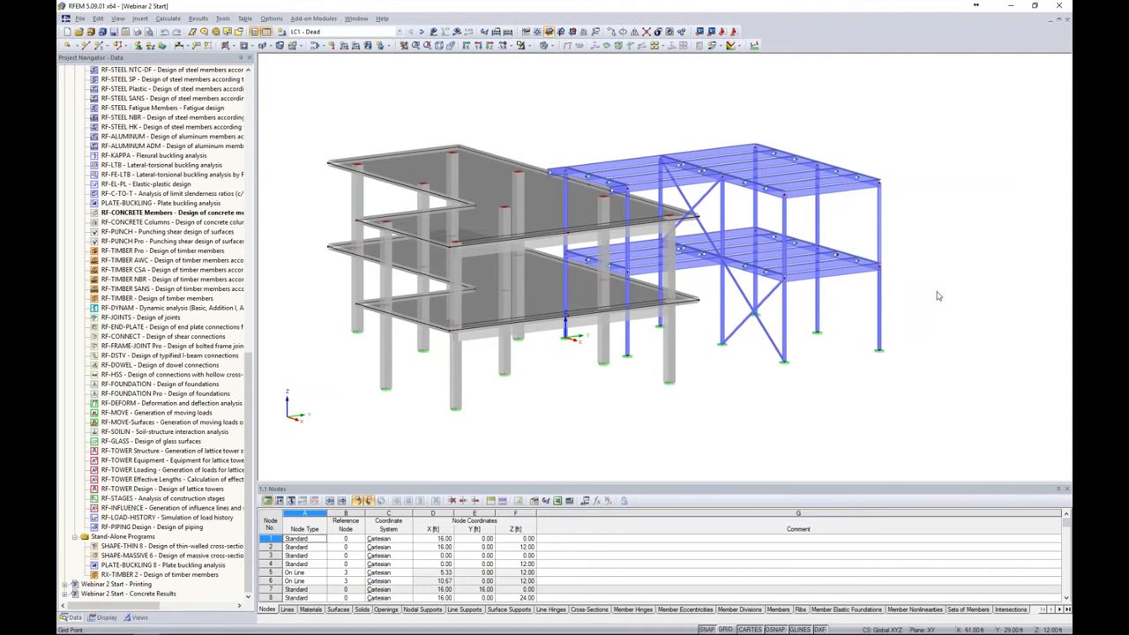
# Review the LC1 - Dead loads on the building model, leaving the load display off.
pyautogui.keyDown('ctrl'); pyautogui.moveTo(948, 328); pyautogui.dragTo(927, 316, button='middle'); pyautogui.keyUp('ctrl')
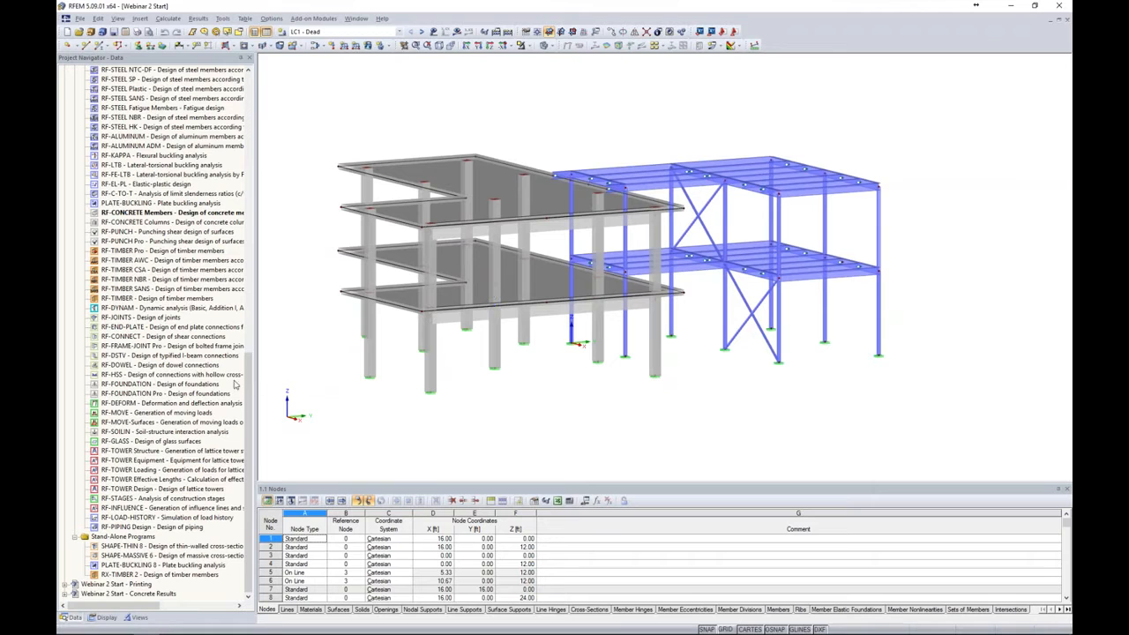
pyautogui.moveTo(249, 362); pyautogui.dragTo(267, 97)
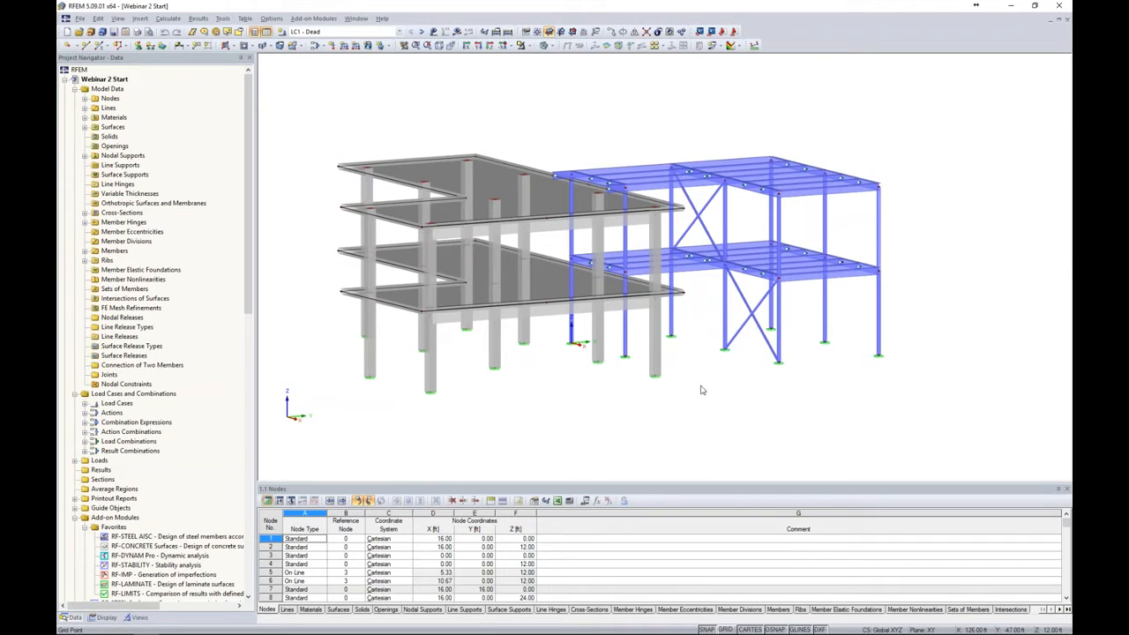
pyautogui.click(433, 31)
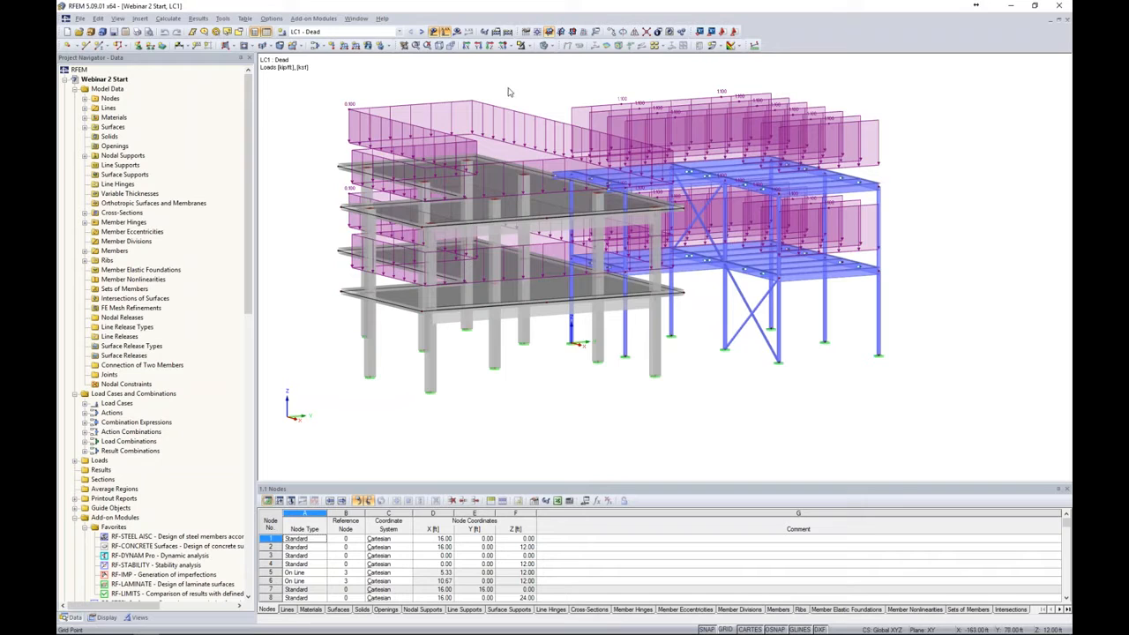
pyautogui.click(439, 33)
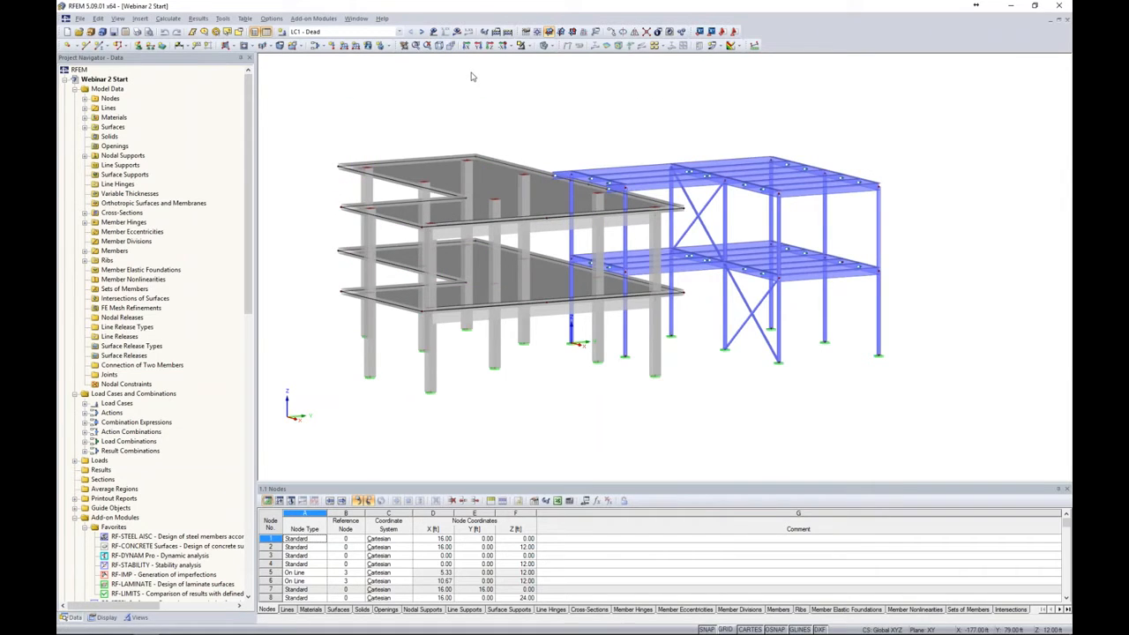
# Calculate load case LC1 - Dead and read the node and direction in the error description.
pyautogui.click(457, 32)
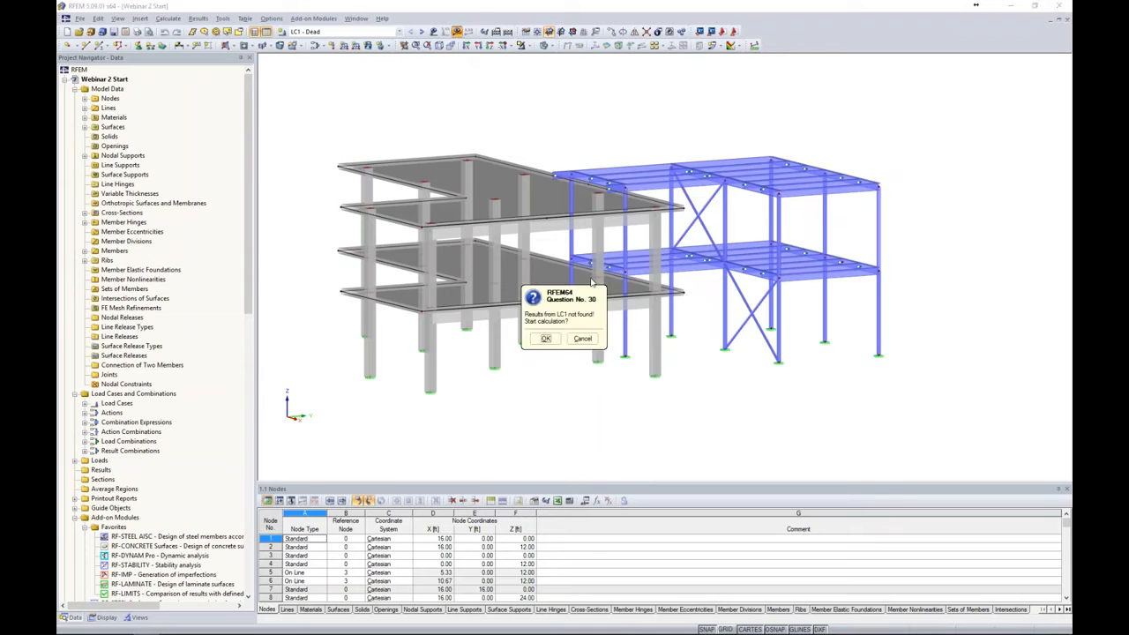
pyautogui.click(553, 340)
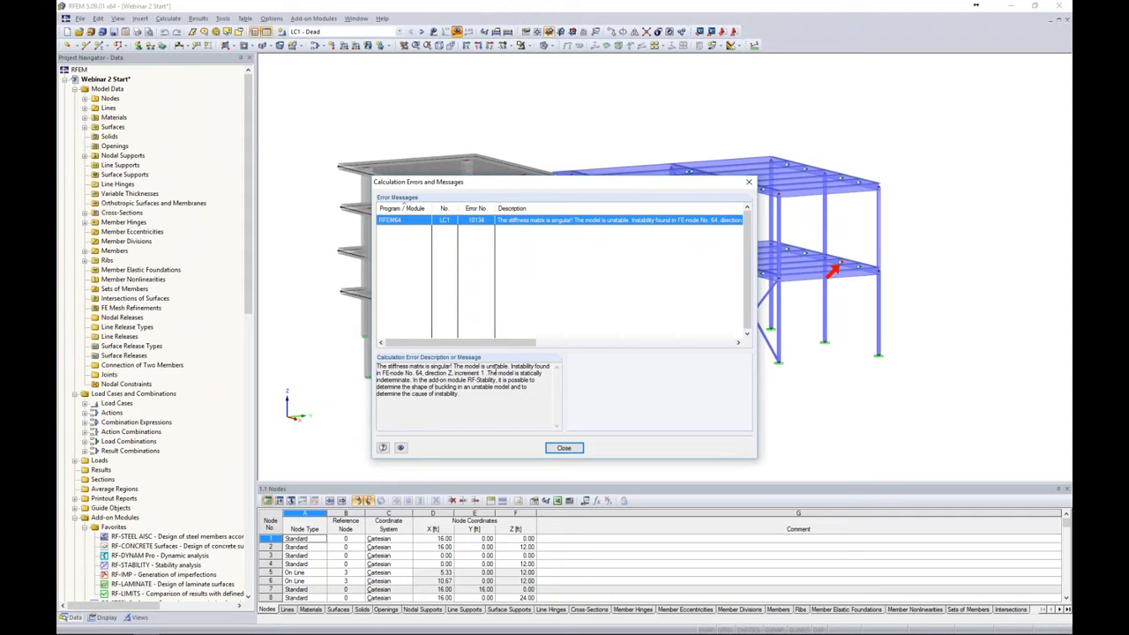
pyautogui.moveTo(509, 366); pyautogui.dragTo(452, 371)
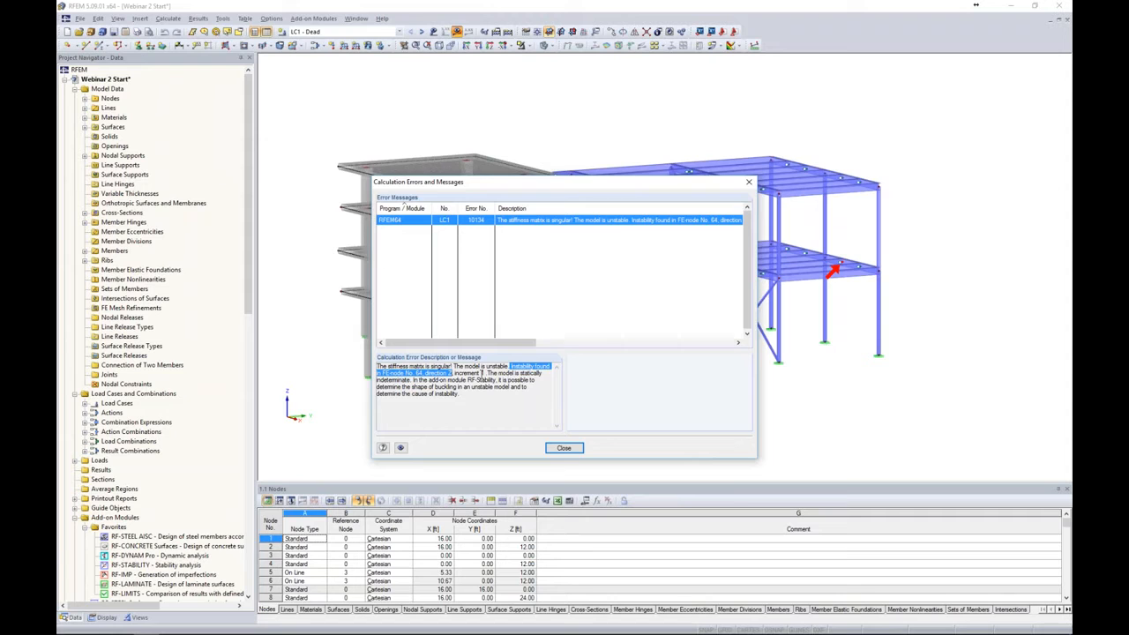
pyautogui.click(563, 448)
# Inspect the flagged FE node on the lower steel floor's edge beam and change the model to wireframe display.
pyautogui.keyDown('ctrl'); pyautogui.moveTo(740, 405); pyautogui.dragTo(726, 409, button='middle'); pyautogui.keyUp('ctrl')
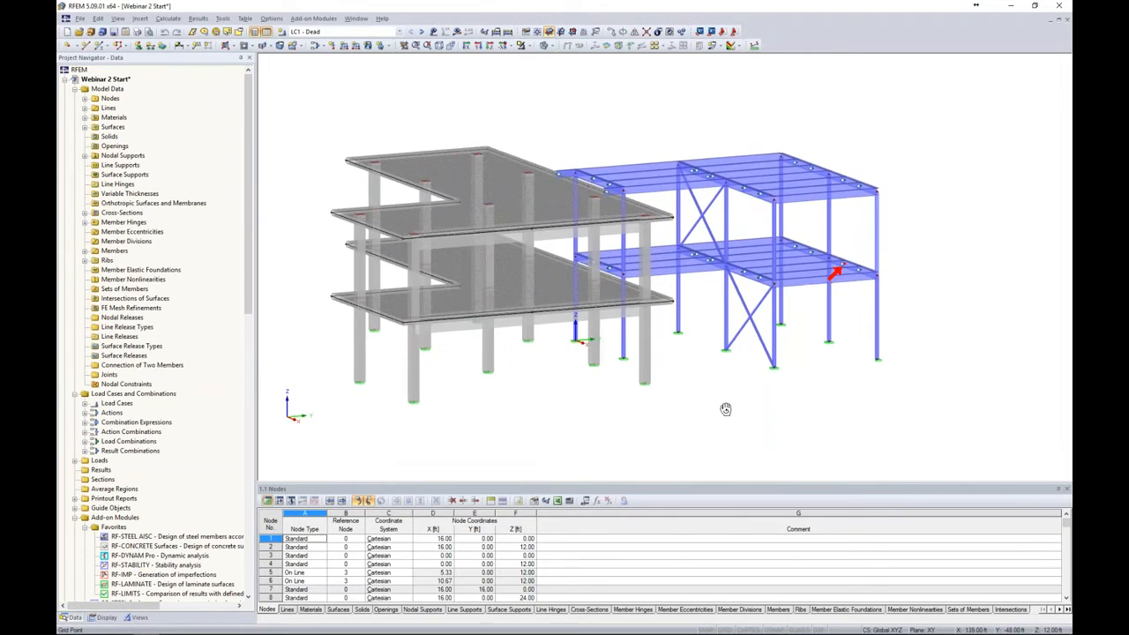
pyautogui.moveTo(850, 308); pyautogui.dragTo(752, 310, button='middle')
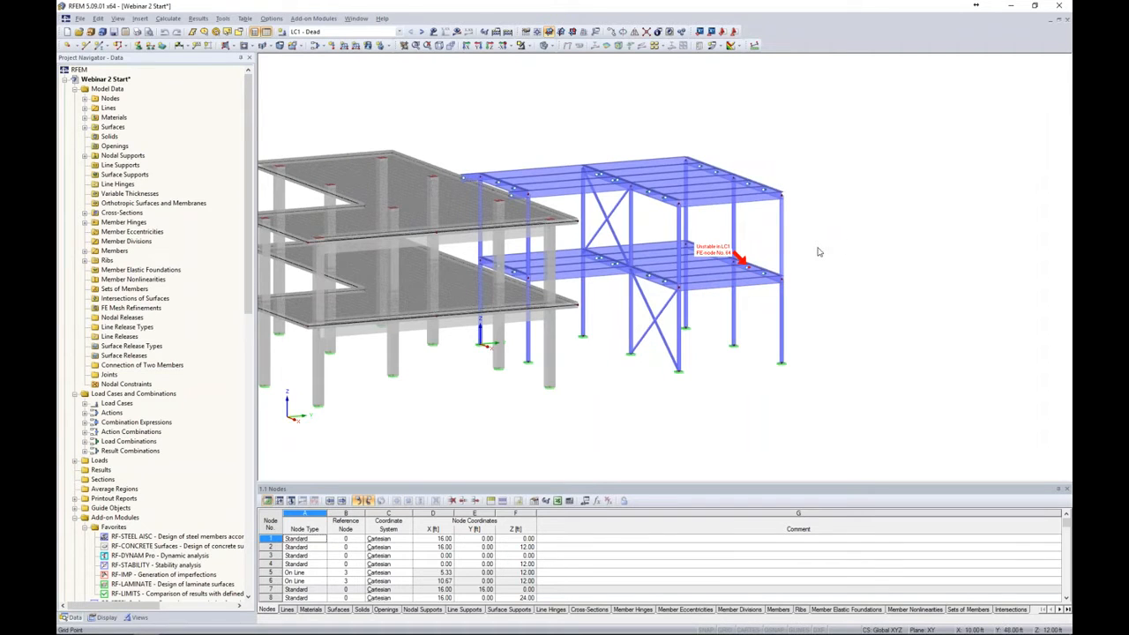
pyautogui.scroll(5, 746, 263)
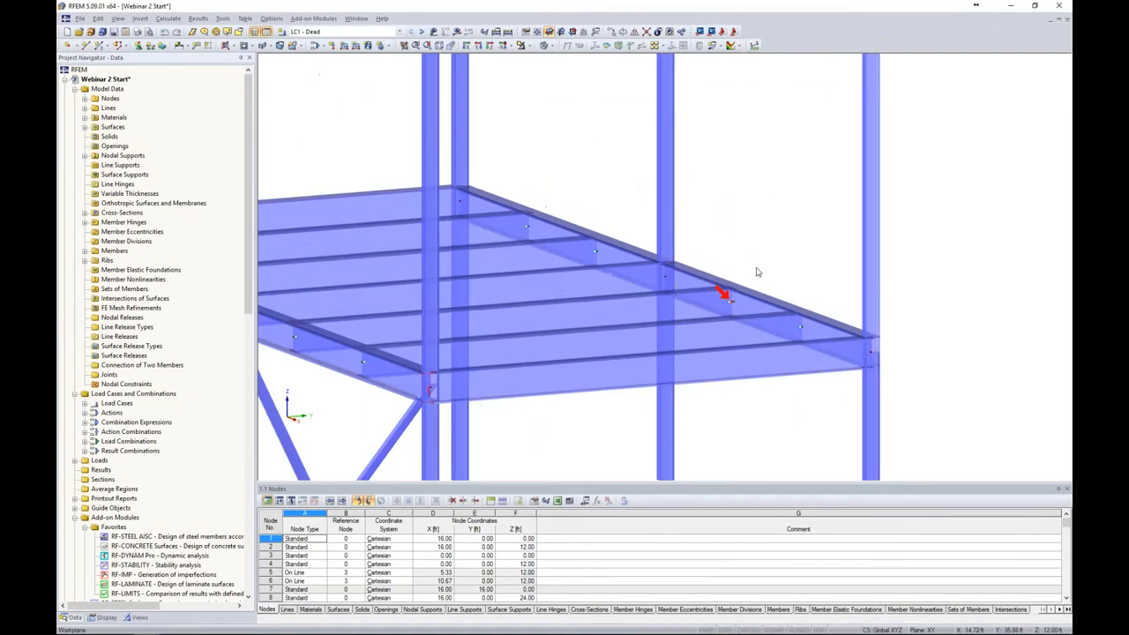
pyautogui.moveTo(764, 261); pyautogui.dragTo(774, 212, button='middle')
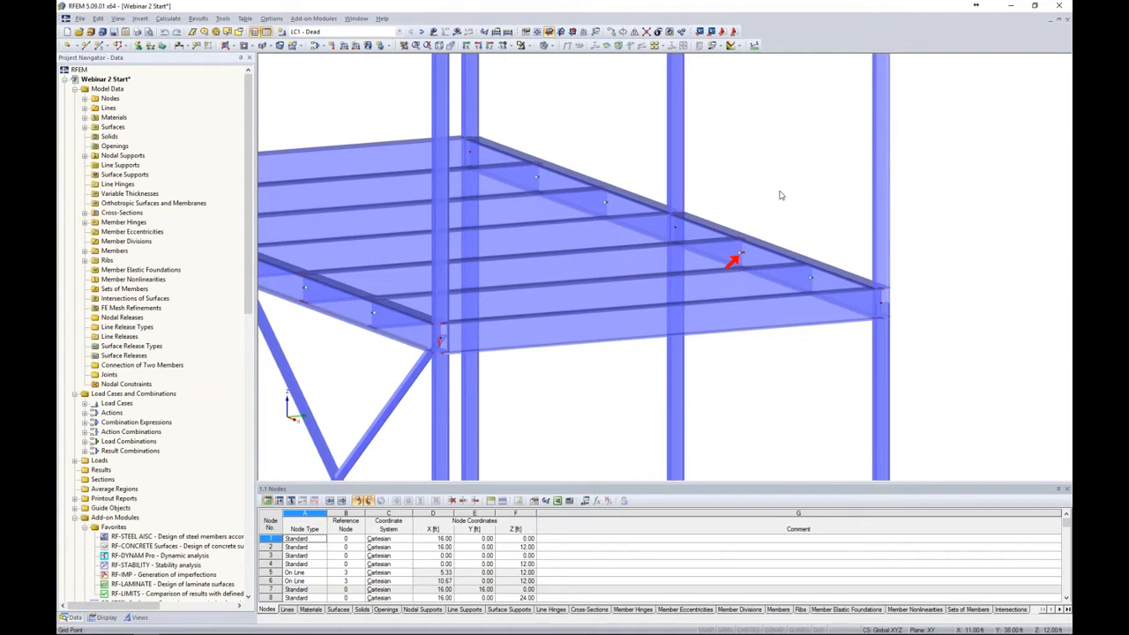
pyautogui.scroll(5, 750, 258)
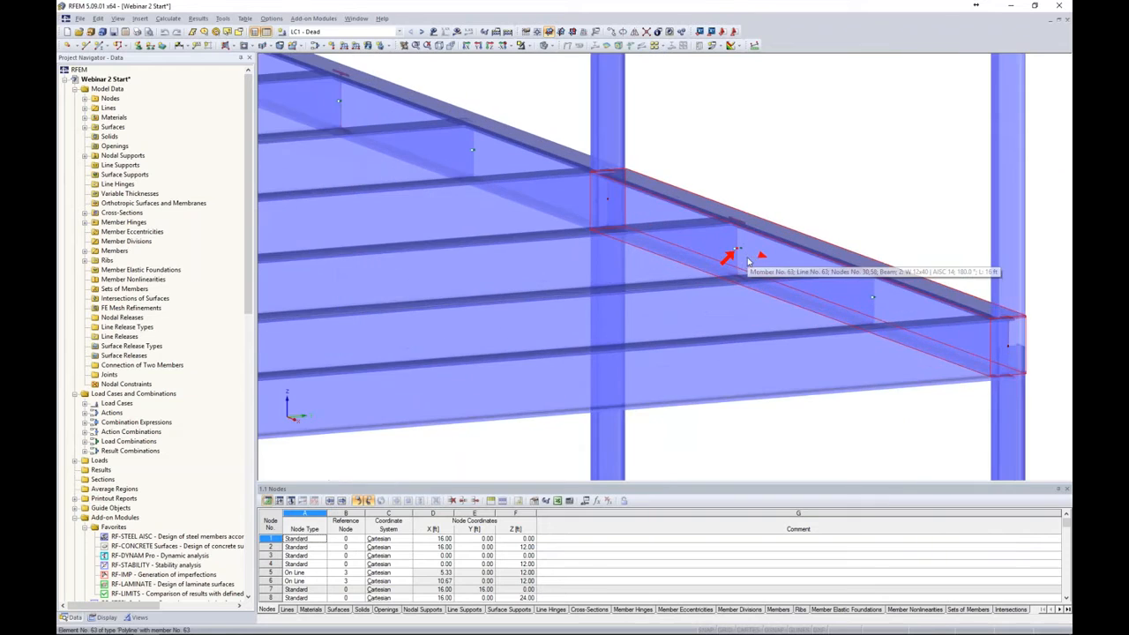
pyautogui.keyDown('ctrl'); pyautogui.moveTo(823, 179); pyautogui.dragTo(810, 185, button='middle'); pyautogui.keyUp('ctrl')
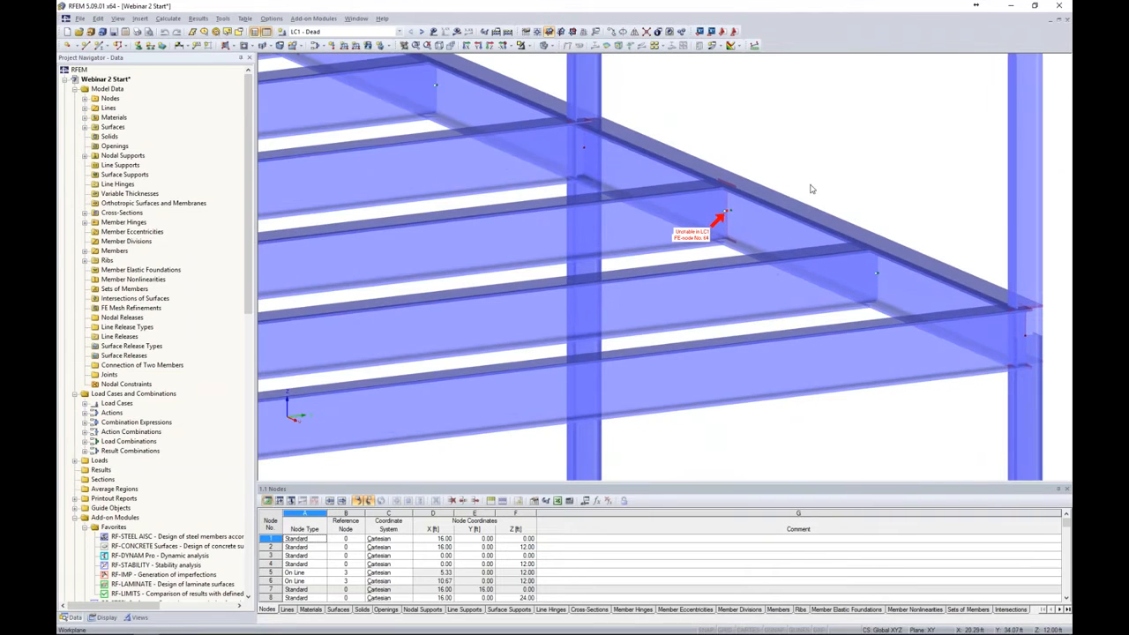
pyautogui.click(549, 32)
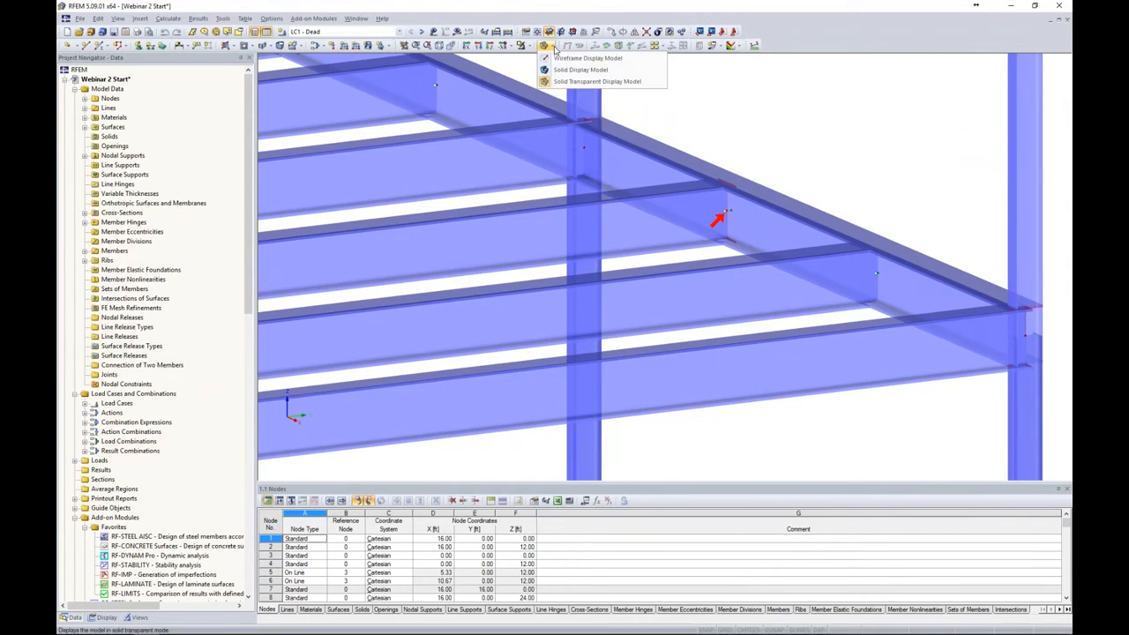
pyautogui.click(557, 62)
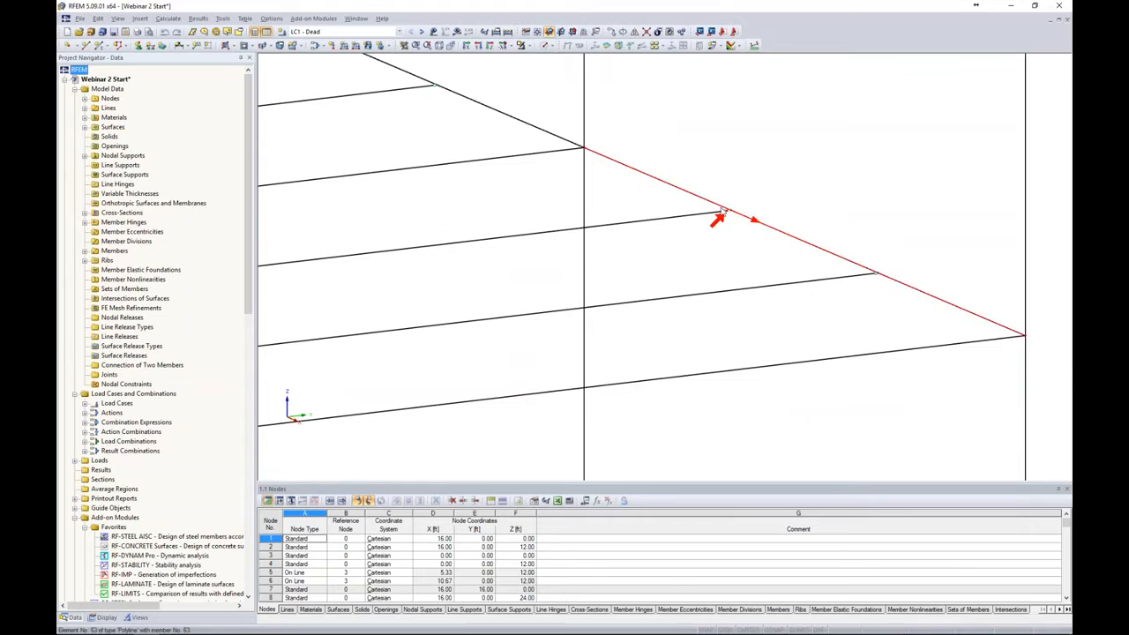
# Delete the flagged node No. 64 at the end of the floor beam beside the edge beam.
pyautogui.scroll(2, 730, 217)
pyautogui.scroll(1, 729, 217)
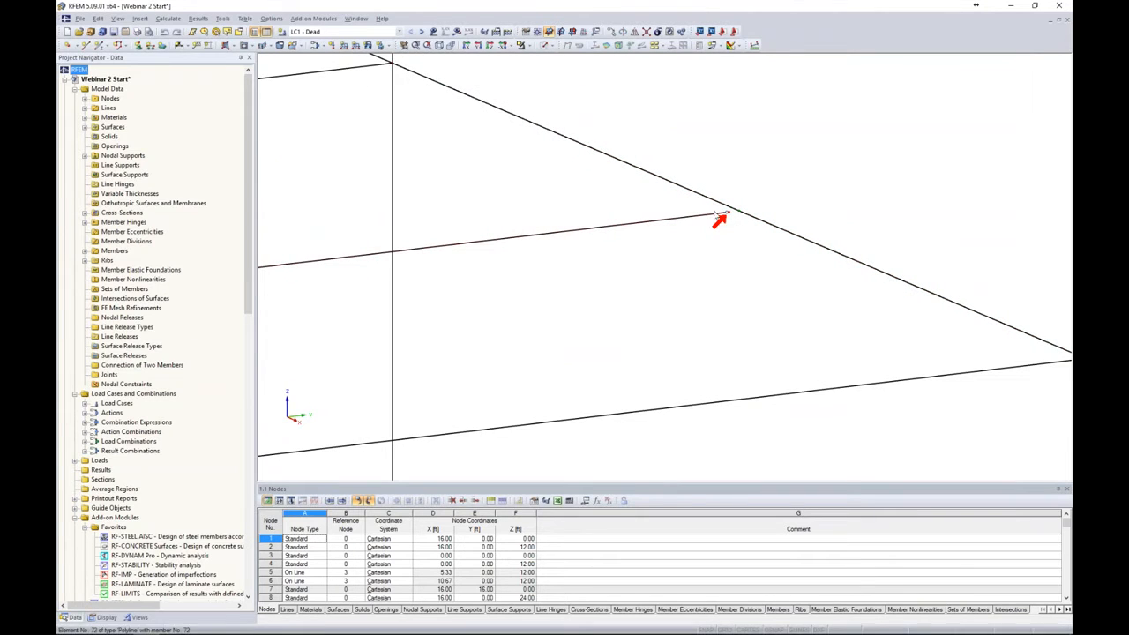
pyautogui.moveTo(684, 223)
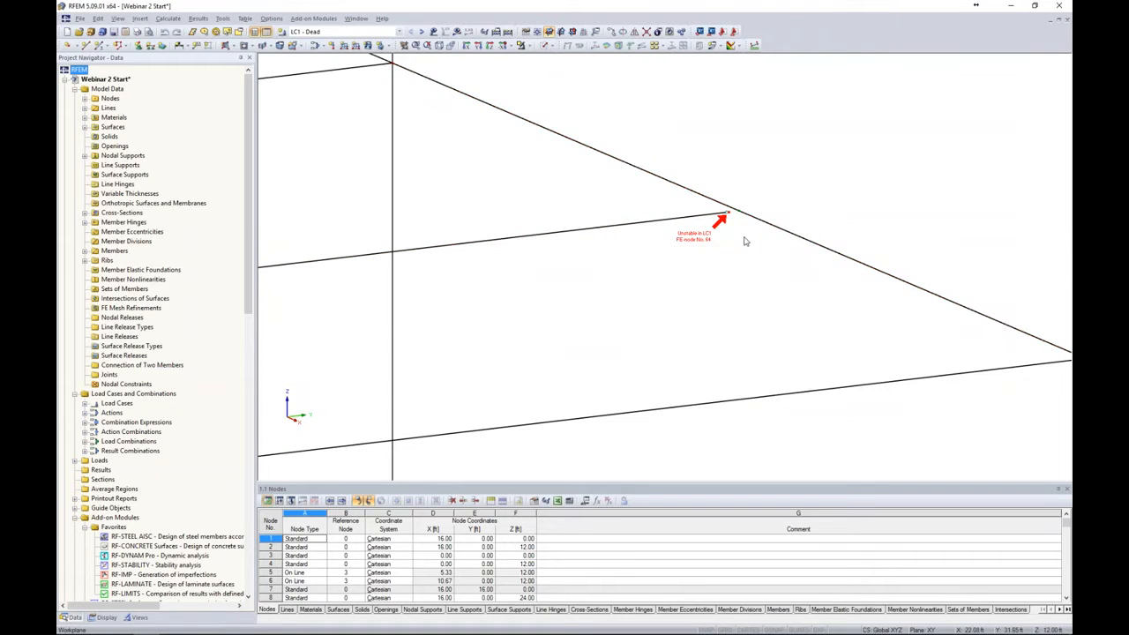
pyautogui.scroll(2, 726, 217)
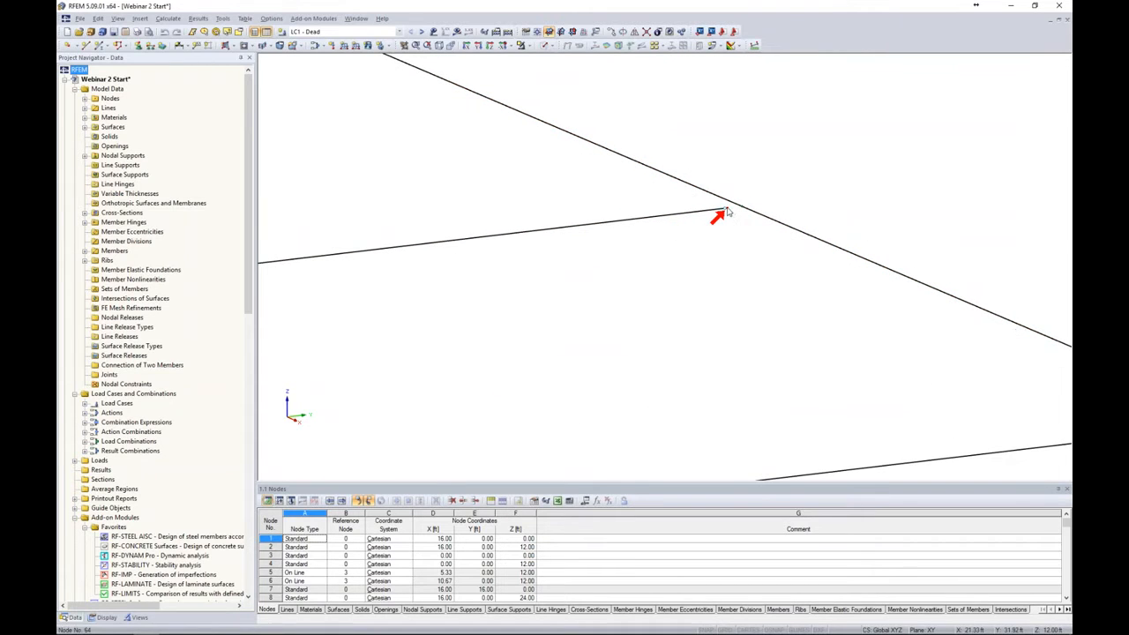
pyautogui.click(730, 212)
pyautogui.press('Delete')
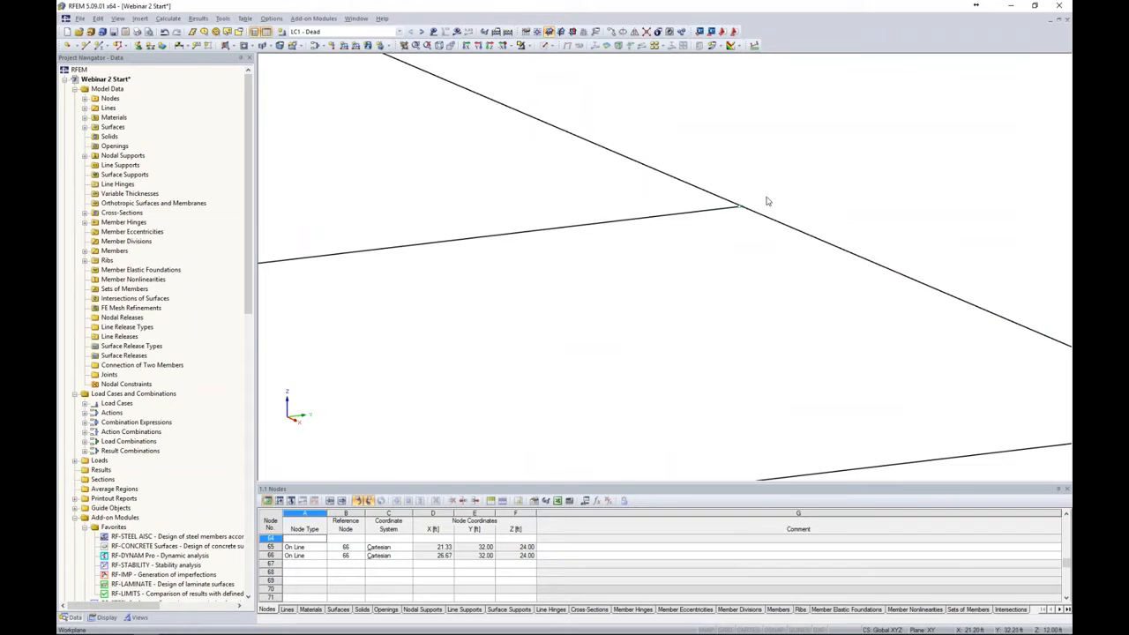
# Bring the whole structure back into view and recalculate load case LC1 - Dead.
pyautogui.scroll(-6, 767, 202)
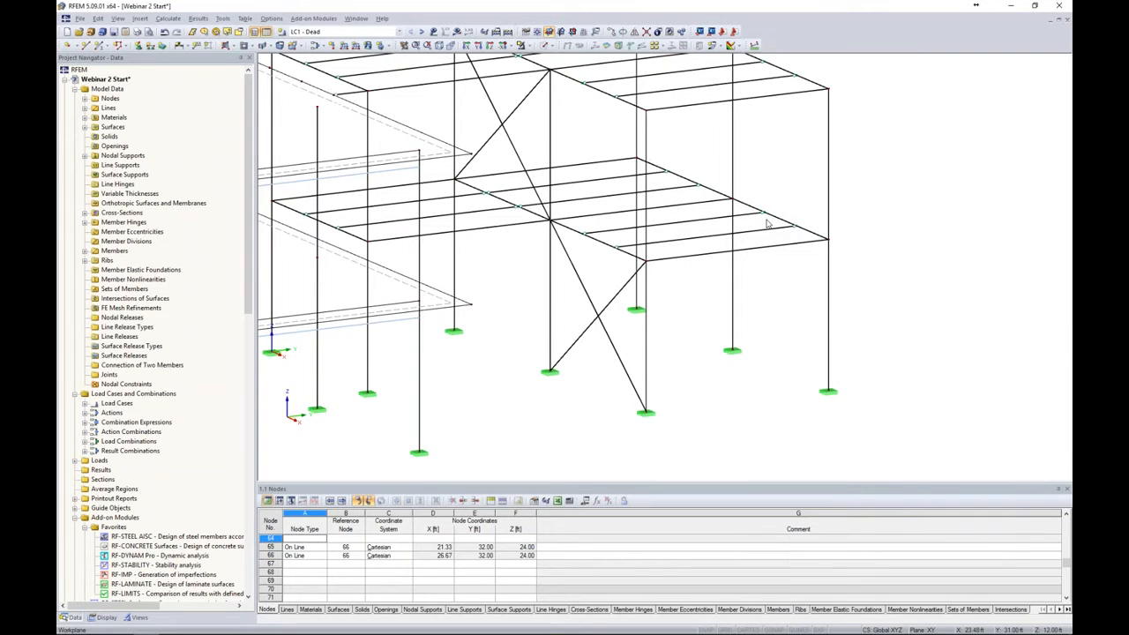
pyautogui.moveTo(876, 216); pyautogui.dragTo(920, 231, button='middle')
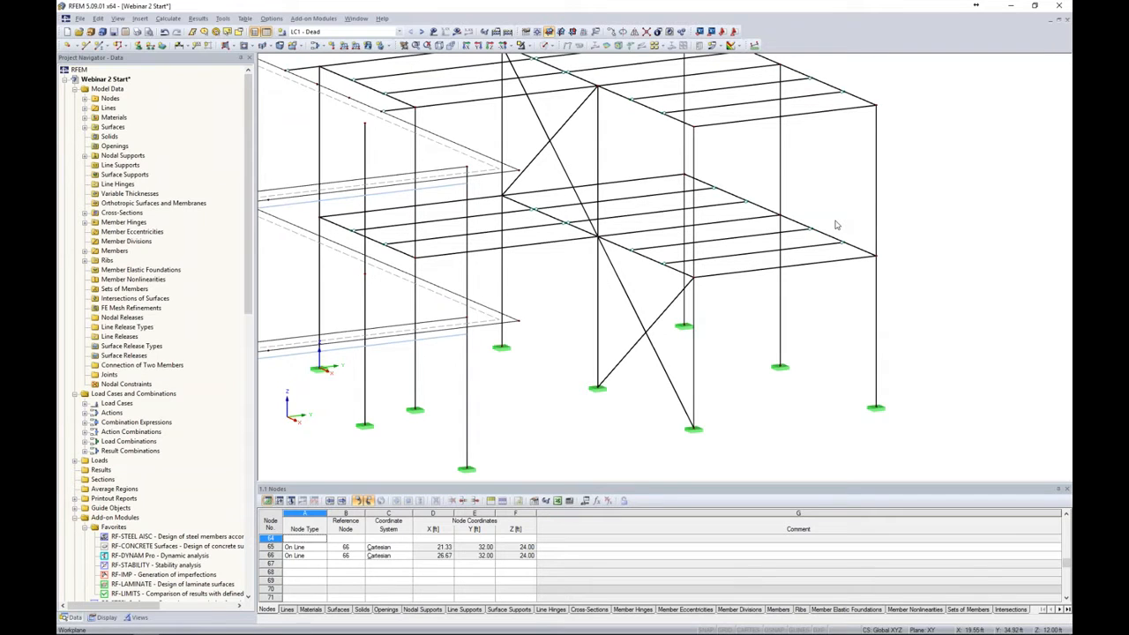
pyautogui.scroll(-3, 836, 225)
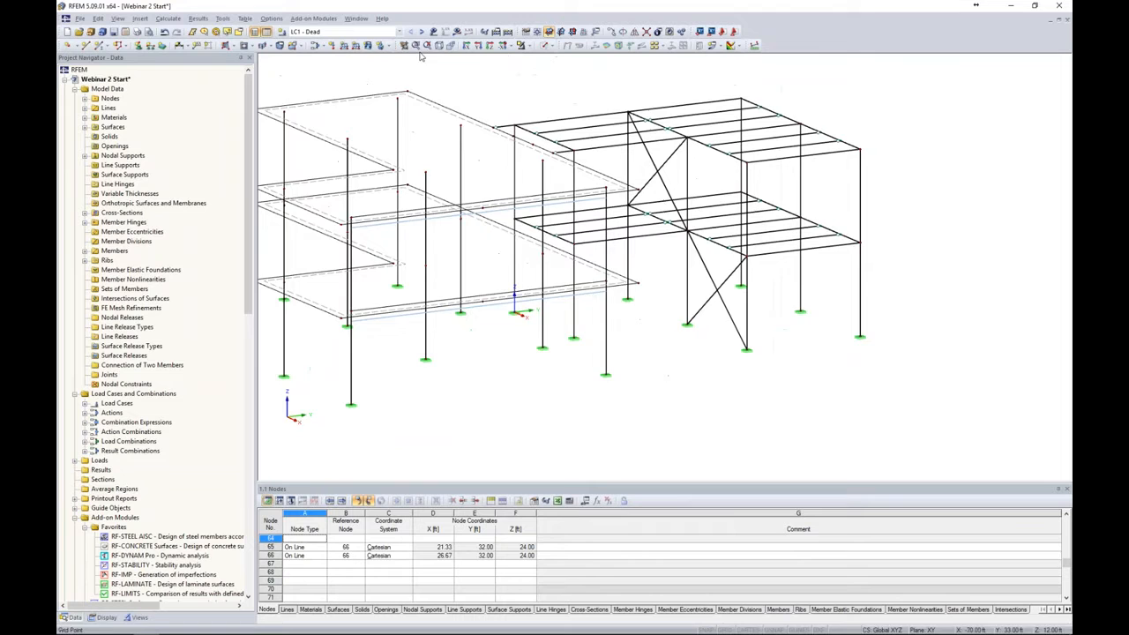
pyautogui.click(440, 45)
pyautogui.click(456, 31)
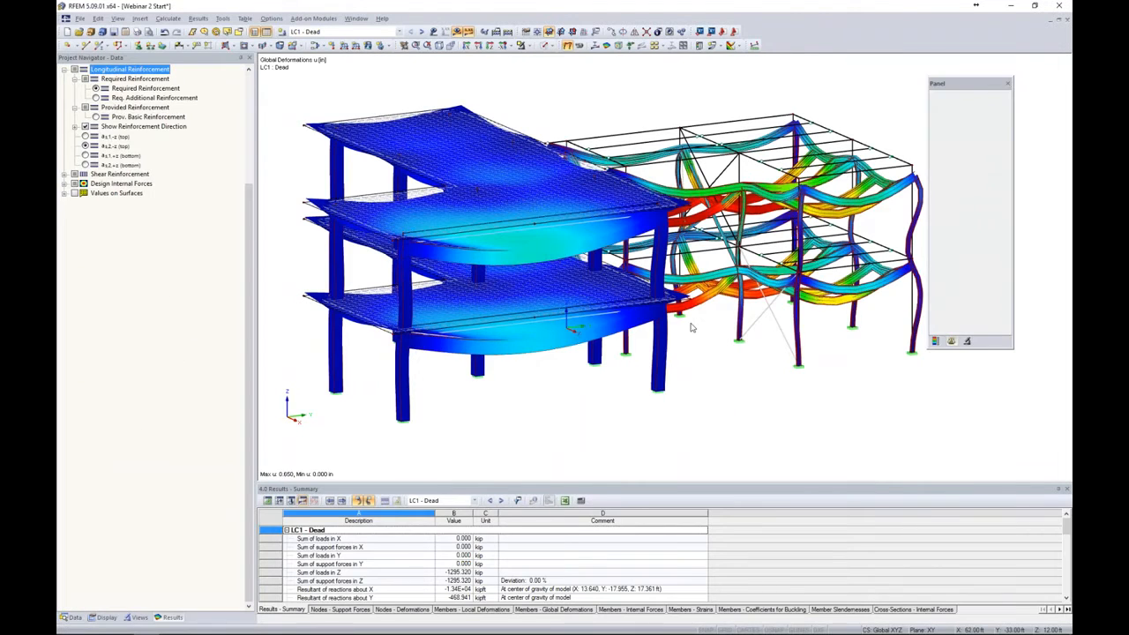
# Reduce the deformation display factor to 21.25 for the LC1 global deformations.
pyautogui.click(965, 121)
pyautogui.click(965, 120)
pyautogui.click(964, 121)
pyautogui.click(965, 121)
pyautogui.scroll(-1, 868, 202)
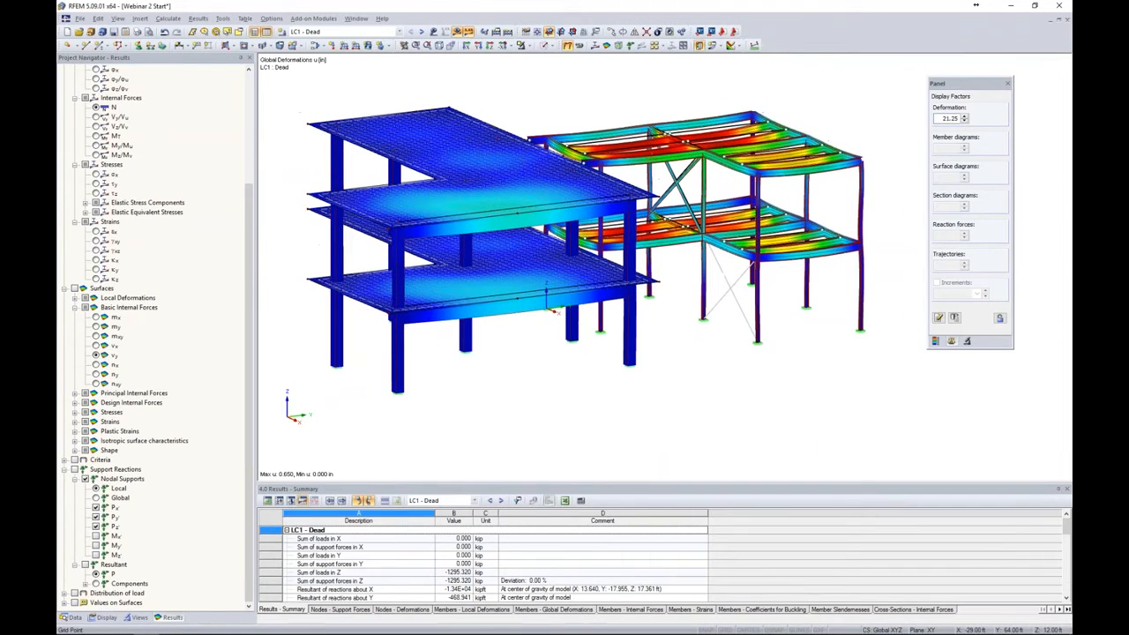
pyautogui.moveTo(860, 135); pyautogui.dragTo(846, 167, button='middle')
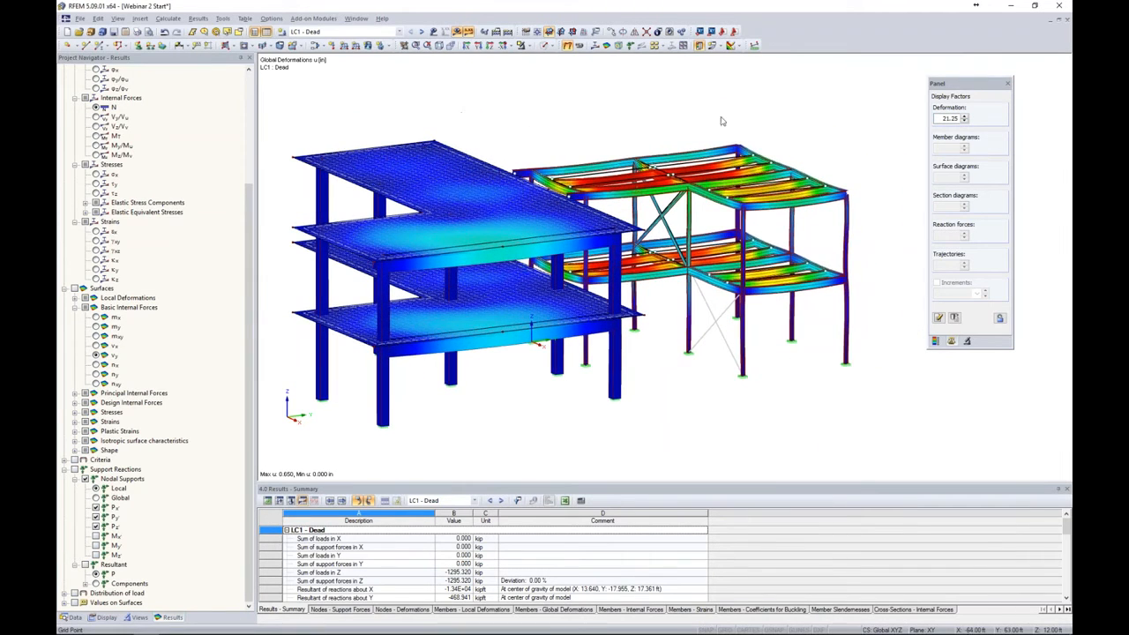
# Make CO1 - 1.4D the current load combination and review its loads, leaving the load display off.
pyautogui.click(399, 32)
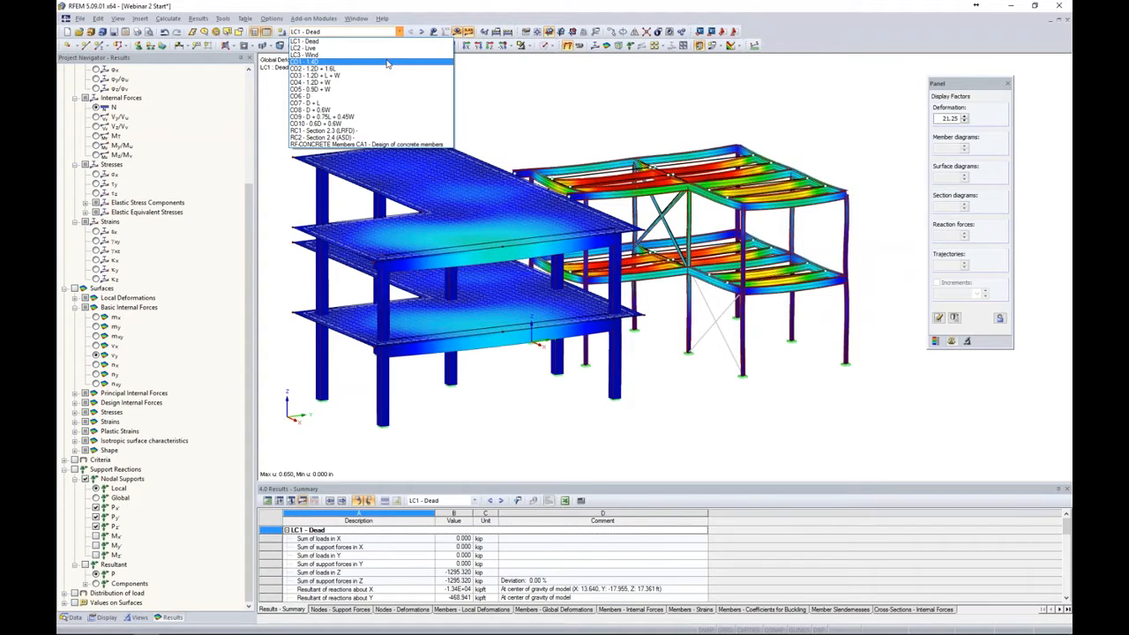
pyautogui.click(387, 64)
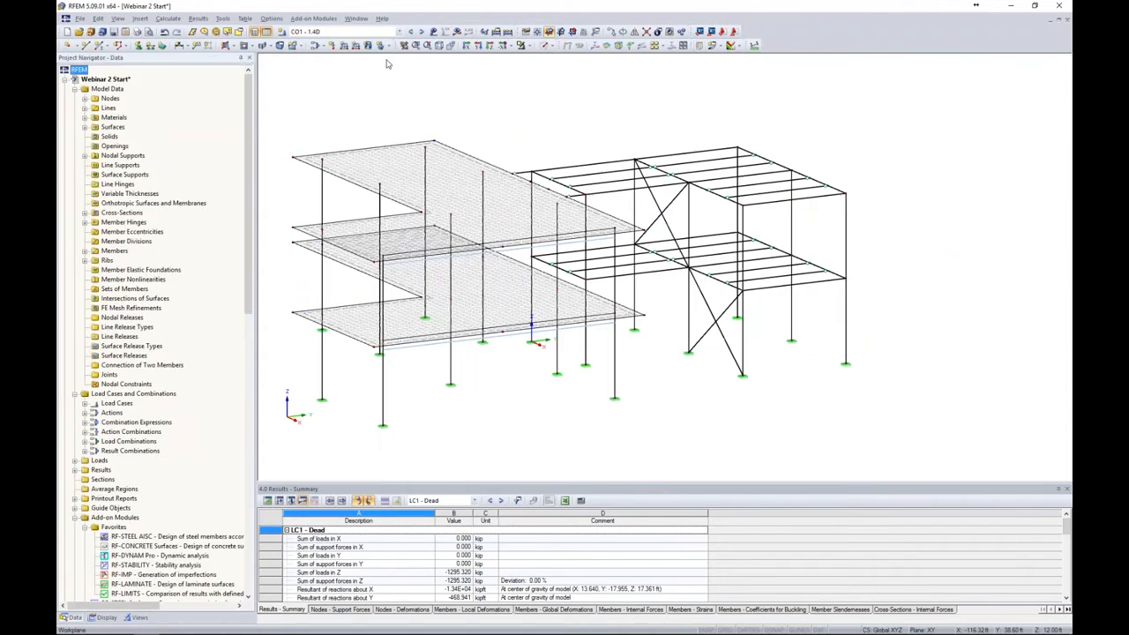
pyautogui.click(434, 32)
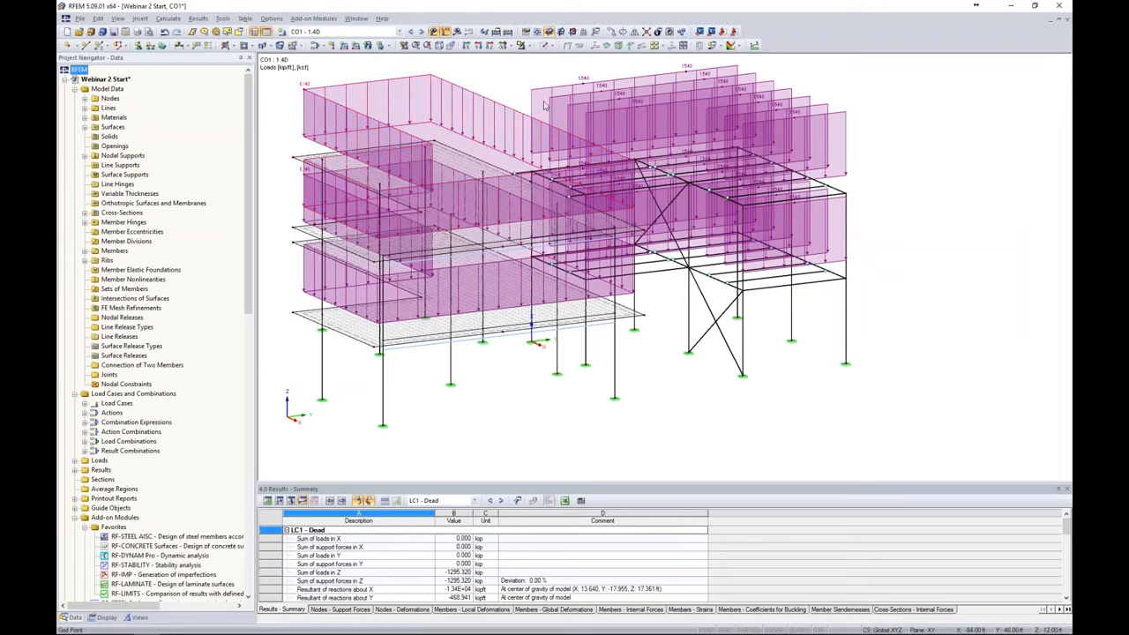
pyautogui.click(435, 33)
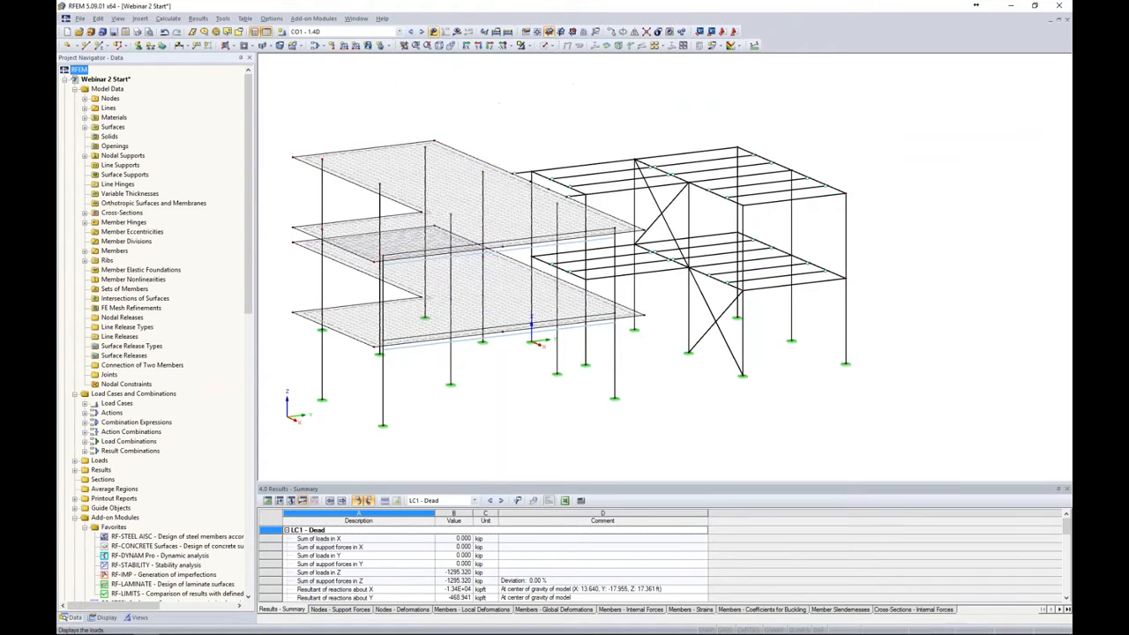
# Change the model to solid transparent display and calculate load combination CO1 - 1.4D.
pyautogui.click(551, 45)
pyautogui.click(561, 81)
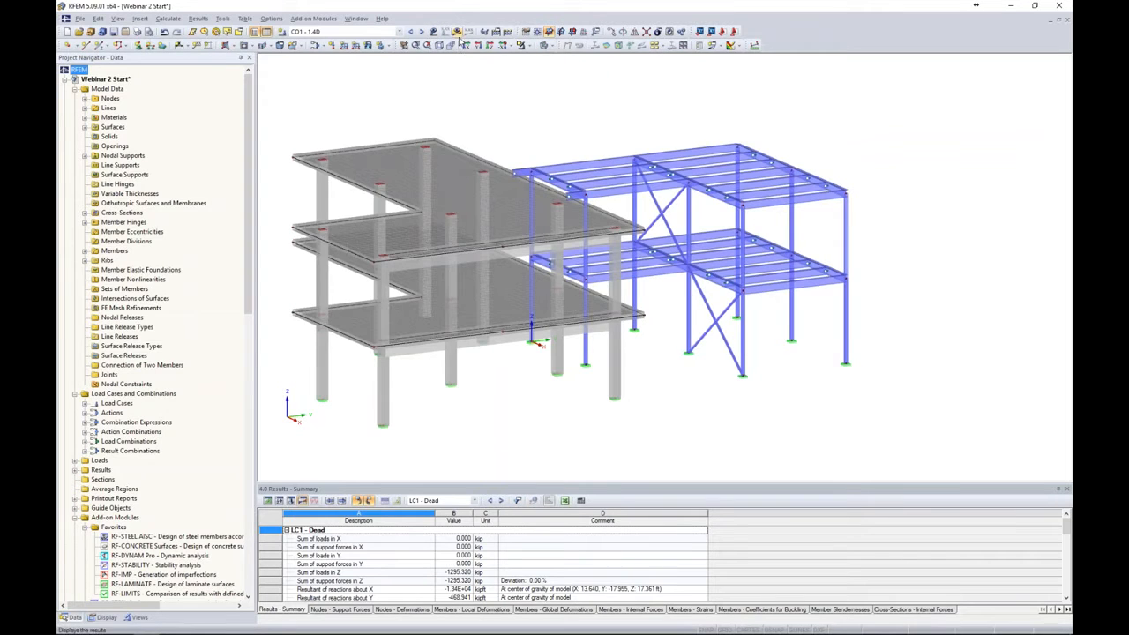
pyautogui.click(456, 32)
pyautogui.click(545, 339)
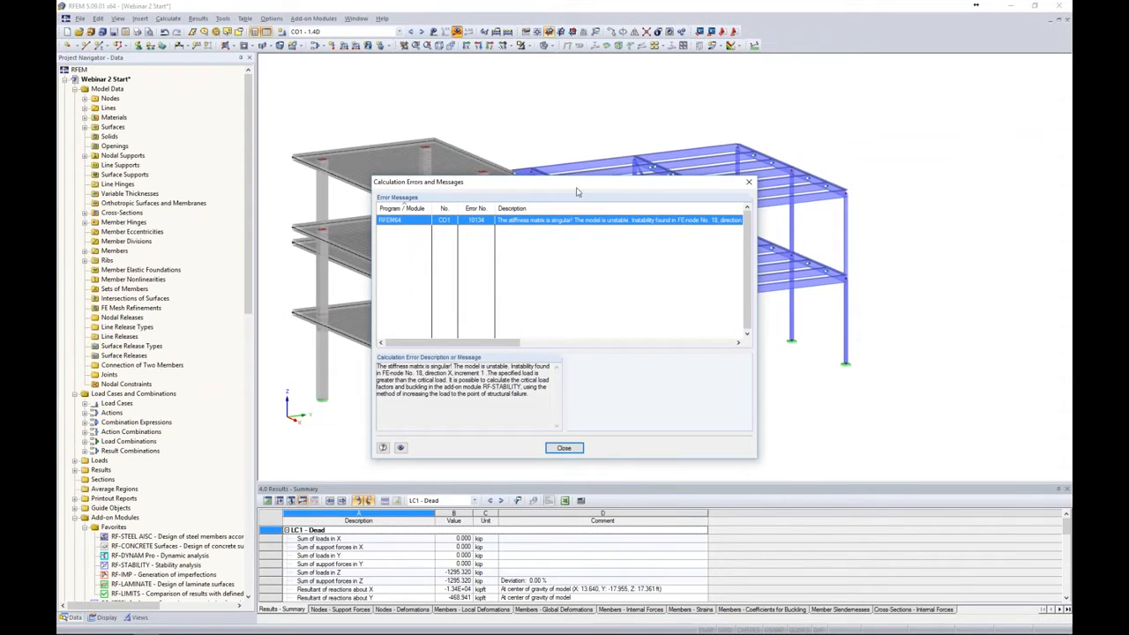
# Read the CO1 error description and examine the flagged FE node No. 18 in the steel frame.
pyautogui.moveTo(579, 185); pyautogui.dragTo(585, 198)
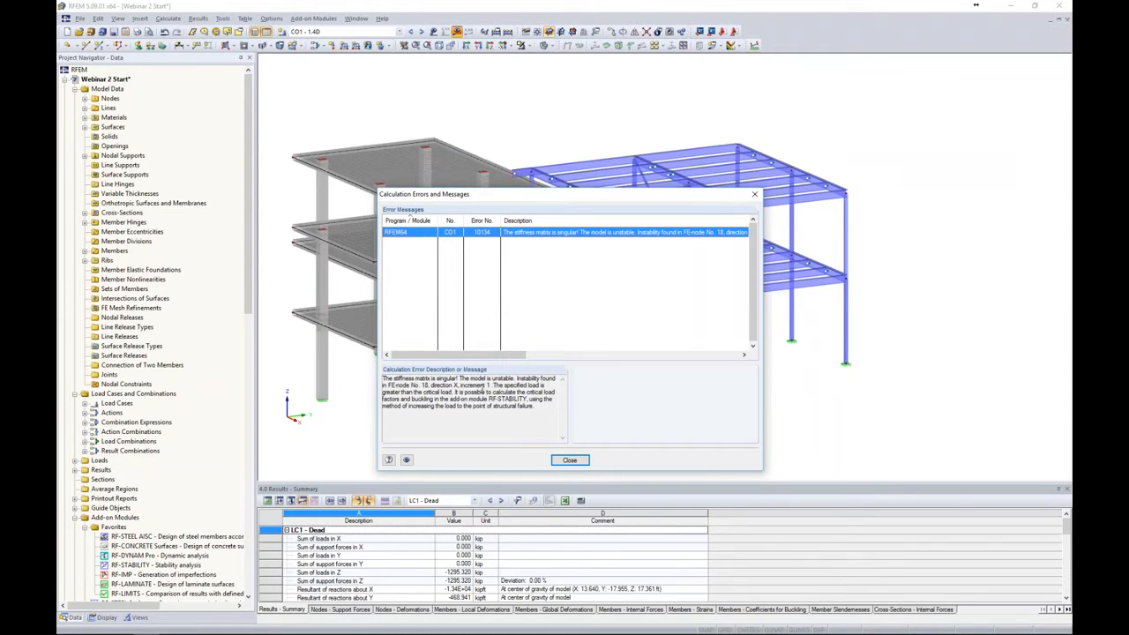
pyautogui.moveTo(403, 386); pyautogui.dragTo(459, 385)
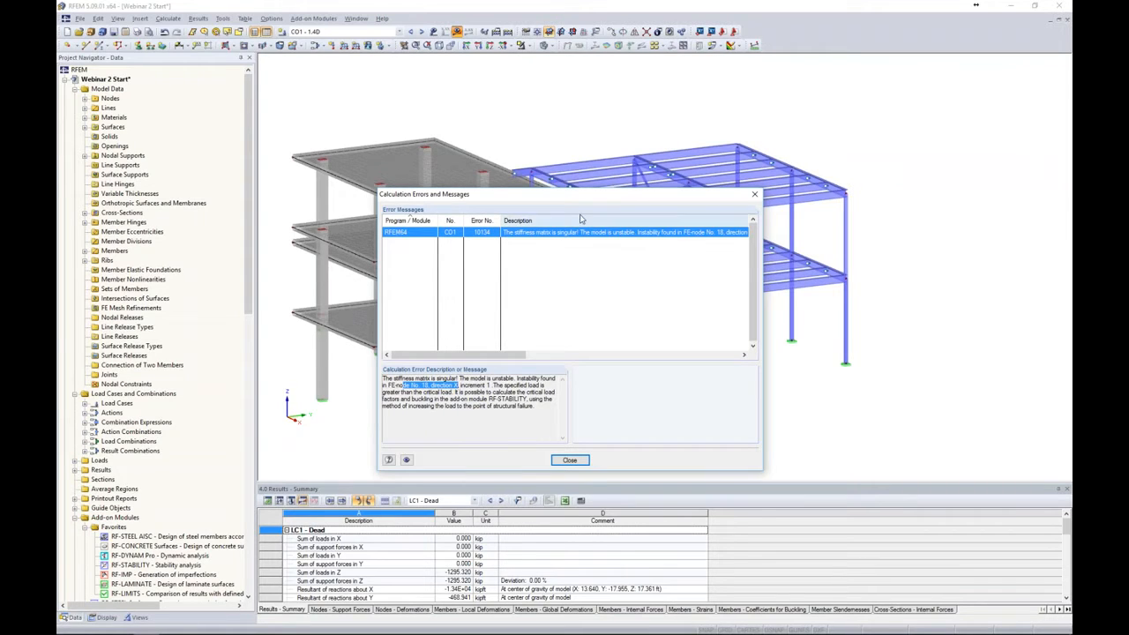
pyautogui.moveTo(581, 196); pyautogui.dragTo(886, 156)
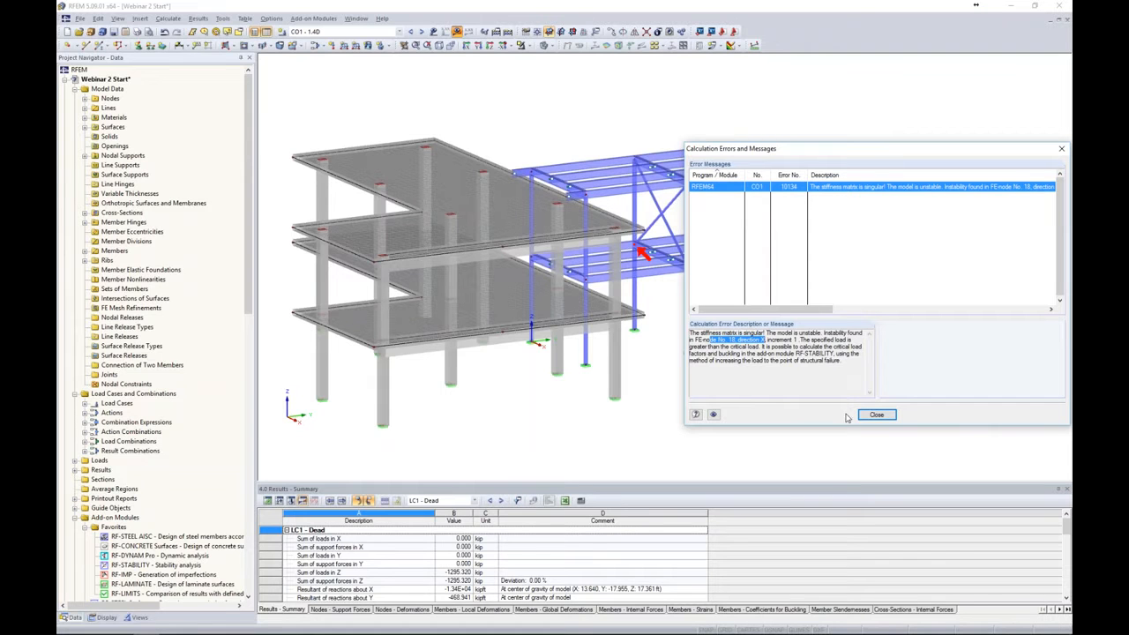
pyautogui.click(876, 415)
pyautogui.keyDown('ctrl'); pyautogui.moveTo(716, 405); pyautogui.dragTo(670, 401, button='middle'); pyautogui.keyUp('ctrl')
pyautogui.scroll(8, 653, 254)
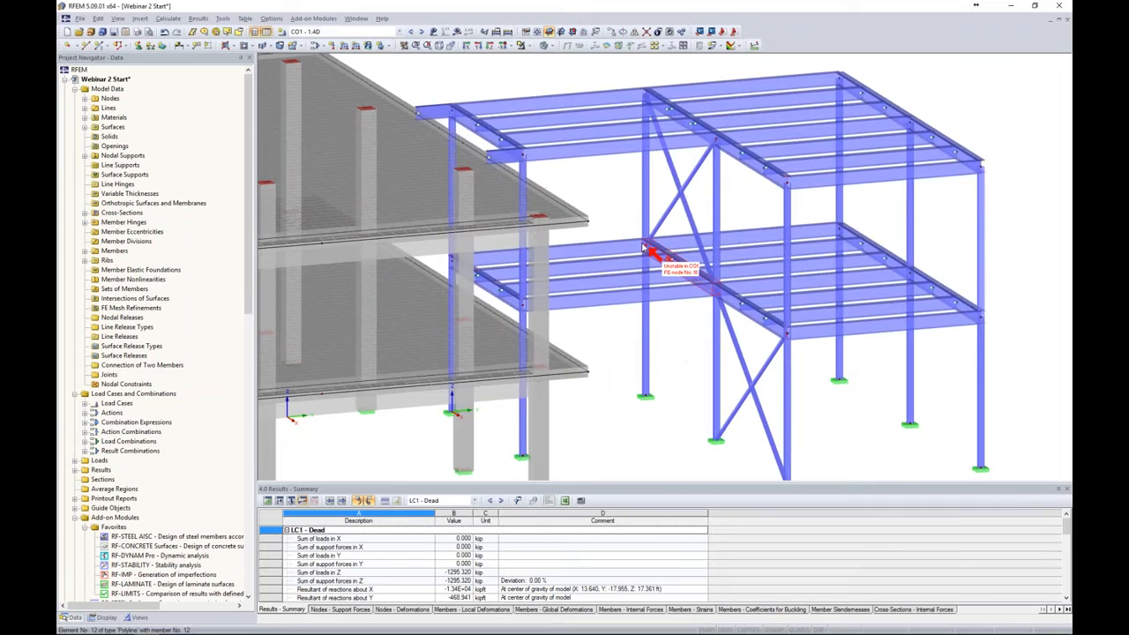
# Inspect the unstable node's member connections in wireframe display, and return to solid transparent display of the whole model.
pyautogui.scroll(2, 648, 251)
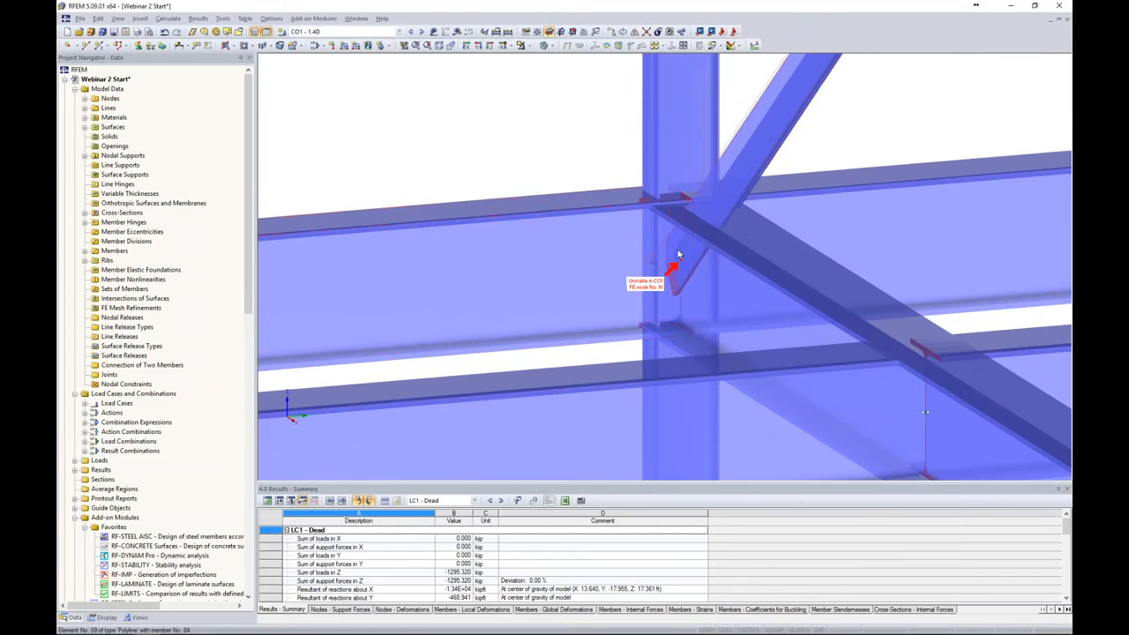
pyautogui.click(551, 47)
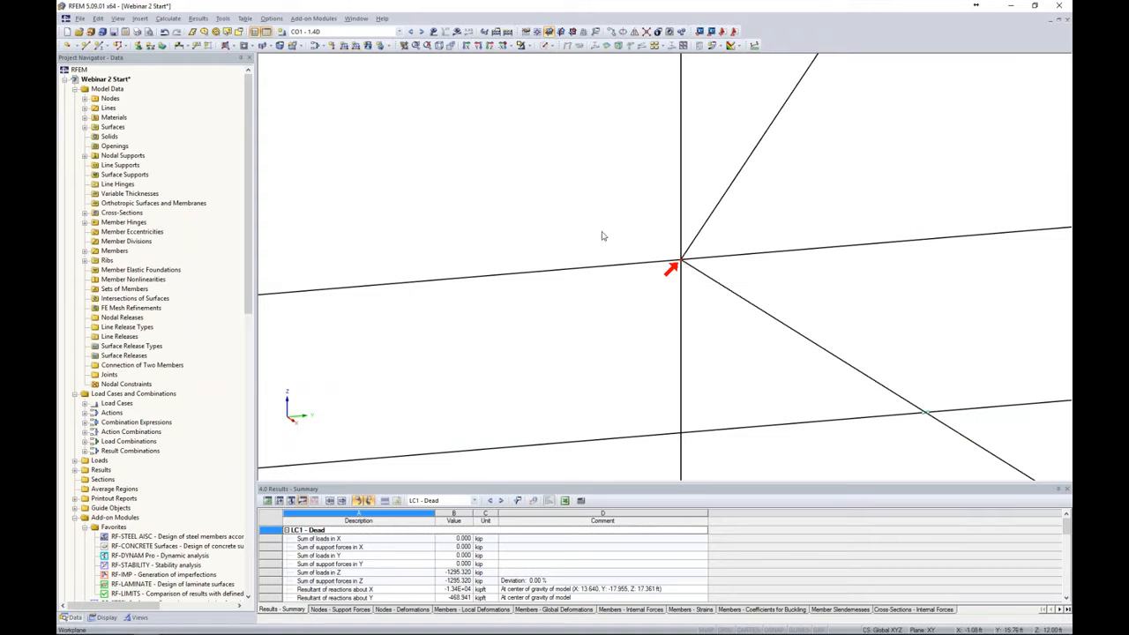
pyautogui.click(552, 46)
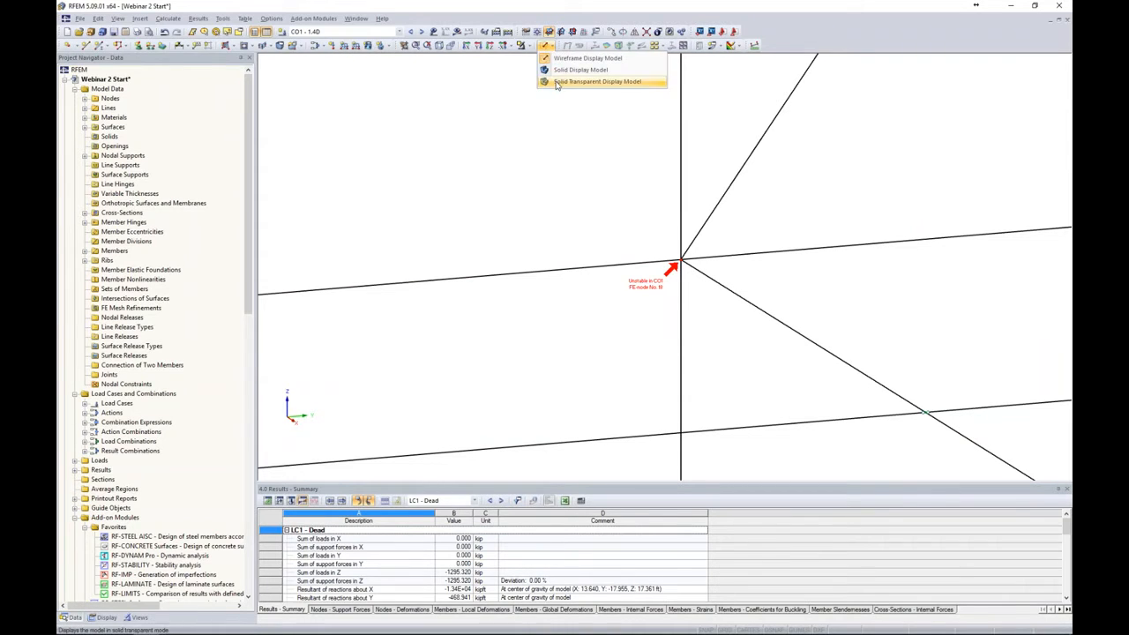
pyautogui.click(557, 84)
pyautogui.scroll(-9, 575, 181)
pyautogui.moveTo(584, 270); pyautogui.dragTo(669, 314, button='middle')
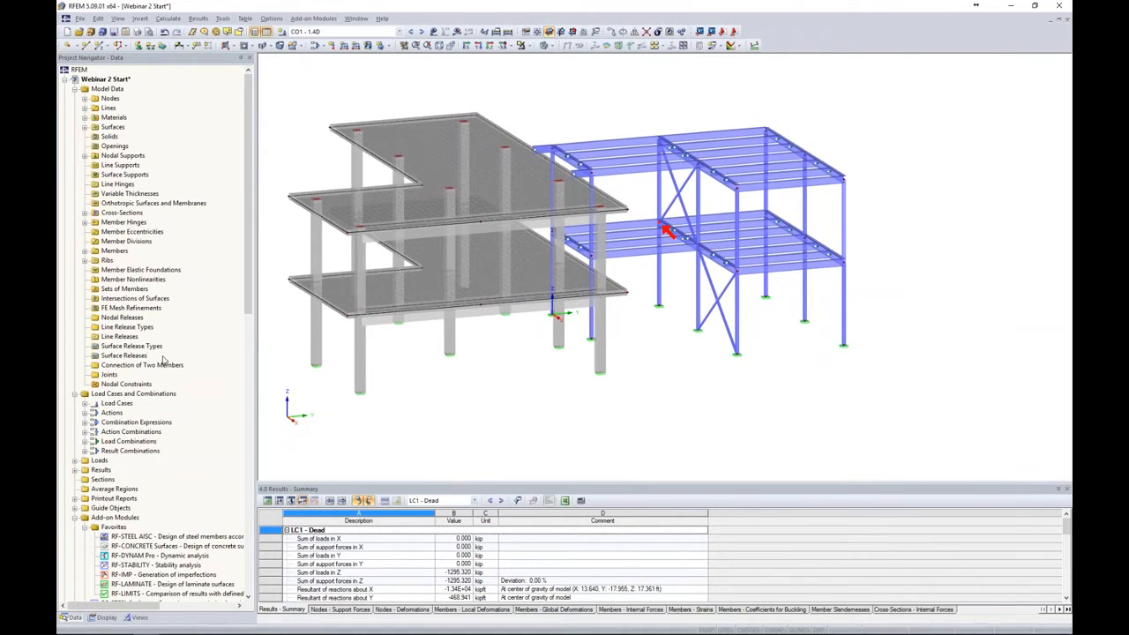
# Open the RF-STABILITY add-on module and import the axial forces from LC1 - Dead.
pyautogui.scroll(-2, 163, 360)
pyautogui.scroll(-2, 163, 360)
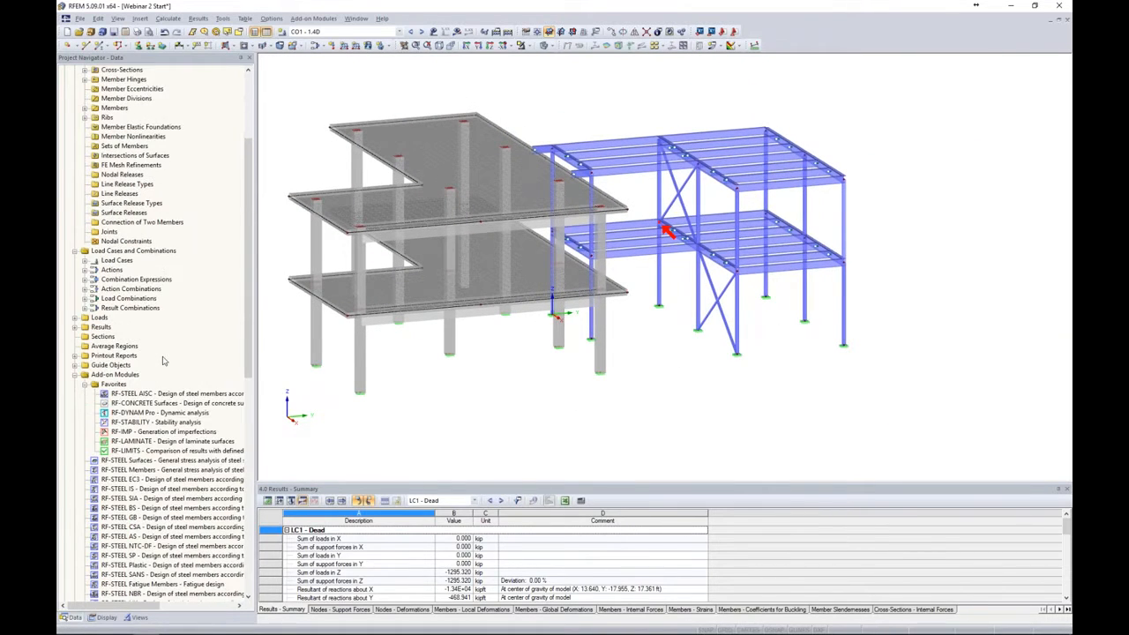
pyautogui.scroll(-3, 144, 441)
pyautogui.scroll(-1, 143, 441)
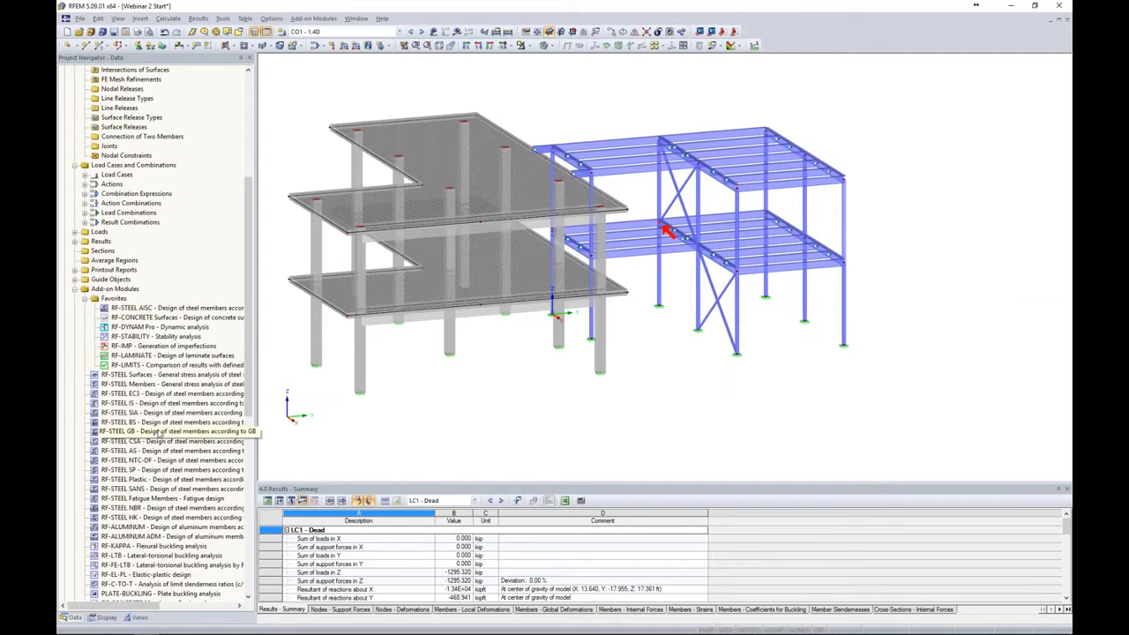
pyautogui.doubleClick(148, 337)
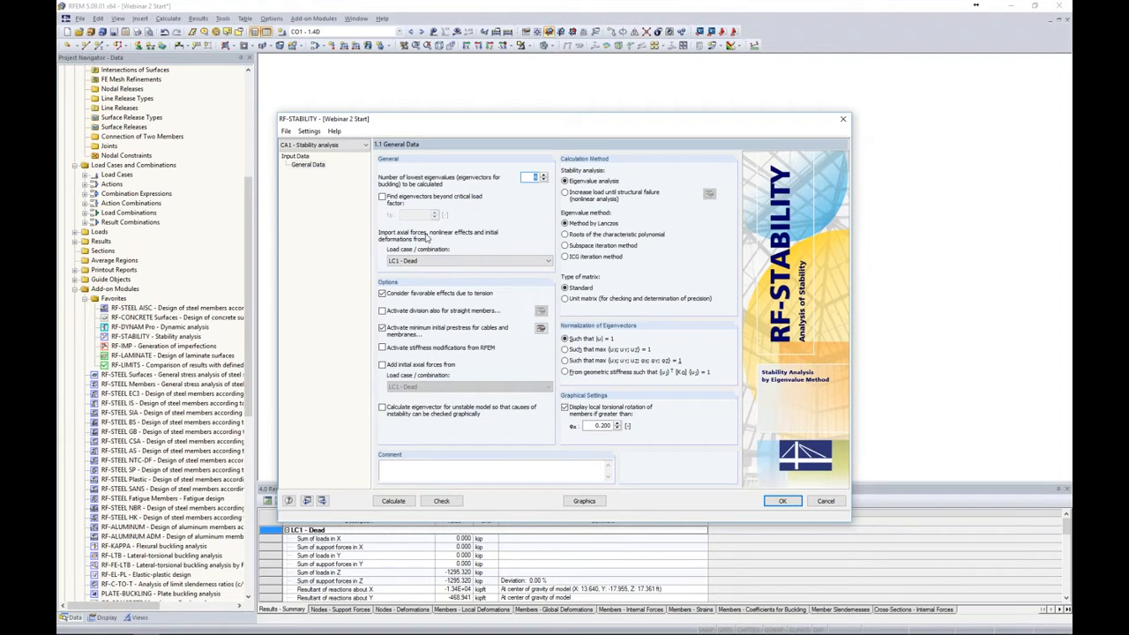
pyautogui.click(430, 262)
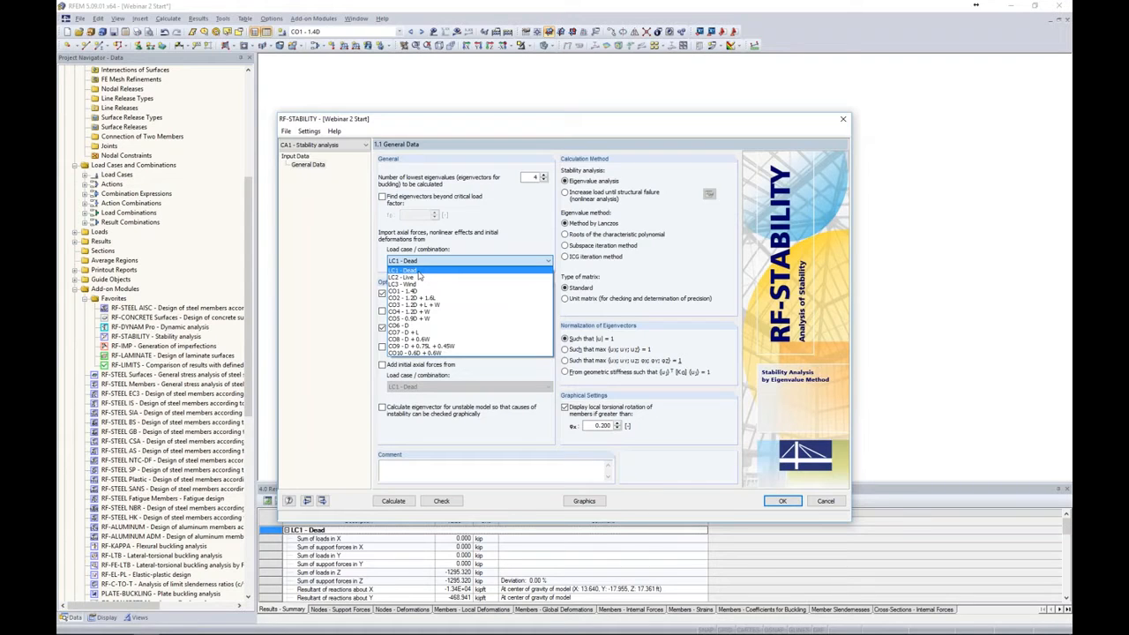
pyautogui.click(419, 271)
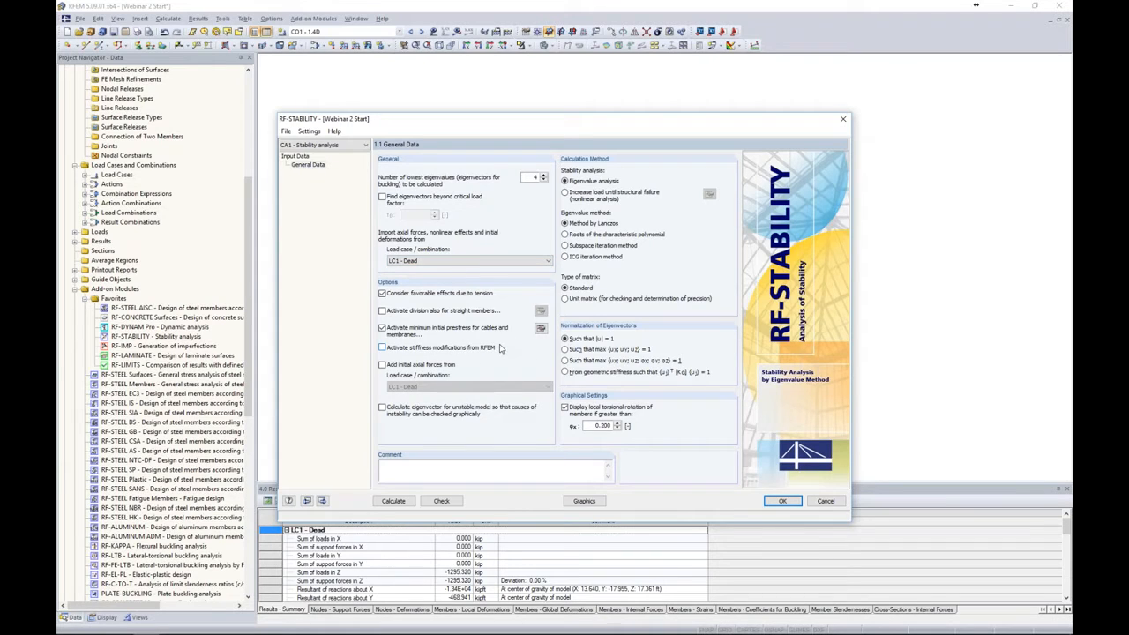
# Calculate the stability analysis, leaving the option to calculate the eigenvector for an unstable model off.
pyautogui.click(383, 409)
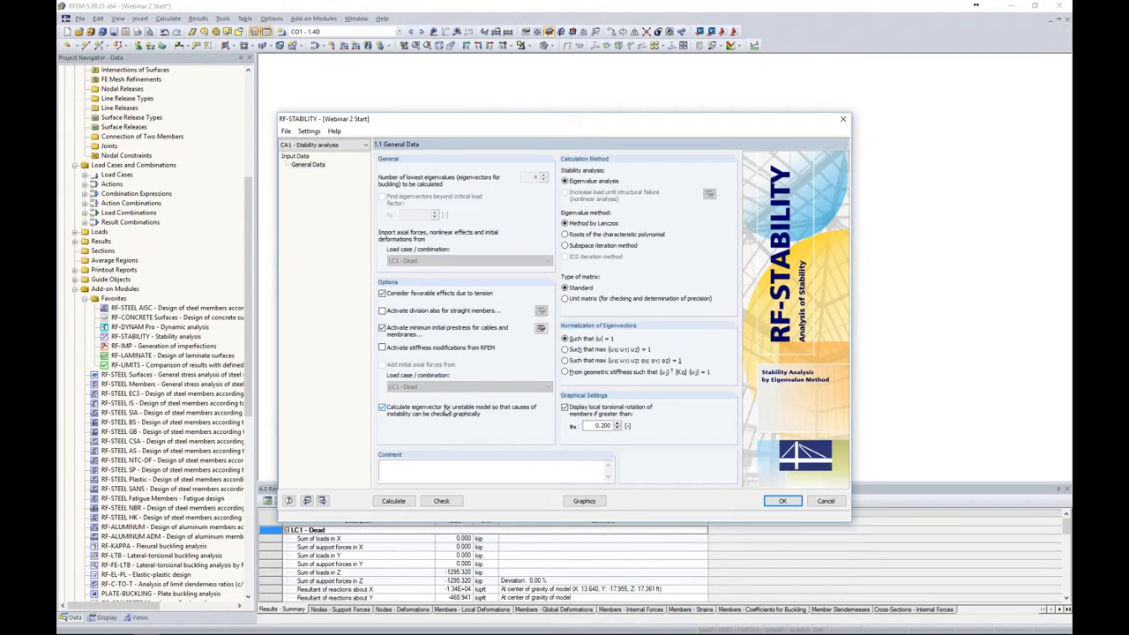
pyautogui.click(383, 409)
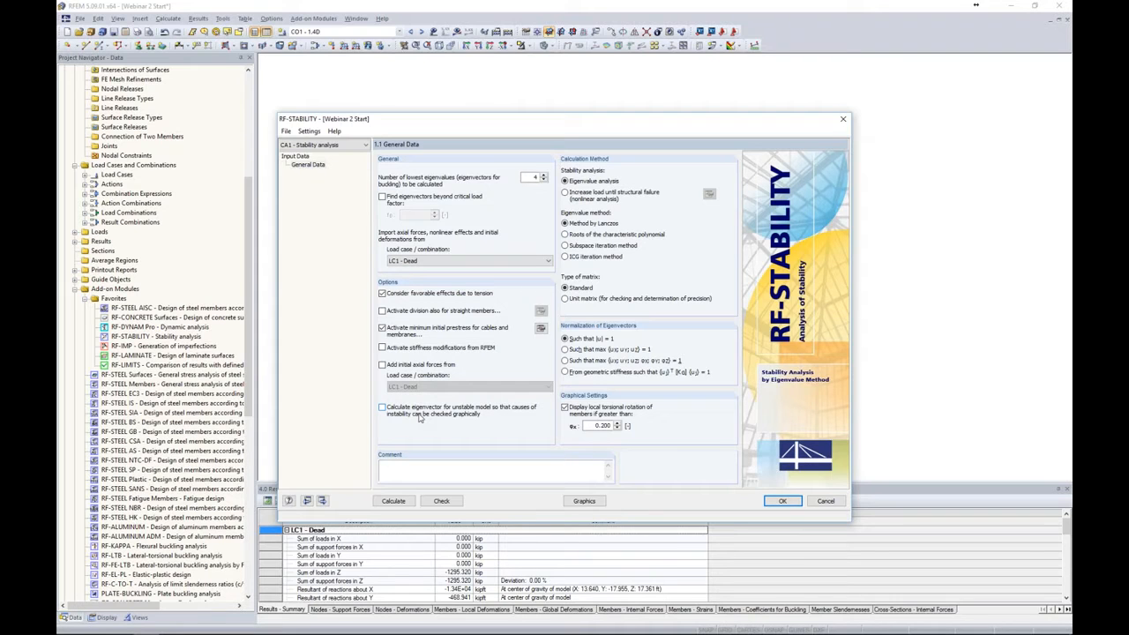
pyautogui.click(395, 501)
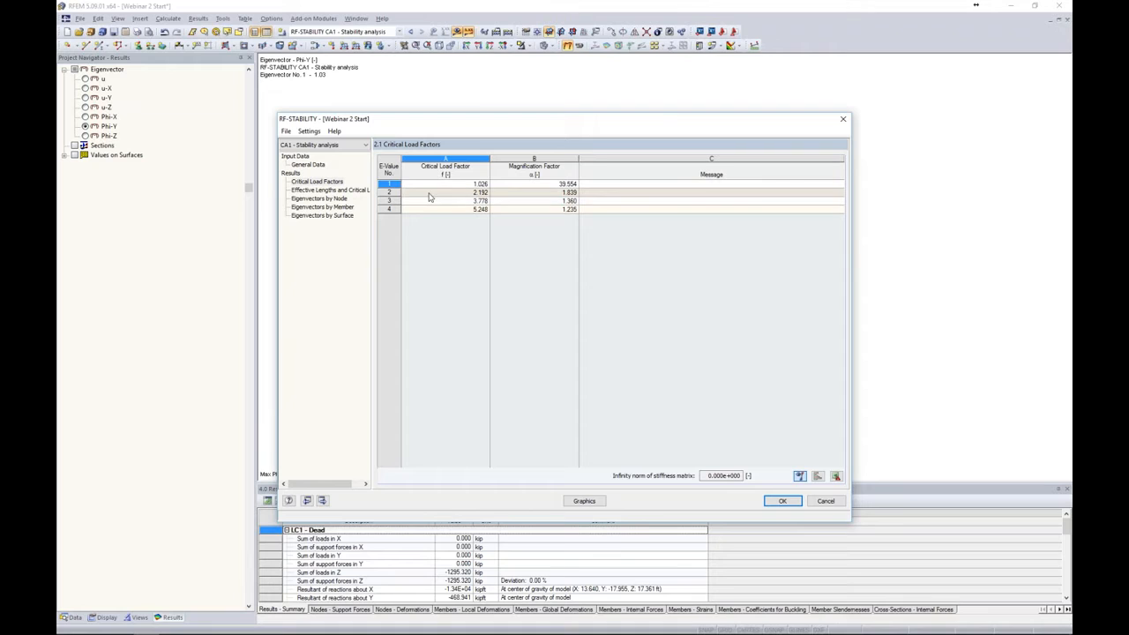
# Review the critical load factors of the first two eigenvalues and display eigenvector No. 1 graphically on the model.
pyautogui.click(434, 193)
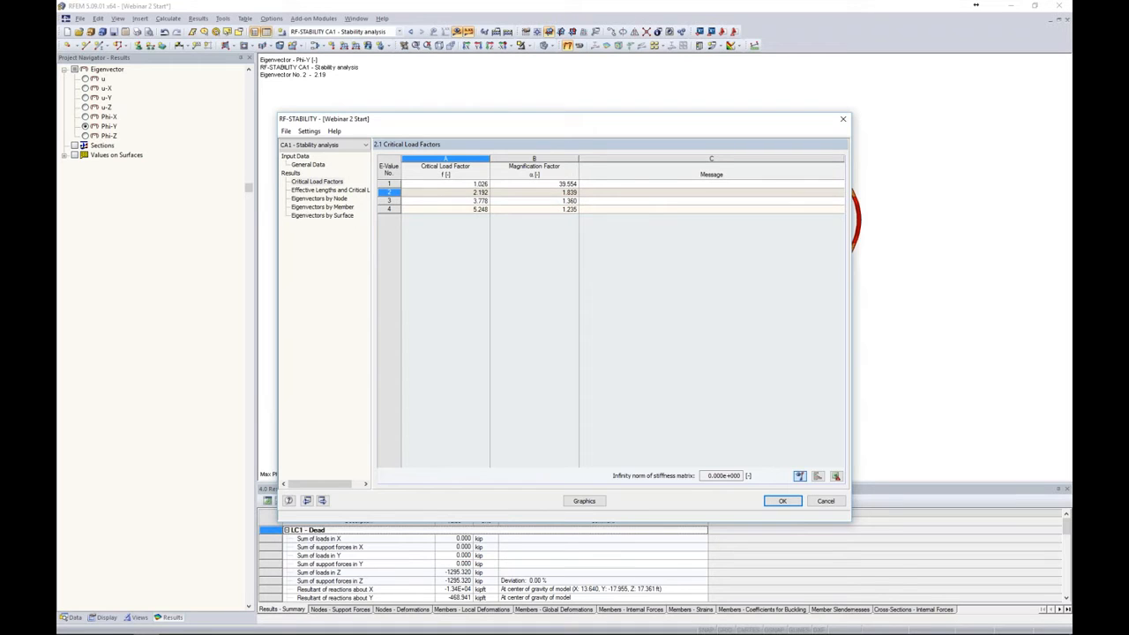
pyautogui.click(440, 186)
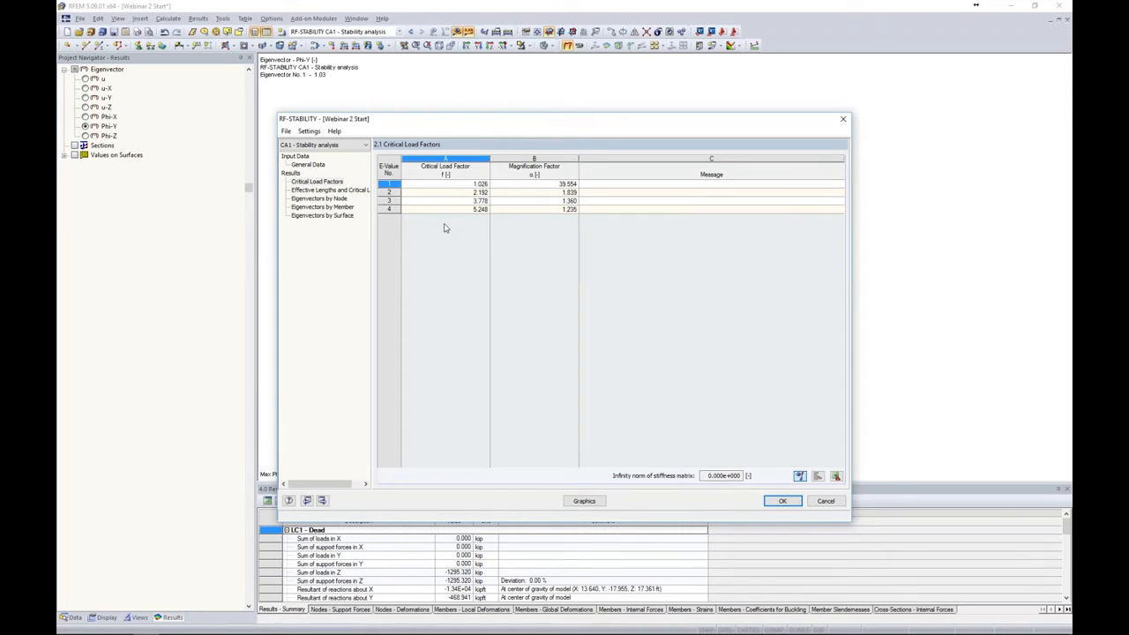
pyautogui.click(584, 500)
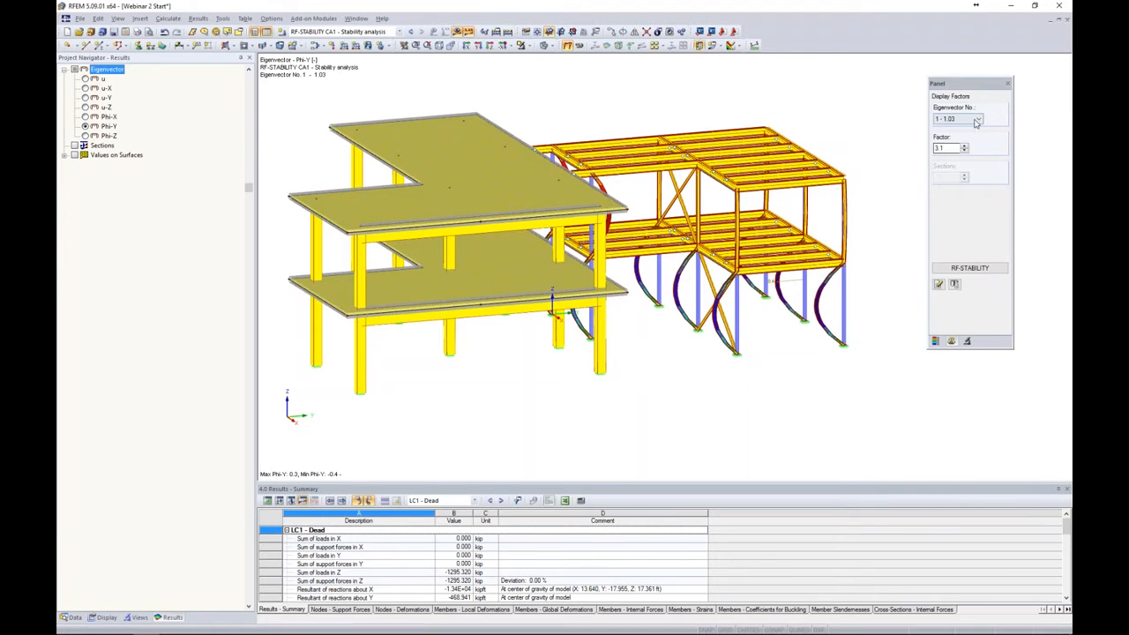
pyautogui.click(977, 119)
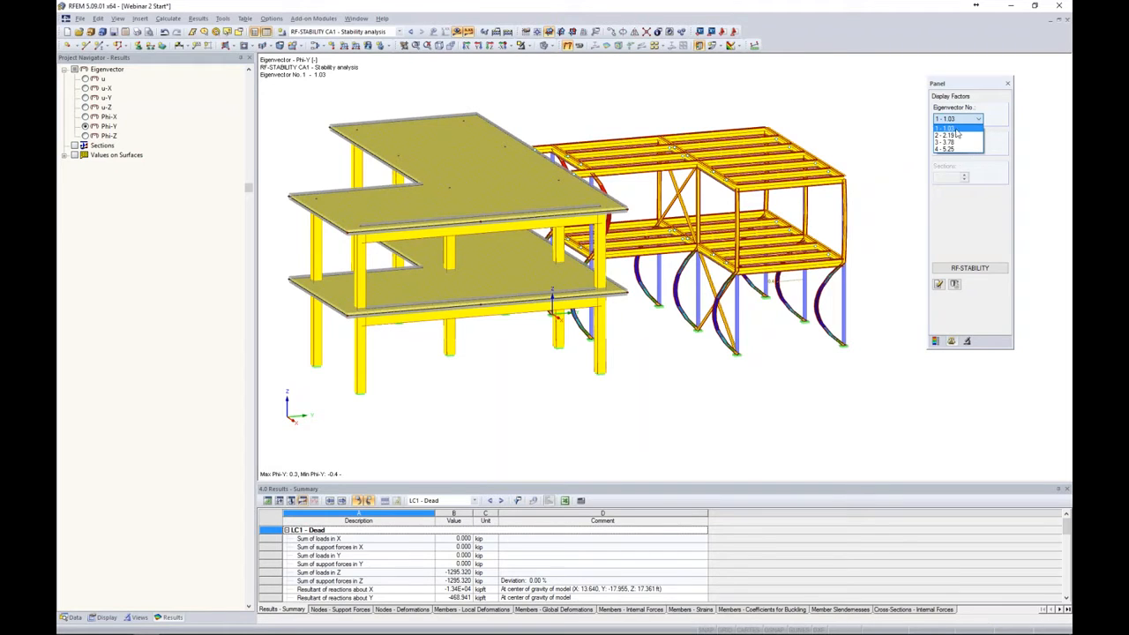
pyautogui.click(953, 129)
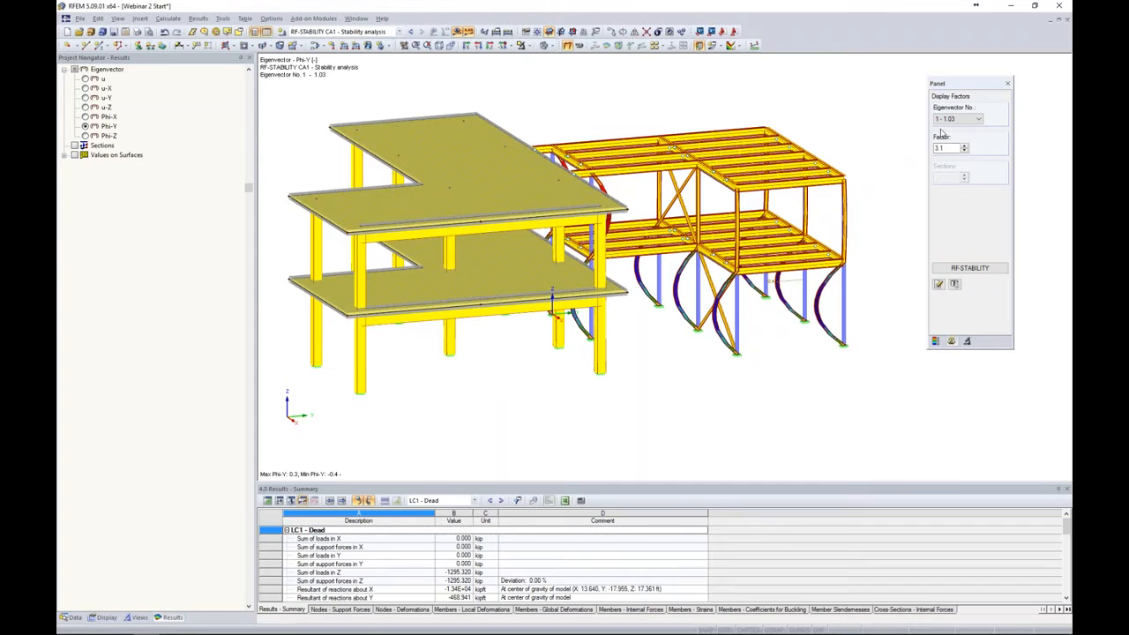
pyautogui.keyDown('ctrl'); pyautogui.moveTo(870, 224); pyautogui.dragTo(814, 221, button='middle'); pyautogui.keyUp('ctrl')
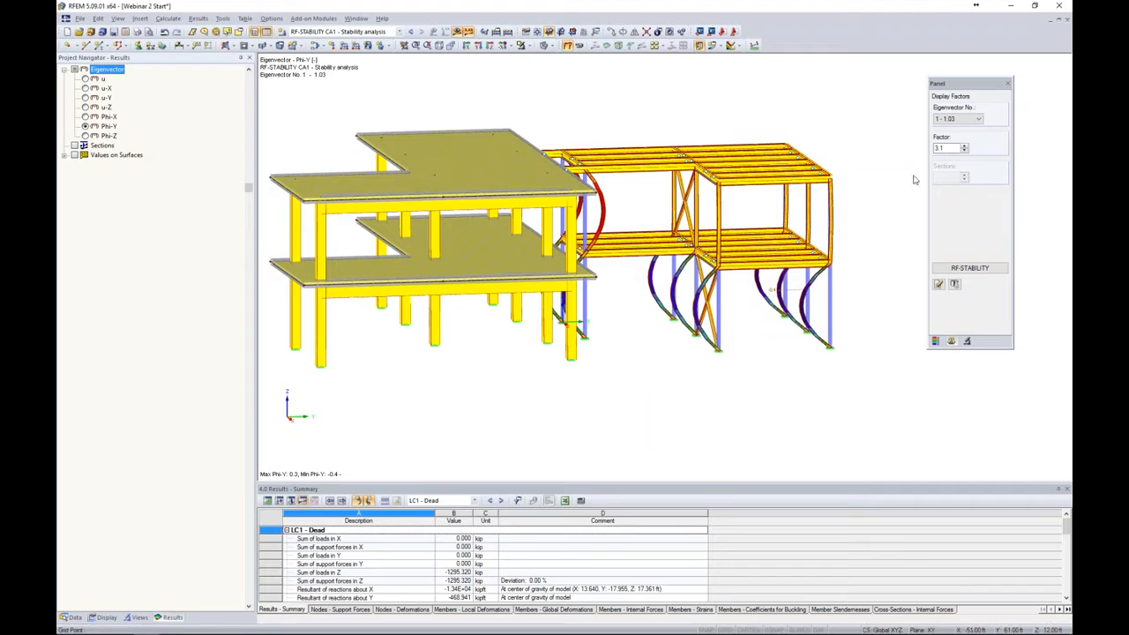
# Compare the buckling shapes of eigenvectors No. 2 and 3, and return to eigenvector No. 1.
pyautogui.click(958, 120)
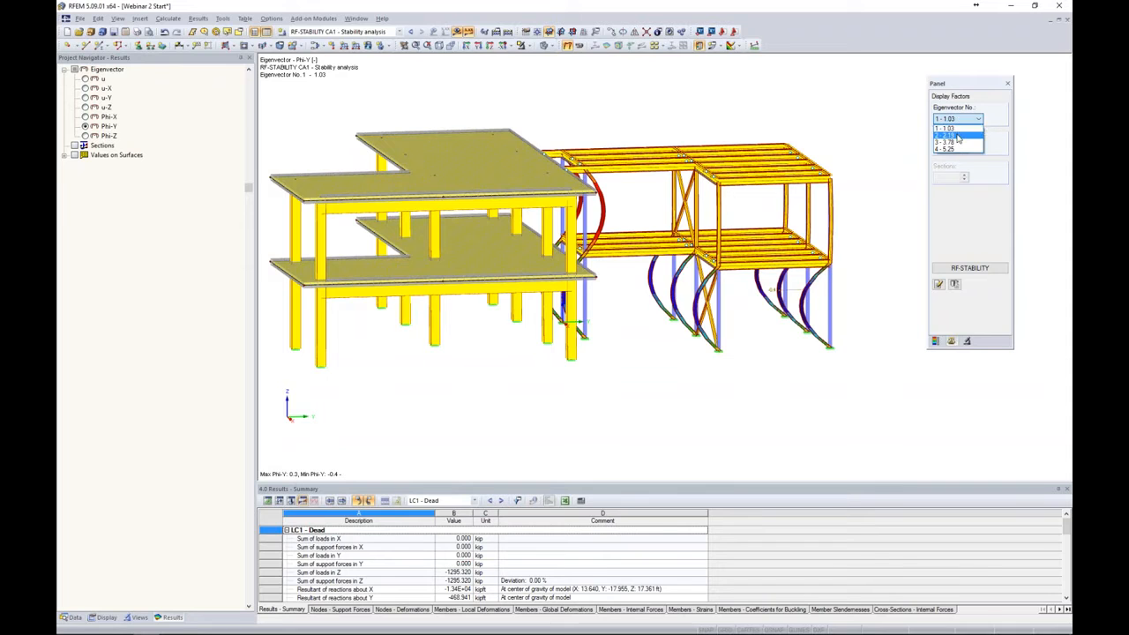
pyautogui.click(951, 135)
pyautogui.click(959, 119)
pyautogui.click(953, 142)
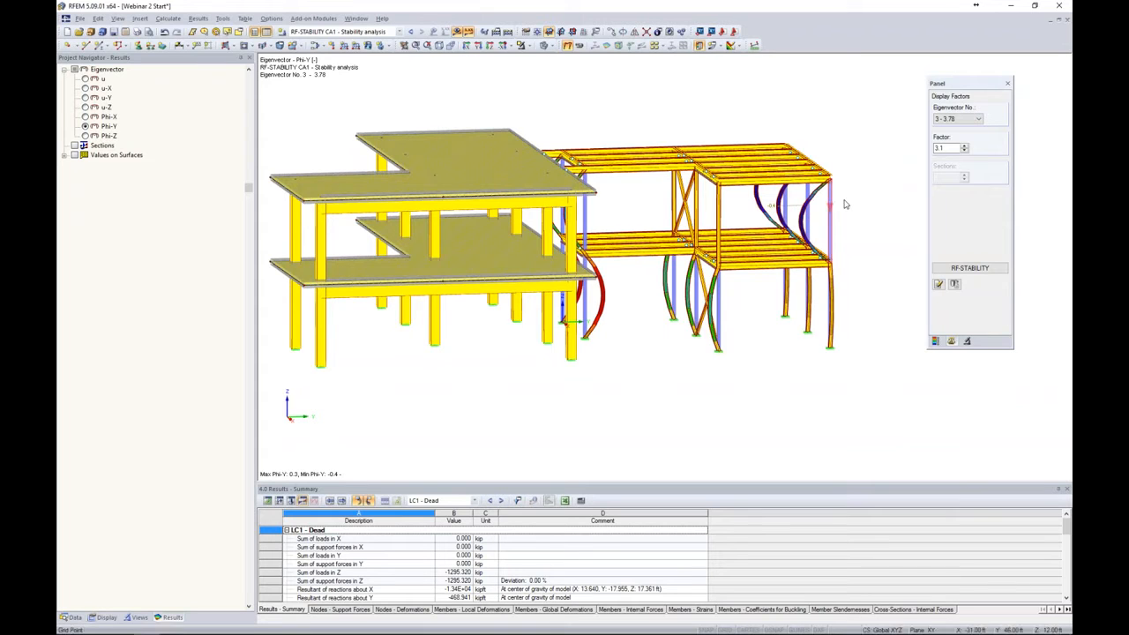
pyautogui.click(969, 119)
pyautogui.click(969, 129)
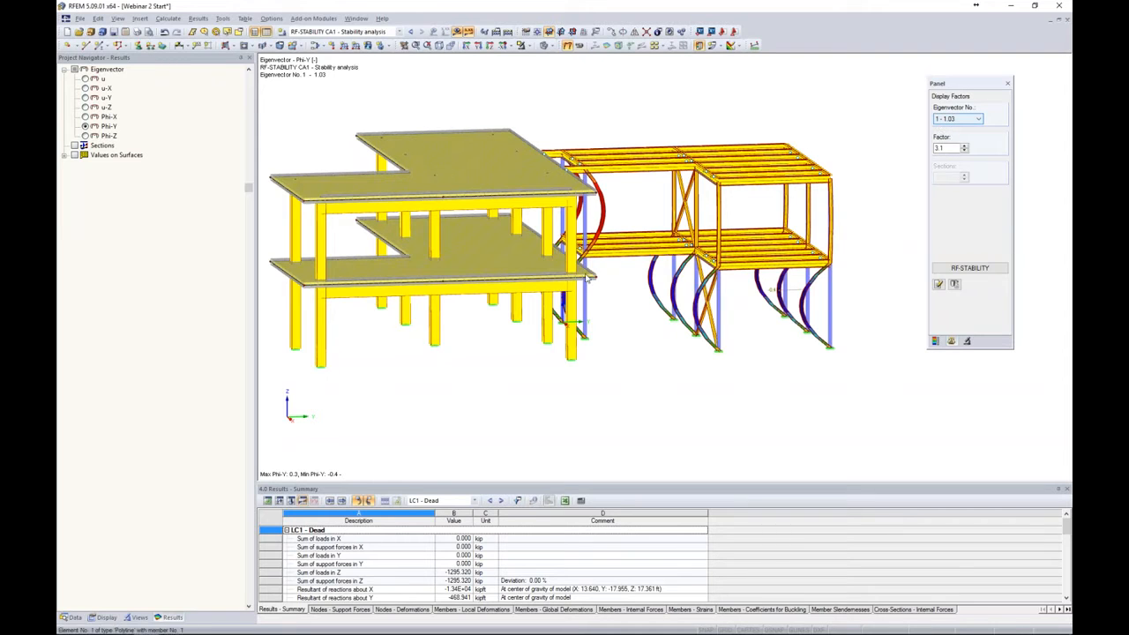
pyautogui.click(398, 33)
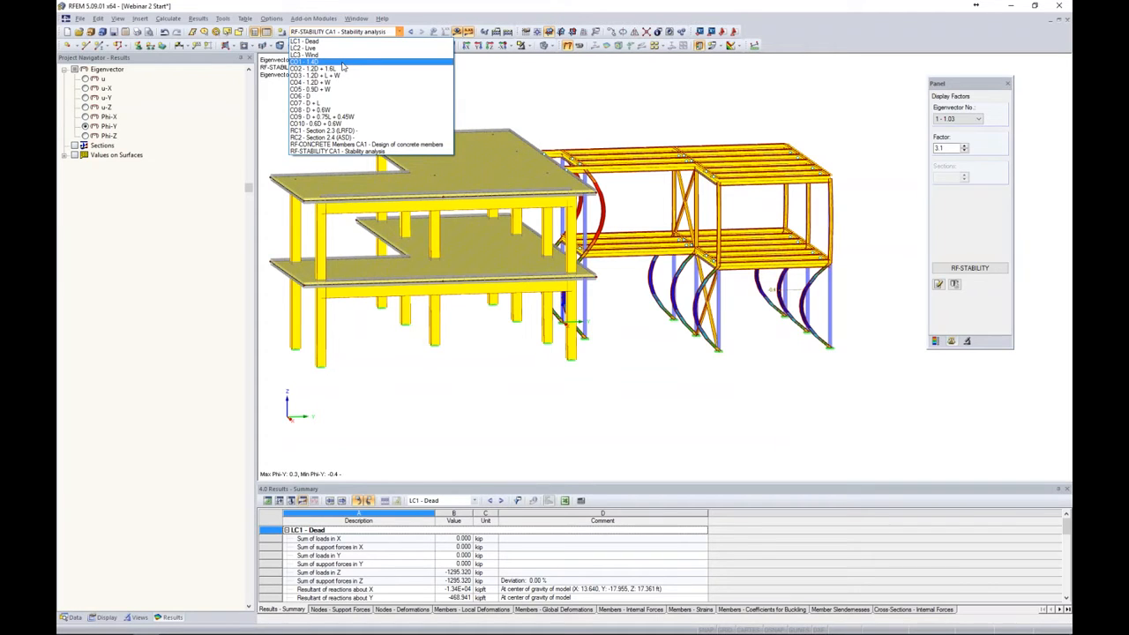
pyautogui.click(498, 84)
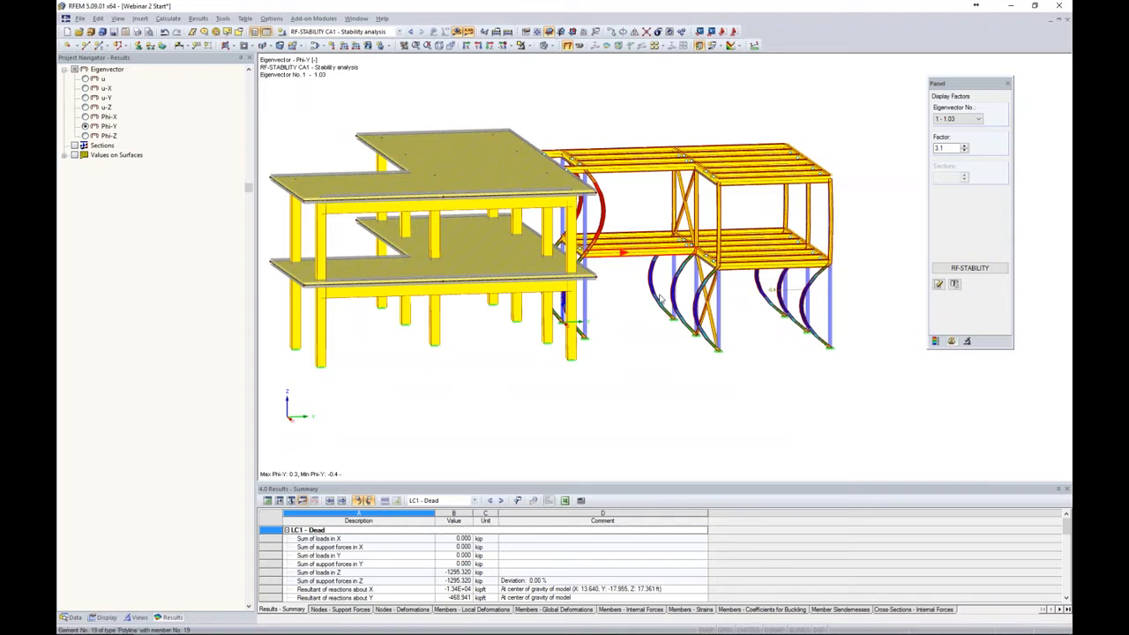
# Hide the stability results and highlight the steel columns that use cross-section 1, W 6x9.
pyautogui.click(74, 618)
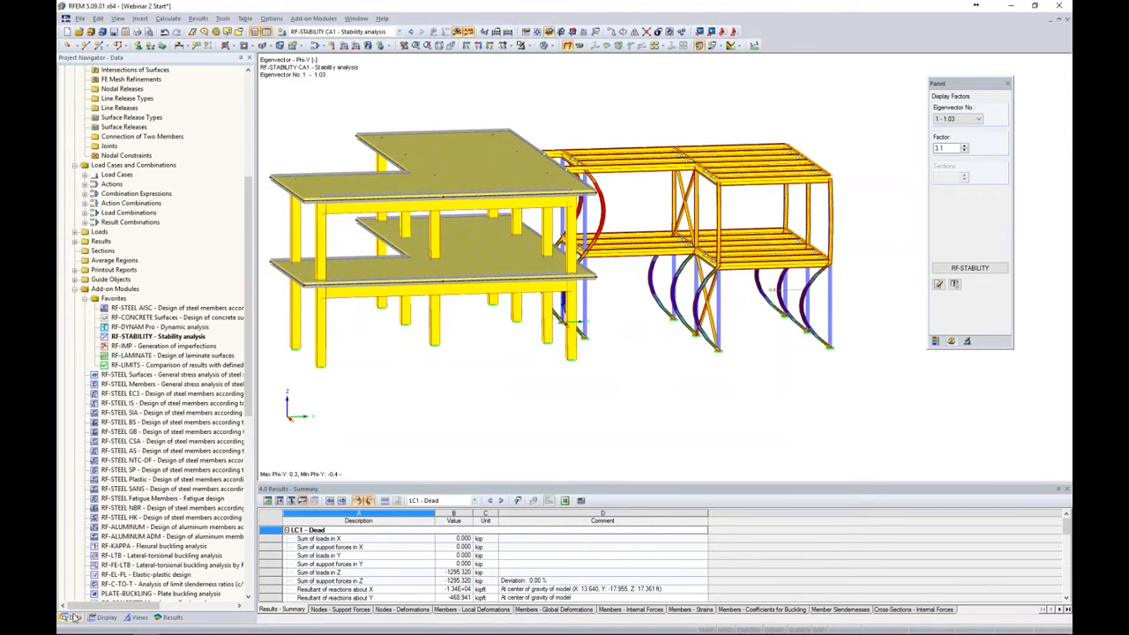
pyautogui.scroll(10, 190, 306)
pyautogui.scroll(1, 190, 306)
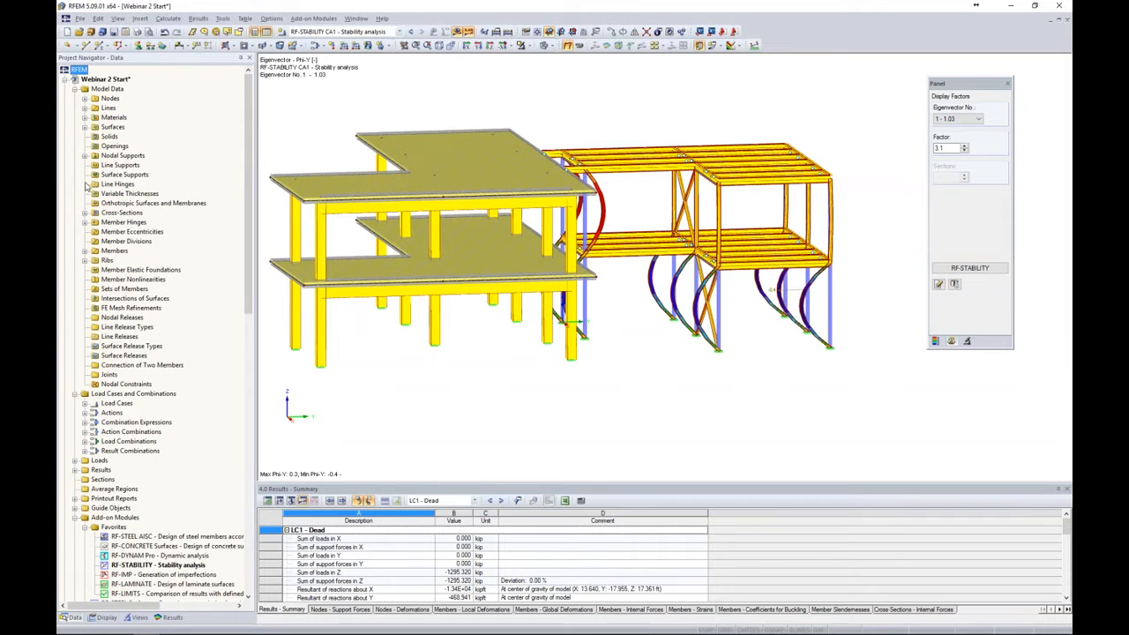
pyautogui.click(85, 214)
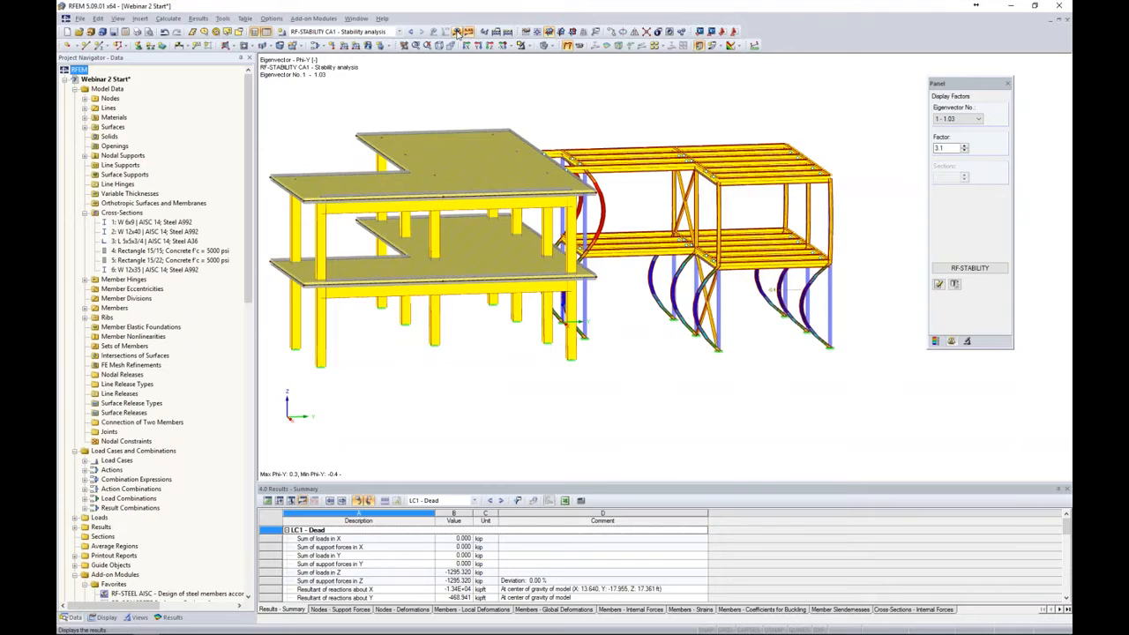
pyautogui.click(457, 32)
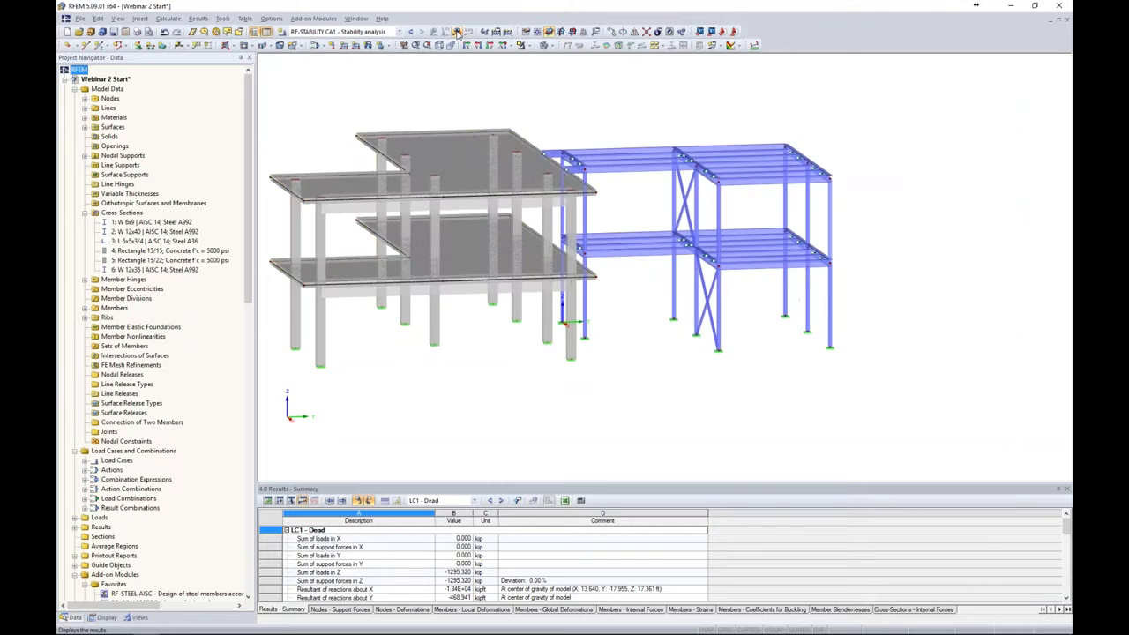
pyautogui.click(159, 222)
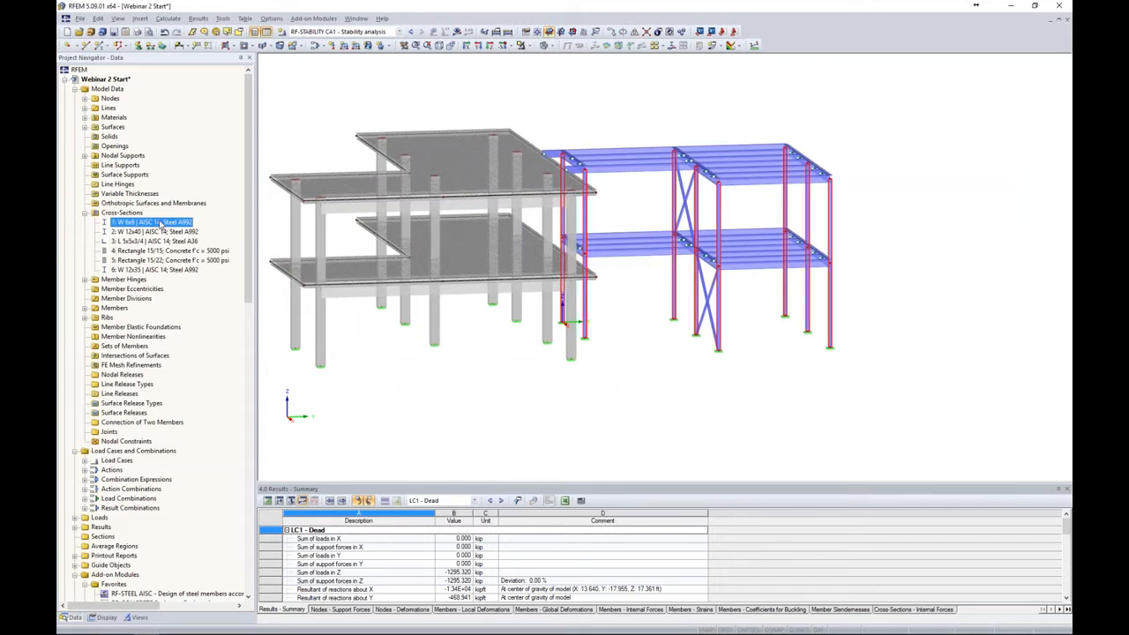
# Replace the steel columns' cross-section 1 with W 10x49 from the full AISC 14 rolled section library, keeping Steel A992.
pyautogui.rightClick(162, 227)
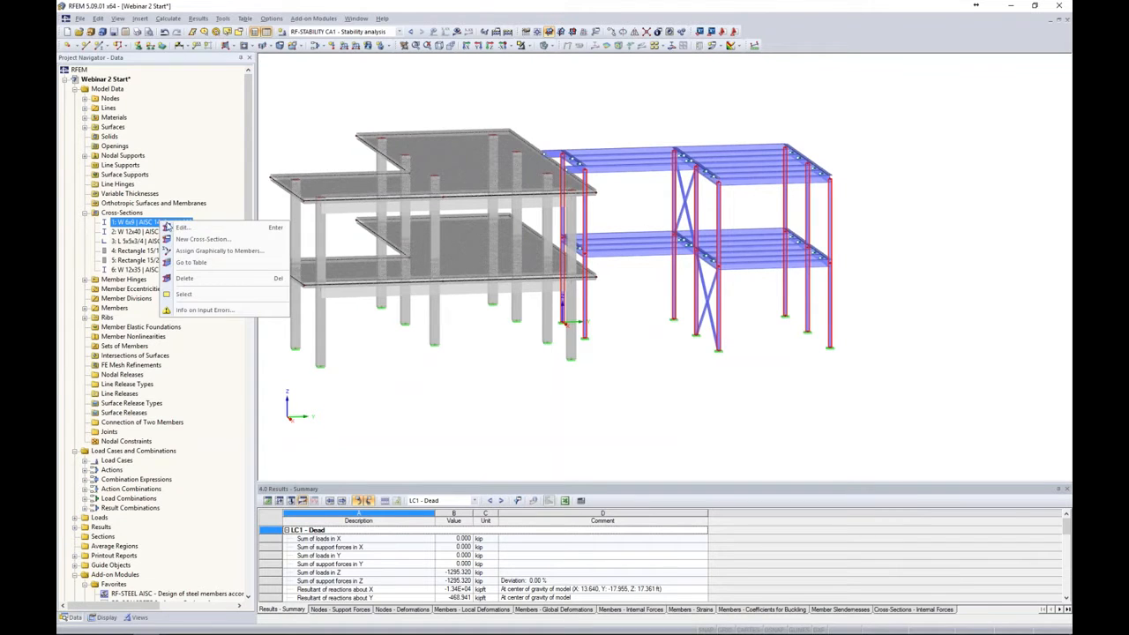
pyautogui.click(176, 227)
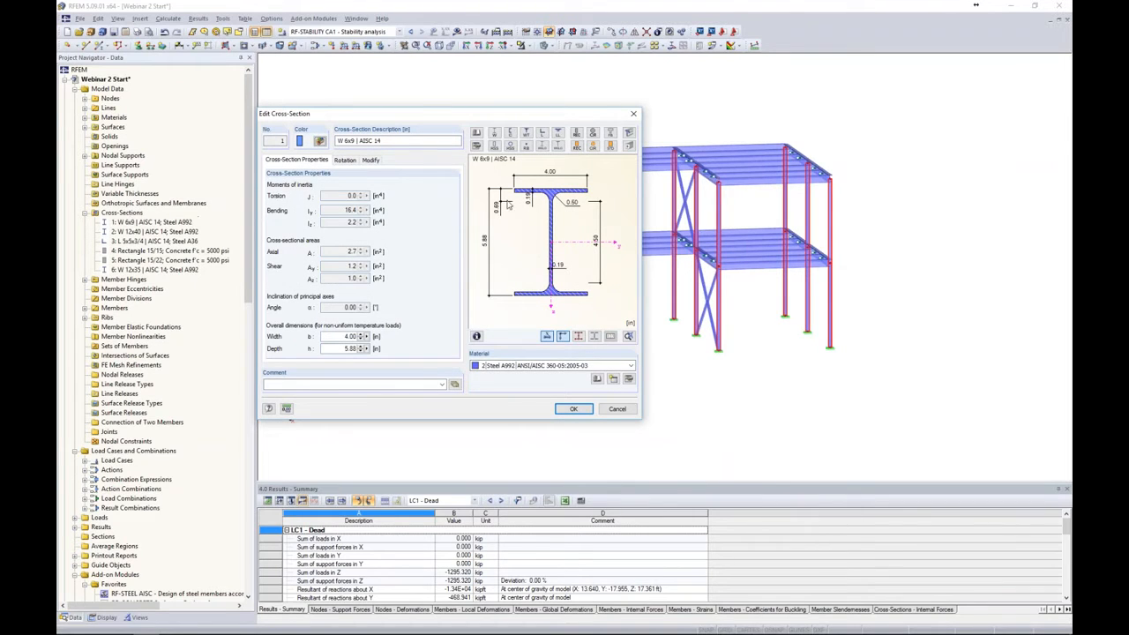
pyautogui.click(477, 147)
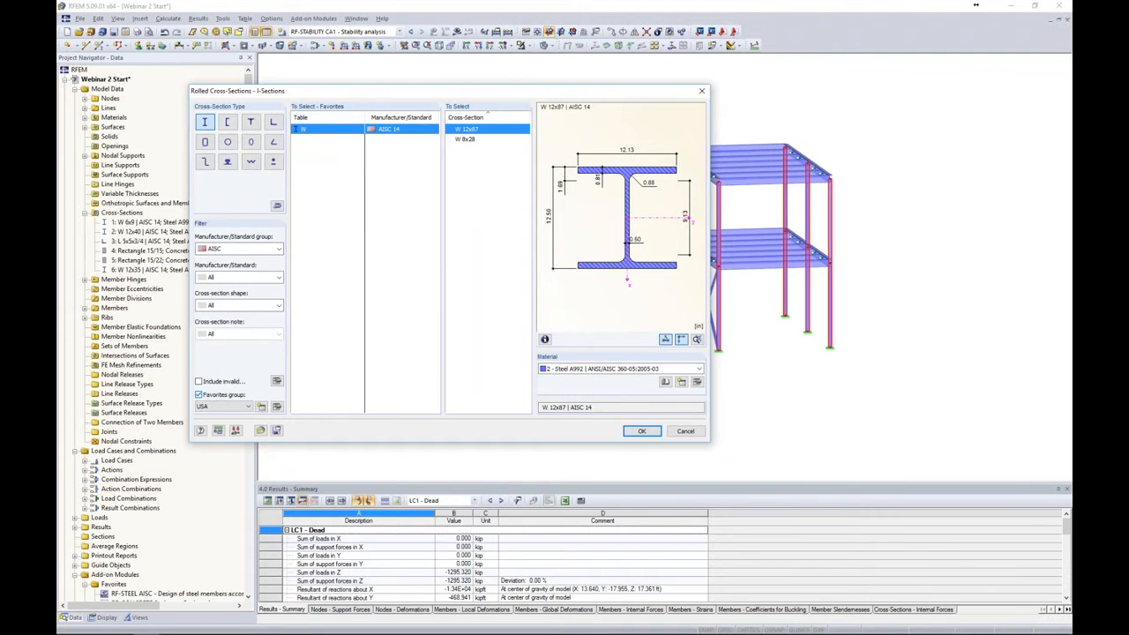
pyautogui.click(199, 395)
pyautogui.moveTo(527, 334); pyautogui.dragTo(527, 370)
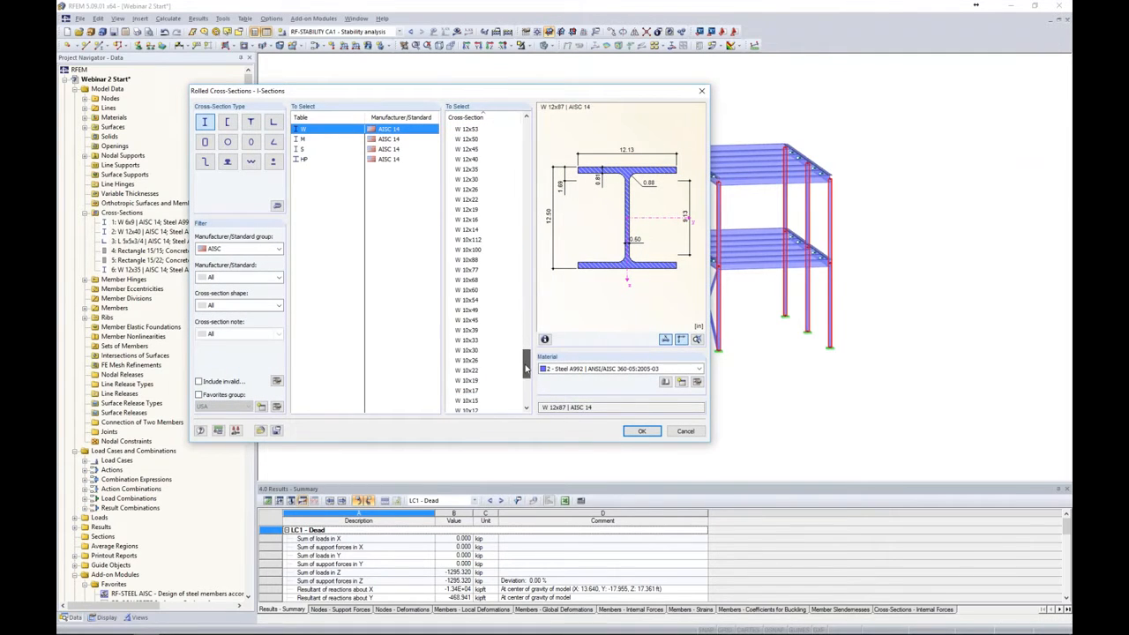
pyautogui.click(473, 312)
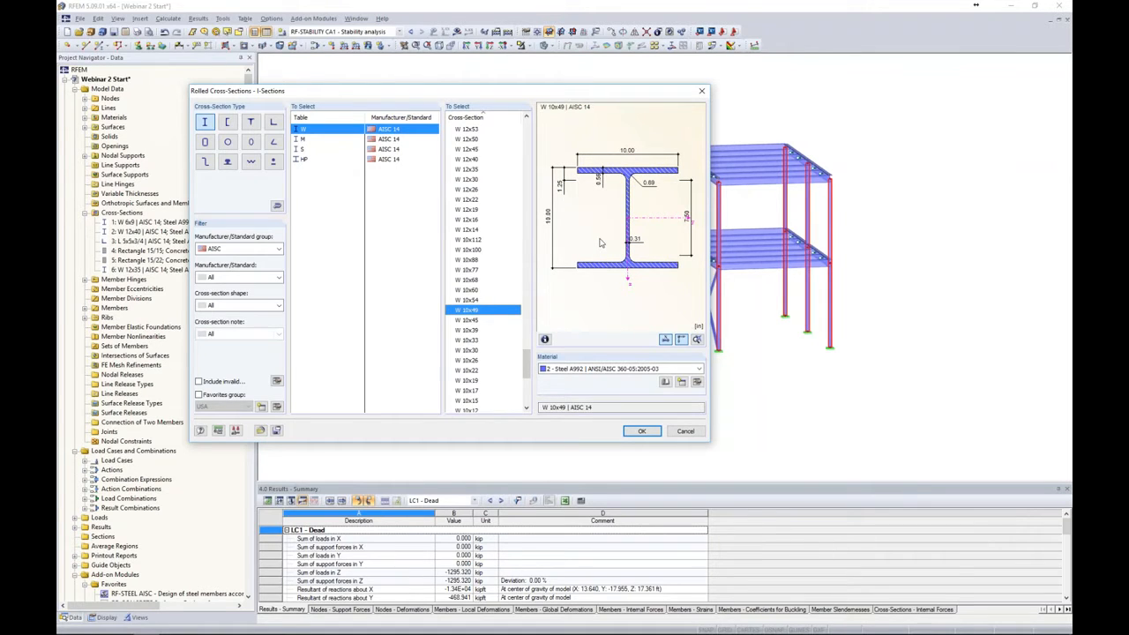
pyautogui.click(643, 430)
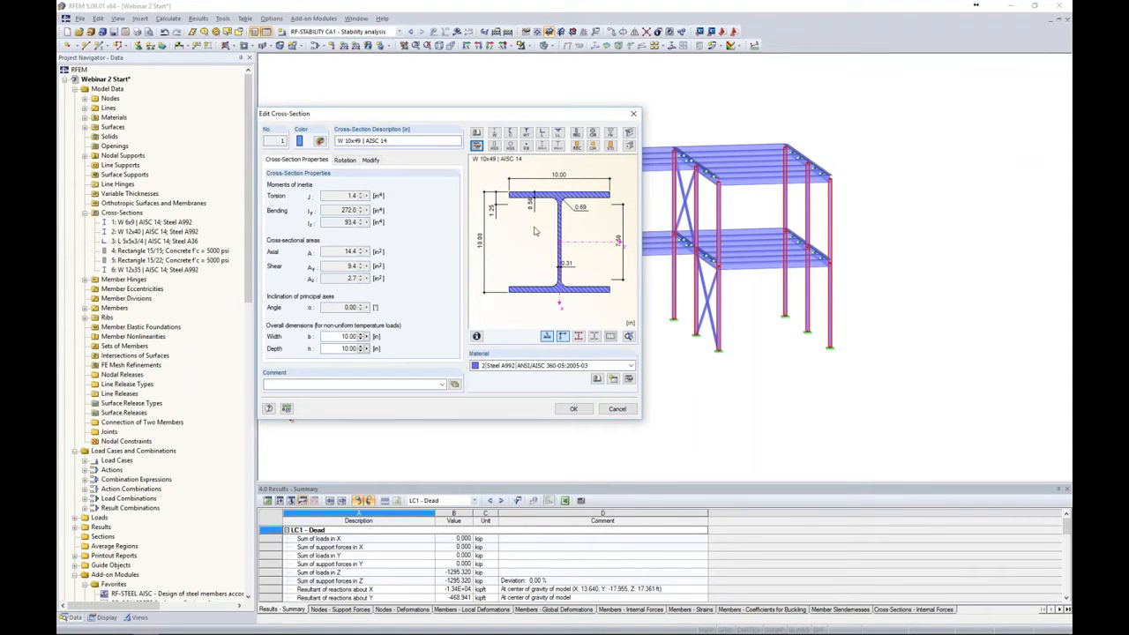
pyautogui.click(574, 411)
pyautogui.click(431, 289)
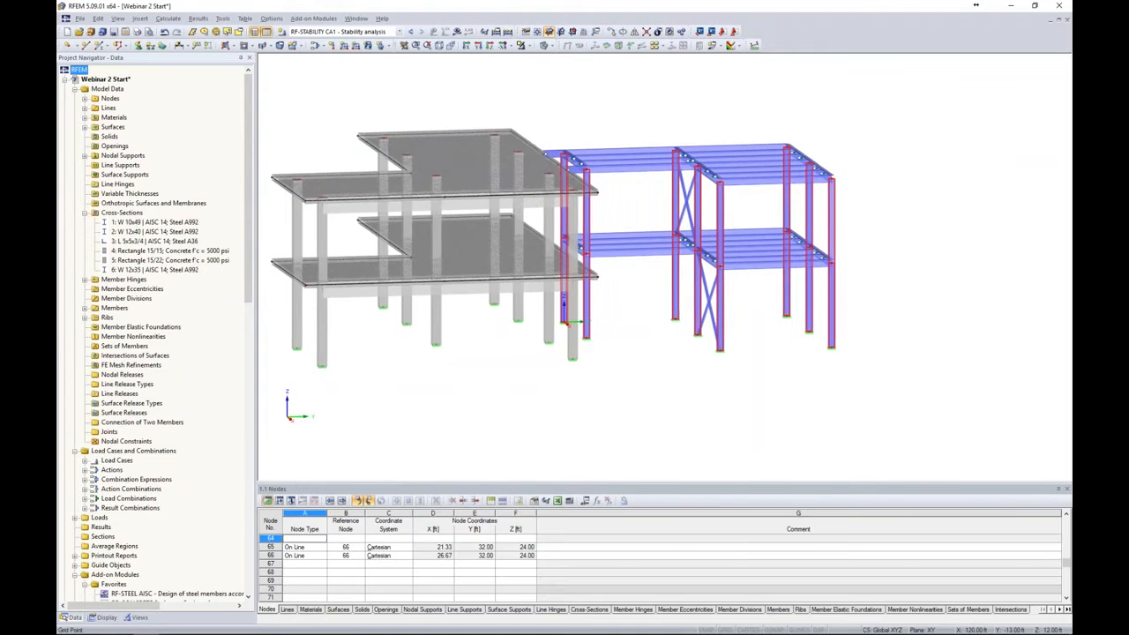
# Calculate load combination CO1 - 1.4D and reduce the deformation display factor to 45.
pyautogui.click(400, 32)
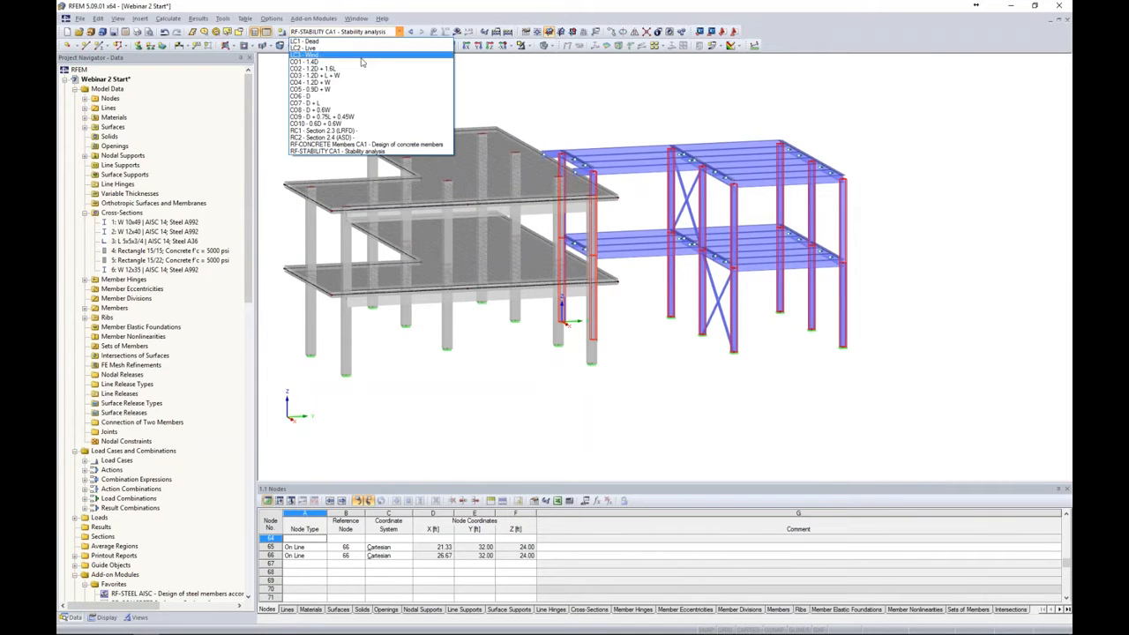
pyautogui.click(361, 61)
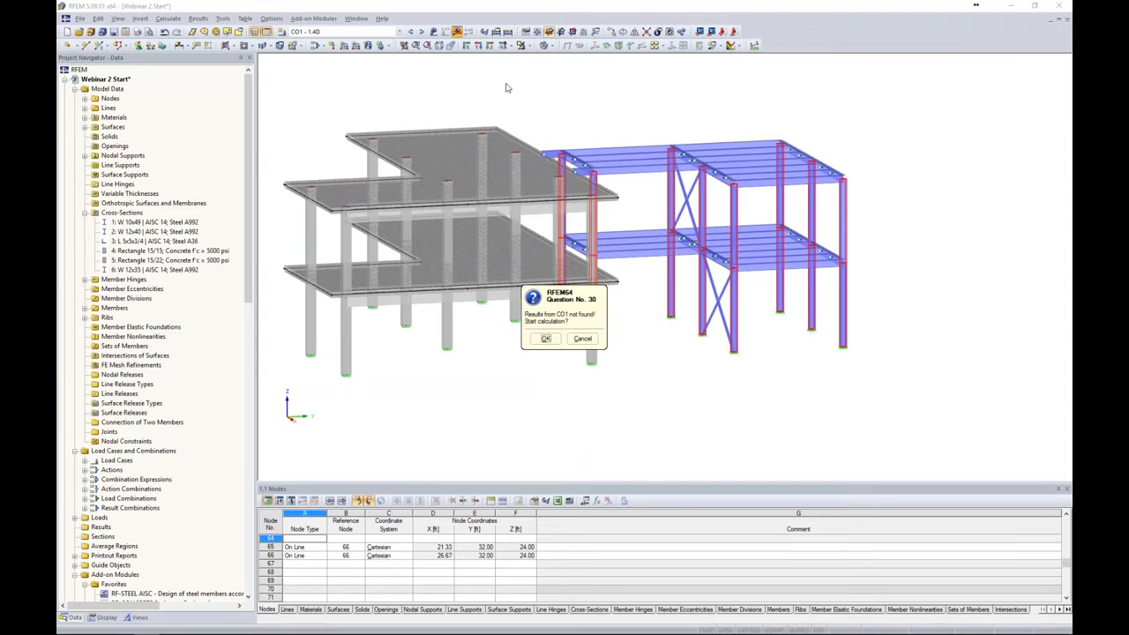
pyautogui.click(546, 339)
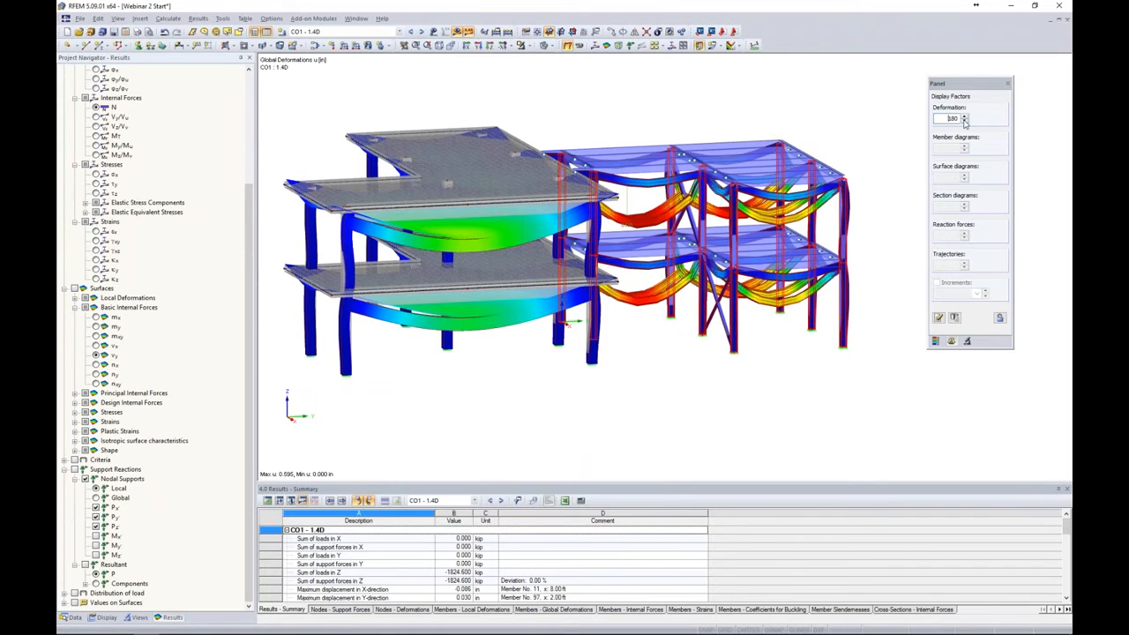
pyautogui.click(965, 122)
pyautogui.click(964, 121)
pyautogui.keyDown('ctrl'); pyautogui.moveTo(863, 132); pyautogui.dragTo(882, 137, button='middle'); pyautogui.keyUp('ctrl')
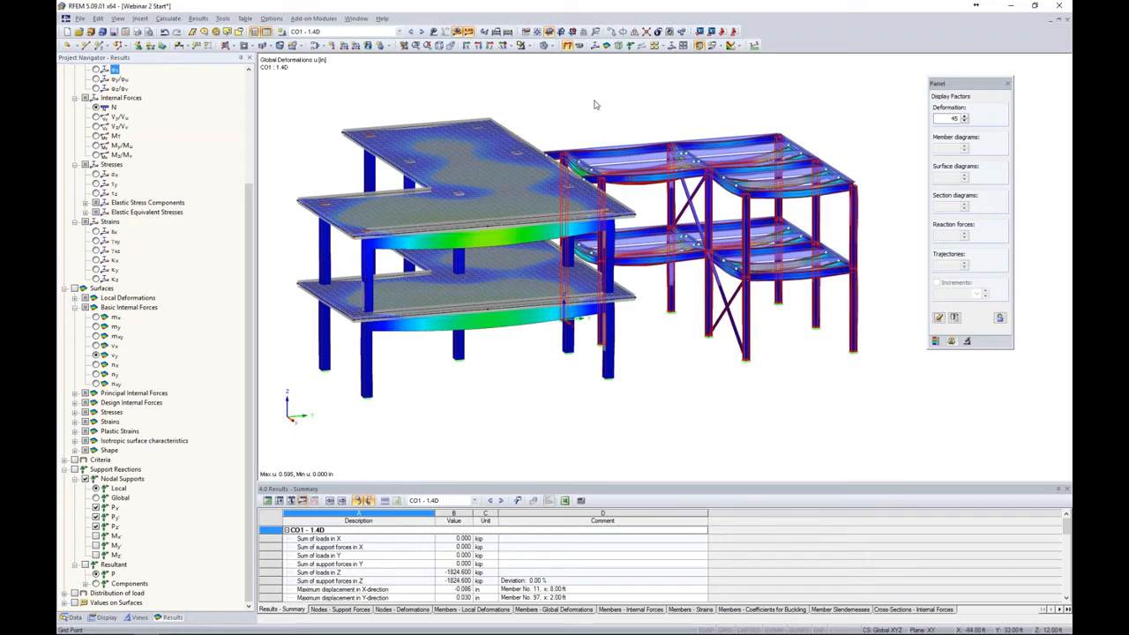
# Hide the results and isolate the top concrete slab with its edge beam using Visibility by Selected Objects.
pyautogui.keyDown('ctrl'); pyautogui.moveTo(594, 104); pyautogui.dragTo(517, 78, button='middle'); pyautogui.keyUp('ctrl')
pyautogui.click(457, 33)
pyautogui.moveTo(515, 121); pyautogui.dragTo(596, 131, button='middle')
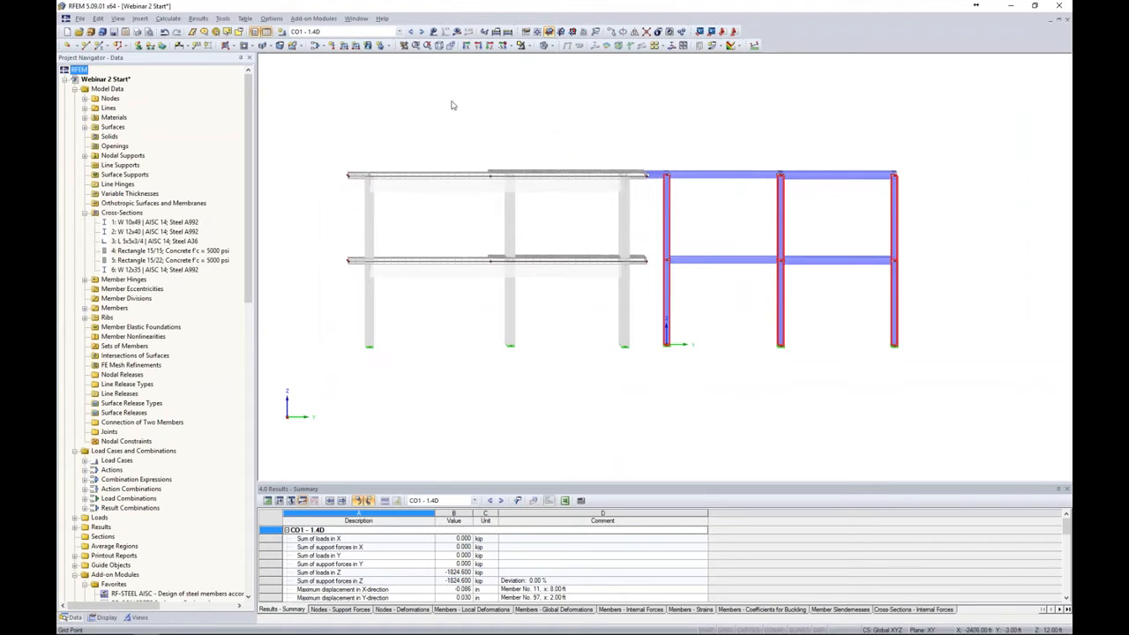
pyautogui.moveTo(328, 135); pyautogui.dragTo(654, 217)
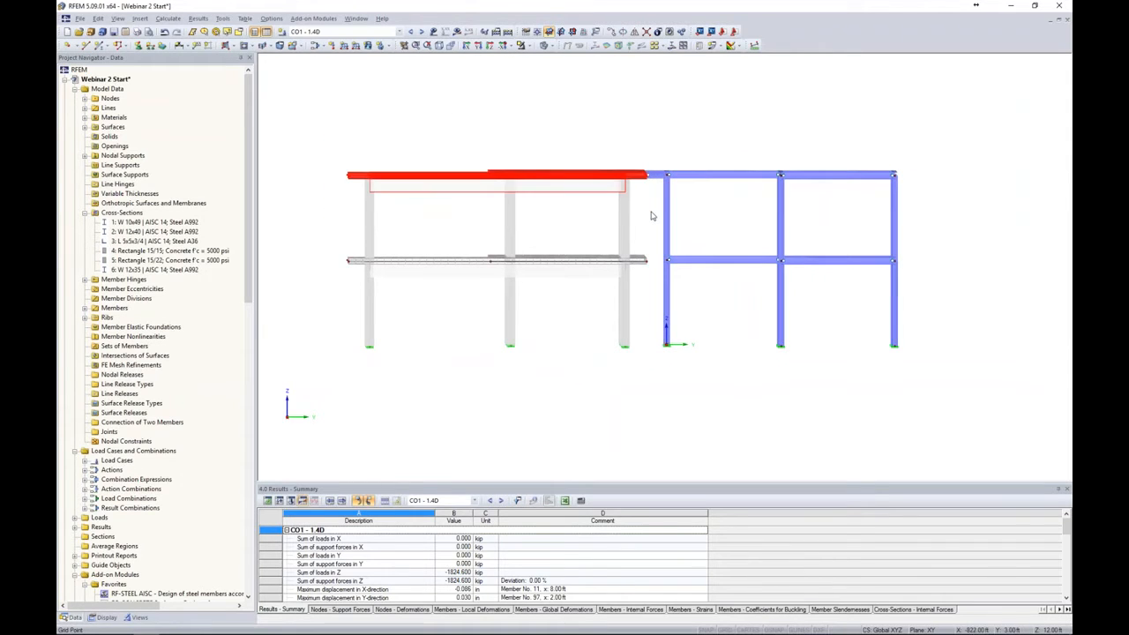
pyautogui.keyDown('ctrl'); pyautogui.moveTo(617, 330); pyautogui.dragTo(733, 380, button='middle'); pyautogui.keyUp('ctrl')
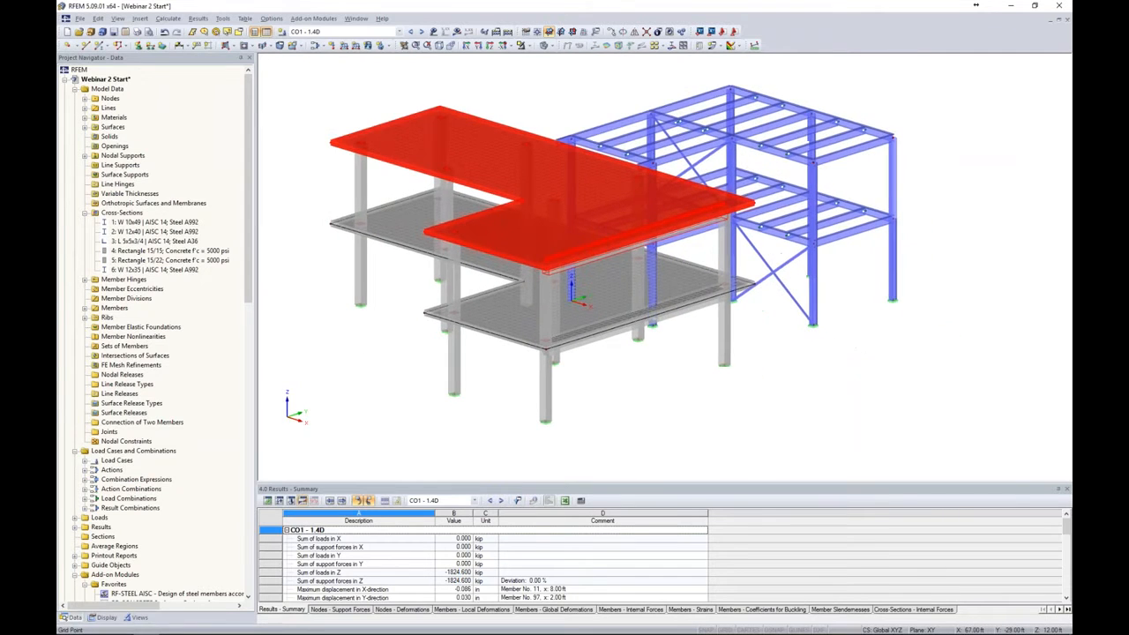
pyautogui.click(530, 49)
pyautogui.click(536, 61)
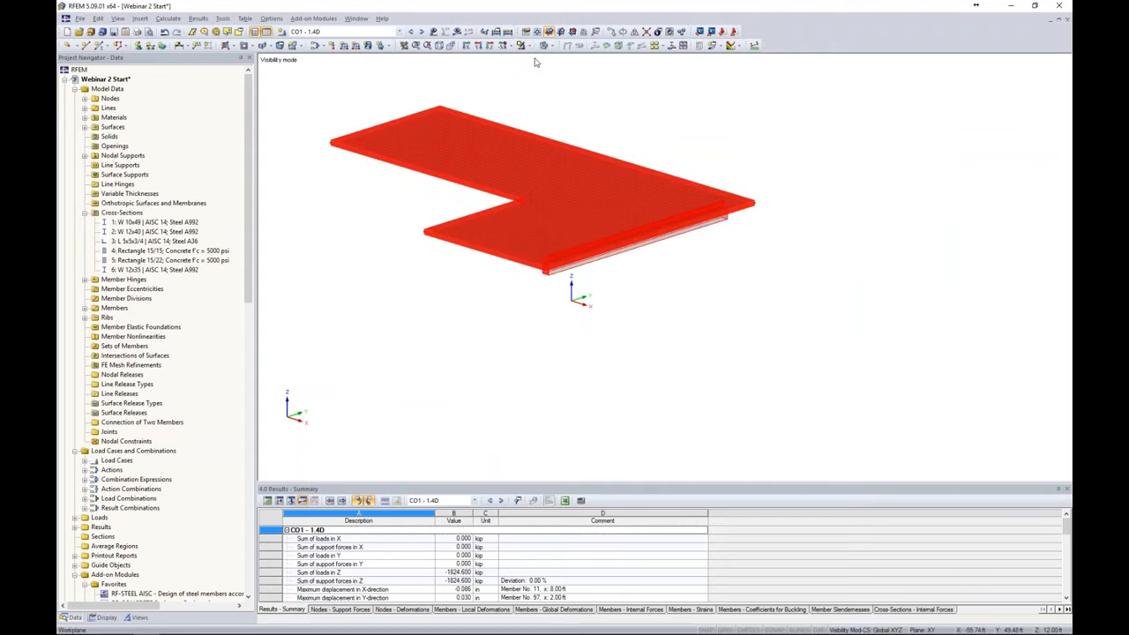
pyautogui.click(675, 141)
pyautogui.moveTo(675, 141); pyautogui.dragTo(711, 207, button='middle')
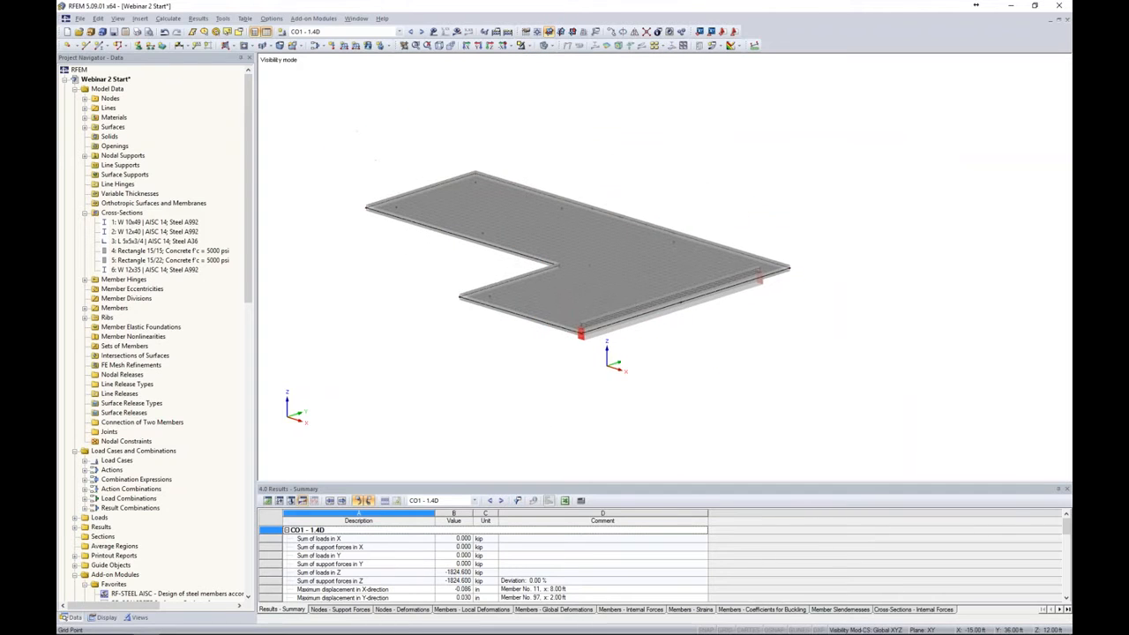
# Display the hidden objects in the background and turn that display off again.
pyautogui.rightClick(829, 170)
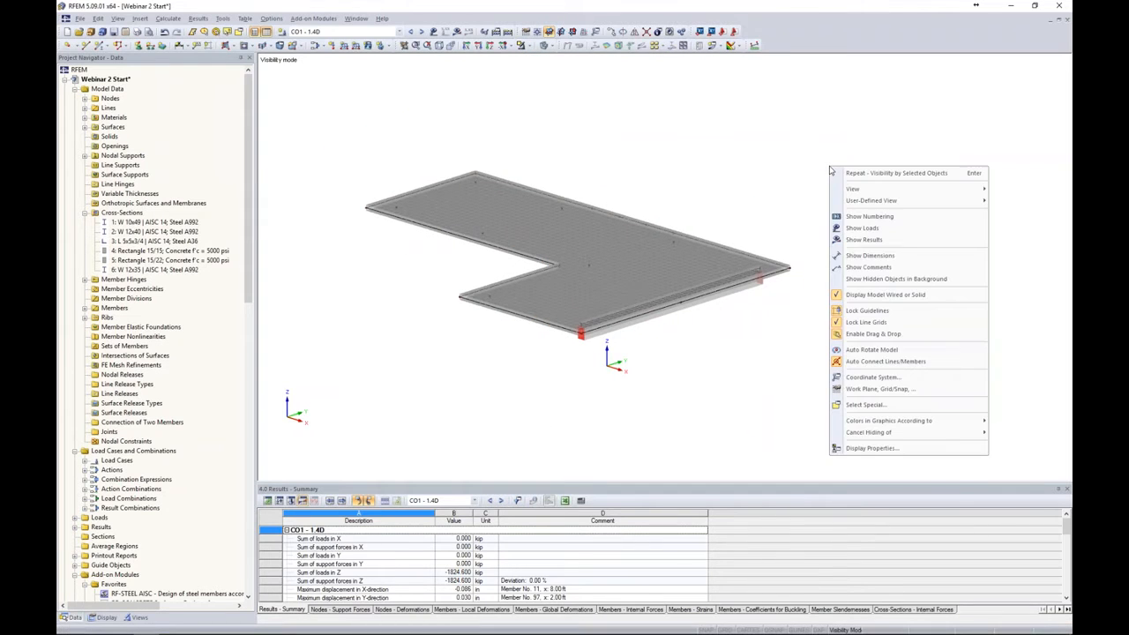
pyautogui.click(851, 284)
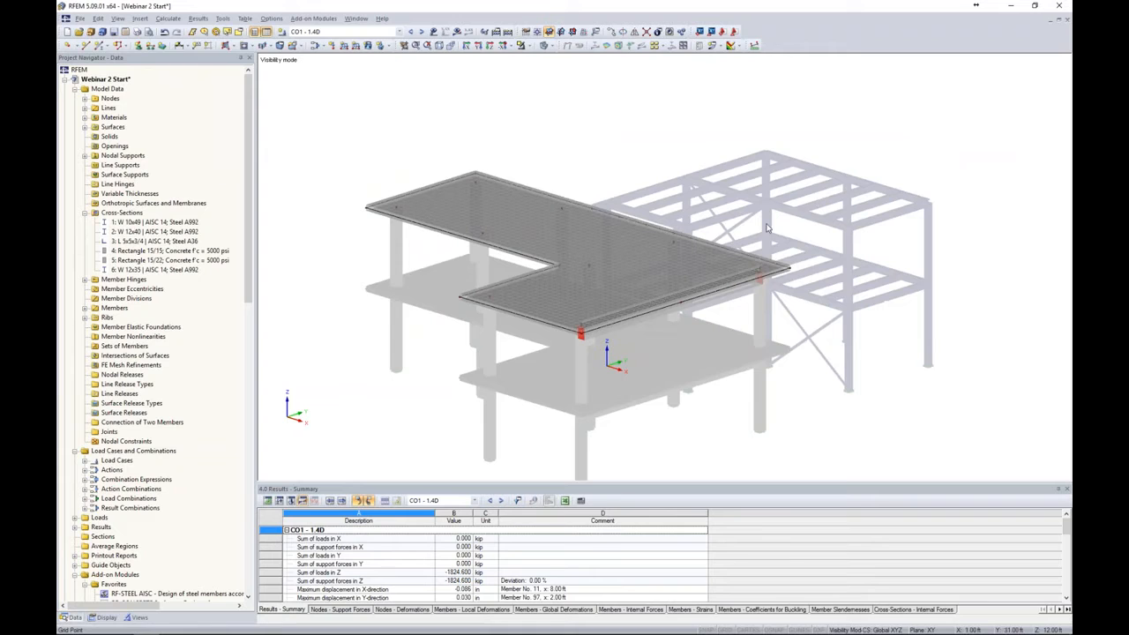
pyautogui.rightClick(762, 142)
pyautogui.click(820, 248)
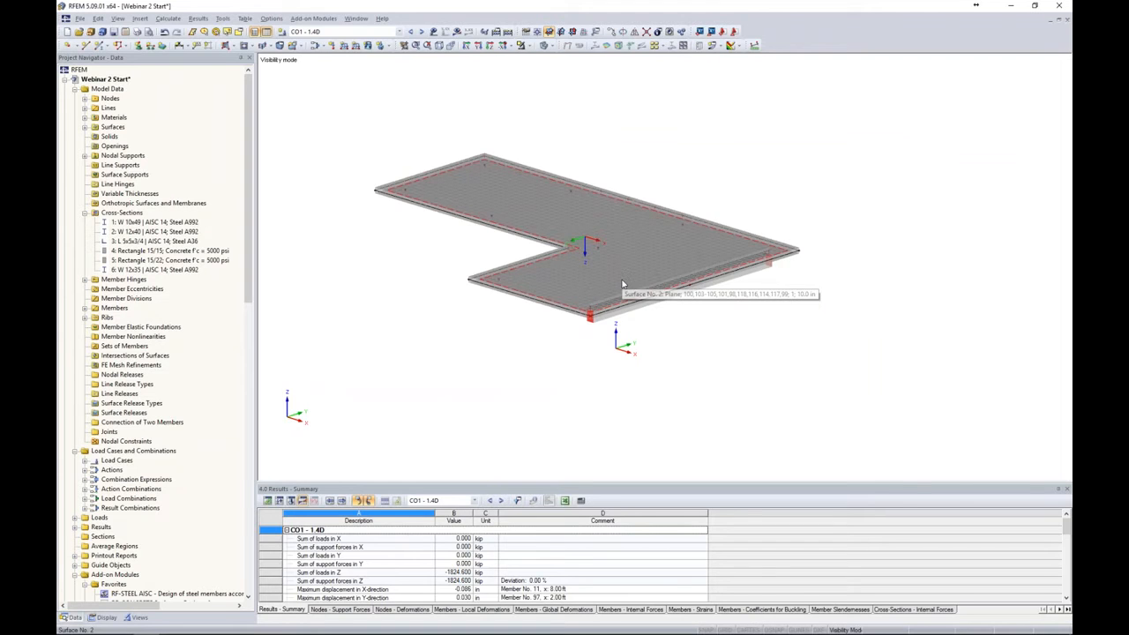
# Save the isolated slab as a user-defined view named Top Slab.
pyautogui.click(137, 617)
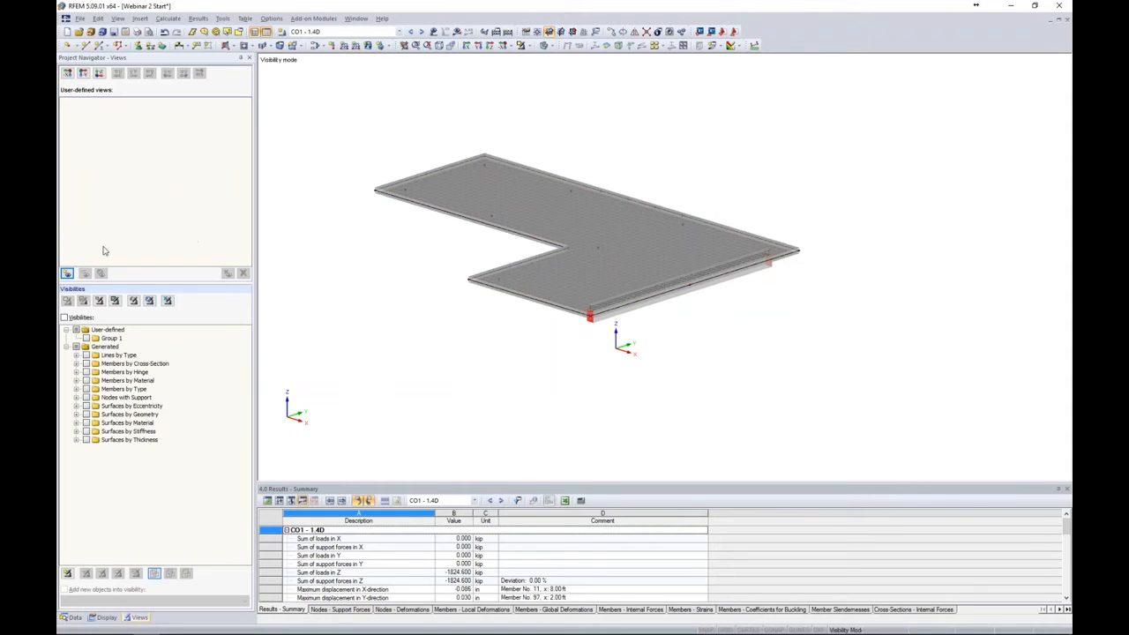
pyautogui.click(67, 274)
pyautogui.write('Top Slab')
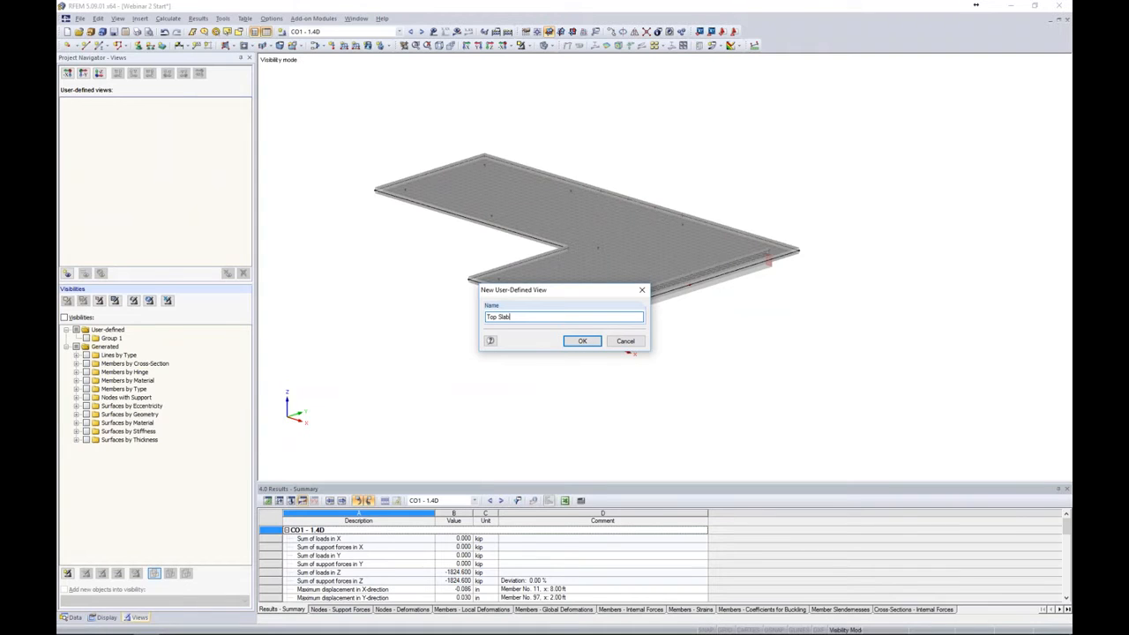
pyautogui.click(579, 340)
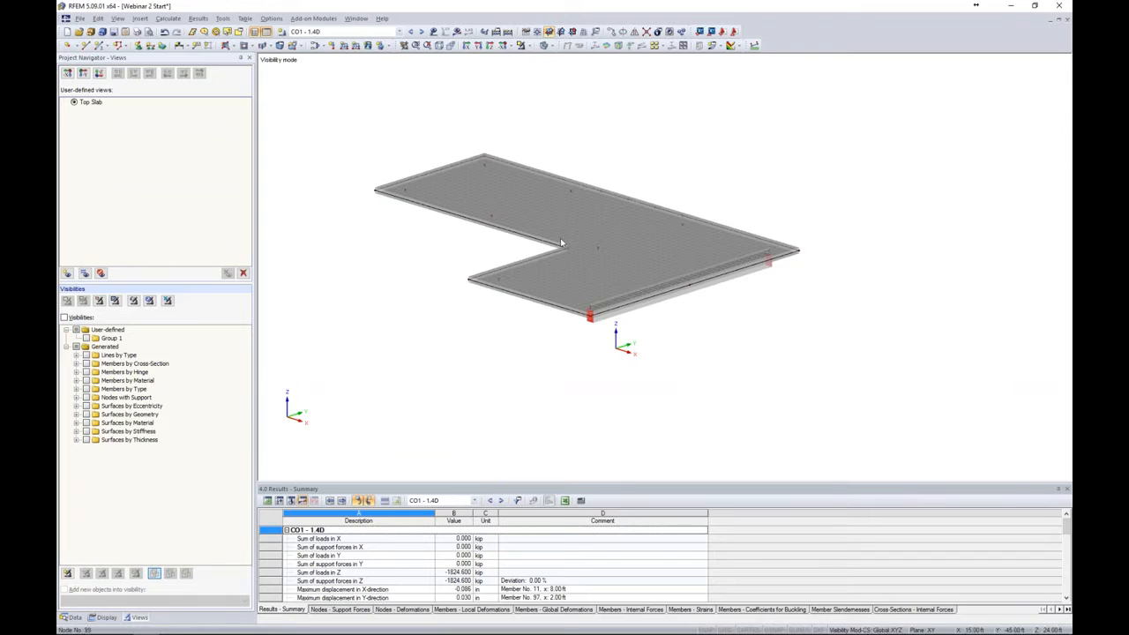
# Show the hidden objects in the background and examine the column-to-slab connection nodes in wireframe display.
pyautogui.rightClick(761, 149)
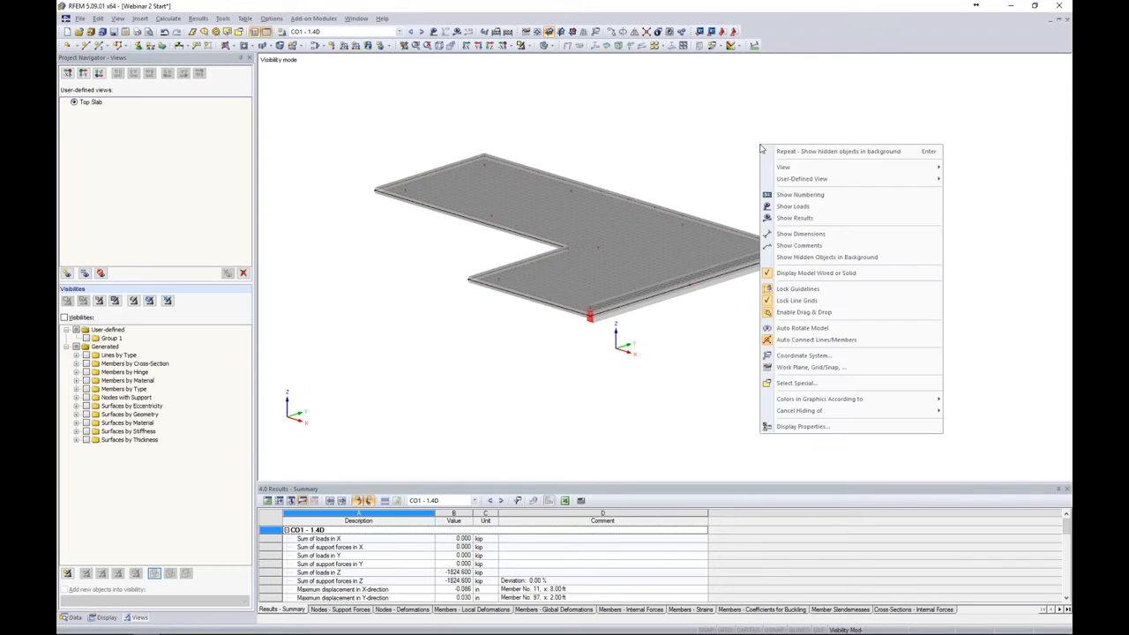
pyautogui.click(801, 255)
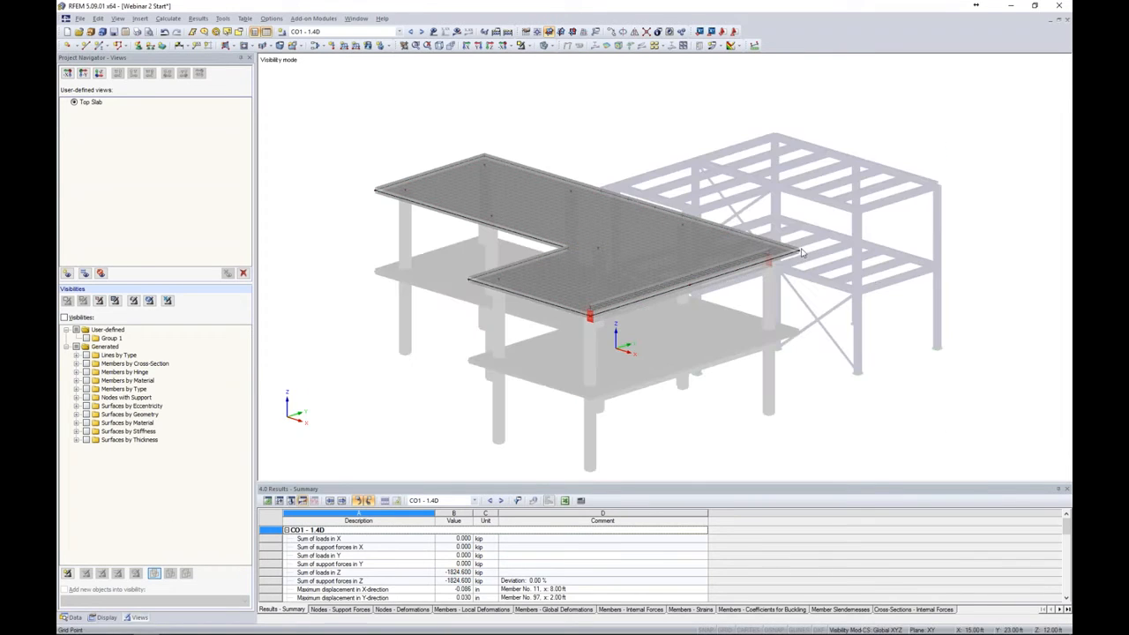
pyautogui.click(558, 60)
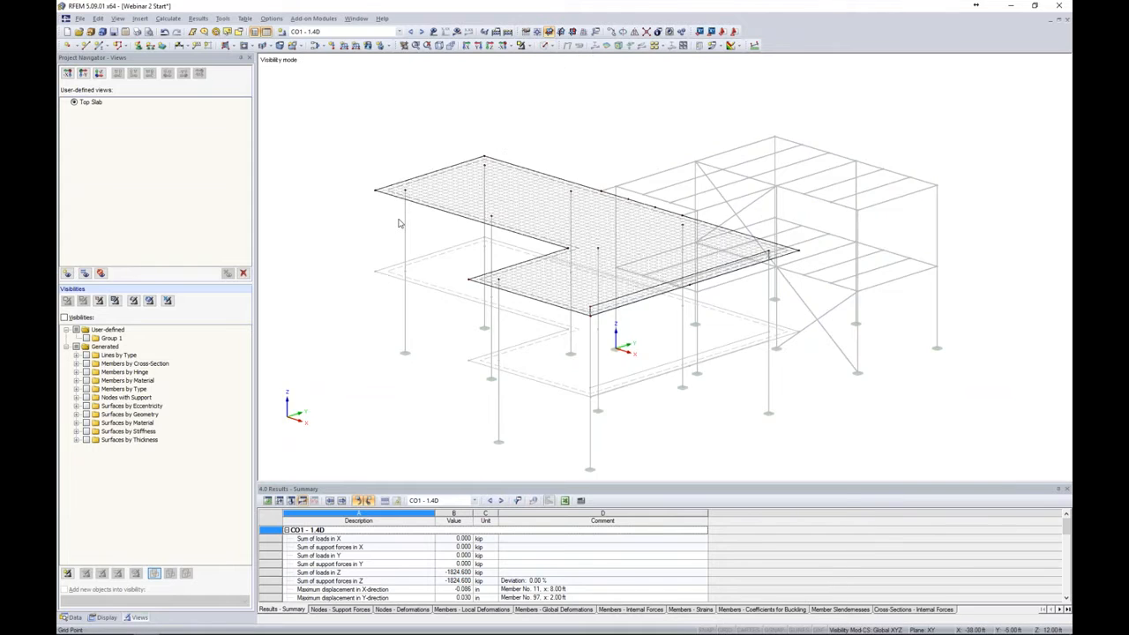
pyautogui.scroll(3, 398, 222)
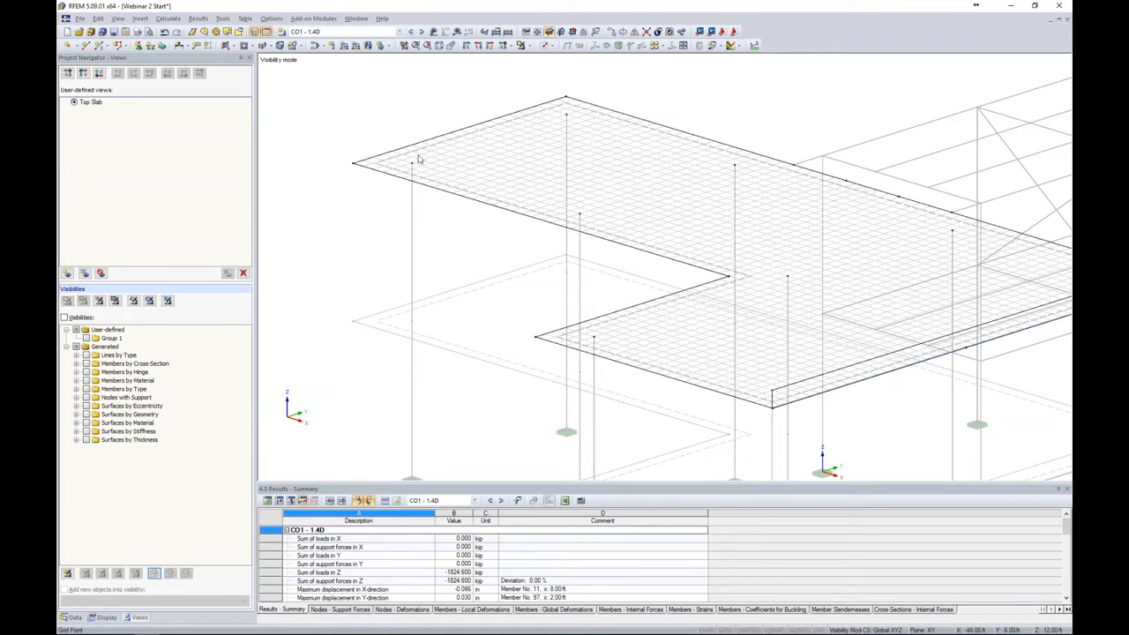
pyautogui.scroll(3, 419, 159)
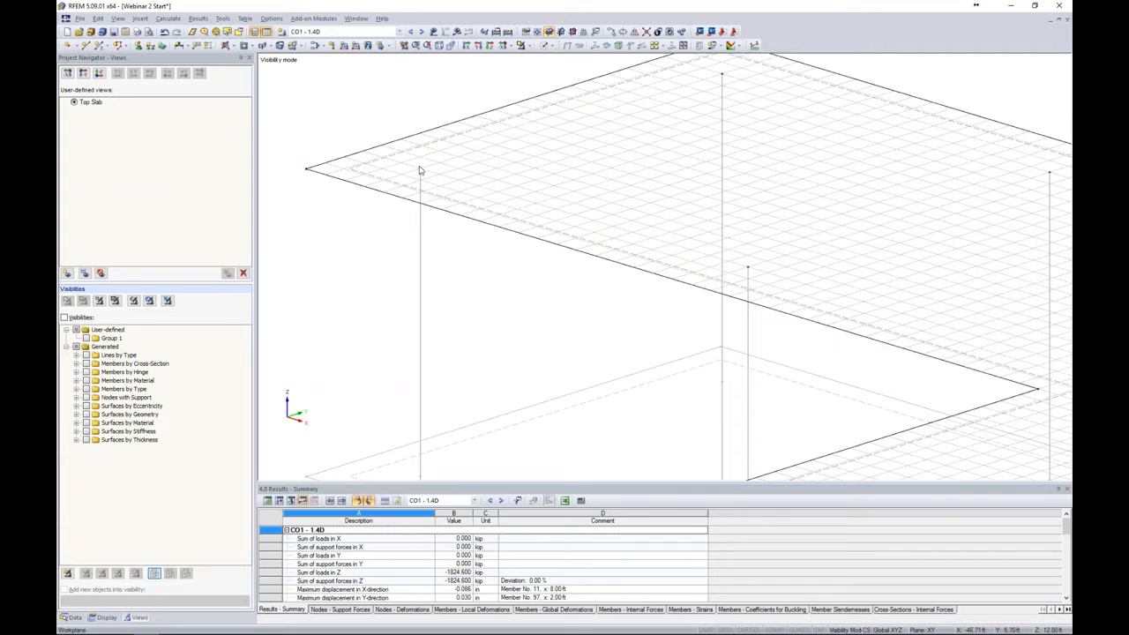
pyautogui.moveTo(421, 172)
# Return the model to the transparent solid display and look over the whole top slab and its columns.
pyautogui.click(547, 45)
pyautogui.click(554, 84)
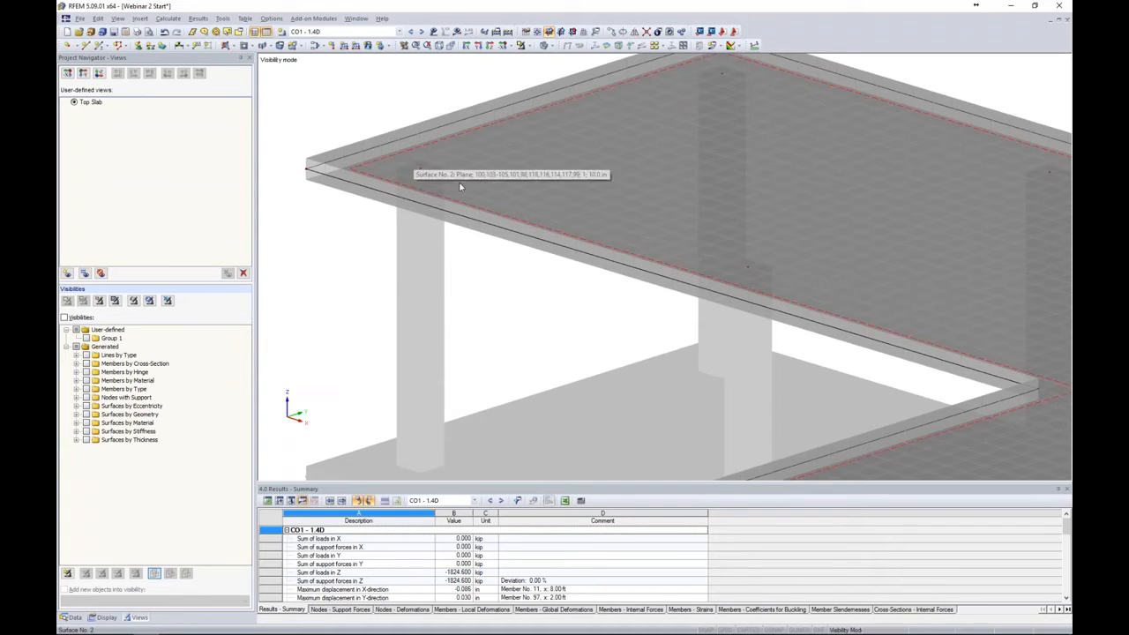
pyautogui.scroll(-2, 488, 310)
pyautogui.scroll(-3, 488, 310)
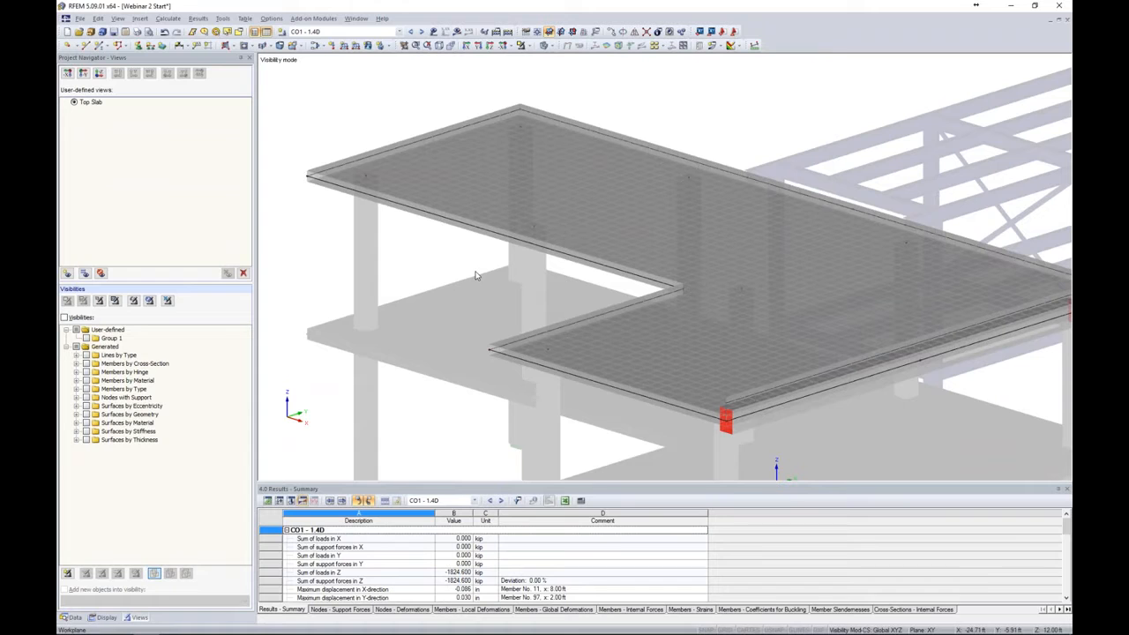
pyautogui.scroll(-2, 478, 276)
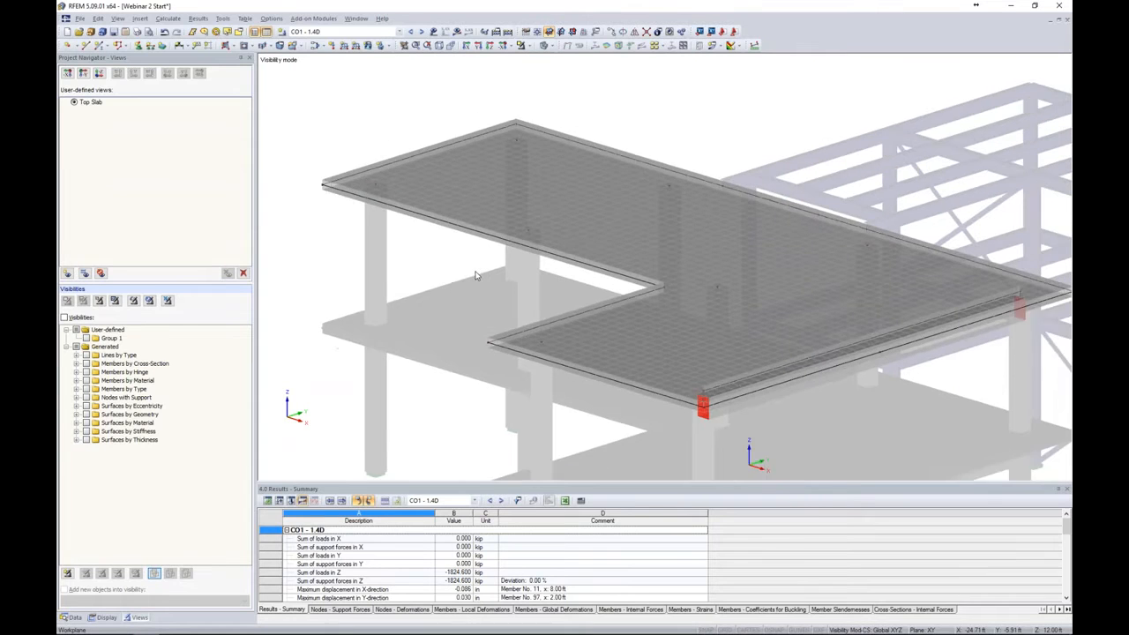
pyautogui.moveTo(478, 276); pyautogui.dragTo(458, 255, button='middle')
pyautogui.moveTo(463, 252); pyautogui.dragTo(431, 227, button='middle')
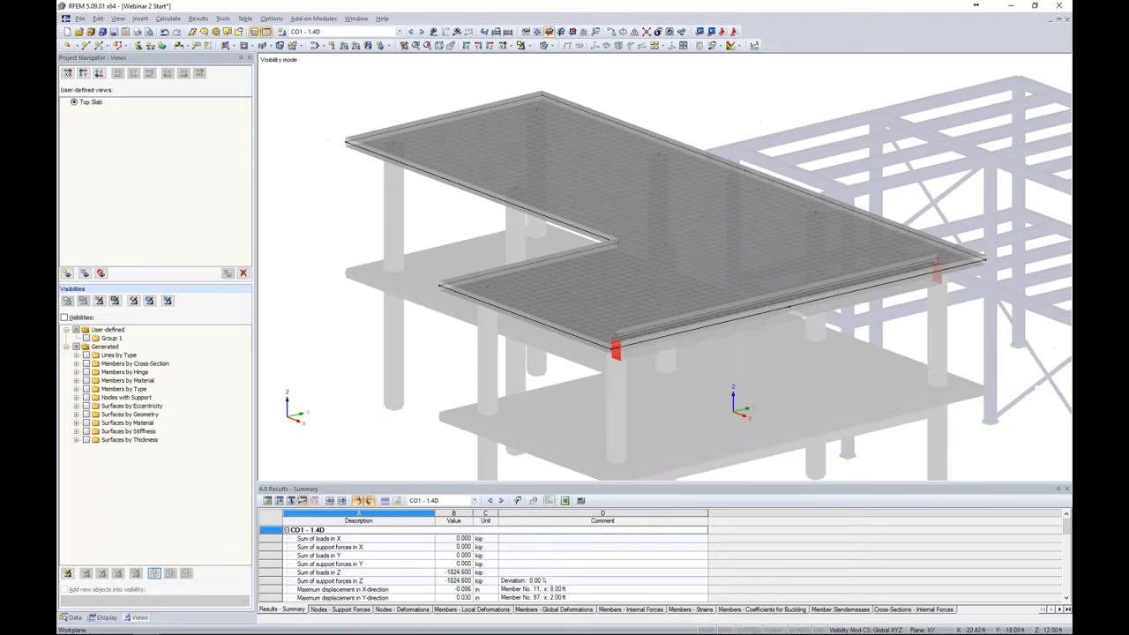
# Switch to the model Webinar 2 Start - Concrete Results and bring up the RF-CONCRETE Surfaces CA1 result options.
pyautogui.click(356, 18)
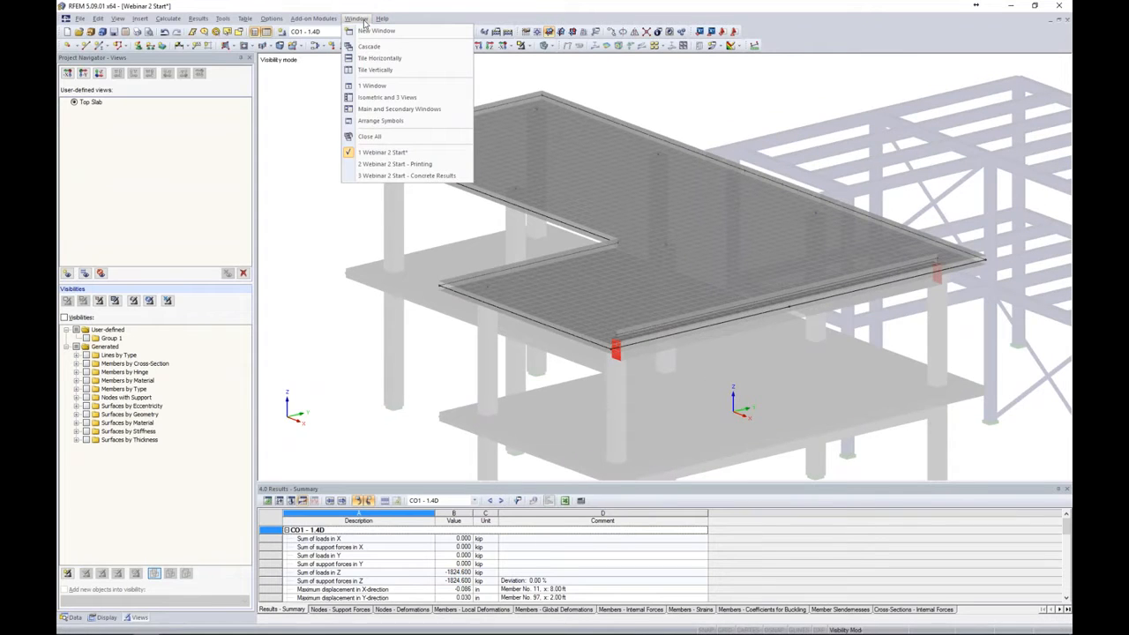
pyautogui.click(385, 177)
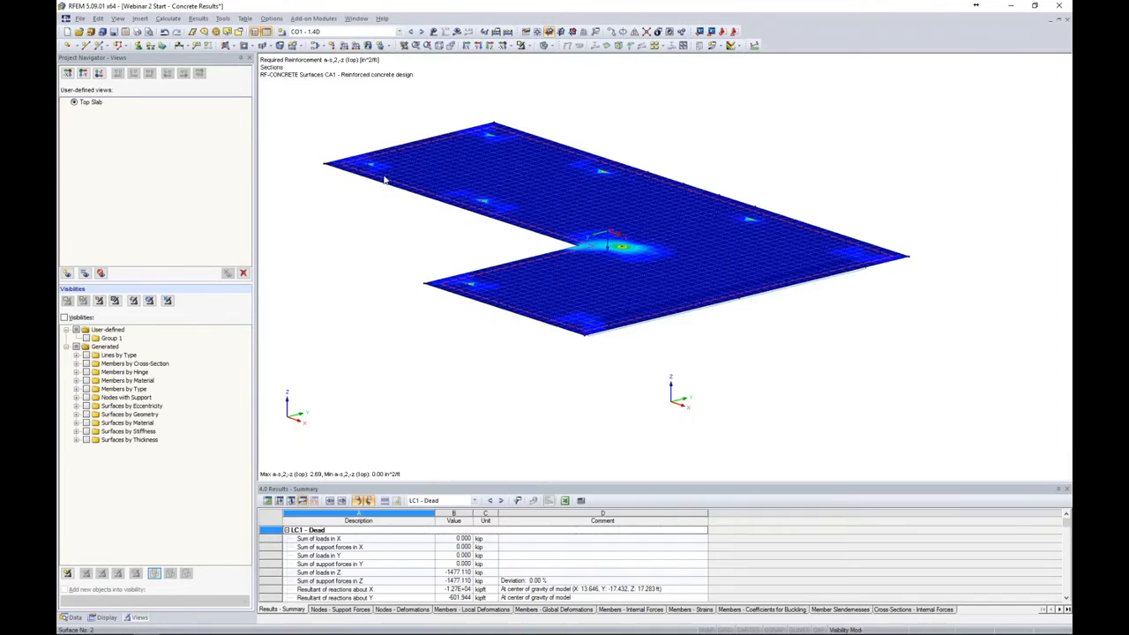
pyautogui.moveTo(443, 250); pyautogui.dragTo(475, 264, button='middle')
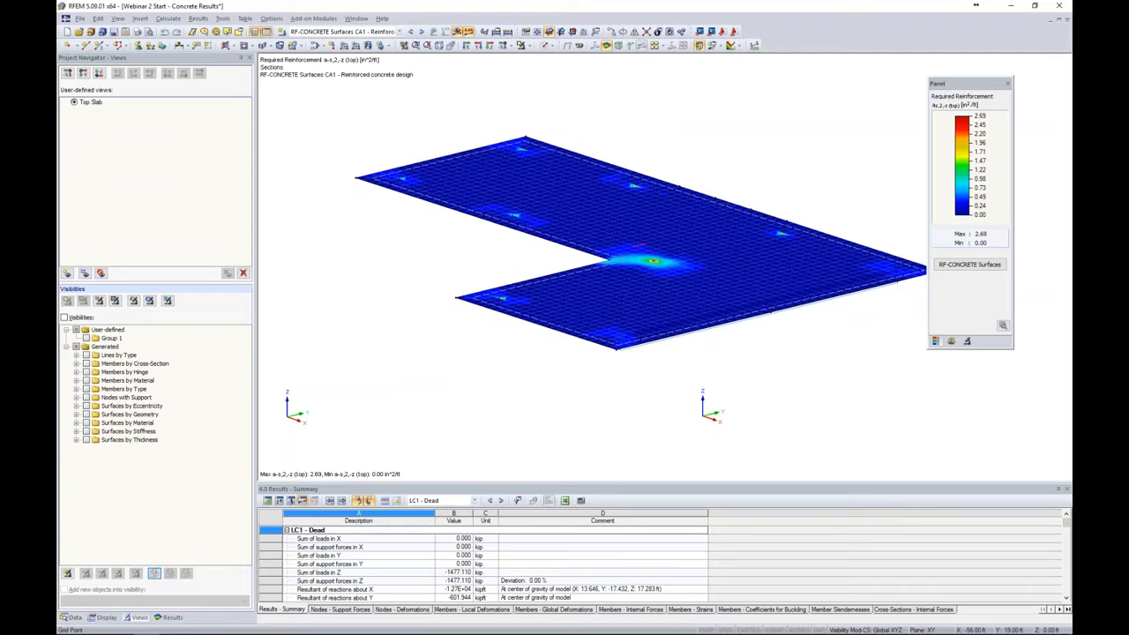
pyautogui.click(169, 617)
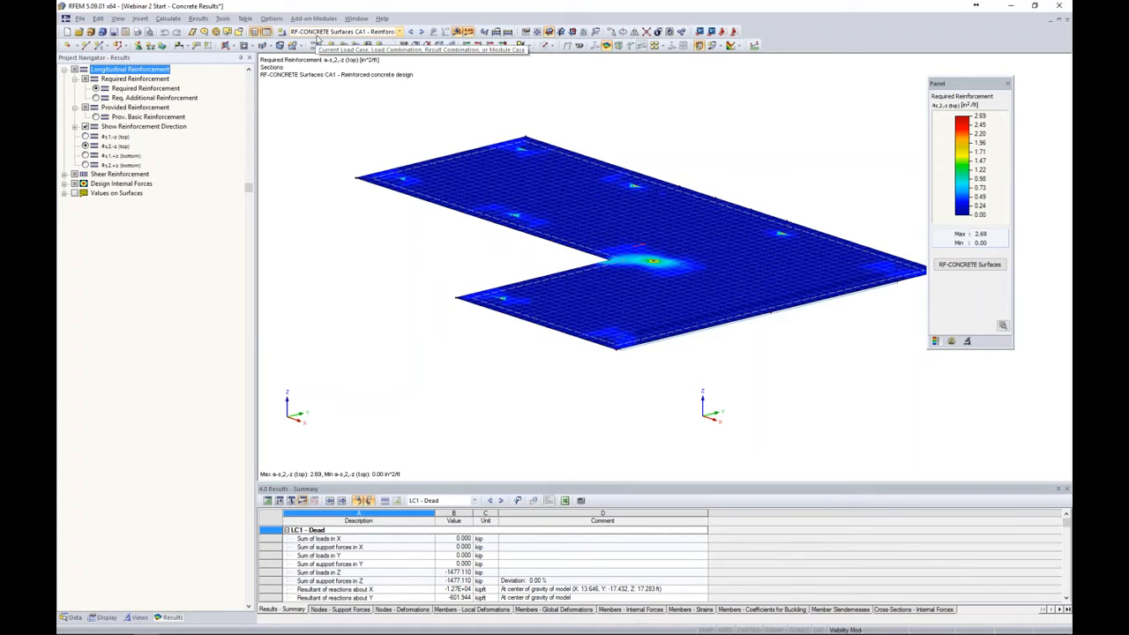
# Compare the slab's required longitudinal reinforcement at the top and bottom surfaces in both reinforcement directions, 1 and 2.
pyautogui.click(85, 136)
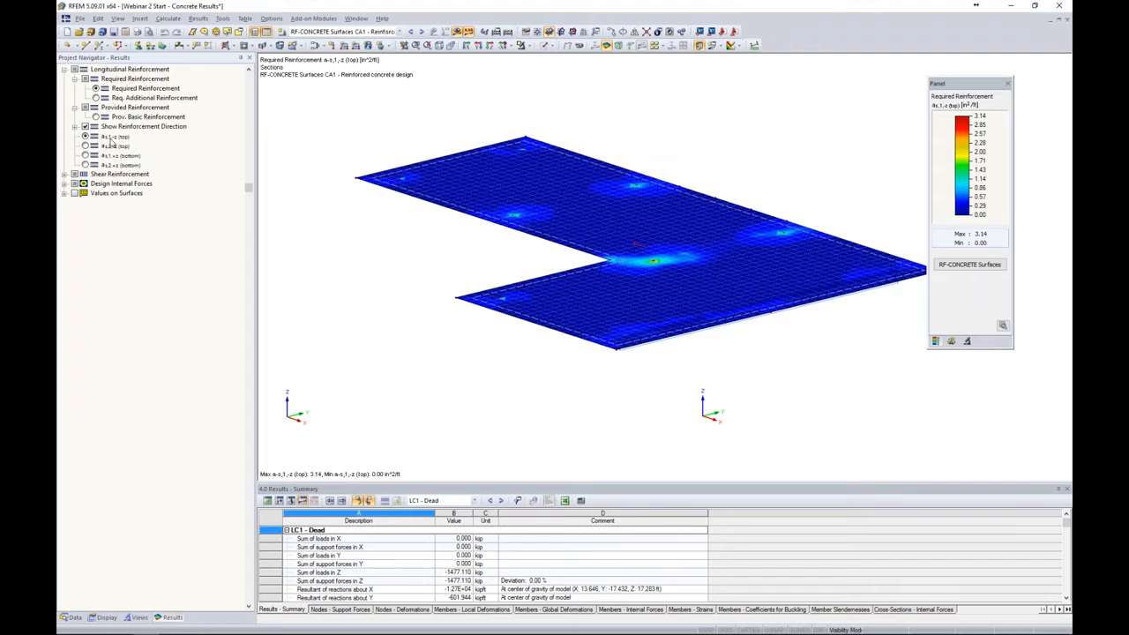
pyautogui.moveTo(443, 281); pyautogui.dragTo(424, 289, button='middle')
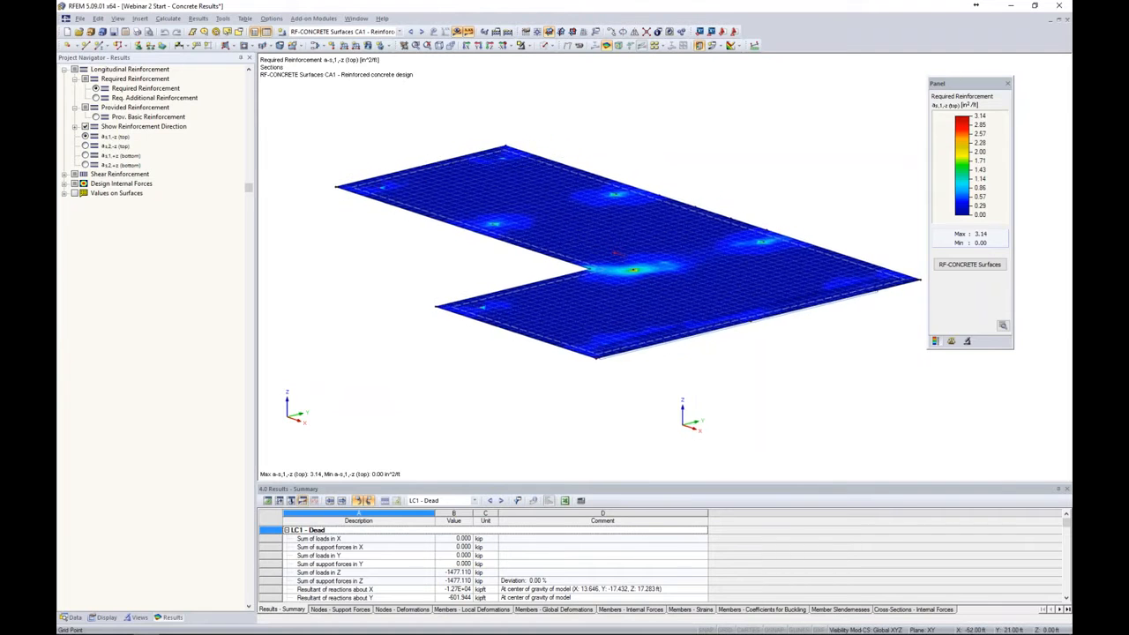
pyautogui.scroll(5, 609, 265)
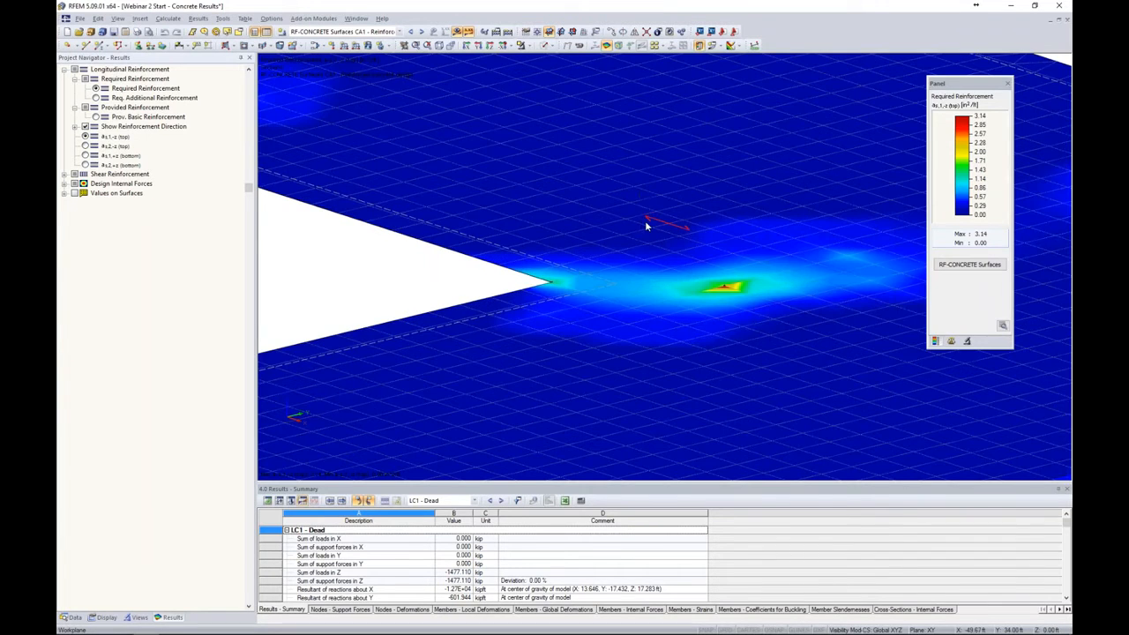
pyautogui.scroll(-4, 646, 222)
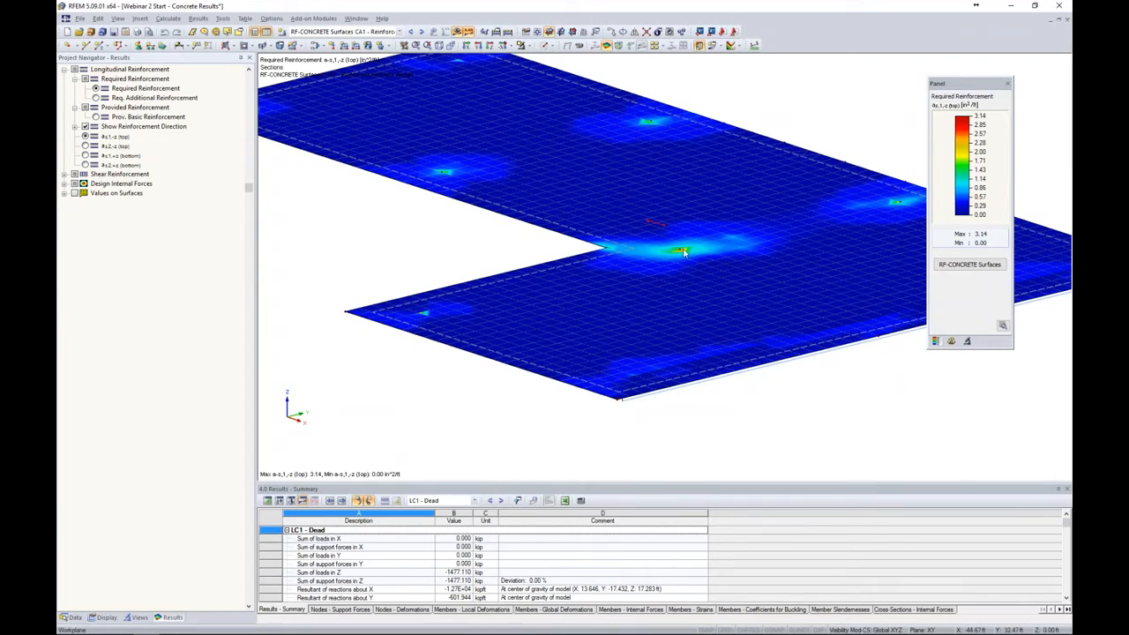
pyautogui.click(86, 147)
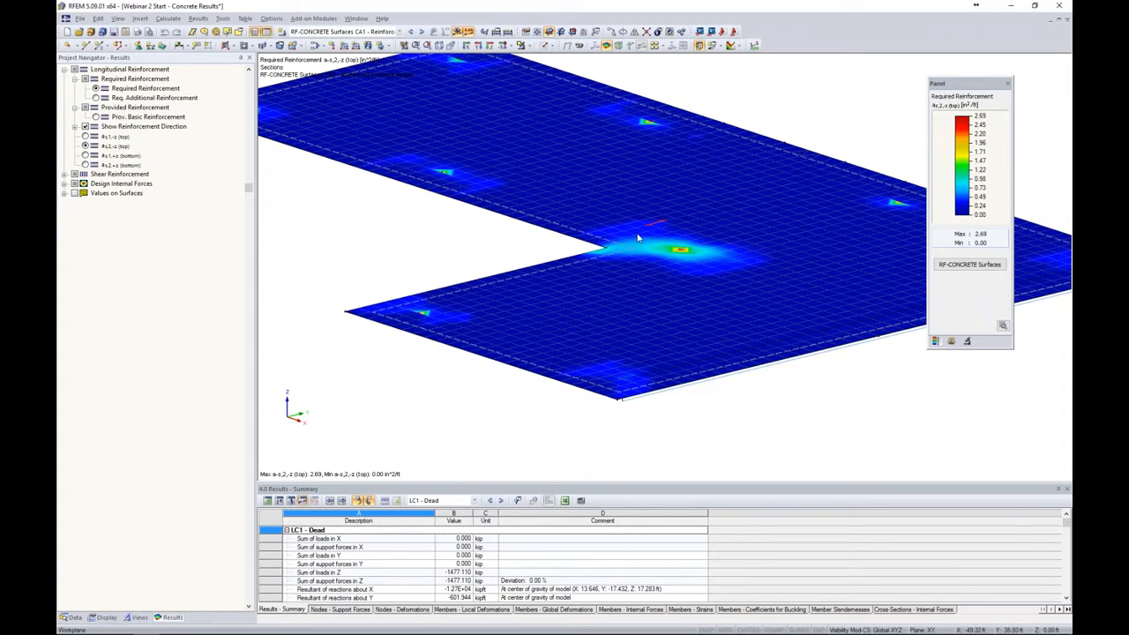
pyautogui.click(85, 156)
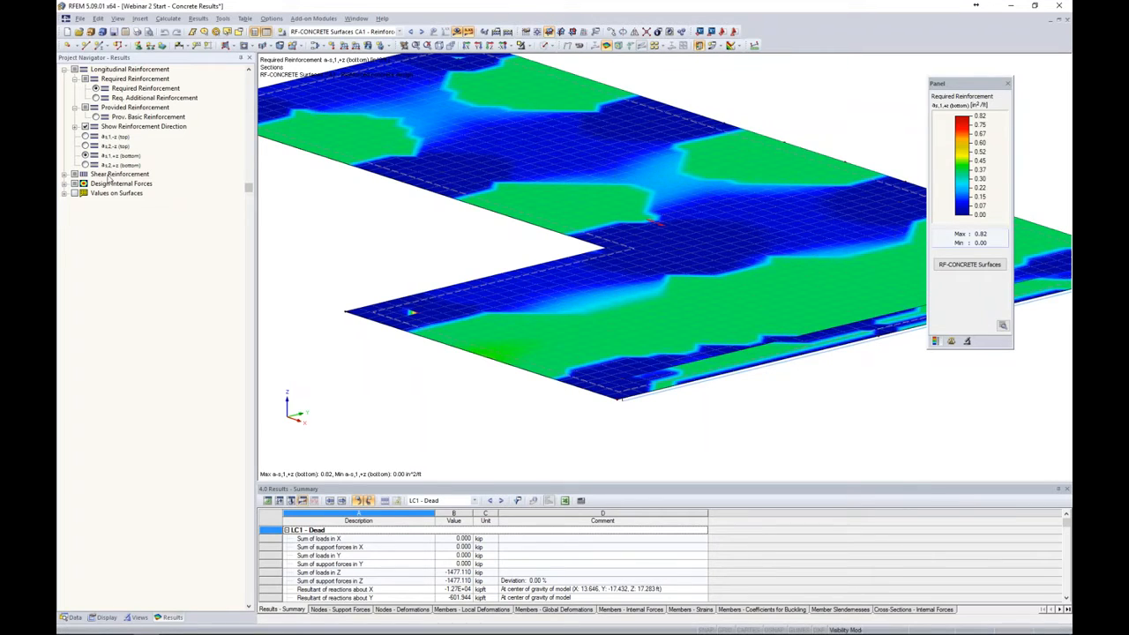
pyautogui.click(85, 165)
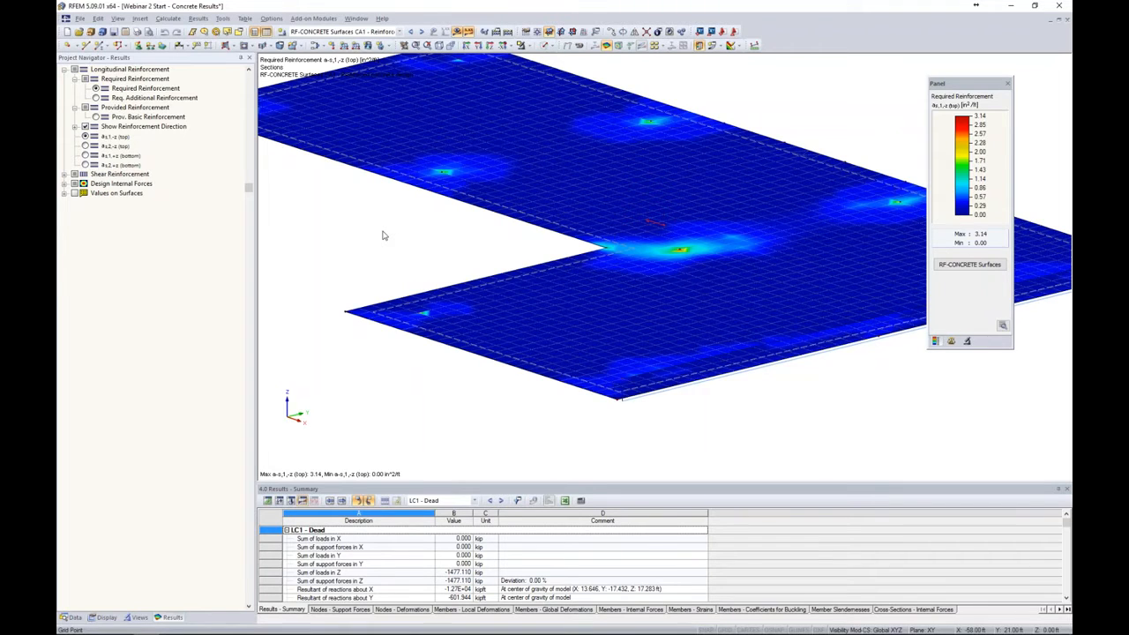
# Turn off the coloured surface result display so only the top slab's outline and mesh are shown.
pyautogui.scroll(-2, 385, 236)
pyautogui.moveTo(386, 236); pyautogui.dragTo(436, 243, button='middle')
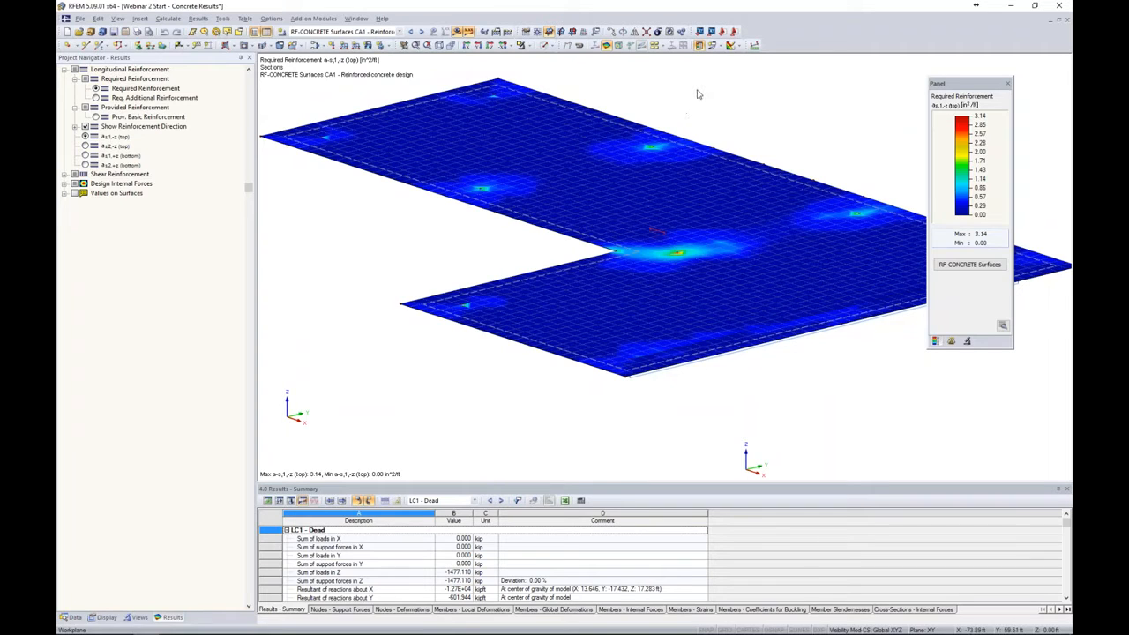
pyautogui.click(721, 49)
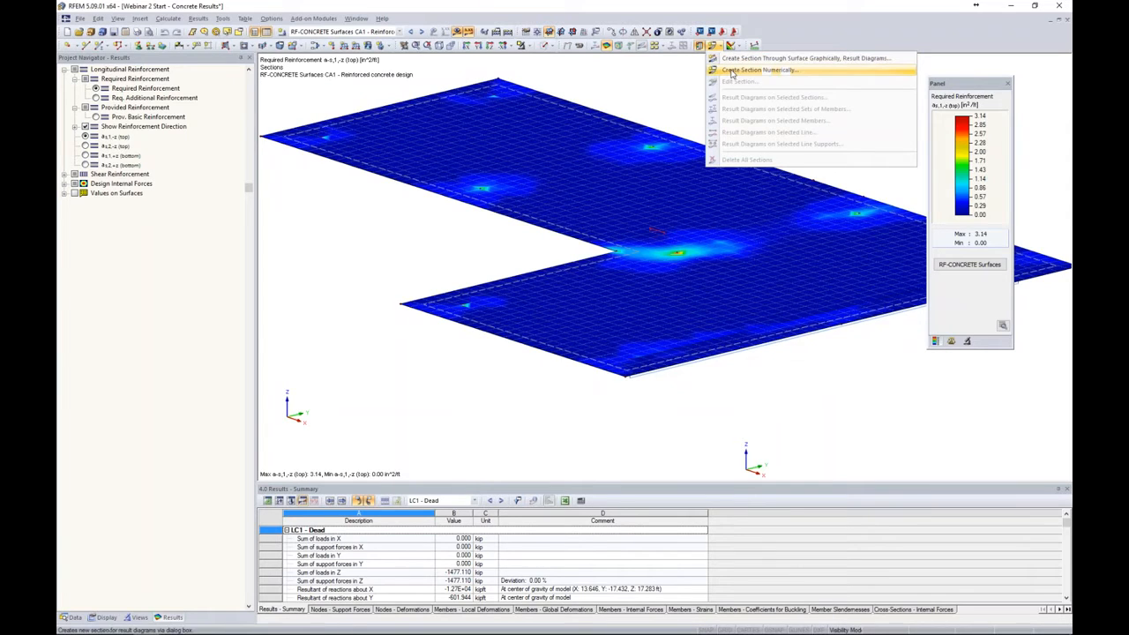
pyautogui.click(721, 47)
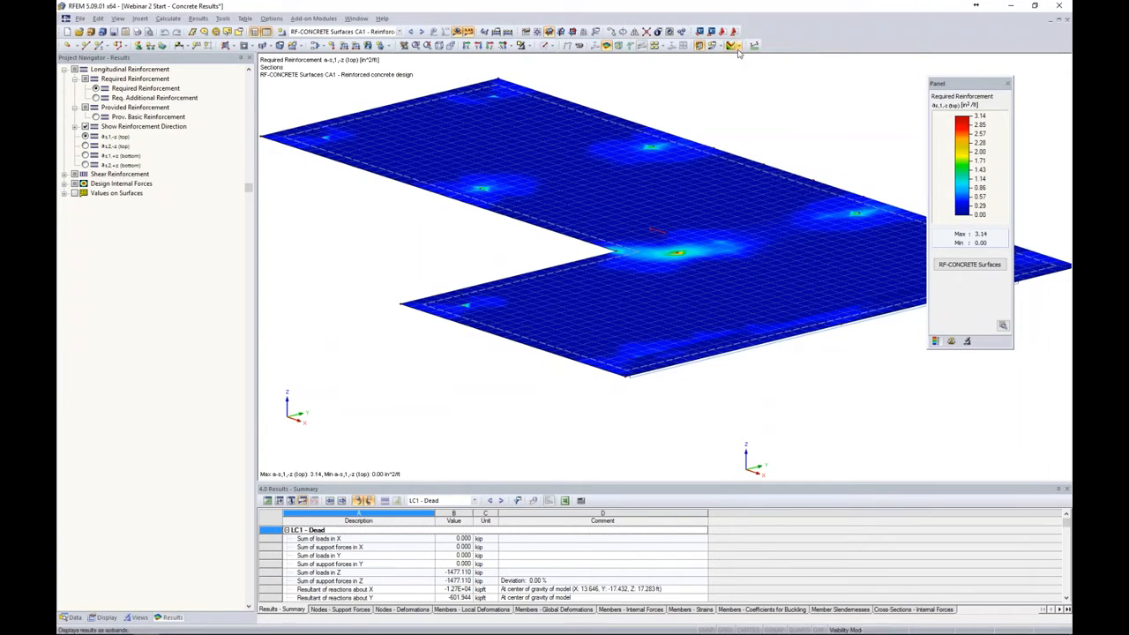
pyautogui.click(741, 47)
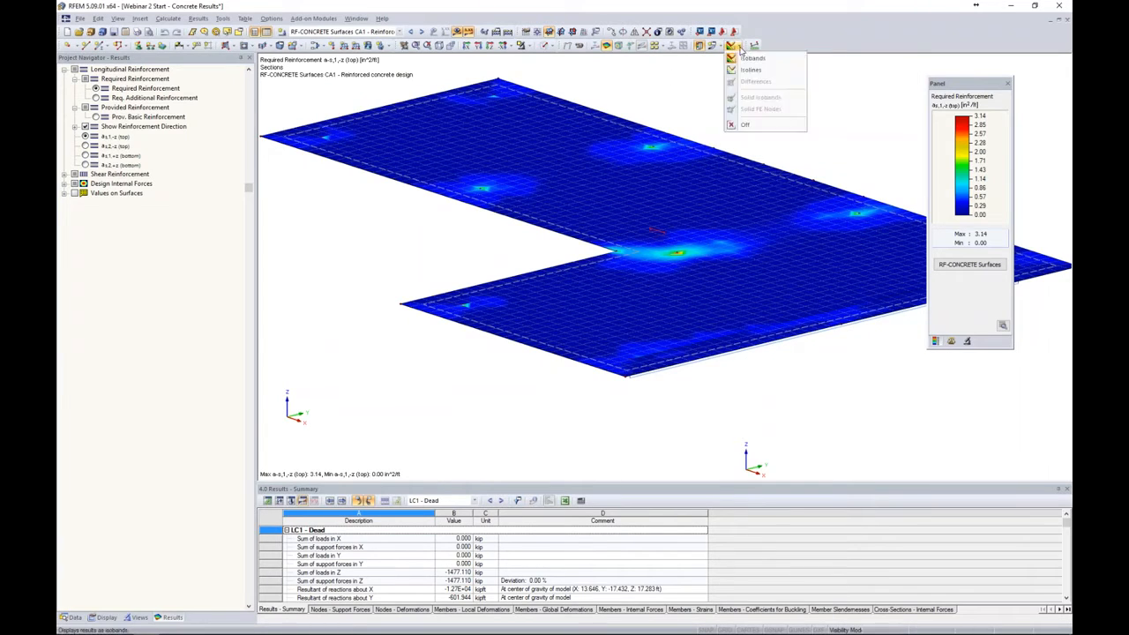
pyautogui.click(748, 126)
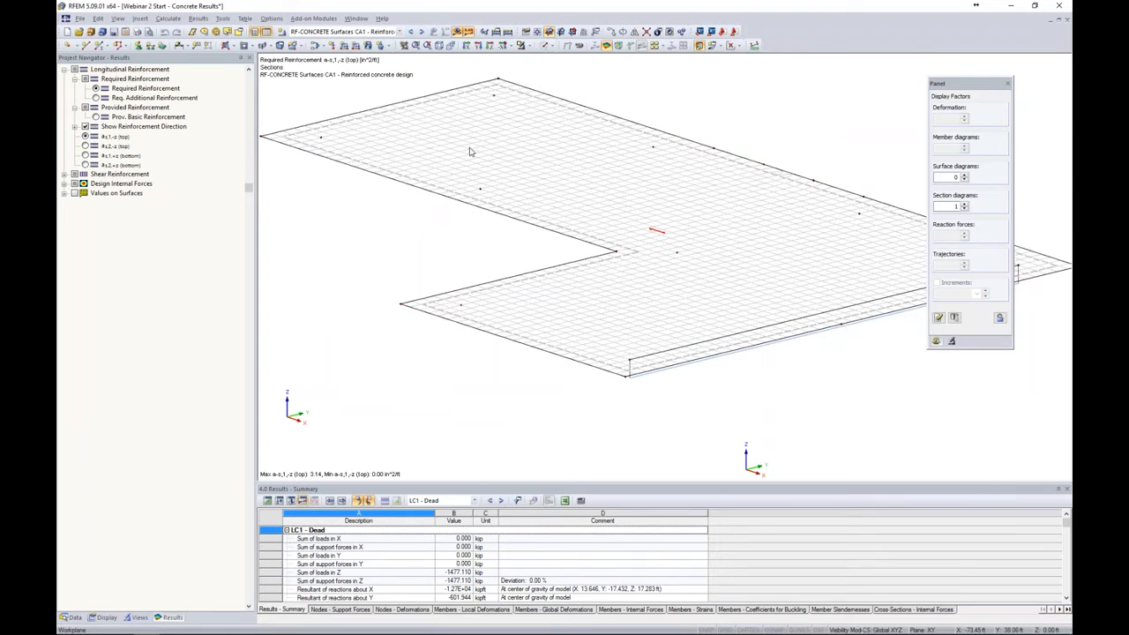
pyautogui.moveTo(428, 246); pyautogui.dragTo(463, 245, button='middle')
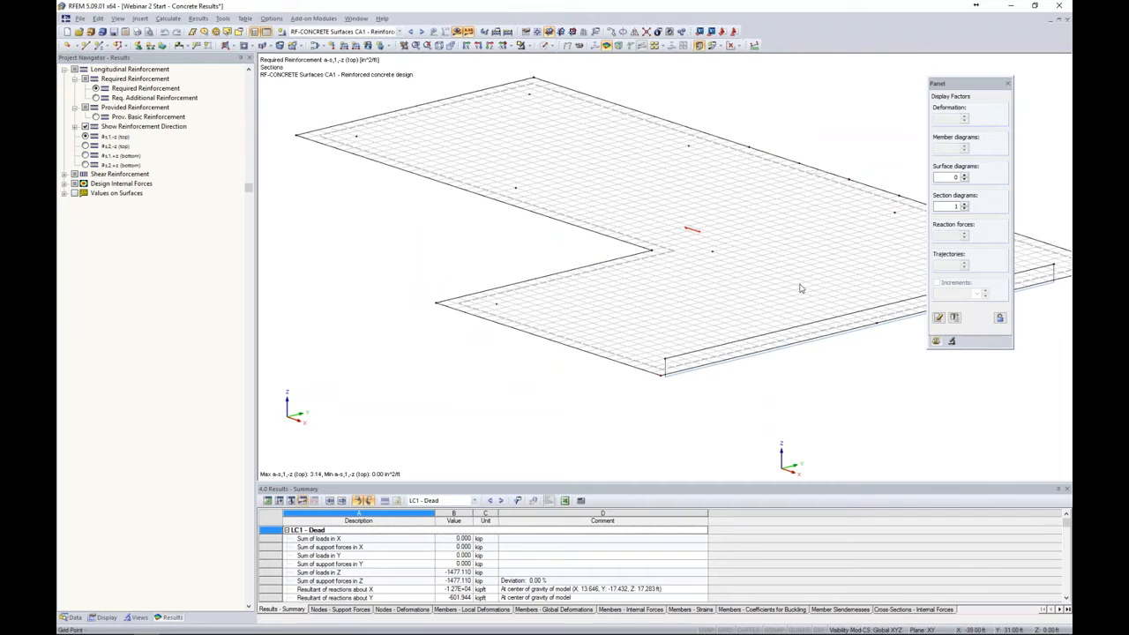
# Start a numerically defined section for result diagrams and limit it to surface 2, the top slab.
pyautogui.click(731, 45)
pyautogui.click(717, 45)
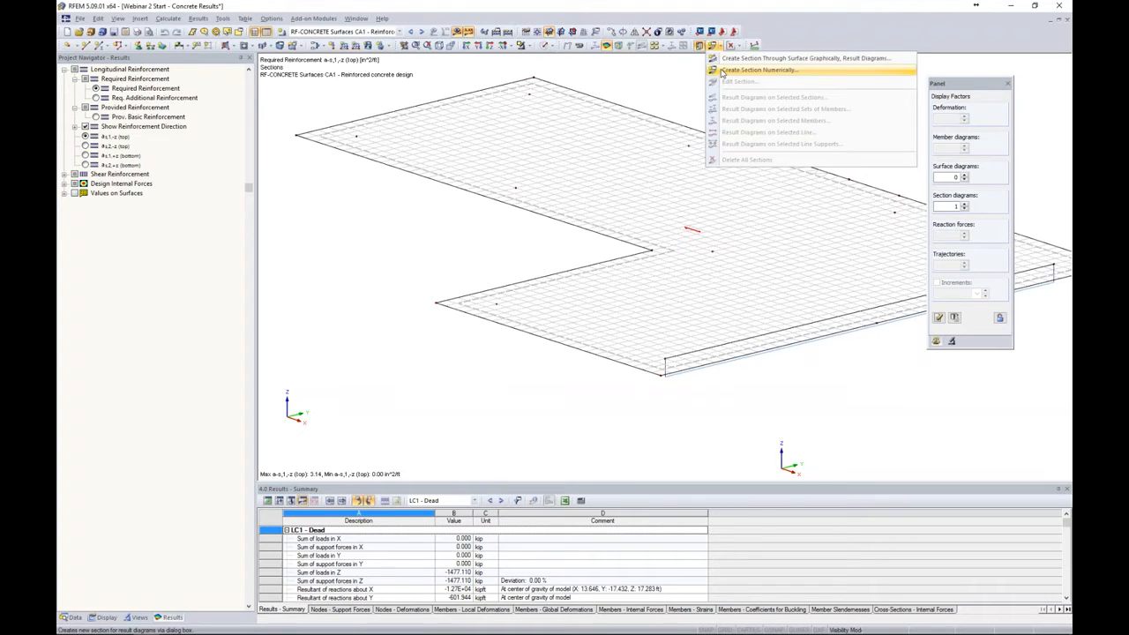
pyautogui.click(759, 70)
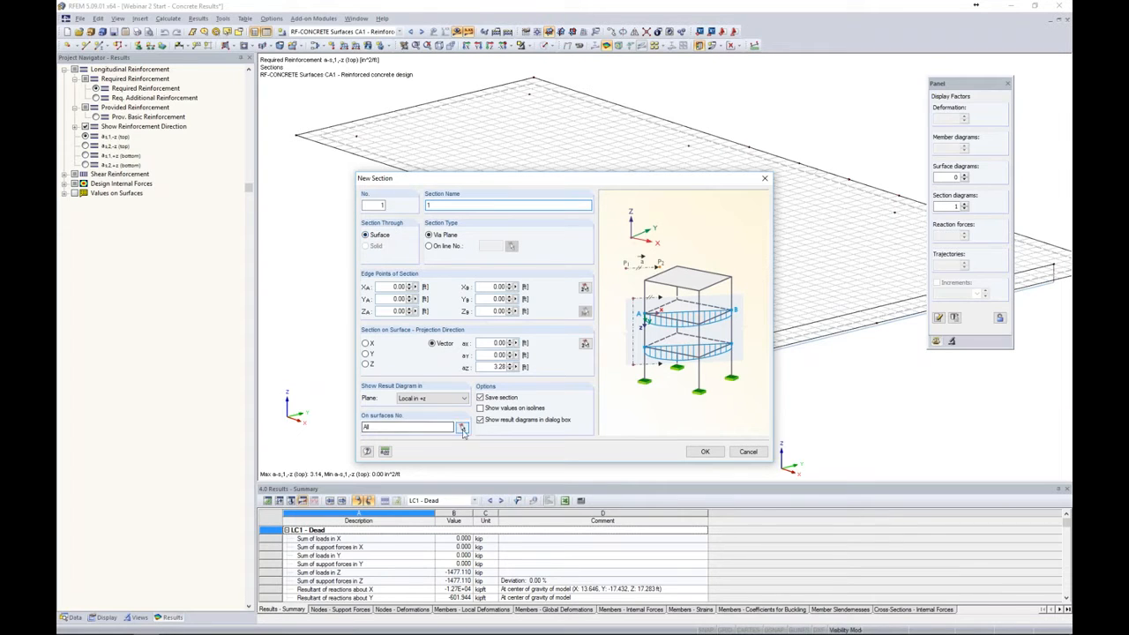
pyautogui.click(462, 427)
pyautogui.click(562, 218)
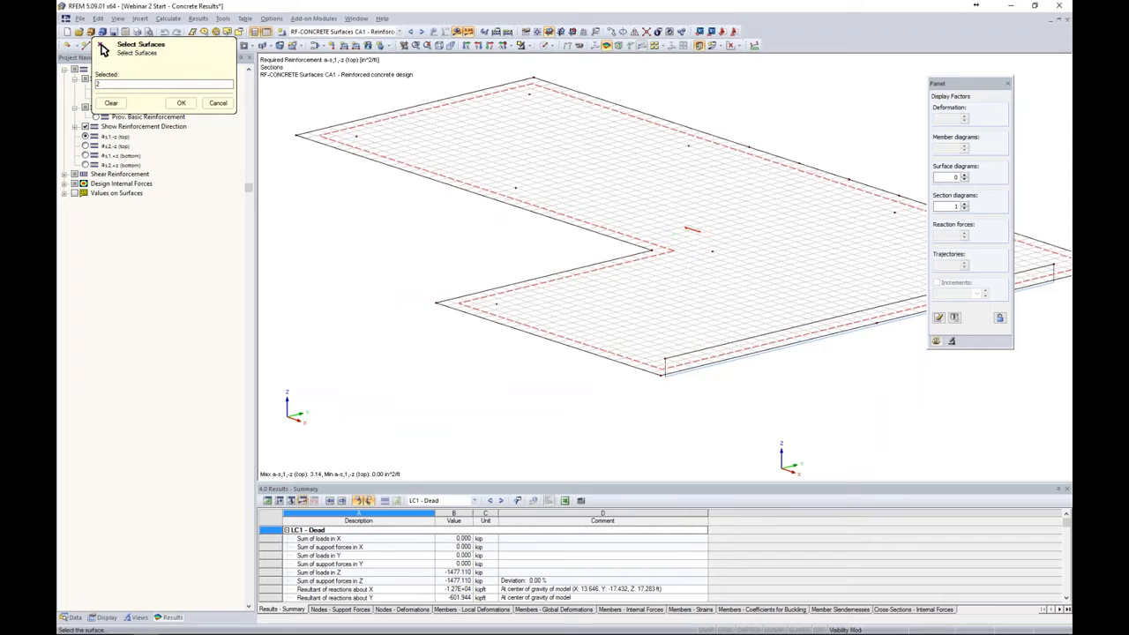
pyautogui.click(181, 103)
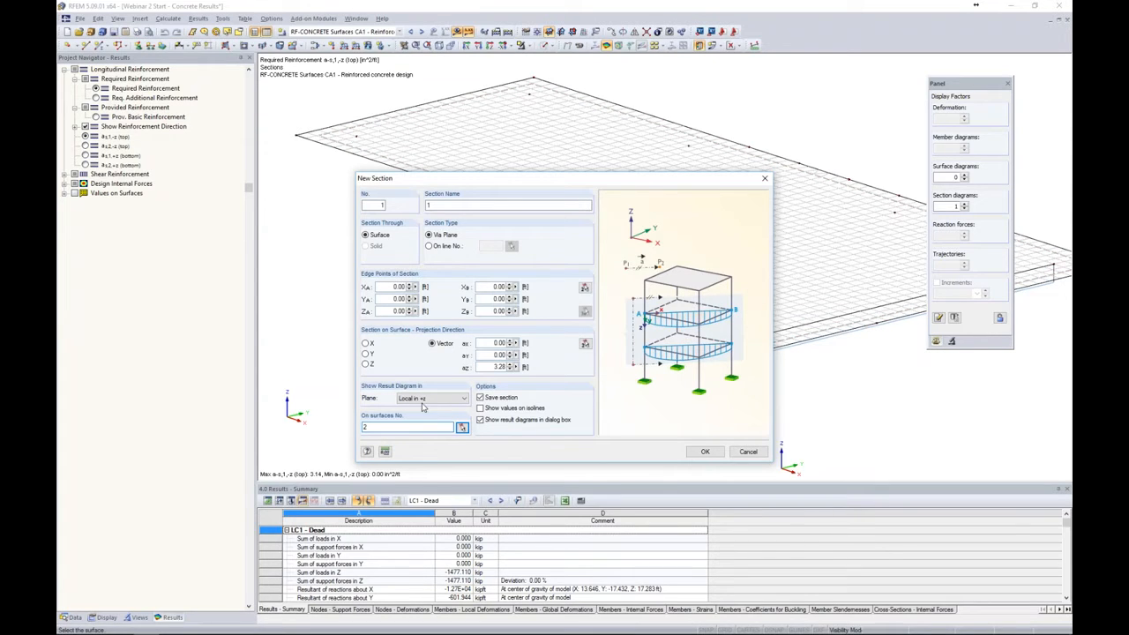
# Display the grid and place the work plane origin on the column node near the slab's far corner.
pyautogui.click(584, 289)
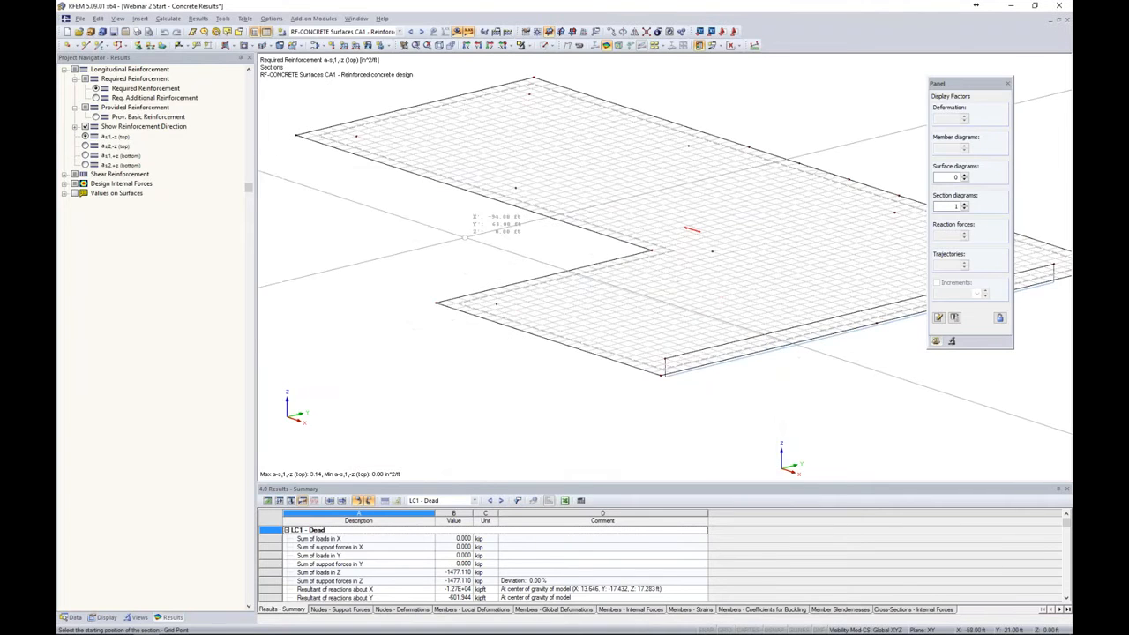
pyautogui.scroll(3, 574, 293)
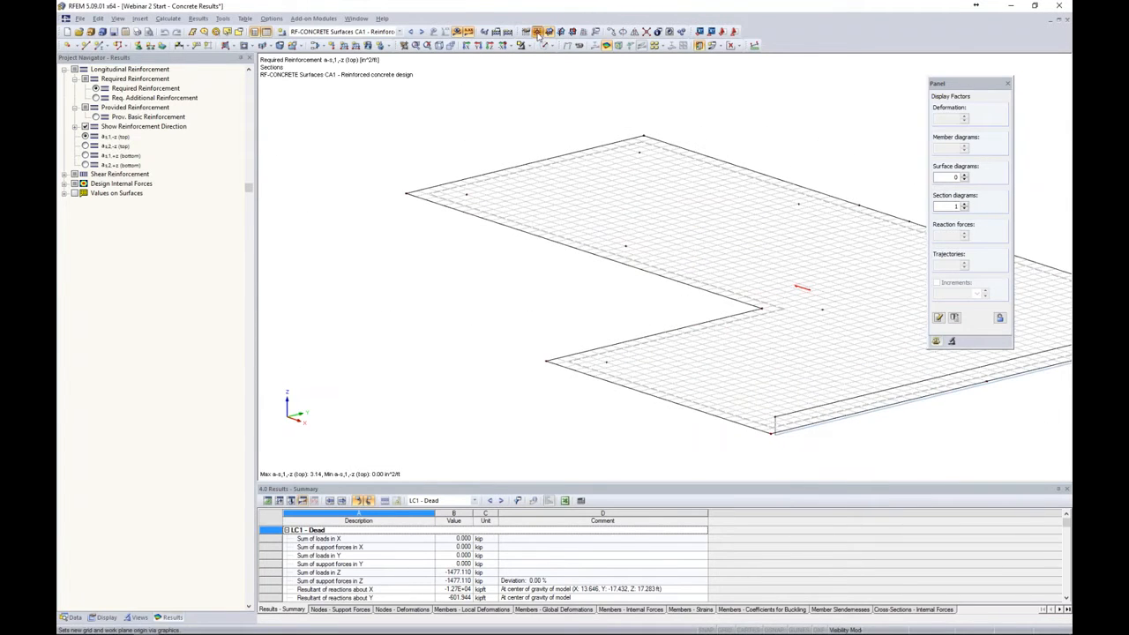
pyautogui.click(101, 45)
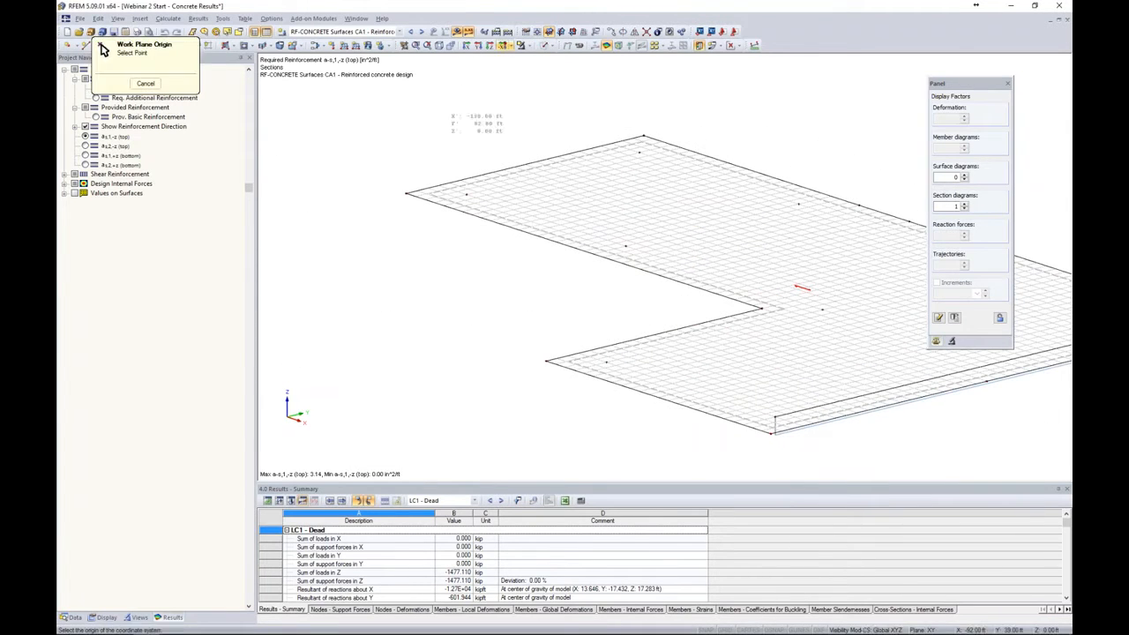
pyautogui.click(725, 630)
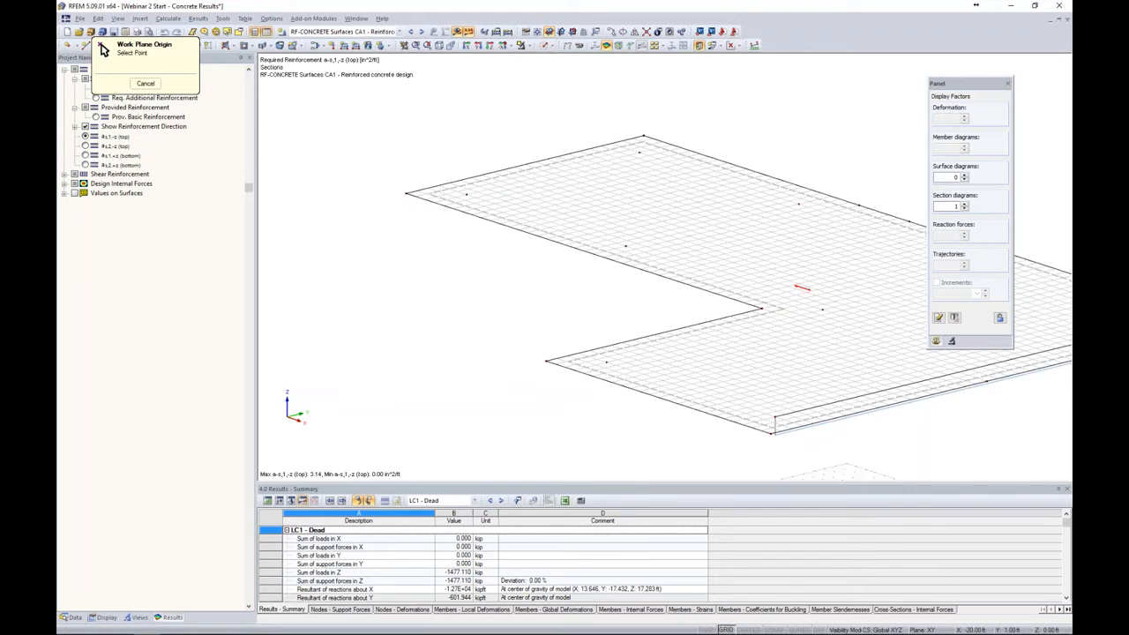
pyautogui.click(466, 193)
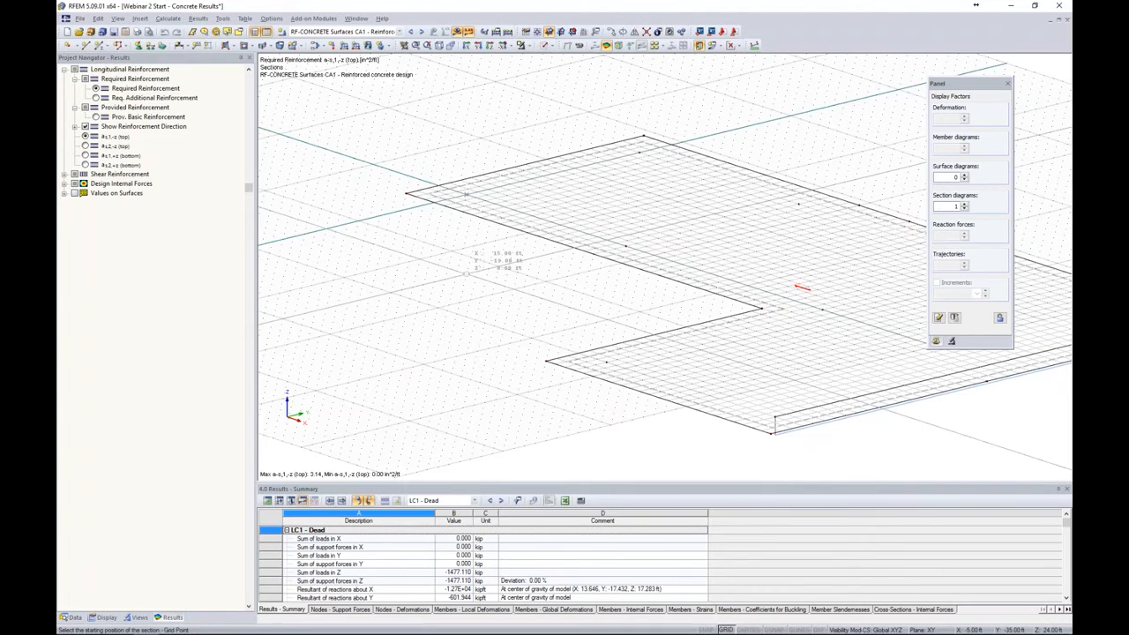
pyautogui.moveTo(466, 271); pyautogui.dragTo(481, 303, button='middle')
pyautogui.click(499, 158)
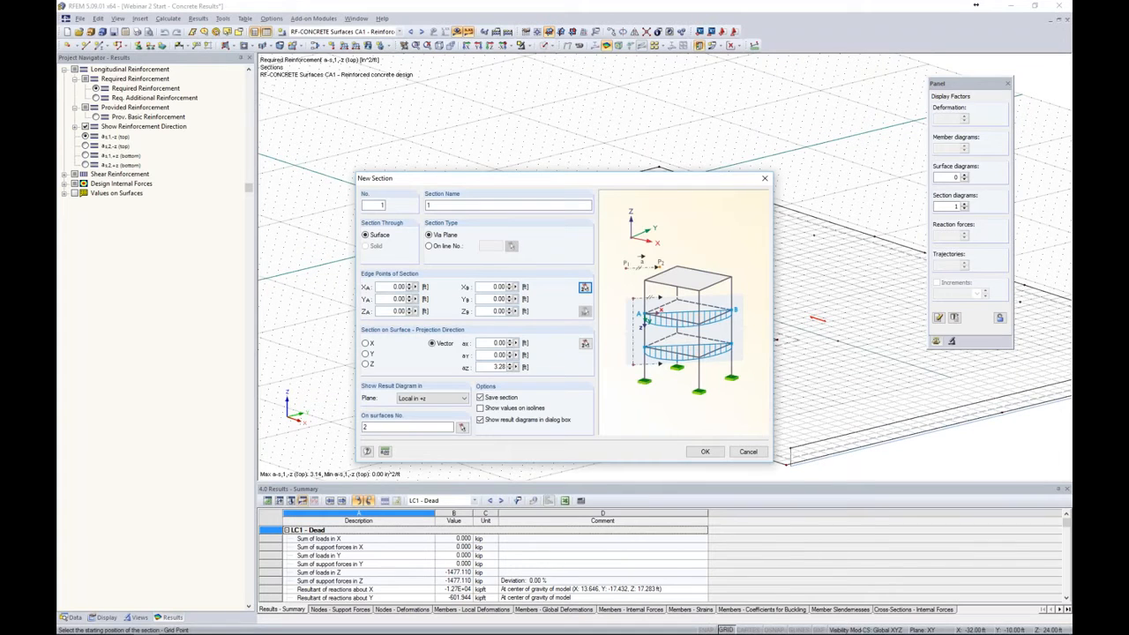
# Define the section's edge points graphically along the column line, from (-23, -22, 24) to (39, -22, 24) ft.
pyautogui.click(586, 289)
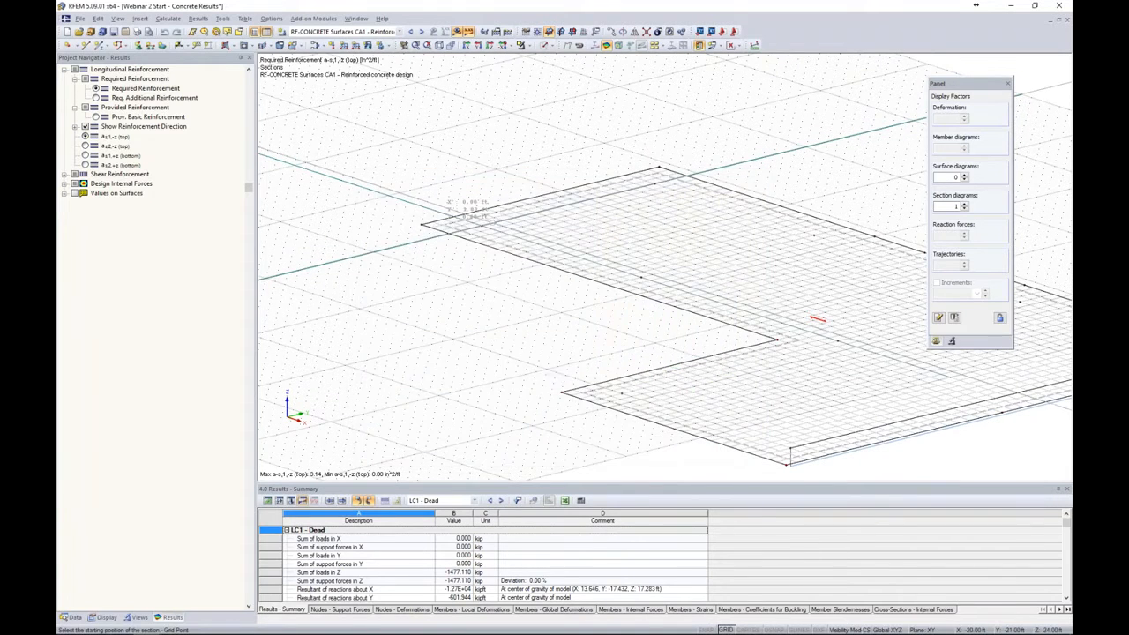
pyautogui.scroll(3, 485, 227)
pyautogui.click(424, 207)
pyautogui.moveTo(729, 288); pyautogui.dragTo(435, 165, button='middle')
pyautogui.moveTo(905, 395); pyautogui.dragTo(540, 274, button='middle')
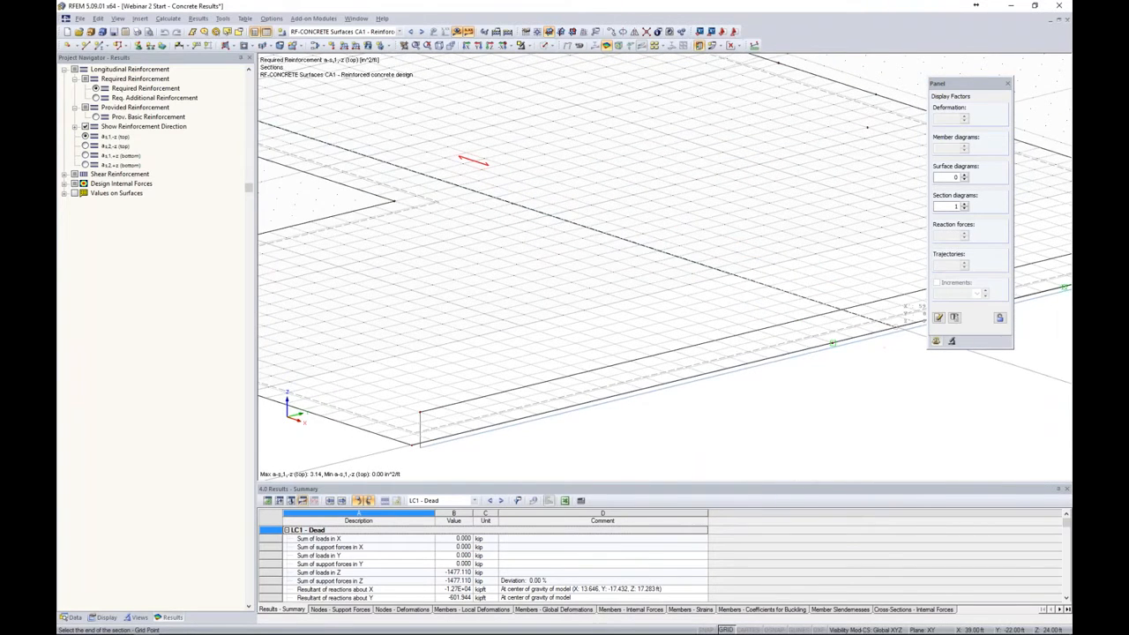
pyautogui.click(832, 343)
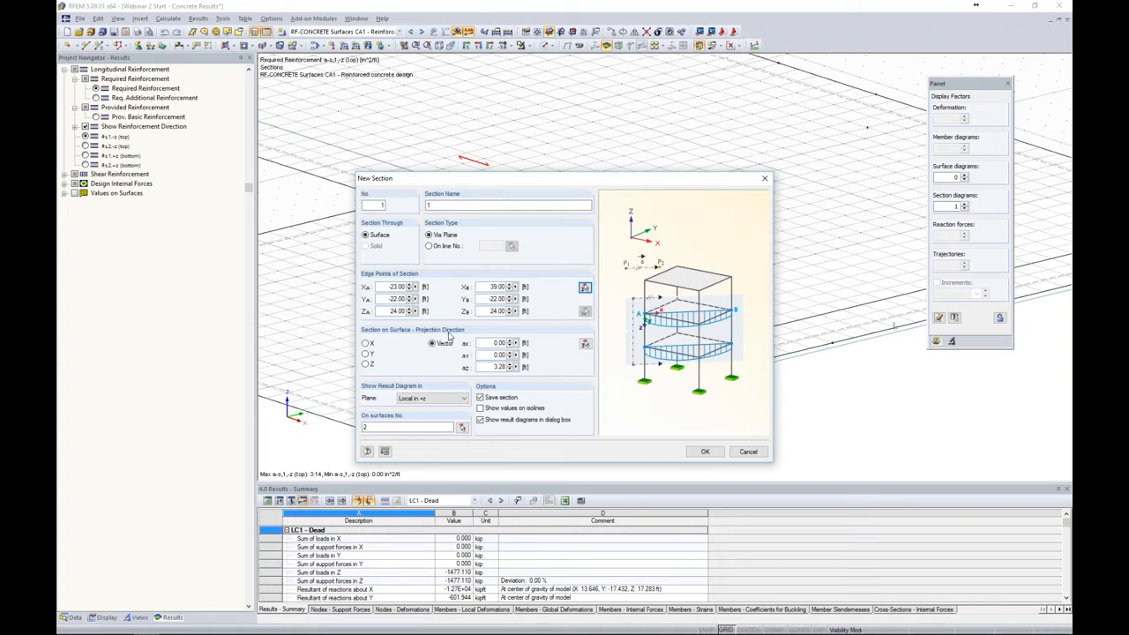
# Create the section with projection direction Z and add the a-s,2,-z (top) reinforcement diagram to its results.
pyautogui.click(366, 365)
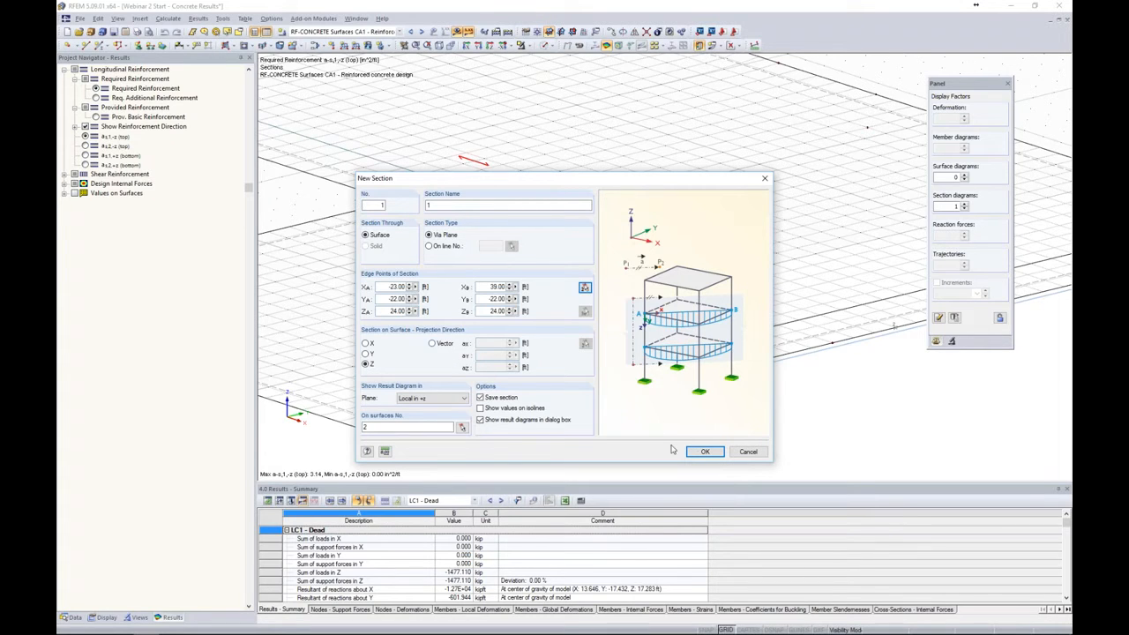
pyautogui.click(705, 450)
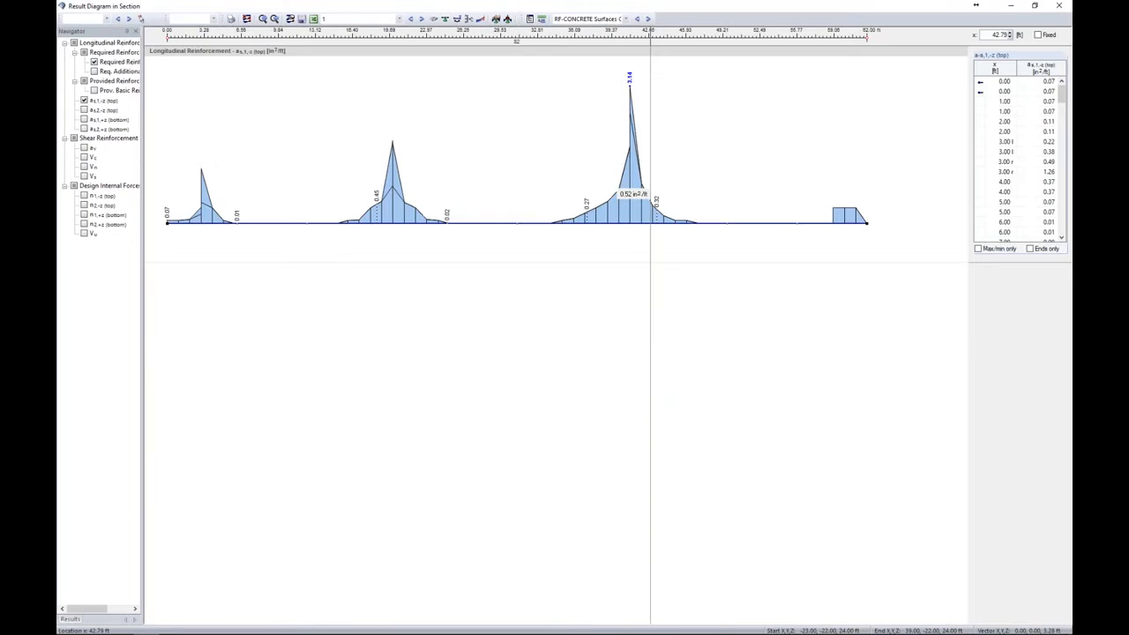
pyautogui.click(84, 110)
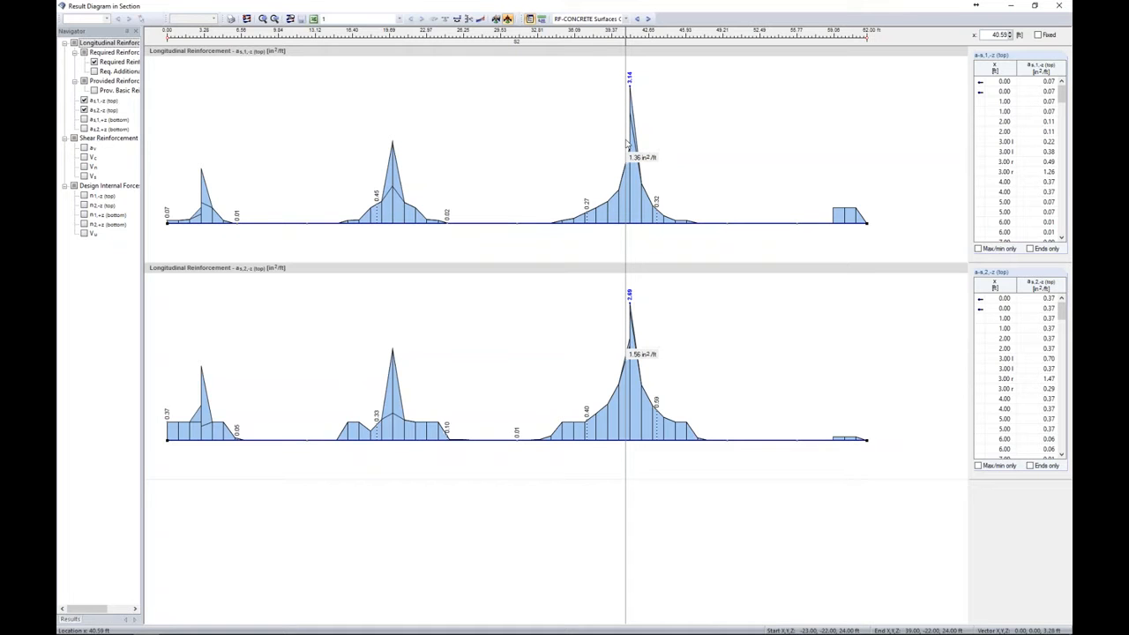
pyautogui.click(1059, 7)
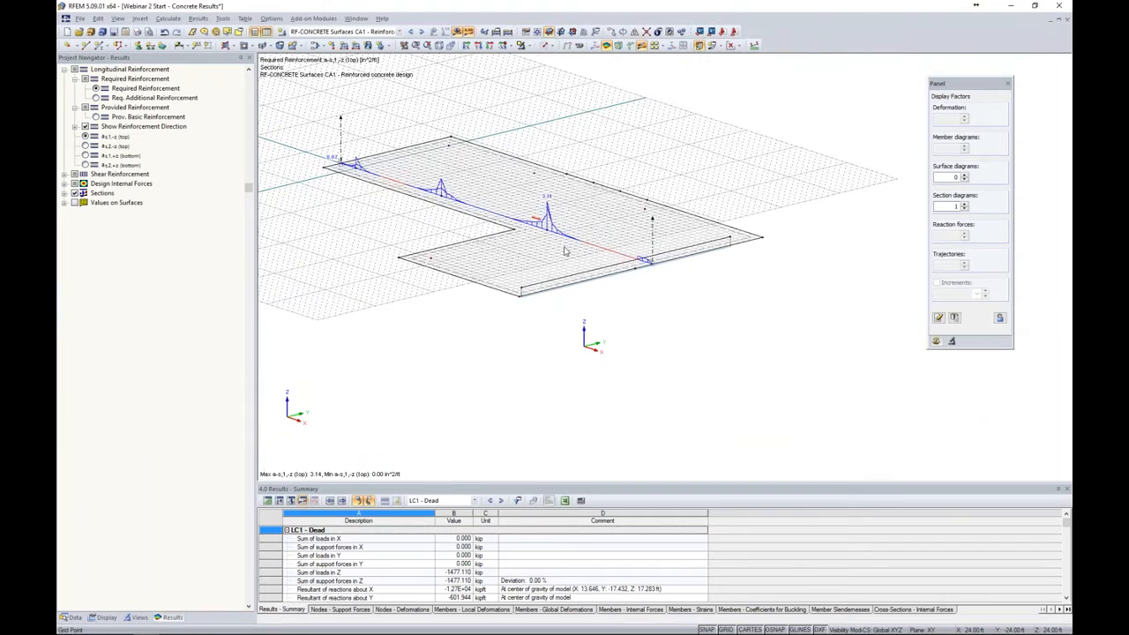
# Hide the grid and reopen the result diagrams of the section drawn across the slab.
pyautogui.moveTo(565, 248); pyautogui.dragTo(640, 306, button='middle')
pyautogui.click(728, 629)
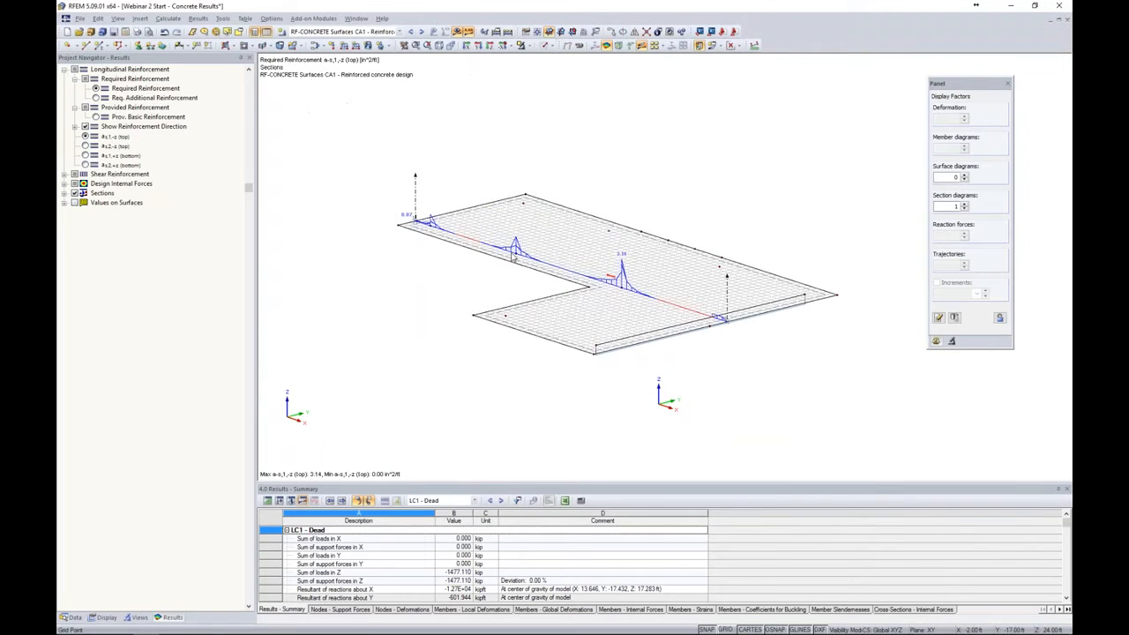
pyautogui.scroll(2, 514, 255)
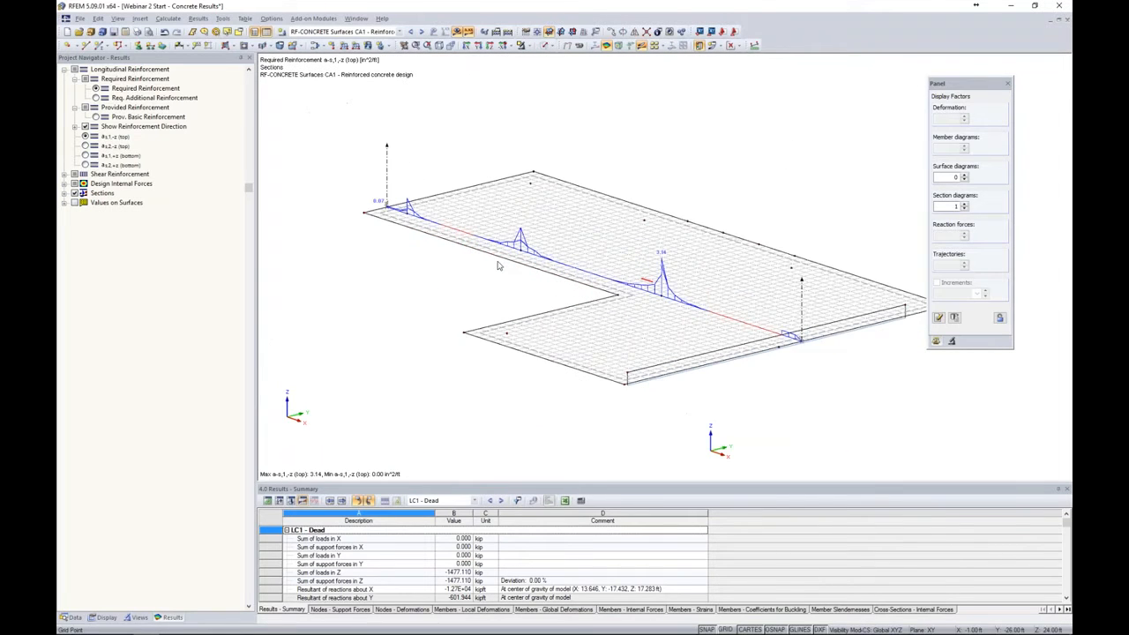
pyautogui.rightClick(387, 173)
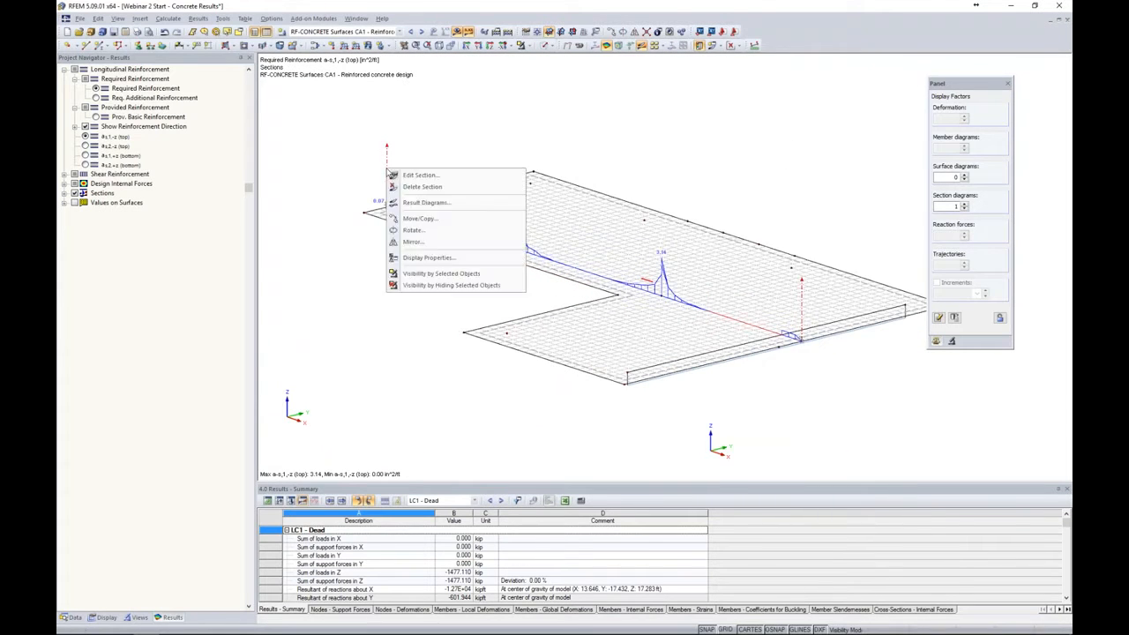
pyautogui.click(425, 203)
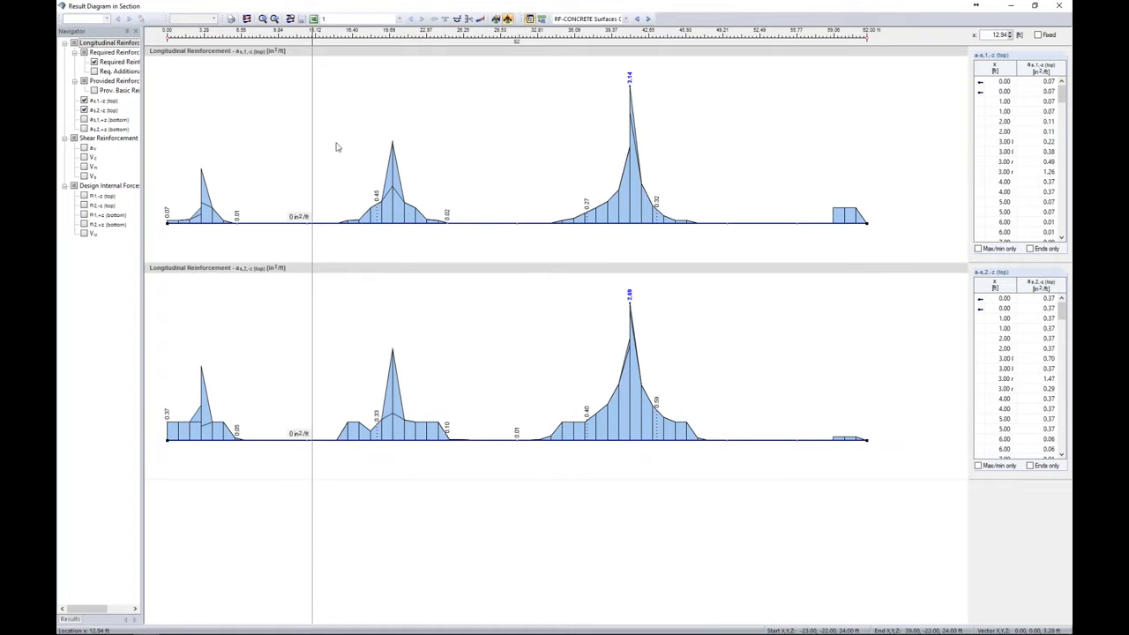
# Bring up the smooth ranges for the result diagrams and define the first range from 2 to 4 ft.
pyautogui.click(497, 19)
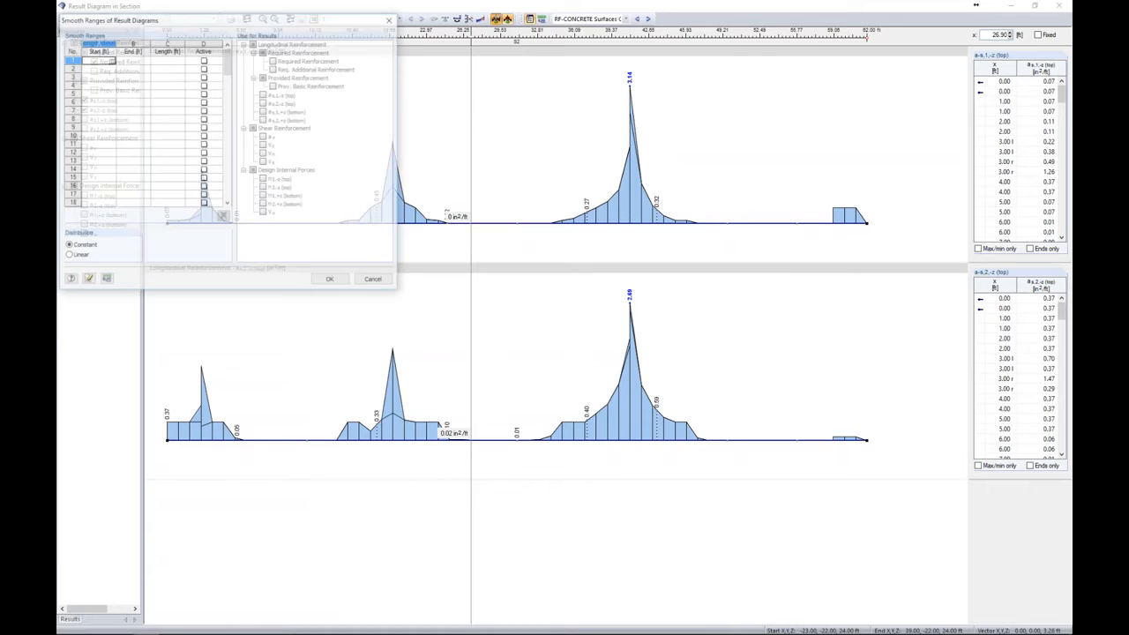
pyautogui.moveTo(324, 22); pyautogui.dragTo(776, 121)
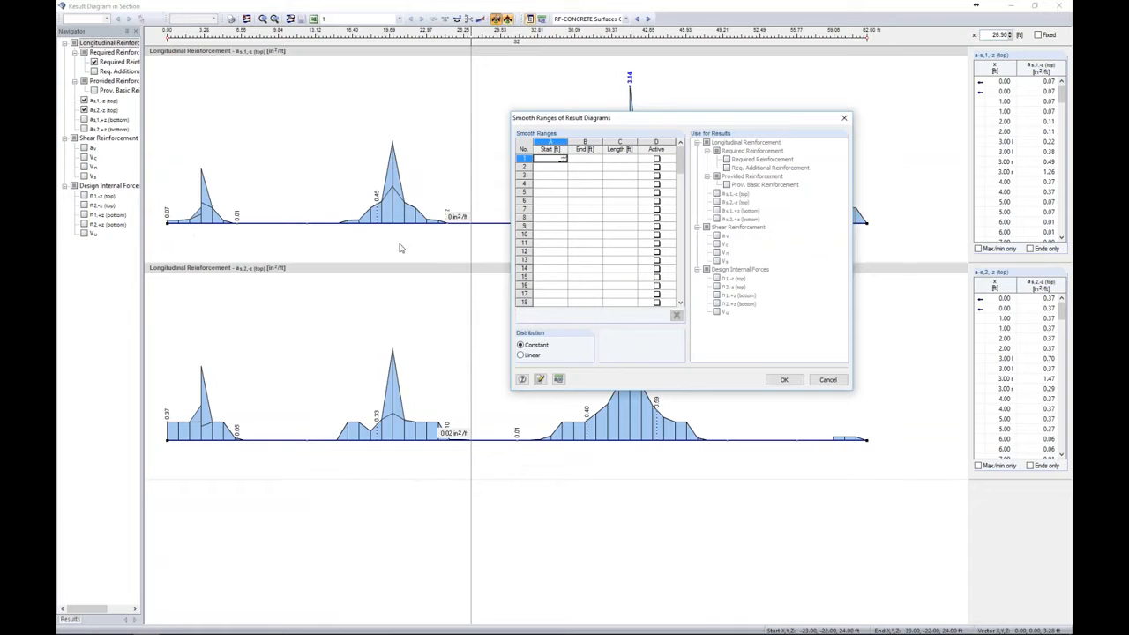
pyautogui.moveTo(586, 118); pyautogui.dragTo(648, 240)
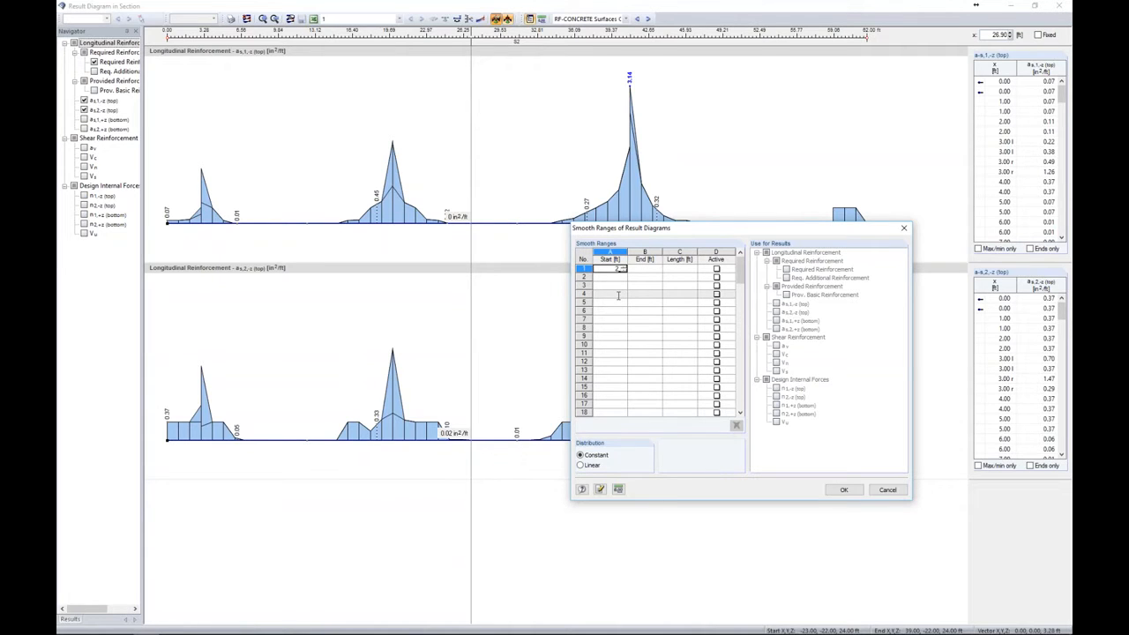
pyautogui.press('Tab')
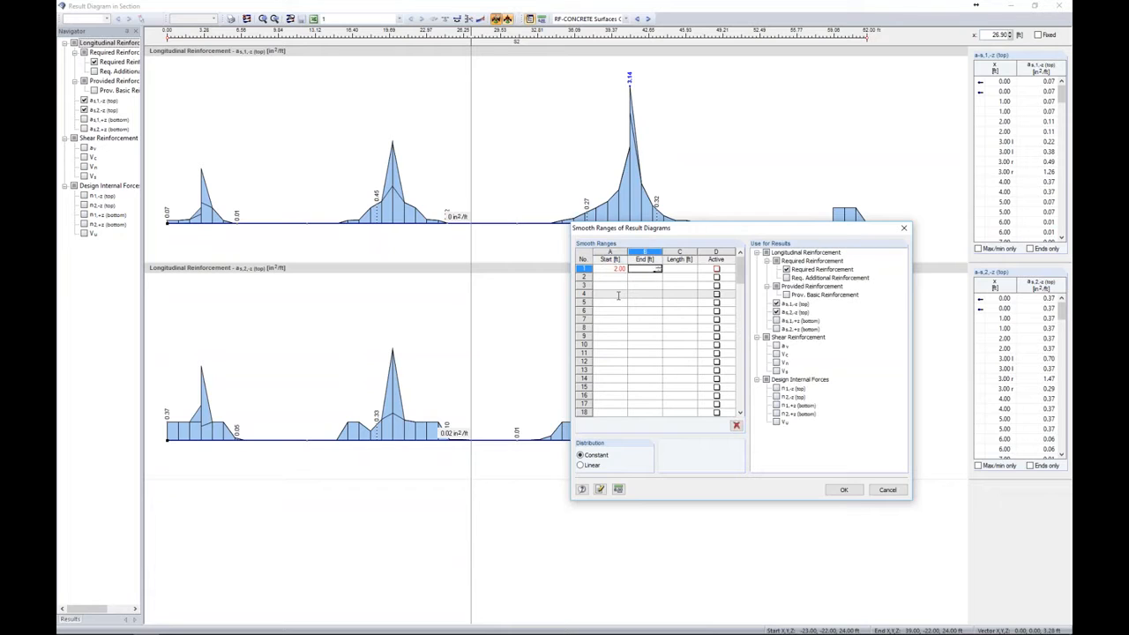
pyautogui.write('4')
pyautogui.press('Tab')
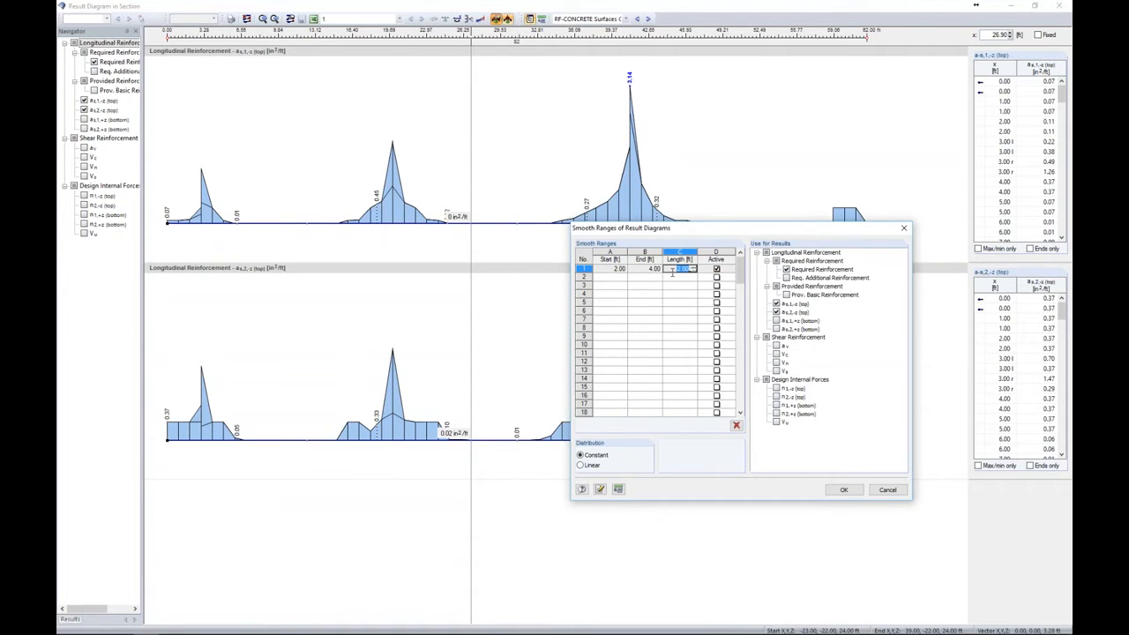
# Add a second smooth range from 19 to 21 ft around the middle column's reinforcement peak.
pyautogui.click(623, 277)
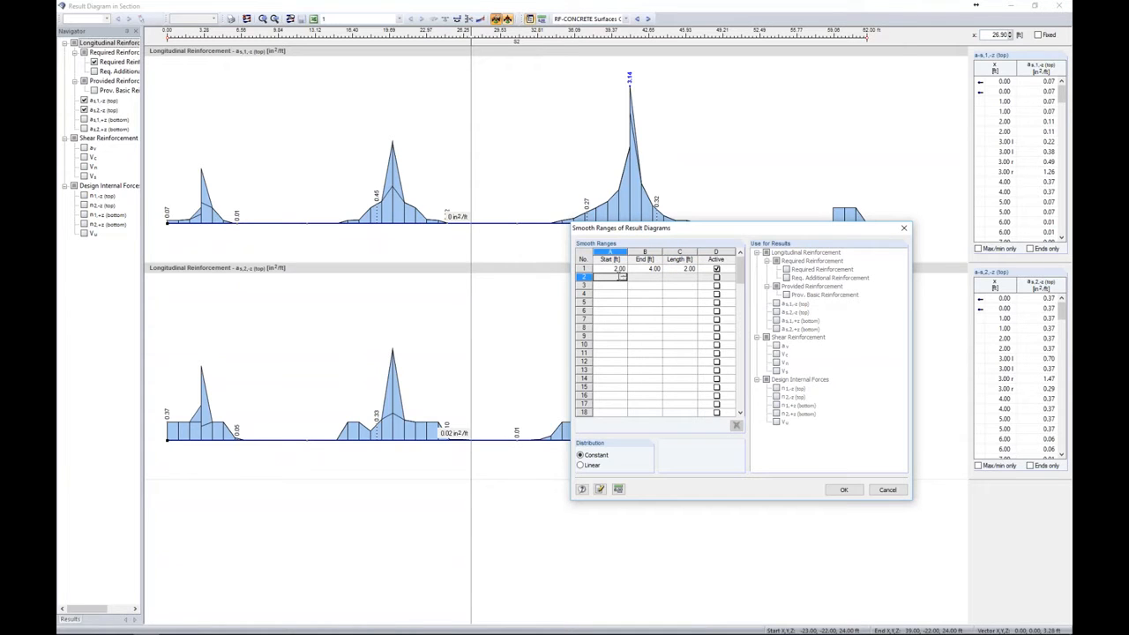
pyautogui.write('19')
pyautogui.press('Tab')
pyautogui.write('21')
pyautogui.press('Return')
pyautogui.hotkey('shift', 'Tab')
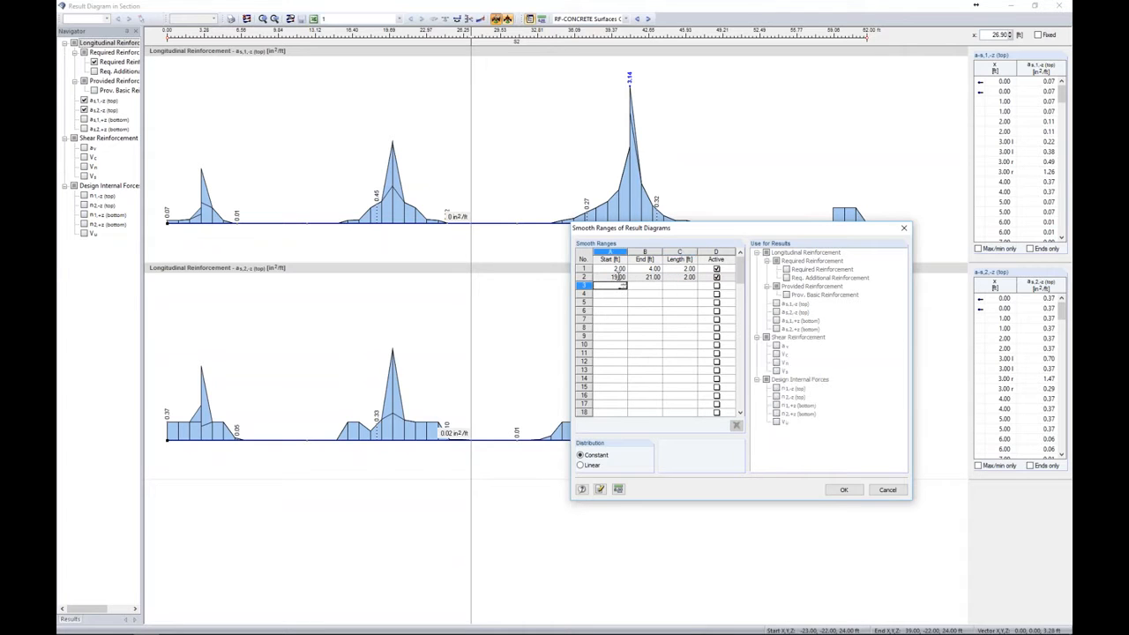
# Add a third smooth range from 40 to 42 ft around the highest reinforcement peak.
pyautogui.write('40')
pyautogui.press('Tab')
pyautogui.write('42')
pyautogui.press('Tab')
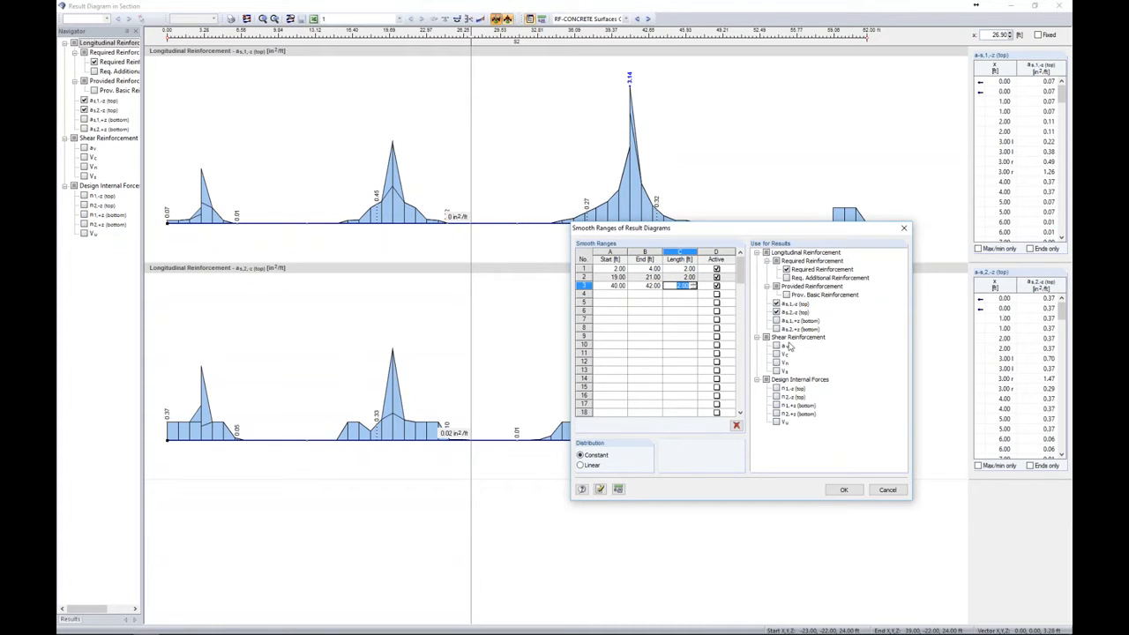
# Apply the smooth ranges and show only the basic internal forces mx and my for CO2: 1.2D + 1.6L.
pyautogui.click(844, 490)
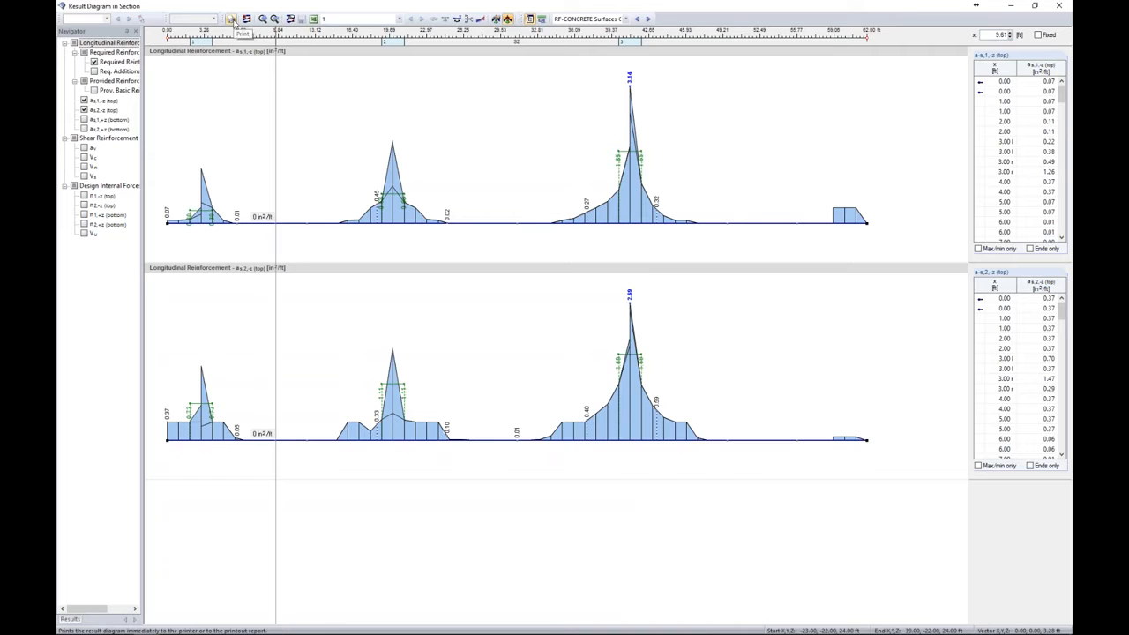
pyautogui.click(625, 18)
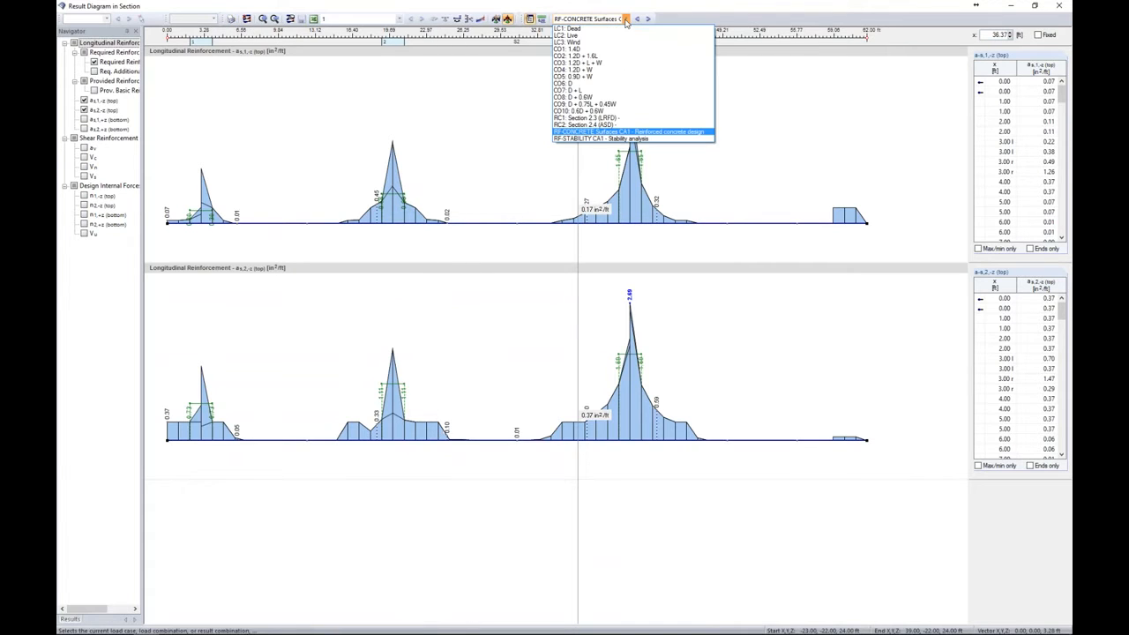
pyautogui.click(597, 57)
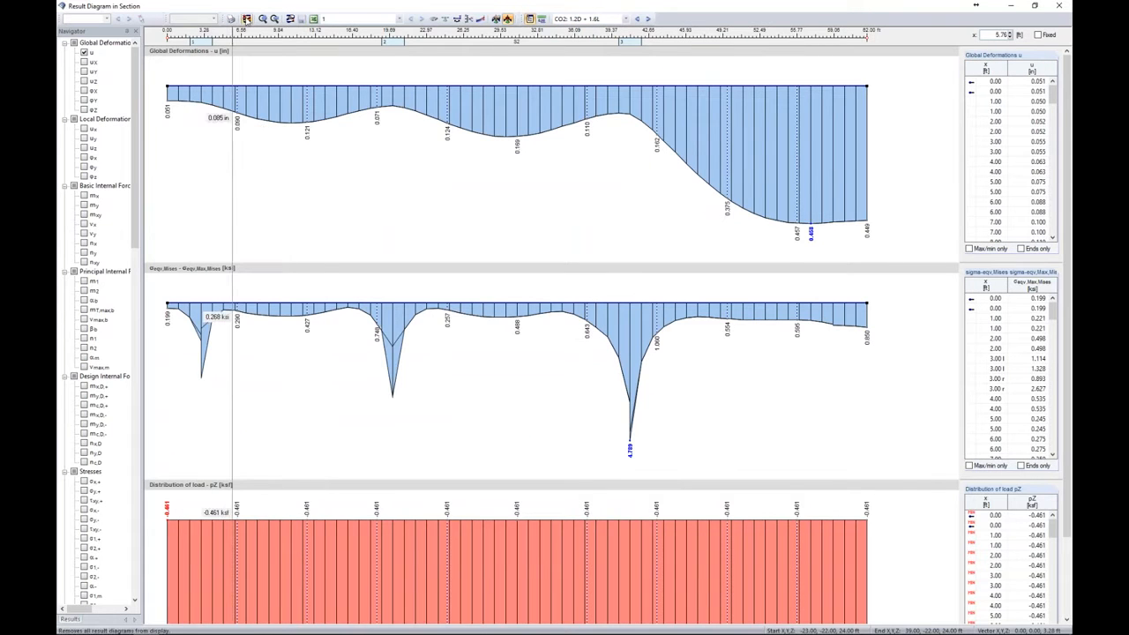
pyautogui.click(247, 18)
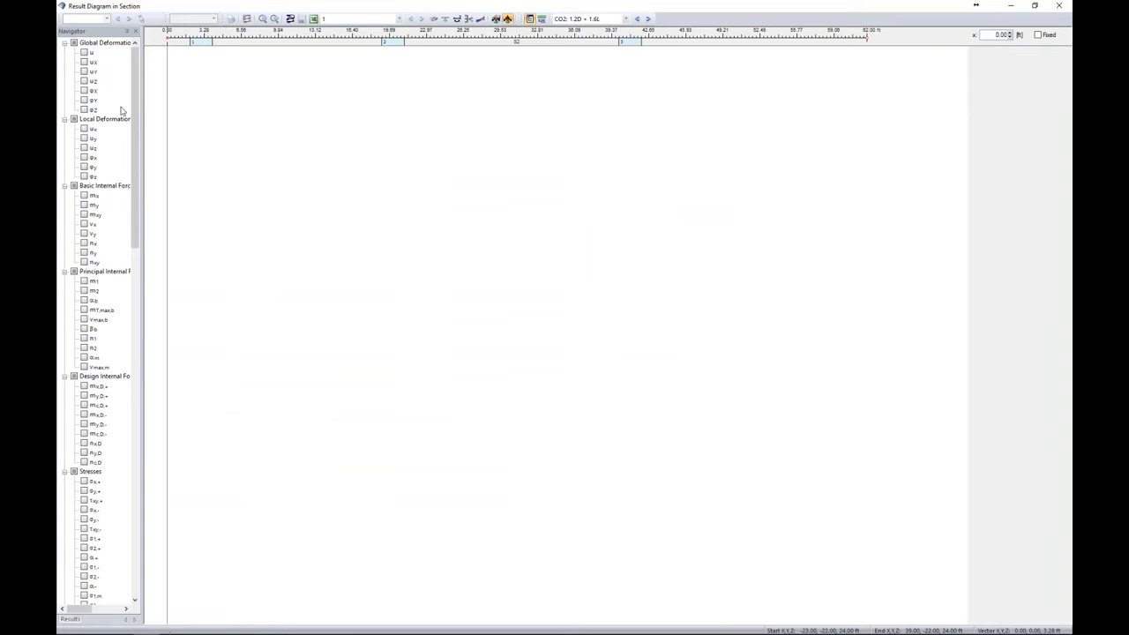
pyautogui.click(84, 195)
pyautogui.click(84, 205)
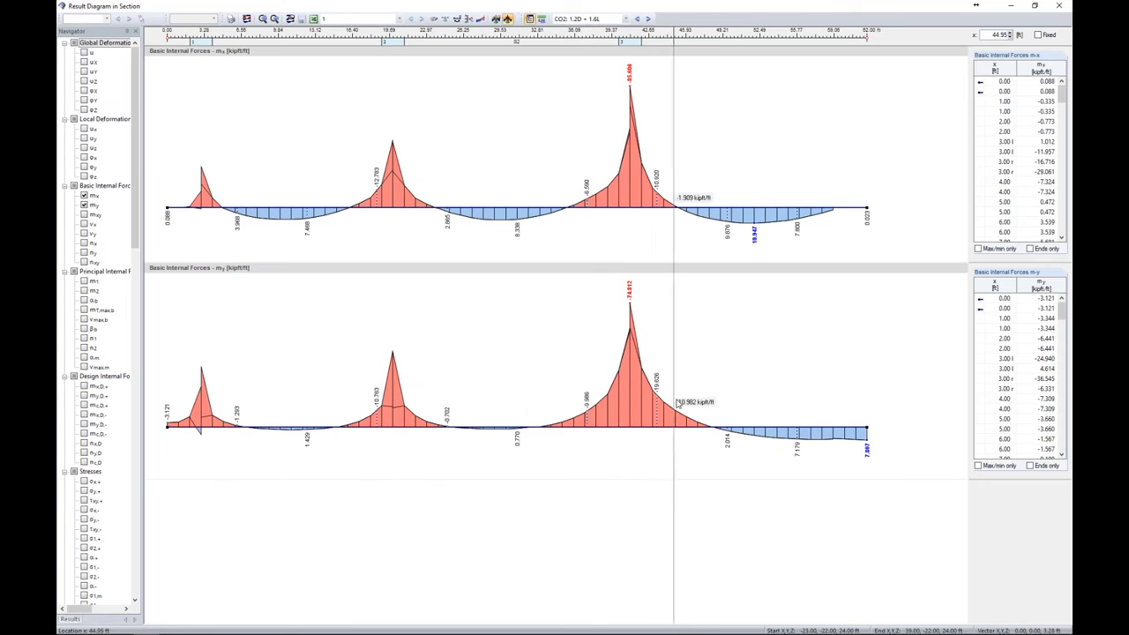
# Apply all three smooth ranges to the mx and my moment diagrams.
pyautogui.click(496, 19)
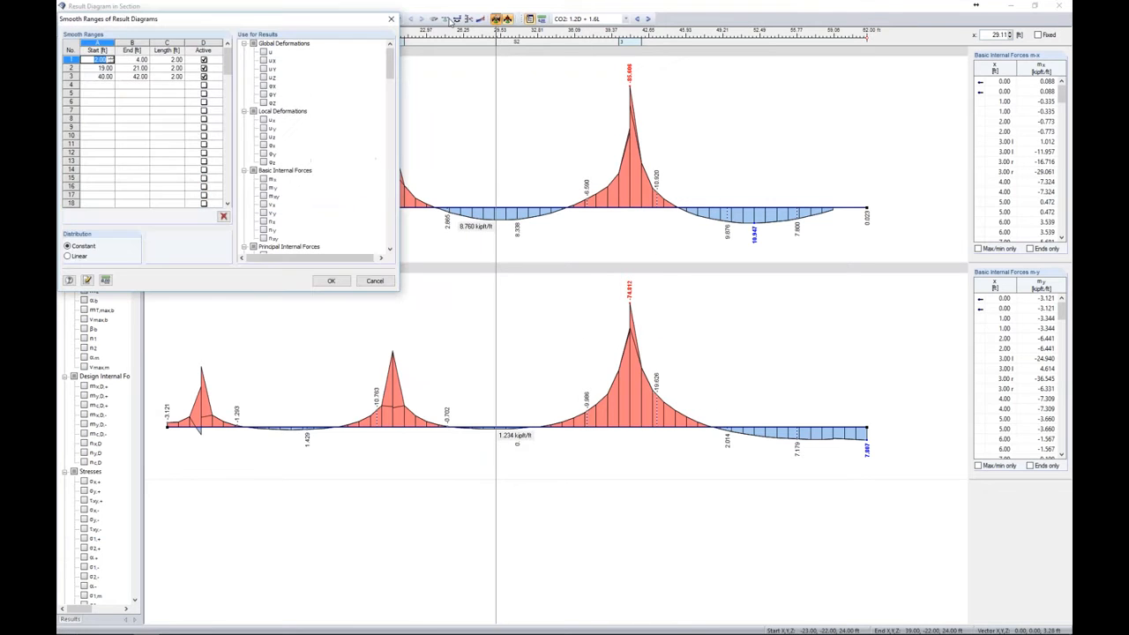
pyautogui.click(263, 179)
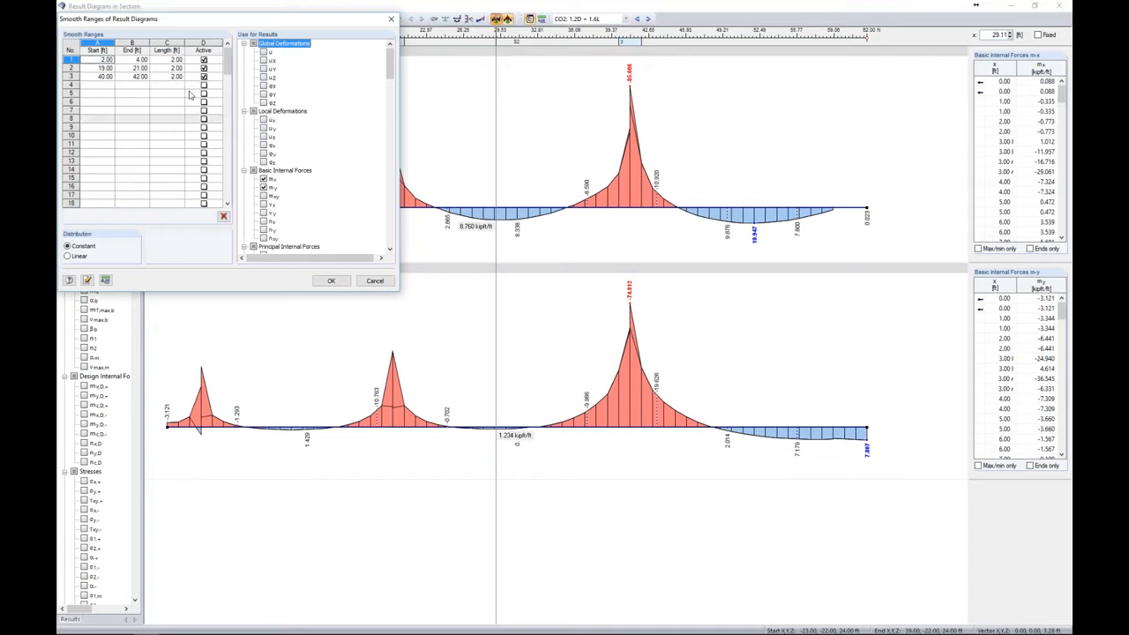
pyautogui.click(132, 68)
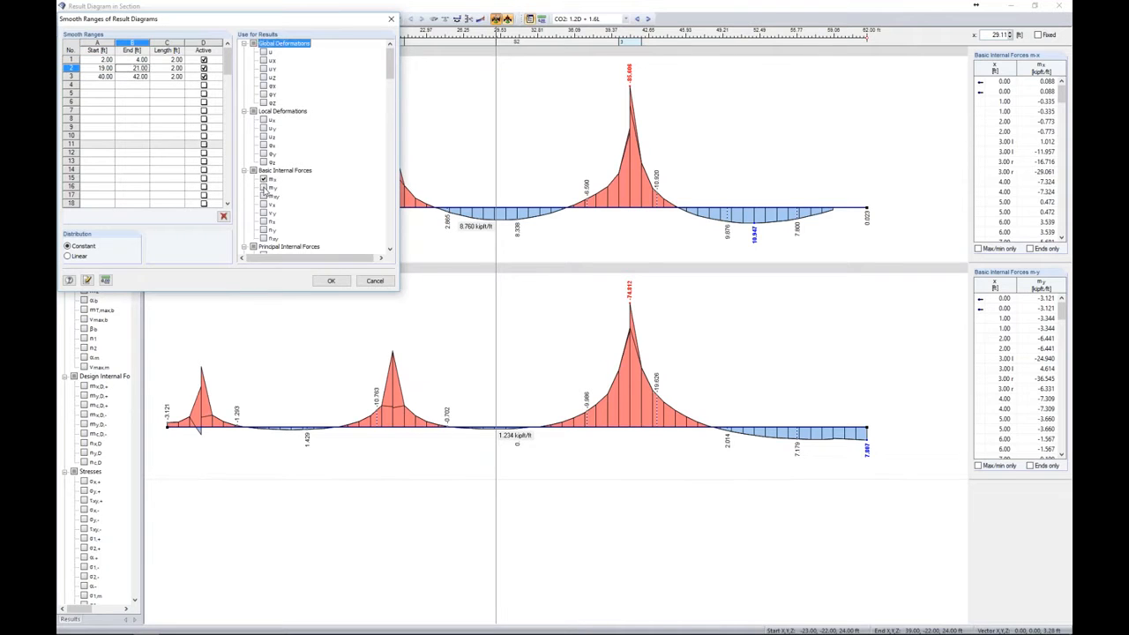
pyautogui.click(132, 77)
pyautogui.click(264, 181)
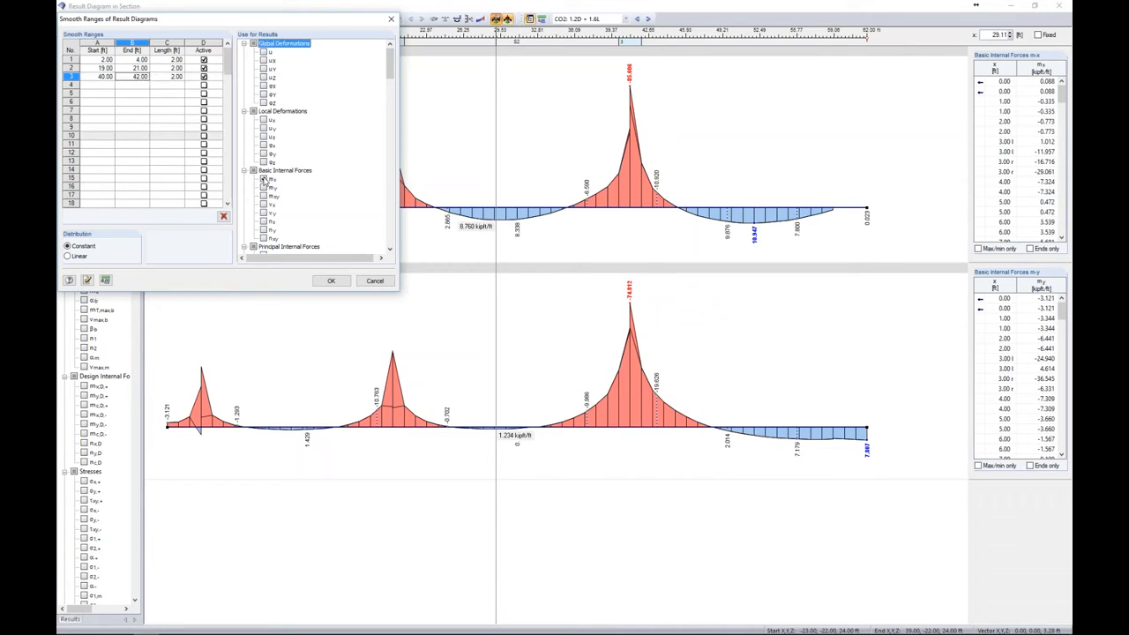
pyautogui.click(329, 281)
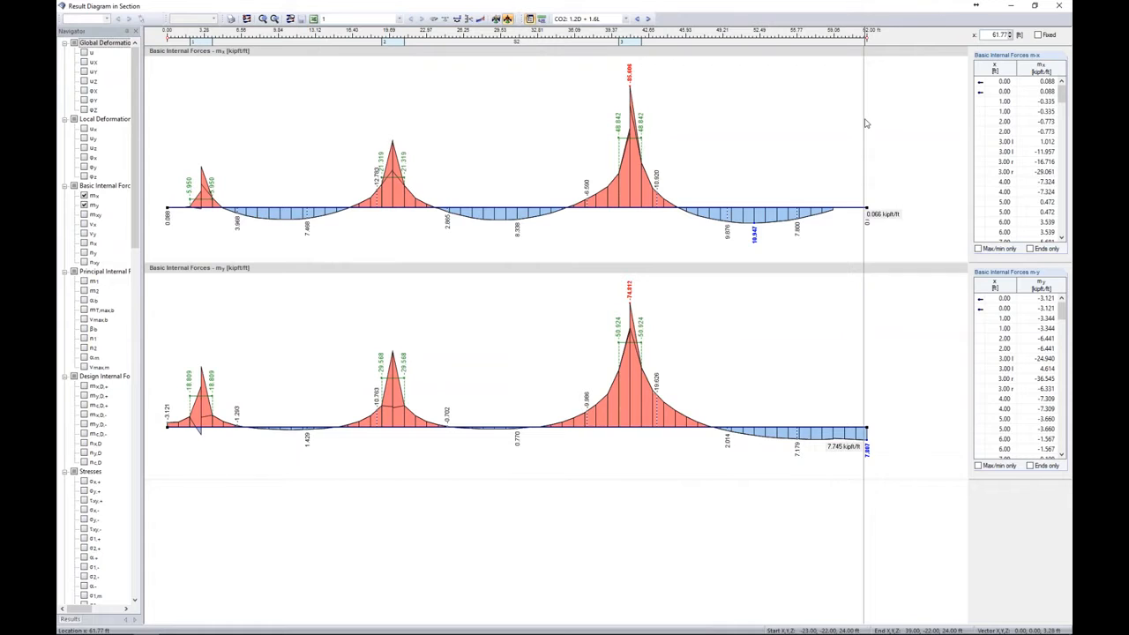
# Return the diagrams to the RF-CONCRETE Surfaces CA1 results, include as,2,-z (top), and close the section's result diagrams.
pyautogui.click(624, 18)
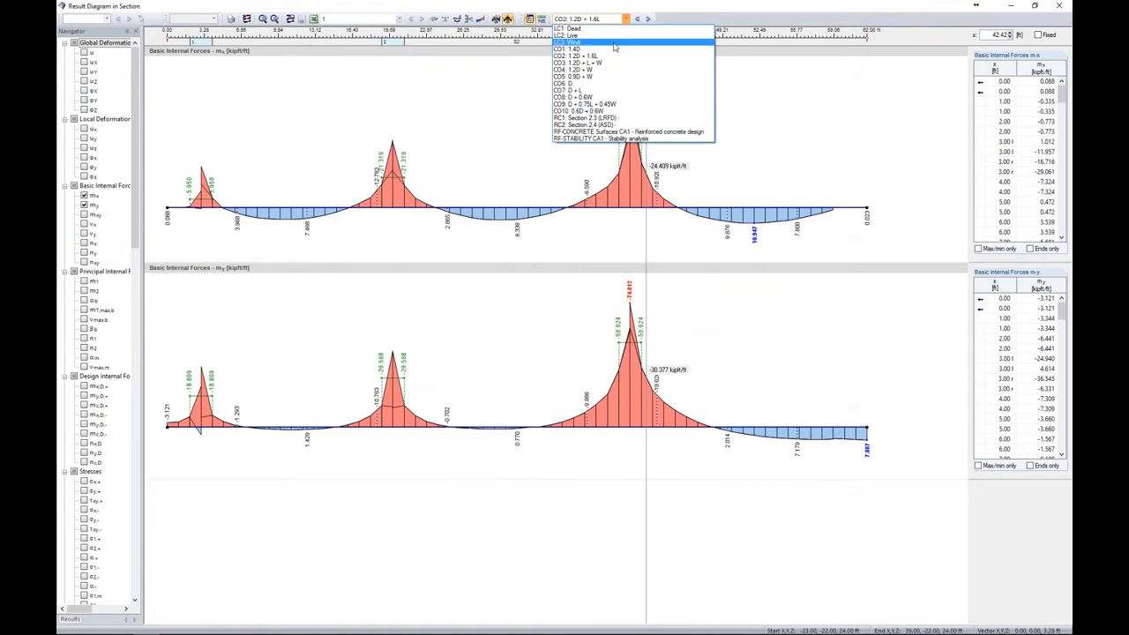
pyautogui.click(614, 134)
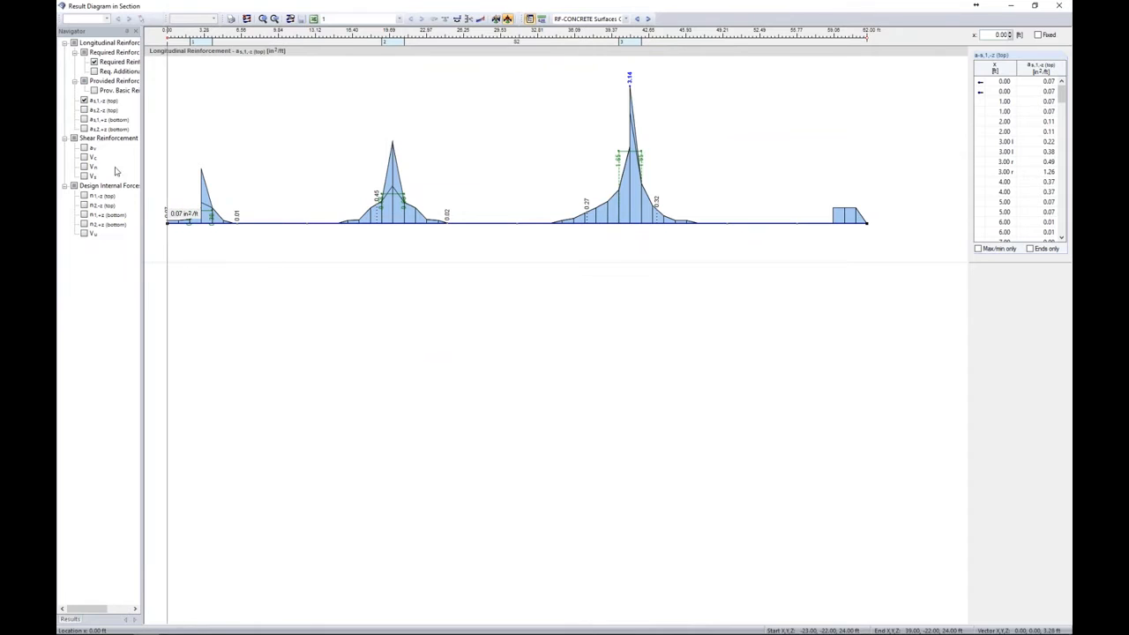
pyautogui.click(84, 109)
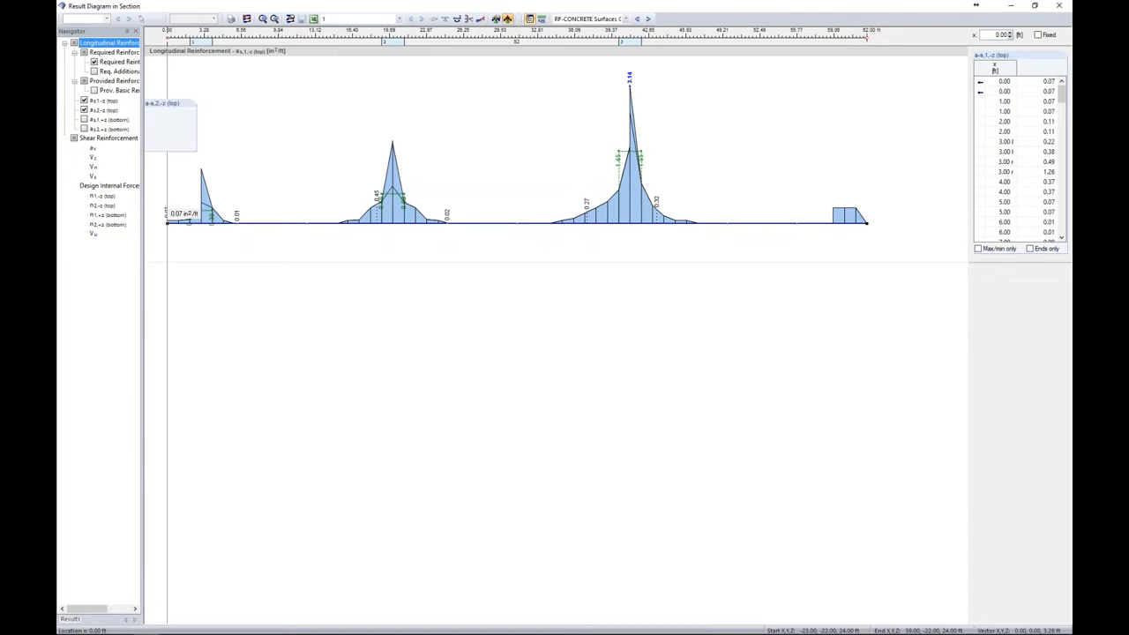
pyautogui.click(1059, 5)
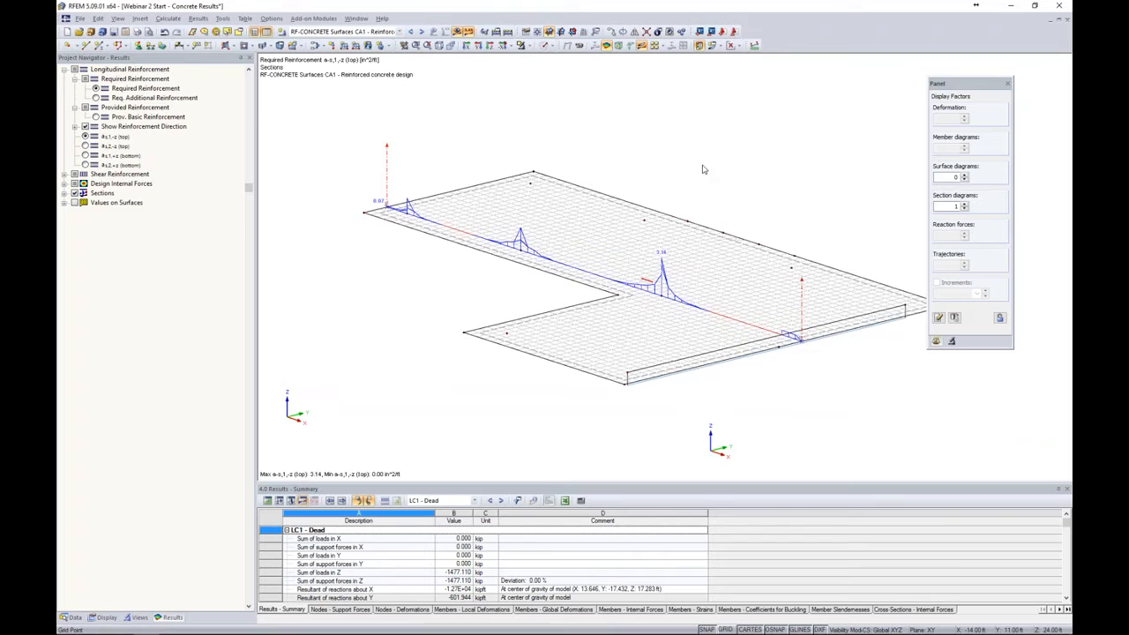
# Add a second section parallel to the first, along the slab's far row of columns.
pyautogui.moveTo(517, 121); pyautogui.dragTo(565, 123, button='middle')
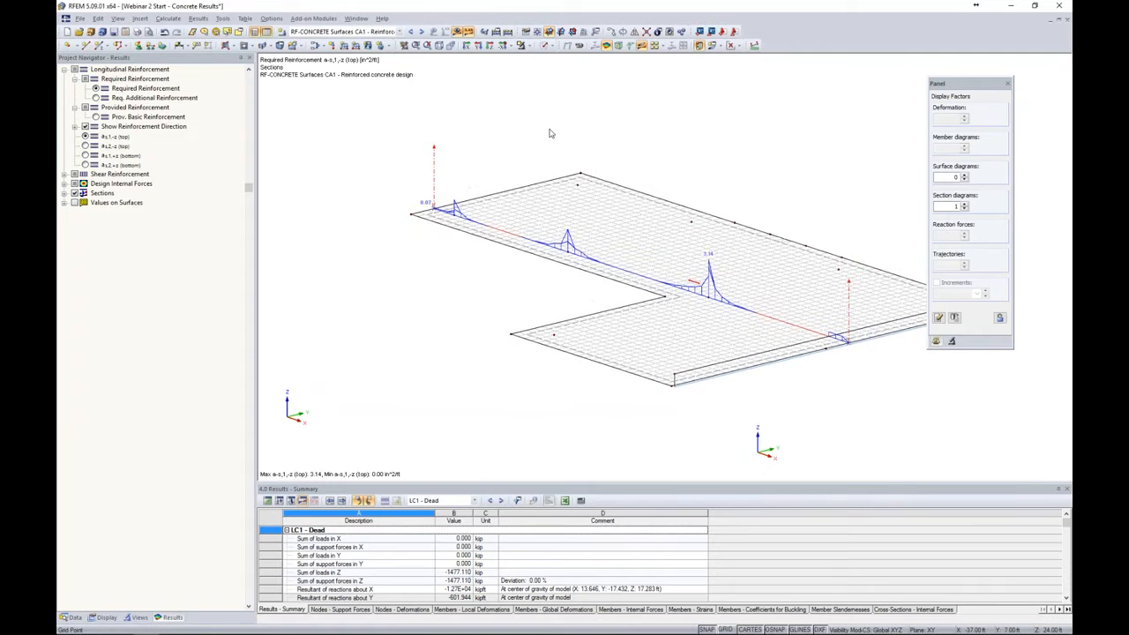
pyautogui.moveTo(600, 160); pyautogui.dragTo(565, 157, button='middle')
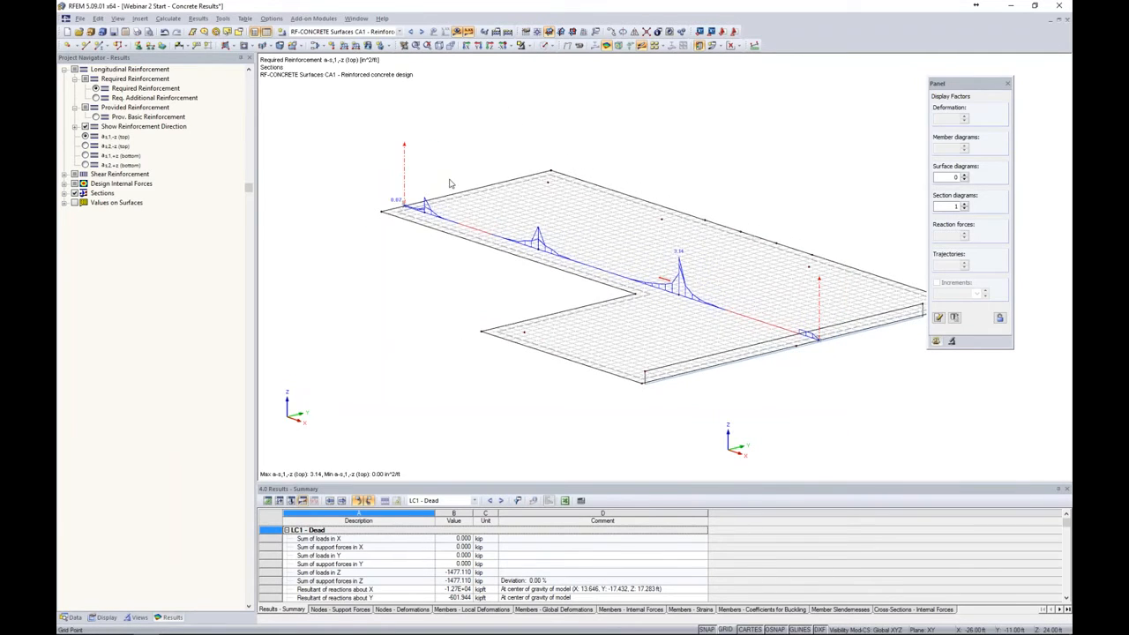
pyautogui.scroll(3, 450, 183)
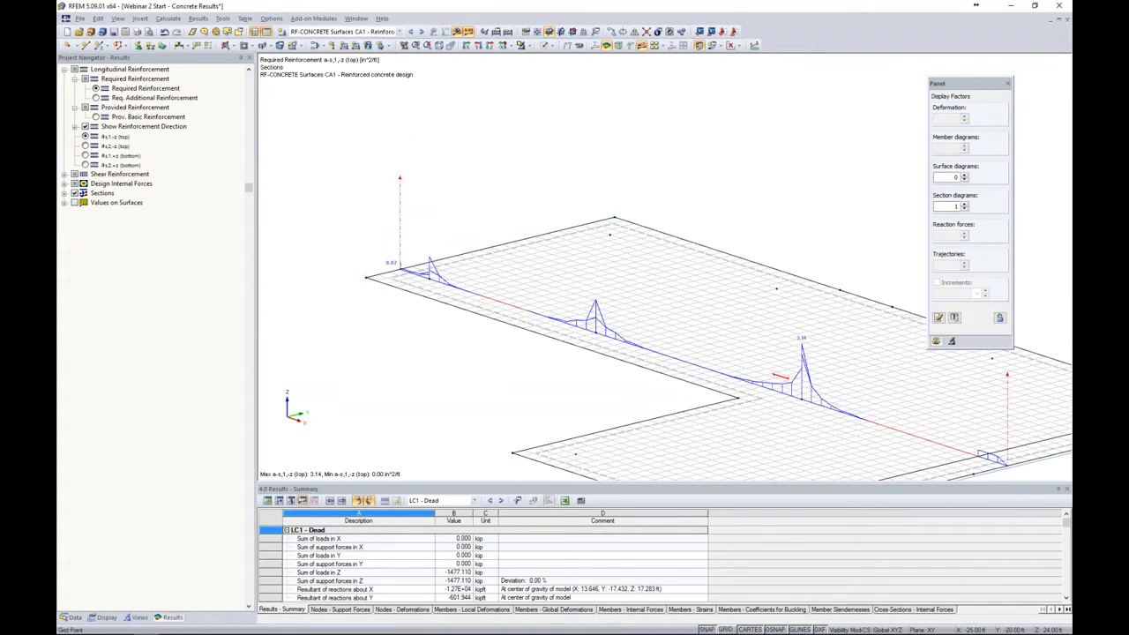
pyautogui.click(581, 225)
pyautogui.moveTo(749, 239); pyautogui.dragTo(621, 170, button='middle')
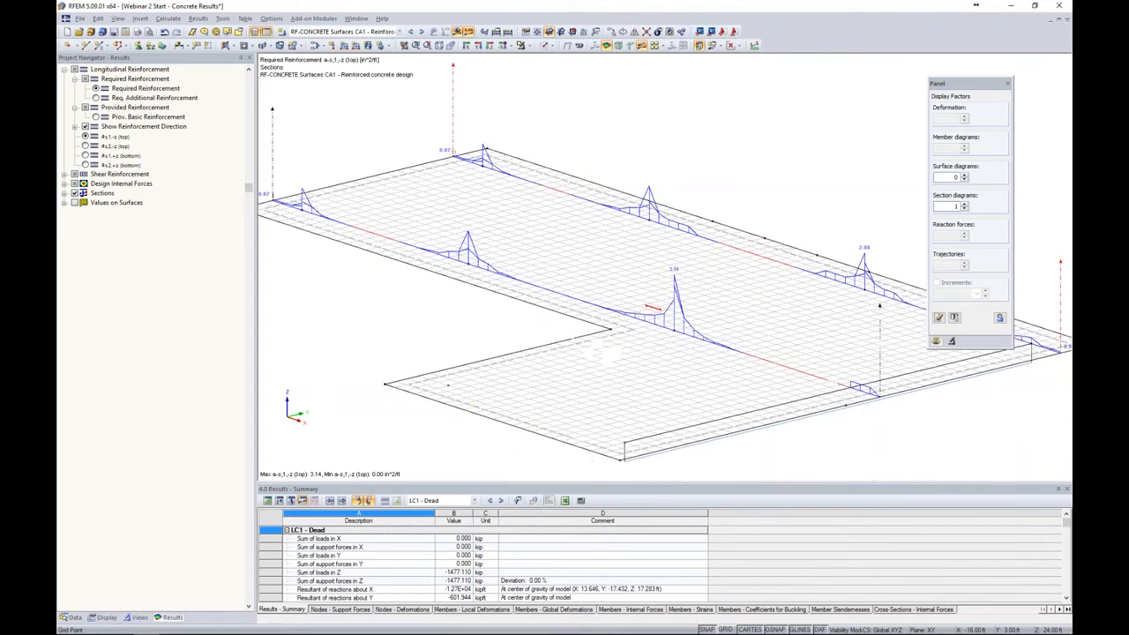
pyautogui.scroll(-2, 625, 163)
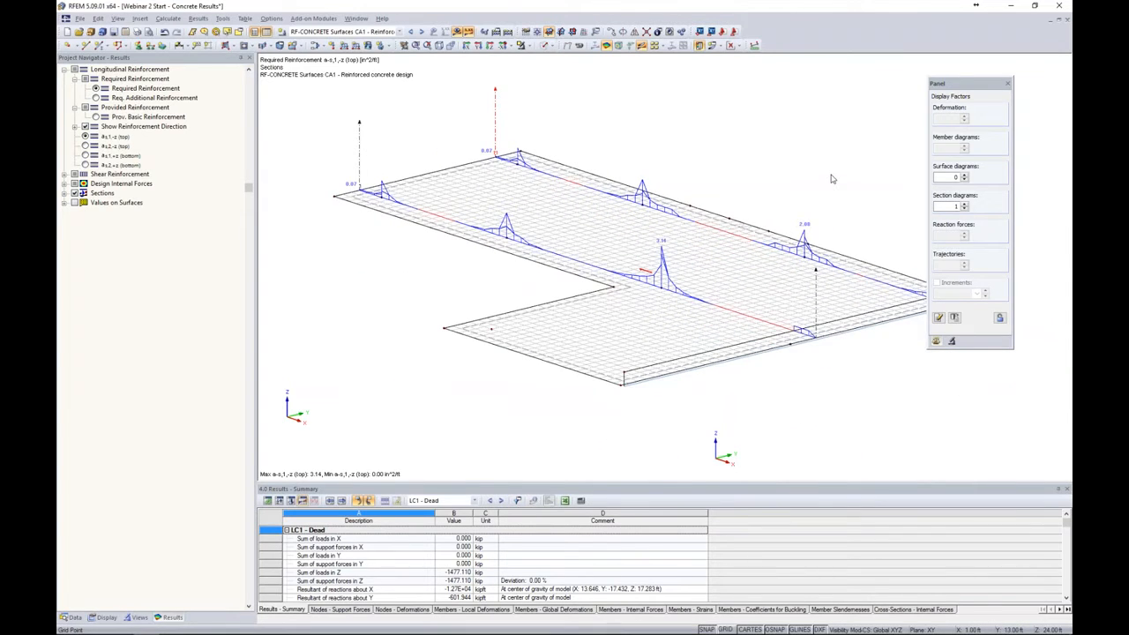
pyautogui.moveTo(731, 140)
pyautogui.mouseDown(button='middle')
pyautogui.moveTo(772, 151)
pyautogui.moveTo(735, 138)
pyautogui.mouseUp(button='middle')
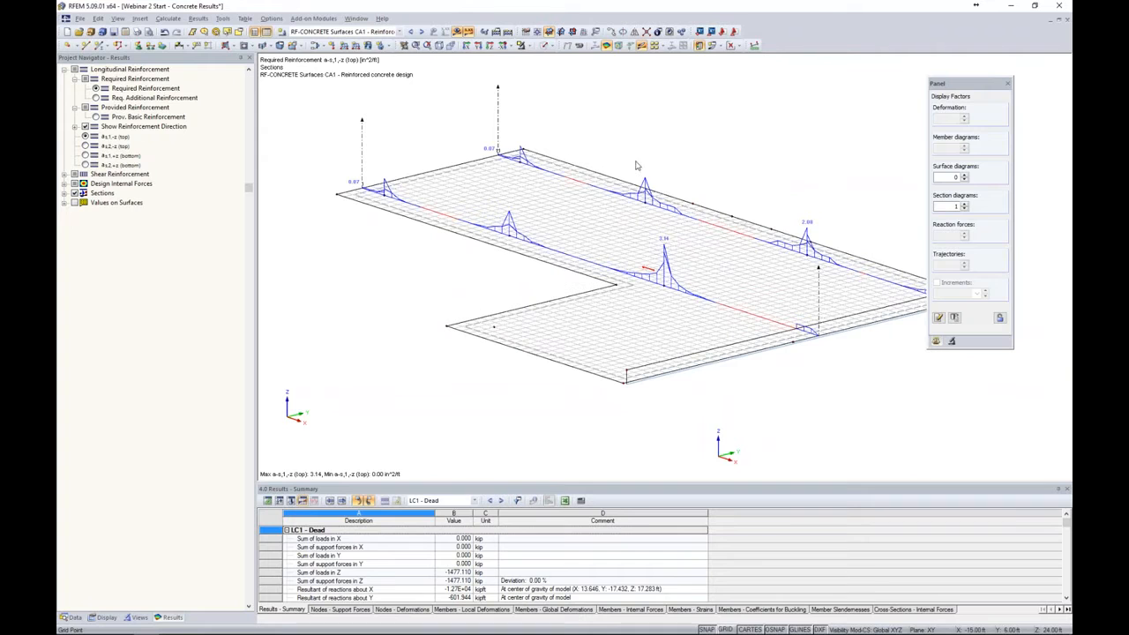
# List the sections in the model data and select each one to identify it on the slab.
pyautogui.click(71, 617)
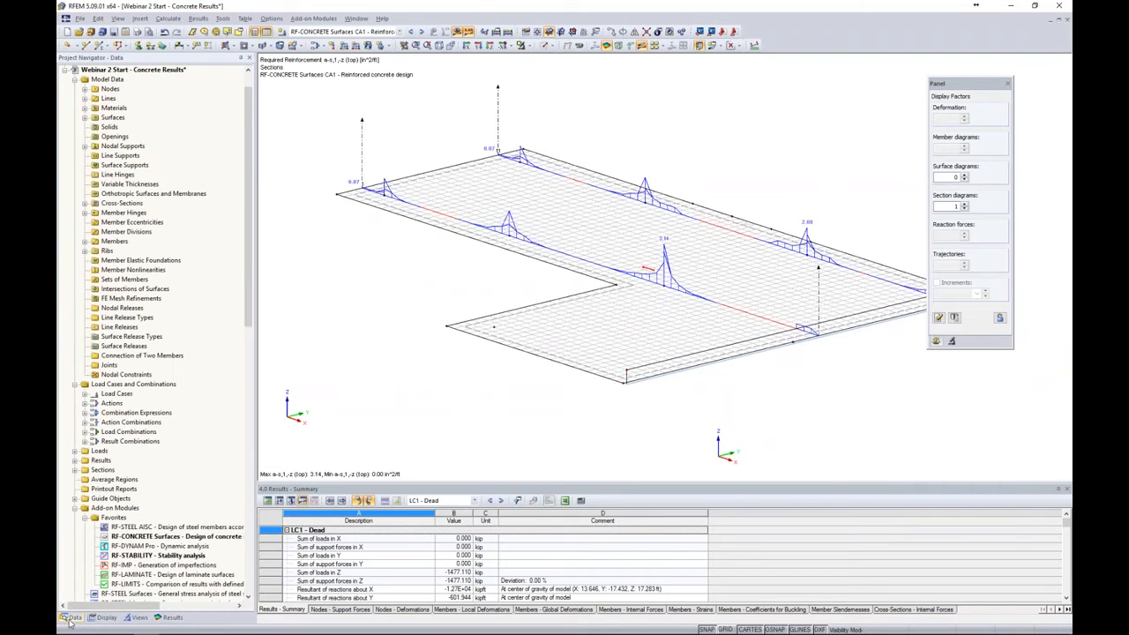
pyautogui.scroll(-4, 142, 465)
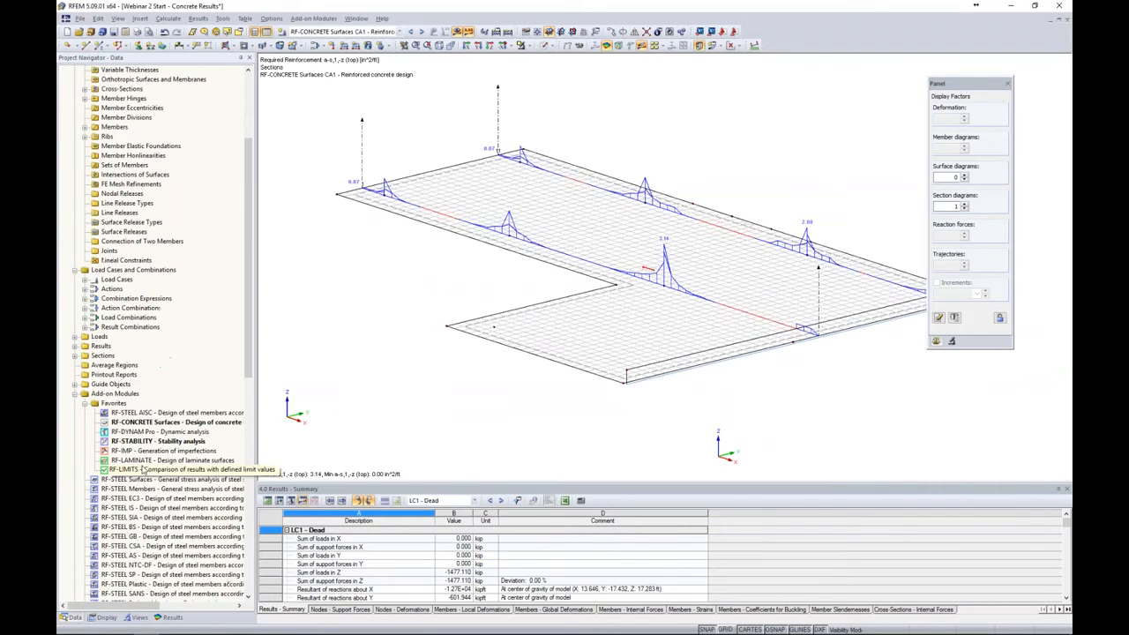
pyautogui.click(75, 357)
pyautogui.click(105, 364)
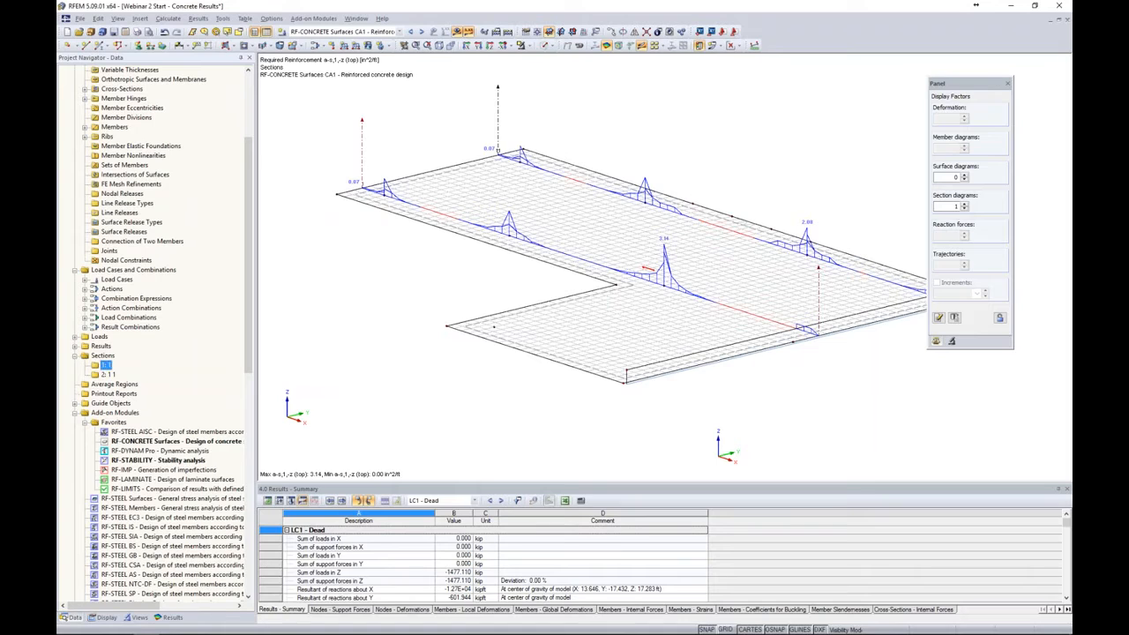
pyautogui.click(108, 374)
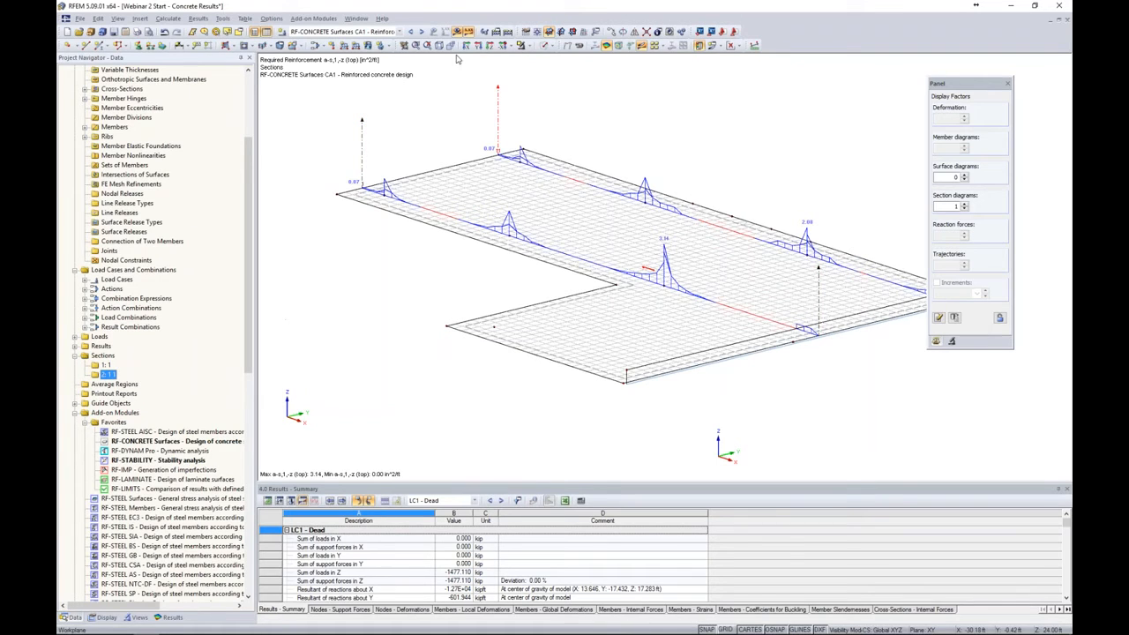
# Start a new average region and assign slab surface 2 to it.
pyautogui.click(115, 384)
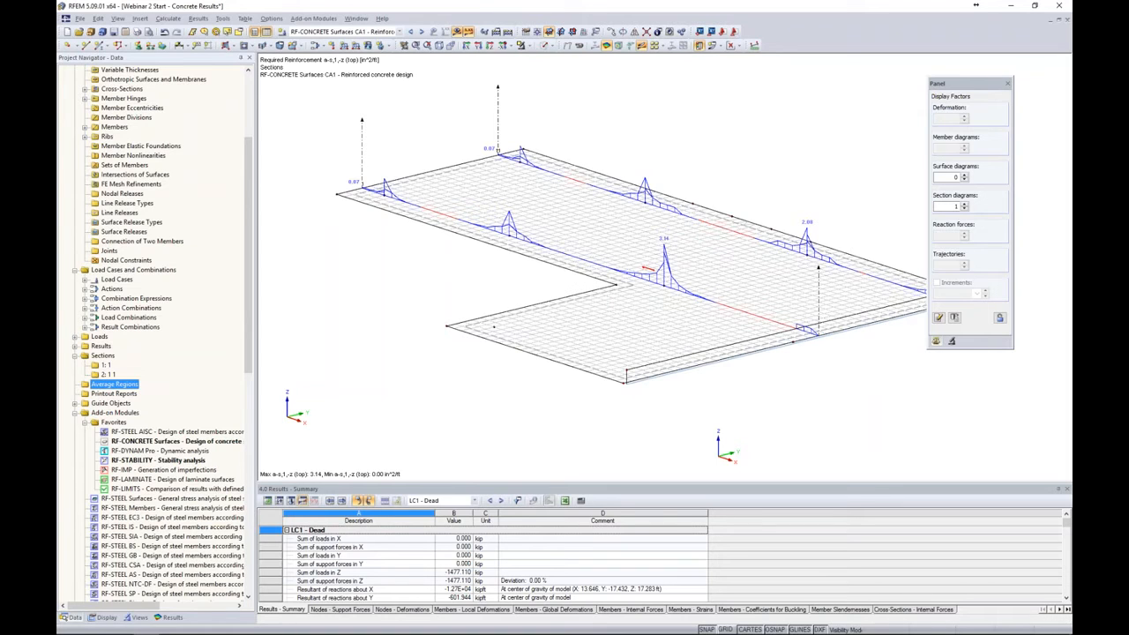
pyautogui.rightClick(123, 386)
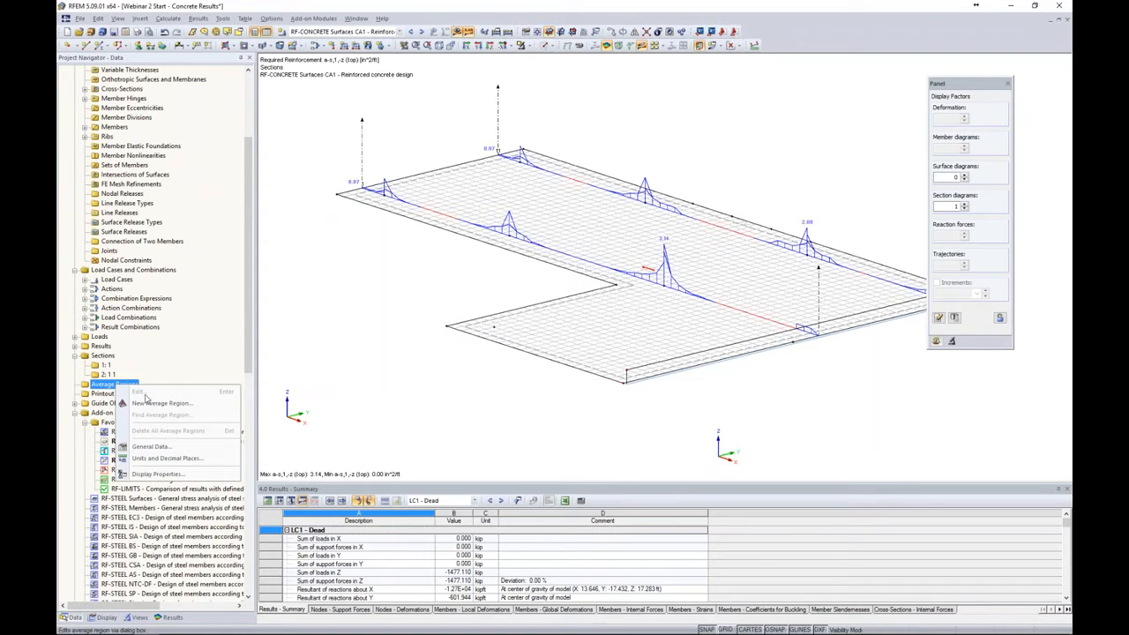
pyautogui.click(159, 403)
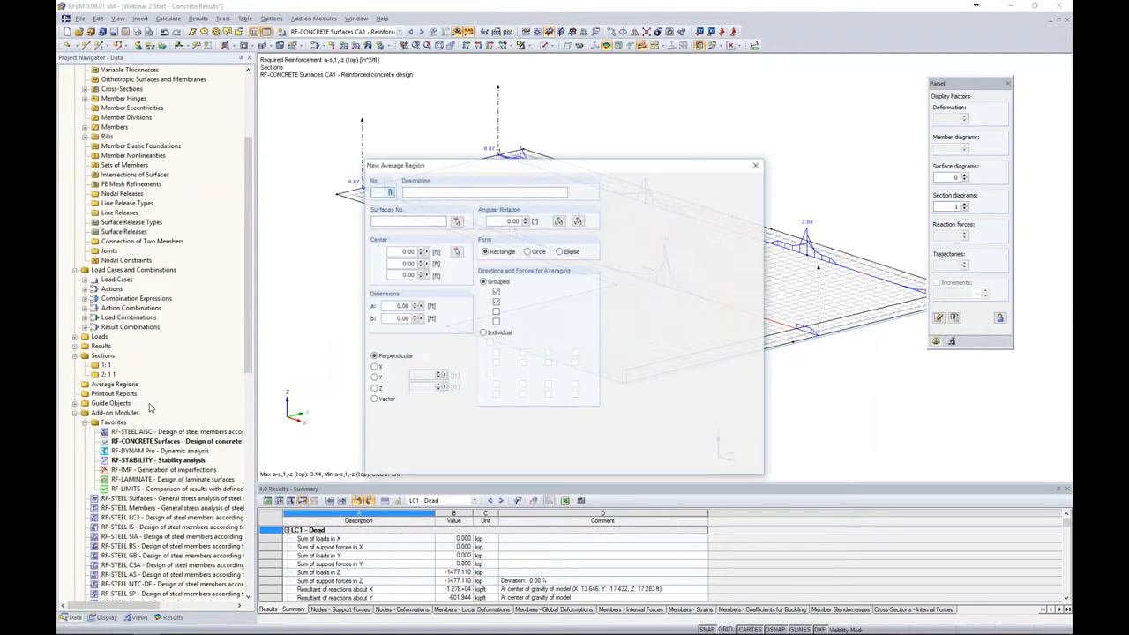
pyautogui.moveTo(566, 149); pyautogui.dragTo(593, 145)
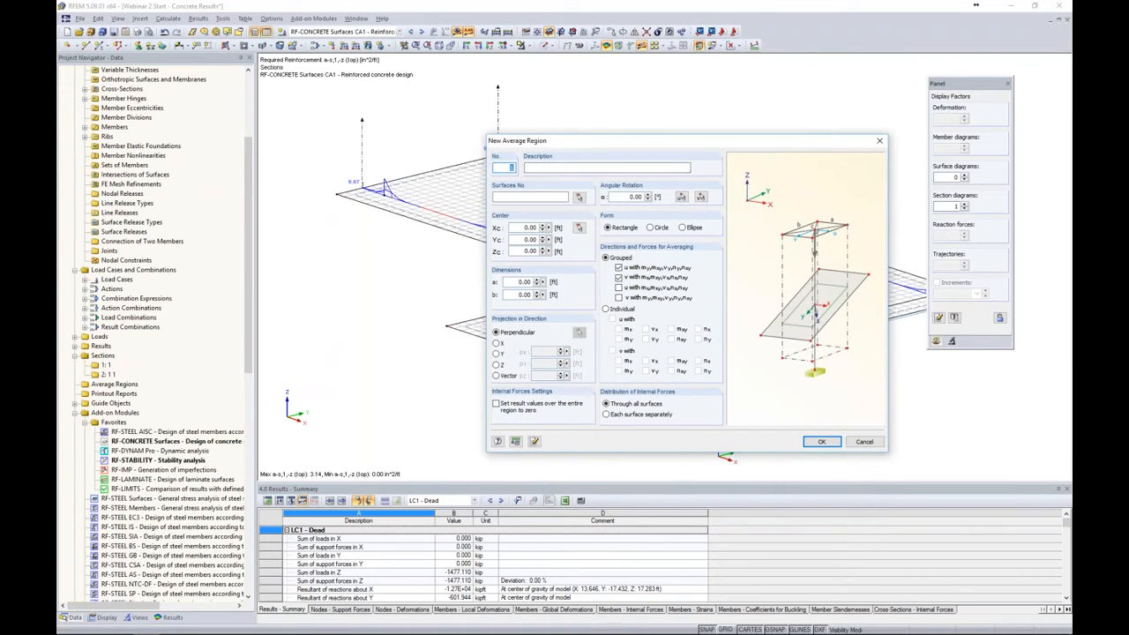
pyautogui.click(579, 197)
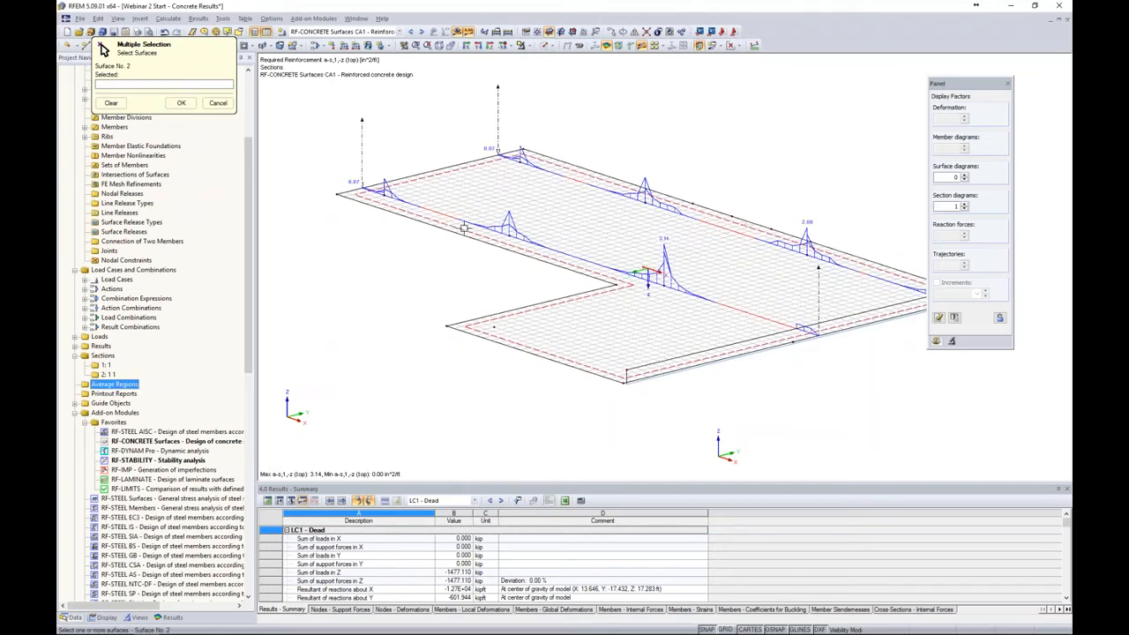
pyautogui.click(181, 102)
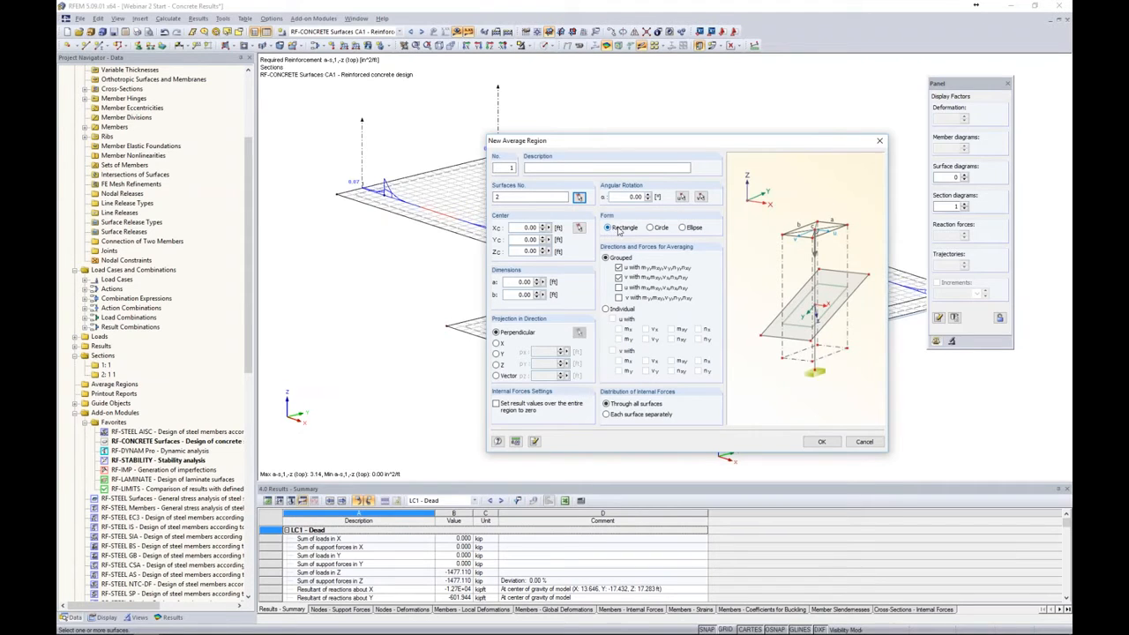
# Preview the circle and ellipse forms for the average region and set the form back to rectangle.
pyautogui.click(651, 227)
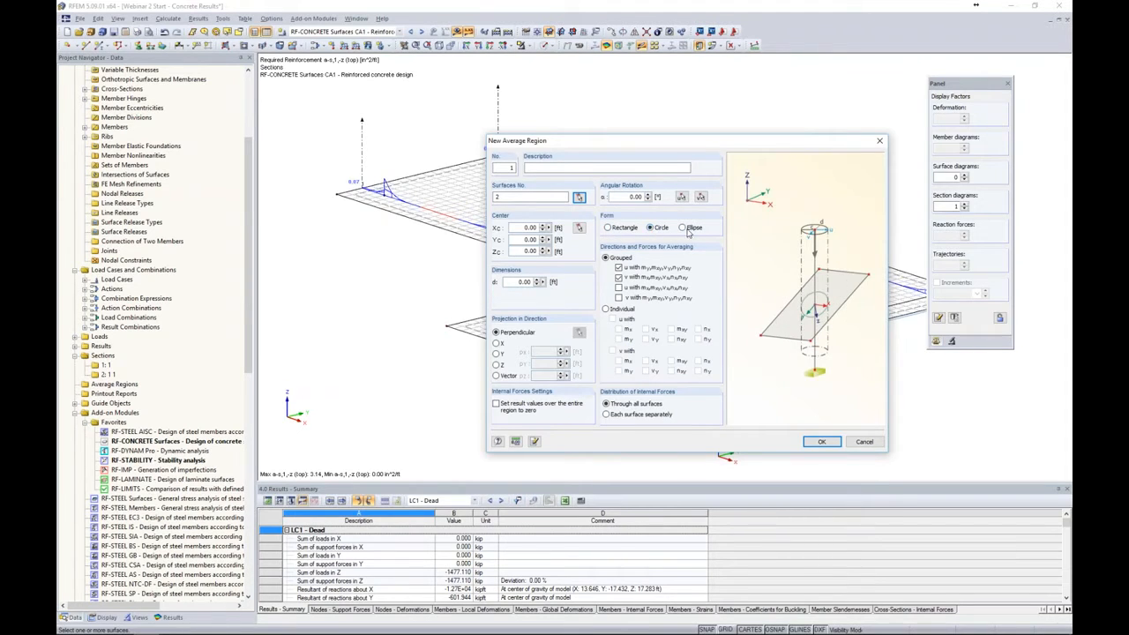
pyautogui.click(683, 228)
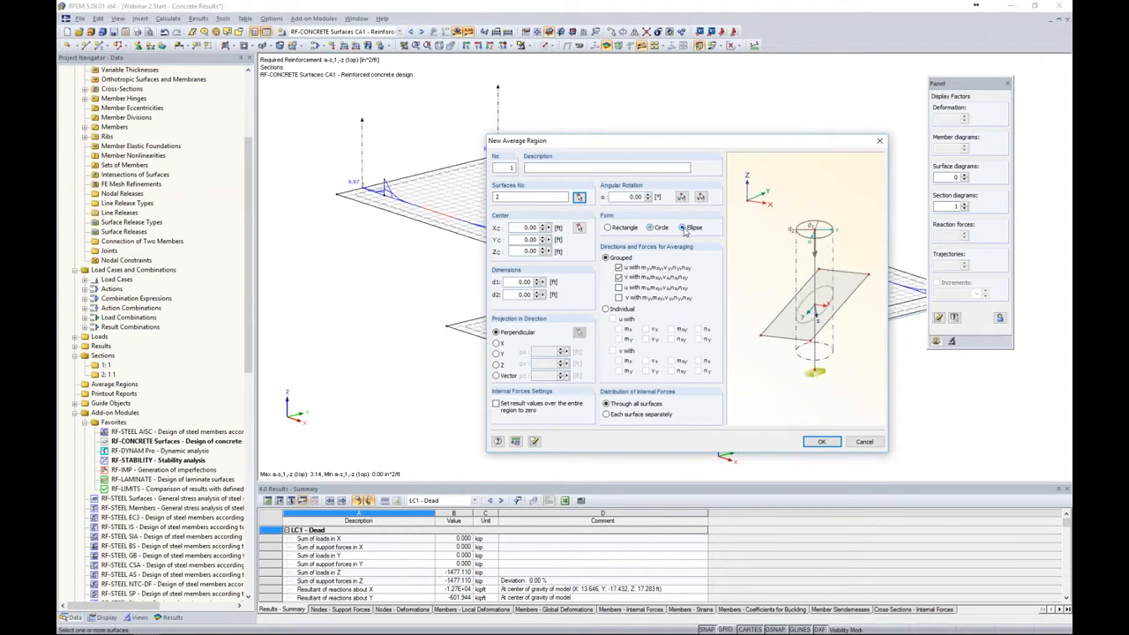
pyautogui.click(608, 228)
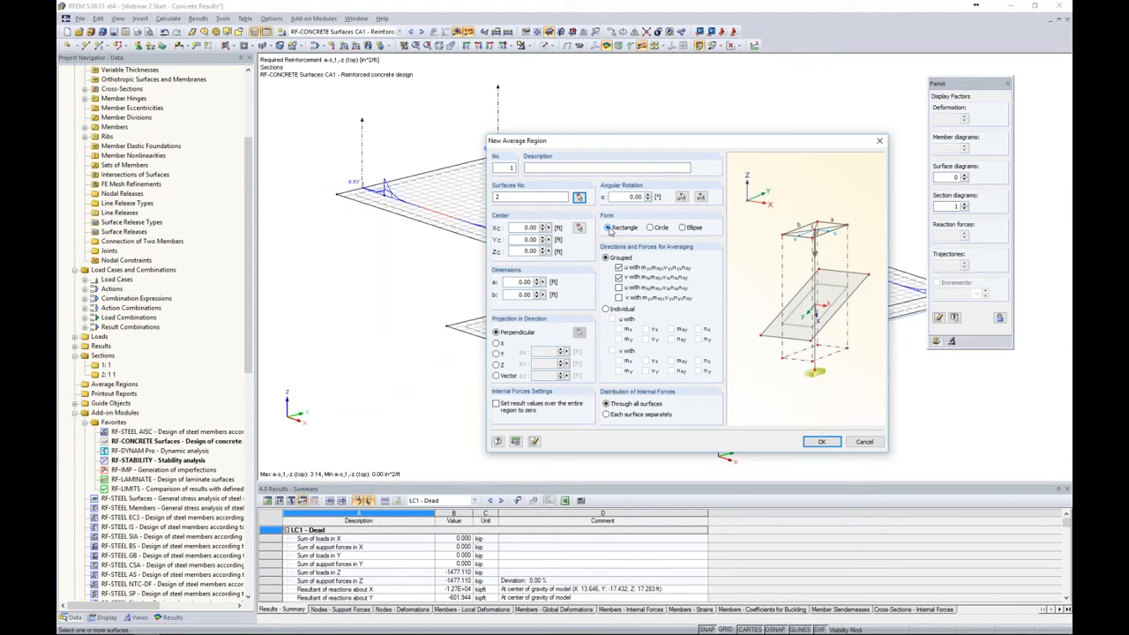
pyautogui.click(650, 227)
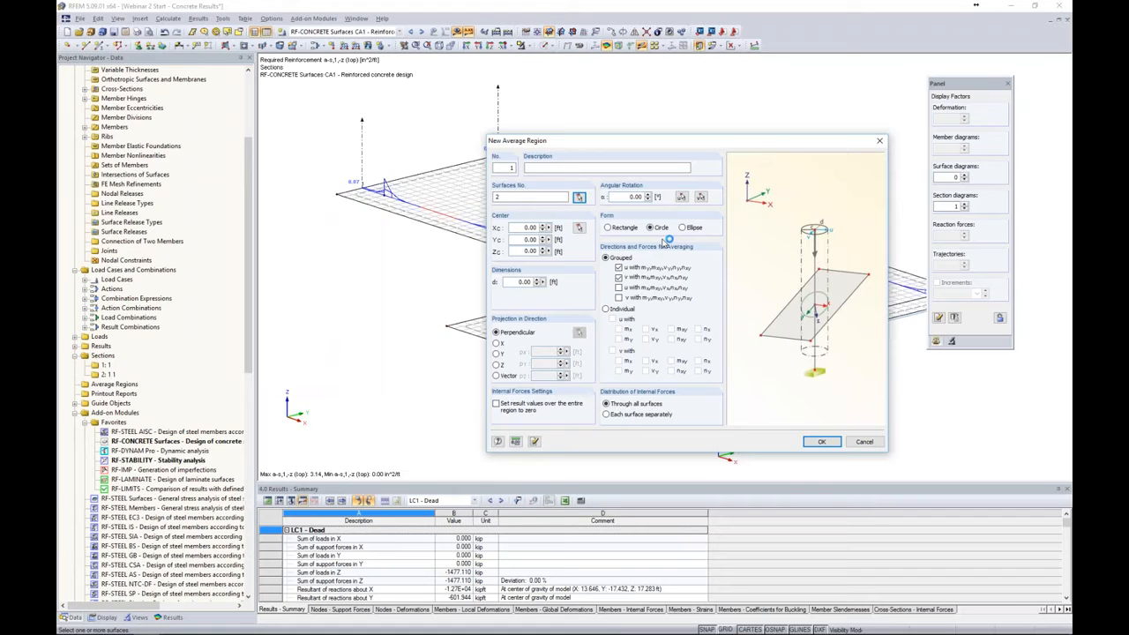
pyautogui.click(609, 229)
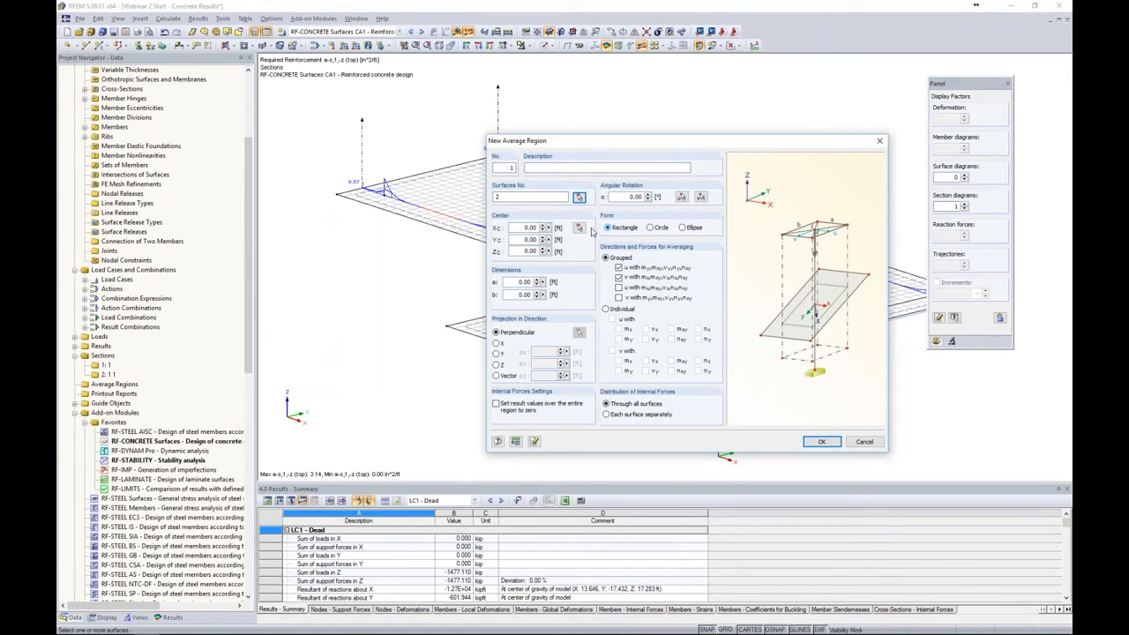
# Centre the average region on the column node nearest the slab's far narrow corner and set its dimension a to 2 ft.
pyautogui.click(579, 229)
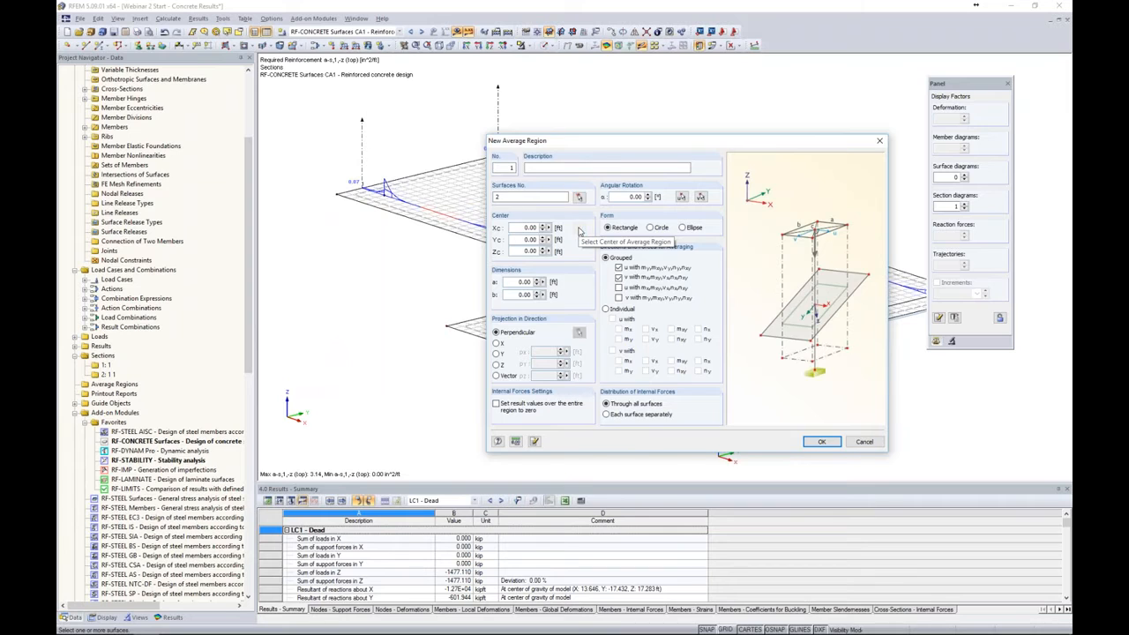
pyautogui.click(385, 194)
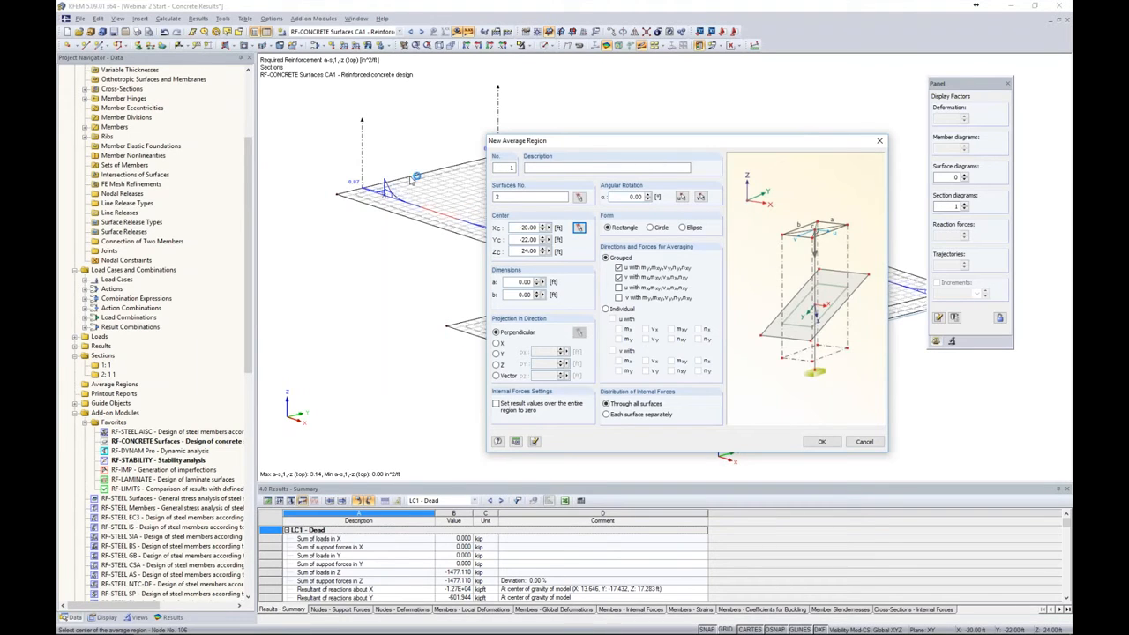
pyautogui.doubleClick(524, 281)
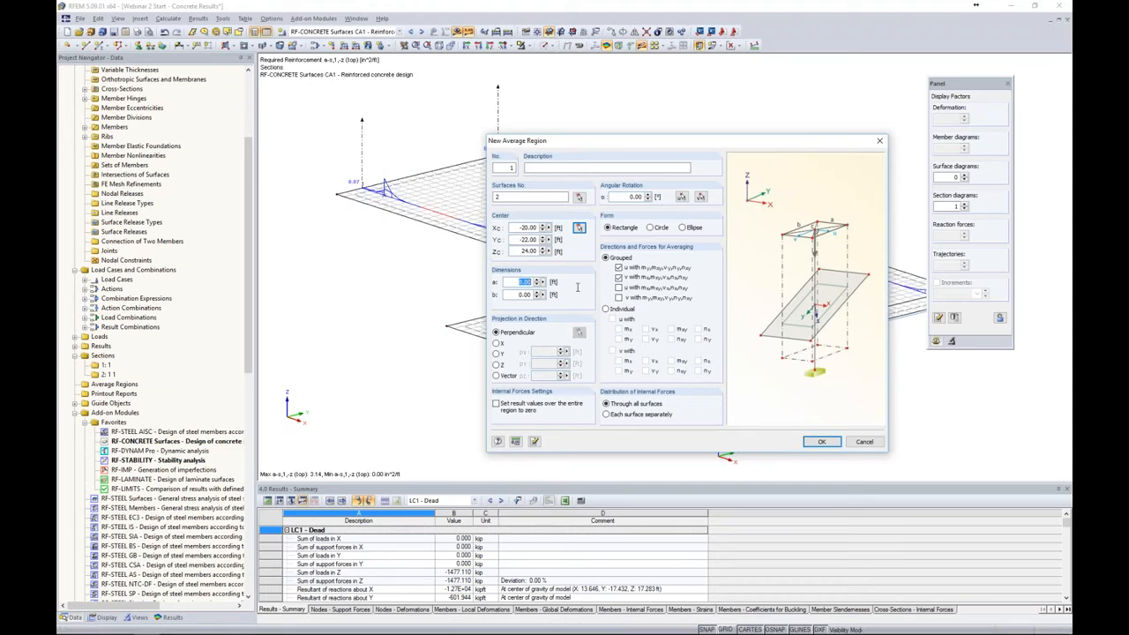
pyautogui.write('2')
pyautogui.press('Tab')
# Try the extra direction groups and individual averaging, return to grouped averaging, and create the region with internal forces distributed in each surface separately.
pyautogui.click(619, 287)
pyautogui.click(619, 299)
pyautogui.click(619, 287)
pyautogui.click(620, 299)
pyautogui.click(606, 309)
pyautogui.click(606, 258)
pyautogui.click(606, 414)
pyautogui.click(819, 442)
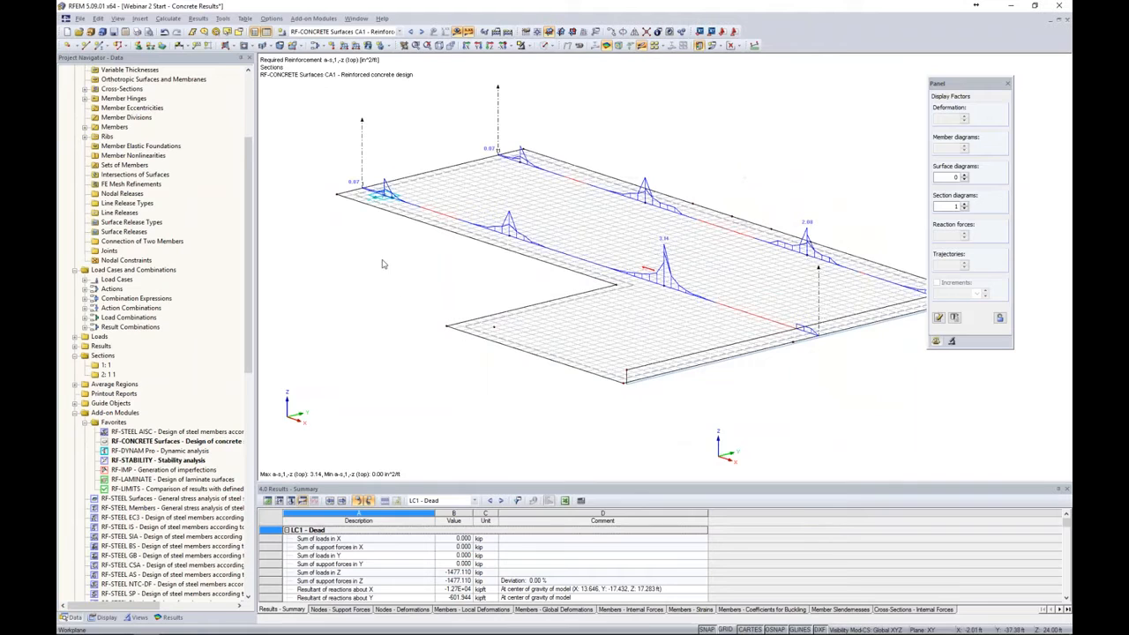
# Display the basic internal force m-x as section diagrams for load combination CO2 - 1.2D + 1.6L.
pyautogui.moveTo(385, 251); pyautogui.dragTo(433, 292, button='middle')
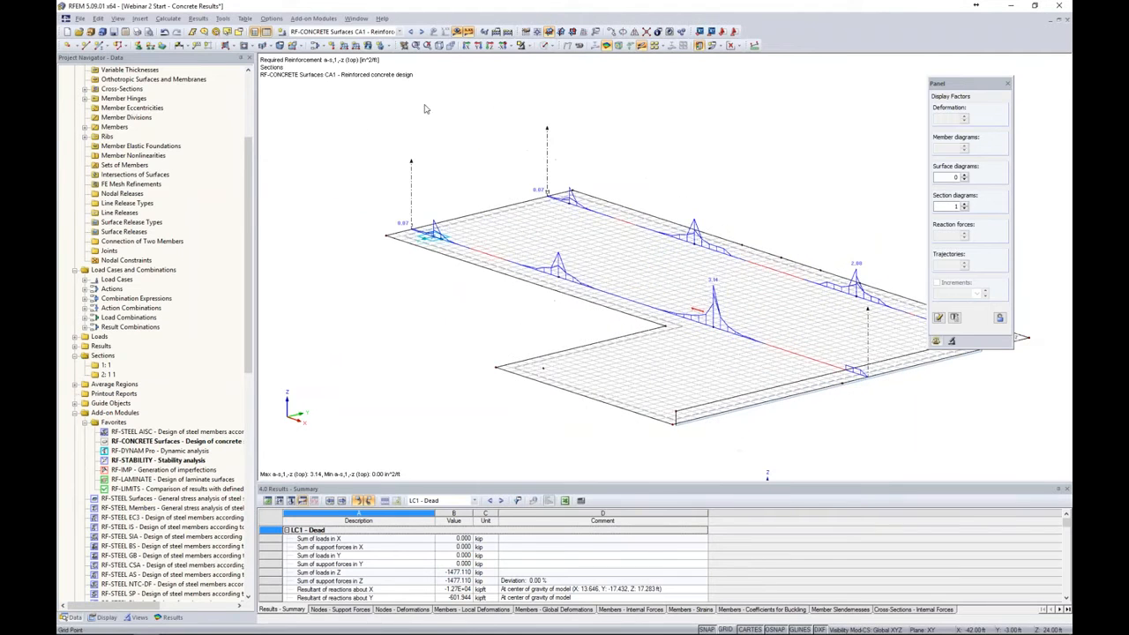
pyautogui.click(398, 31)
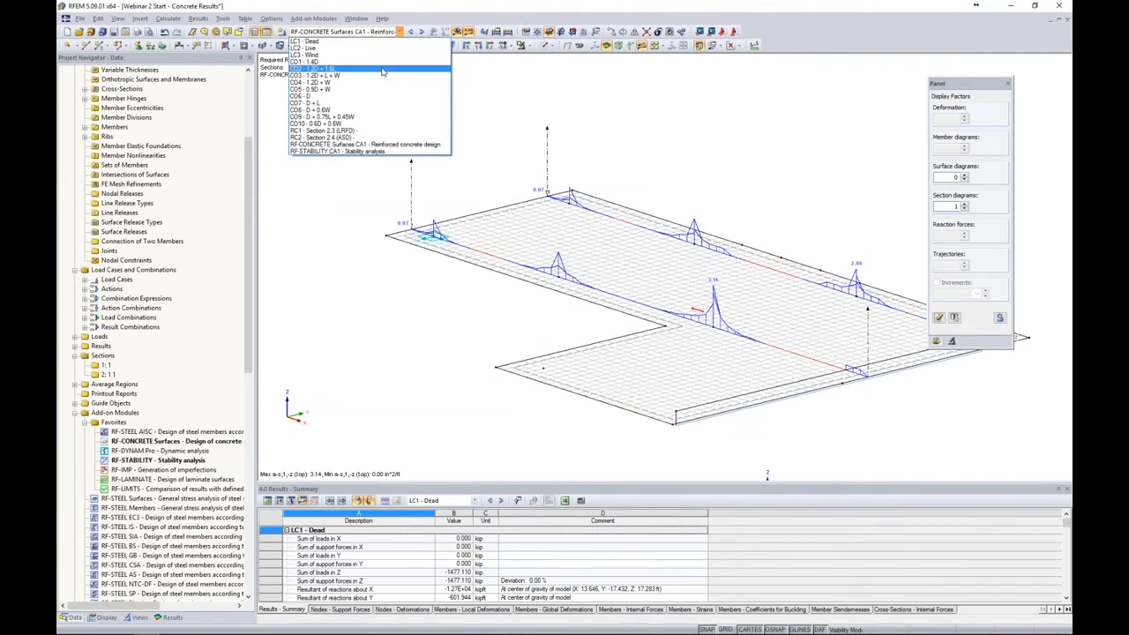
pyautogui.click(382, 71)
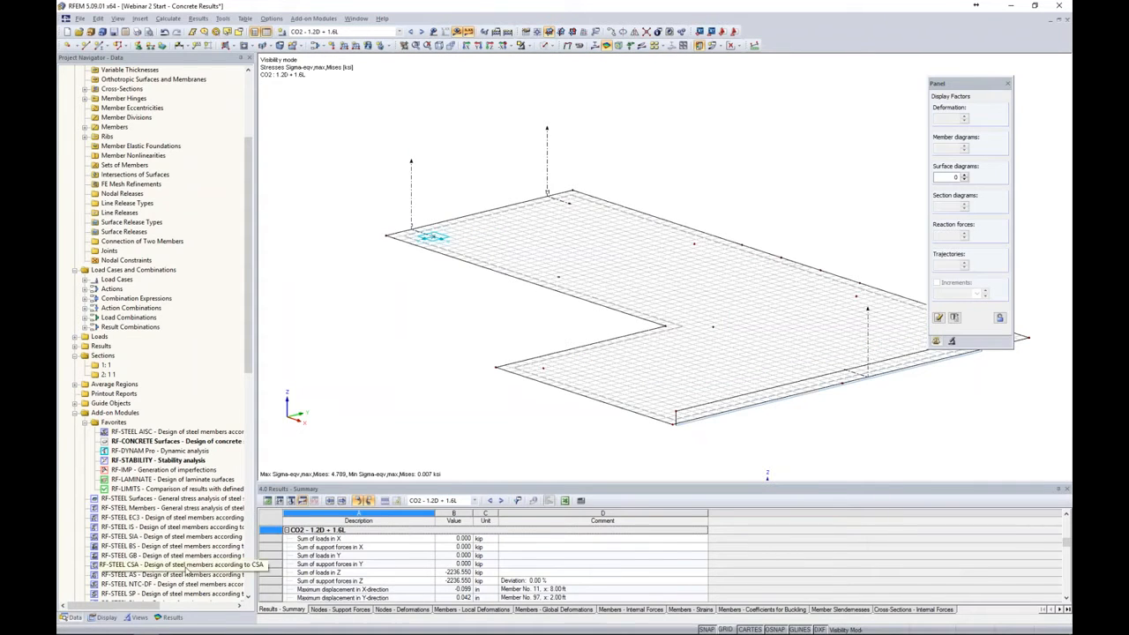
pyautogui.click(171, 617)
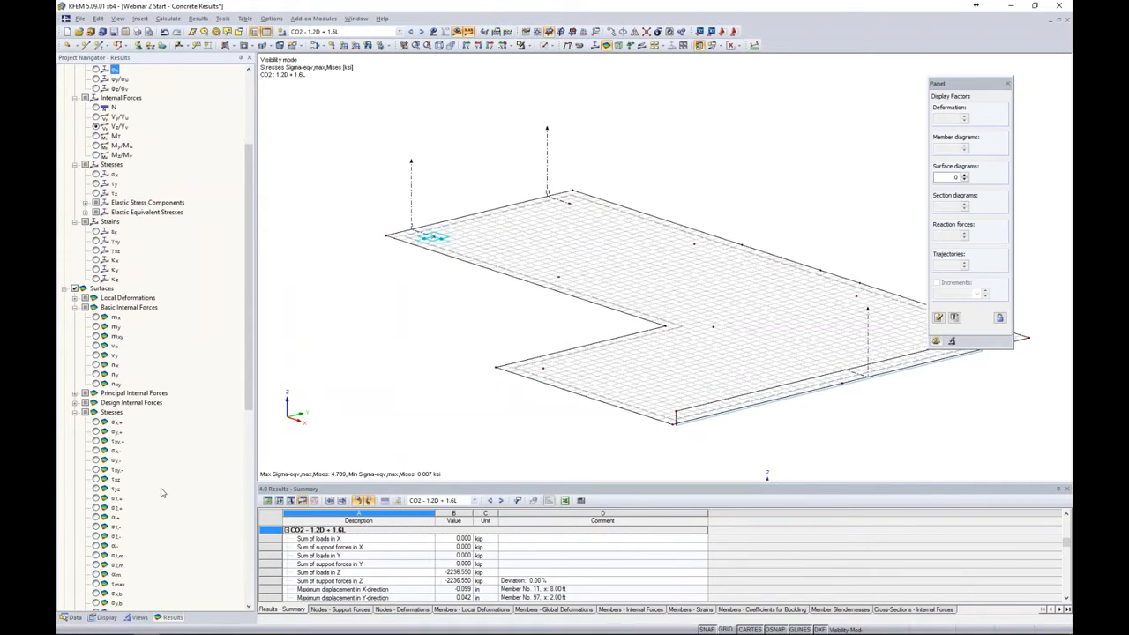
pyautogui.scroll(-14, 161, 494)
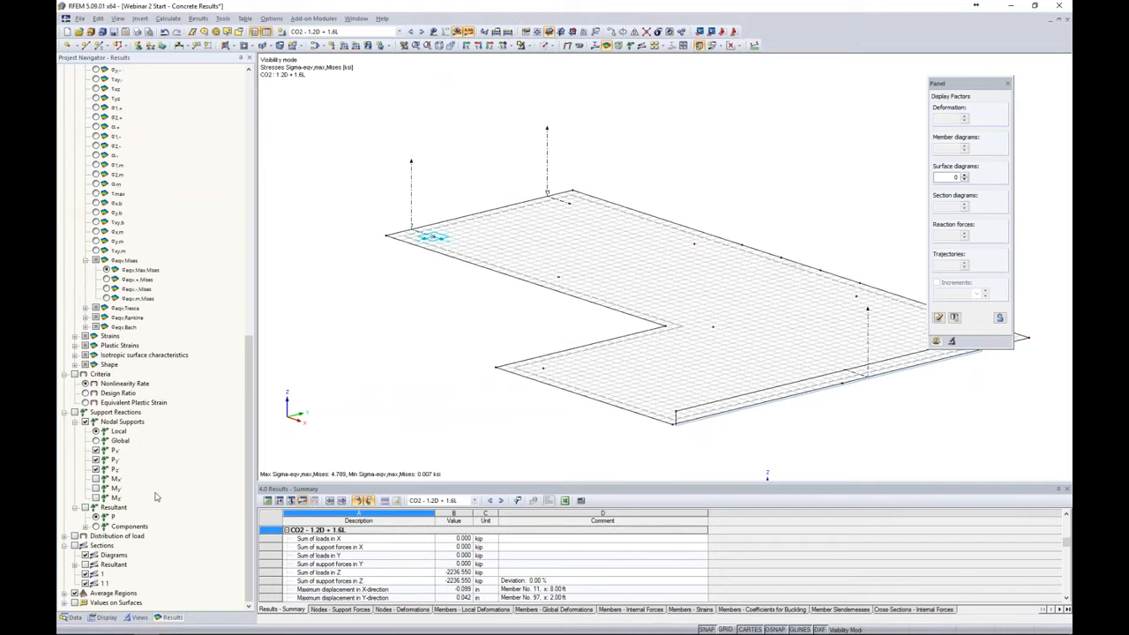
pyautogui.click(75, 546)
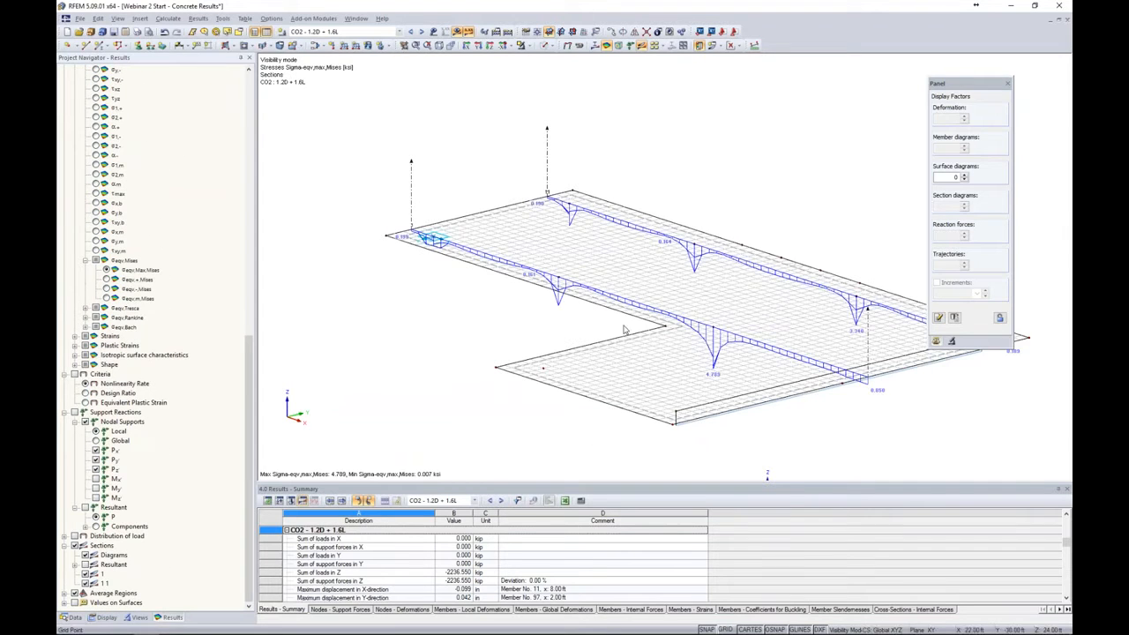
pyautogui.scroll(10, 96, 226)
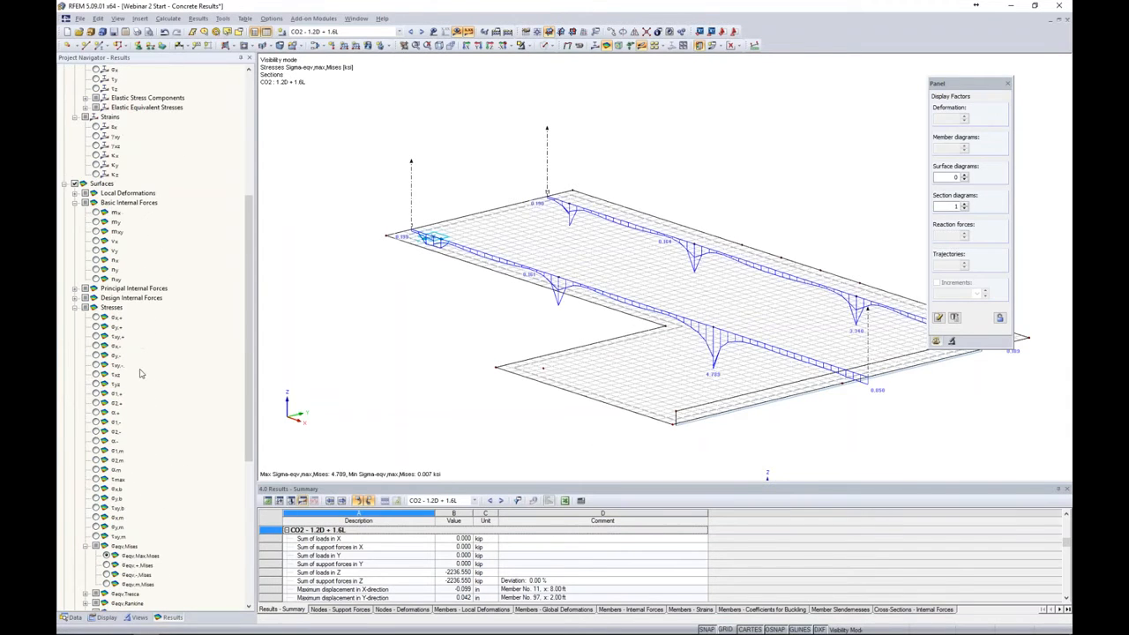
pyautogui.click(95, 213)
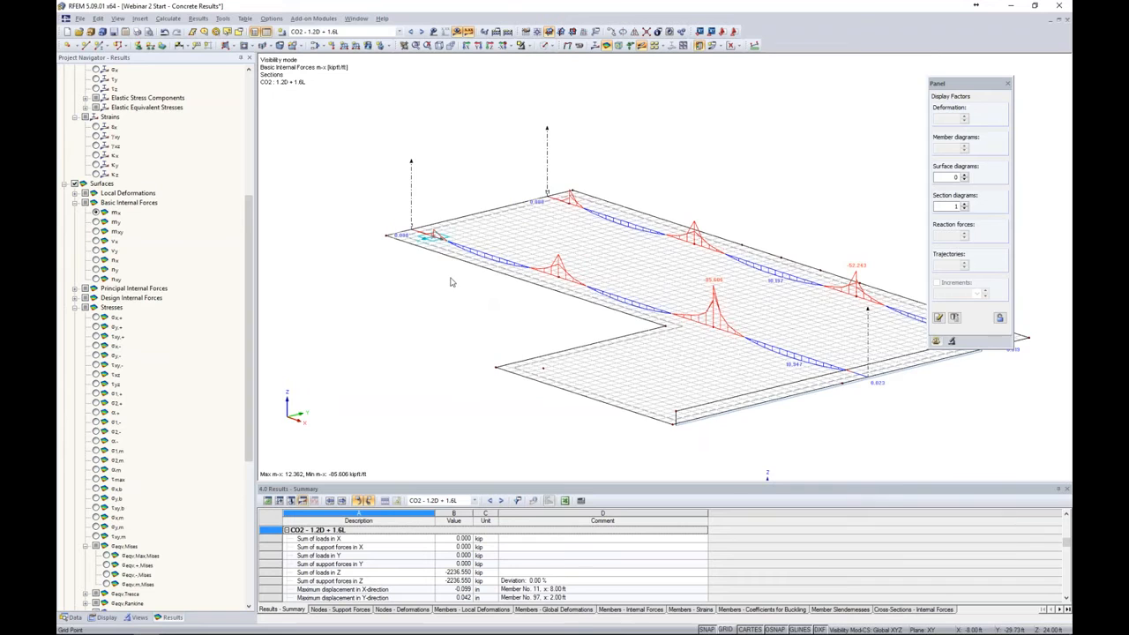
# Copy the average region to the next two column nodes along the first section, accepting deletion of the existing results.
pyautogui.scroll(3, 441, 269)
pyautogui.click(429, 254)
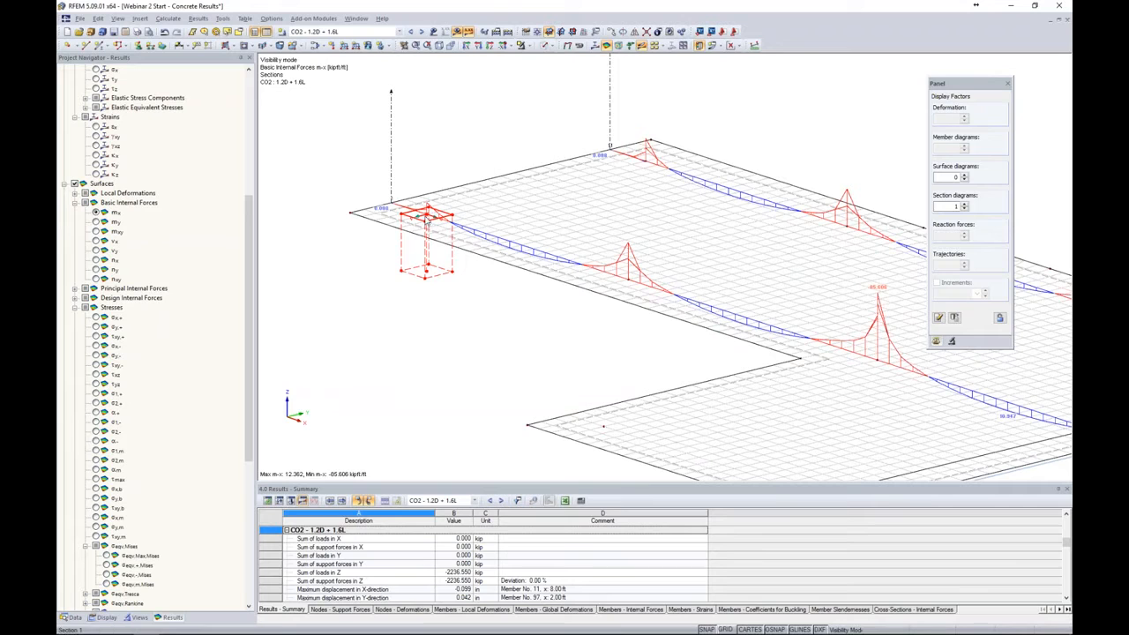
pyautogui.moveTo(427, 225); pyautogui.dragTo(629, 285)
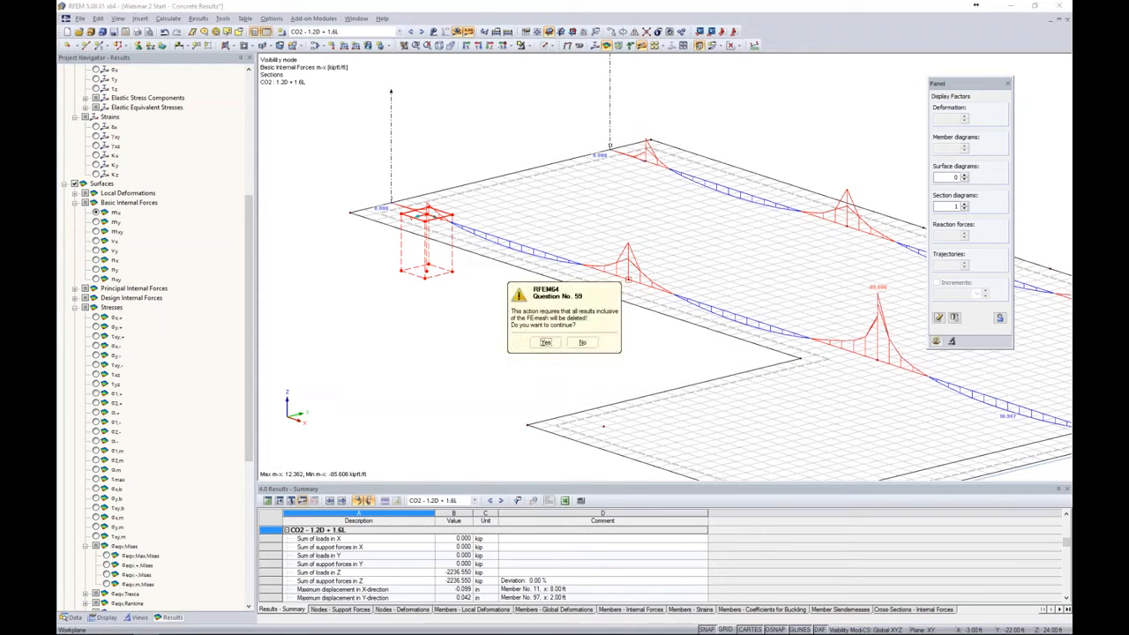
pyautogui.click(544, 346)
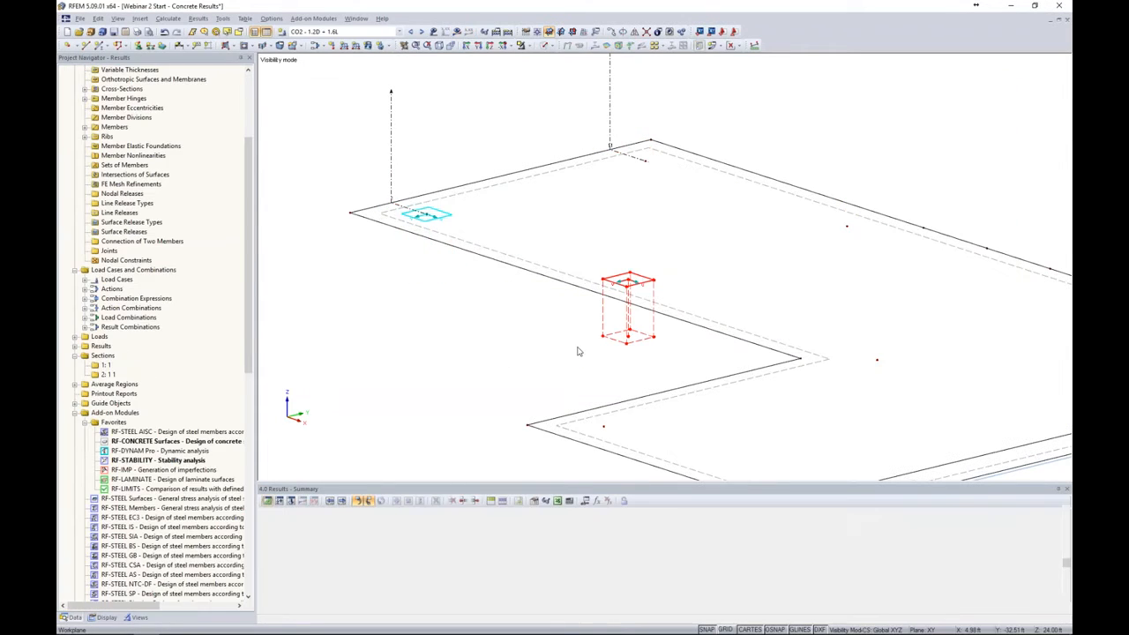
pyautogui.moveTo(512, 335); pyautogui.dragTo(343, 276, button='middle')
pyautogui.moveTo(462, 223); pyautogui.dragTo(708, 314)
# Recalculate the CO2 - 1.2D + 1.6L results and the RF-CONCRETE Surfaces CA1 reinforced concrete design.
pyautogui.click(456, 32)
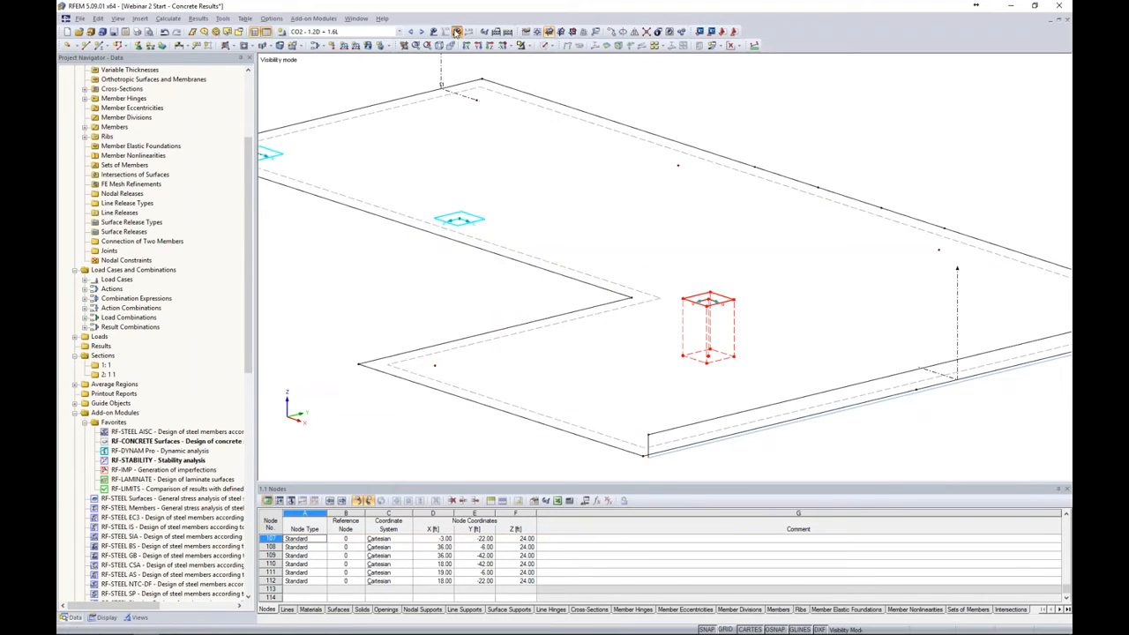
pyautogui.click(544, 346)
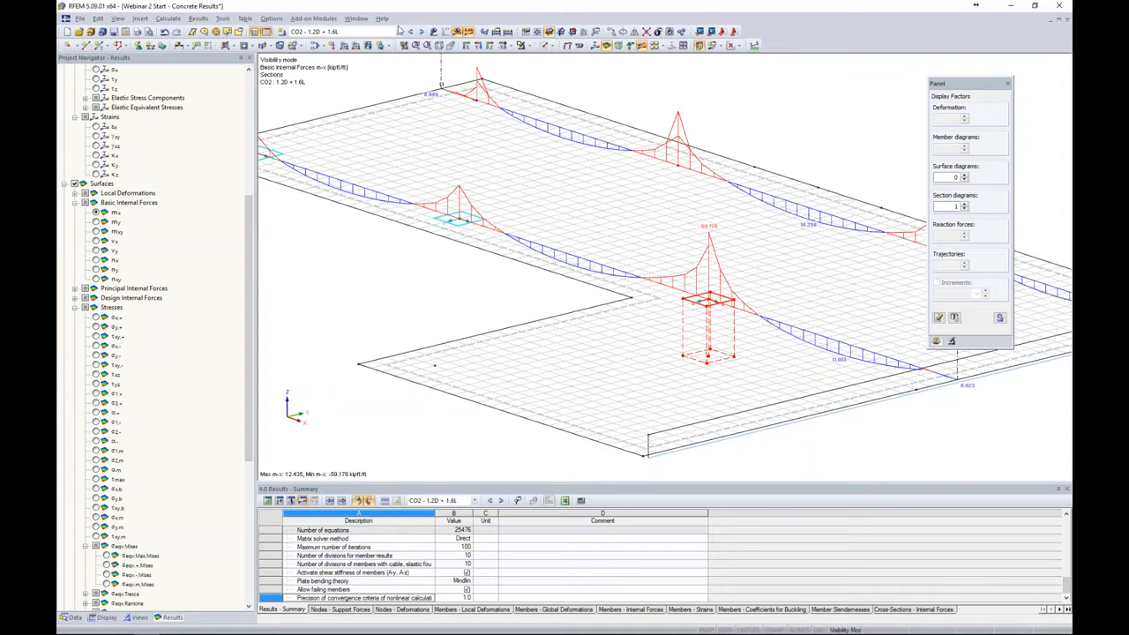
pyautogui.click(399, 31)
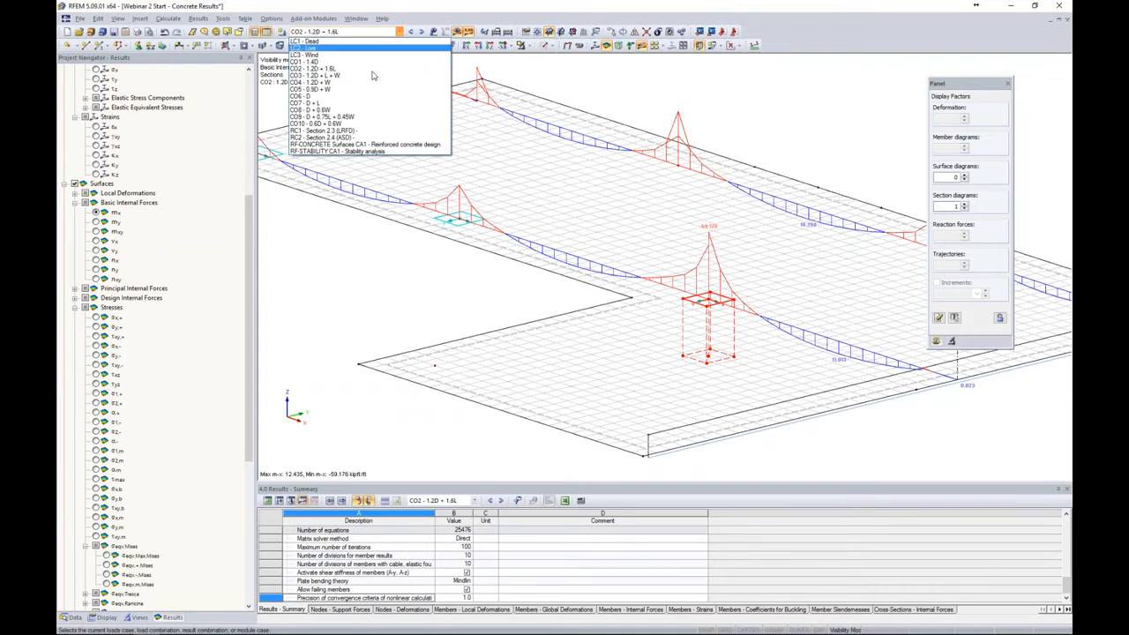
pyautogui.click(362, 144)
pyautogui.click(458, 33)
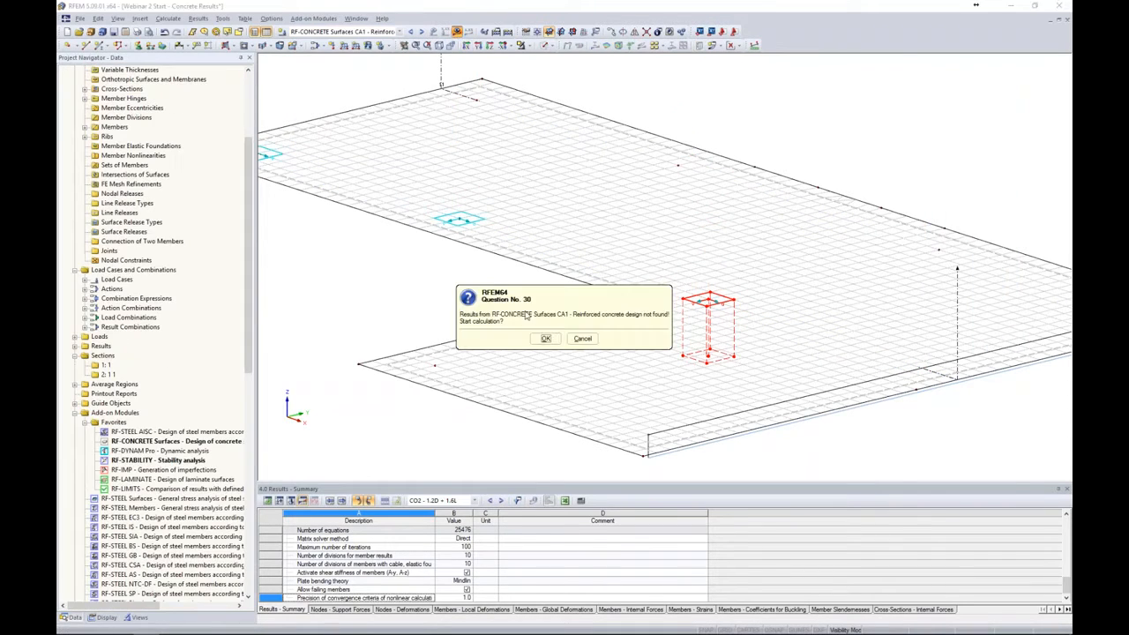
pyautogui.click(543, 340)
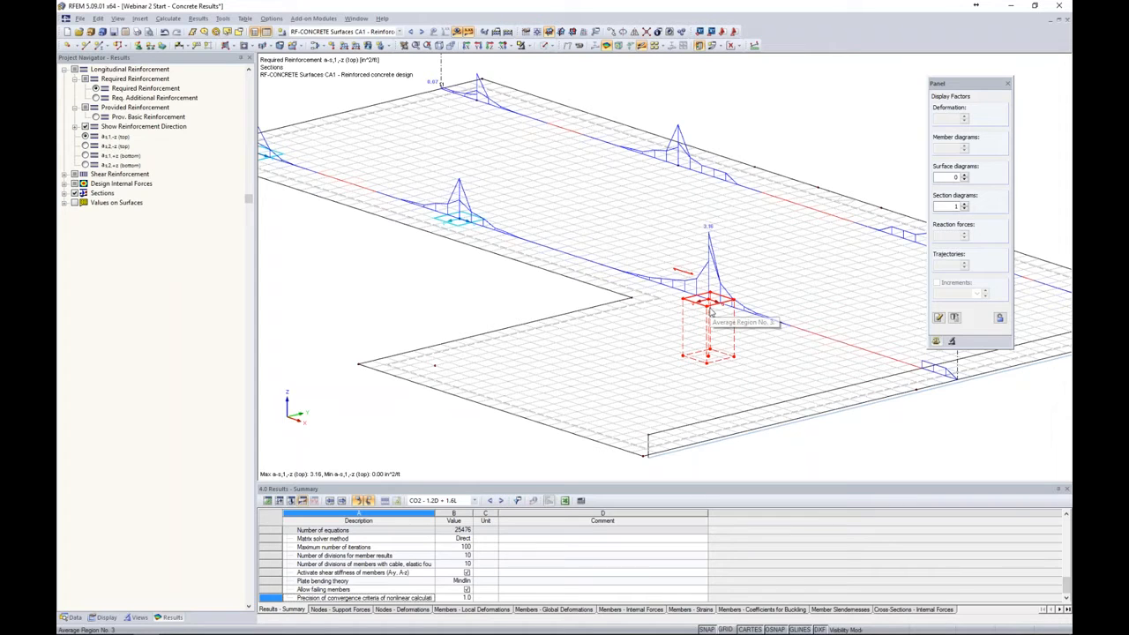
# In the RF-CONCRETE Surfaces details, apply the averaged internal forces in the defined average regions for the ULS and analytic SLS calculation.
pyautogui.click(76, 618)
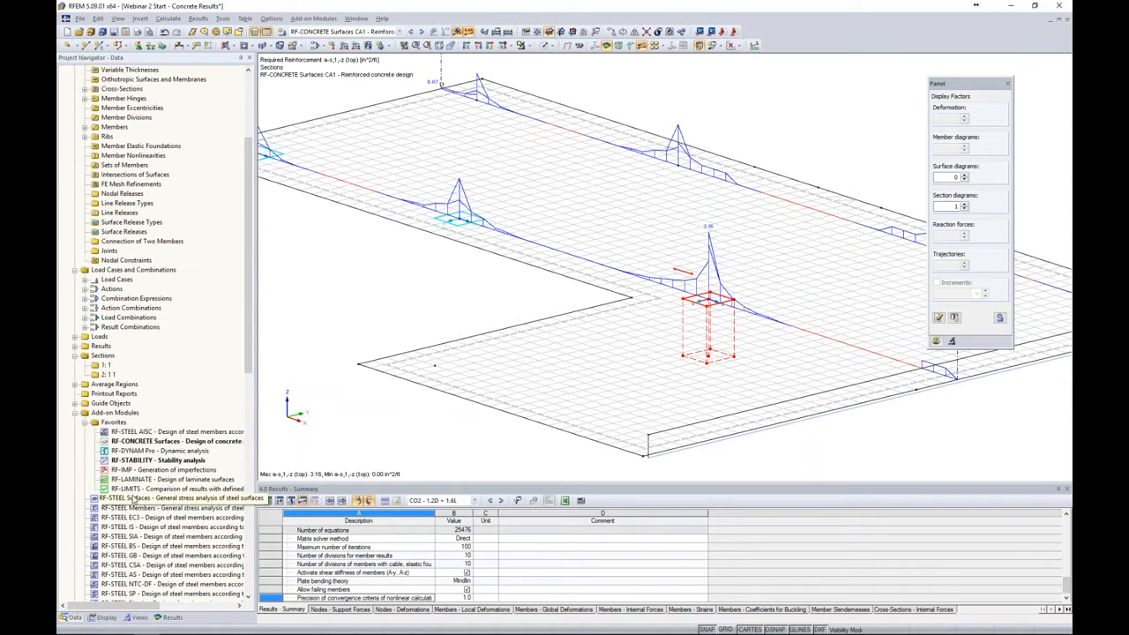
pyautogui.doubleClick(143, 444)
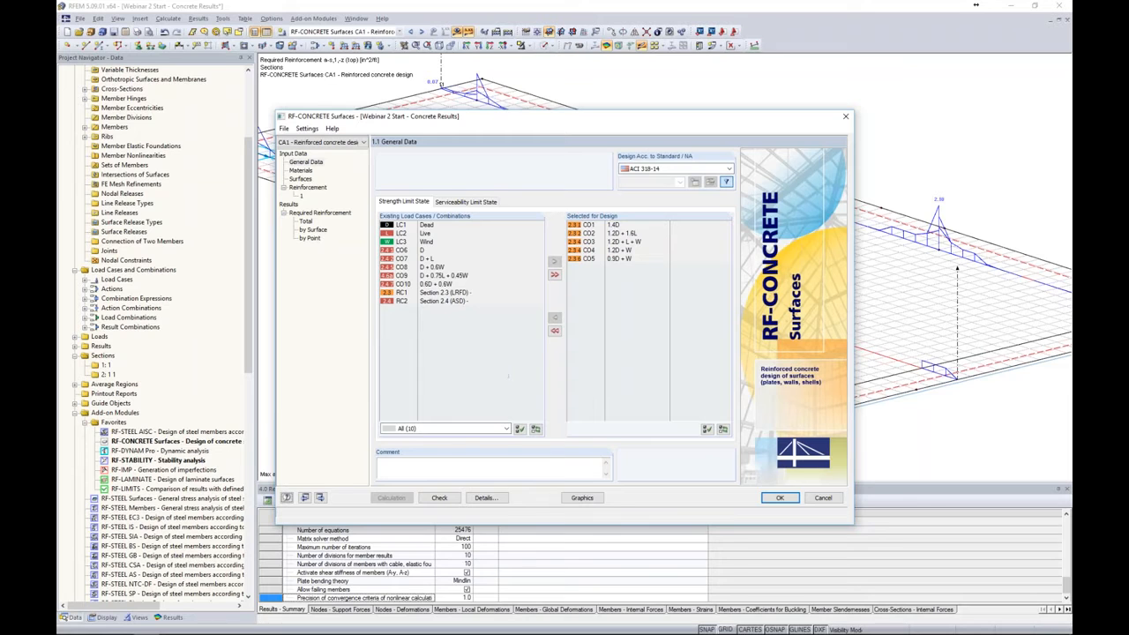
pyautogui.click(486, 497)
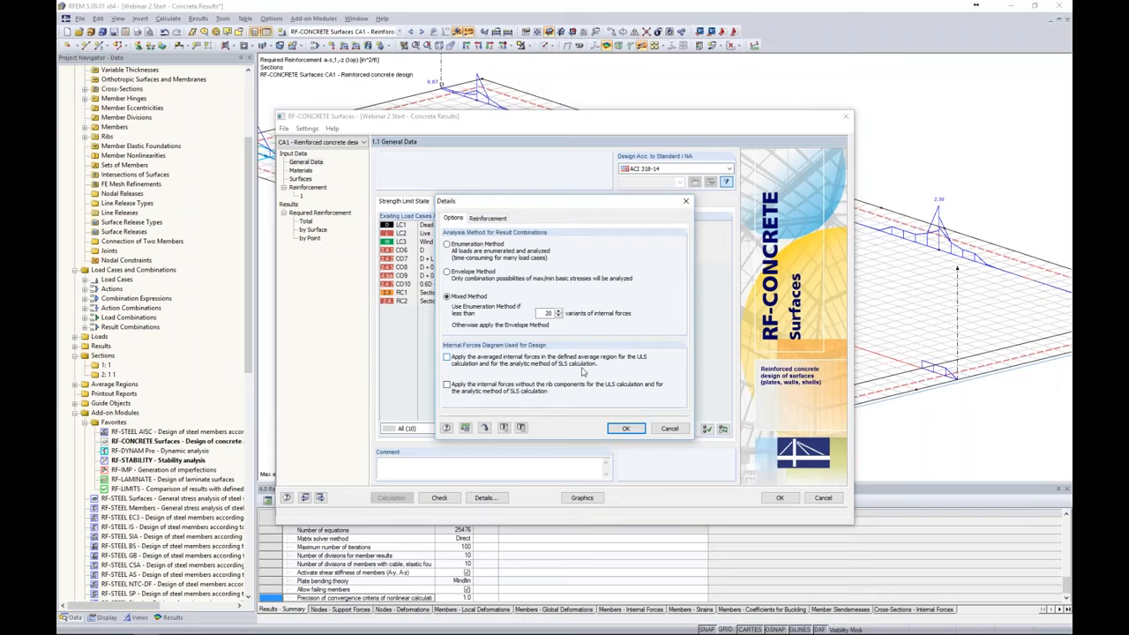
pyautogui.click(447, 358)
pyautogui.click(633, 428)
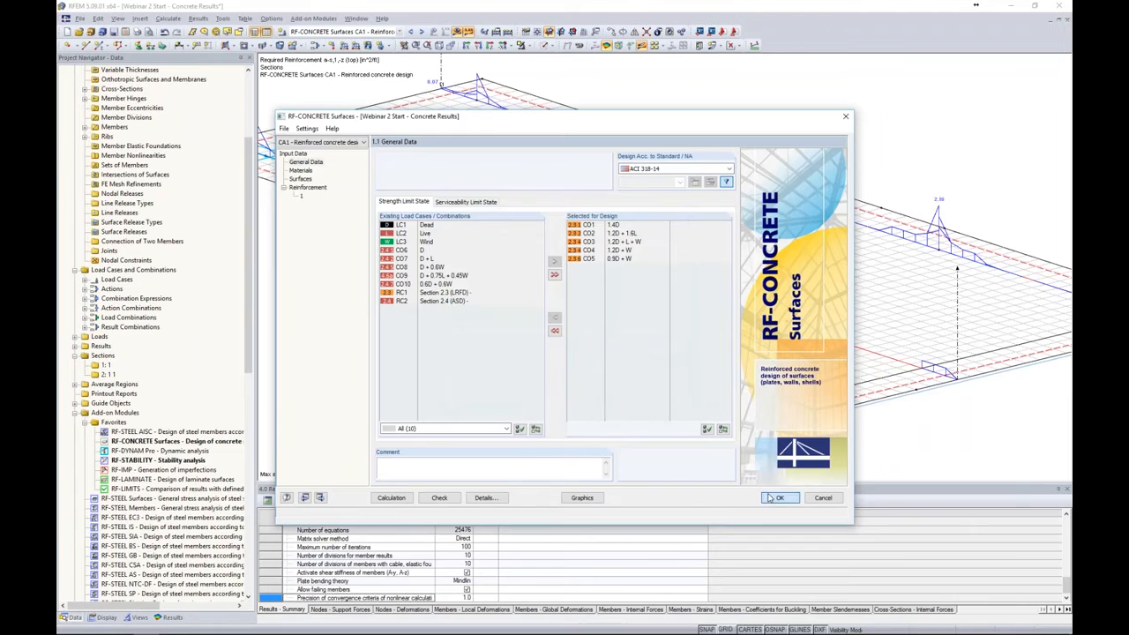
pyautogui.click(776, 498)
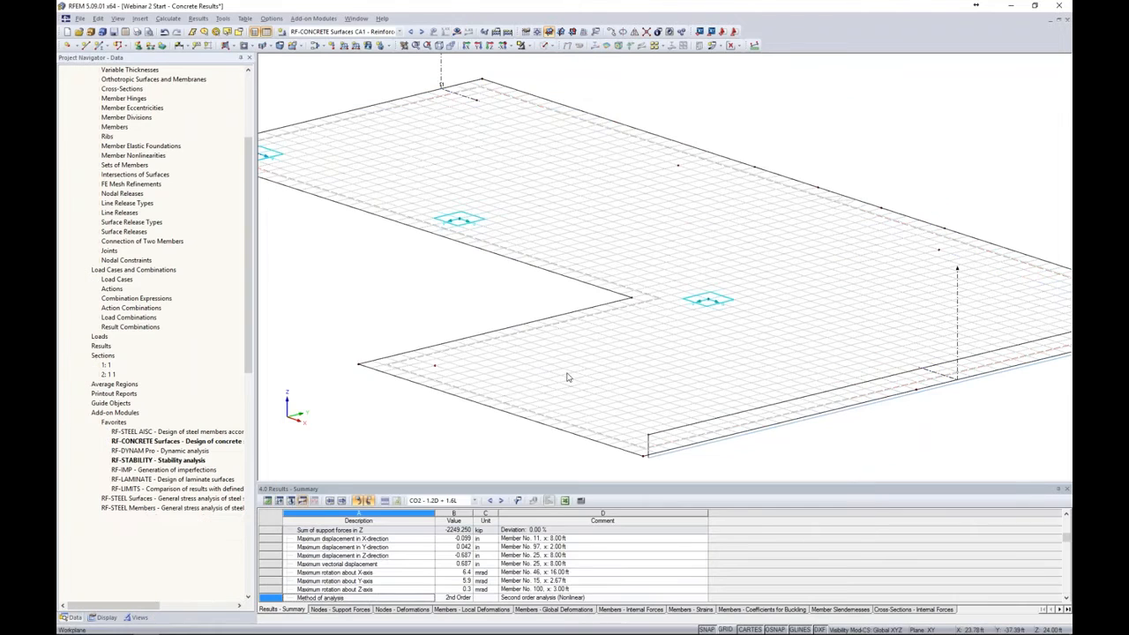
# Rerun the RF-CONCRETE Surfaces design and examine the required top reinforcement peaks along both sections of the slab.
pyautogui.click(457, 32)
pyautogui.press('Return')
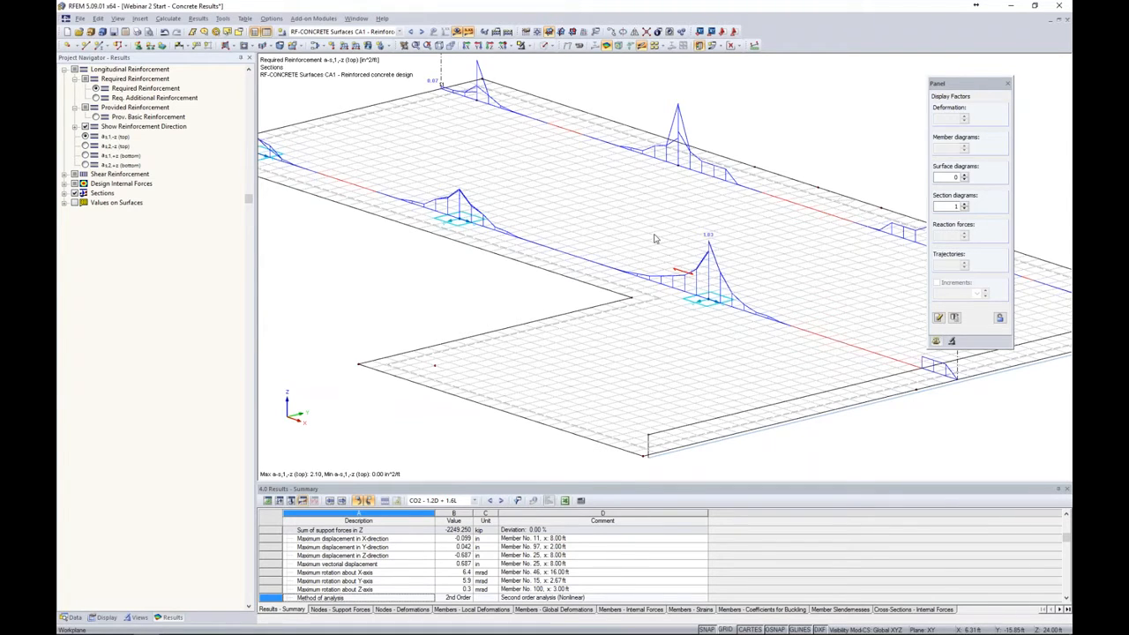
pyautogui.scroll(-6, 655, 238)
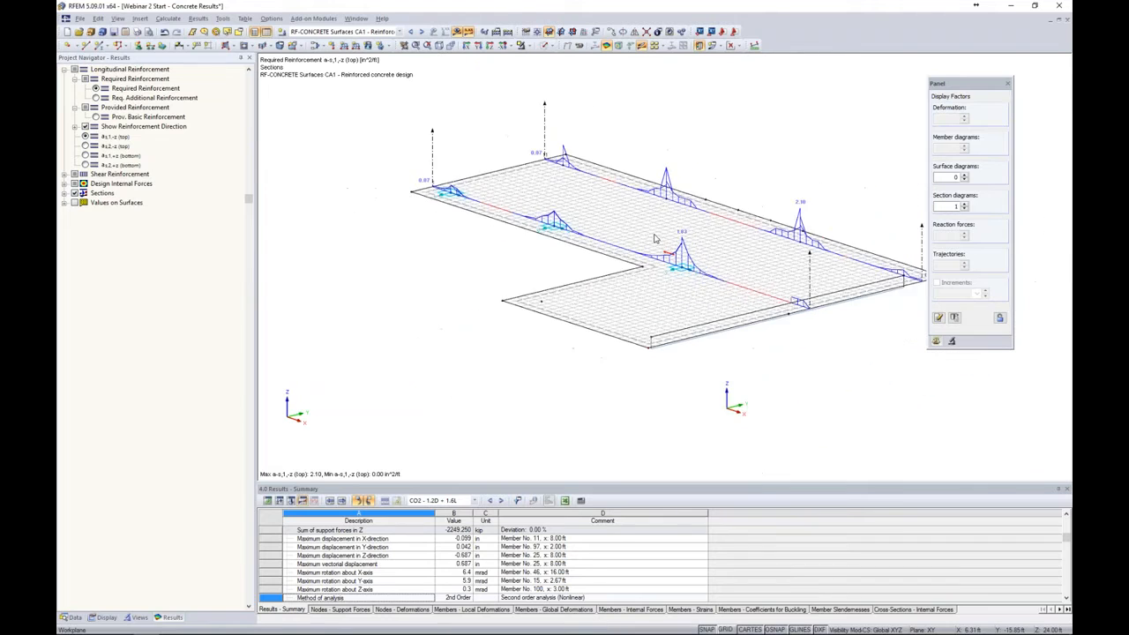
pyautogui.moveTo(796, 333); pyautogui.dragTo(734, 323, button='middle')
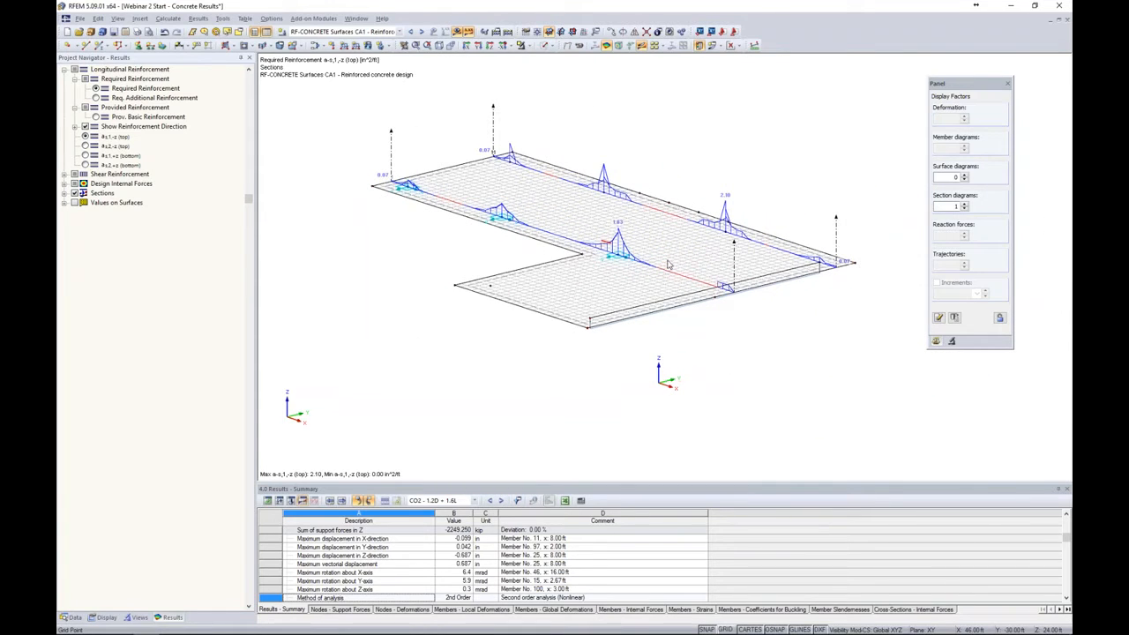
# Hide the results and cancel the visibility mode to show the whole building as a solid transparent model.
pyautogui.click(456, 31)
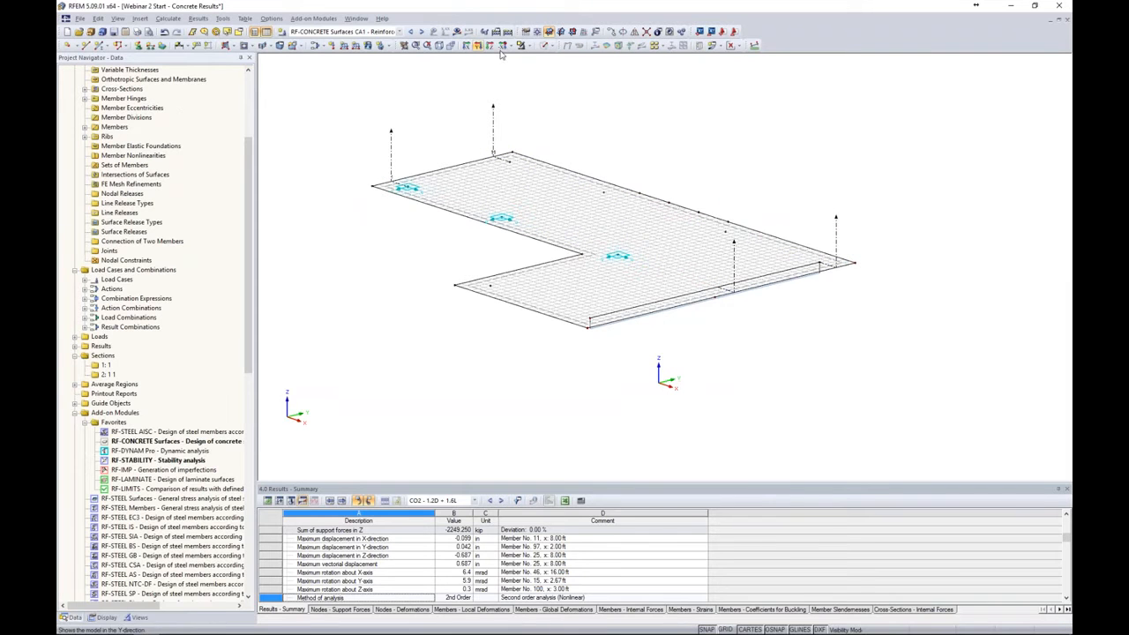
pyautogui.click(527, 46)
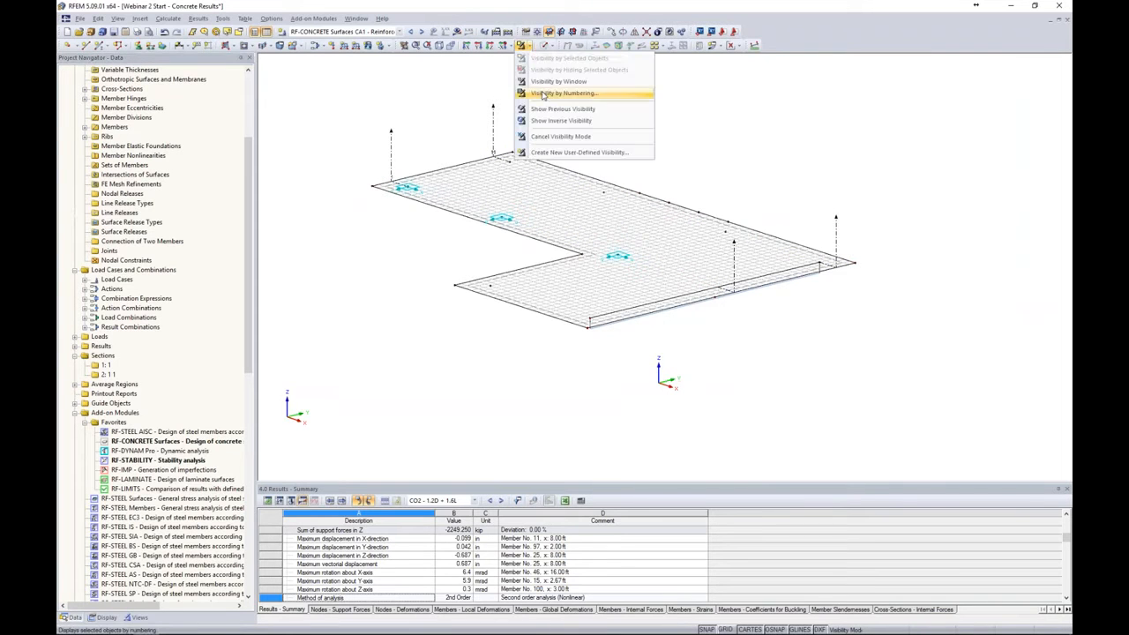
pyautogui.click(649, 137)
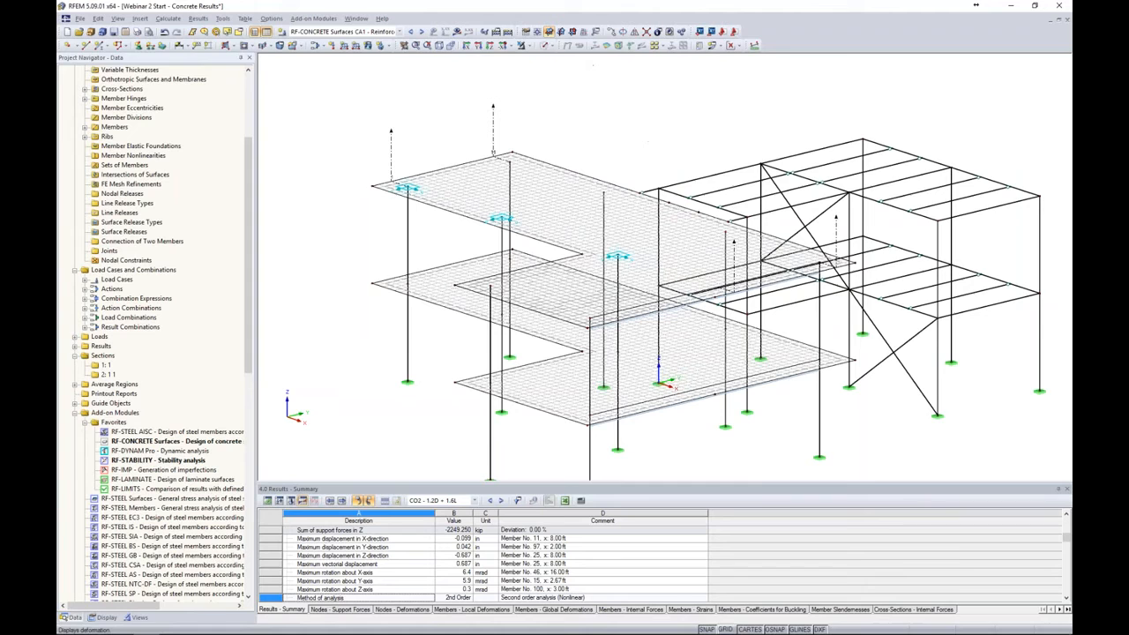
pyautogui.click(552, 46)
pyautogui.click(563, 84)
# Inspect the rib settings of the concrete member along the top slab's edge, including its alignment and integration widths, without changing them.
pyautogui.moveTo(672, 138); pyautogui.dragTo(904, 86, button='middle')
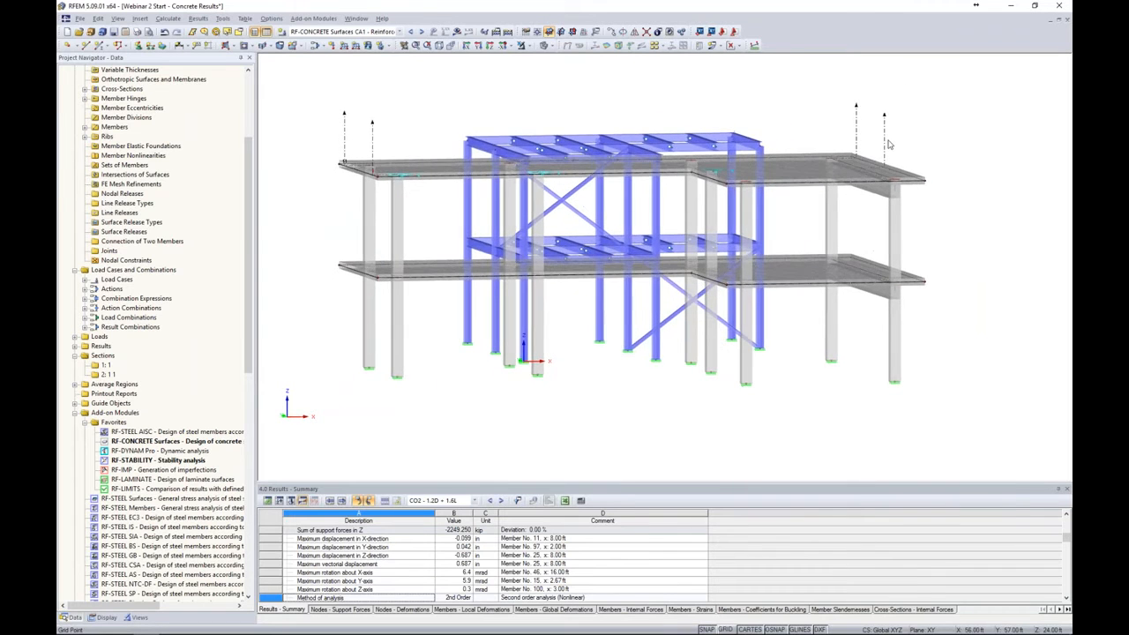
pyautogui.keyDown('ctrl'); pyautogui.moveTo(877, 206); pyautogui.dragTo(615, 222, button='middle'); pyautogui.keyUp('ctrl')
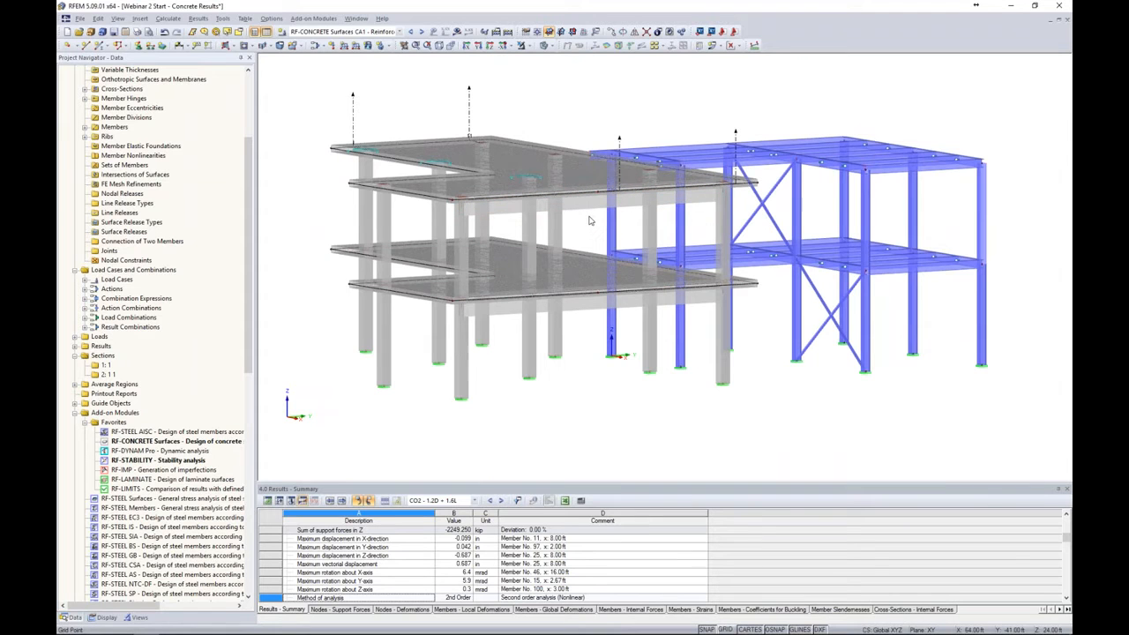
pyautogui.keyDown('ctrl'); pyautogui.moveTo(589, 265); pyautogui.dragTo(630, 298, button='middle'); pyautogui.keyUp('ctrl')
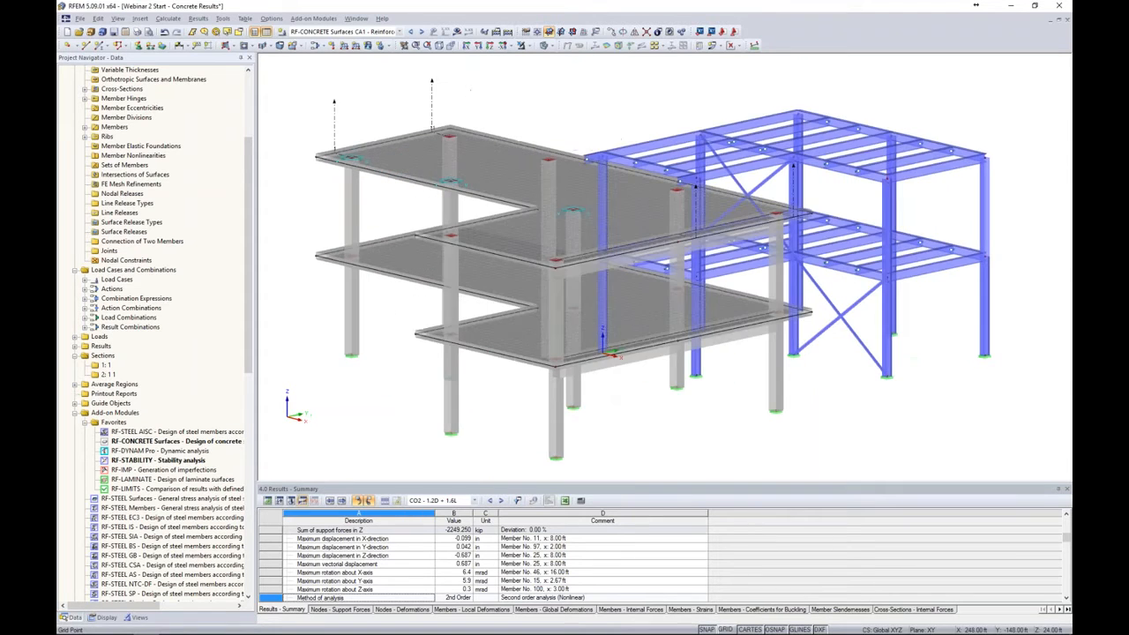
pyautogui.doubleClick(640, 265)
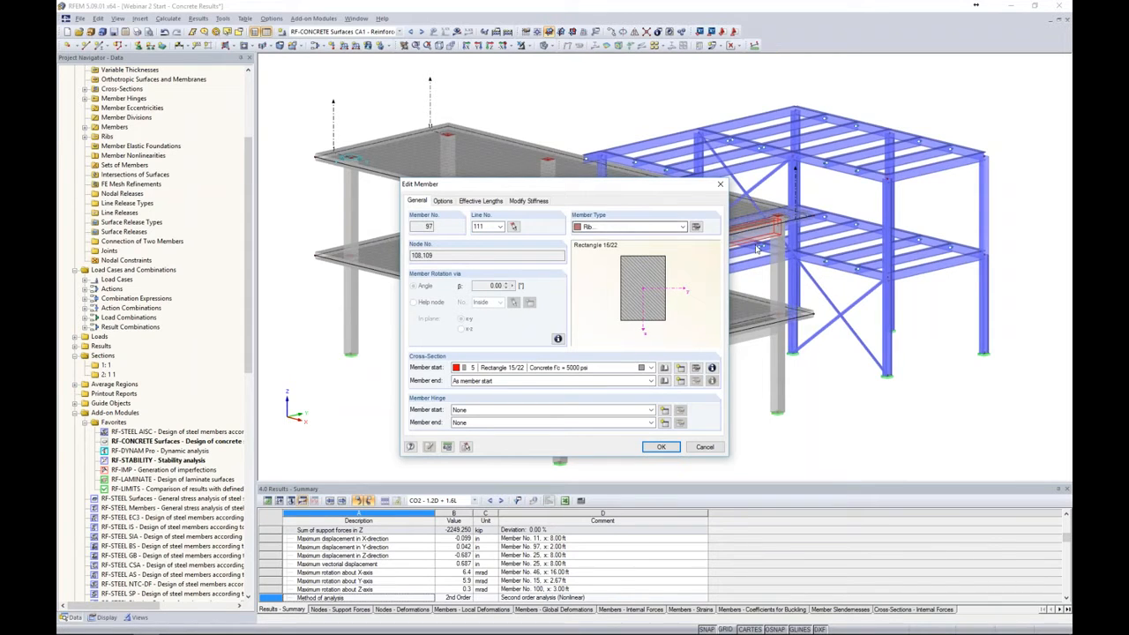
pyautogui.click(697, 228)
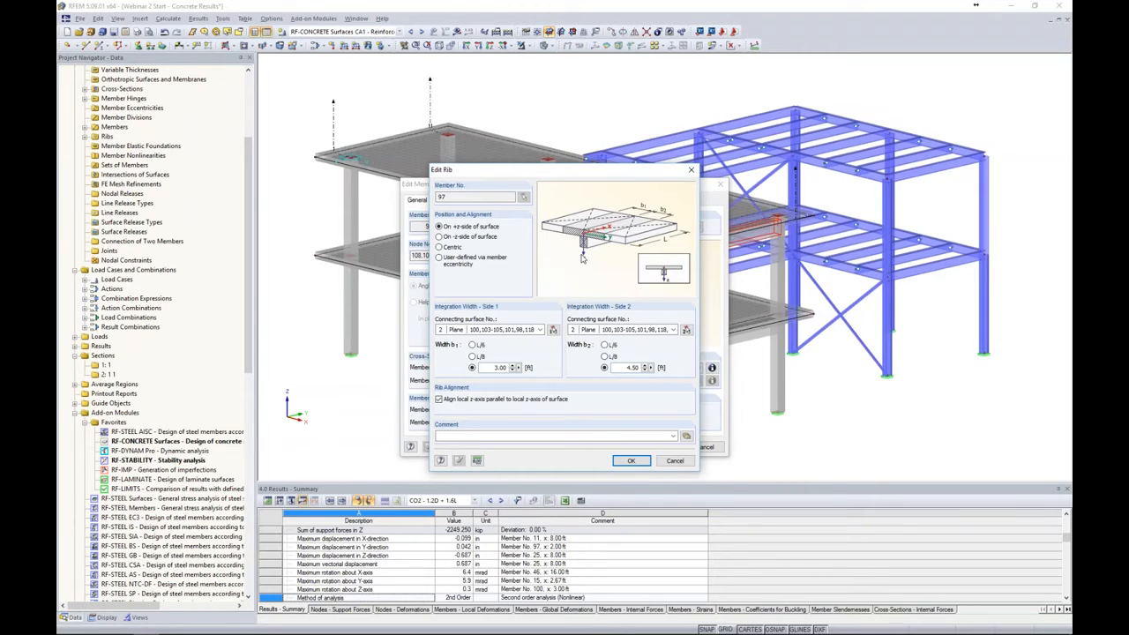
pyautogui.click(675, 461)
# Change the top slab's edge member from Rib to Beam type and accept deleting the existing results.
pyautogui.click(593, 226)
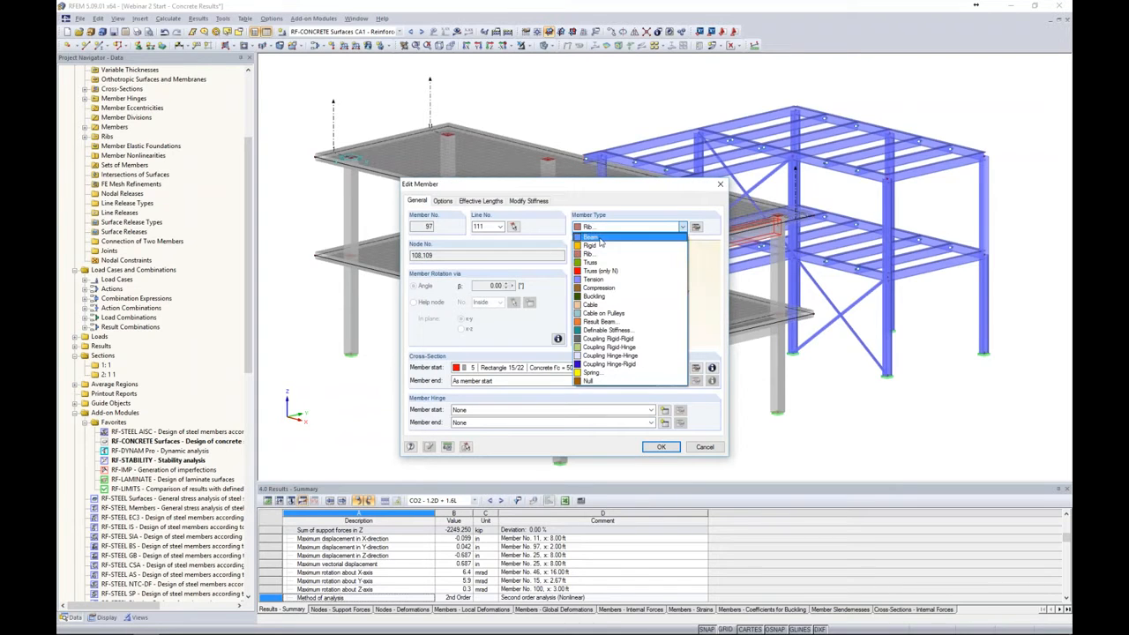
pyautogui.click(600, 237)
pyautogui.moveTo(597, 190); pyautogui.dragTo(388, 159)
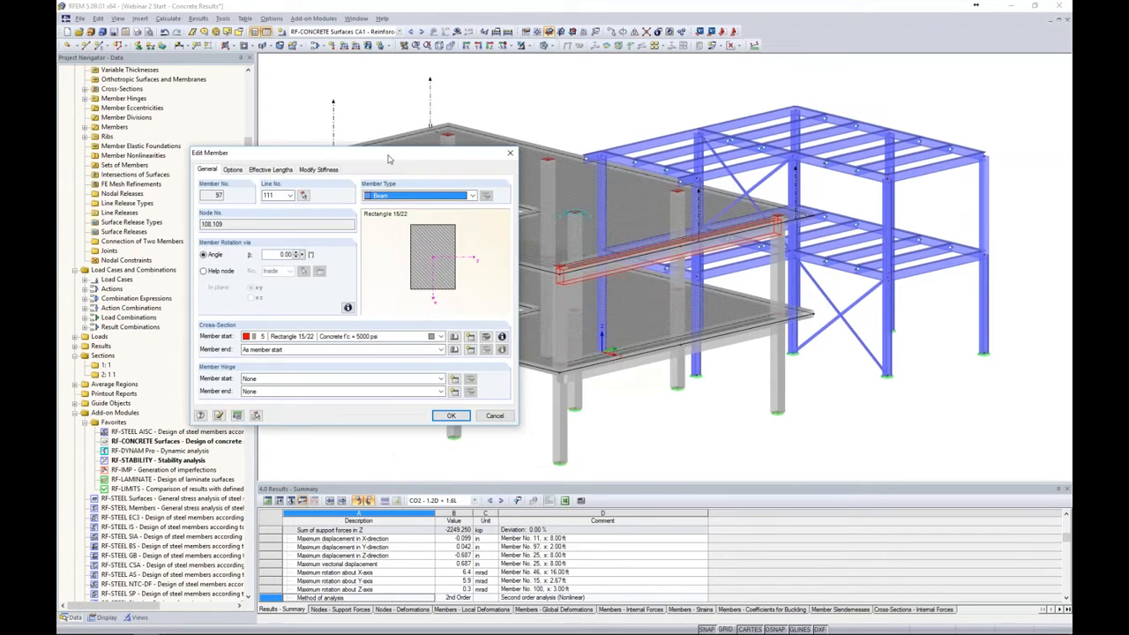
pyautogui.click(450, 416)
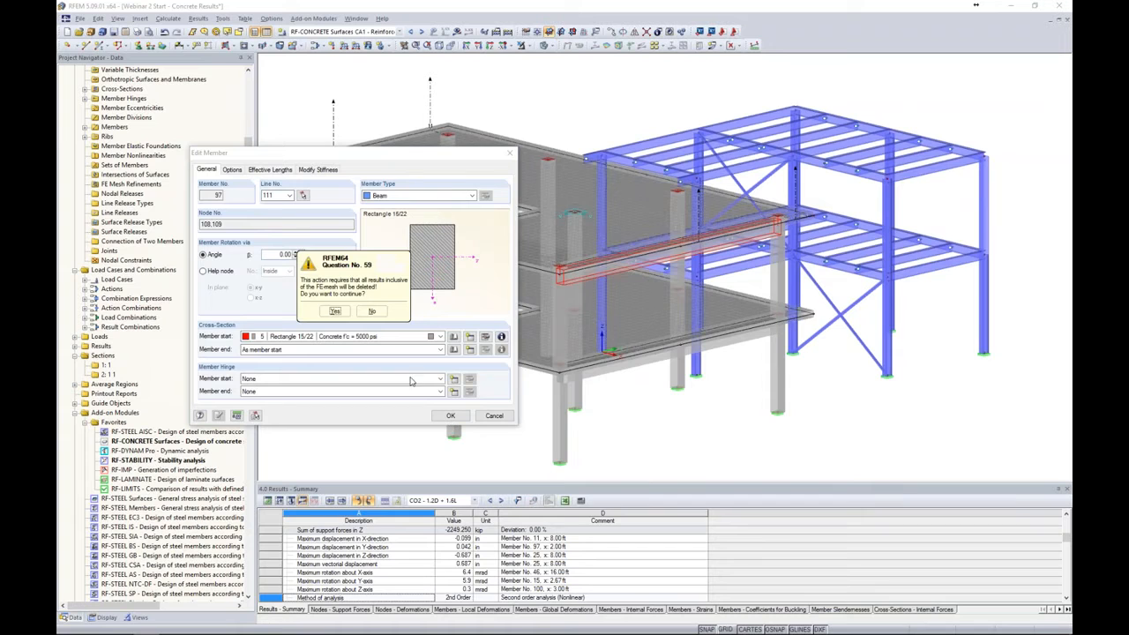
pyautogui.click(346, 319)
# Check how the edge beam sits relative to the top slab and start a new member eccentricity for it.
pyautogui.keyDown('ctrl'); pyautogui.moveTo(554, 377); pyautogui.dragTo(747, 333, button='middle'); pyautogui.keyUp('ctrl')
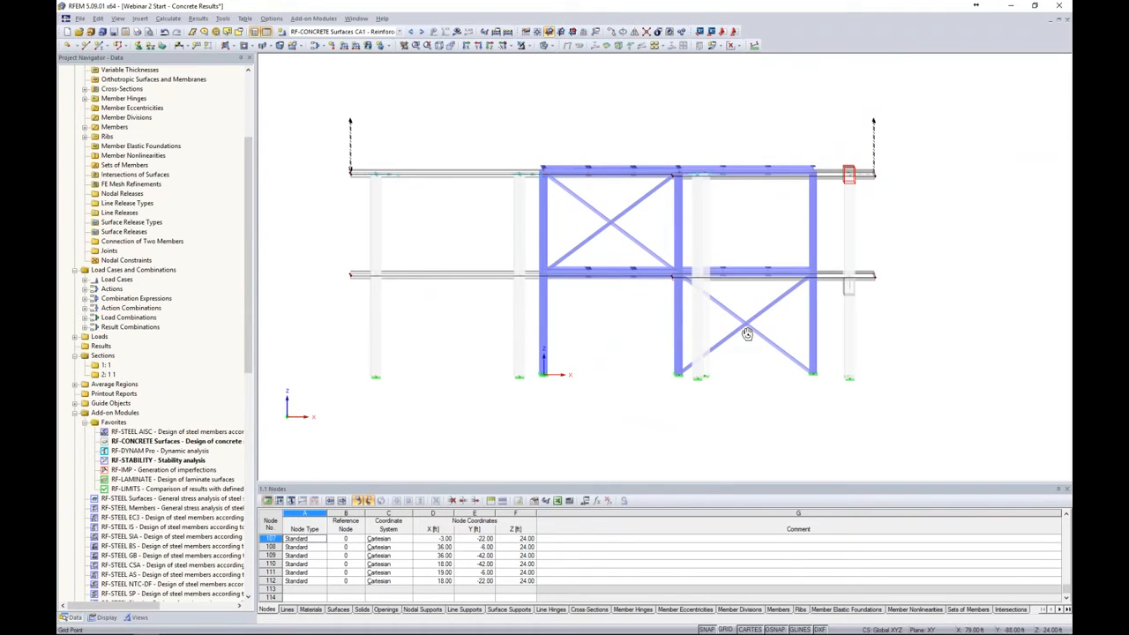
pyautogui.scroll(5, 849, 176)
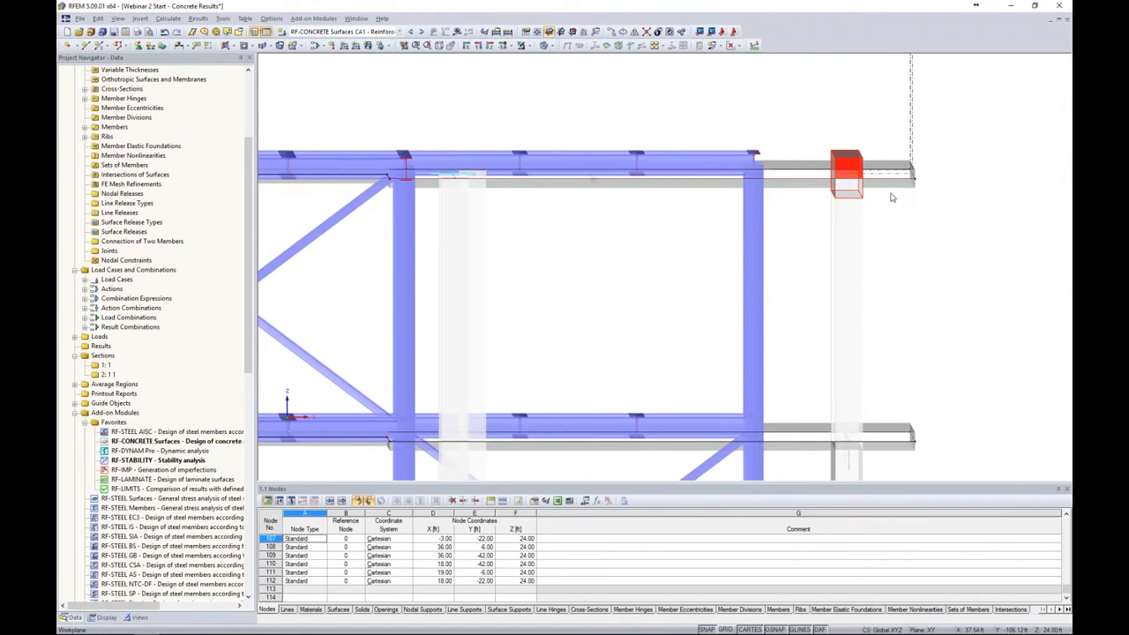
pyautogui.scroll(-4, 894, 182)
pyautogui.moveTo(935, 237); pyautogui.dragTo(567, 253, button='middle')
pyautogui.click(361, 203)
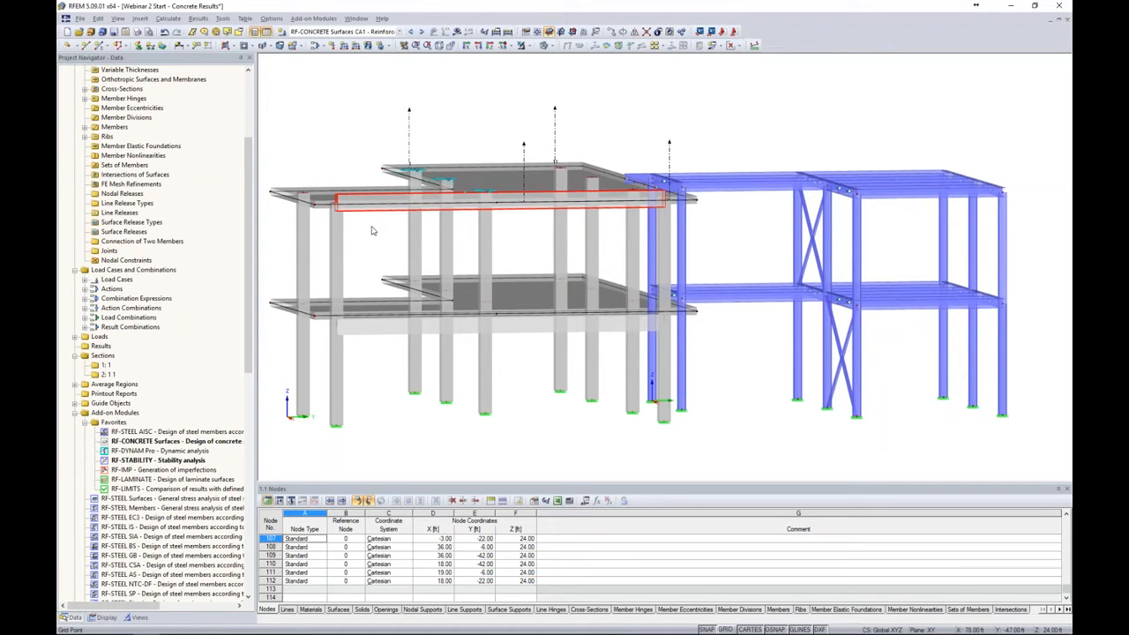
pyautogui.keyDown('ctrl'); pyautogui.moveTo(380, 231); pyautogui.dragTo(385, 235, button='middle'); pyautogui.keyUp('ctrl')
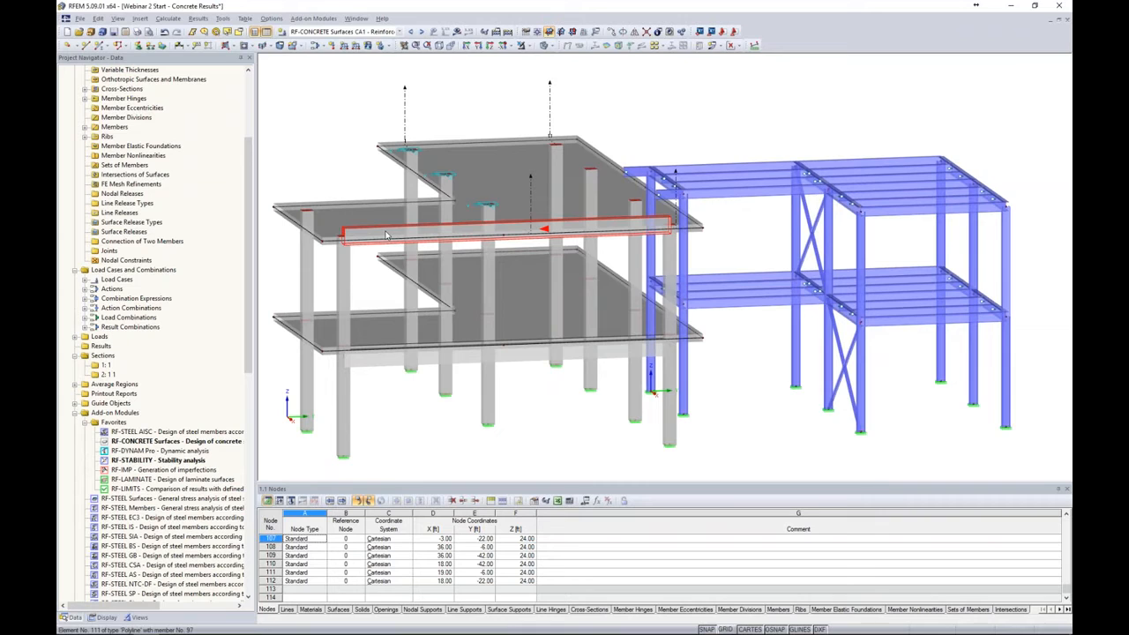
pyautogui.doubleClick(386, 234)
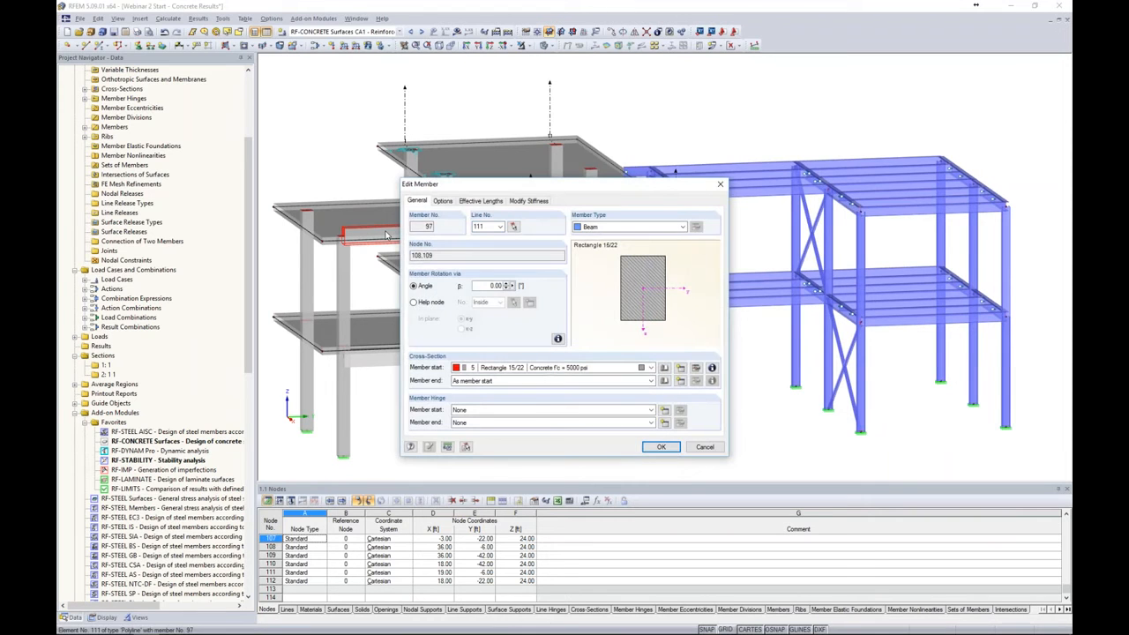
pyautogui.click(443, 201)
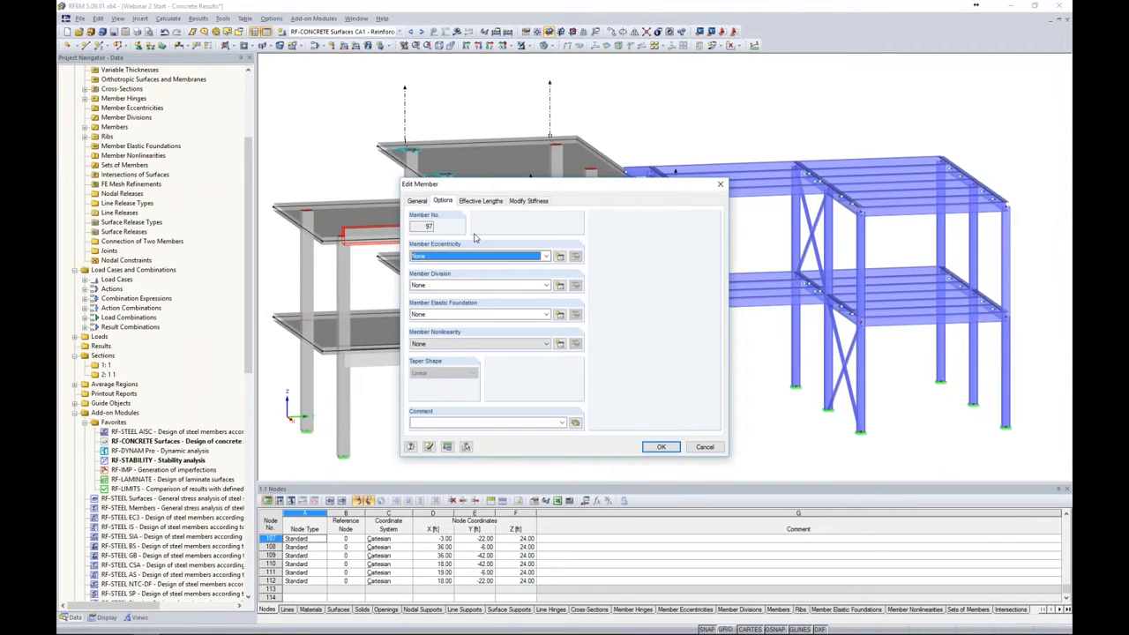
pyautogui.click(561, 257)
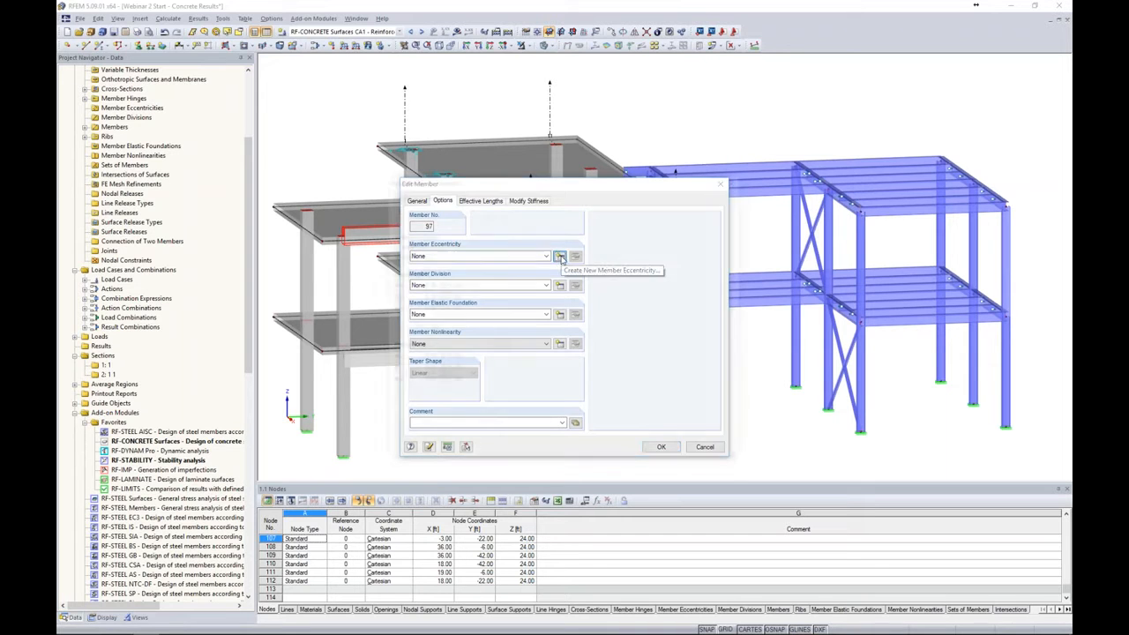
pyautogui.moveTo(576, 181); pyautogui.dragTo(597, 152)
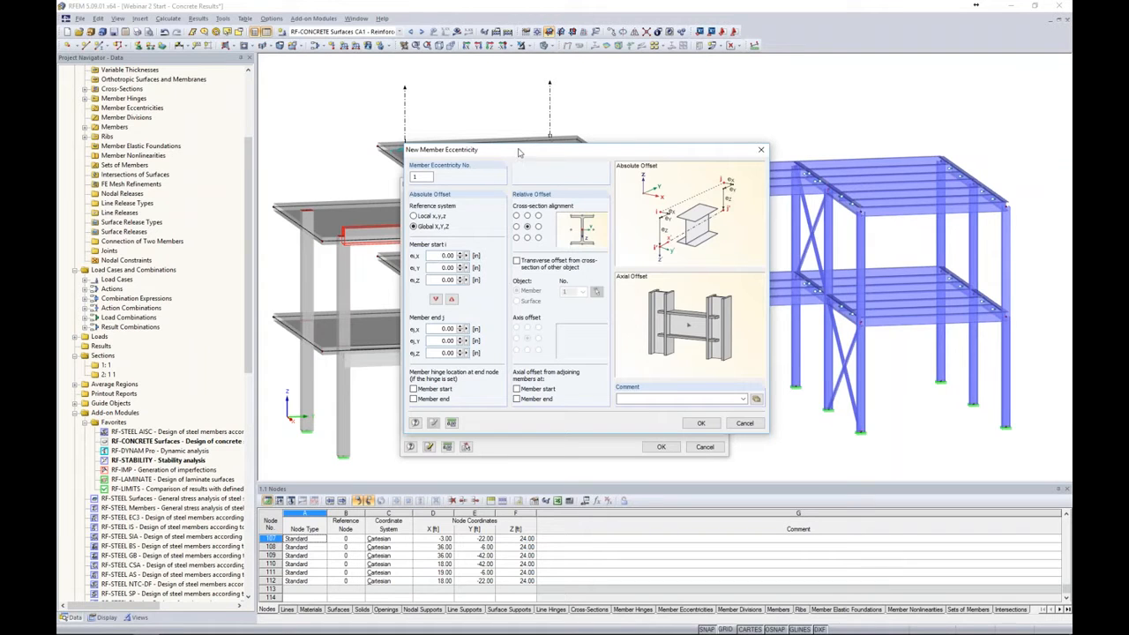
pyautogui.moveTo(507, 152); pyautogui.dragTo(582, 150)
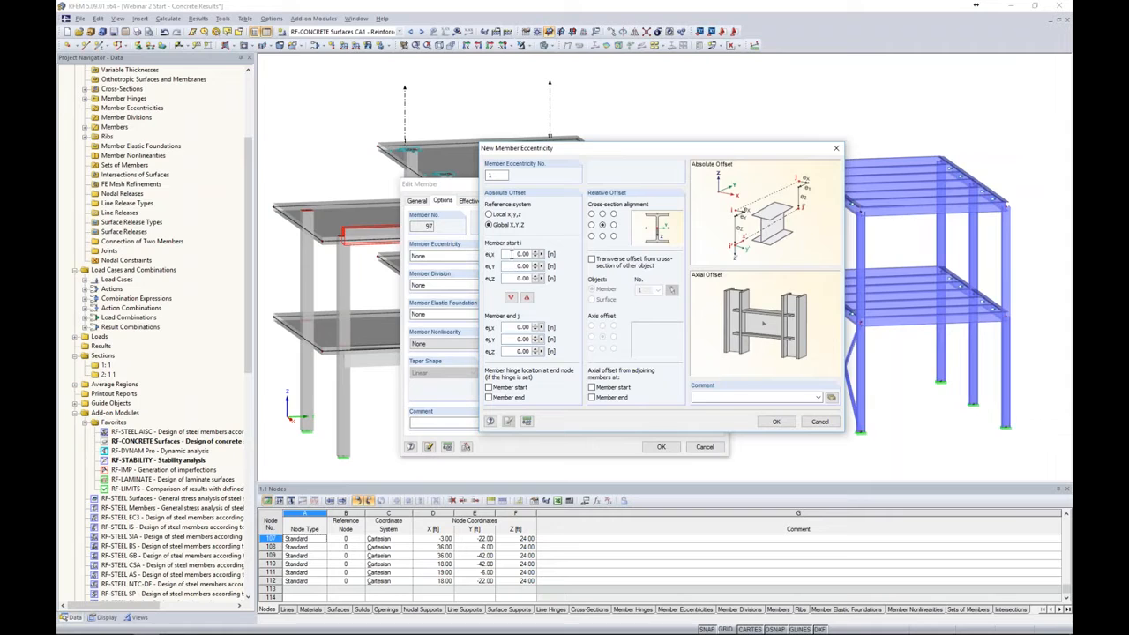
pyautogui.moveTo(586, 152); pyautogui.dragTo(501, 159)
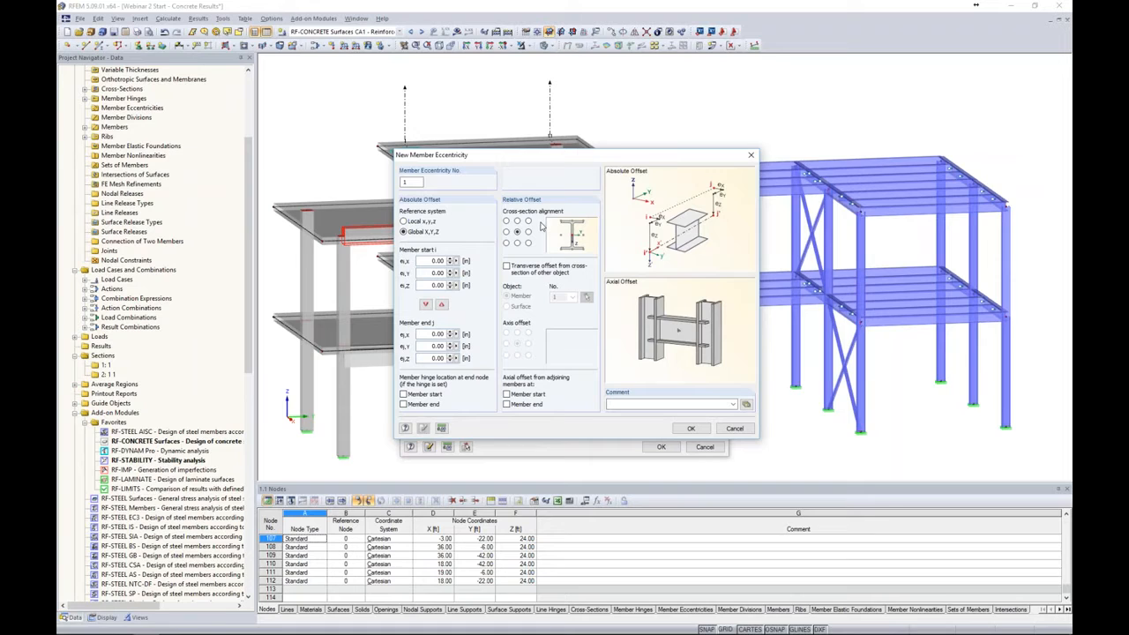
# Set the eccentricity's cross-section alignment to top middle and enable a transverse offset from the cross-section of a surface.
pyautogui.click(507, 222)
pyautogui.click(528, 221)
pyautogui.click(518, 222)
pyautogui.click(507, 266)
pyautogui.click(508, 306)
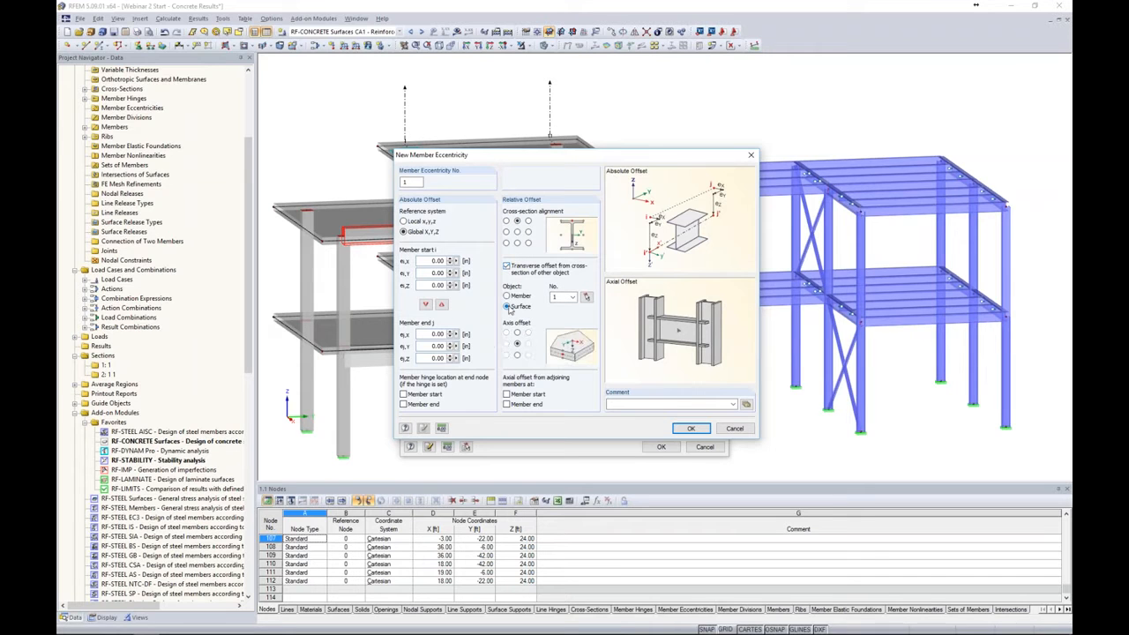
# Reference the top slab, surface 2, with the axis offset at its bottom face and apply the eccentricity to the beam.
pyautogui.click(587, 299)
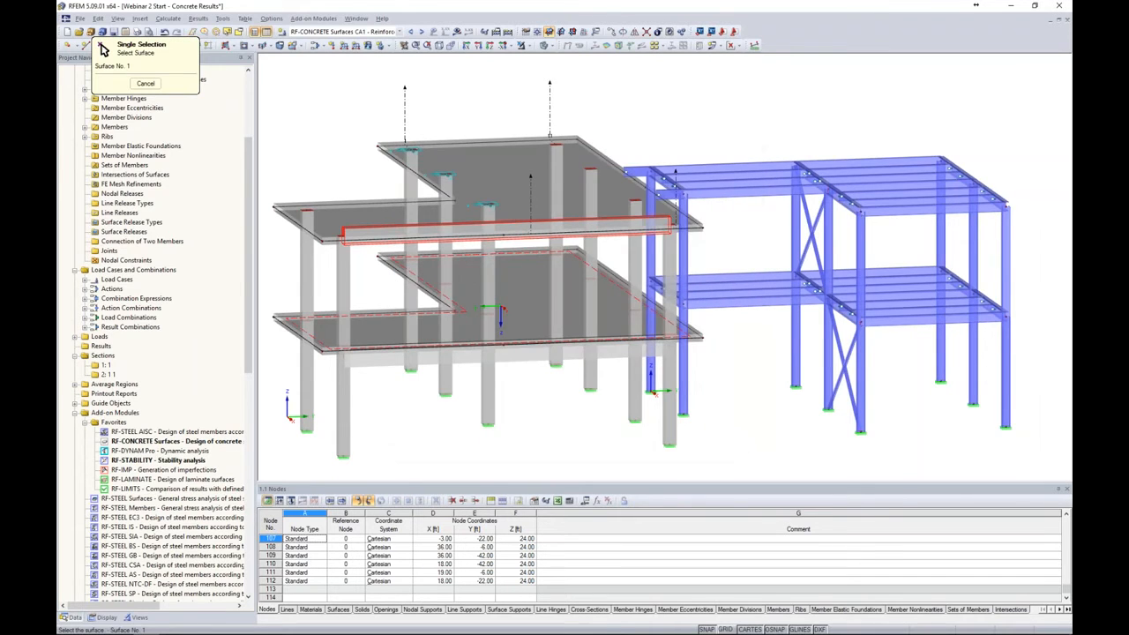
pyautogui.click(513, 297)
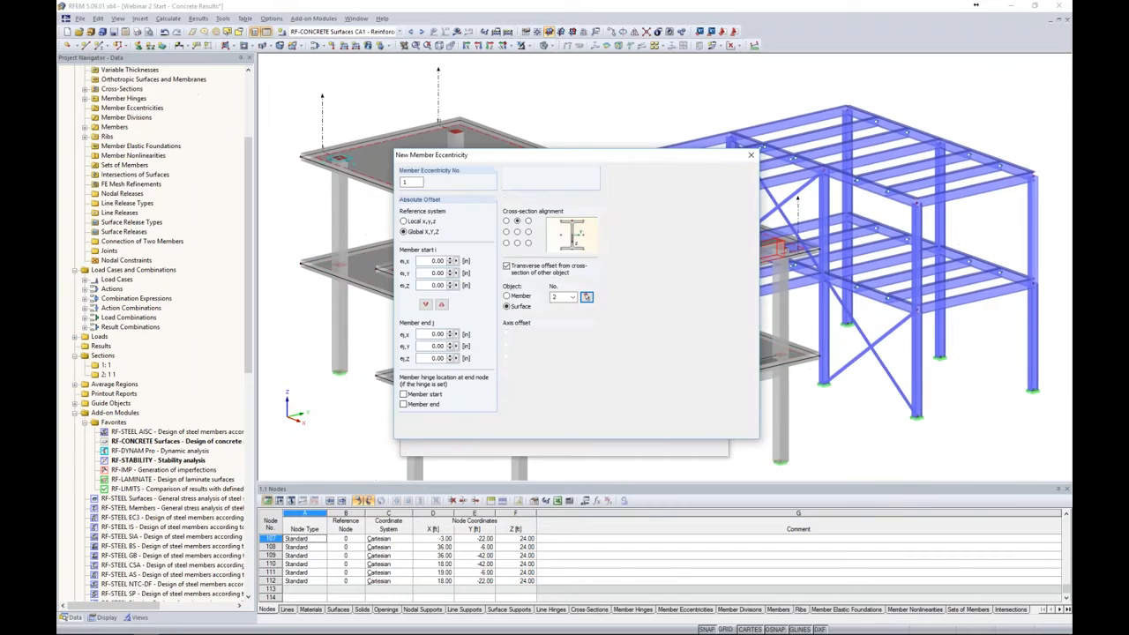
pyautogui.click(517, 355)
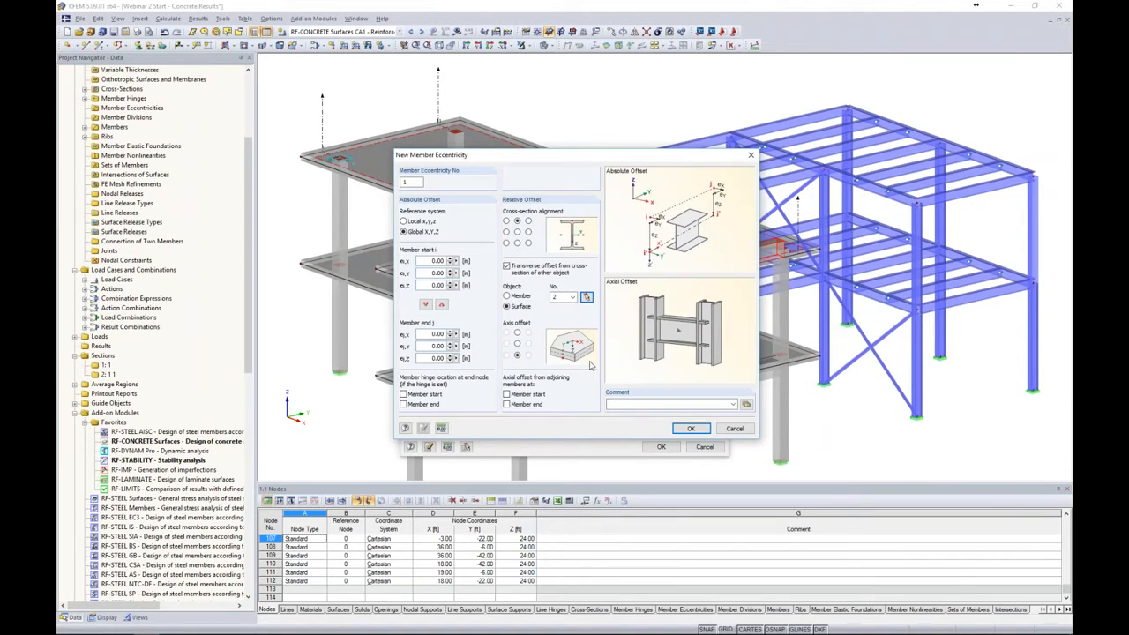
pyautogui.click(681, 426)
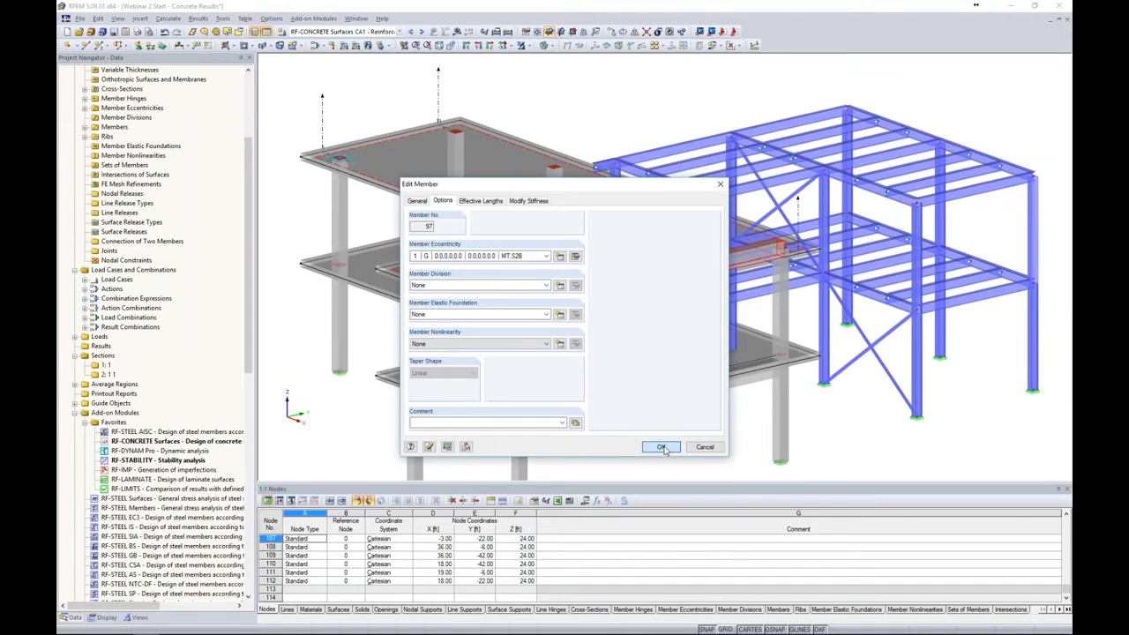
pyautogui.click(661, 447)
# Restore the saved Top Slab view and show the slab with its offset edge beam as a solid model.
pyautogui.keyDown('ctrl'); pyautogui.moveTo(660, 441); pyautogui.dragTo(654, 381, button='middle'); pyautogui.keyUp('ctrl')
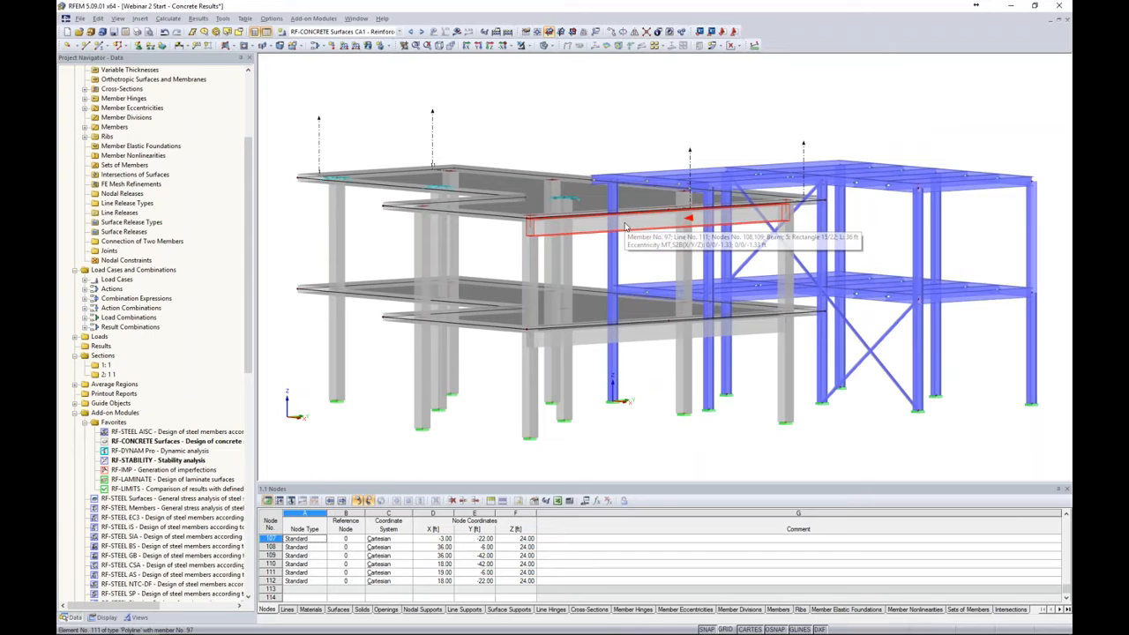
pyautogui.keyDown('ctrl'); pyautogui.moveTo(625, 227); pyautogui.dragTo(464, 240, button='middle'); pyautogui.keyUp('ctrl')
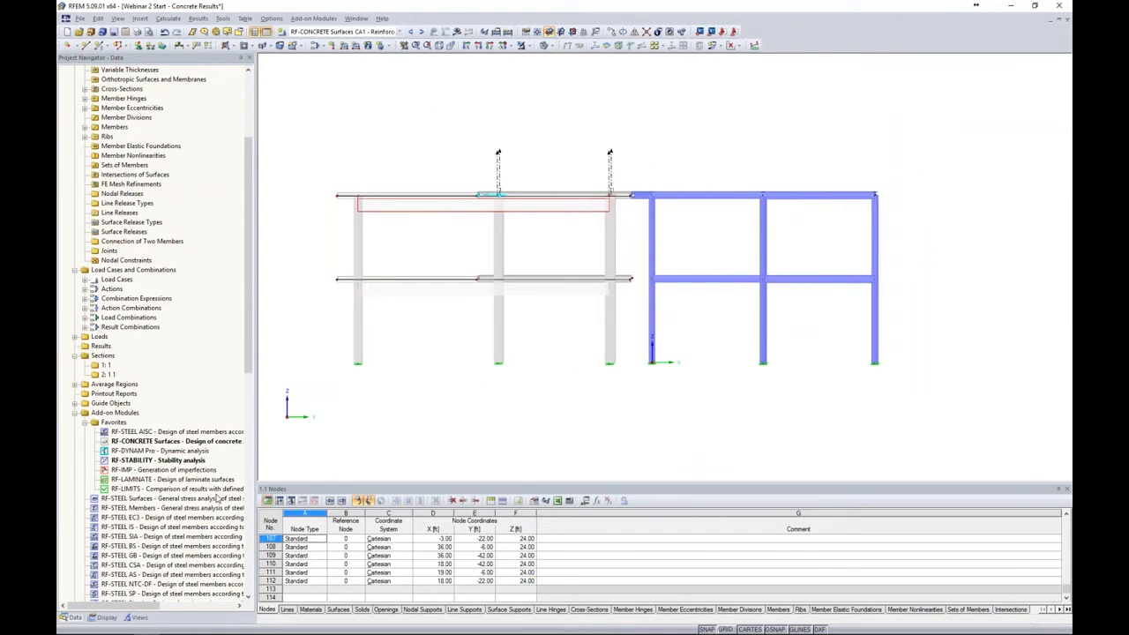
pyautogui.click(139, 618)
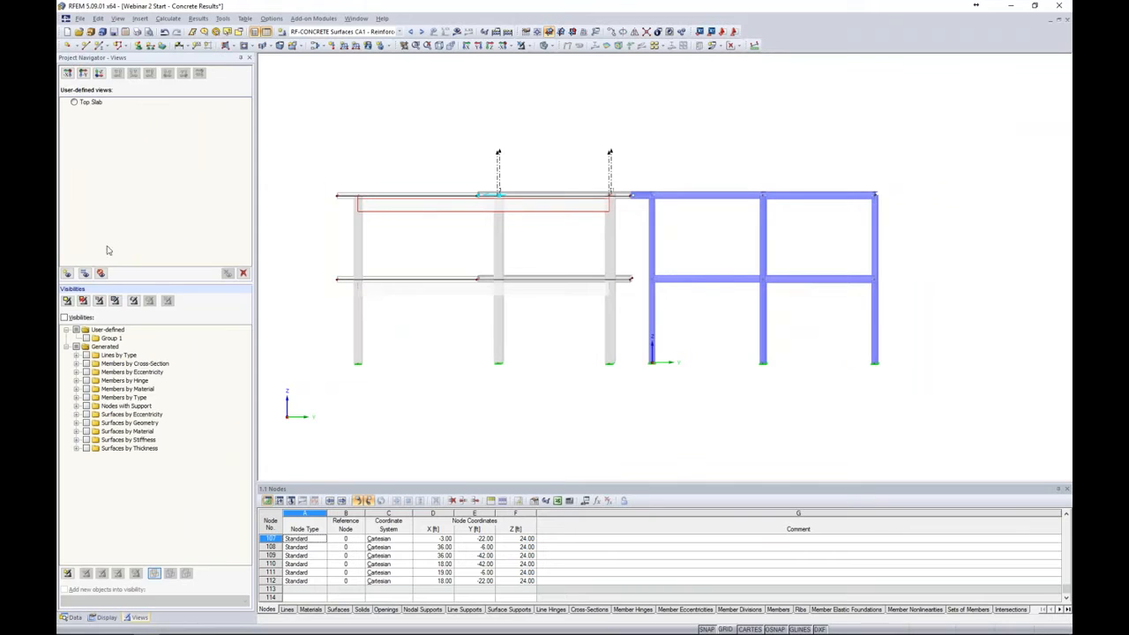
pyautogui.doubleClick(88, 101)
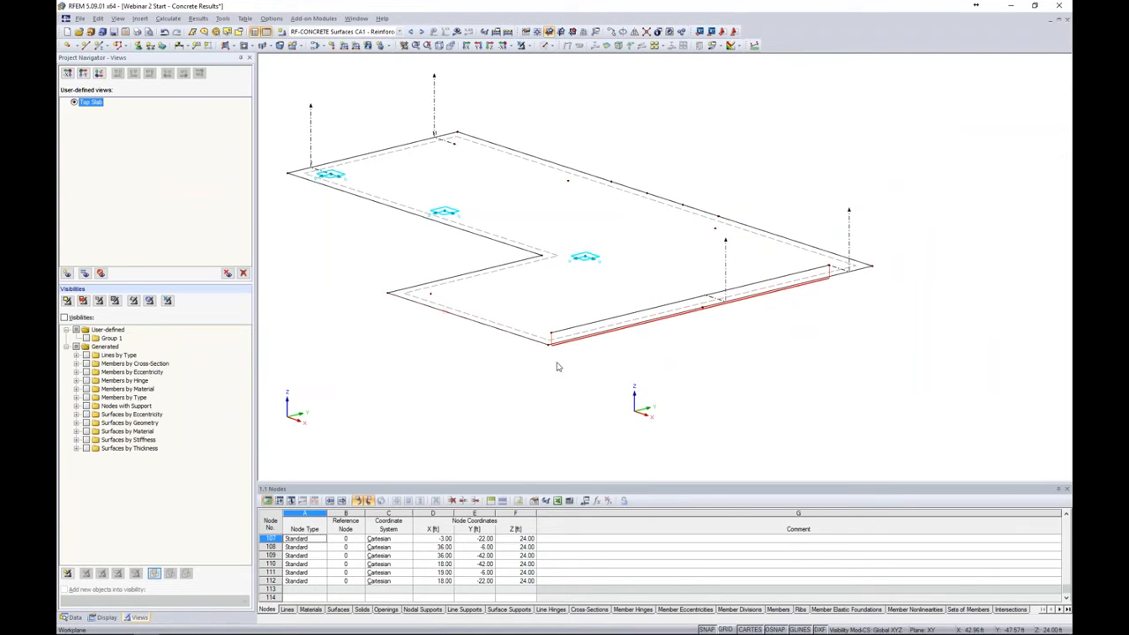
pyautogui.click(545, 45)
pyautogui.click(569, 69)
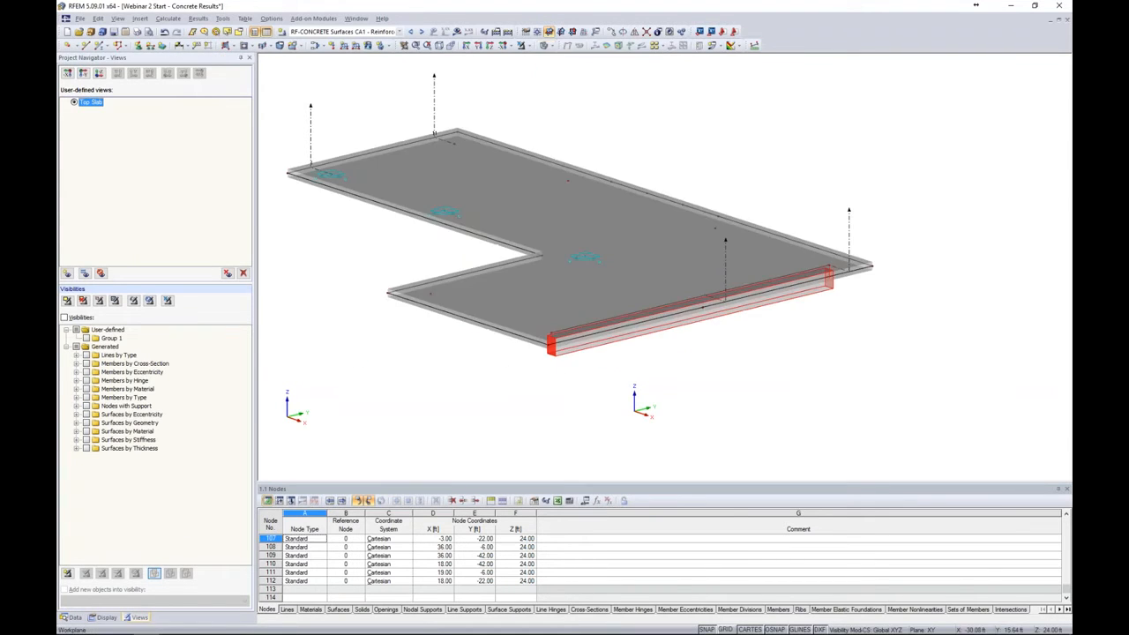
pyautogui.keyDown('ctrl'); pyautogui.moveTo(680, 149); pyautogui.dragTo(757, 137, button='middle'); pyautogui.keyUp('ctrl')
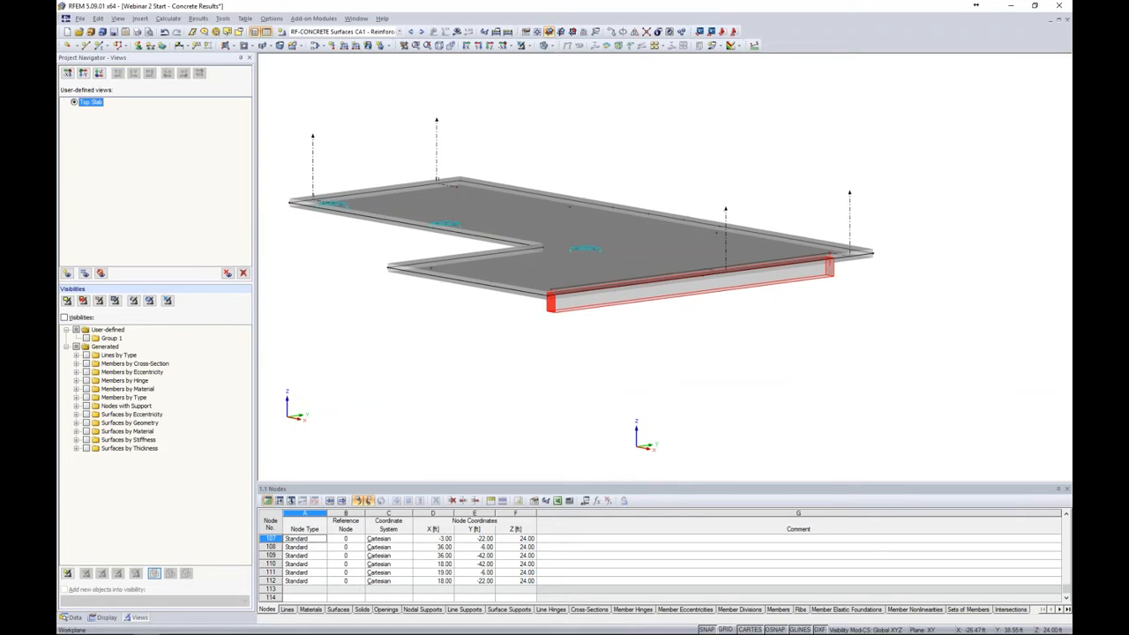
# Switch the Top Slab view to wireframe display and examine the edge beam's offset from the slab.
pyautogui.click(551, 46)
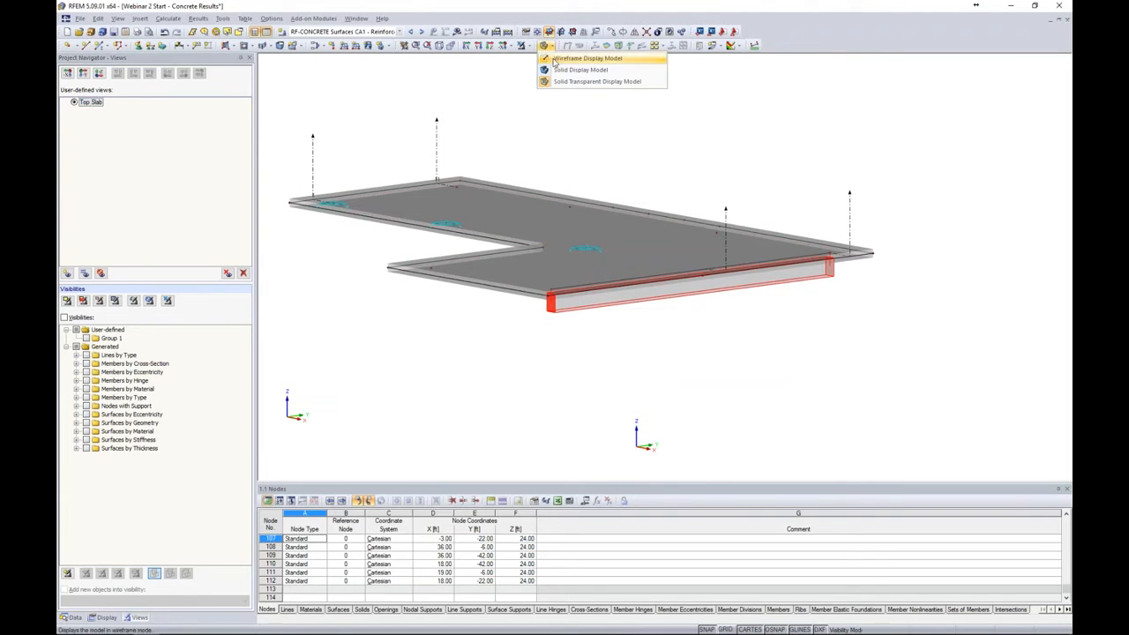
pyautogui.click(569, 57)
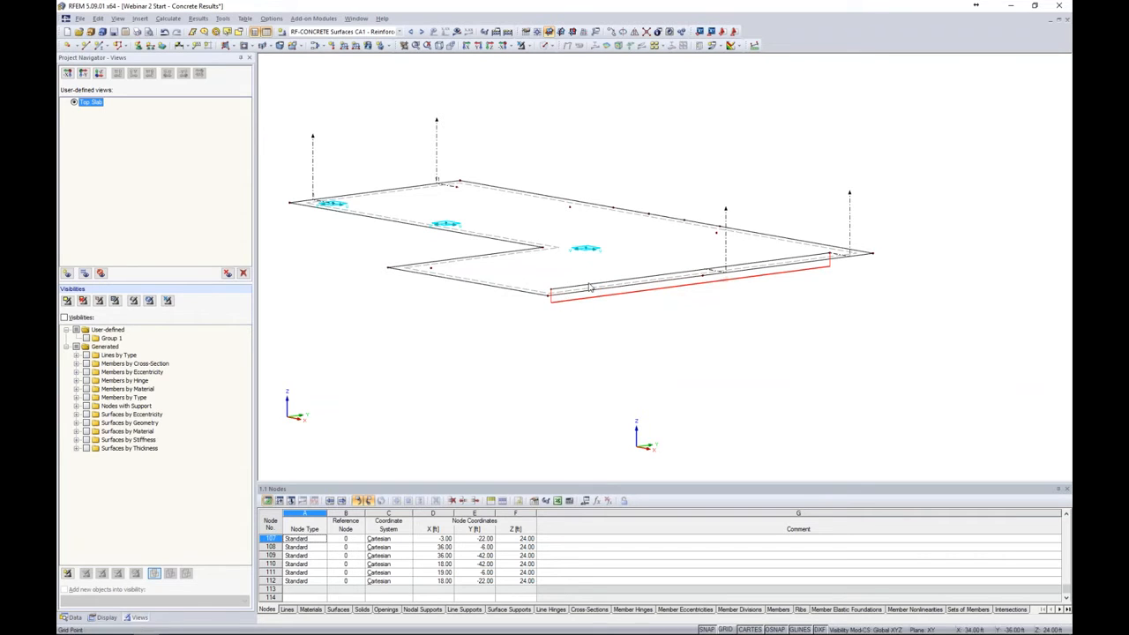
pyautogui.scroll(4, 582, 295)
pyautogui.scroll(1, 629, 292)
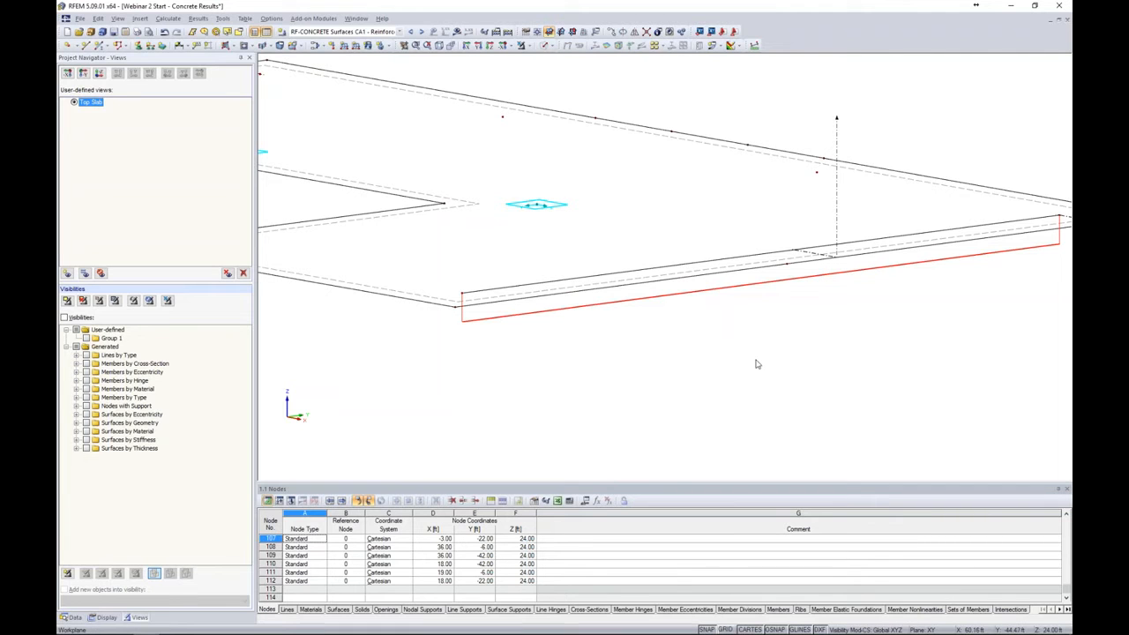
pyautogui.scroll(-2, 691, 340)
pyautogui.scroll(-2, 687, 339)
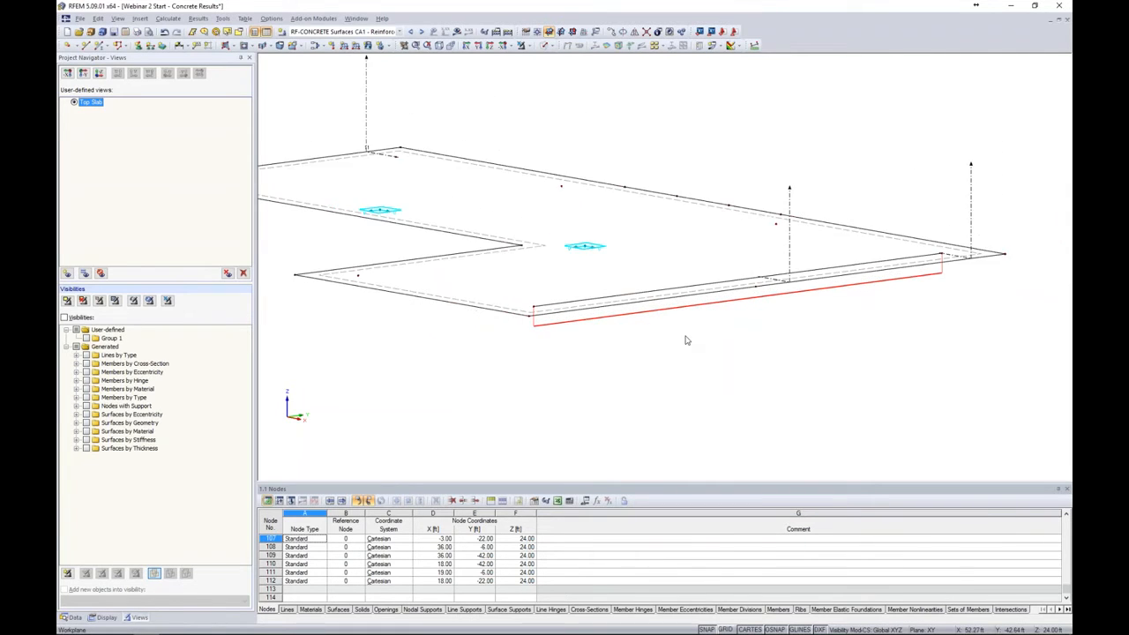
pyautogui.moveTo(686, 338)
pyautogui.keyDown('ctrl'); pyautogui.mouseDown(button='middle')
pyautogui.moveTo(686, 358)
pyautogui.moveTo(697, 322)
pyautogui.mouseUp(button='middle'); pyautogui.keyUp('ctrl')
# Start a new line release on line 111 at the top slab's beam edge and open a new line release type for it.
pyautogui.click(73, 617)
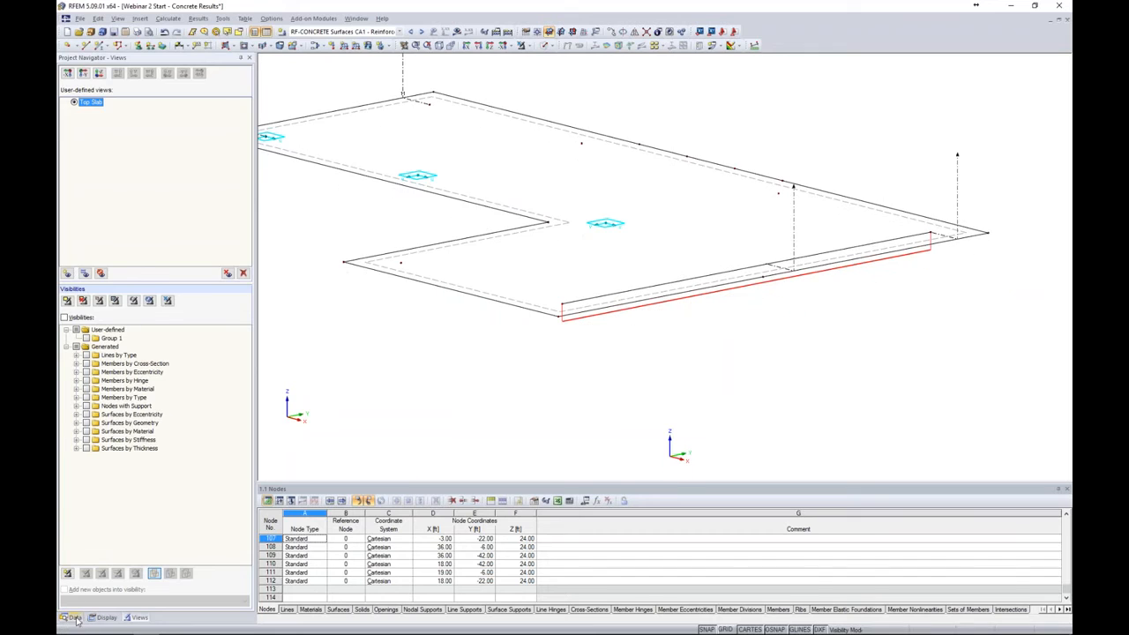
pyautogui.scroll(5, 152, 342)
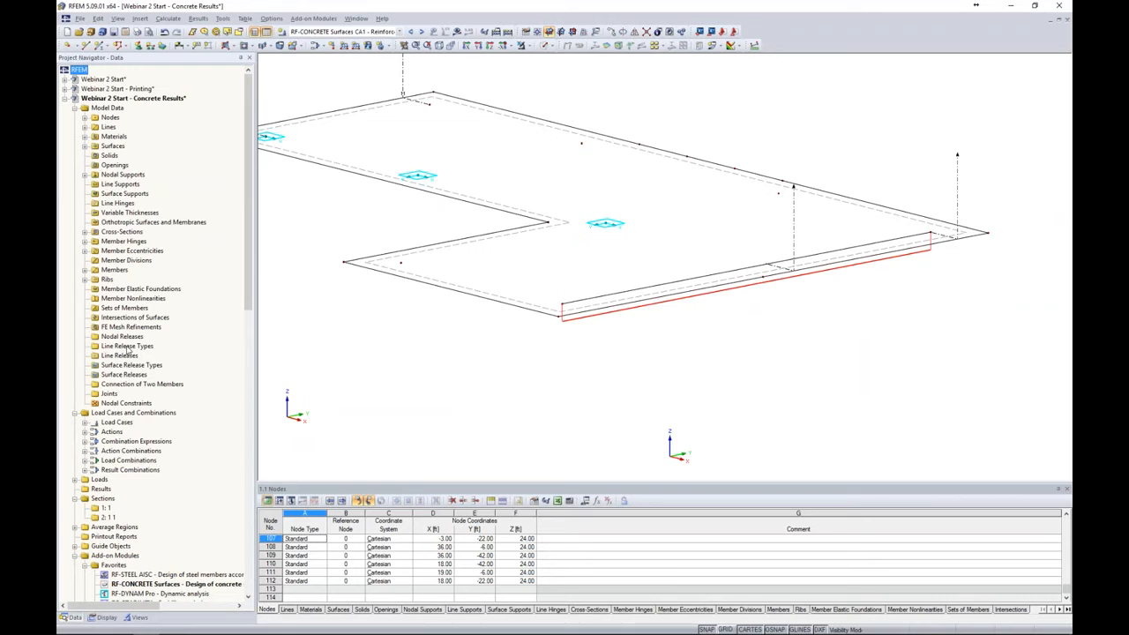
pyautogui.rightClick(120, 356)
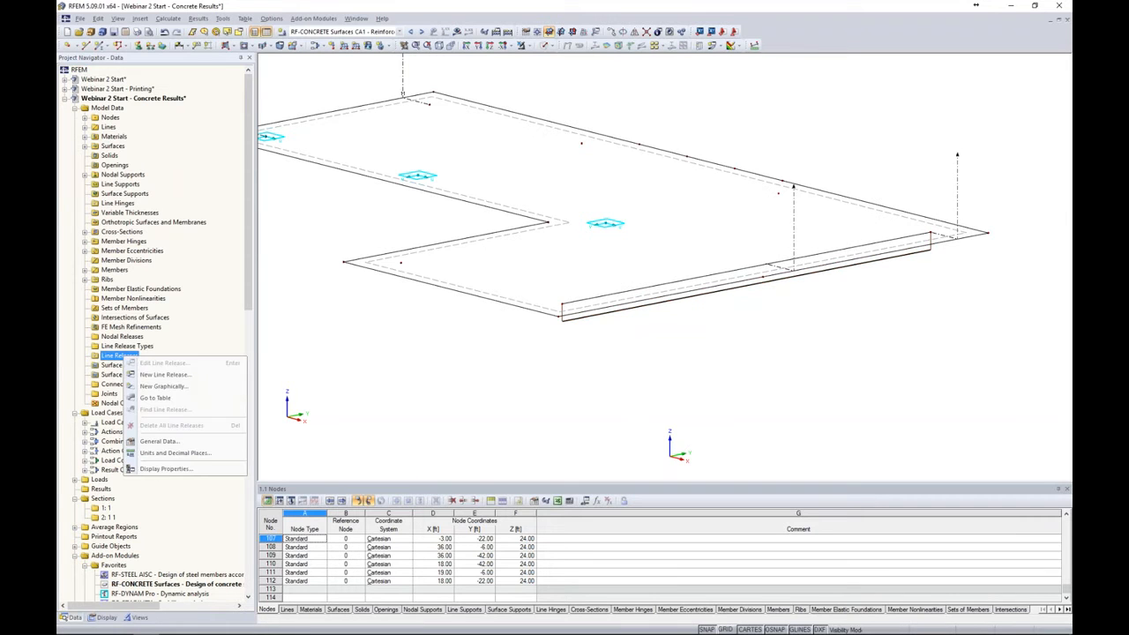
pyautogui.click(159, 376)
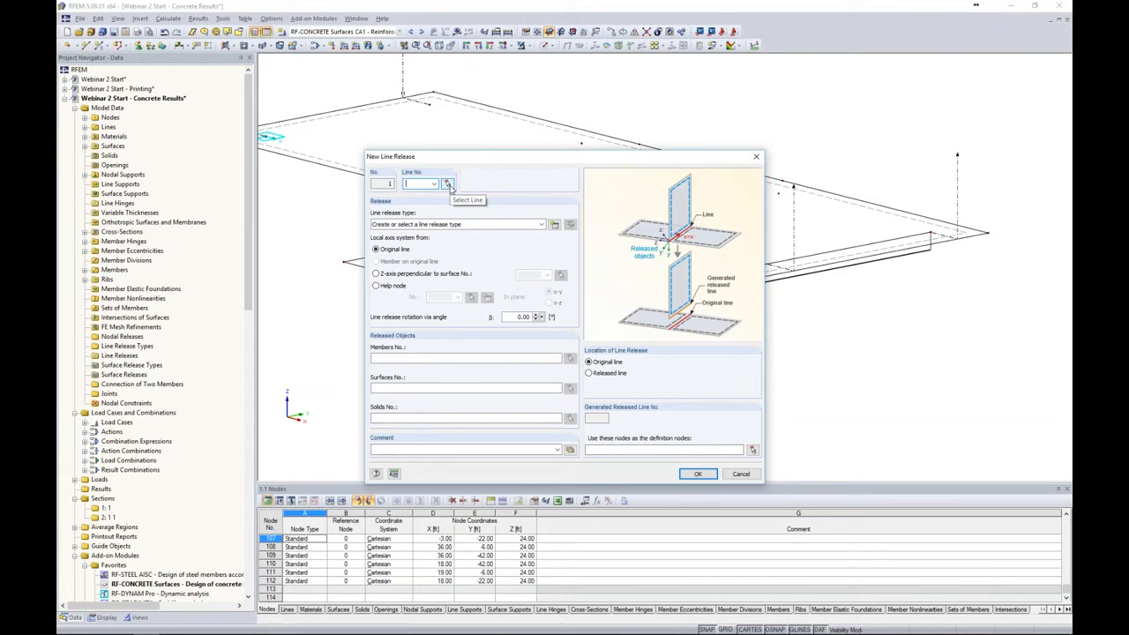
pyautogui.click(449, 185)
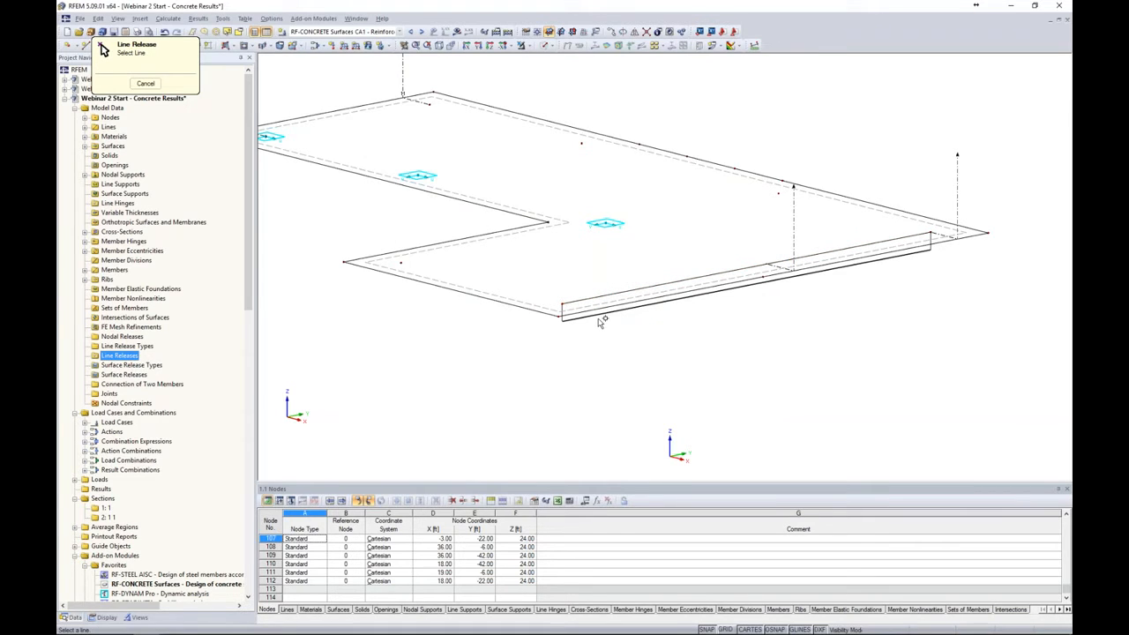
pyautogui.scroll(3, 594, 319)
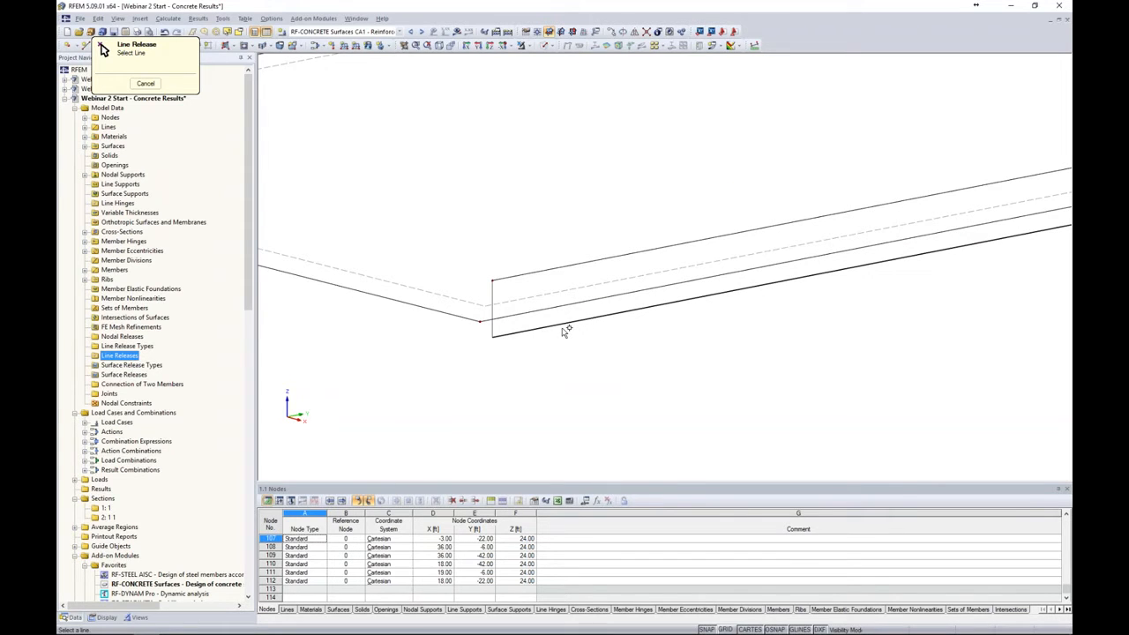
pyautogui.click(559, 268)
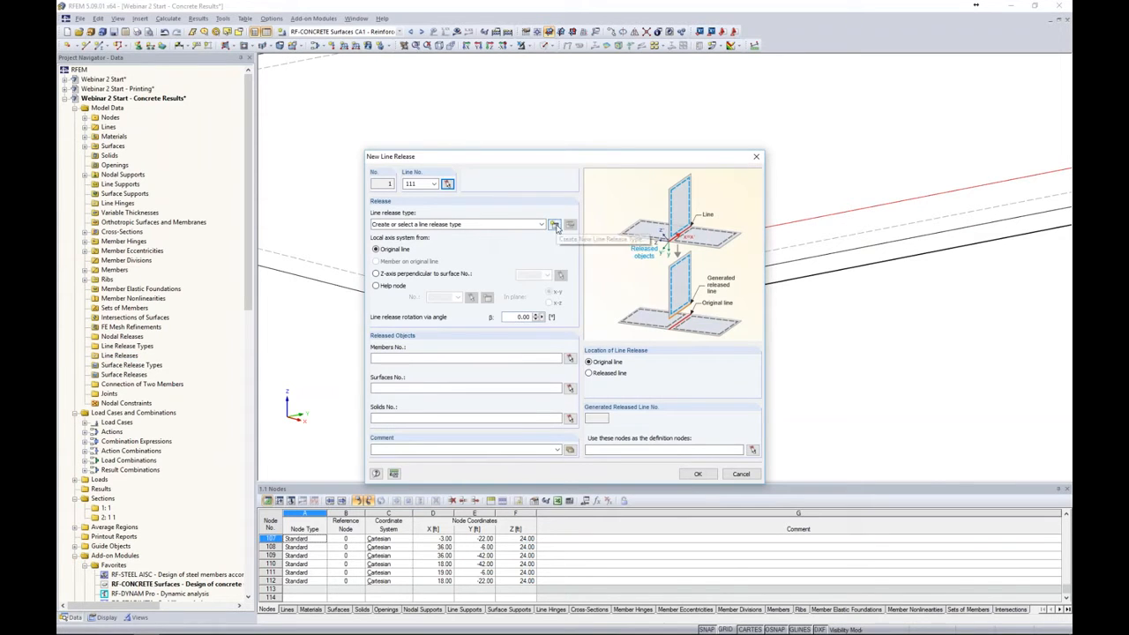
pyautogui.click(555, 226)
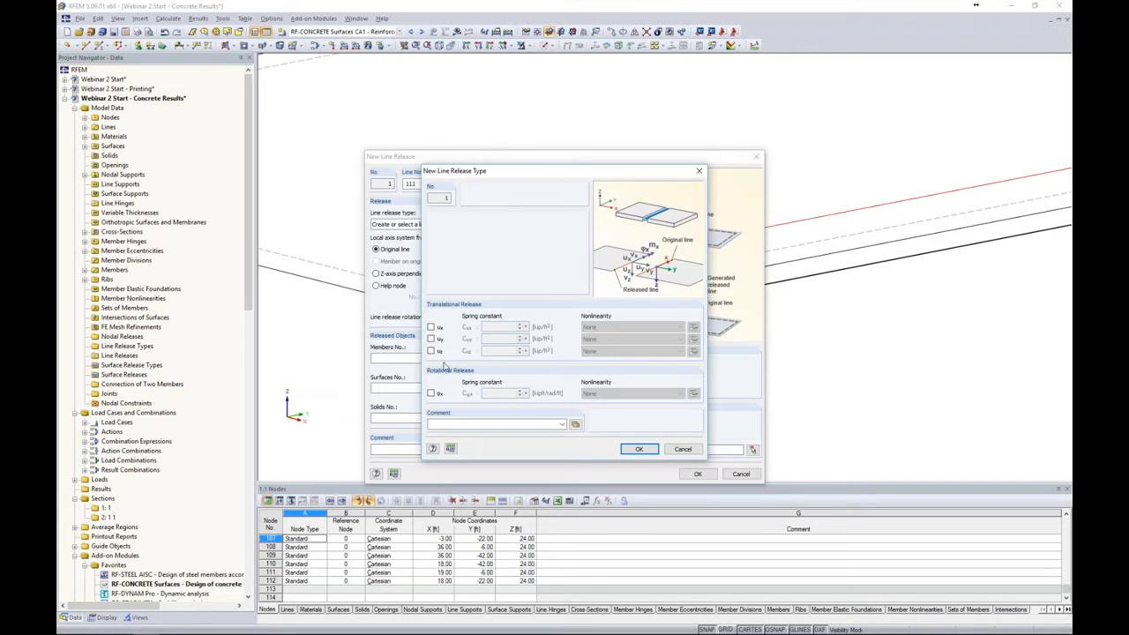
# Try a translational release in ux with the Friction vy nonlinearity and examine its friction settings.
pyautogui.click(431, 329)
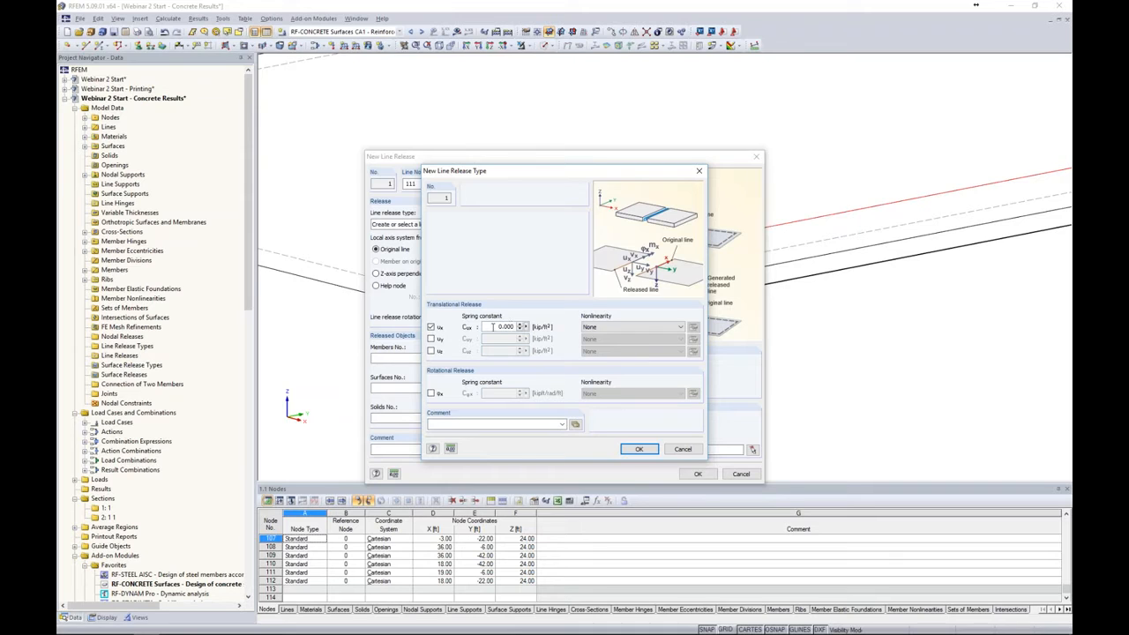
pyautogui.click(627, 328)
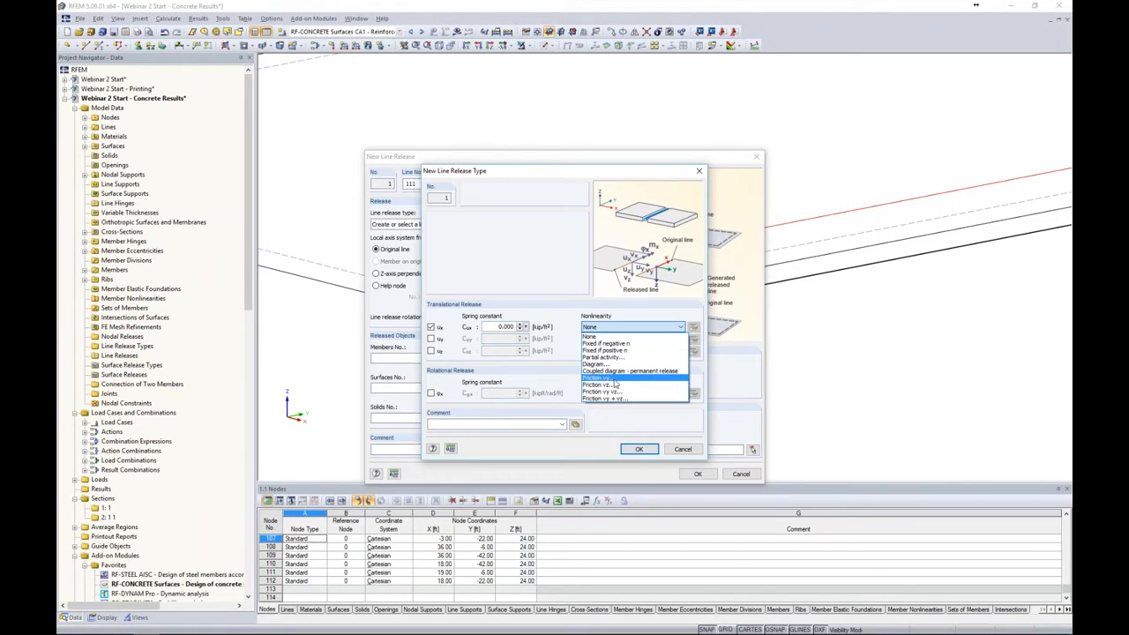
pyautogui.click(614, 379)
pyautogui.click(694, 327)
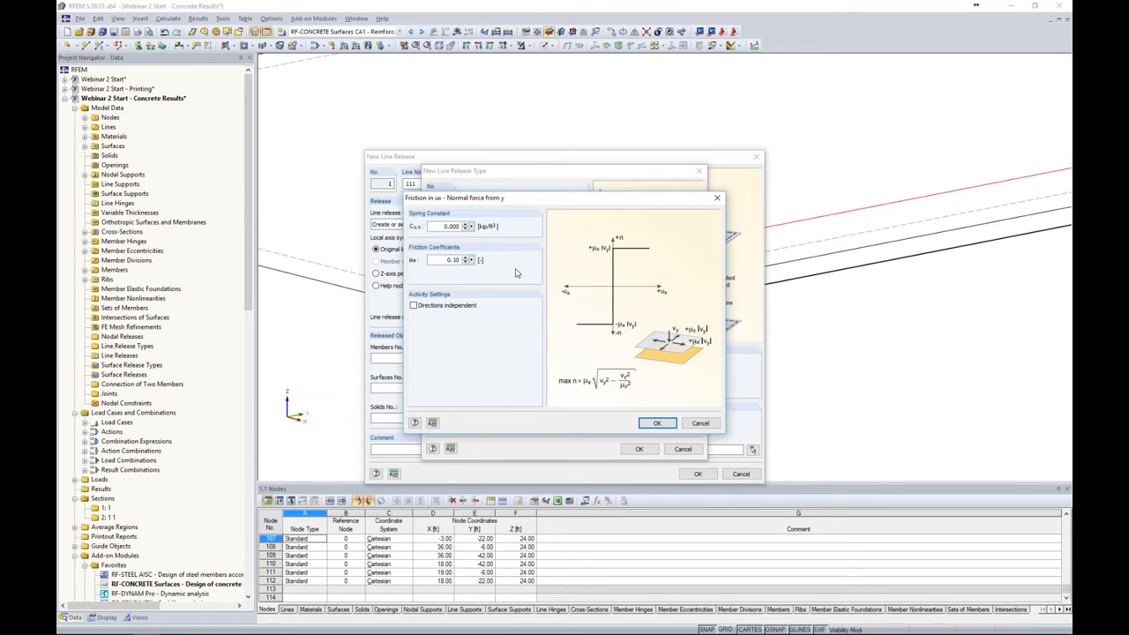
pyautogui.click(700, 424)
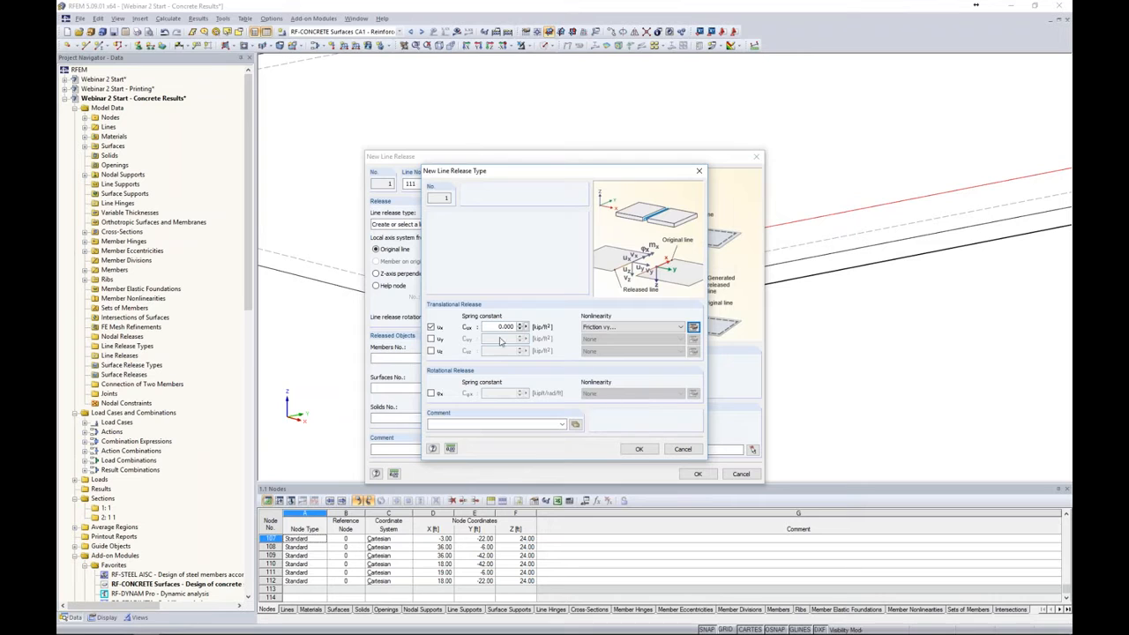
pyautogui.click(432, 327)
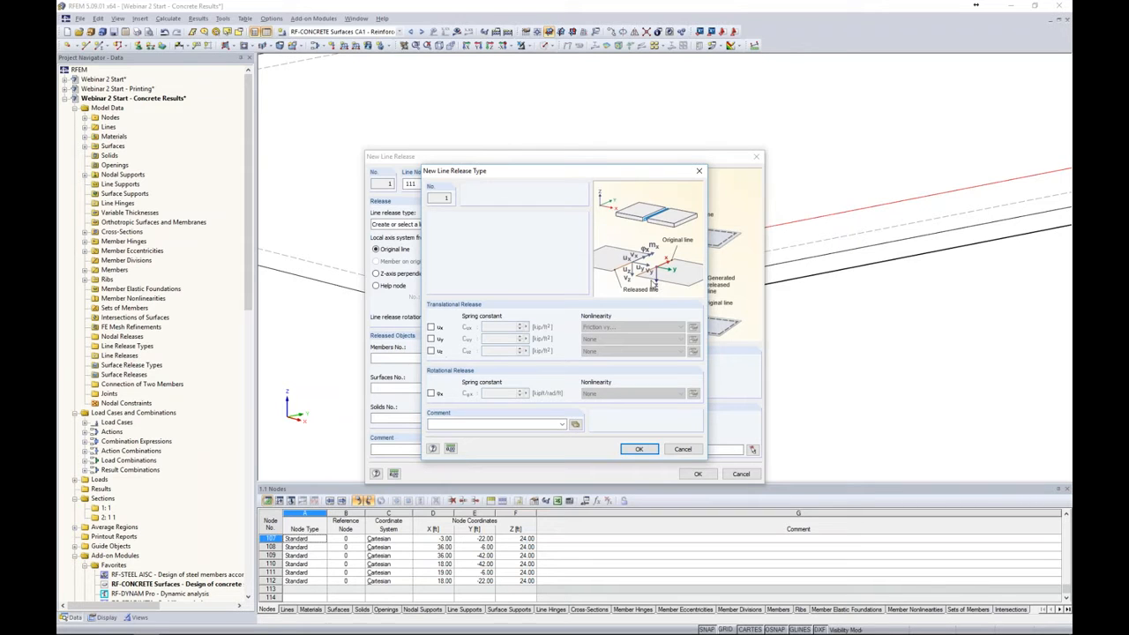
# Release the rotation φx in the line release type and create the line release with surface 2 as the released object.
pyautogui.click(430, 393)
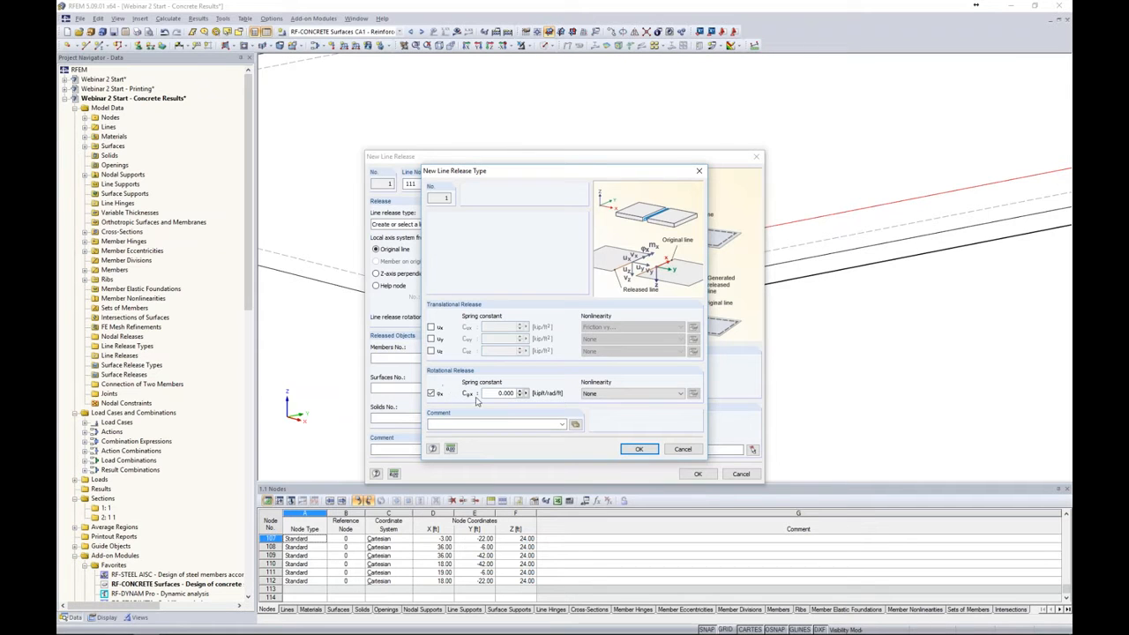
pyautogui.click(639, 449)
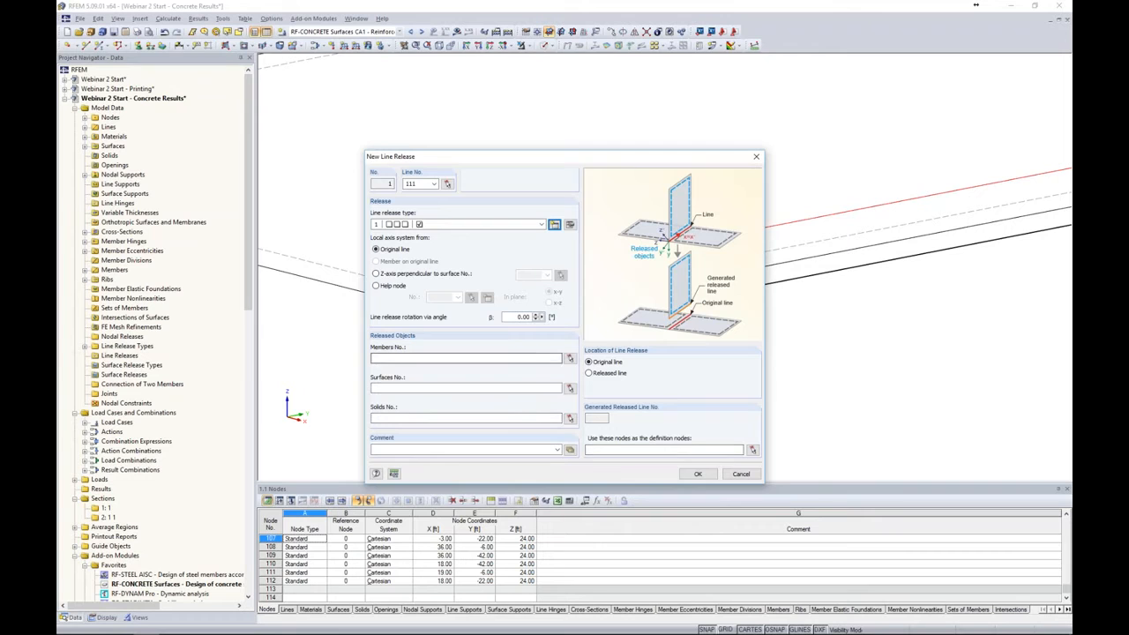
pyautogui.click(570, 389)
pyautogui.click(541, 295)
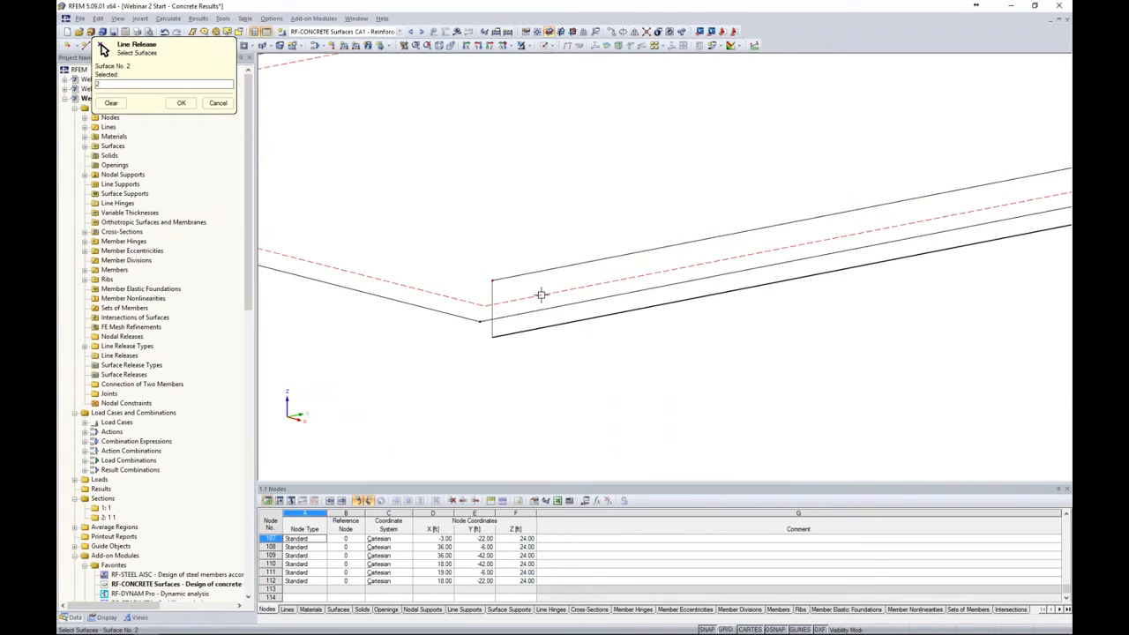
pyautogui.click(181, 103)
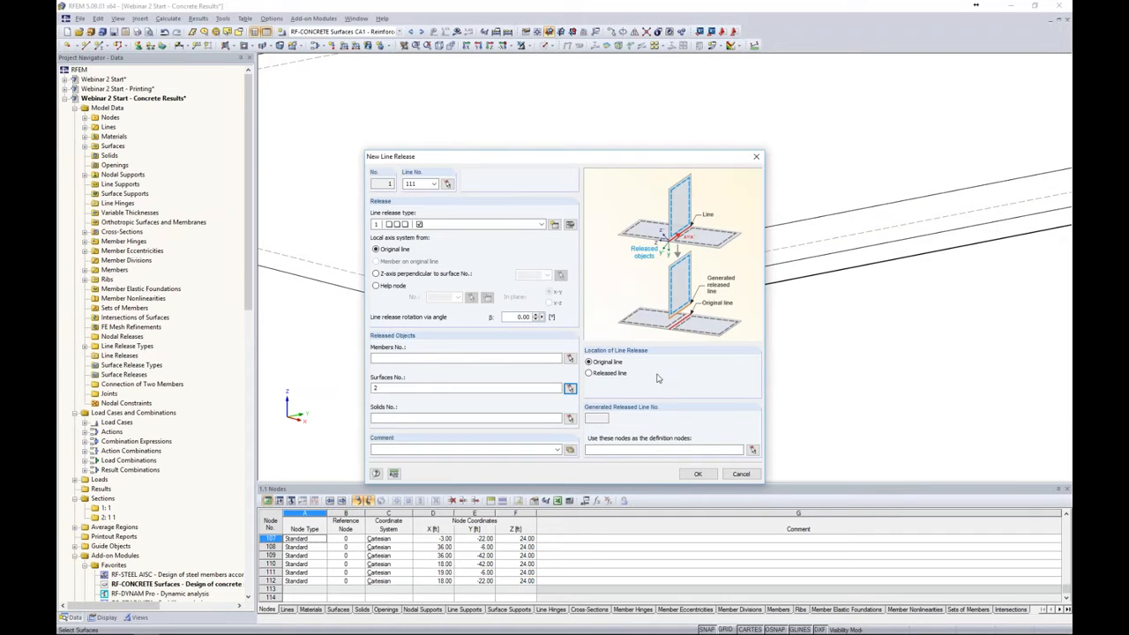
pyautogui.click(698, 473)
pyautogui.scroll(3, 711, 361)
pyautogui.scroll(-5, 712, 361)
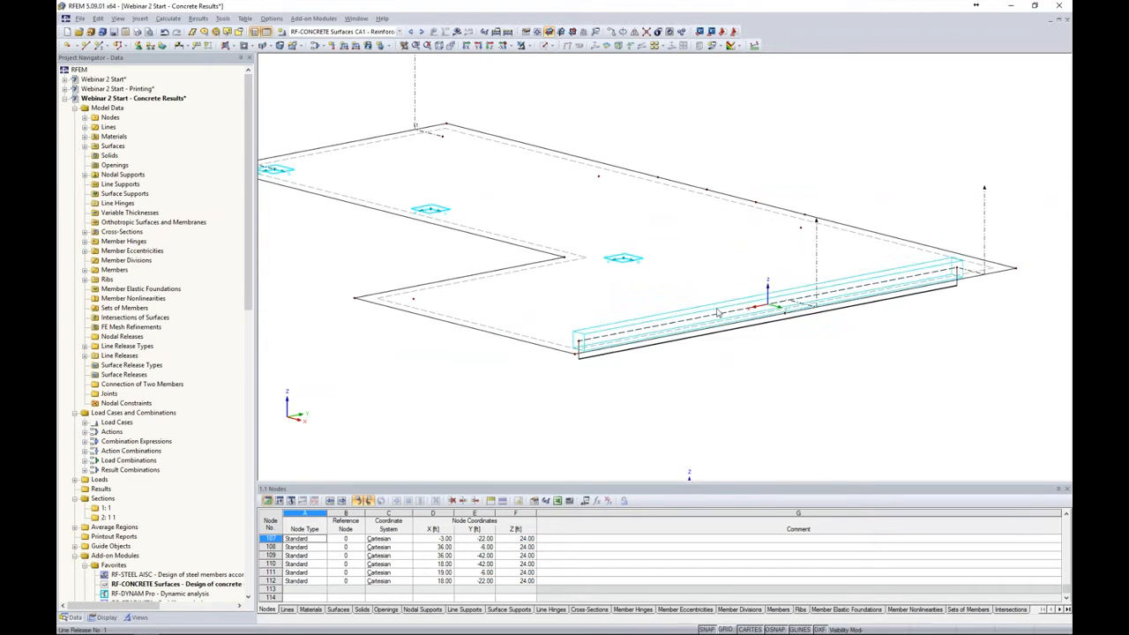
pyautogui.click(644, 340)
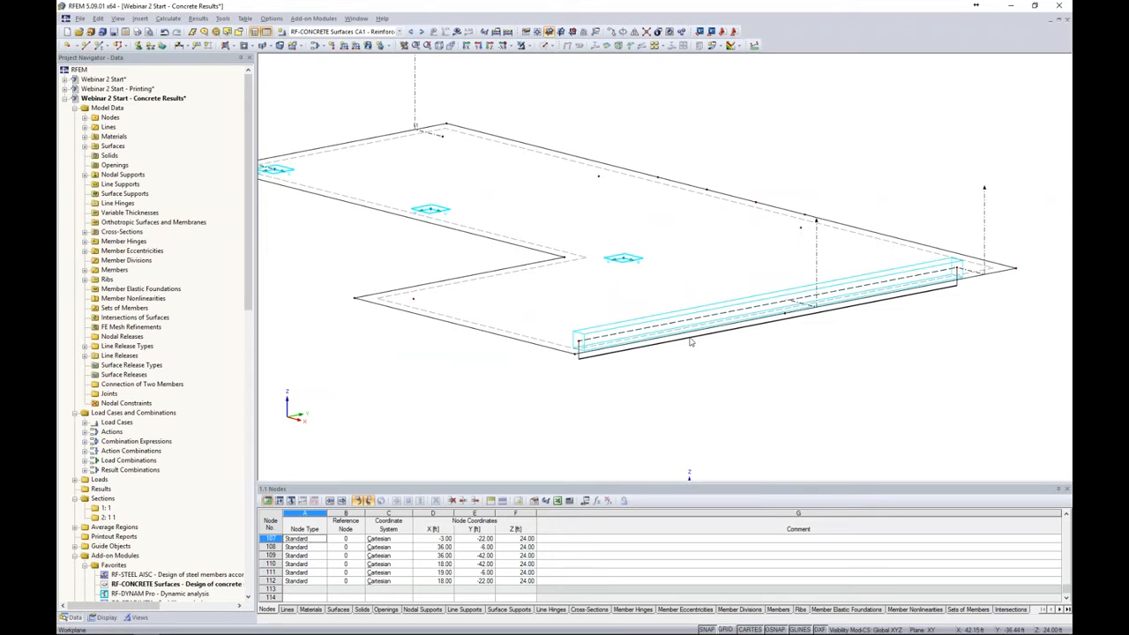
# Calculate the results for load combination CO2 - 1.2D + 1.6L.
pyautogui.click(400, 32)
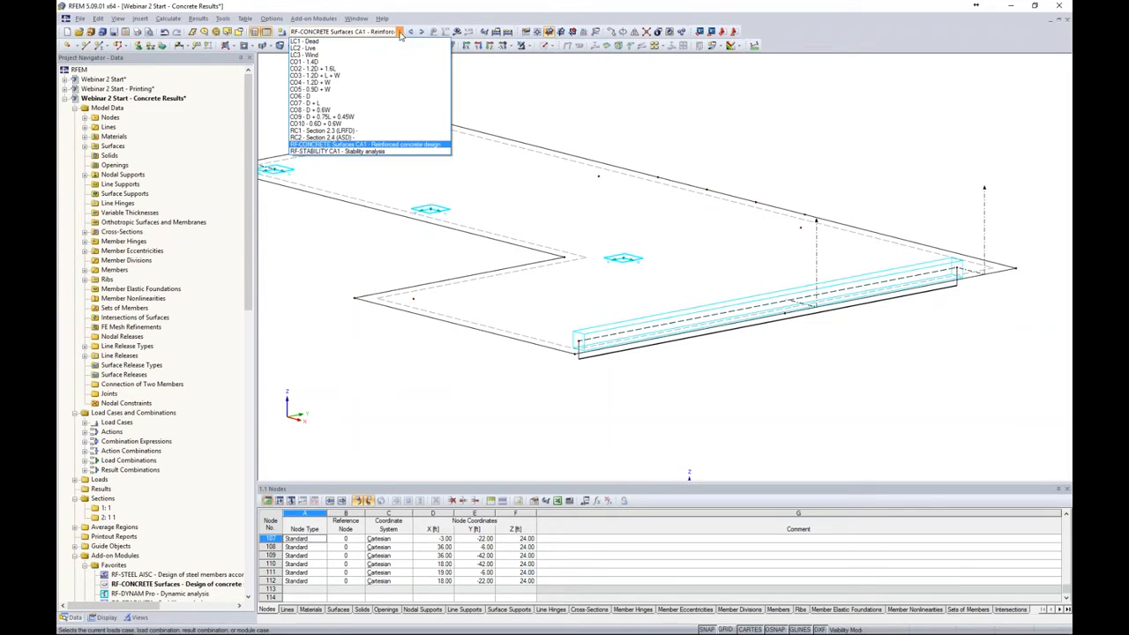
pyautogui.click(367, 69)
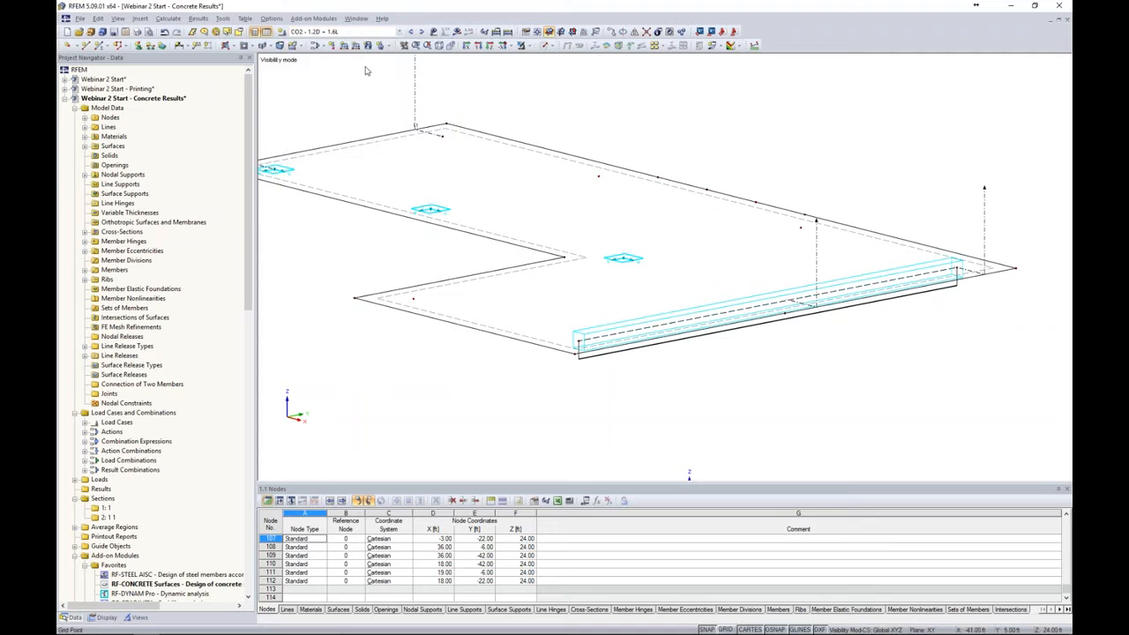
pyautogui.click(456, 31)
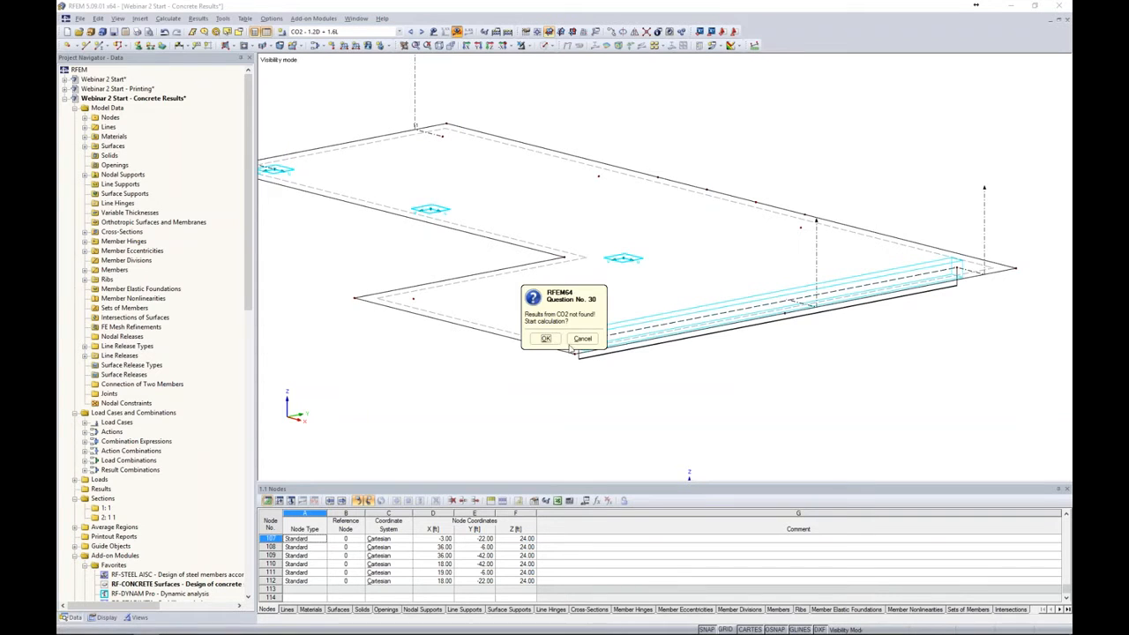
pyautogui.click(546, 339)
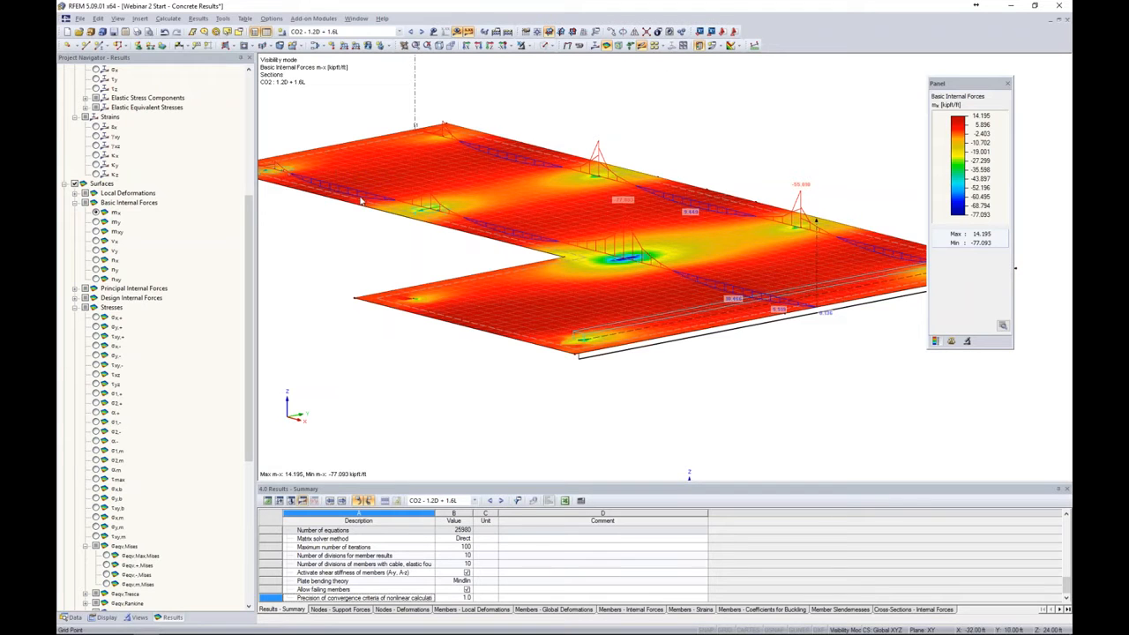
# Hide the surface results and the section diagrams on the top slab.
pyautogui.click(74, 183)
pyautogui.moveTo(759, 339); pyautogui.dragTo(692, 298, button='middle')
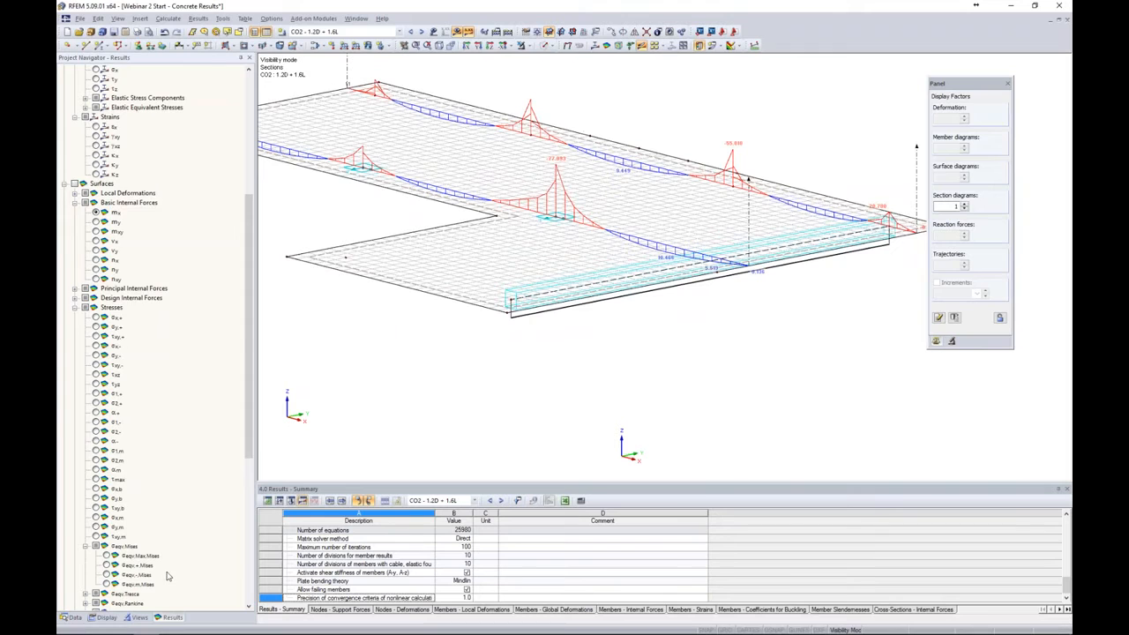
pyautogui.scroll(-10, 171, 594)
pyautogui.click(74, 535)
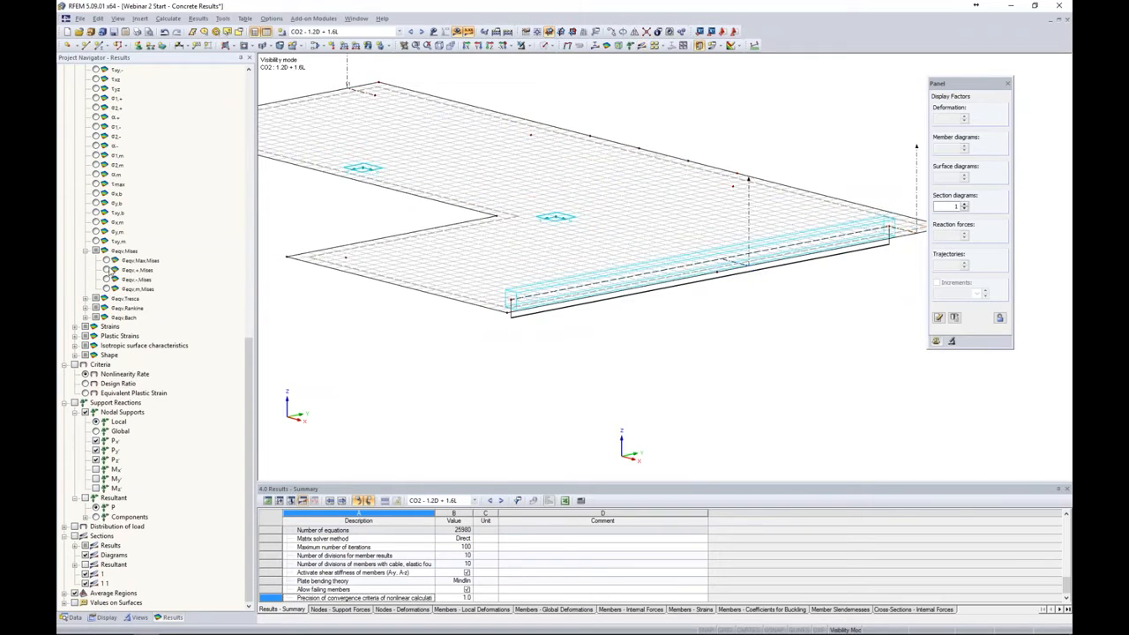
# Display the member torsional moment MT on the edge beam, and switch to the PowerPoint slide show.
pyautogui.scroll(15, 110, 271)
pyautogui.scroll(1, 111, 271)
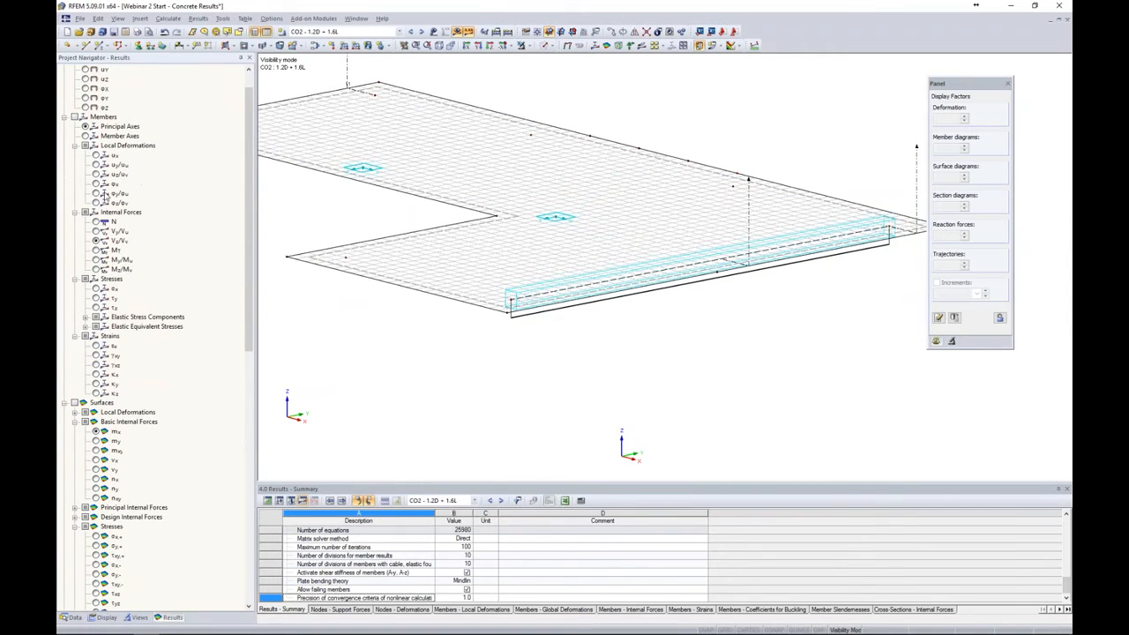
pyautogui.click(74, 117)
pyautogui.click(95, 251)
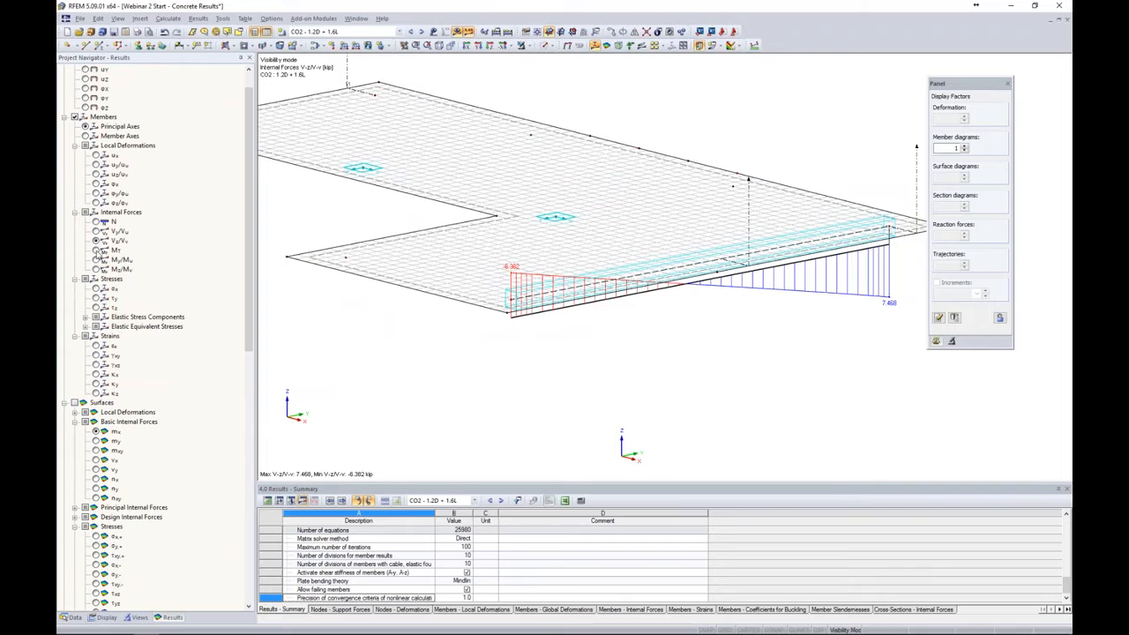
pyautogui.keyDown('ctrl'); pyautogui.moveTo(617, 318); pyautogui.dragTo(565, 244, button='middle'); pyautogui.keyUp('ctrl')
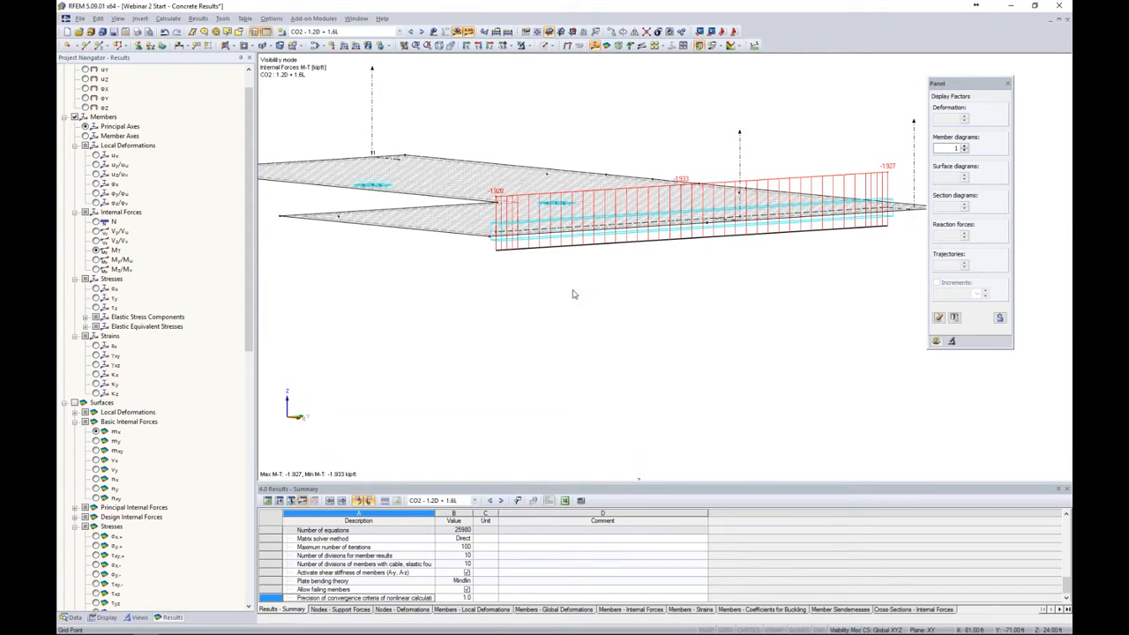
pyautogui.hotkey('alt', 'Tab')
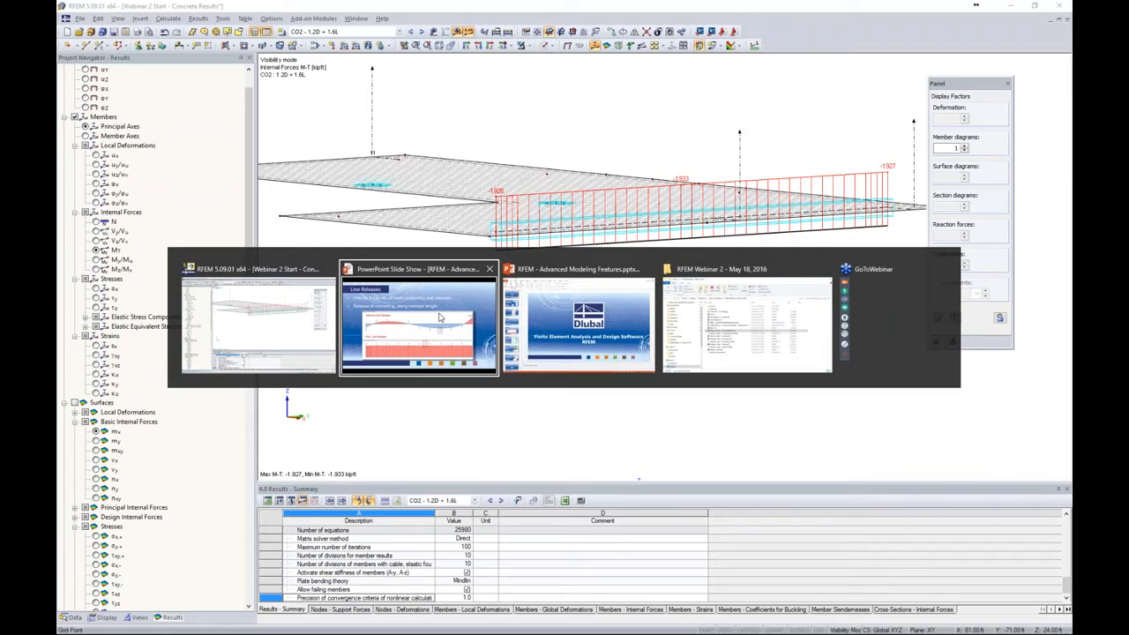
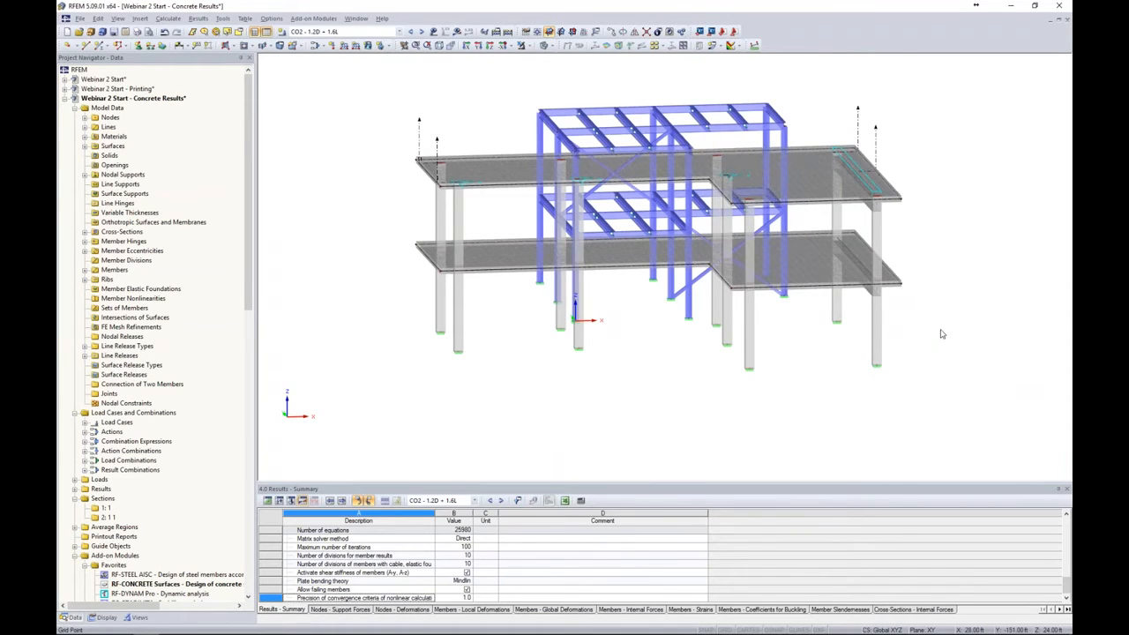
# Isolate the concrete slabs and columns using visibility by selected objects.
pyautogui.keyDown('ctrl'); pyautogui.moveTo(954, 281); pyautogui.dragTo(767, 303, button='middle'); pyautogui.keyUp('ctrl')
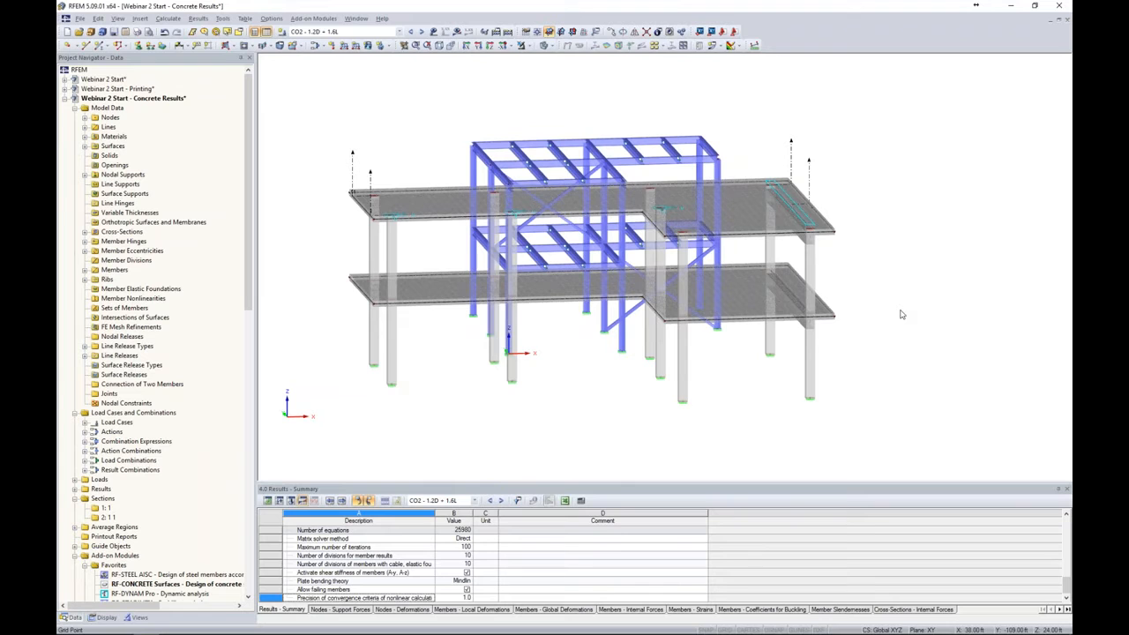
pyautogui.scroll(-4, 854, 307)
pyautogui.keyDown('ctrl'); pyautogui.moveTo(894, 324); pyautogui.dragTo(492, 287, button='middle'); pyautogui.keyUp('ctrl')
pyautogui.moveTo(448, 165); pyautogui.dragTo(687, 365)
pyautogui.keyDown('ctrl'); pyautogui.moveTo(601, 367); pyautogui.dragTo(775, 441, button='middle'); pyautogui.keyUp('ctrl')
pyautogui.click(530, 46)
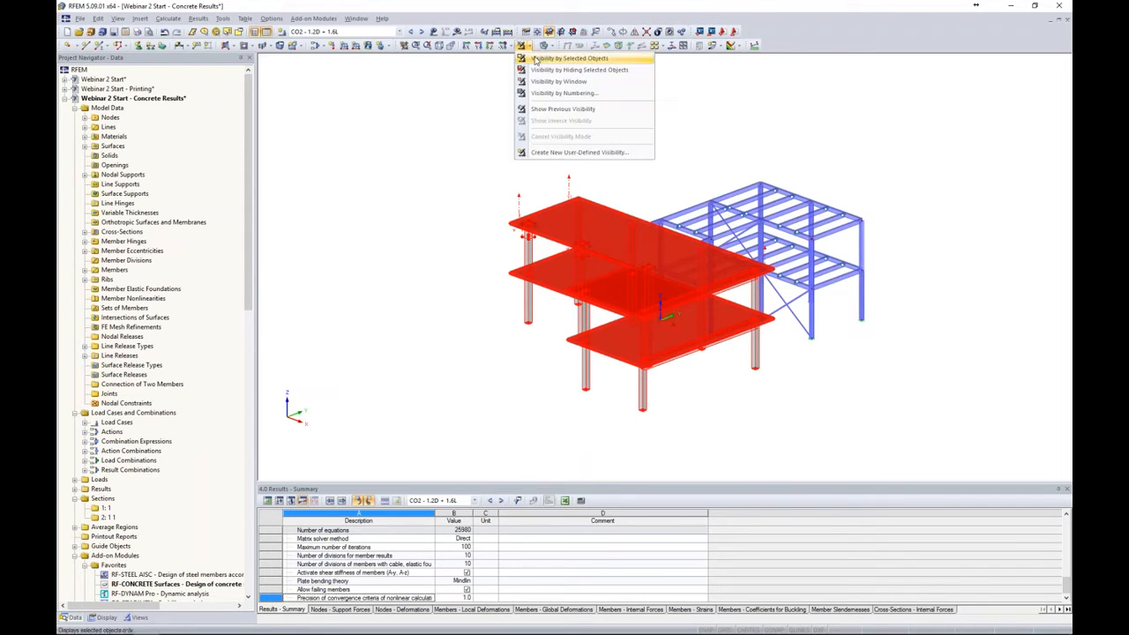
pyautogui.click(535, 60)
pyautogui.click(708, 167)
# Show the hidden steel frame in the background behind the isolated concrete structure.
pyautogui.scroll(1, 709, 204)
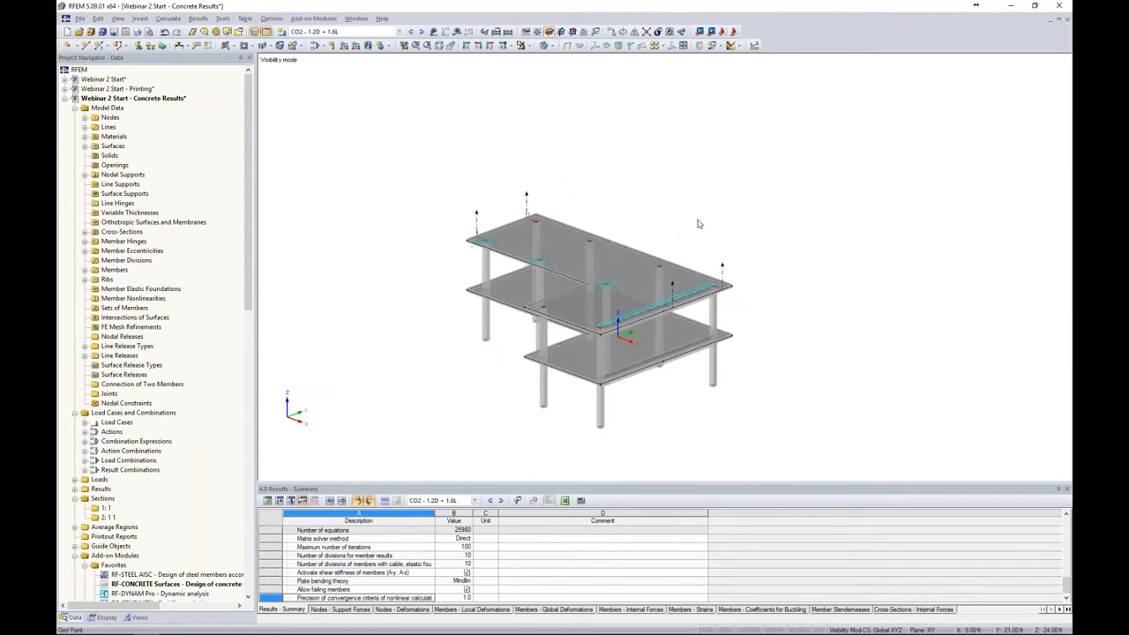
pyautogui.scroll(2, 700, 219)
pyautogui.moveTo(703, 217); pyautogui.dragTo(716, 162, button='middle')
pyautogui.rightClick(773, 161)
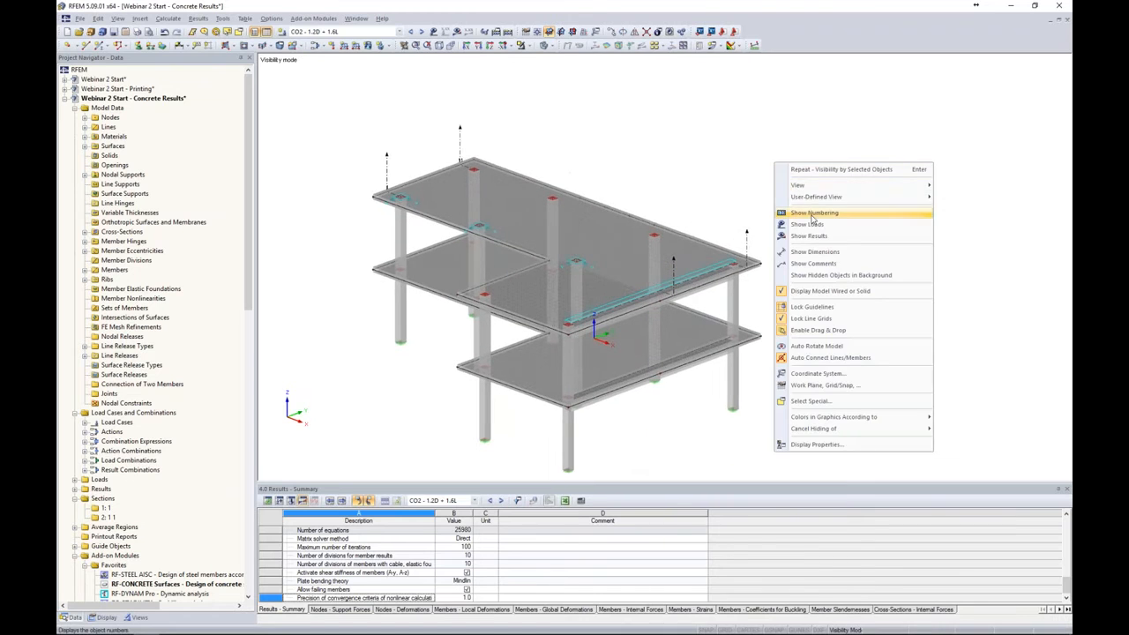
pyautogui.click(821, 276)
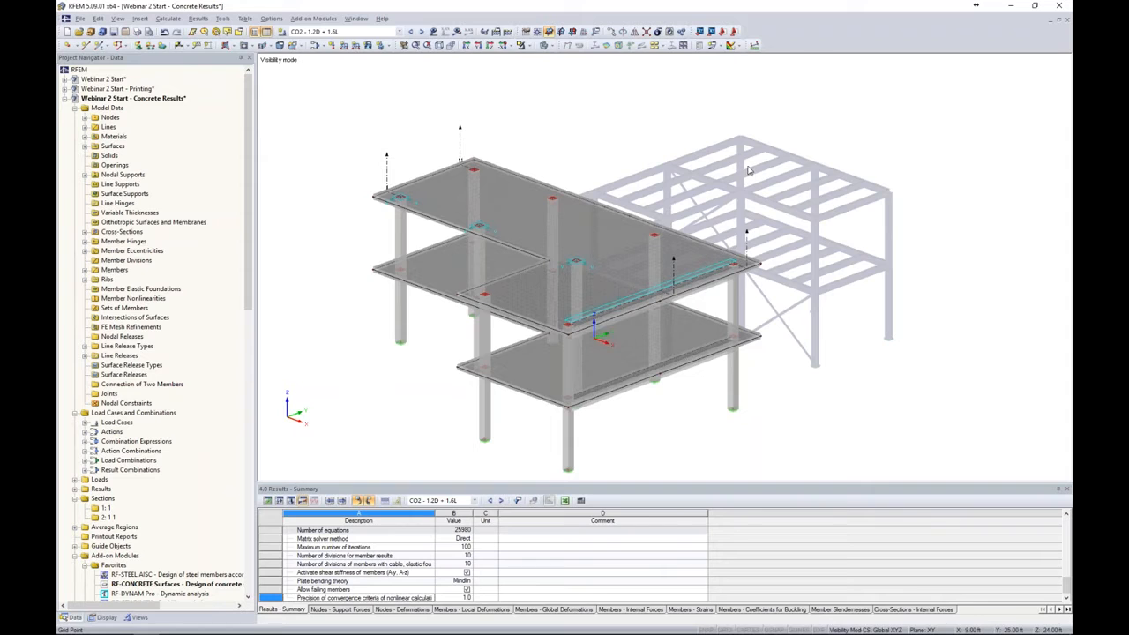
# Save the current visibility as a user-defined view named "Concrete Structure Only".
pyautogui.click(139, 616)
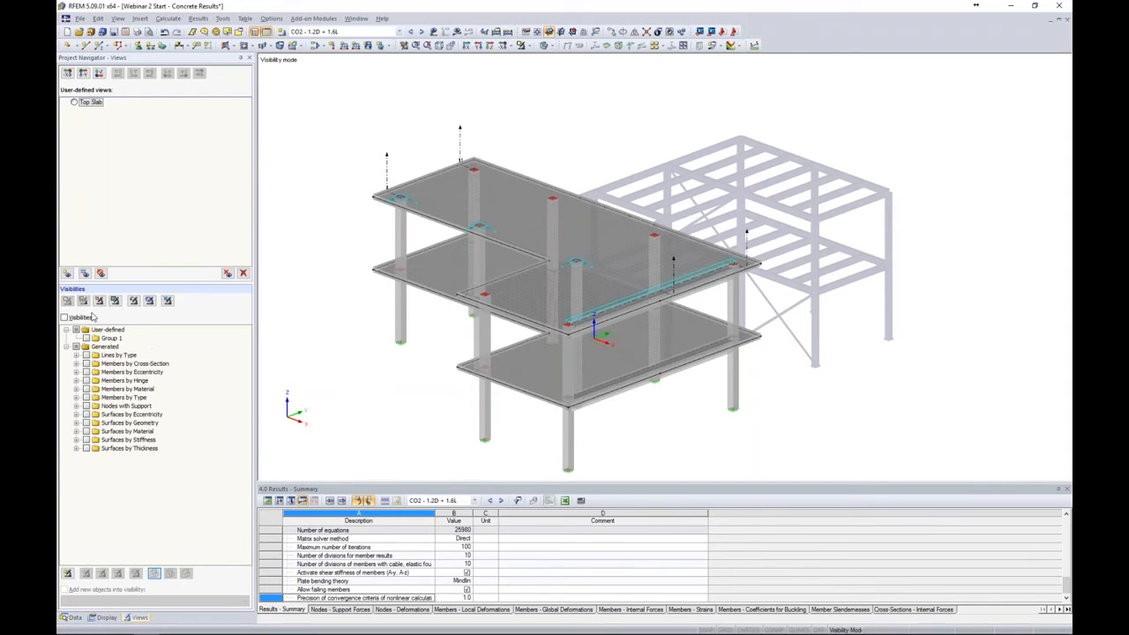
pyautogui.click(67, 274)
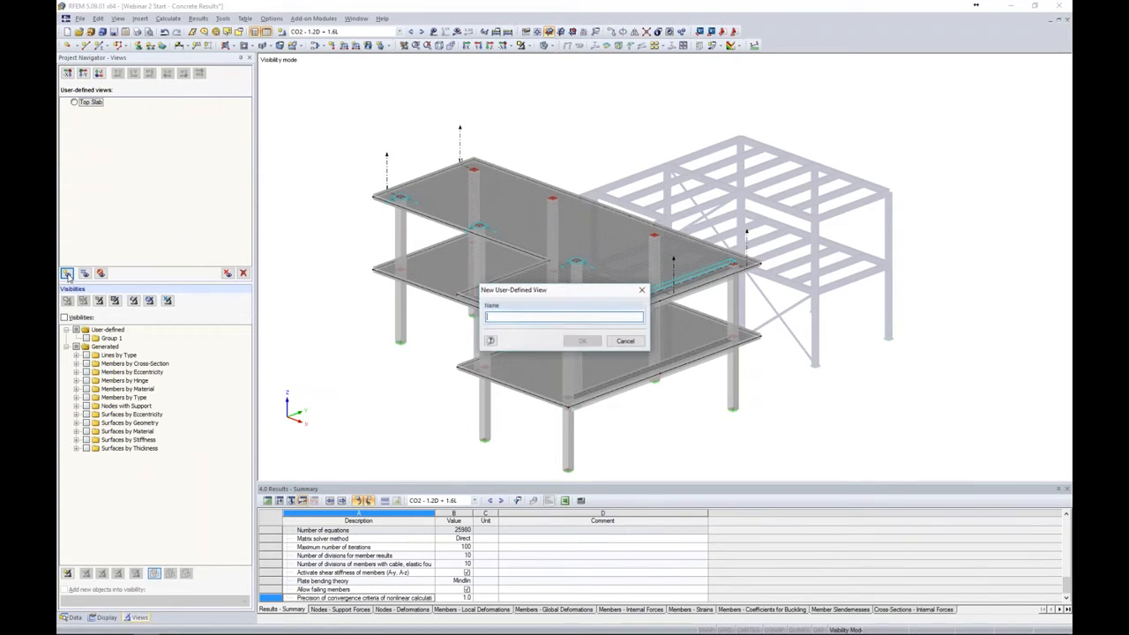
pyautogui.write('Conc')
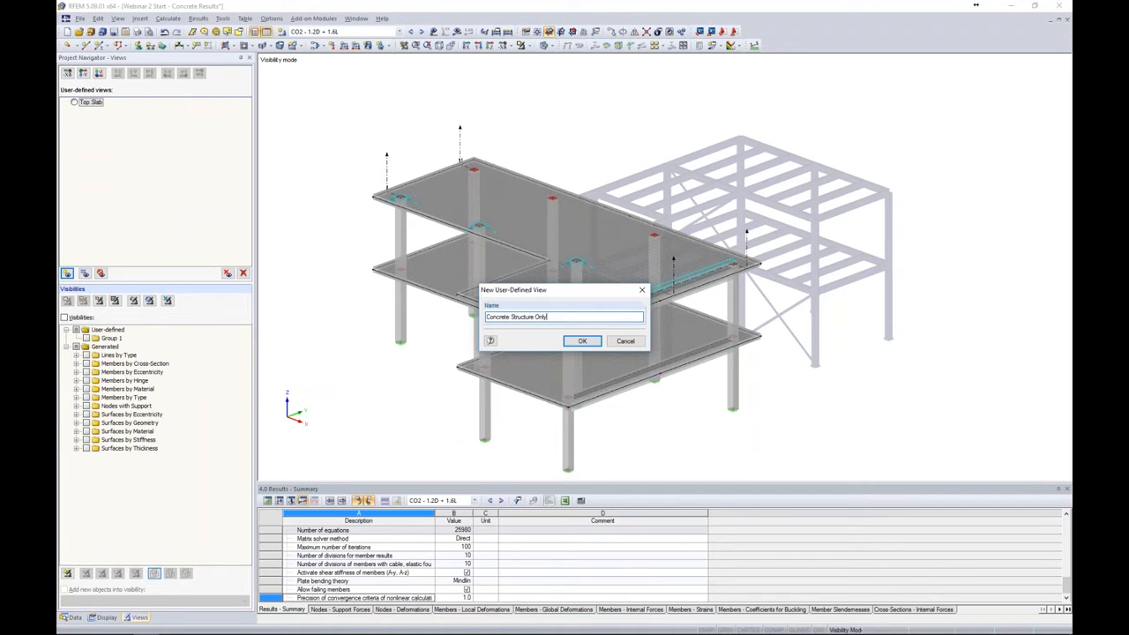
pyautogui.write('rete Structure Only')
pyautogui.click(581, 343)
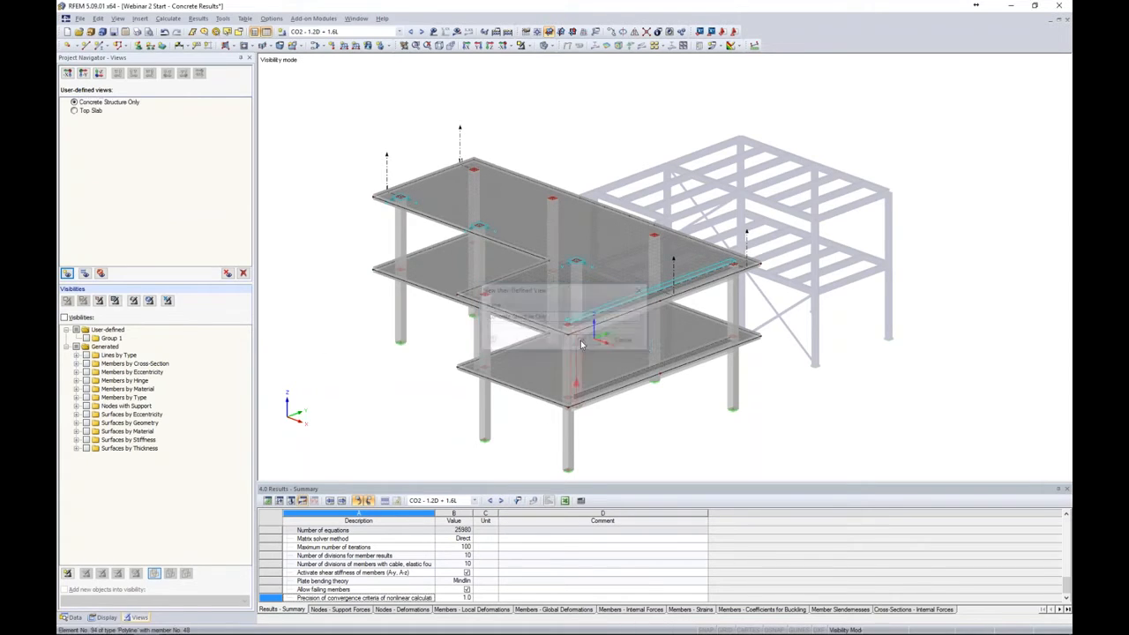
# Turn on the work plane grid and set its origin at the base of the front corner column.
pyautogui.moveTo(829, 373); pyautogui.dragTo(769, 300, button='middle')
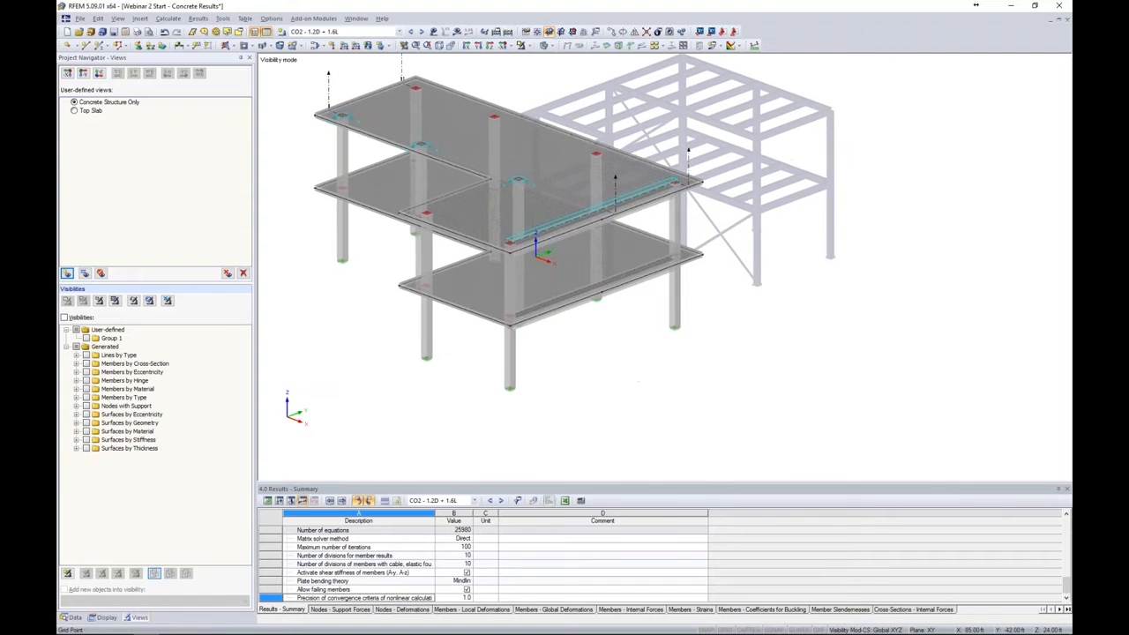
pyautogui.keyDown('ctrl'); pyautogui.moveTo(690, 352); pyautogui.dragTo(723, 358, button='middle'); pyautogui.keyUp('ctrl')
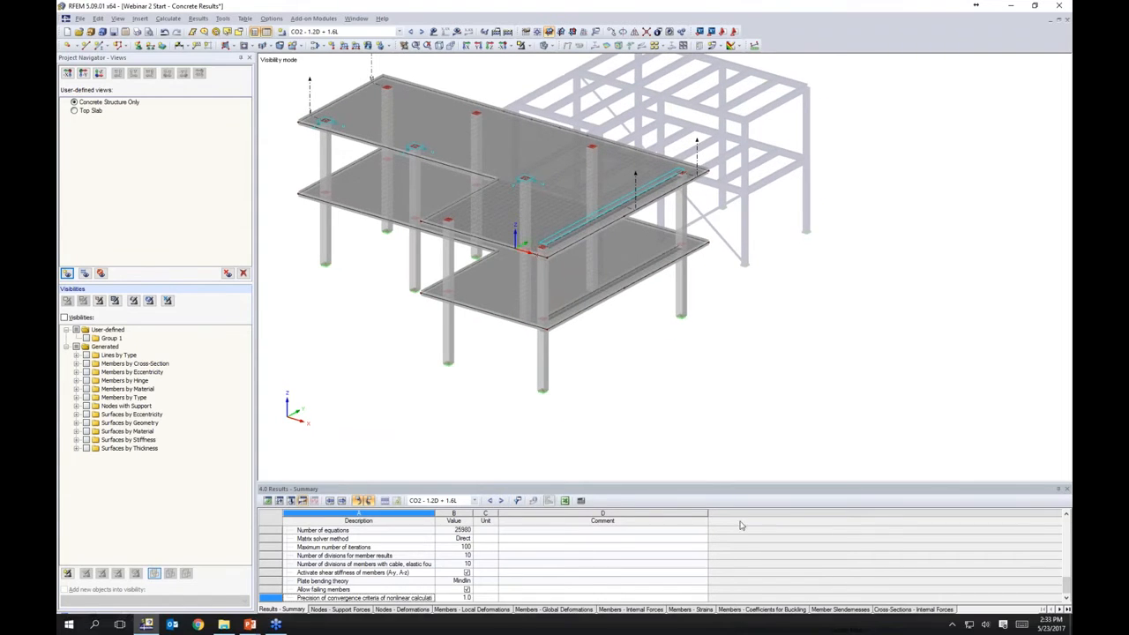
pyautogui.click(727, 630)
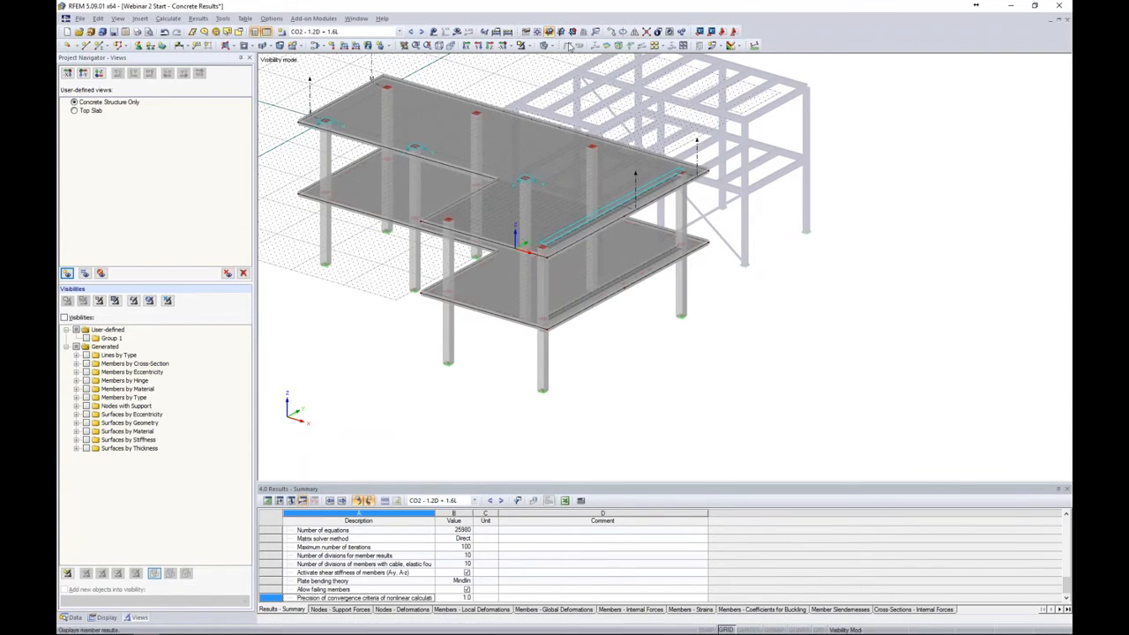
pyautogui.click(101, 46)
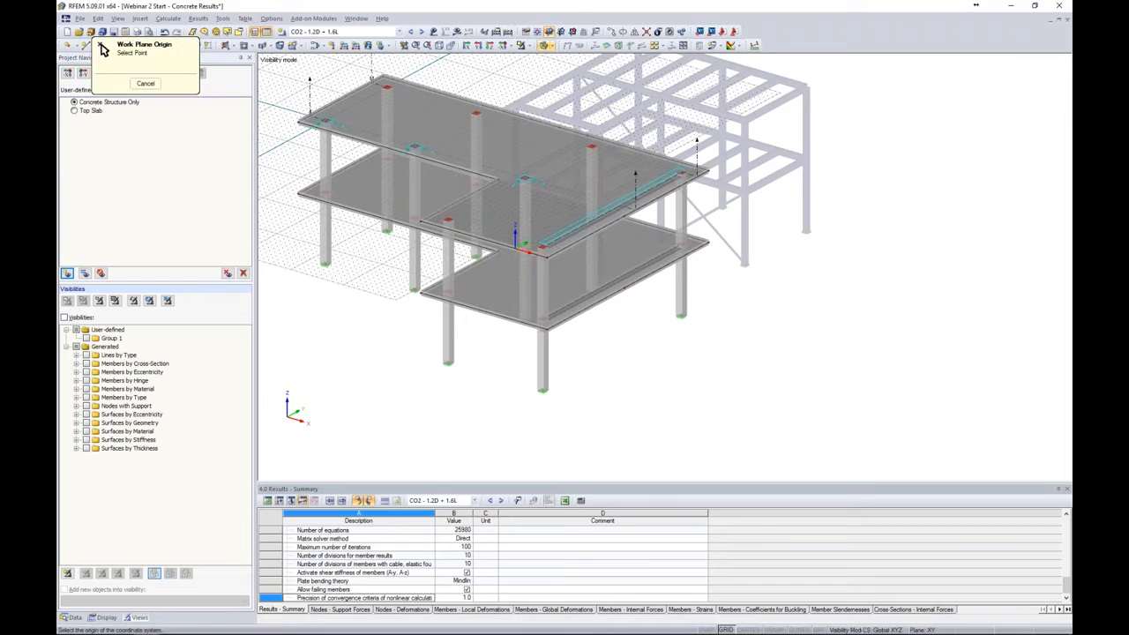
pyautogui.click(544, 391)
# Copy the front corner column 20 ft along X to X 56, Y -42 ft, accepting deletion of the existing results.
pyautogui.keyDown('ctrl'); pyautogui.moveTo(565, 380); pyautogui.dragTo(731, 308, button='middle'); pyautogui.keyUp('ctrl')
pyautogui.click(606, 326)
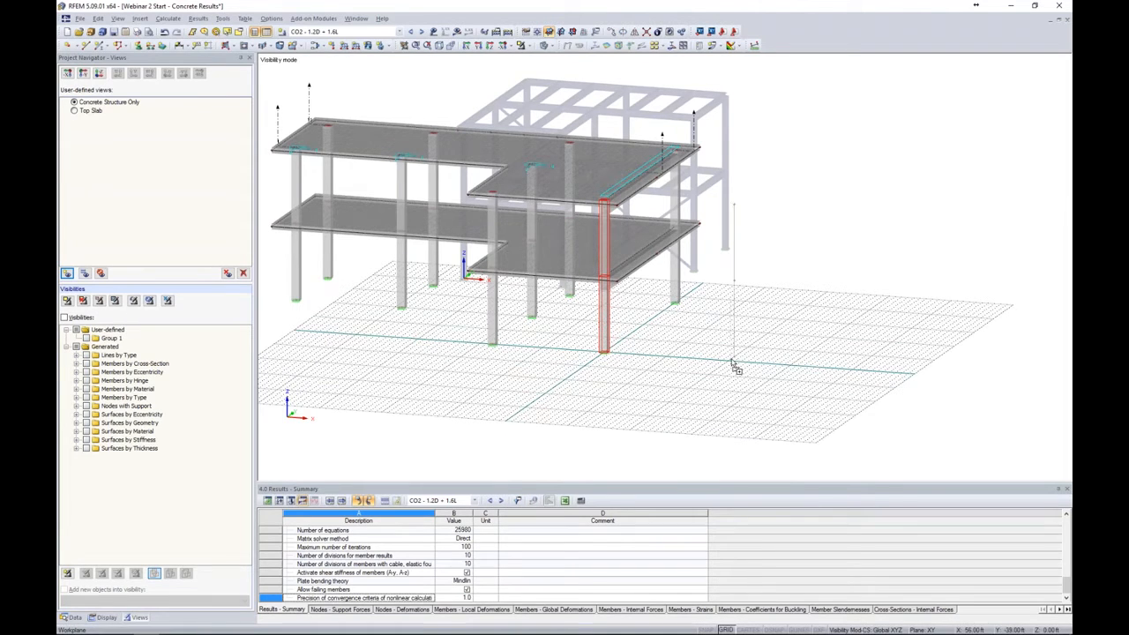
pyautogui.press('Delete')
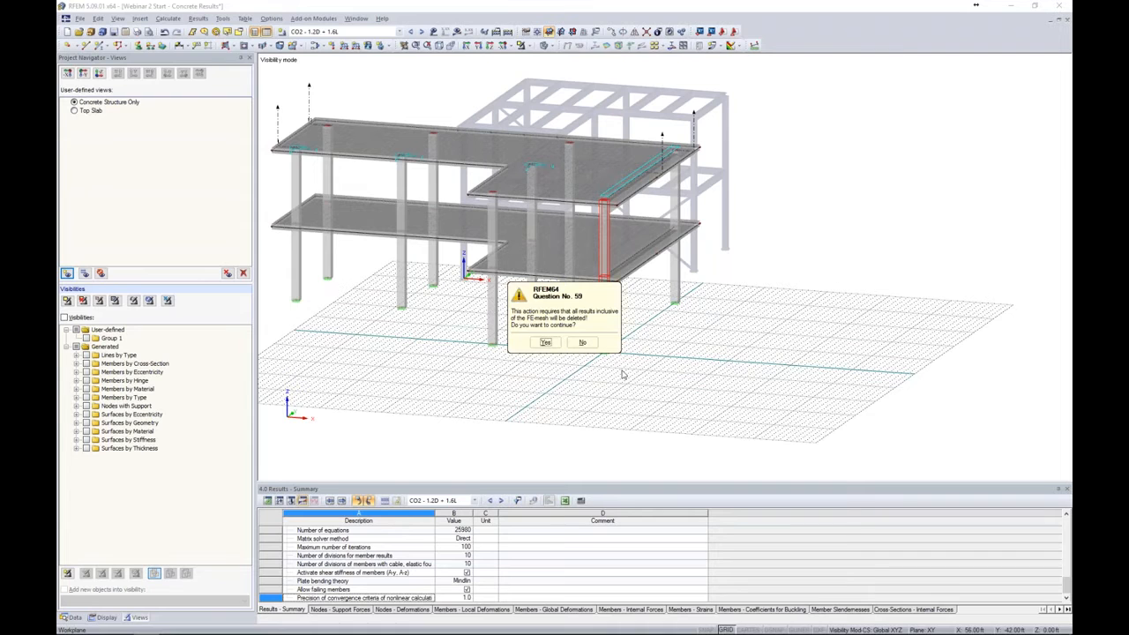
pyautogui.click(545, 343)
# Edit both segments of the copied standalone column and set their member type to Result Beam.
pyautogui.keyDown('ctrl'); pyautogui.moveTo(717, 354); pyautogui.dragTo(730, 353, button='middle'); pyautogui.keyUp('ctrl')
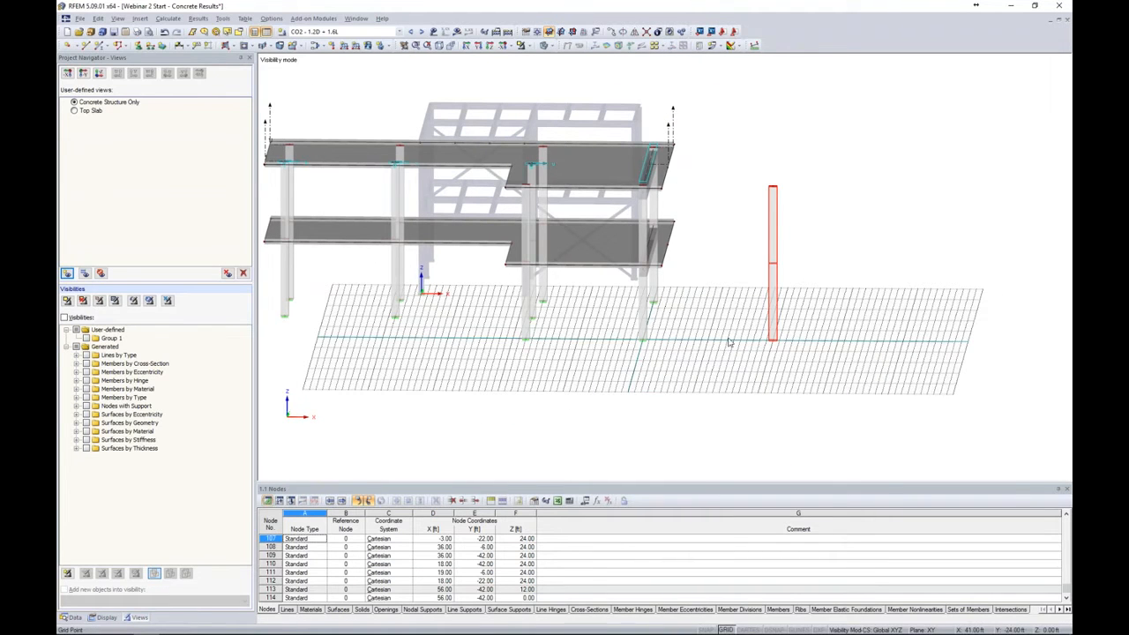
pyautogui.keyDown('ctrl'); pyautogui.moveTo(693, 355); pyautogui.dragTo(794, 334, button='middle'); pyautogui.keyUp('ctrl')
pyautogui.click(804, 269)
pyautogui.rightClick(805, 218)
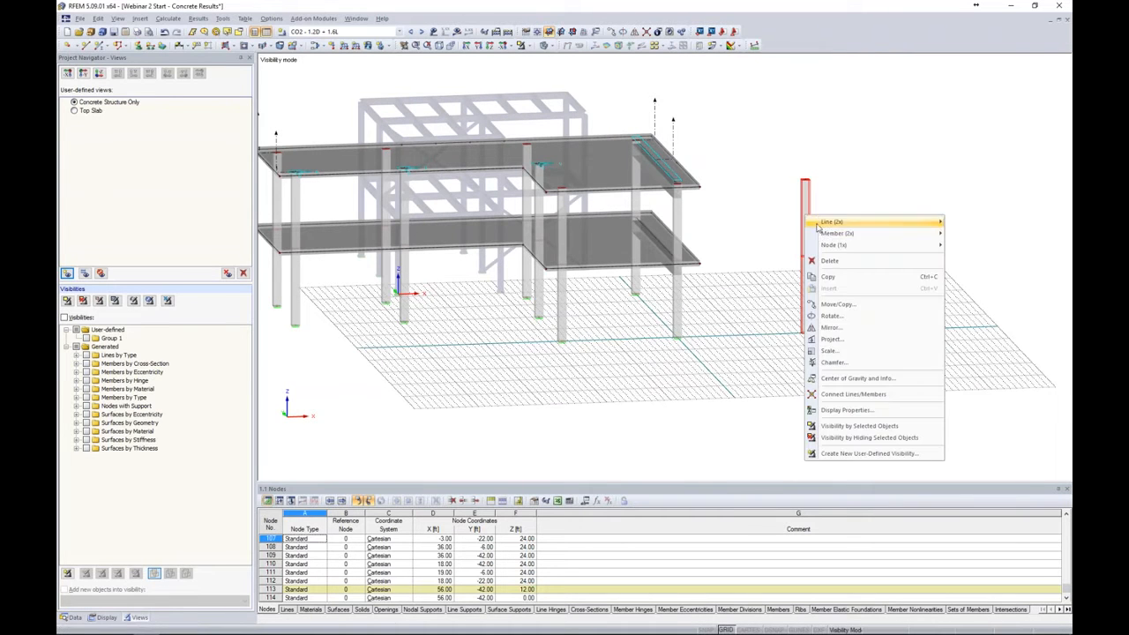
pyautogui.click(780, 238)
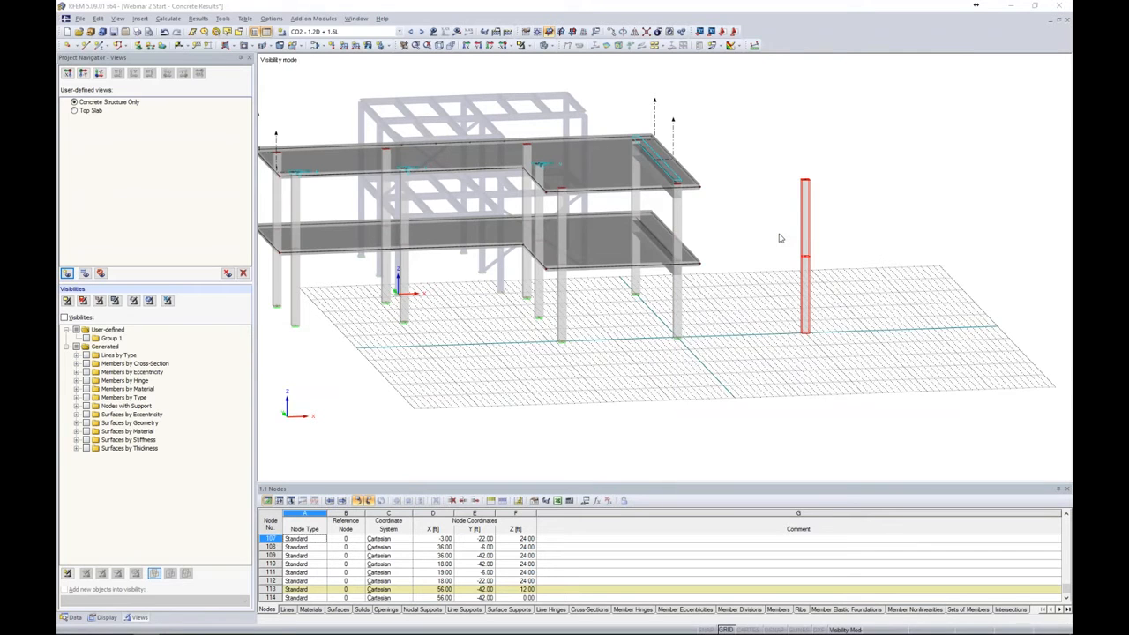
pyautogui.click(578, 191)
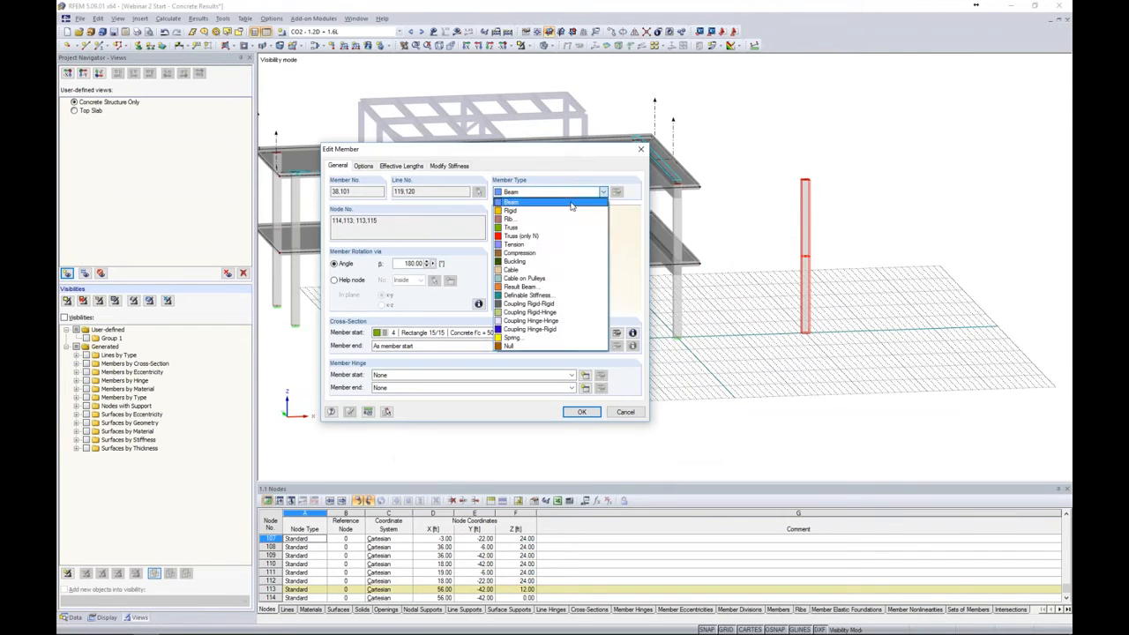
pyautogui.click(526, 288)
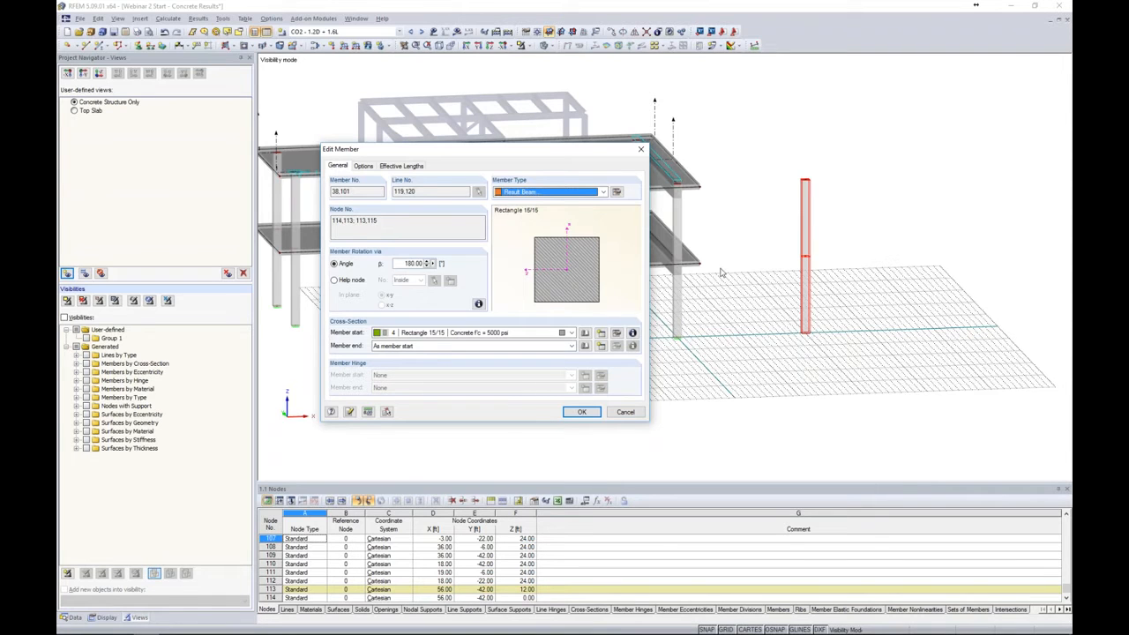
# Set the result beam to integrate from listed including objects, and pick both slab surfaces 1,2 as the included surfaces.
pyautogui.click(618, 194)
pyautogui.click(619, 194)
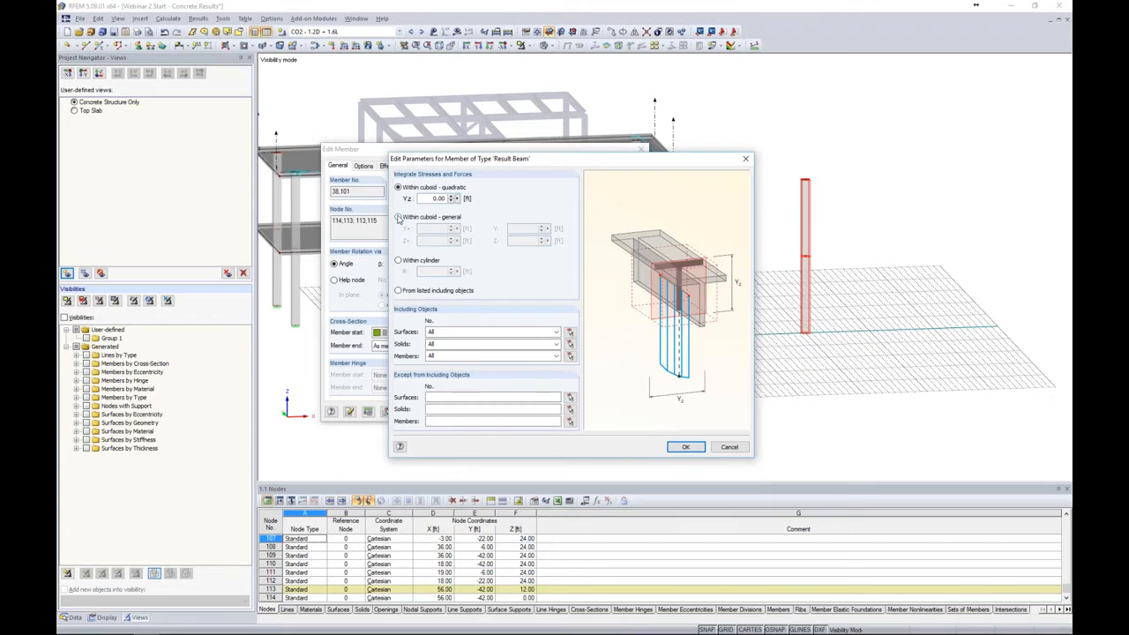
pyautogui.click(399, 217)
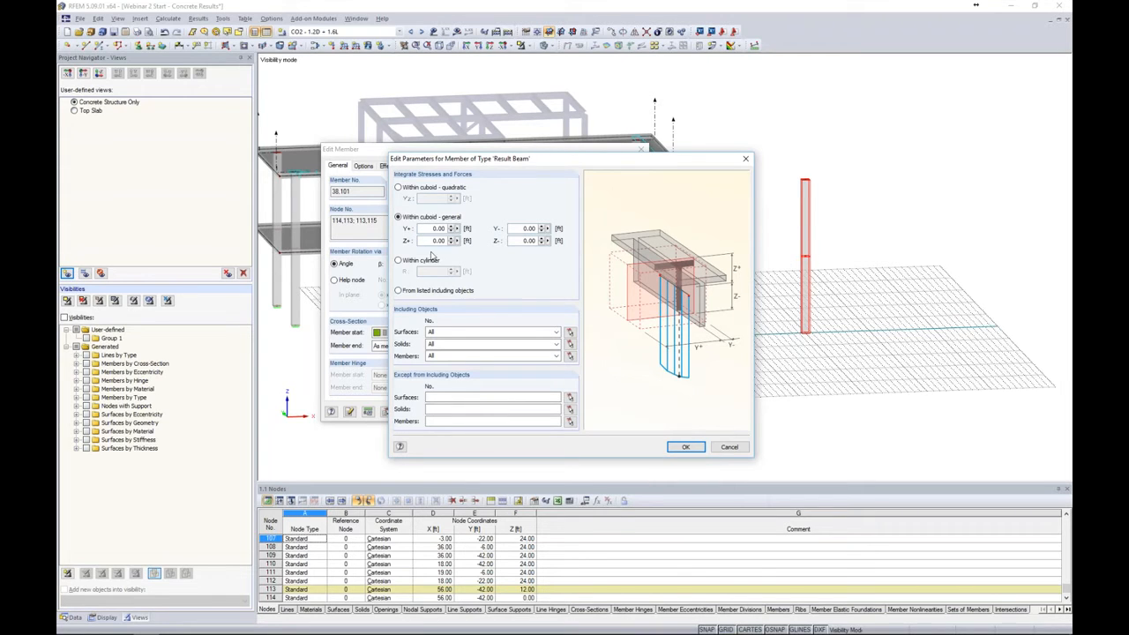
pyautogui.click(398, 261)
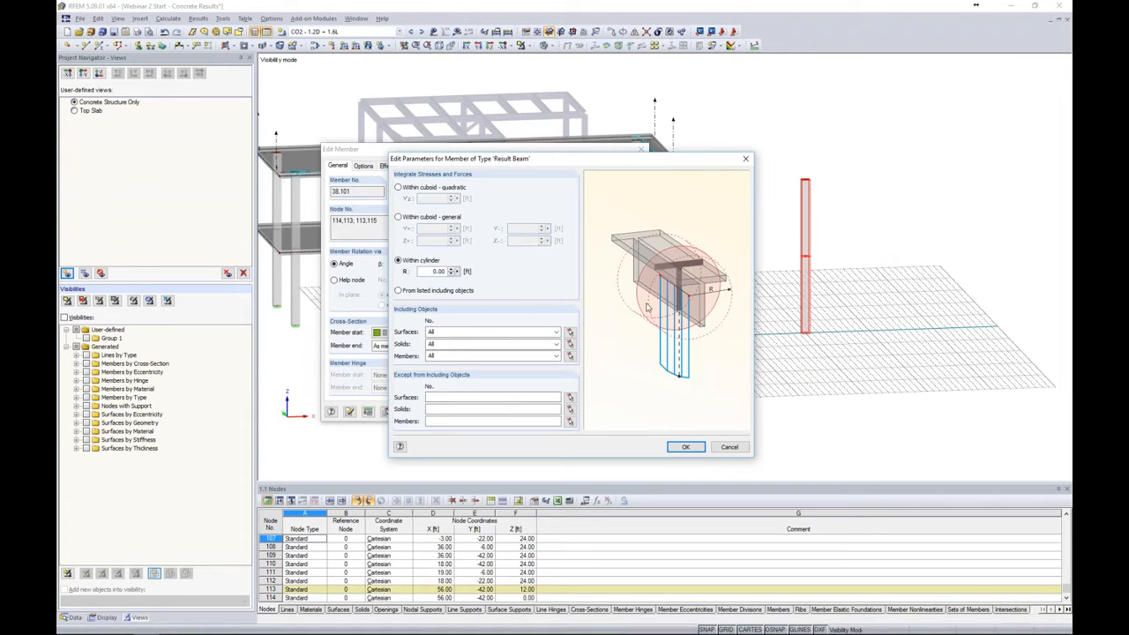
pyautogui.click(398, 291)
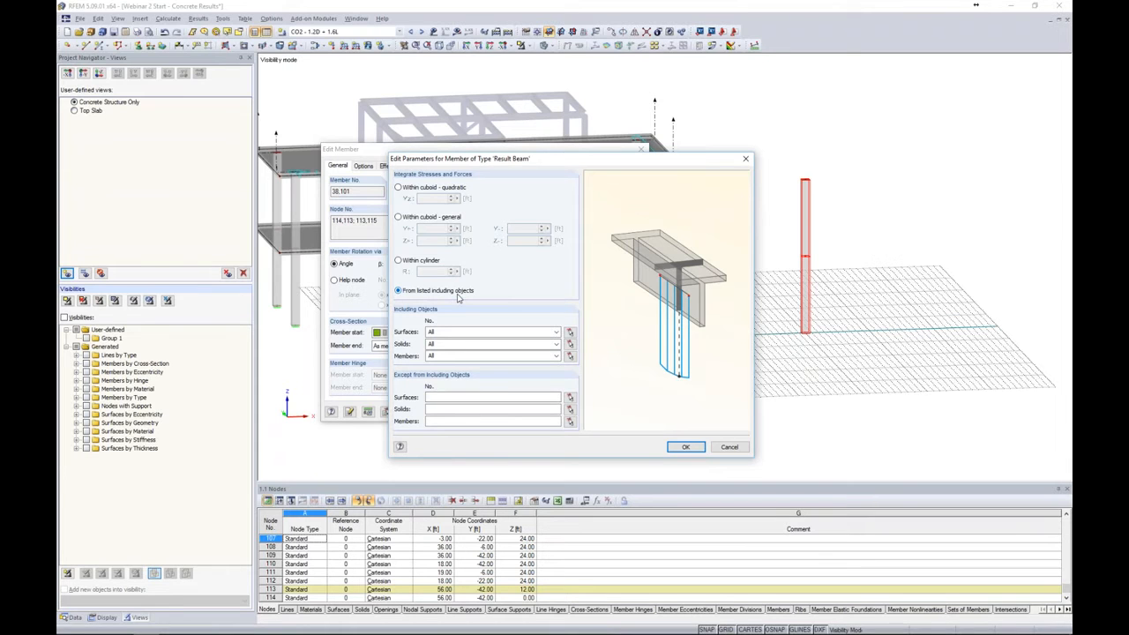
pyautogui.click(571, 334)
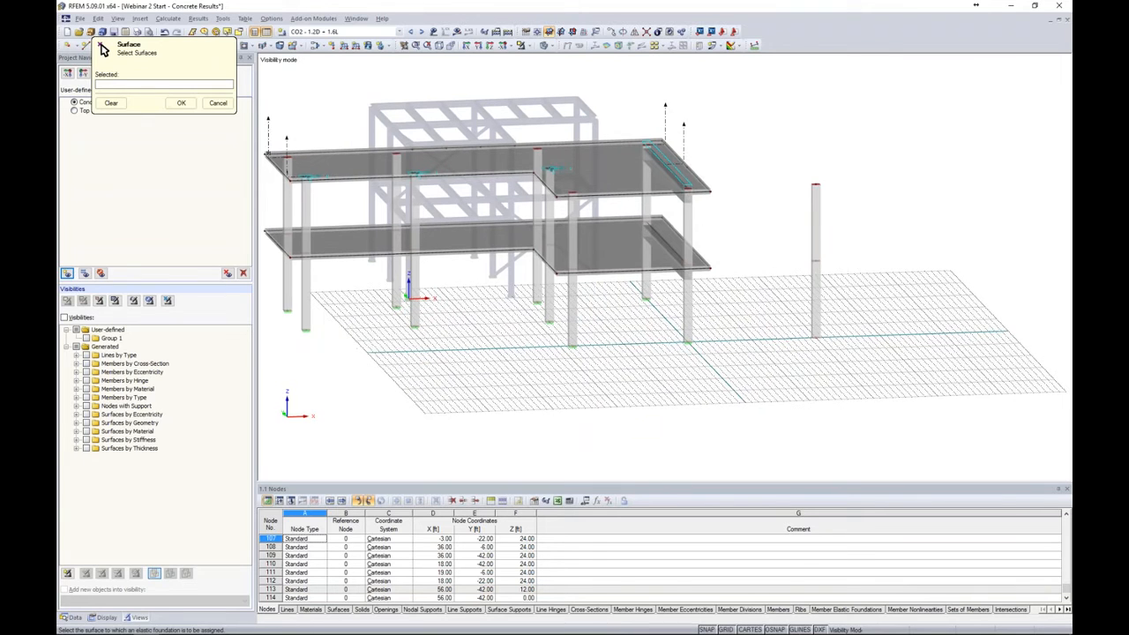
pyautogui.moveTo(782, 399); pyautogui.dragTo(308, 97)
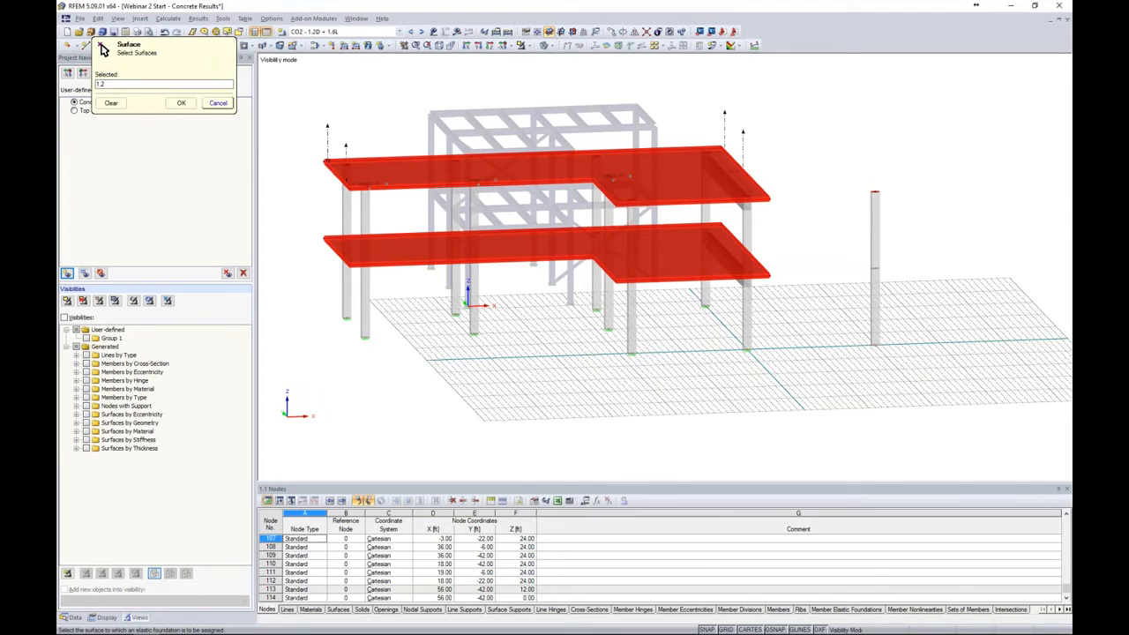
pyautogui.click(181, 102)
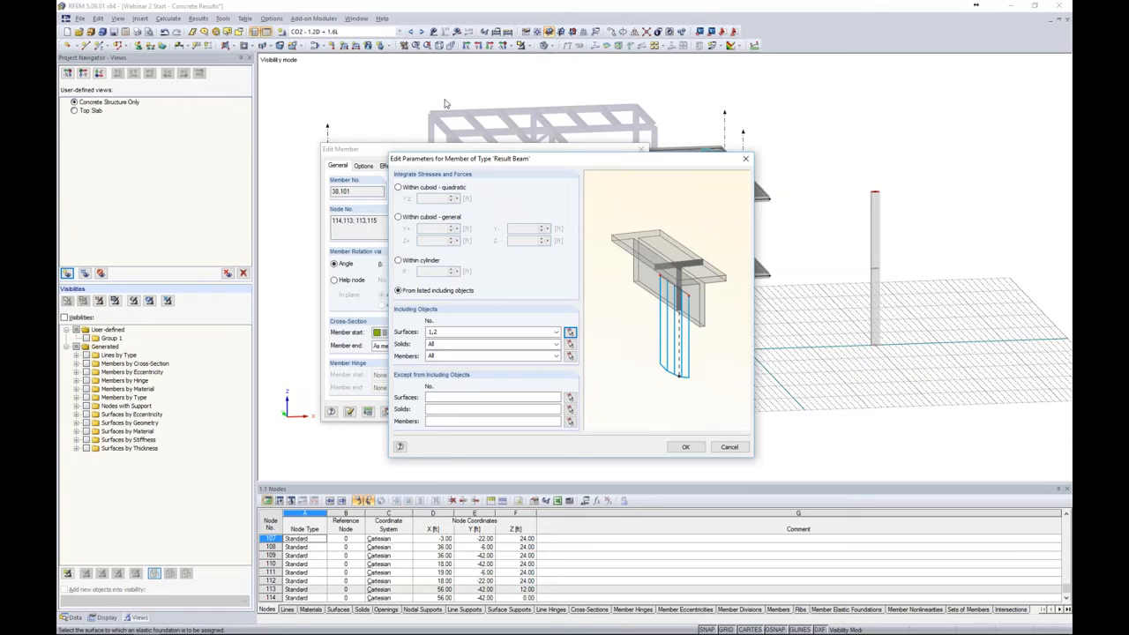
# Set the included solids to None, pick the concrete structure's members as included members excluding the standalone column, and apply the result beam settings.
pyautogui.click(557, 345)
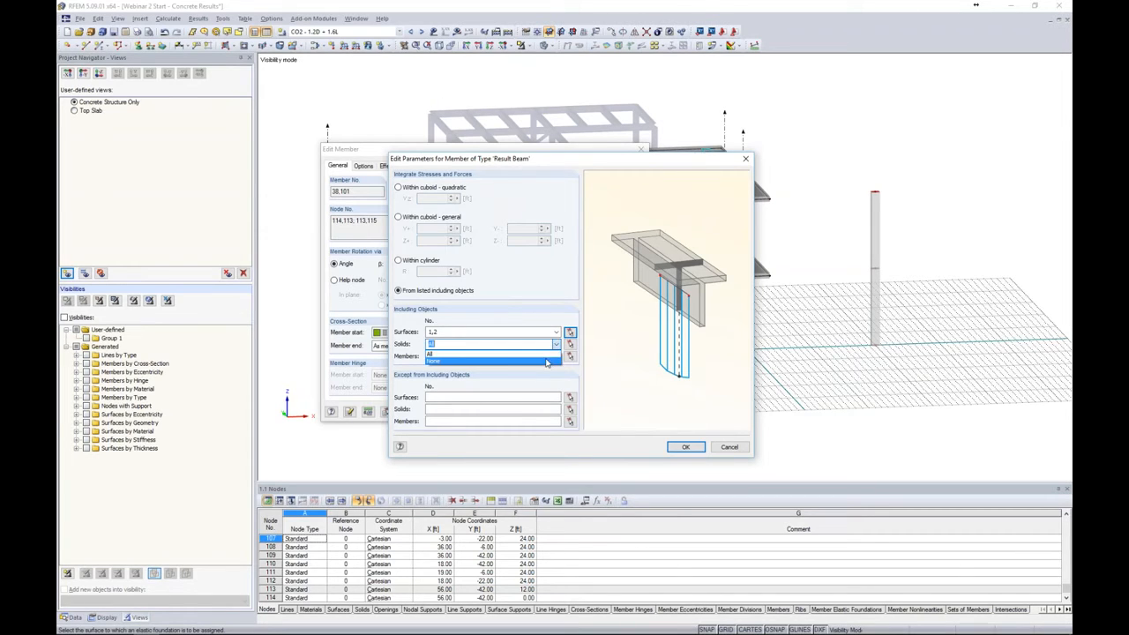
pyautogui.click(547, 361)
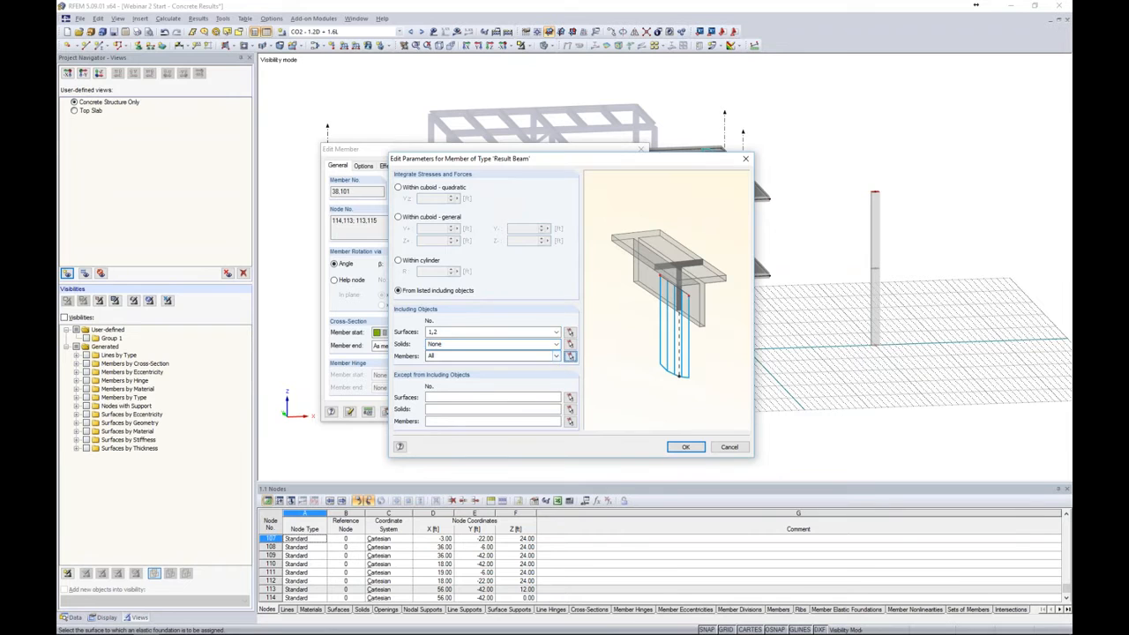
pyautogui.click(570, 356)
pyautogui.moveTo(794, 394); pyautogui.dragTo(300, 85)
pyautogui.click(181, 103)
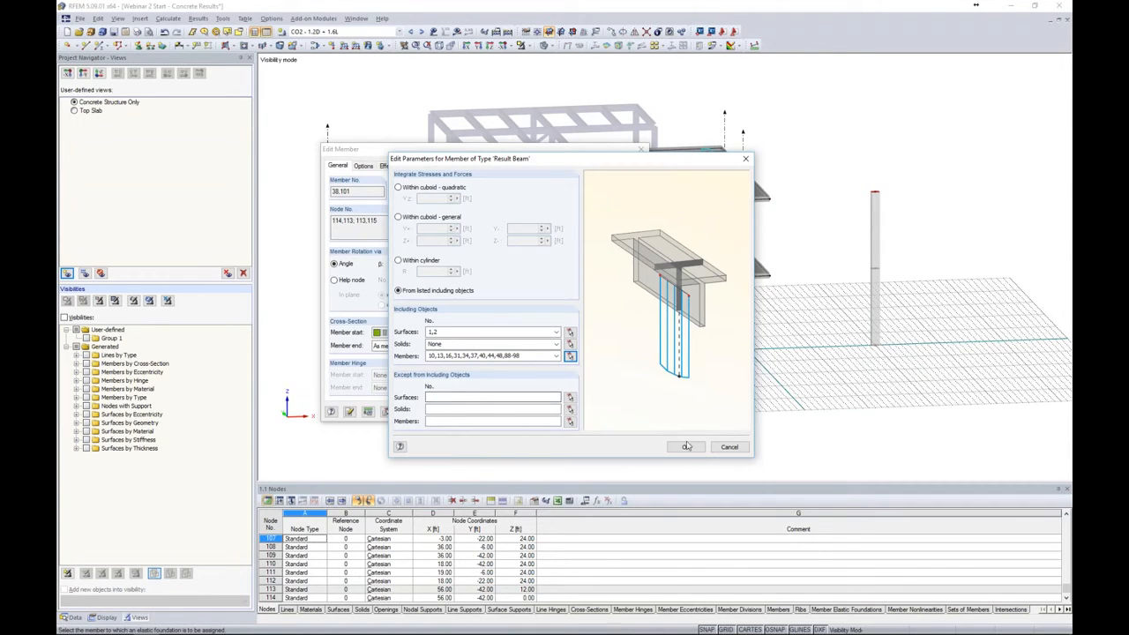
pyautogui.click(685, 446)
pyautogui.click(582, 412)
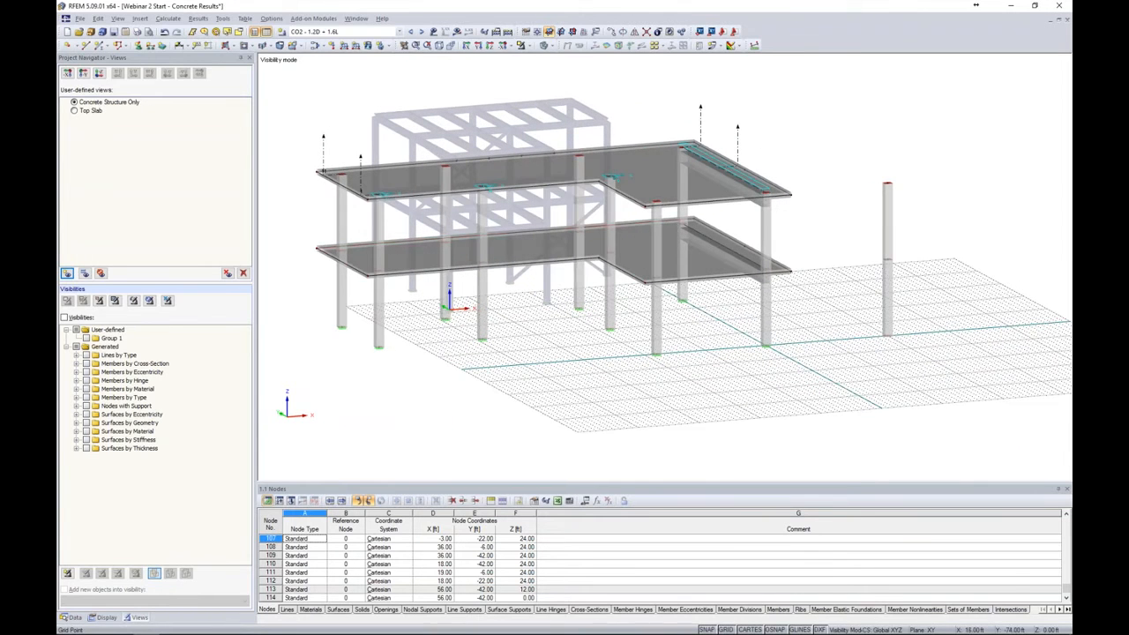
# Switch to load combination CO3 - 1.2D + L + W and display its loads on the model.
pyautogui.click(399, 31)
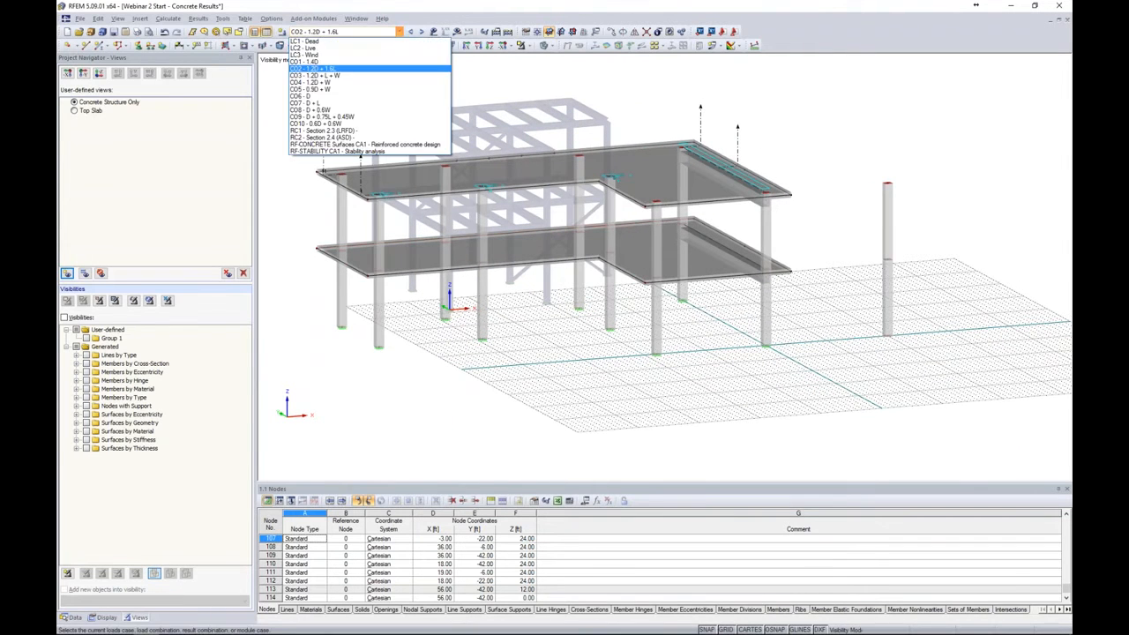
pyautogui.click(382, 77)
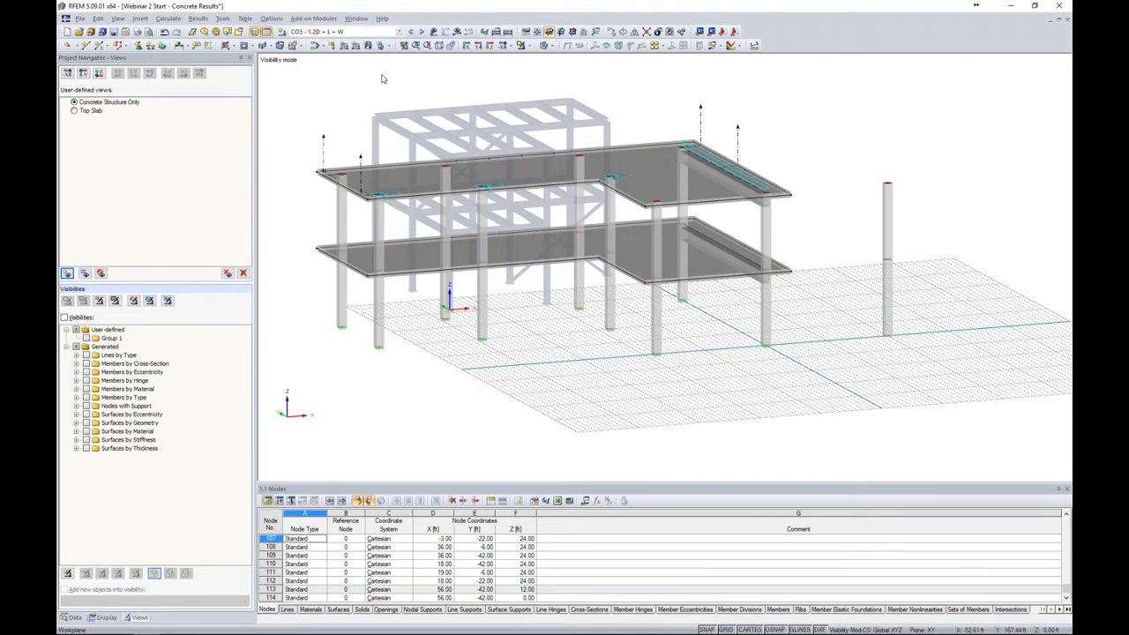
pyautogui.click(434, 31)
pyautogui.keyDown('ctrl'); pyautogui.moveTo(576, 318); pyautogui.dragTo(751, 300, button='middle'); pyautogui.keyUp('ctrl')
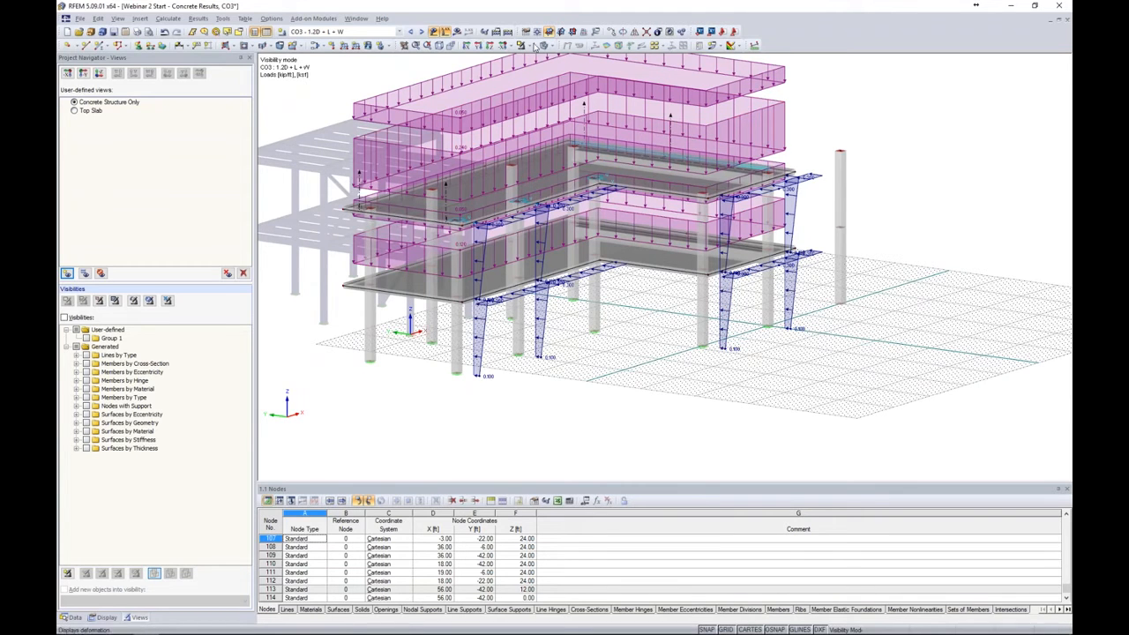
# Hide the loads and calculate the results for load combination CO3.
pyautogui.click(434, 31)
pyautogui.click(457, 31)
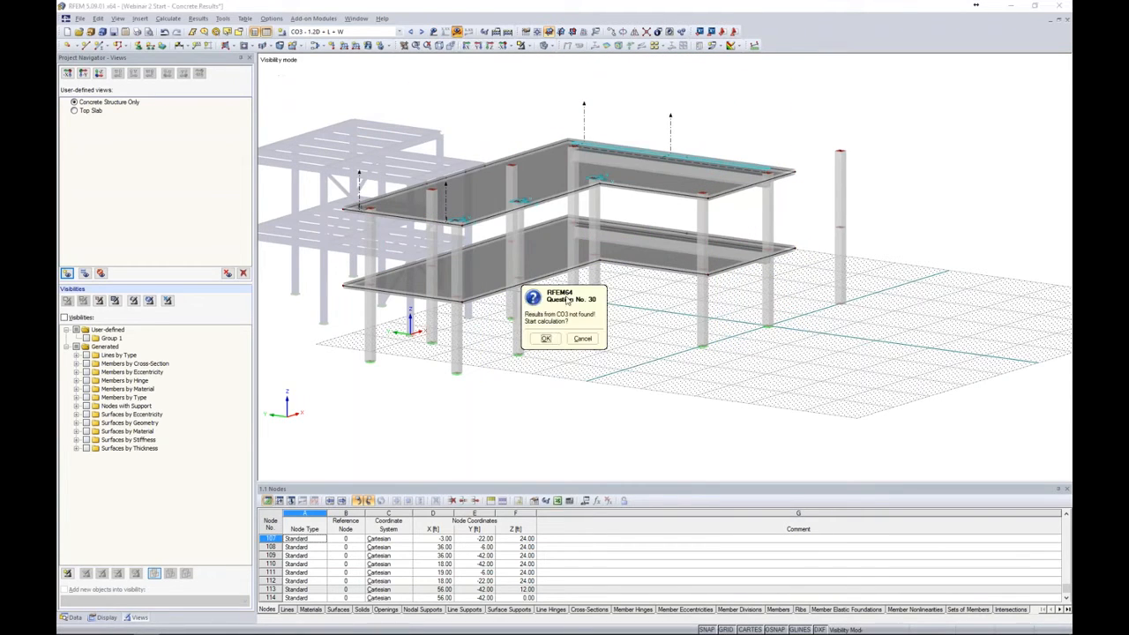
pyautogui.click(539, 335)
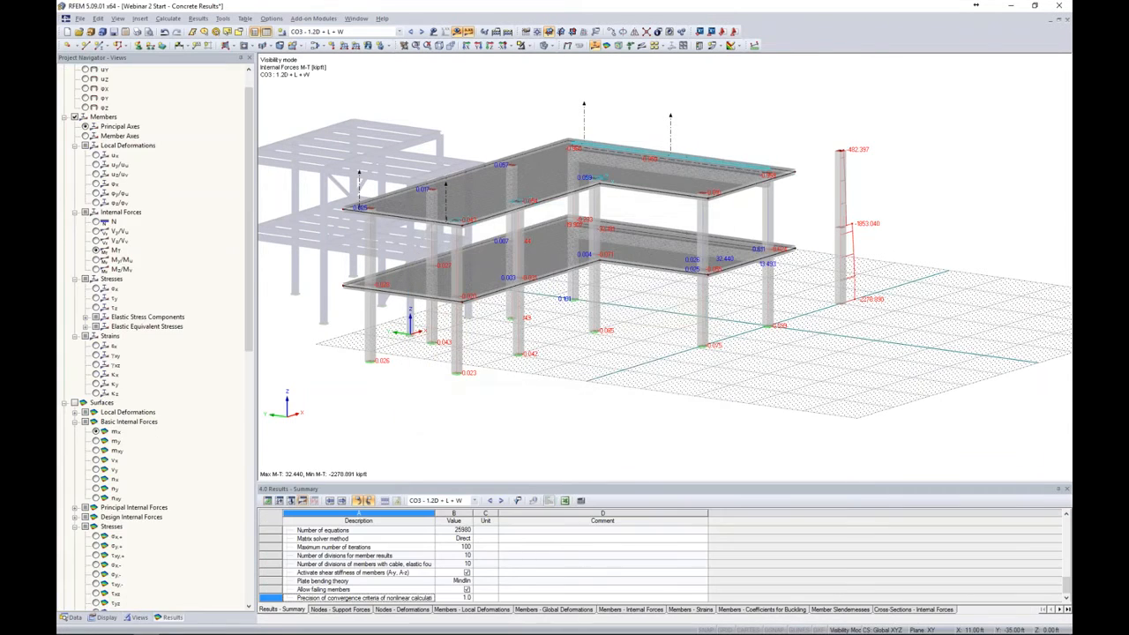
# Display the member shear force Vy/Vu to examine the story shear on the result beam.
pyautogui.moveTo(819, 369); pyautogui.dragTo(815, 268, button='middle')
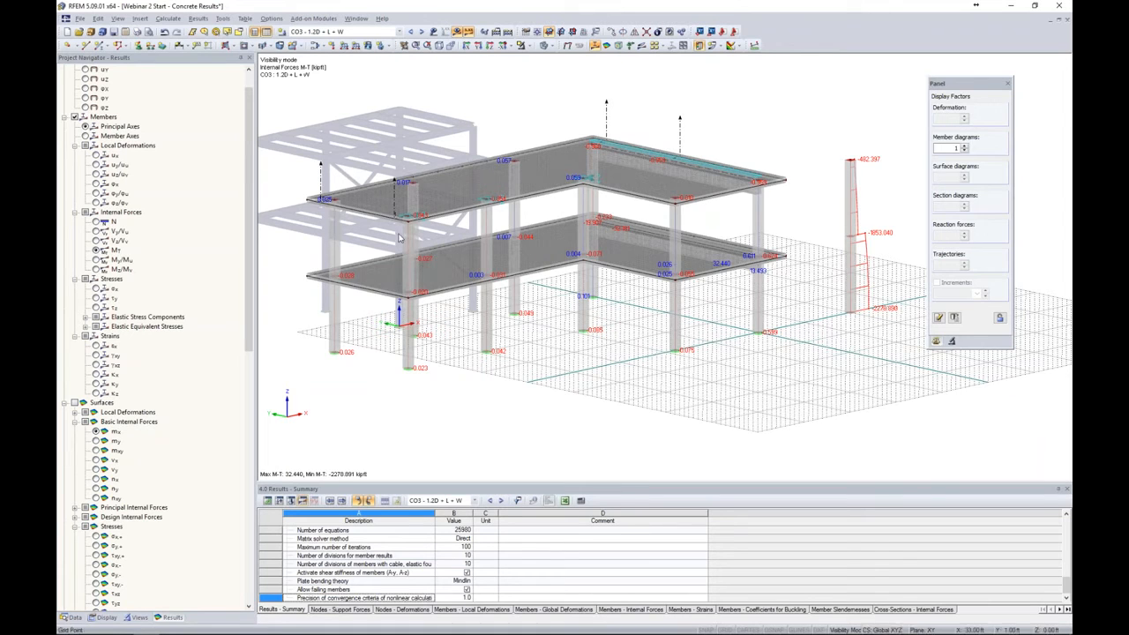
pyautogui.click(99, 233)
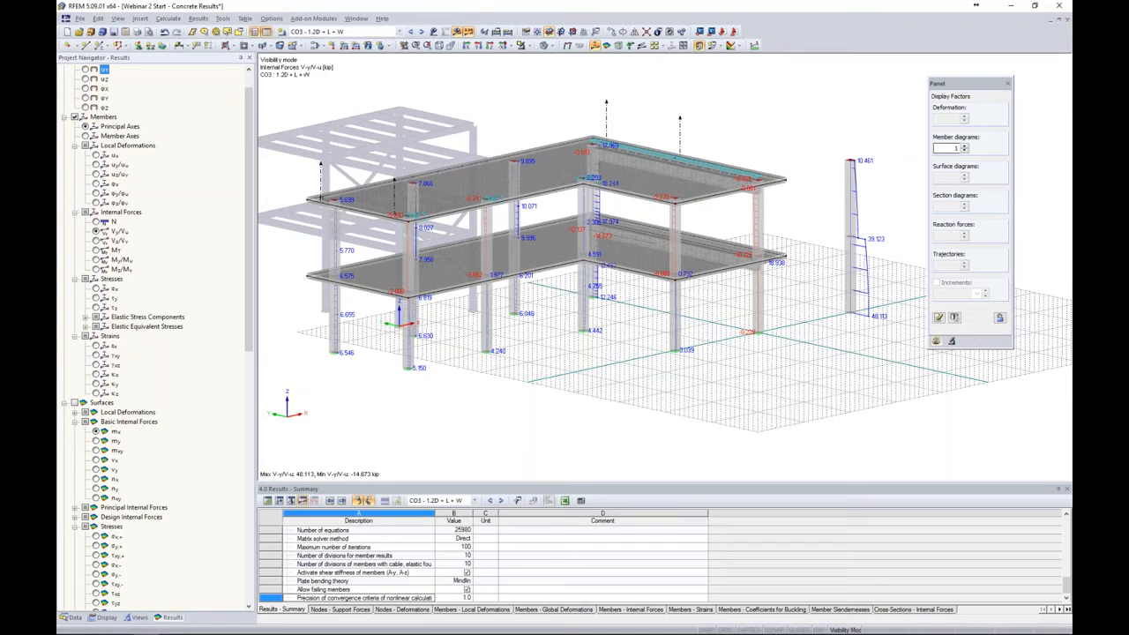
pyautogui.moveTo(978, 90); pyautogui.dragTo(1003, 82)
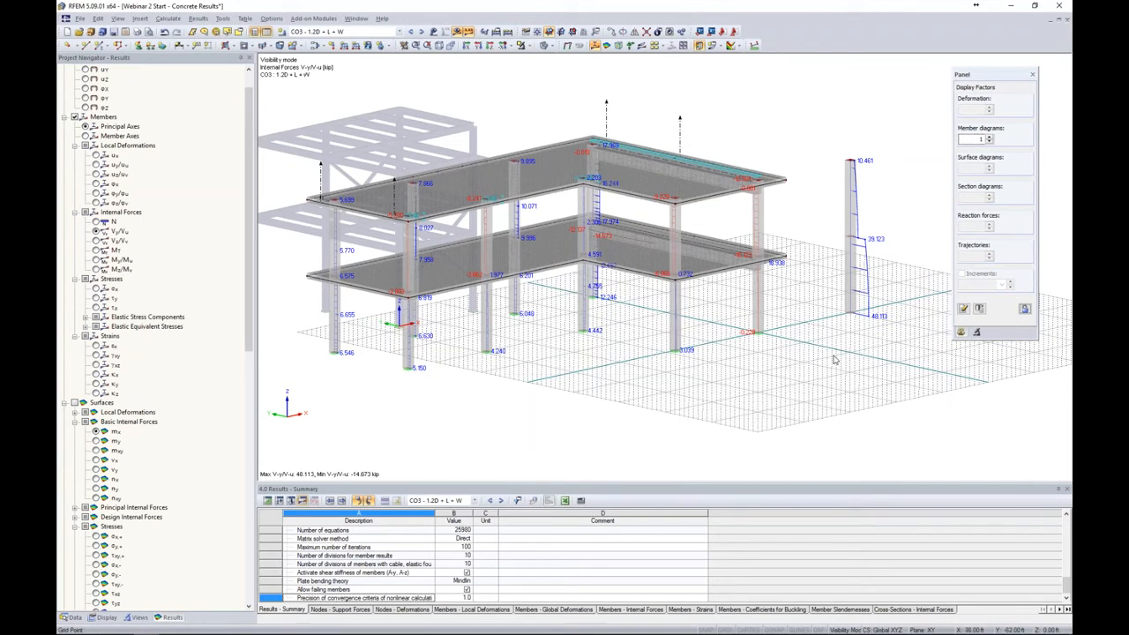
# Hide the work plane grid and switch the members' local axis systems on and back off.
pyautogui.click(726, 629)
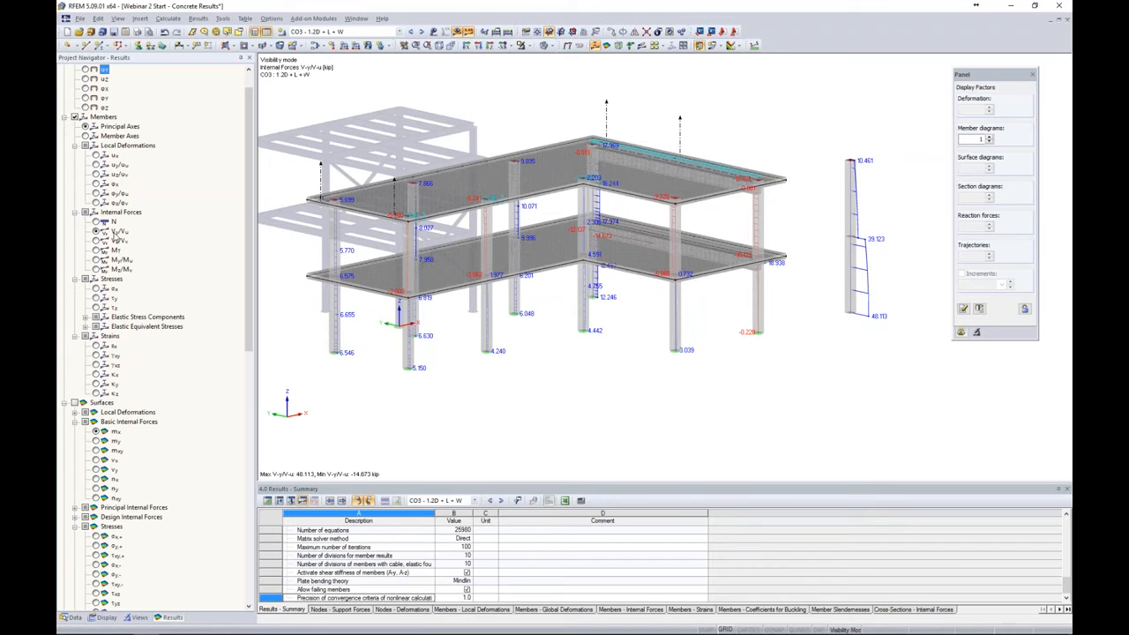
pyautogui.rightClick(849, 283)
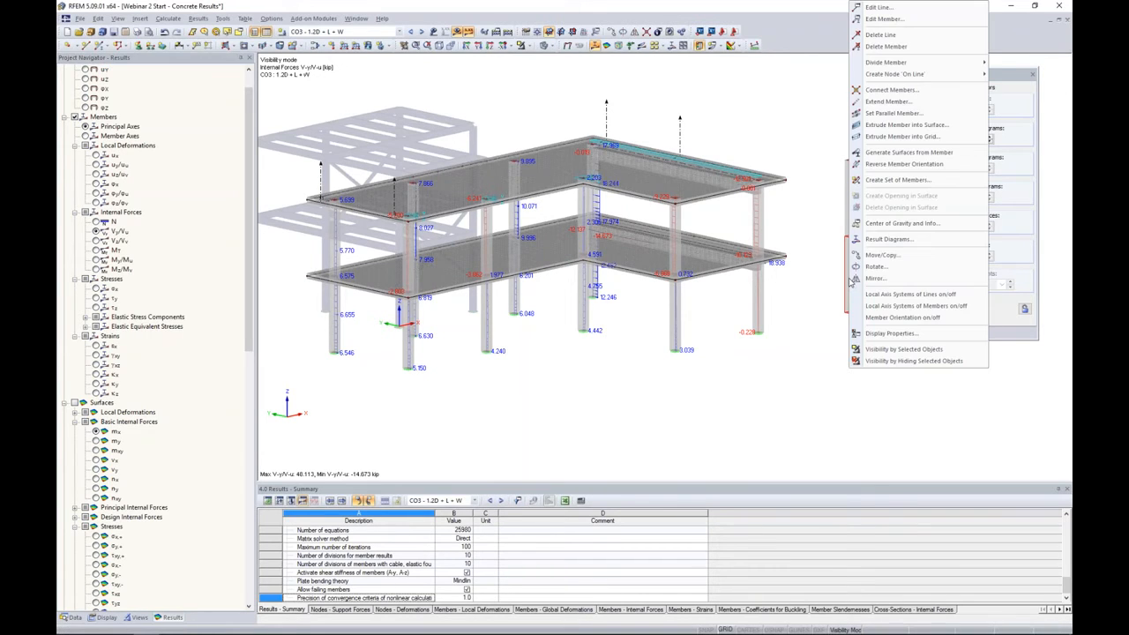
pyautogui.click(870, 305)
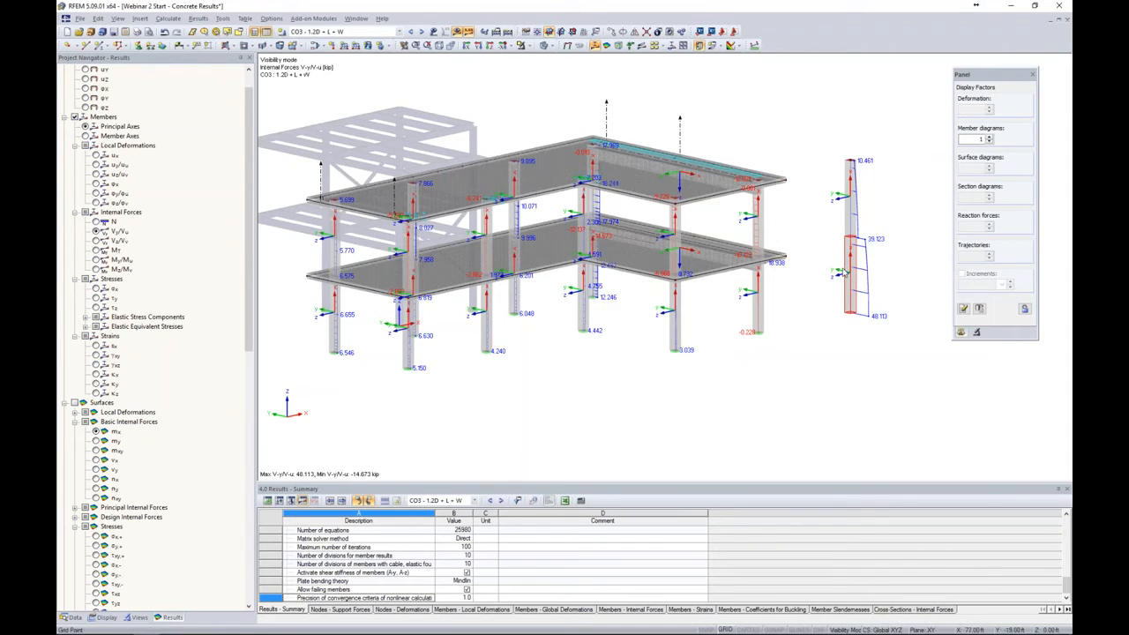
pyautogui.rightClick(854, 264)
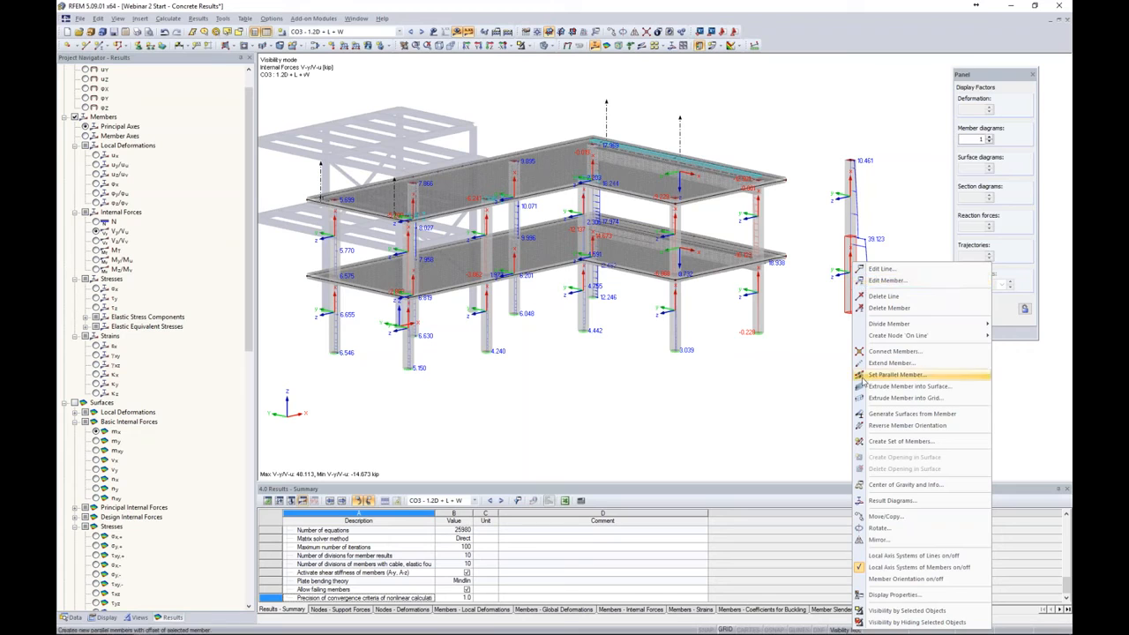
pyautogui.click(892, 567)
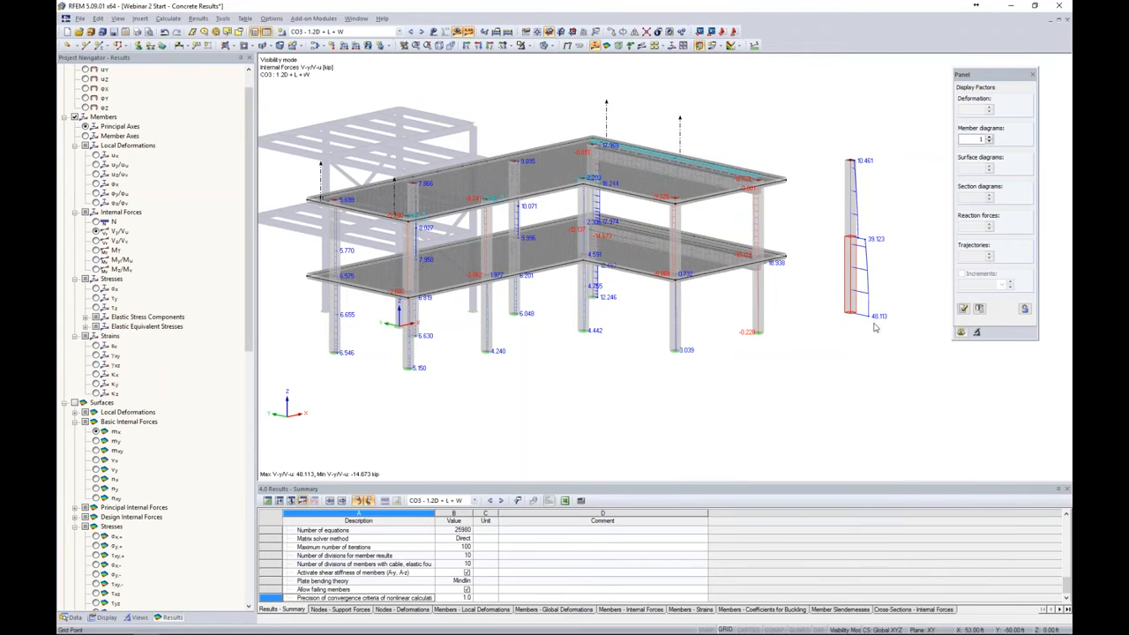
# Examine the shear force diagram on the separate result beam, then display Vz/Vv for the members.
pyautogui.scroll(3, 874, 280)
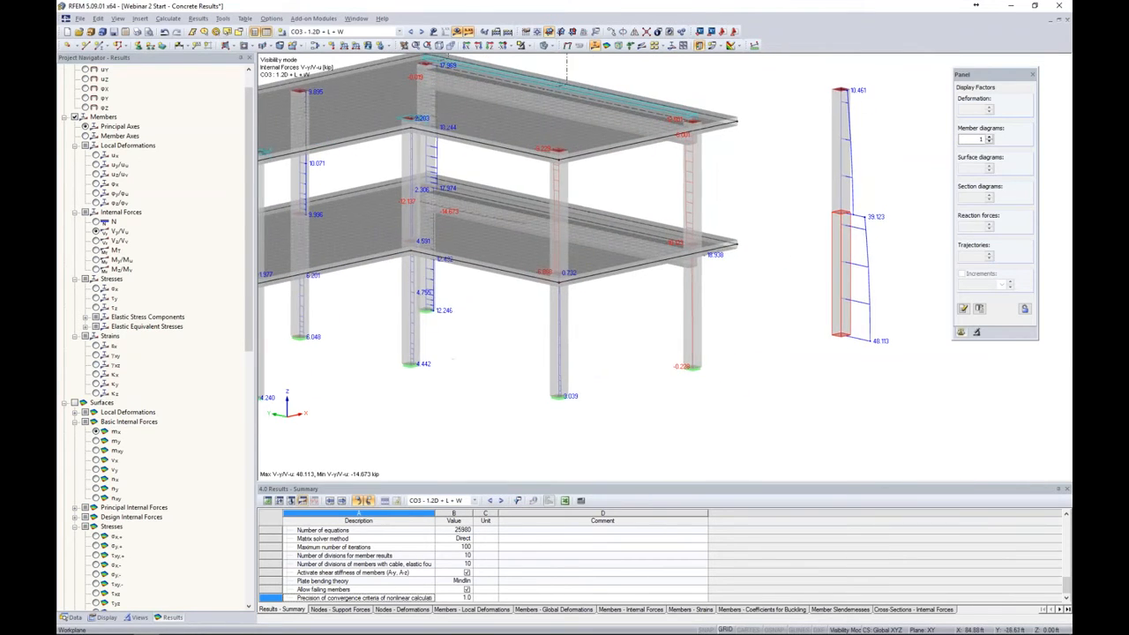
pyautogui.moveTo(873, 281); pyautogui.dragTo(872, 309, button='middle')
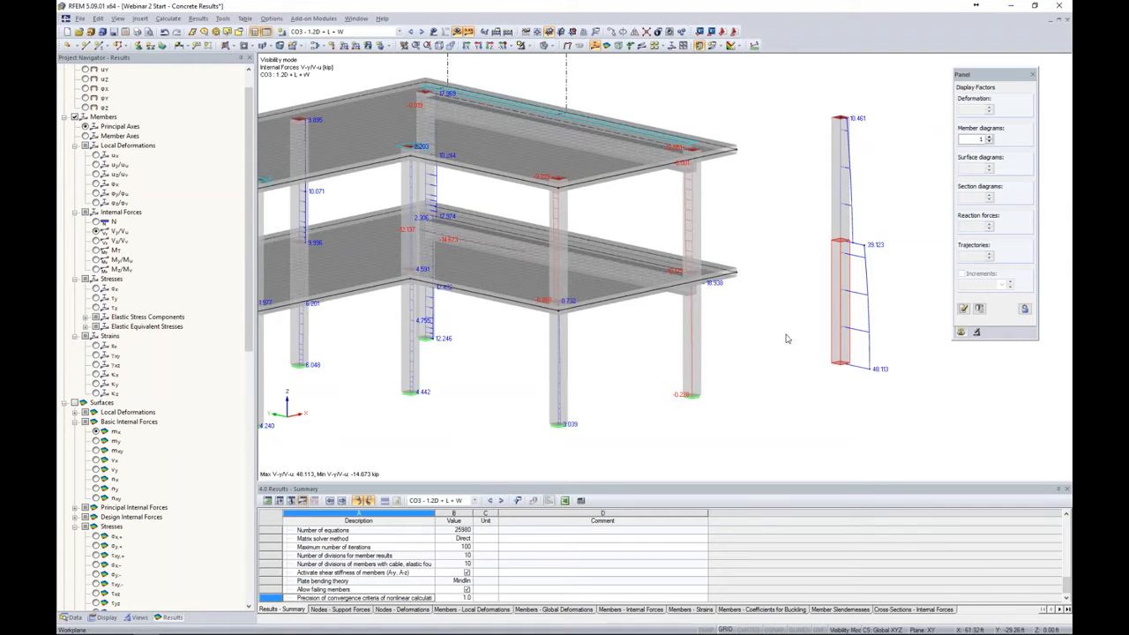
pyautogui.scroll(-1, 798, 320)
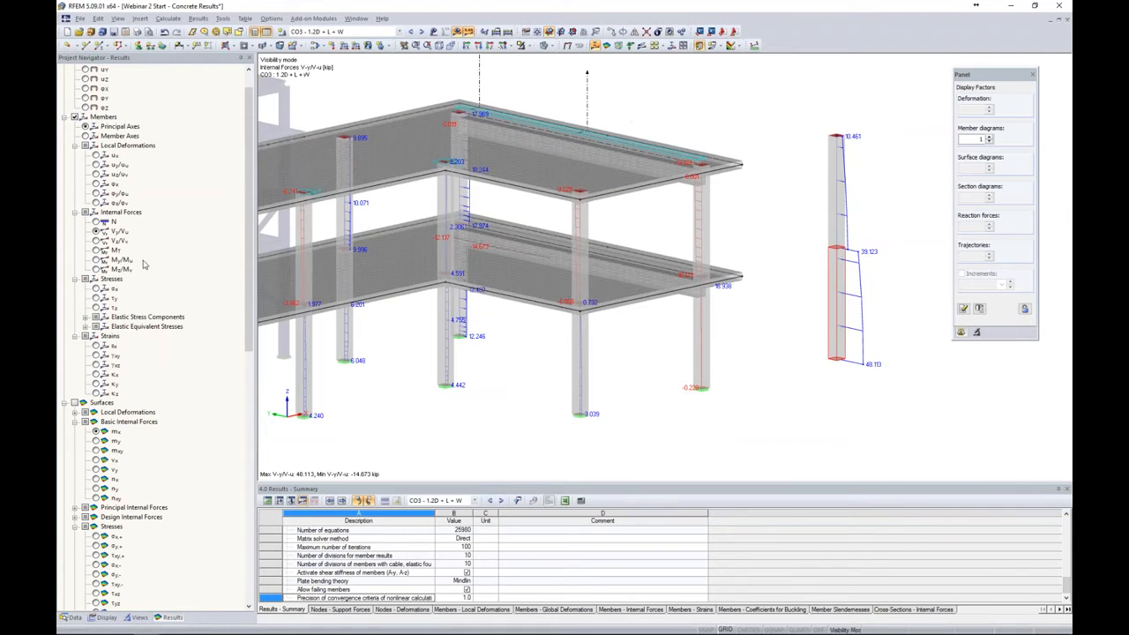
pyautogui.click(97, 240)
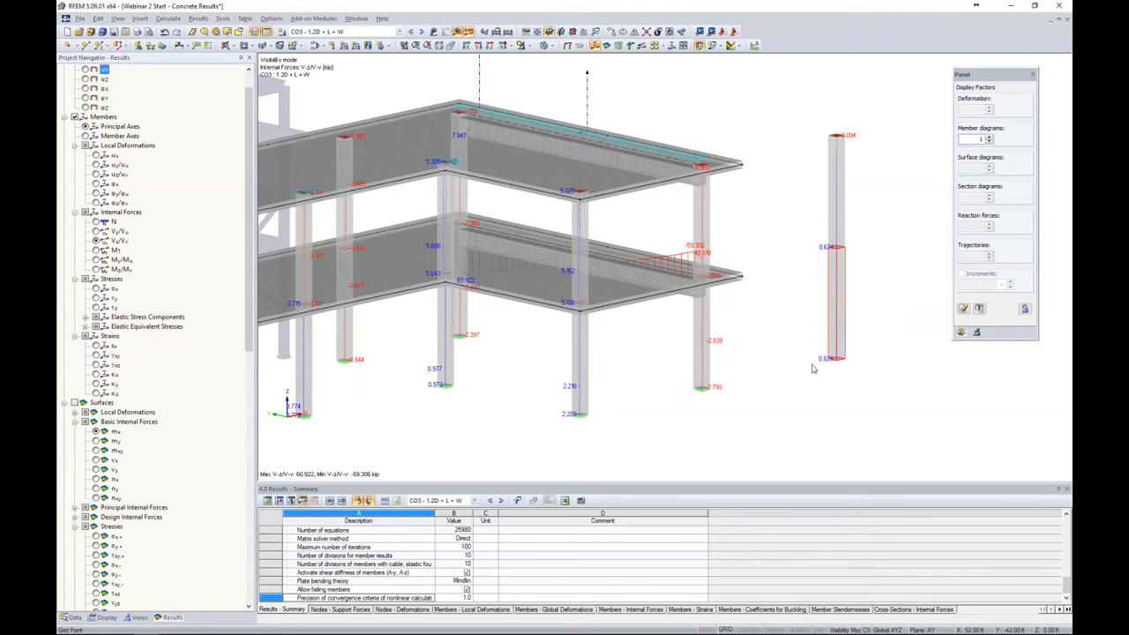
pyautogui.scroll(-2, 814, 364)
pyautogui.moveTo(810, 364); pyautogui.dragTo(849, 336, button='middle')
# Display the axial force N diagrams for the members and review the CO3 results summary table.
pyautogui.click(97, 222)
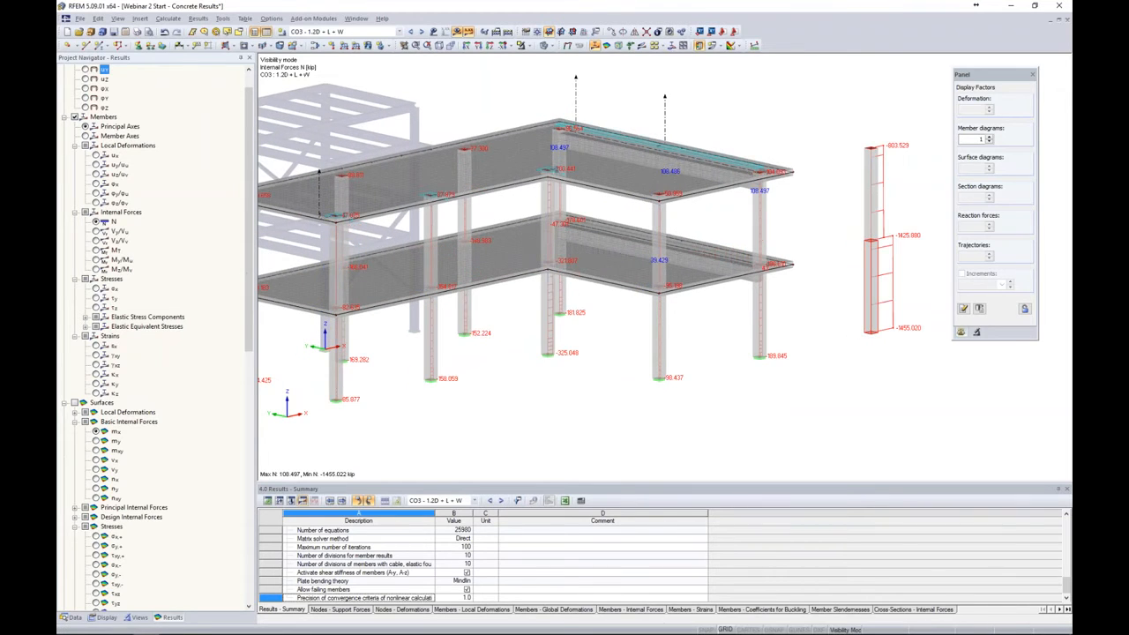
pyautogui.scroll(-2, 813, 308)
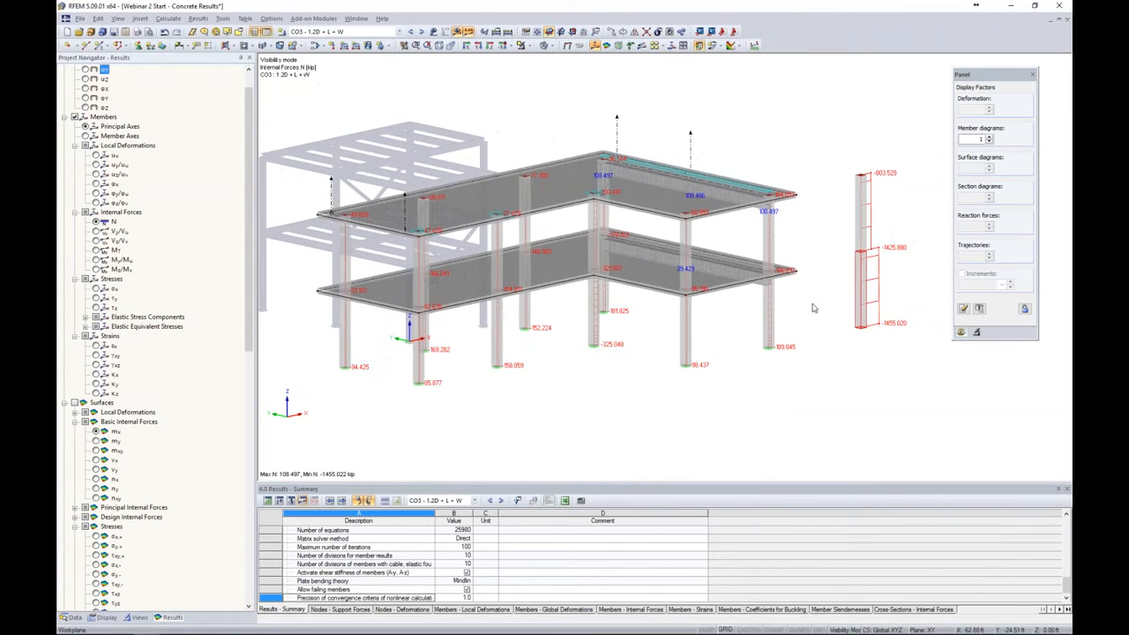
pyautogui.moveTo(811, 308); pyautogui.dragTo(794, 300, button='middle')
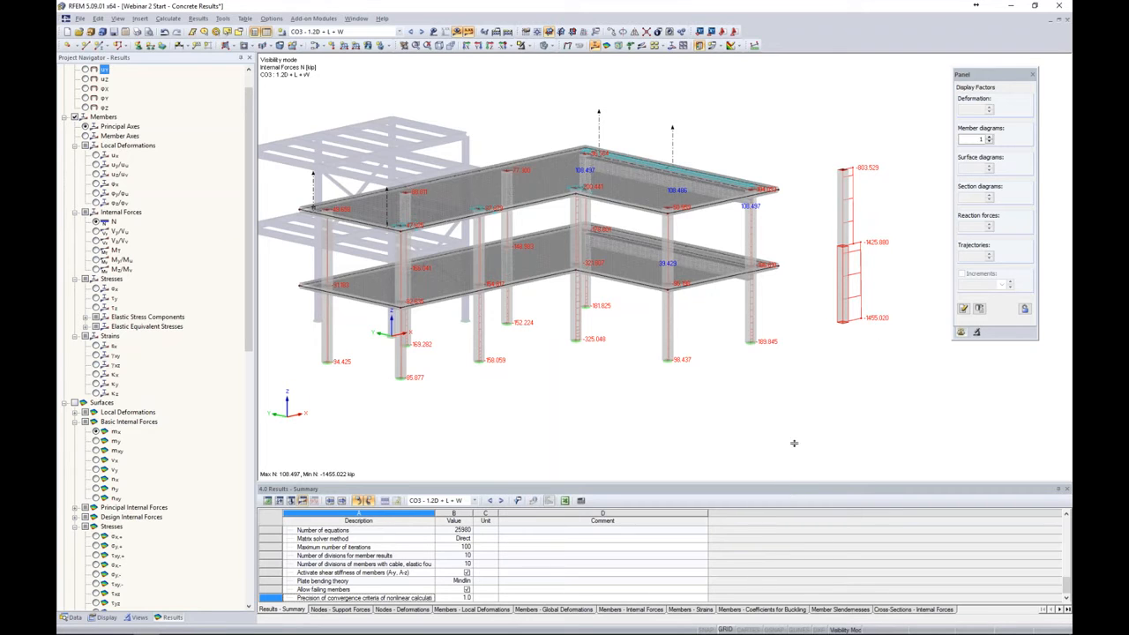
pyautogui.moveTo(794, 393); pyautogui.dragTo(794, 395)
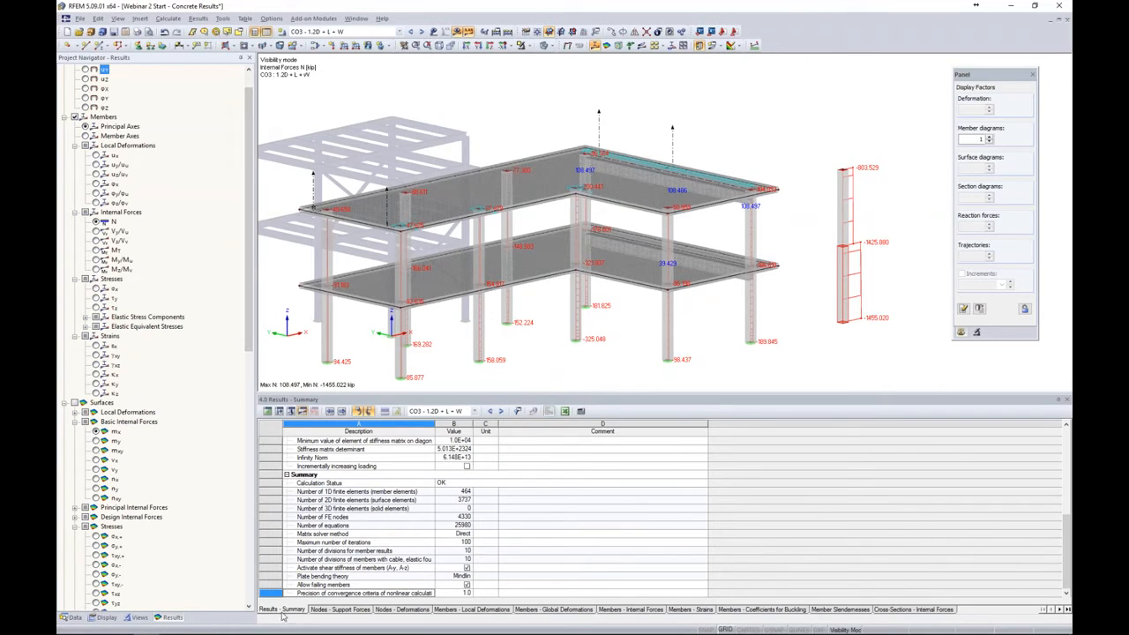
pyautogui.scroll(8, 316, 501)
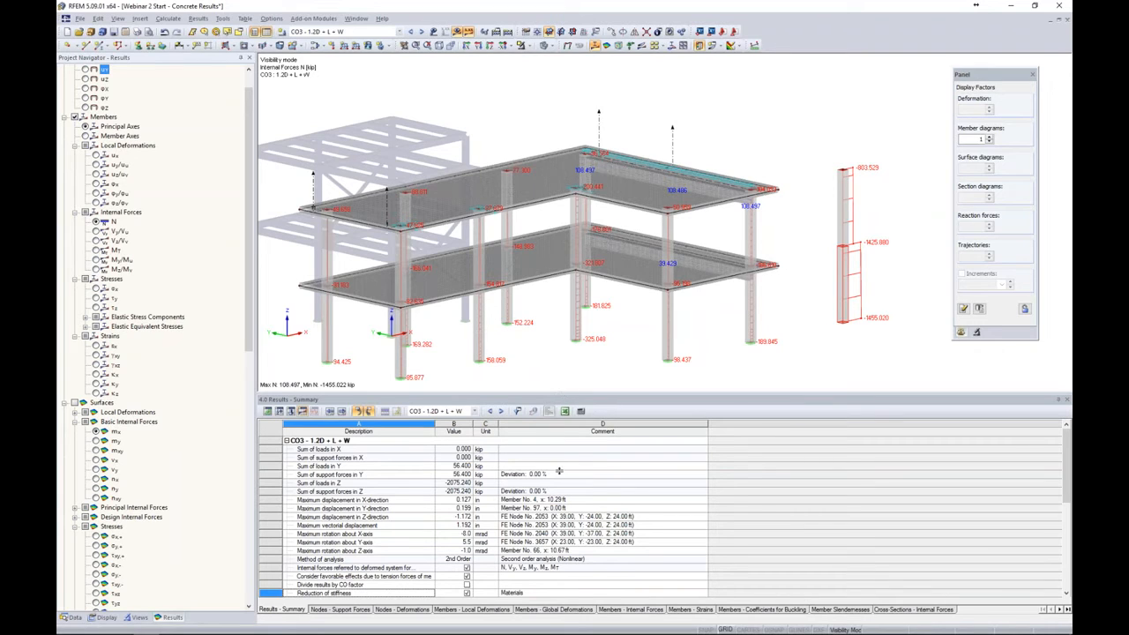
pyautogui.moveTo(558, 394); pyautogui.dragTo(558, 472)
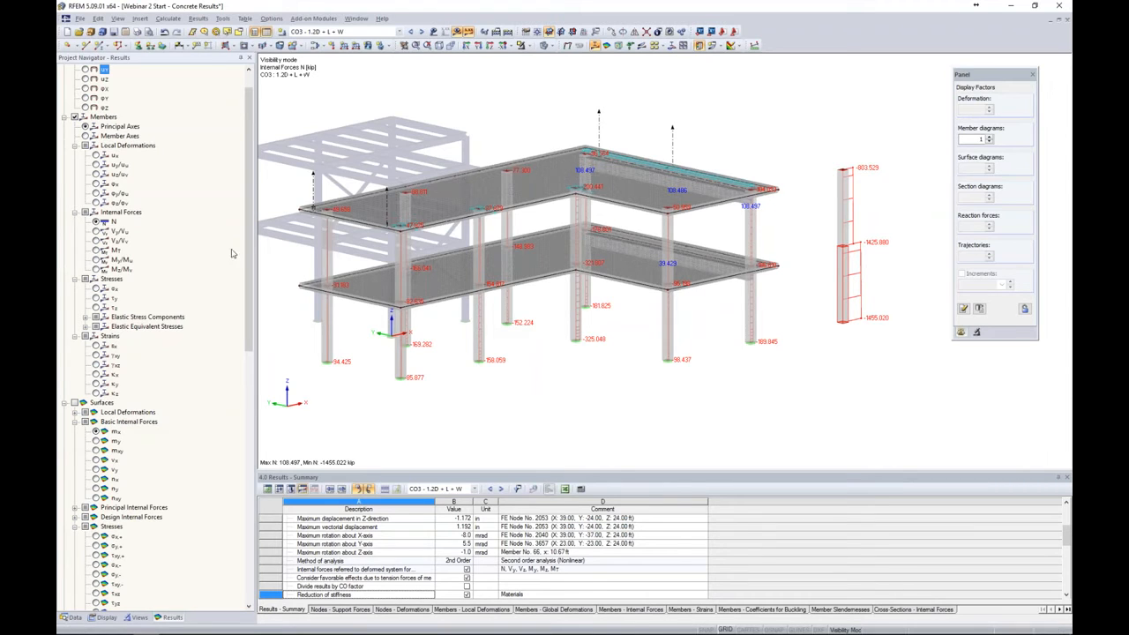
# Display the member Vz/Vv and My/Mu results in turn, ending back on the axial force N.
pyautogui.click(97, 241)
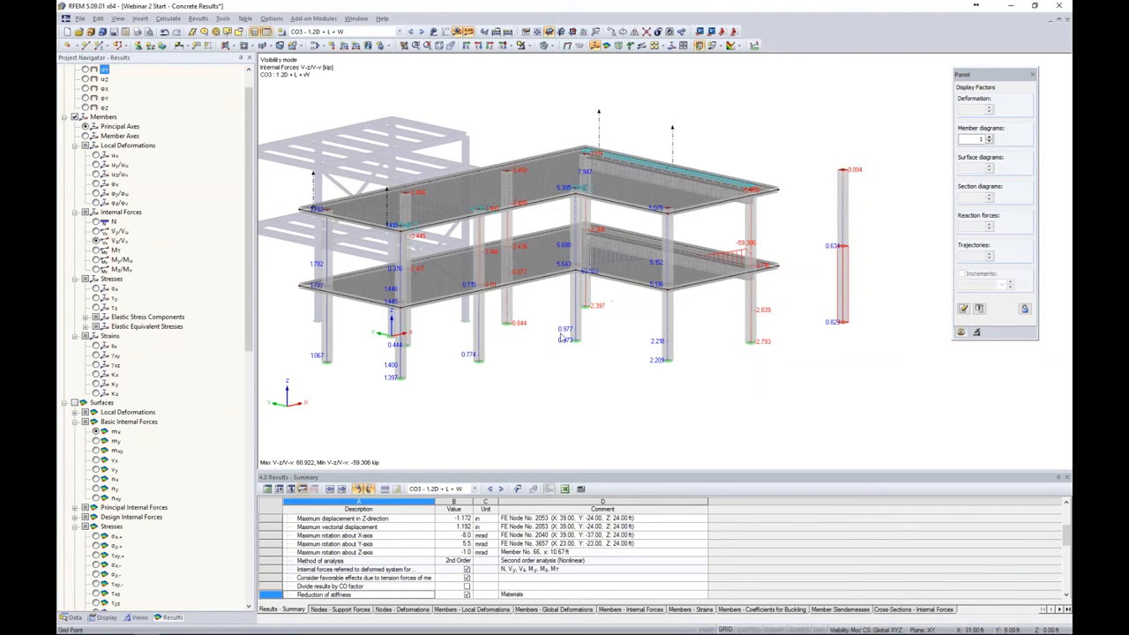
pyautogui.click(96, 260)
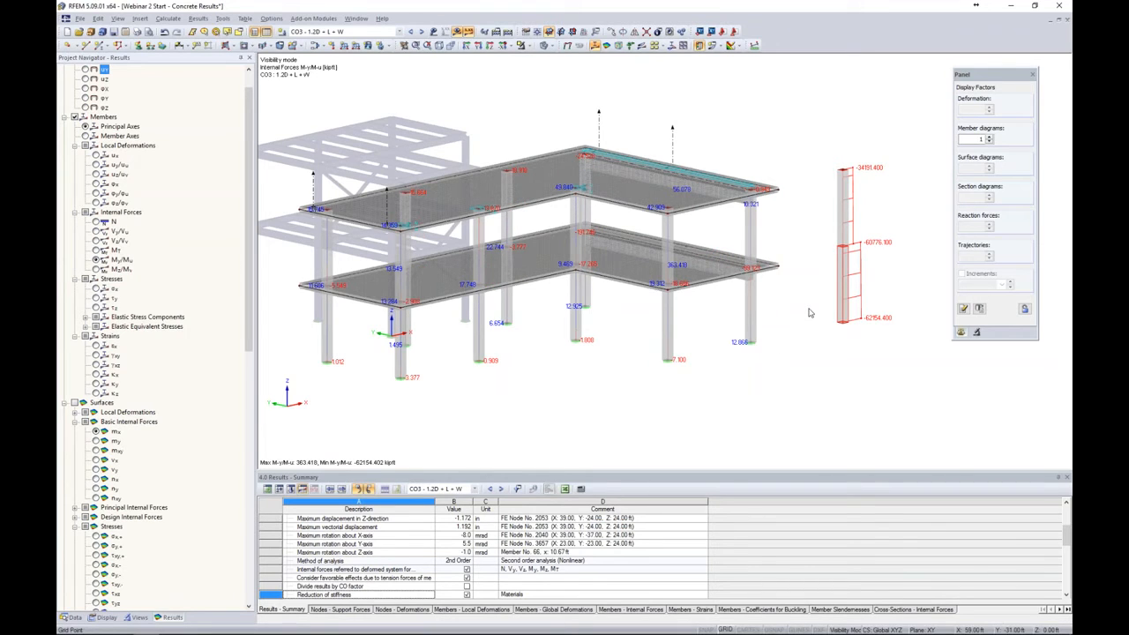
pyautogui.click(97, 222)
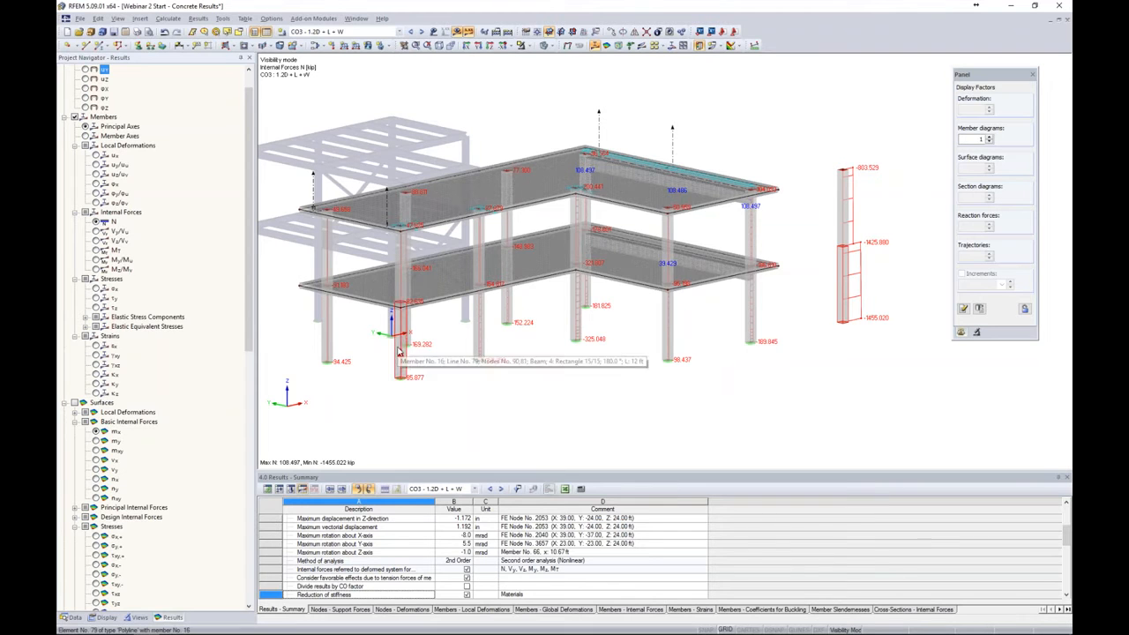
pyautogui.hotkey('alt', 'Tab')
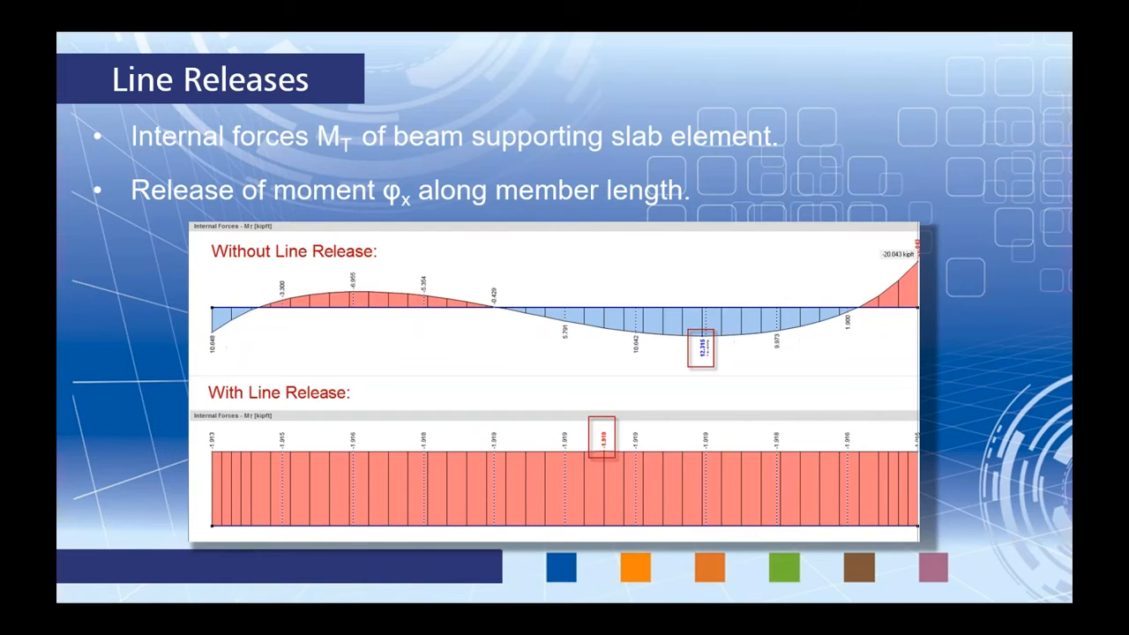
pyautogui.press('Right')
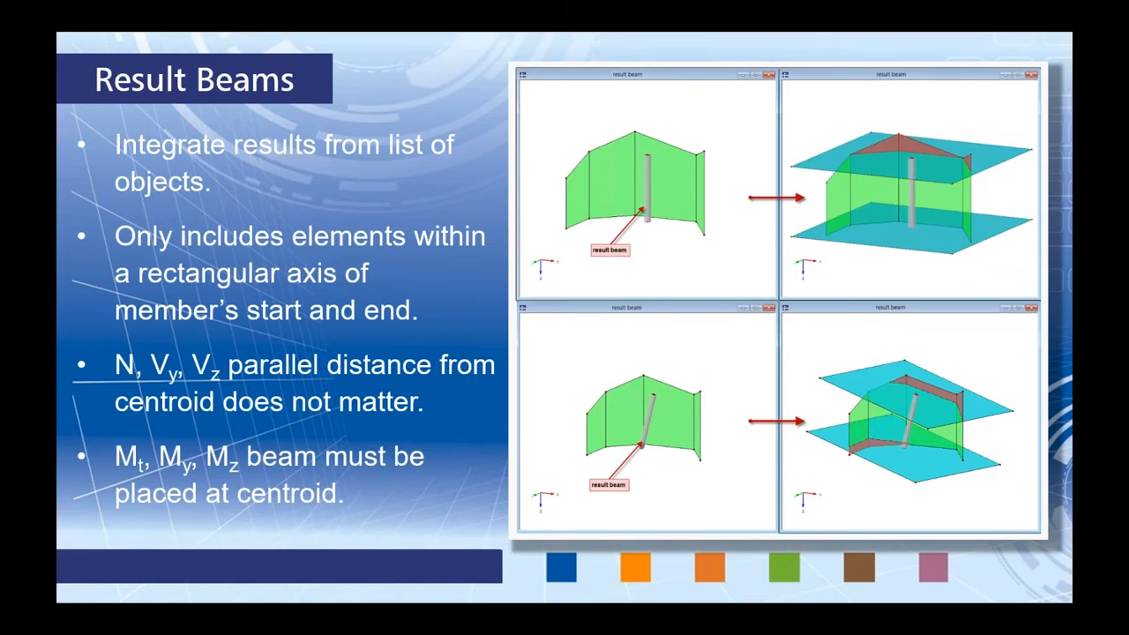
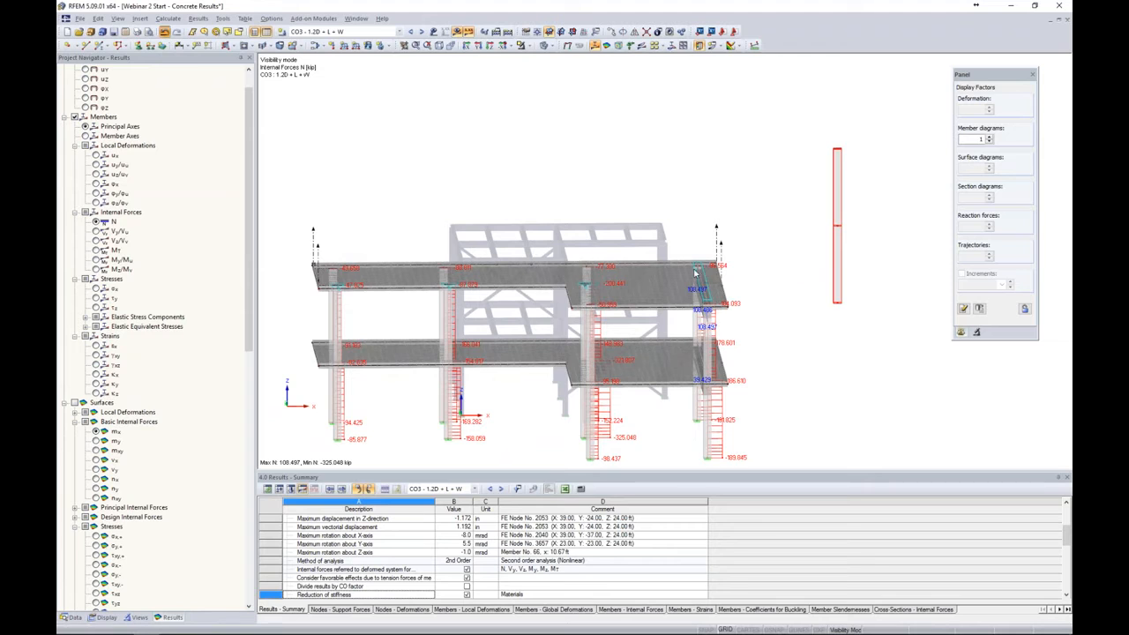
pyautogui.keyDown('ctrl'); pyautogui.moveTo(887, 295); pyautogui.dragTo(778, 249, button='middle'); pyautogui.keyUp('ctrl')
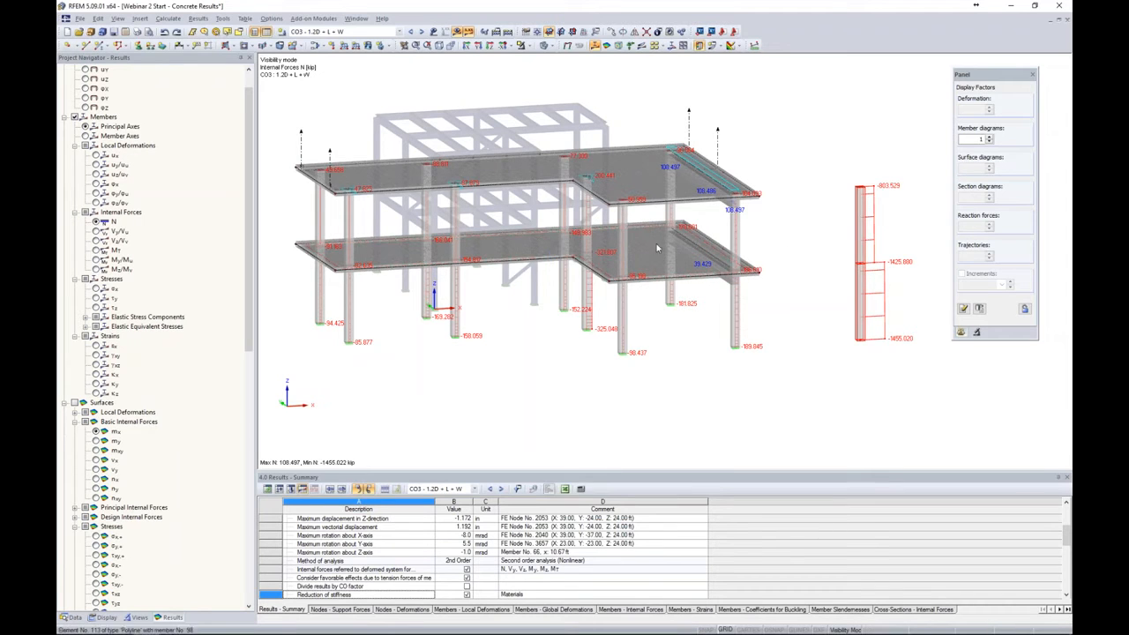
pyautogui.hotkey('alt', 'Tab')
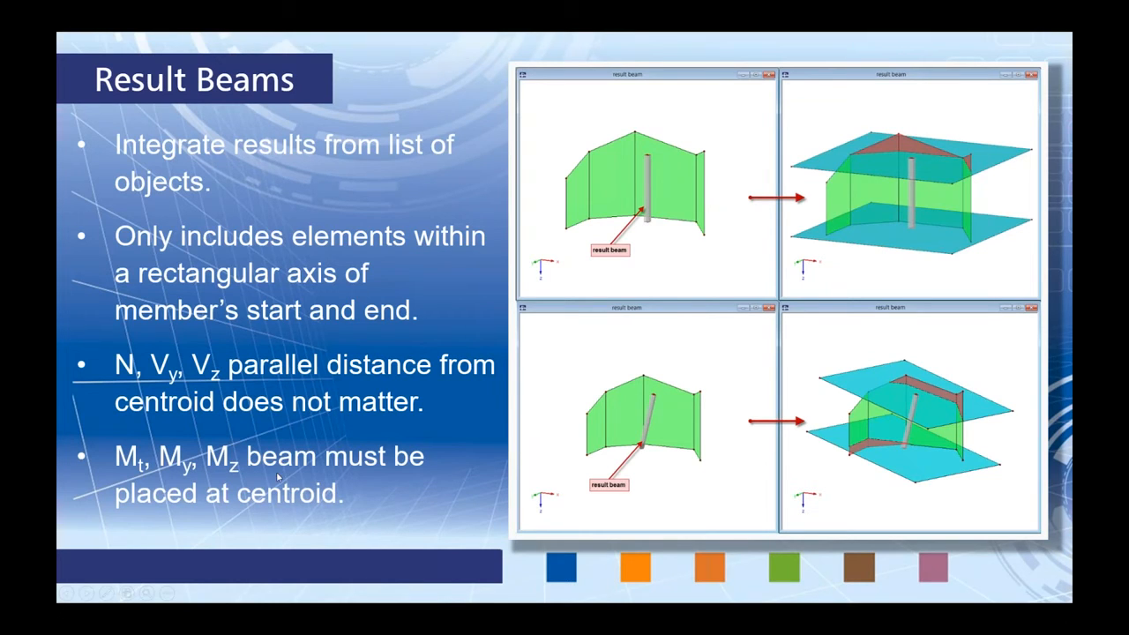
pyautogui.hotkey('alt', 'Tab')
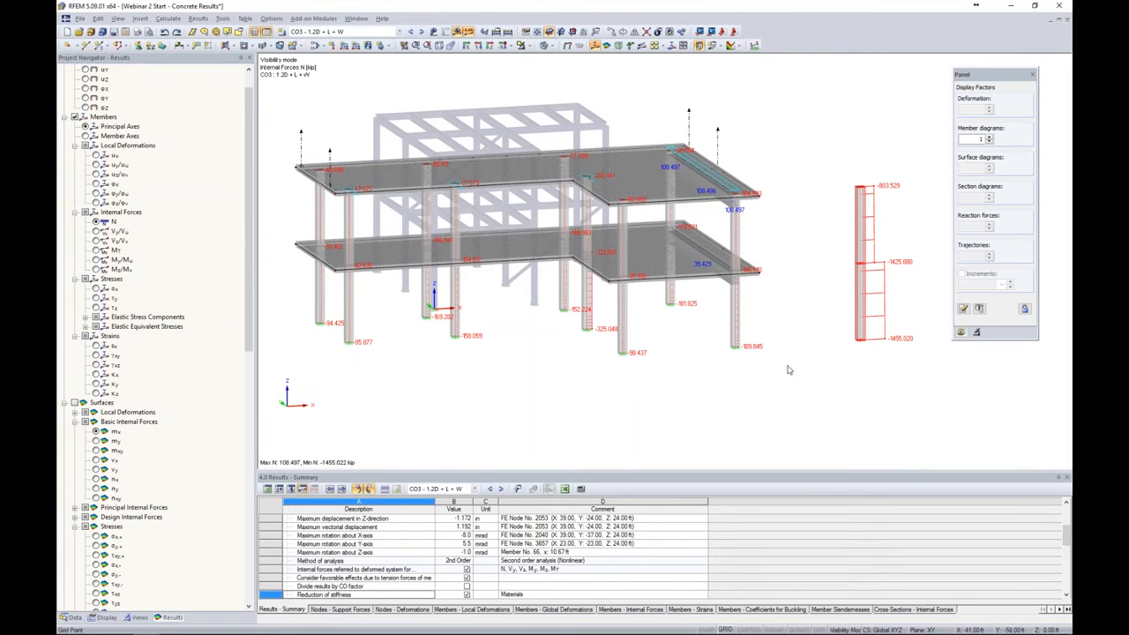
# Activate the user-defined view "Top Slab" to isolate the upper concrete slab.
pyautogui.rightClick(755, 378)
pyautogui.click(779, 397)
pyautogui.keyDown('ctrl'); pyautogui.moveTo(788, 384); pyautogui.dragTo(476, 391, button='middle'); pyautogui.keyUp('ctrl')
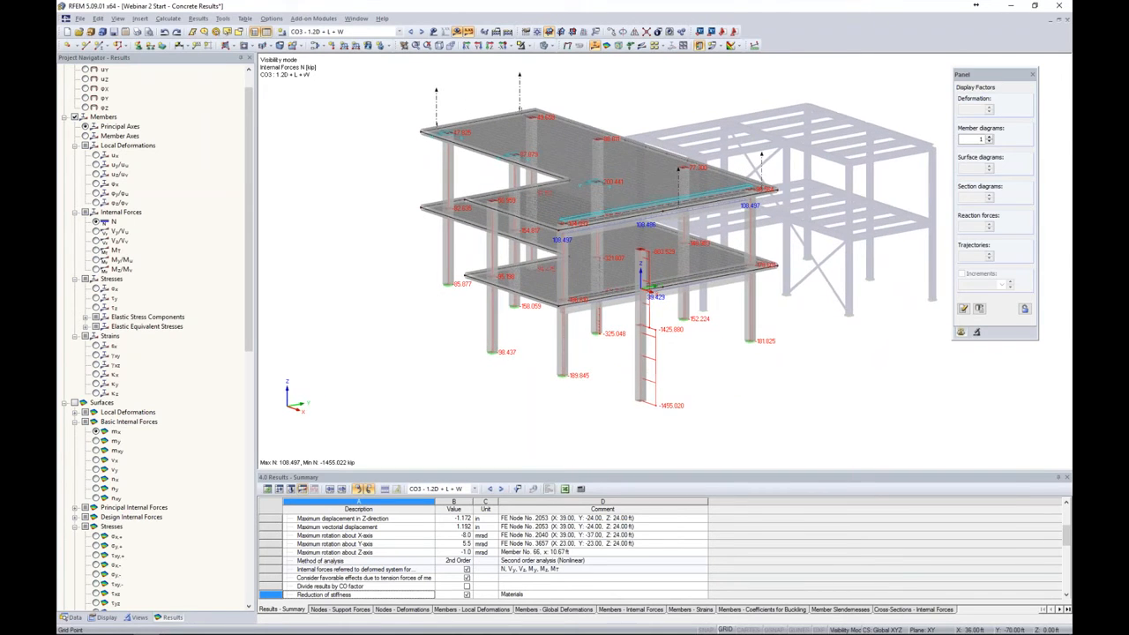
pyautogui.scroll(3, 568, 168)
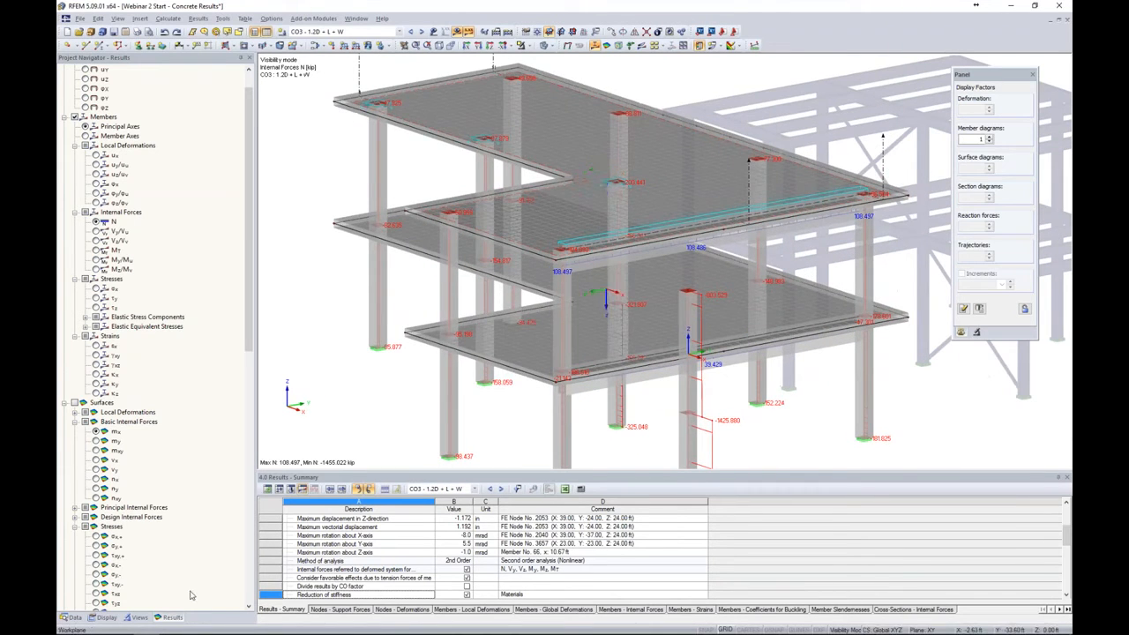
pyautogui.click(139, 621)
pyautogui.click(75, 110)
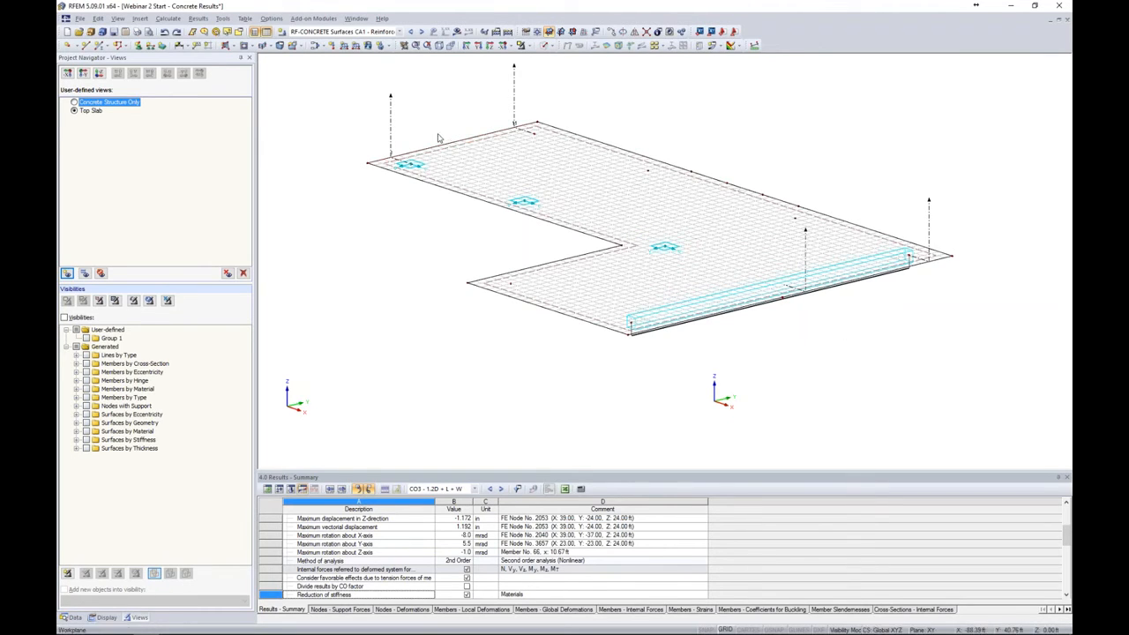
pyautogui.click(311, 142)
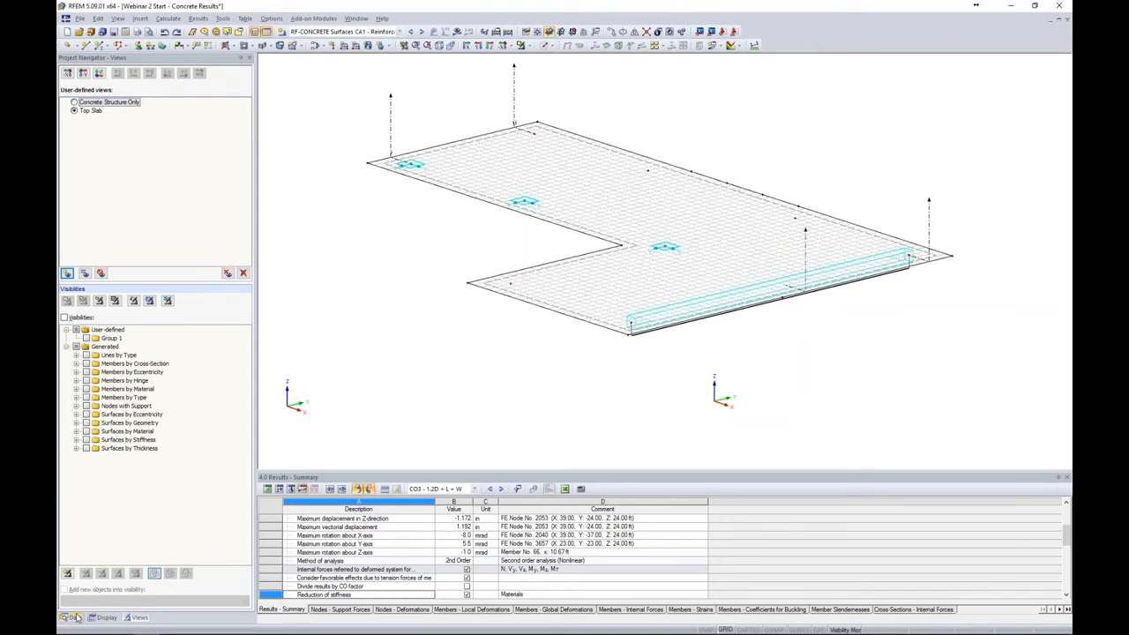
# Start a new single member and set its member type to Result Beam.
pyautogui.click(75, 617)
pyautogui.click(102, 49)
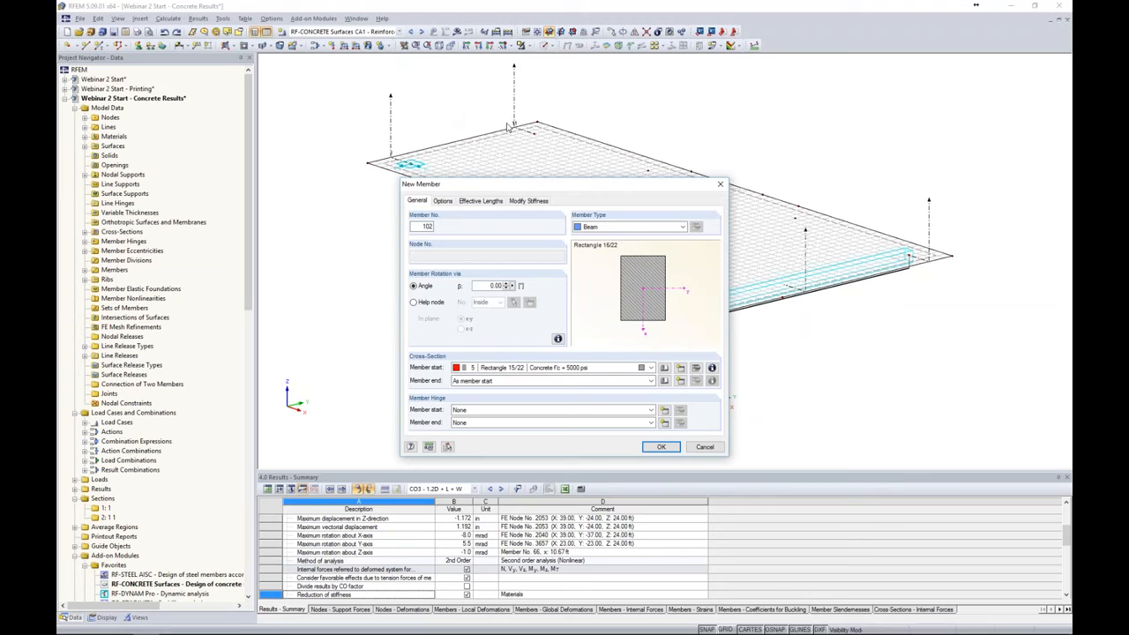
pyautogui.click(633, 227)
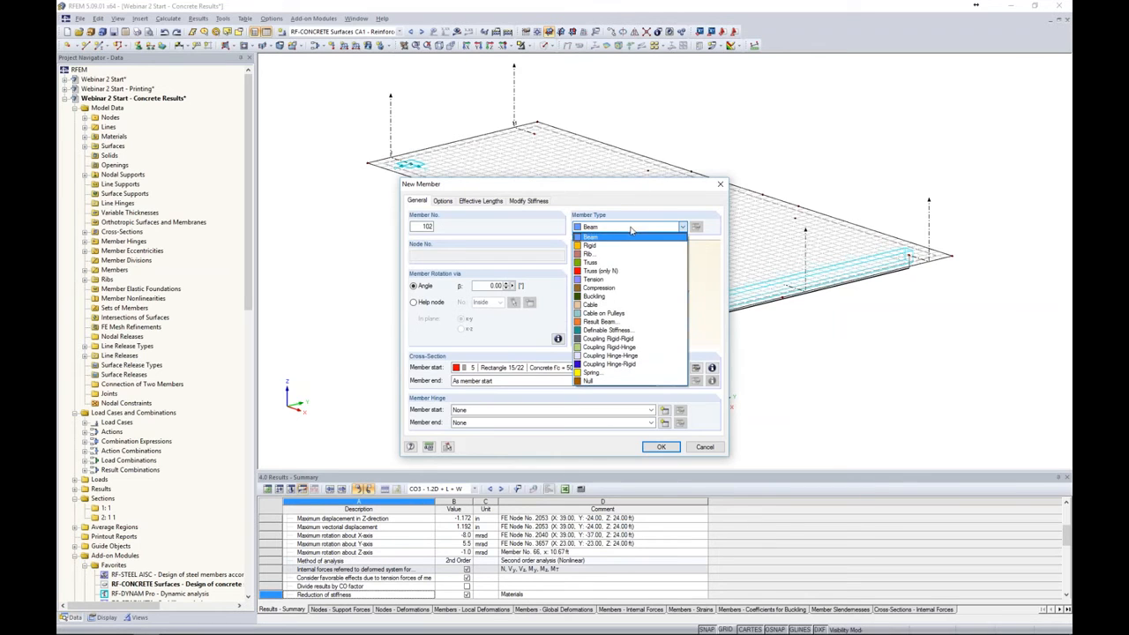
pyautogui.click(602, 322)
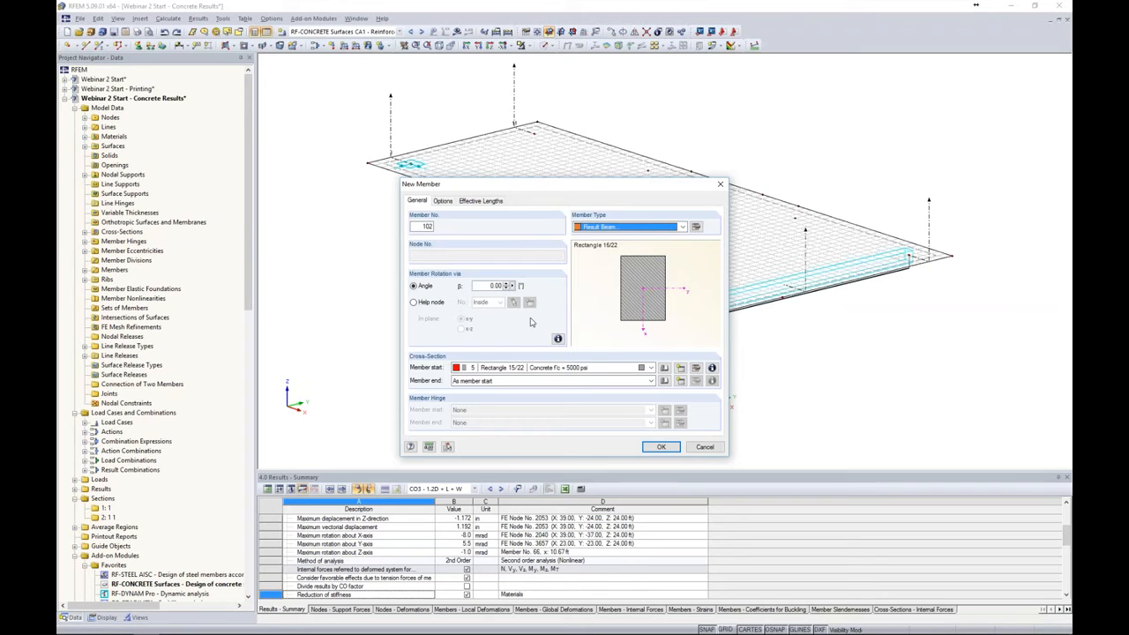
# Integrate the result beam within a general cuboid, with Y+ 2 ft, Z+ 1 ft and Z- 1 ft, and accept the new member definition.
pyautogui.click(697, 227)
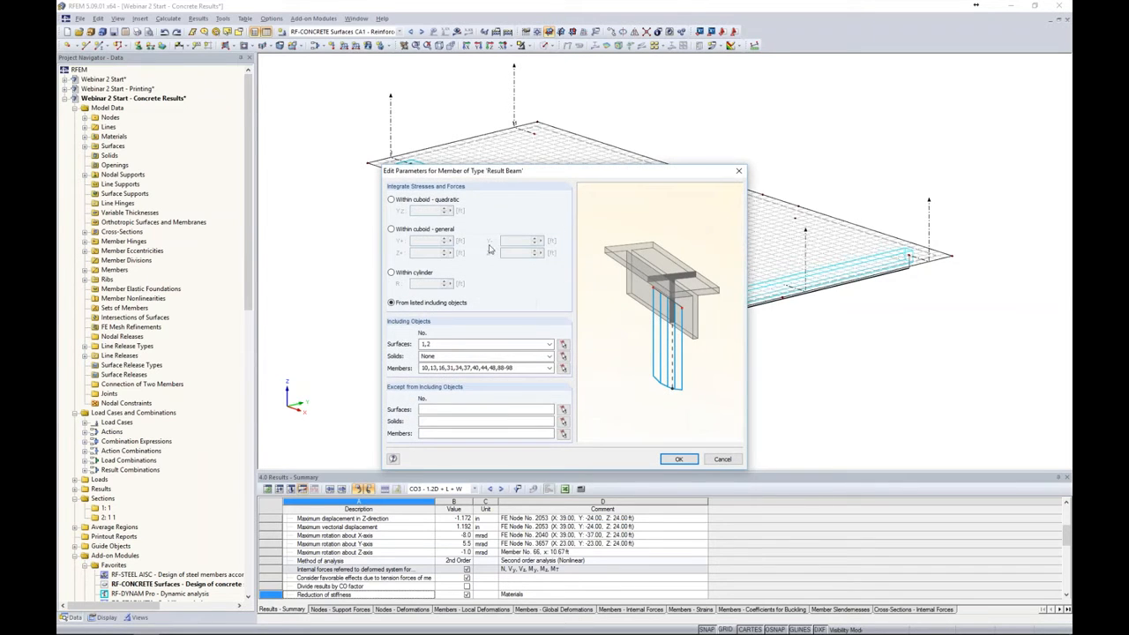
pyautogui.click(391, 230)
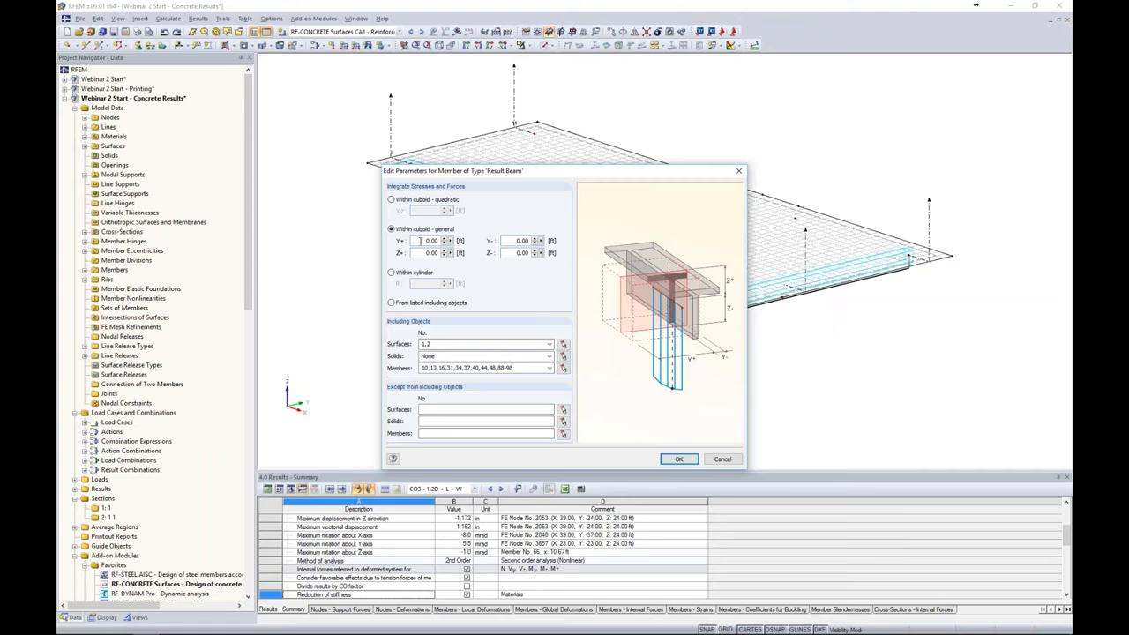
pyautogui.write('2')
pyautogui.press('Tab')
pyautogui.click(427, 253)
pyautogui.doubleClick(429, 253)
pyautogui.write('1')
pyautogui.press('Tab')
pyautogui.write('1')
pyautogui.click(677, 459)
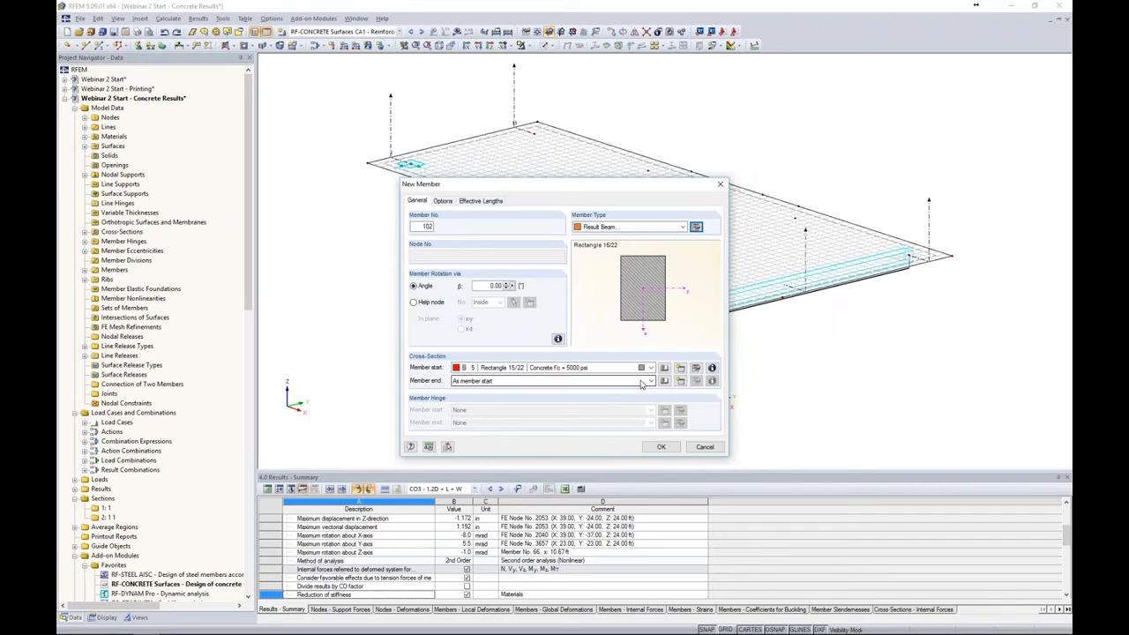
pyautogui.click(661, 447)
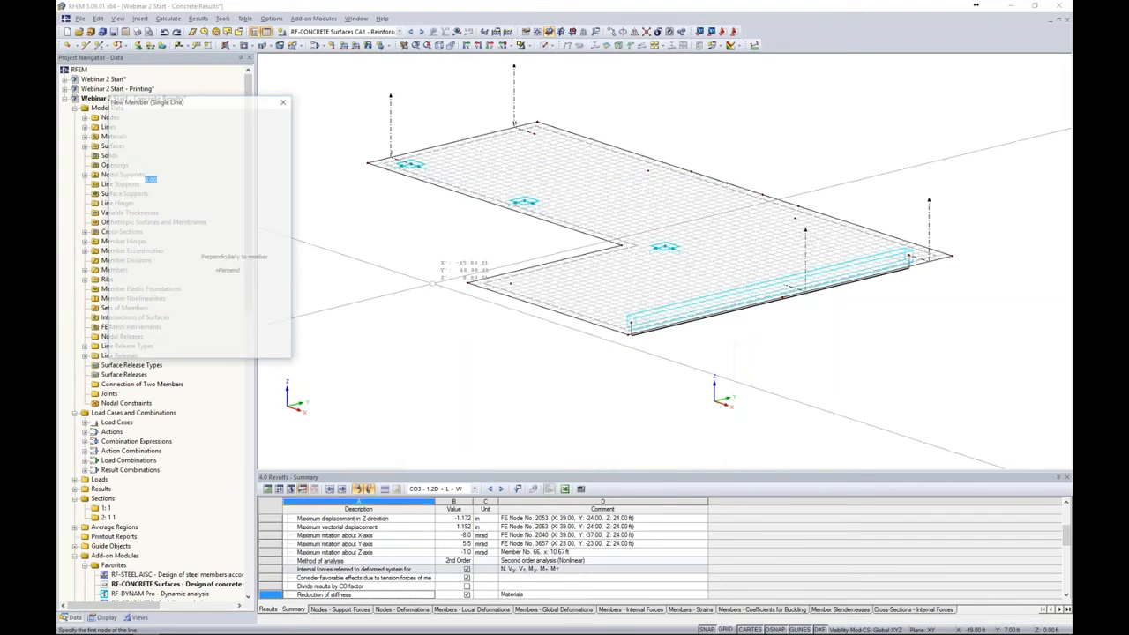
# Place the 62 ft result beam lengthwise across the top slab between opposite edge-line midpoints, accepting deletion of the existing results.
pyautogui.moveTo(448, 232); pyautogui.dragTo(468, 292, button='middle')
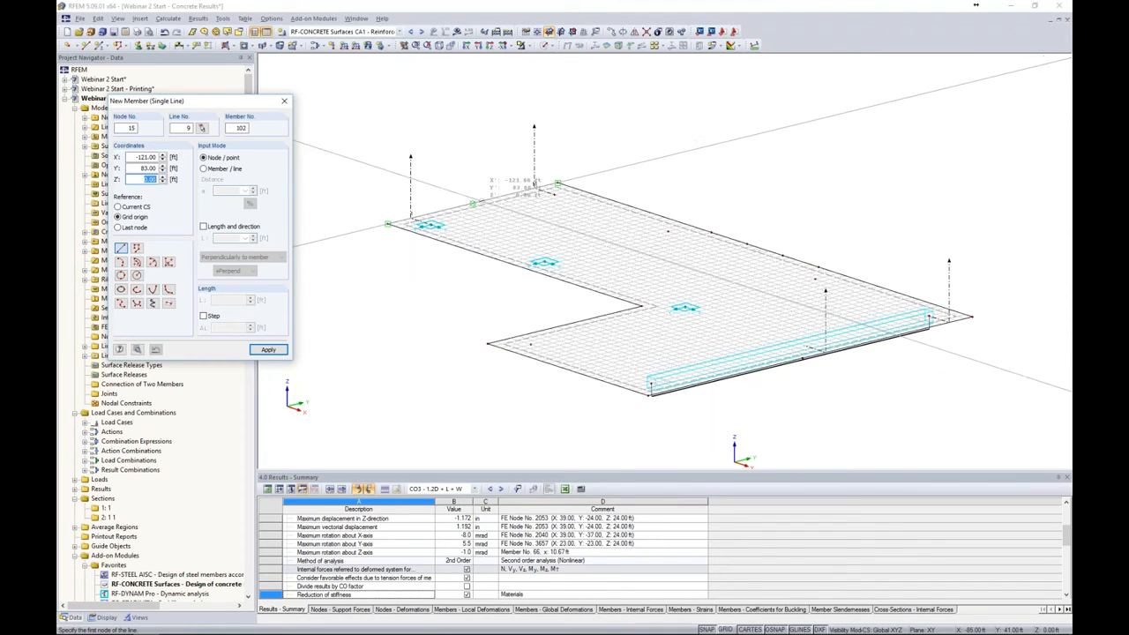
pyautogui.press('Return')
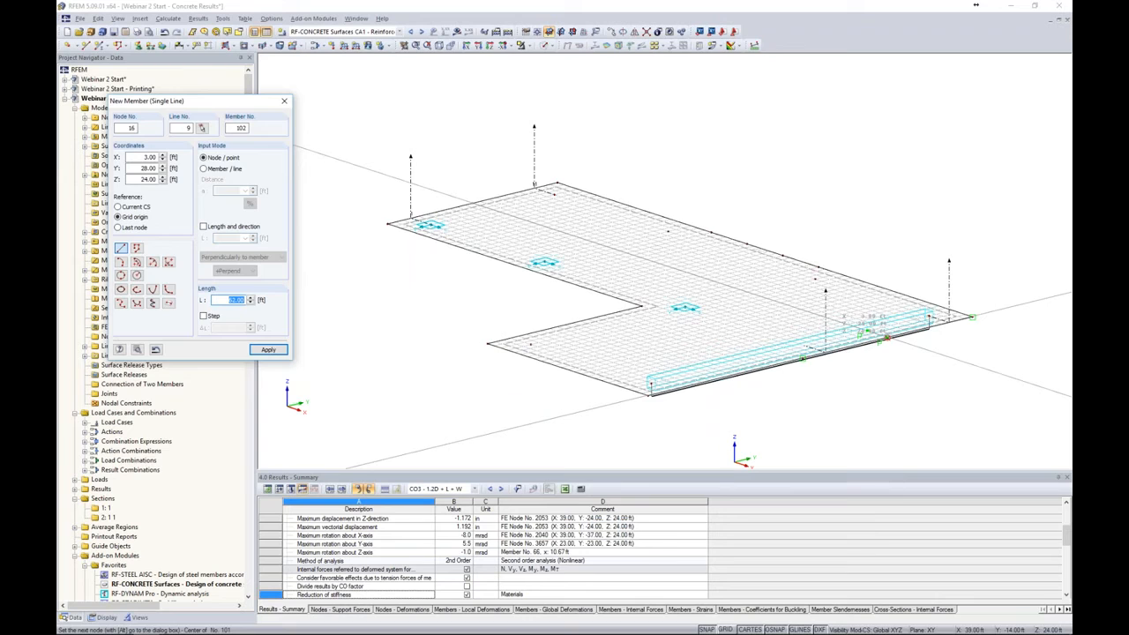
pyautogui.click(803, 360)
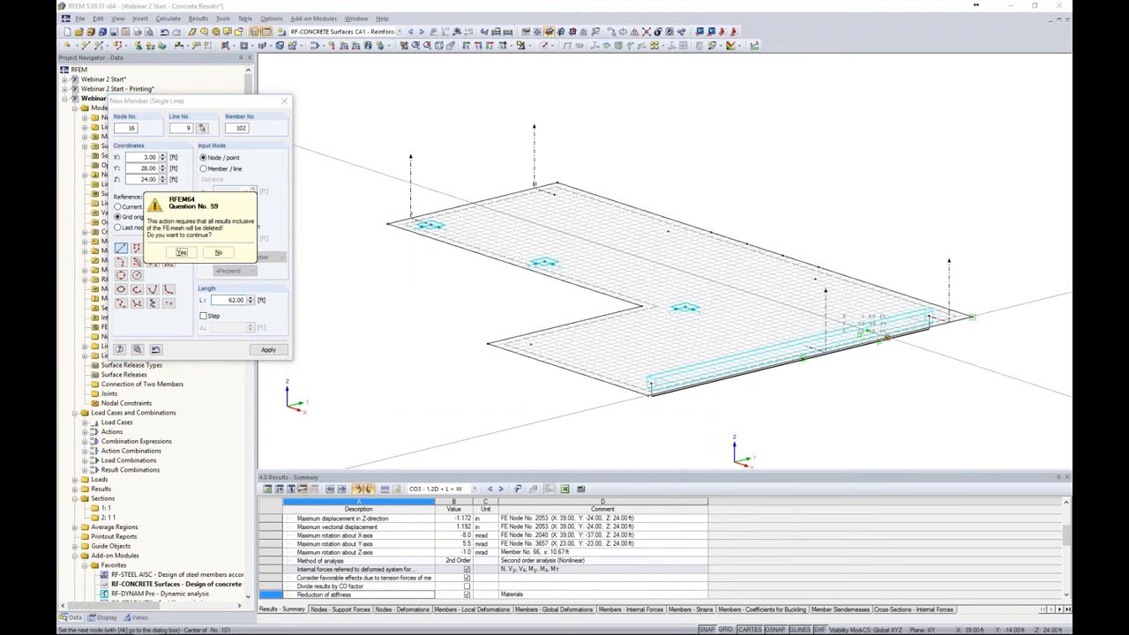
pyautogui.click(181, 253)
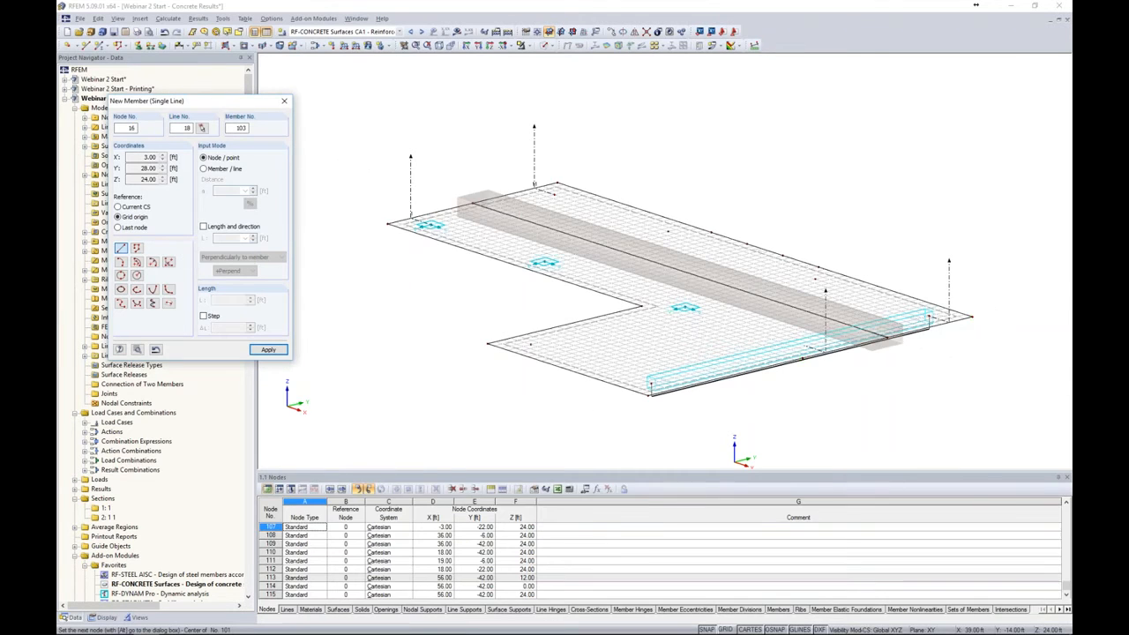
pyautogui.press('Escape')
# Inspect the result beam's integration cuboid around the top slab using the Solid Transparent display model.
pyautogui.keyDown('ctrl'); pyautogui.moveTo(431, 323); pyautogui.dragTo(284, 266, button='middle'); pyautogui.keyUp('ctrl')
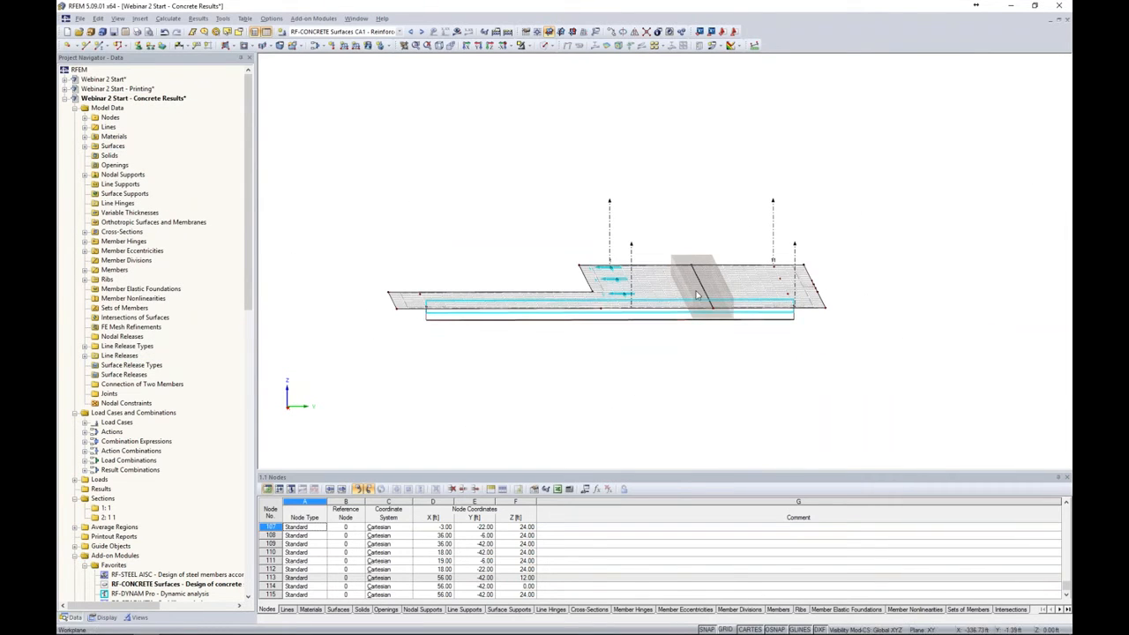
pyautogui.click(547, 45)
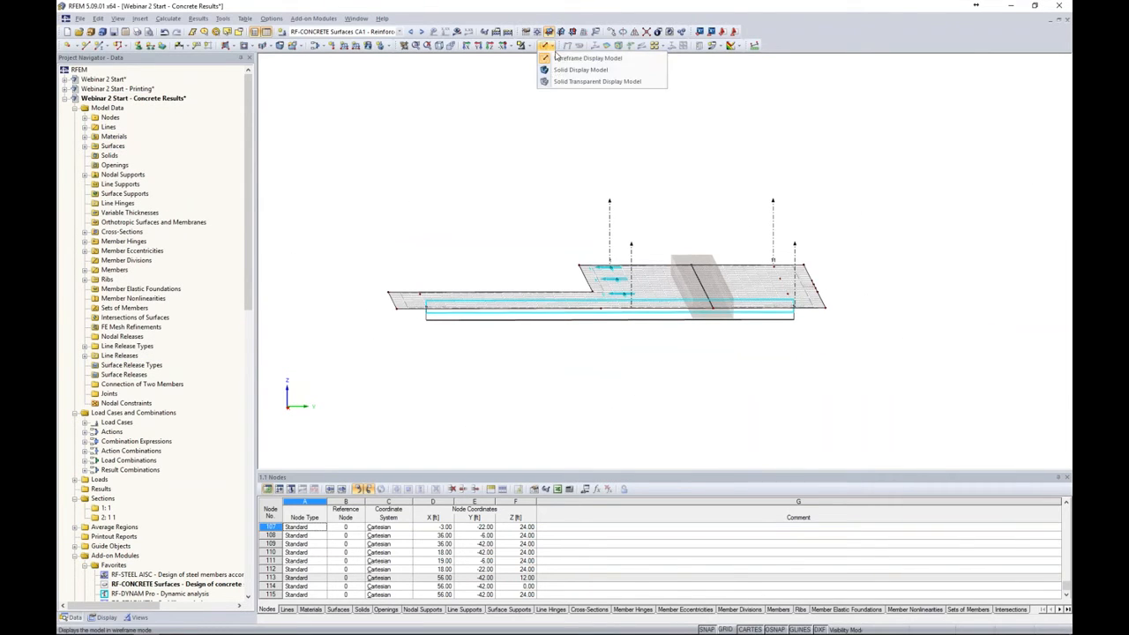
pyautogui.click(556, 83)
pyautogui.keyDown('ctrl'); pyautogui.moveTo(573, 206); pyautogui.dragTo(790, 288, button='middle'); pyautogui.keyUp('ctrl')
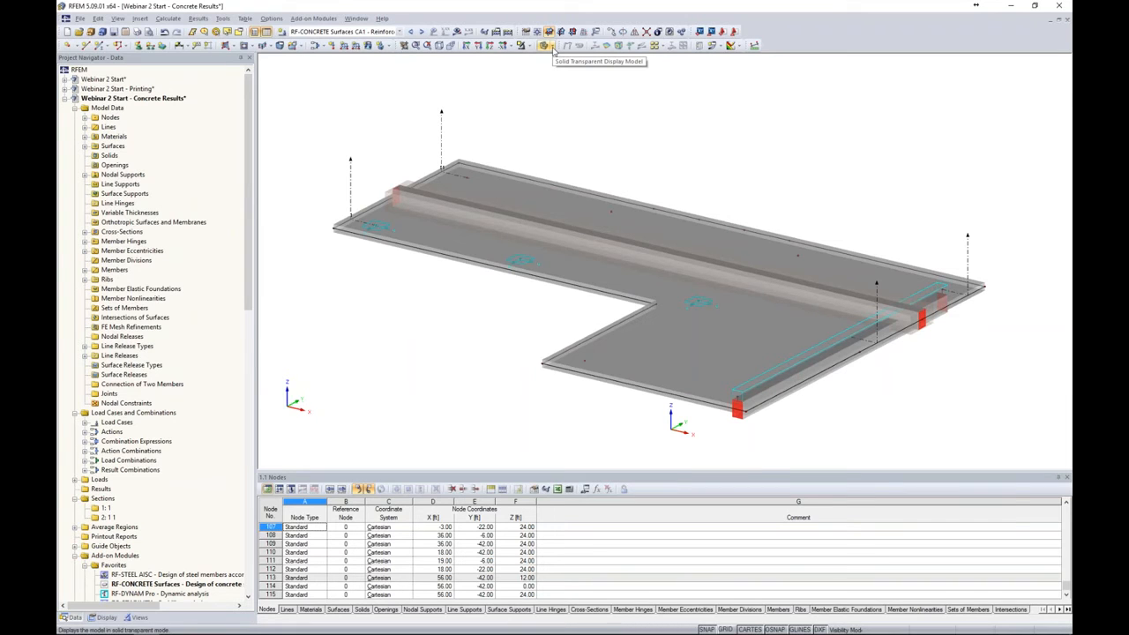
# Select load combination CO2 - 1.2D + 1.6L, hide its loads, and calculate and show its results.
pyautogui.click(399, 33)
pyautogui.click(380, 69)
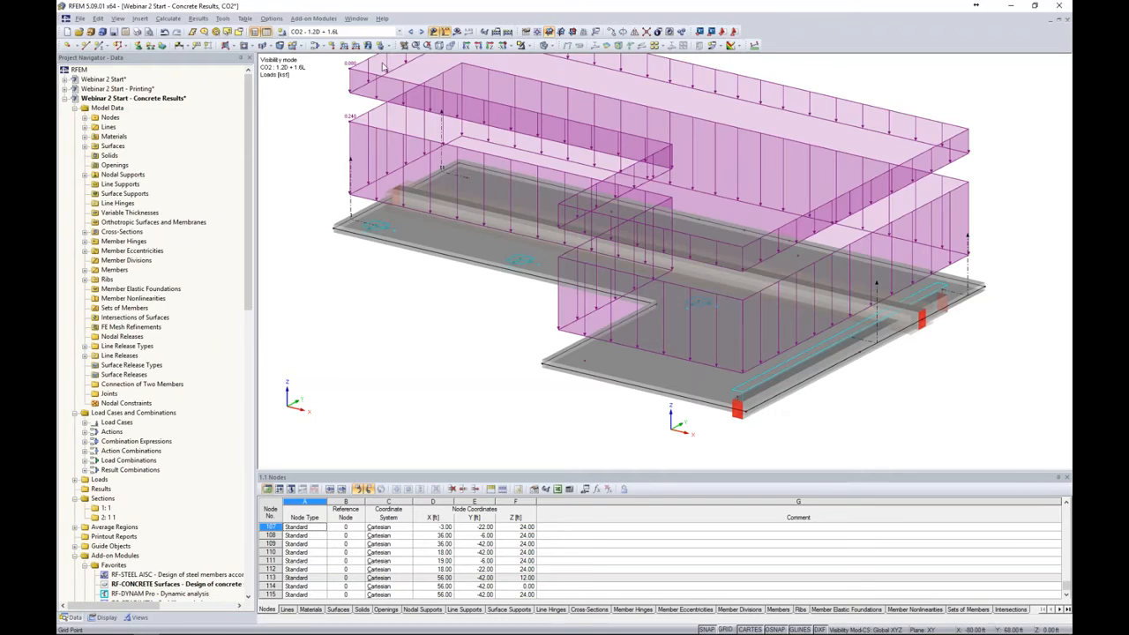
pyautogui.click(434, 31)
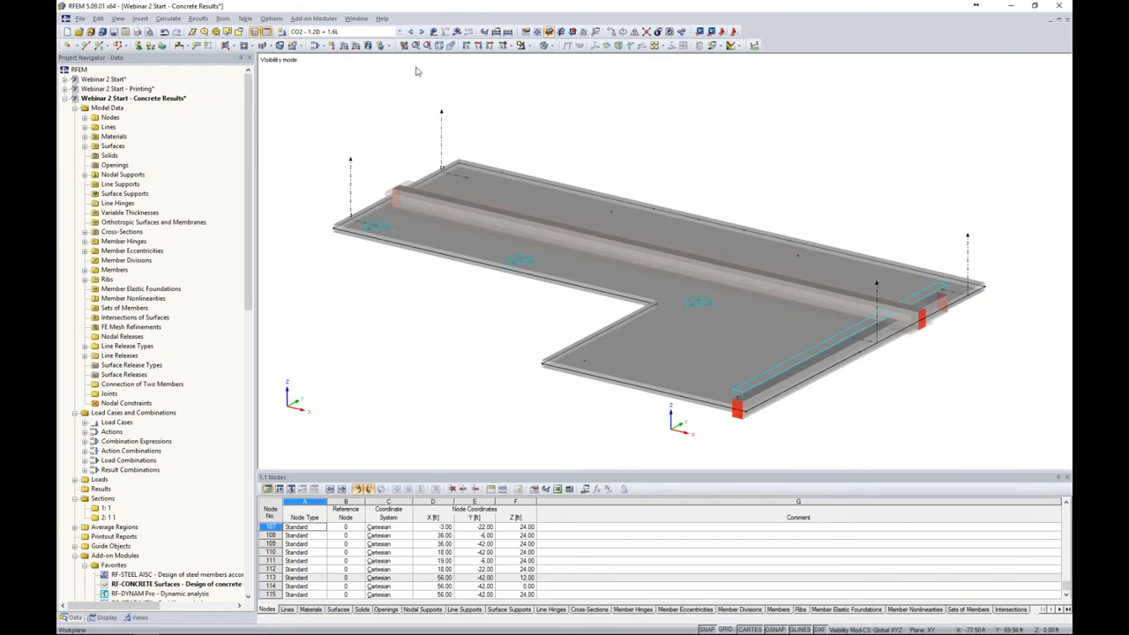
pyautogui.click(456, 32)
pyautogui.press('Return')
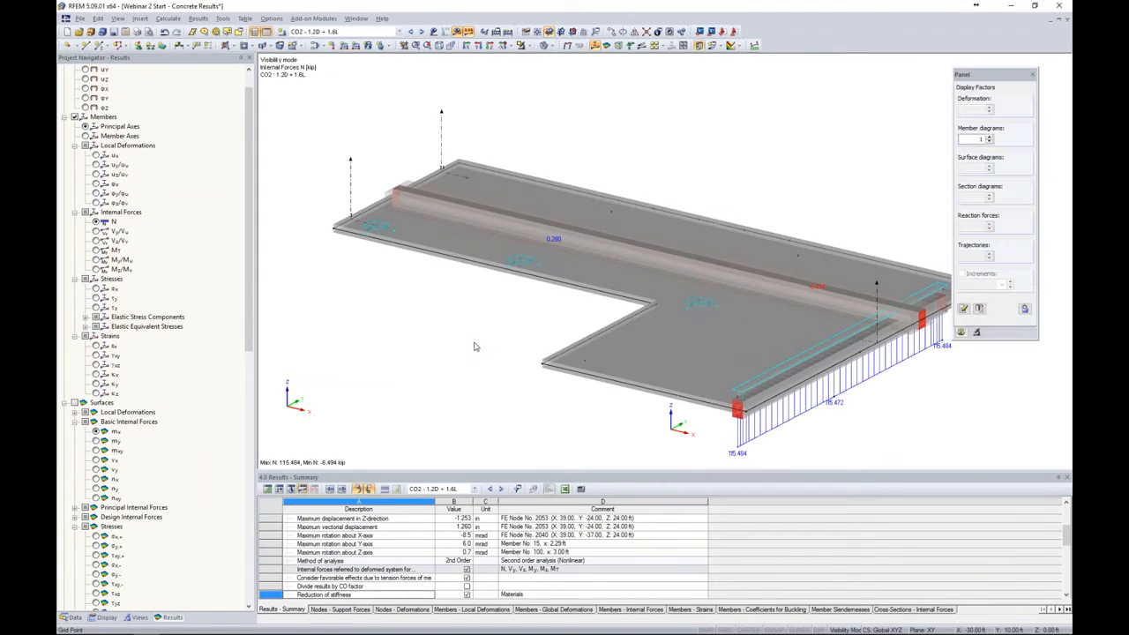
# Display the member My/Mu internal forces on the result beam with the model in wireframe.
pyautogui.moveTo(474, 344); pyautogui.dragTo(443, 304, button='middle')
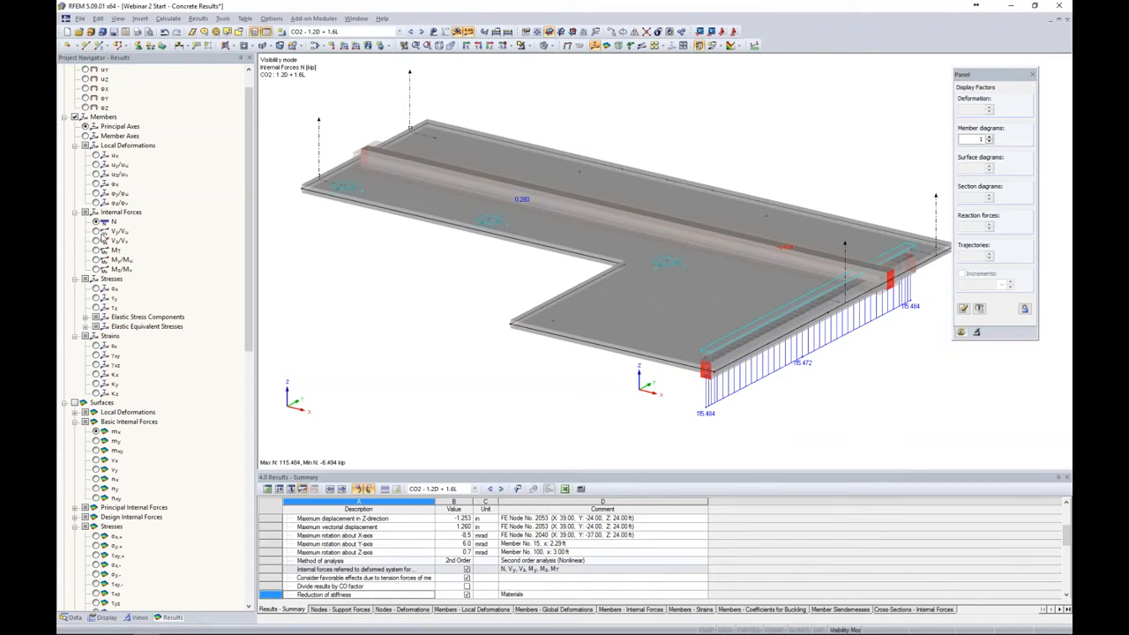
pyautogui.click(75, 117)
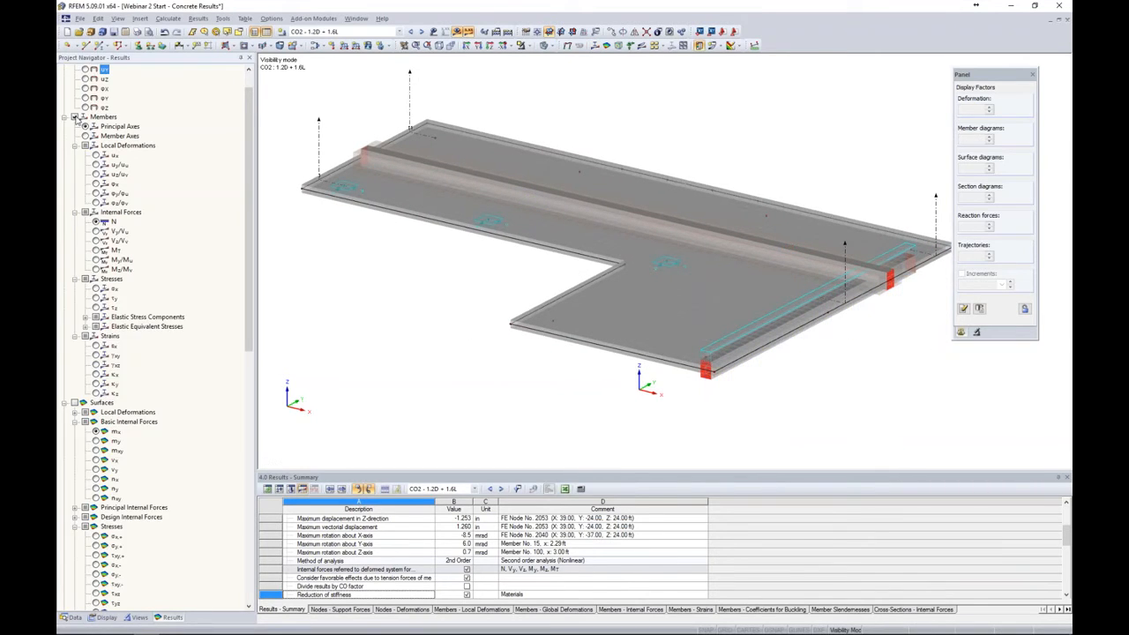
pyautogui.click(75, 118)
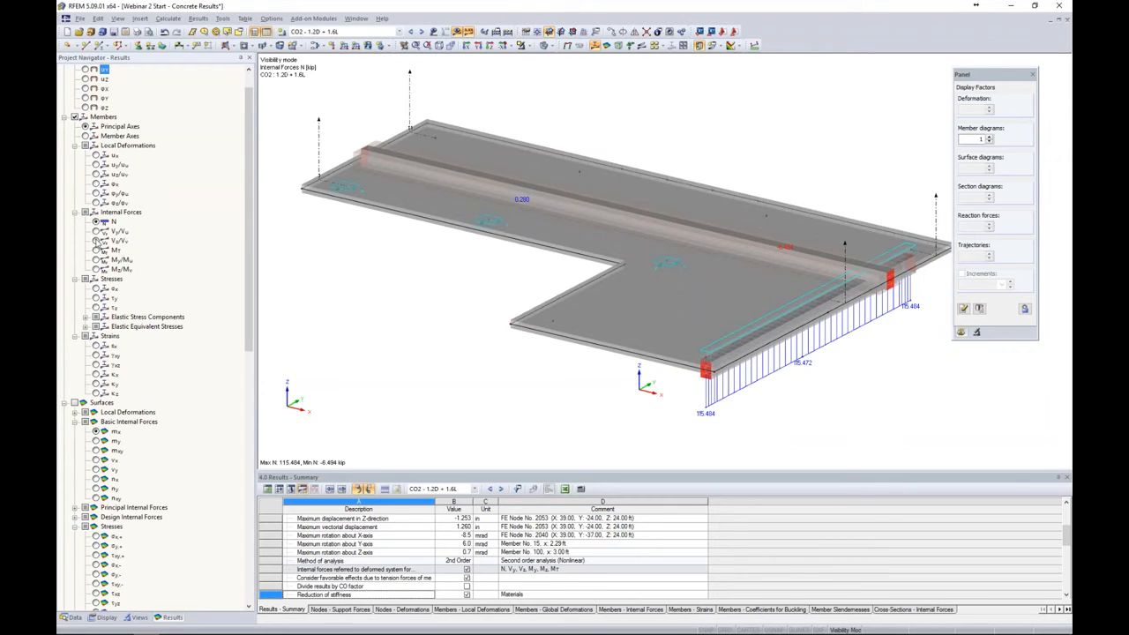
pyautogui.click(96, 260)
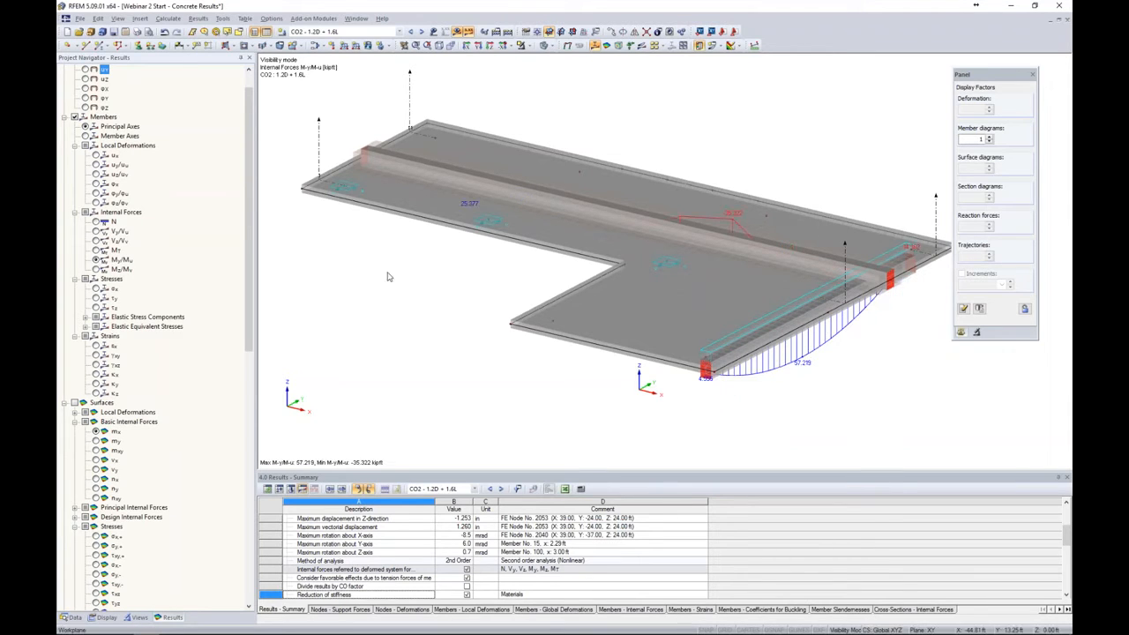
pyautogui.click(544, 46)
pyautogui.click(556, 56)
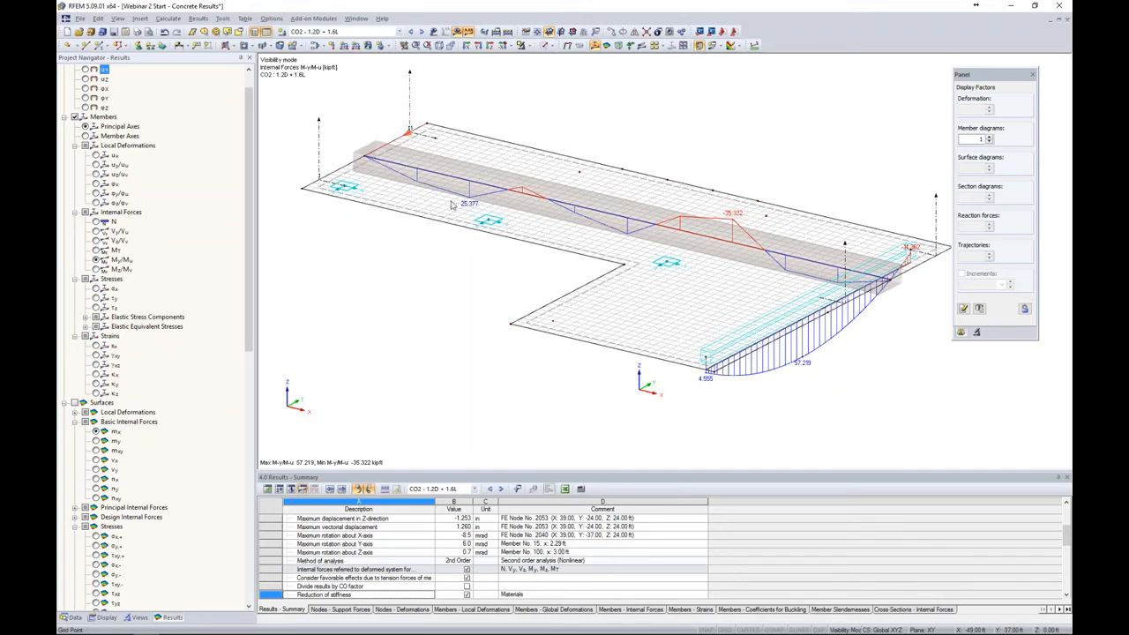
# Increase the number of member divisions for result diagrams in the global calculation parameters and recalculate CO2.
pyautogui.click(167, 18)
pyautogui.press('Escape')
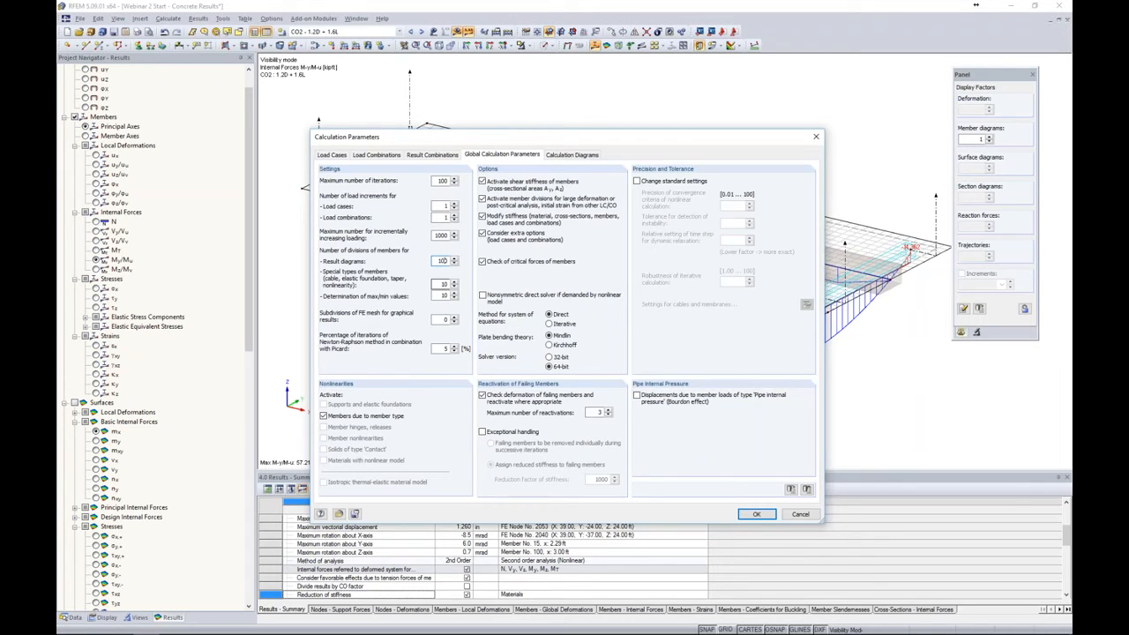
pyautogui.click(756, 515)
pyautogui.click(548, 353)
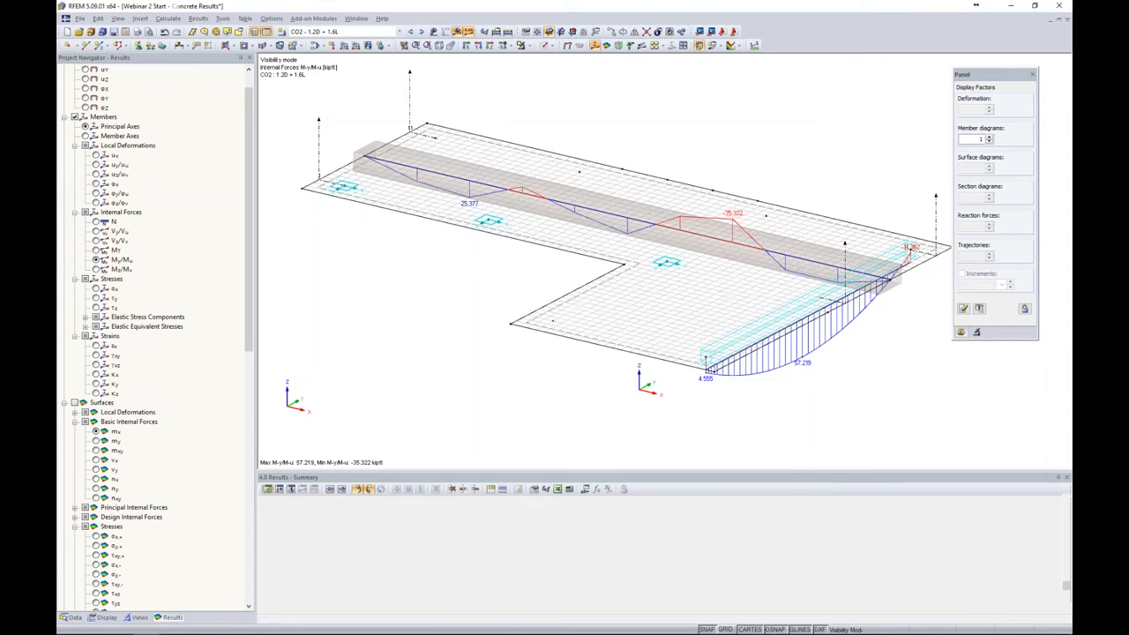
pyautogui.click(456, 32)
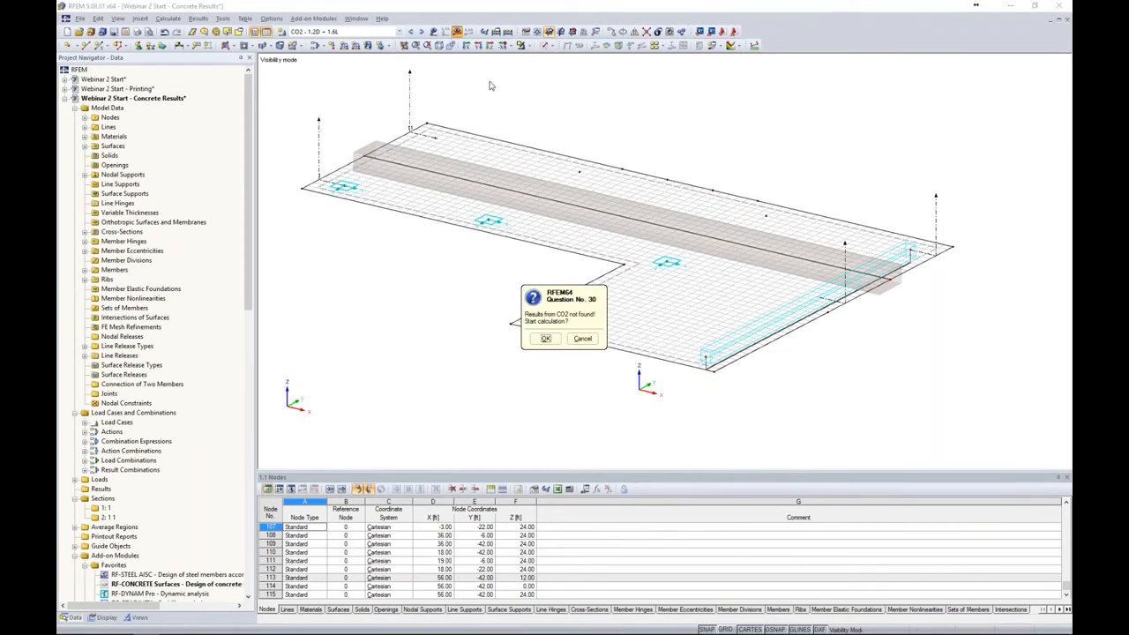
pyautogui.click(546, 338)
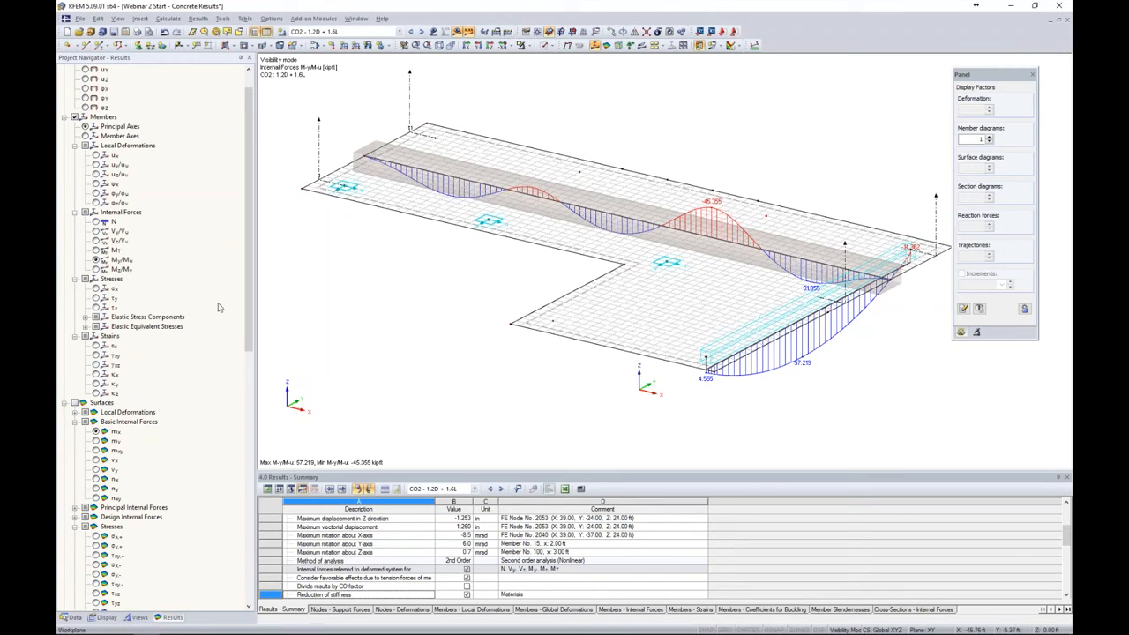
# Review the result beam's Mz/Mv, N, Vy/Vu and Vz/Vv internal force diagrams in turn.
pyautogui.click(96, 269)
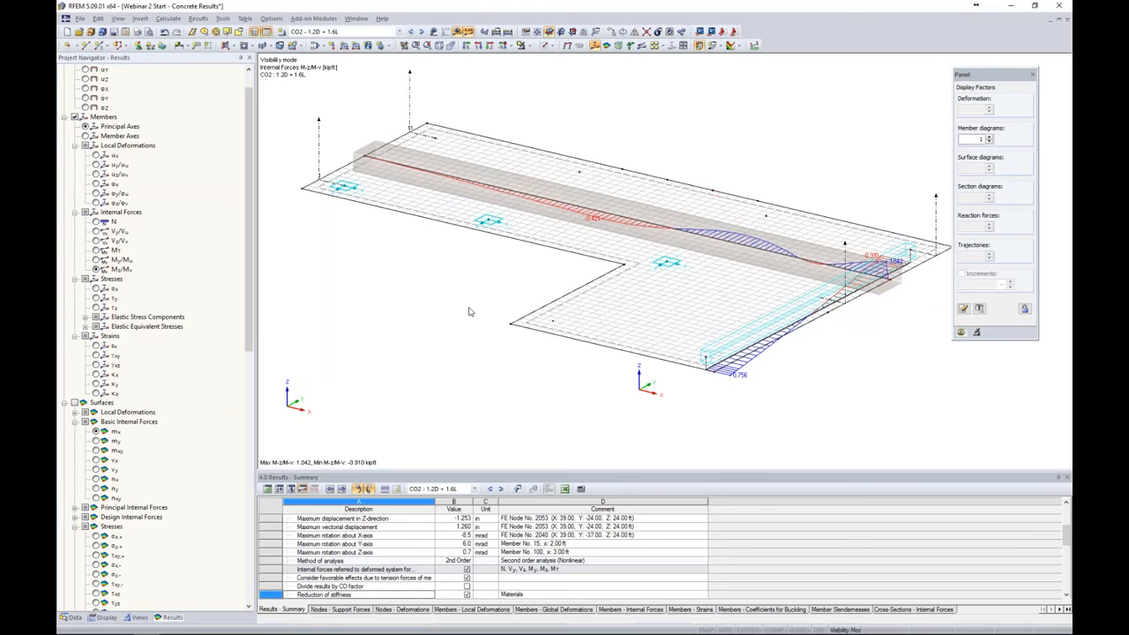
pyautogui.keyDown('ctrl'); pyautogui.moveTo(506, 295); pyautogui.dragTo(495, 337, button='middle'); pyautogui.keyUp('ctrl')
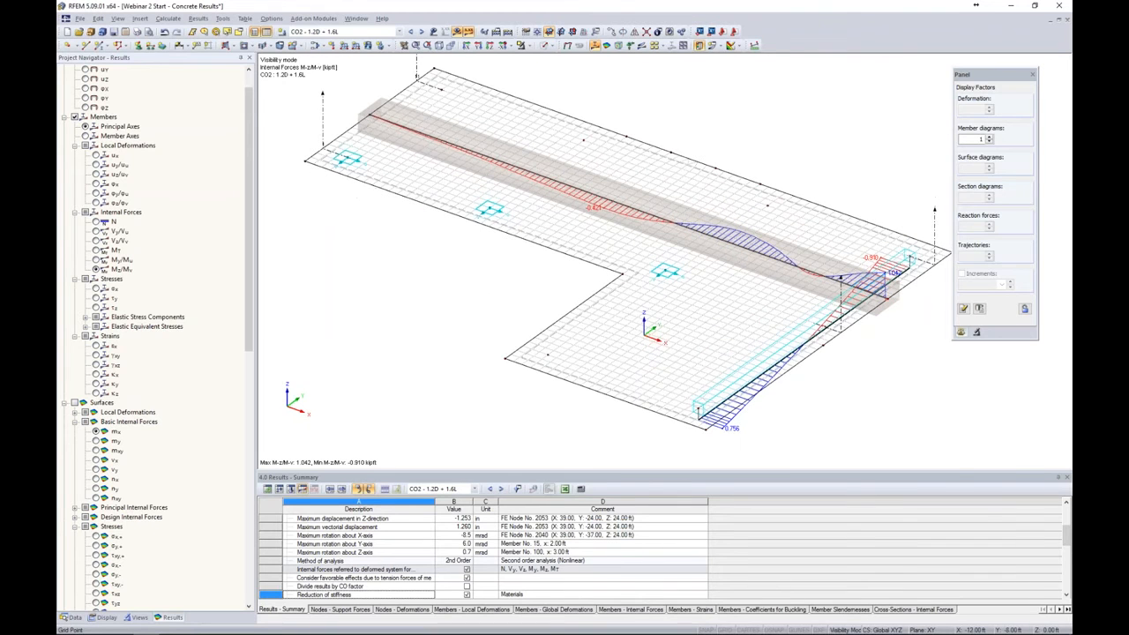
pyautogui.click(96, 222)
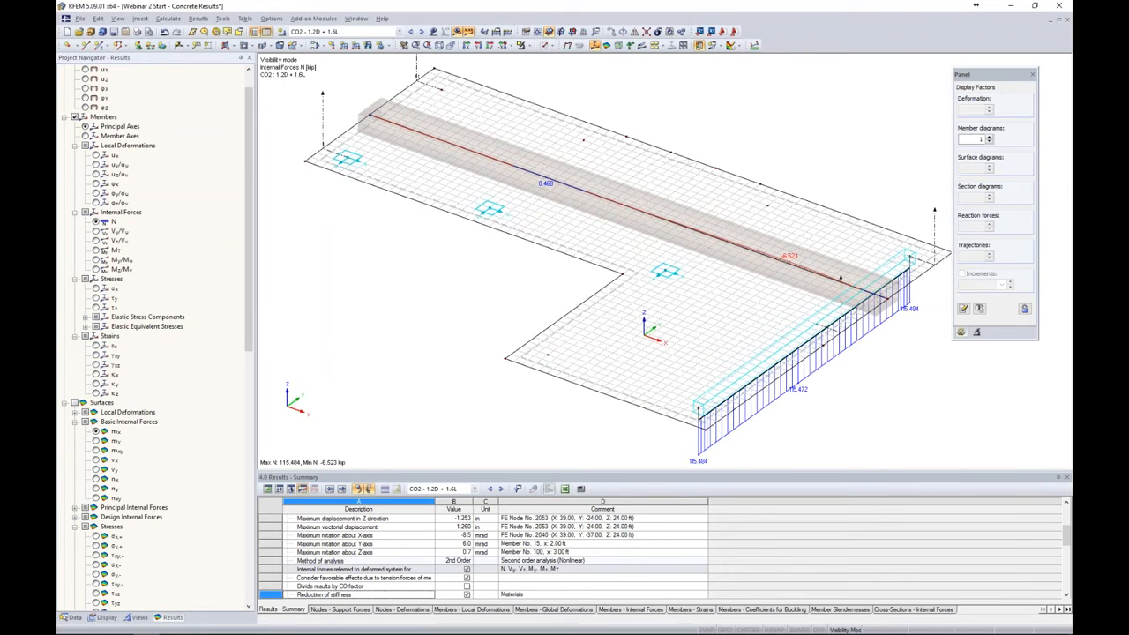
pyautogui.click(96, 231)
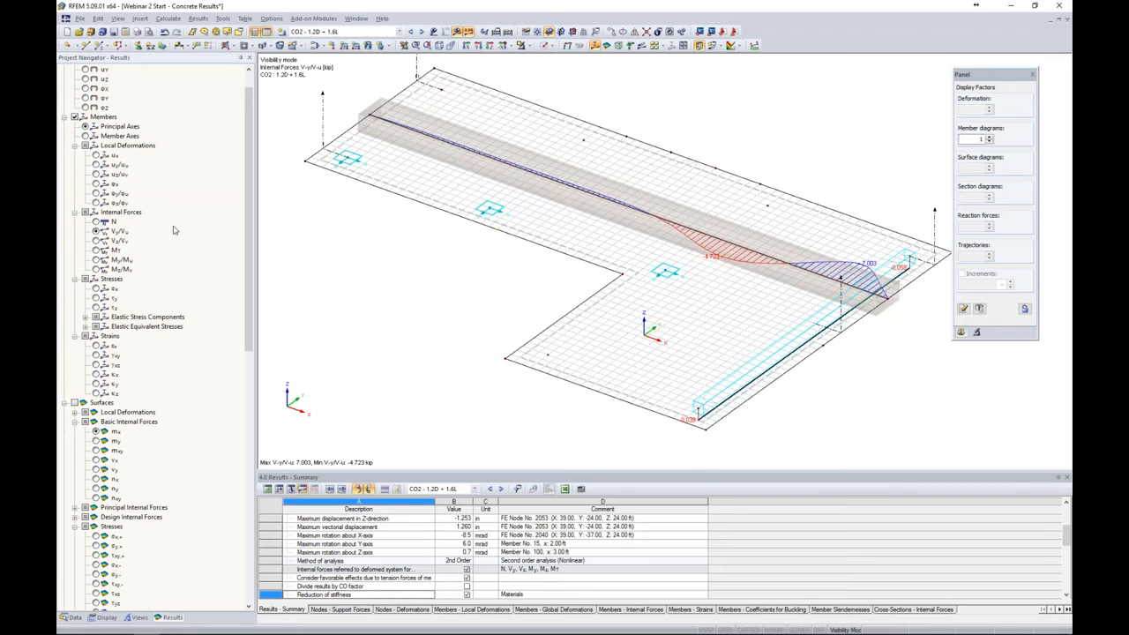
pyautogui.click(96, 240)
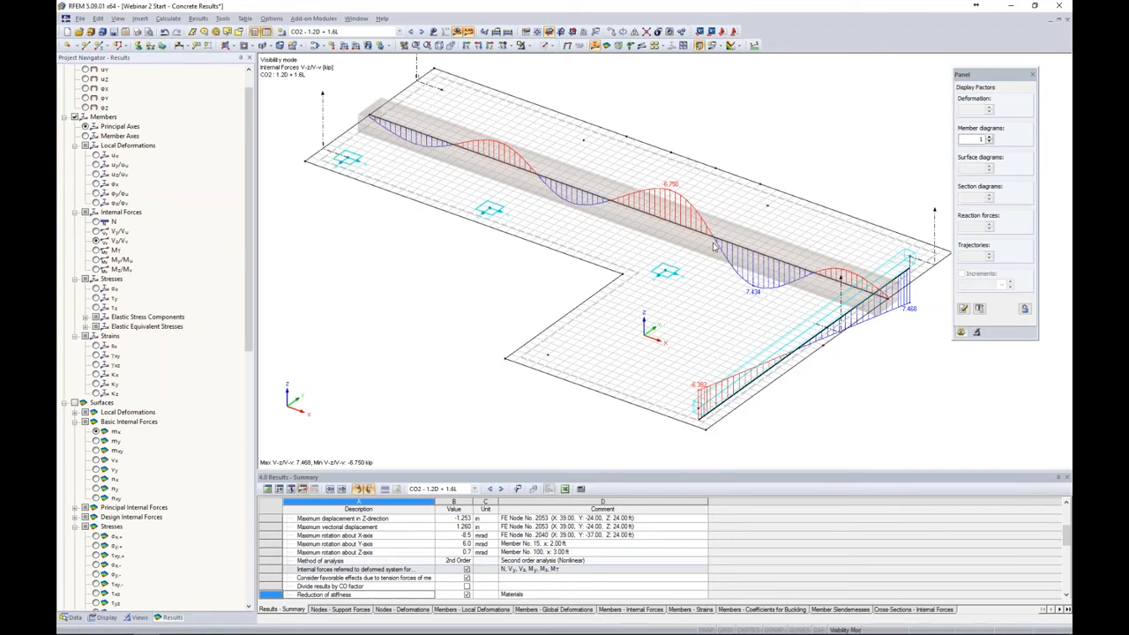
pyautogui.moveTo(865, 381)
pyautogui.keyDown('ctrl'); pyautogui.mouseDown(button='middle')
pyautogui.moveTo(865, 339)
pyautogui.moveTo(867, 362)
pyautogui.mouseUp(button='middle'); pyautogui.keyUp('ctrl')
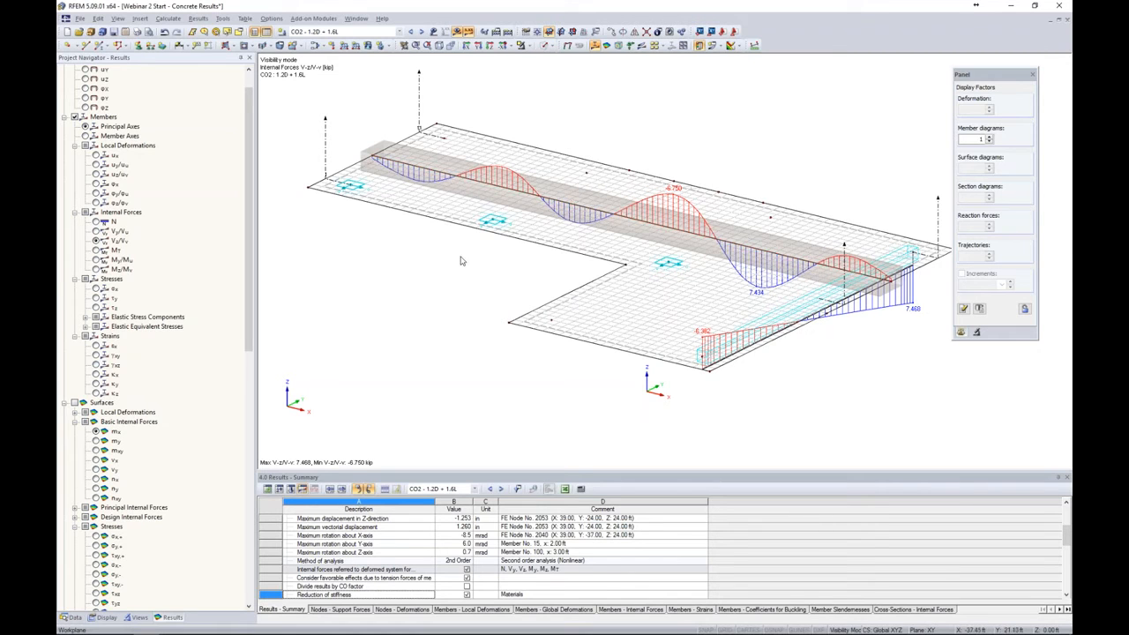
# Leave the top slab visibility view to show the whole structure and turn off the results display.
pyautogui.scroll(-4, 527, 289)
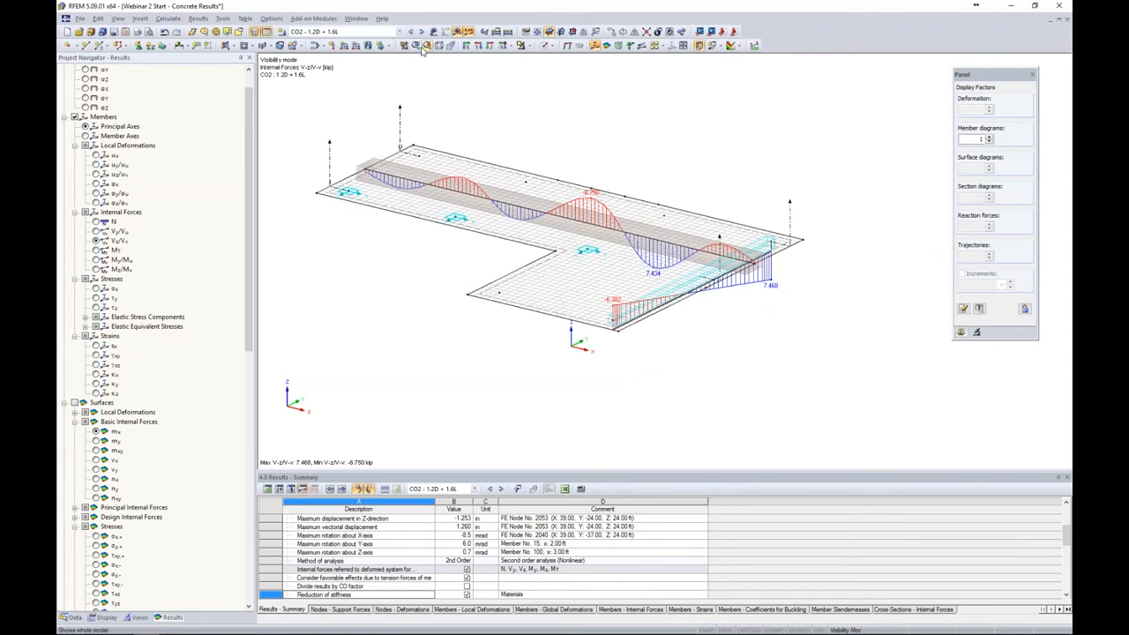
pyautogui.click(526, 45)
pyautogui.click(553, 139)
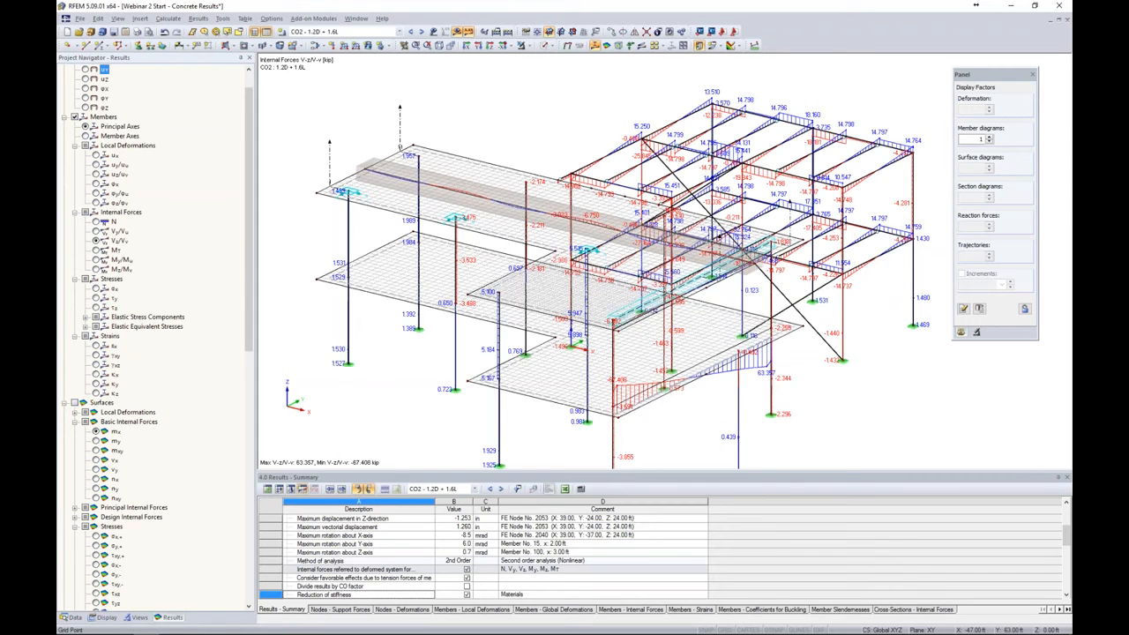
pyautogui.click(456, 34)
# Inspect the steel beam and column joint at the frame's upper corner in Solid Transparent display, then return to wireframe.
pyautogui.click(551, 45)
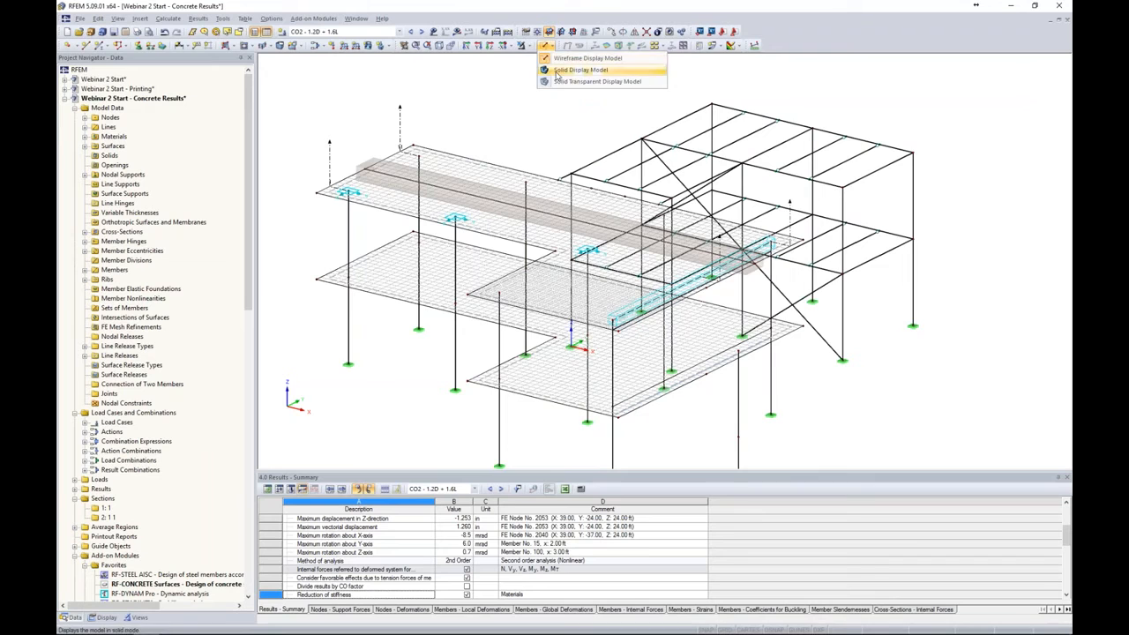
pyautogui.click(557, 81)
pyautogui.keyDown('ctrl'); pyautogui.moveTo(903, 344); pyautogui.dragTo(813, 328, button='middle'); pyautogui.keyUp('ctrl')
pyautogui.scroll(6, 856, 273)
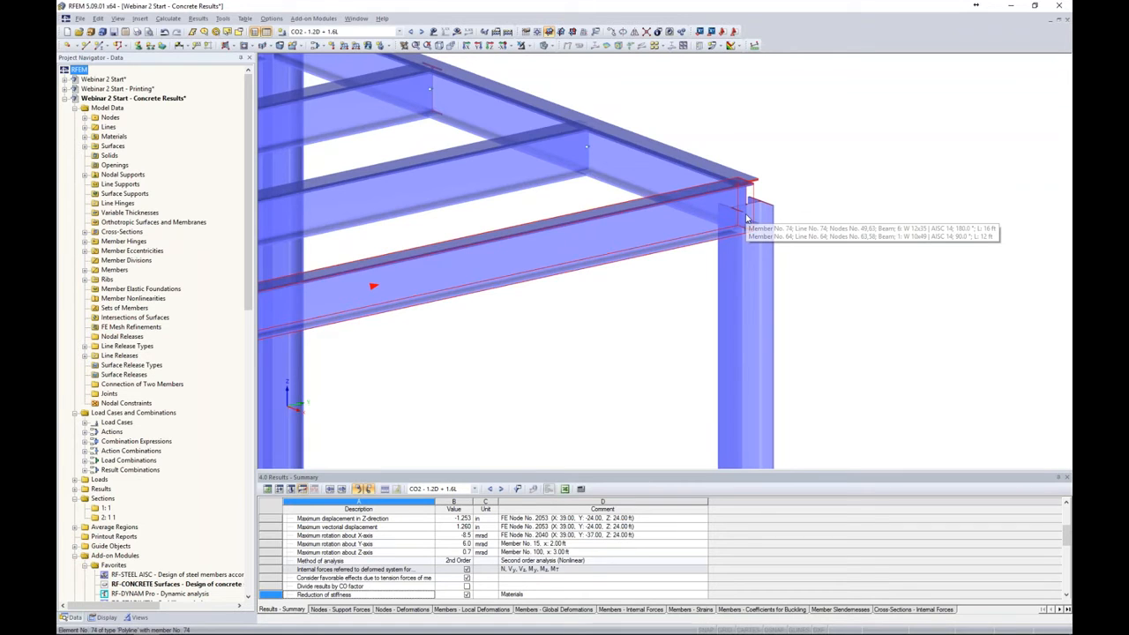
pyautogui.click(553, 45)
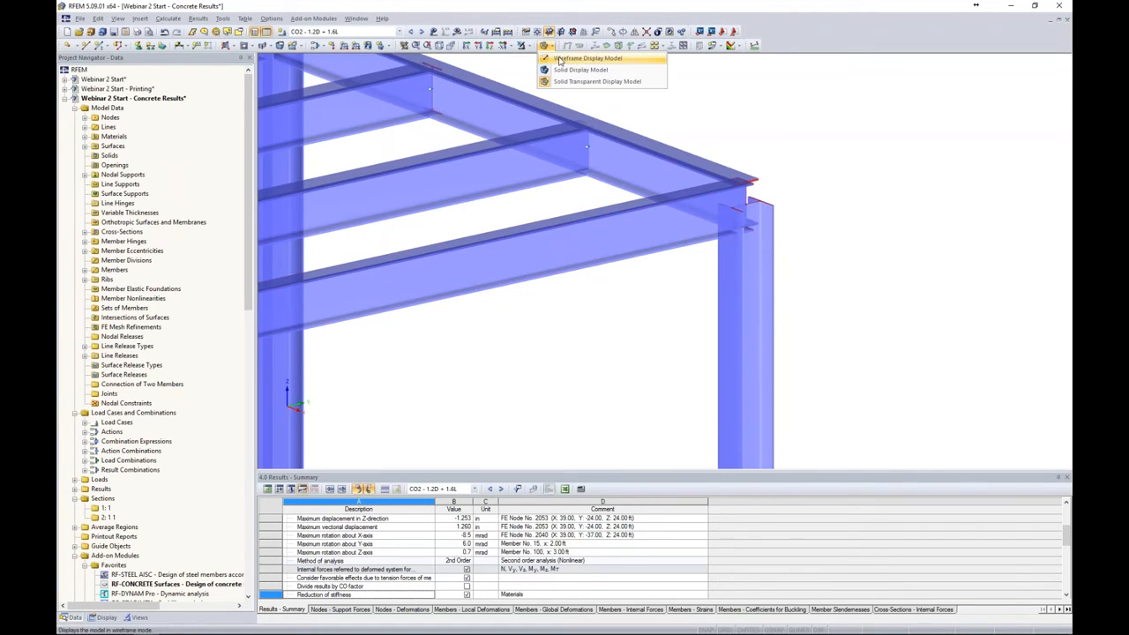
pyautogui.click(562, 58)
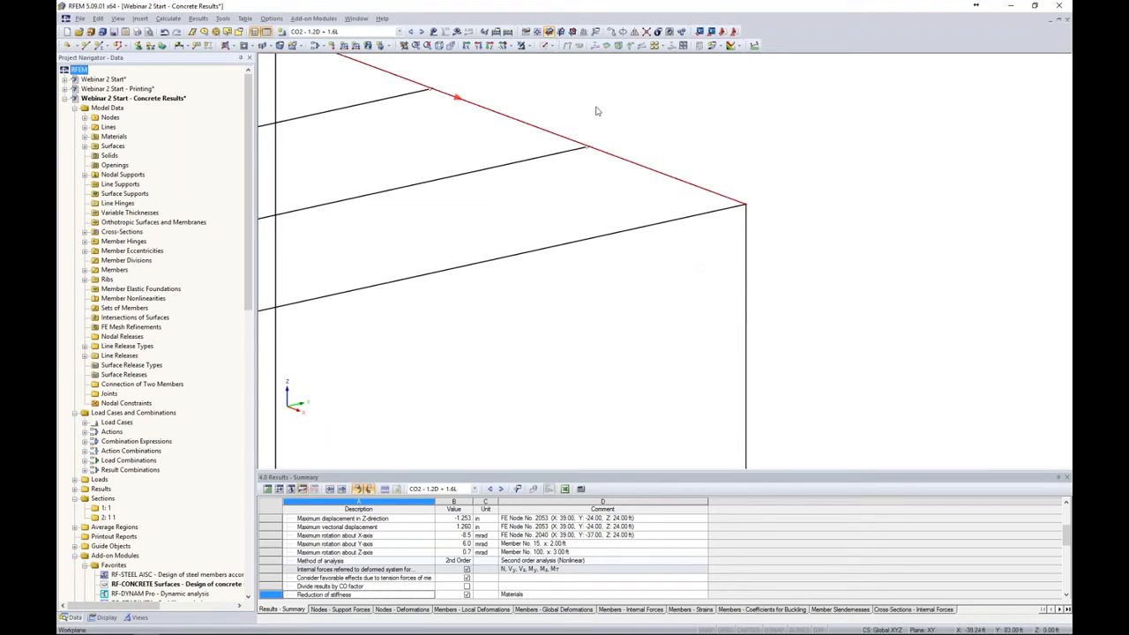
# Reverse the member orientation of the steel column at the frame's upper corner, accepting deletion of all results.
pyautogui.scroll(-1, 717, 159)
pyautogui.scroll(-2, 689, 132)
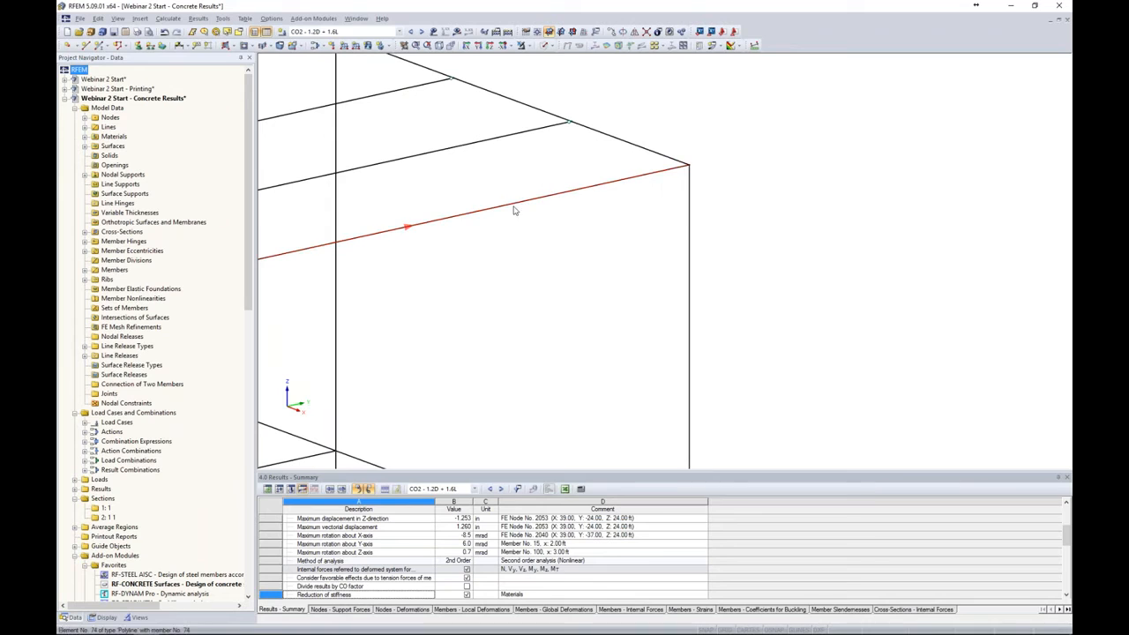
pyautogui.rightClick(690, 181)
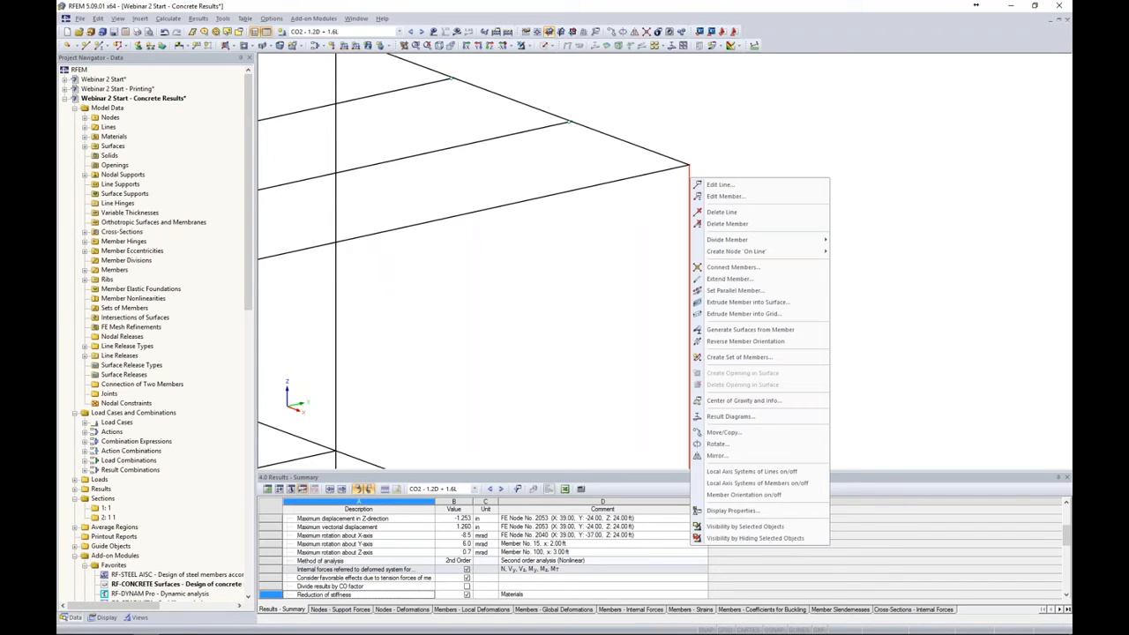
pyautogui.click(723, 345)
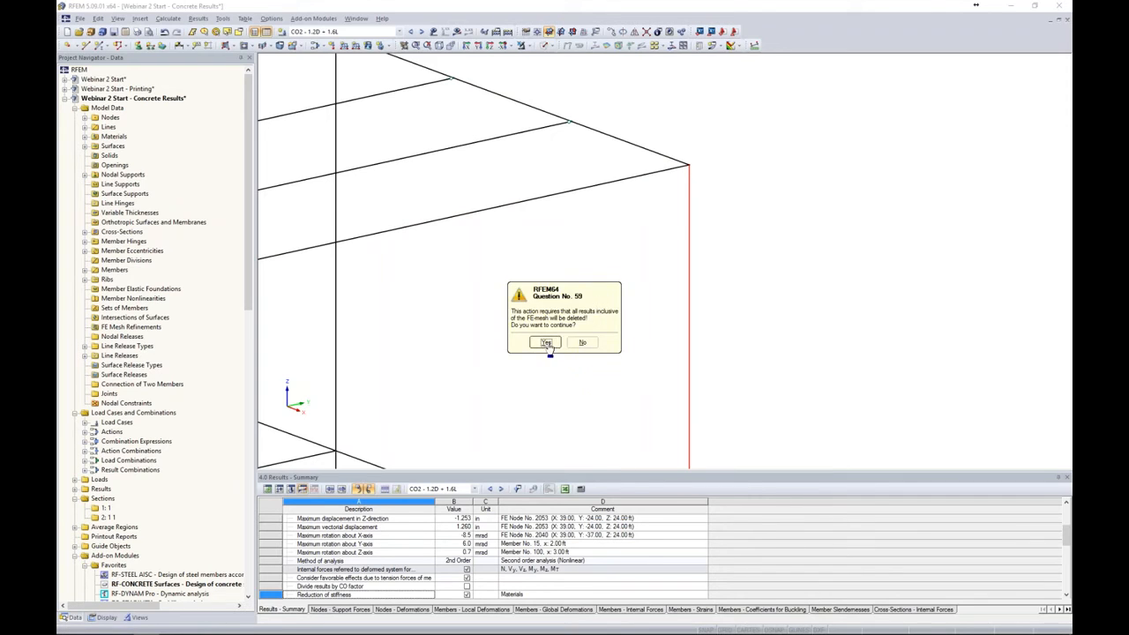
pyautogui.click(546, 344)
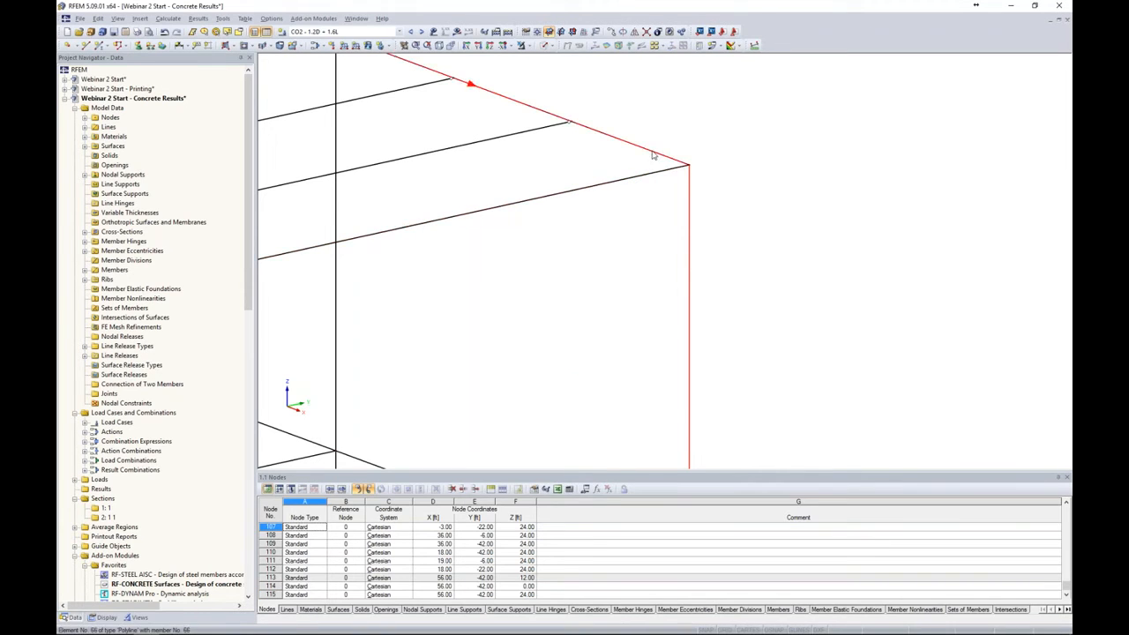
# Divide the two beams and the column meeting at the frame's upper corner with a new intermediate node 3 ft from each member's end.
pyautogui.moveTo(768, 252); pyautogui.dragTo(637, 108)
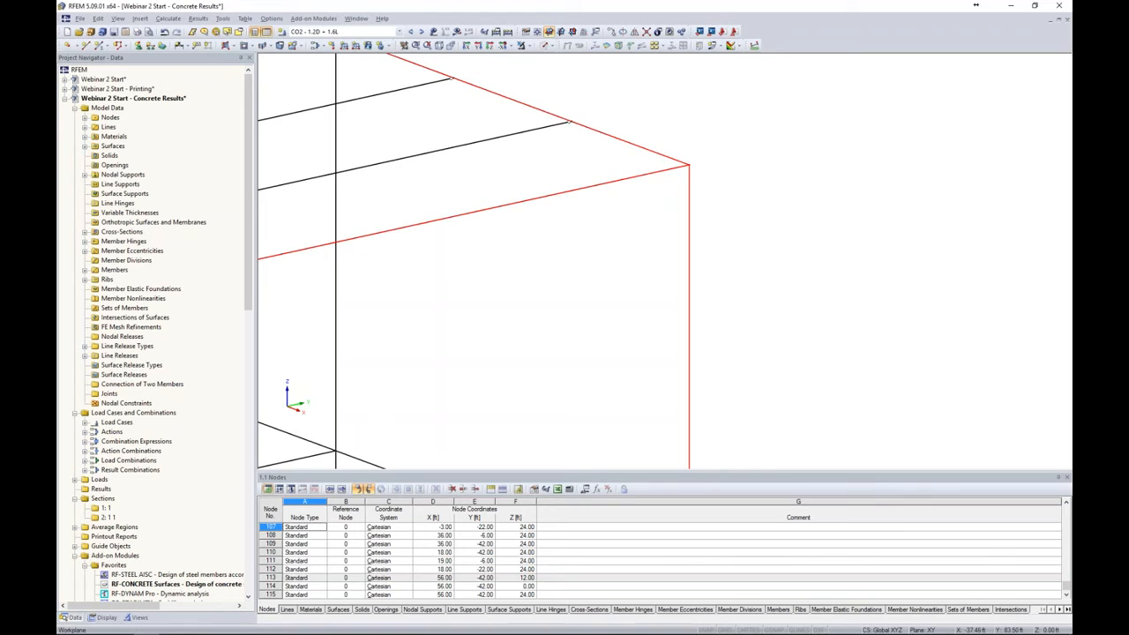
pyautogui.rightClick(639, 148)
pyautogui.moveTo(765, 170)
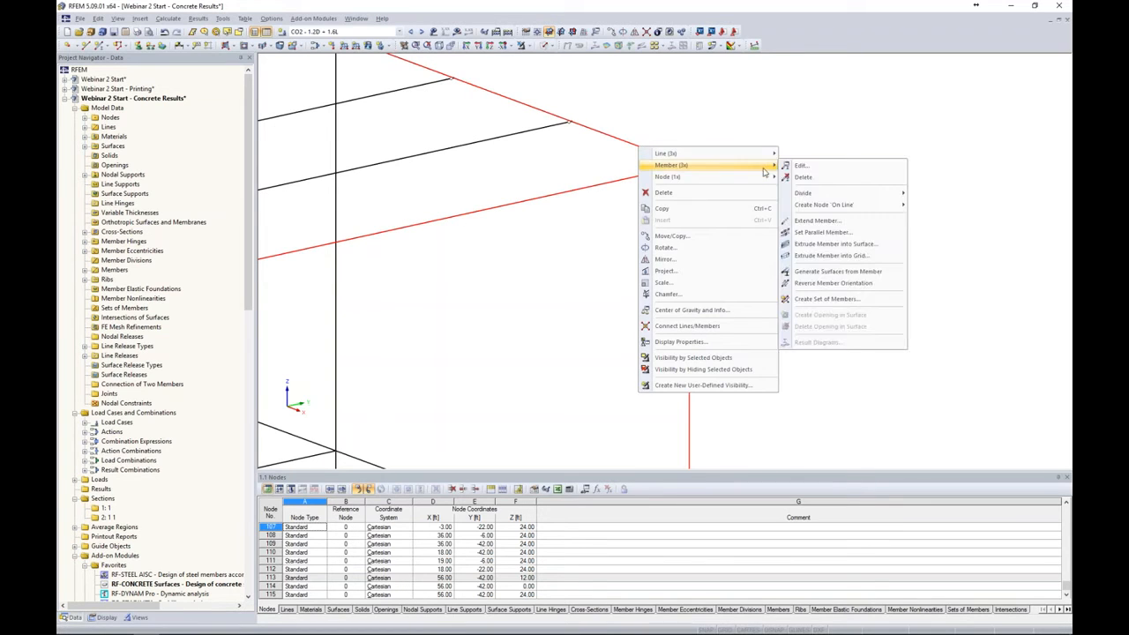
pyautogui.moveTo(823, 195)
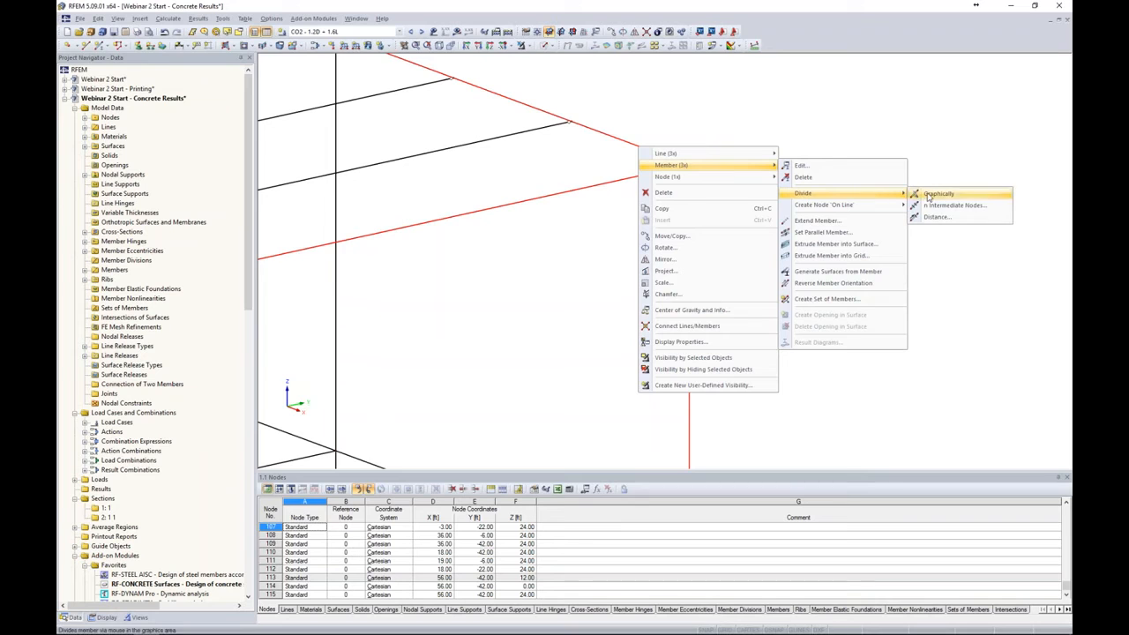
pyautogui.click(933, 220)
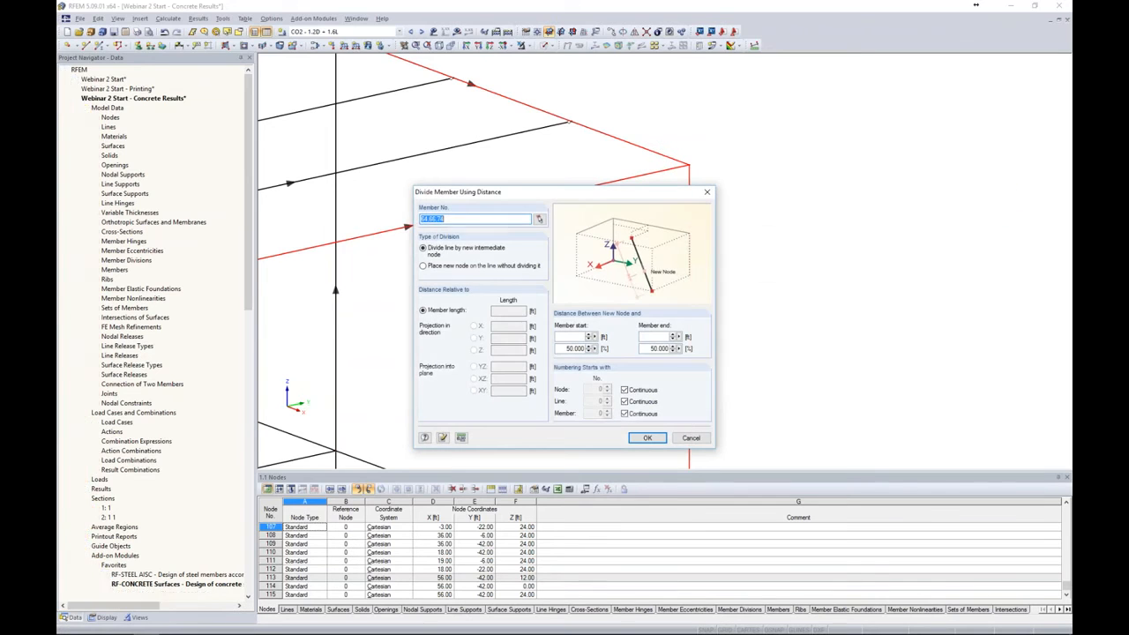
pyautogui.moveTo(637, 192); pyautogui.dragTo(928, 113)
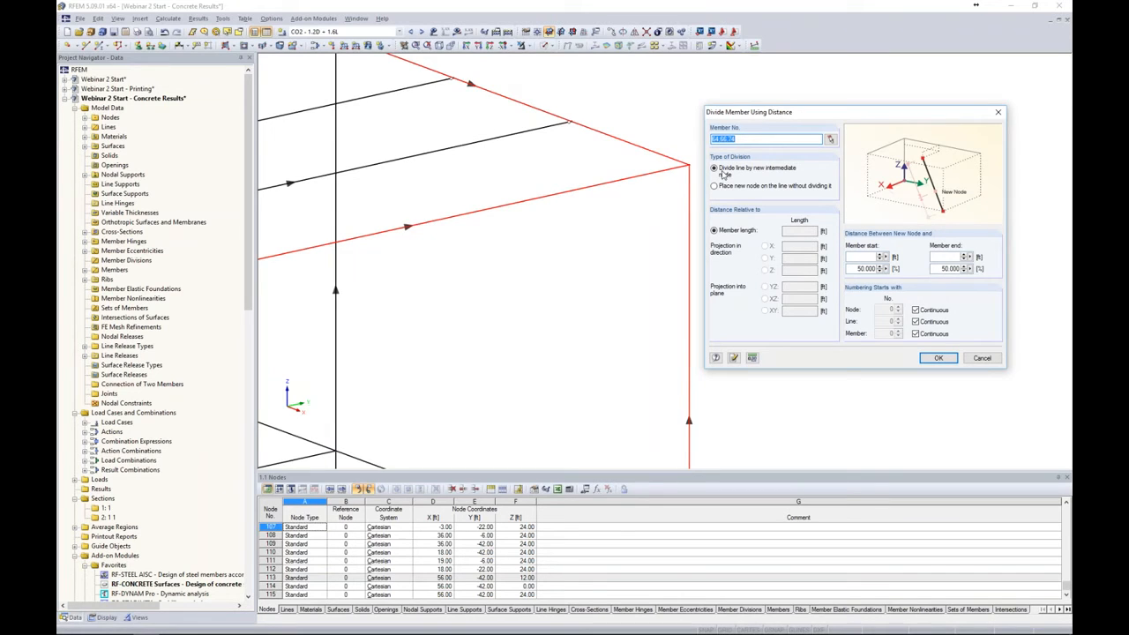
pyautogui.click(947, 257)
pyautogui.write('3')
pyautogui.click(937, 358)
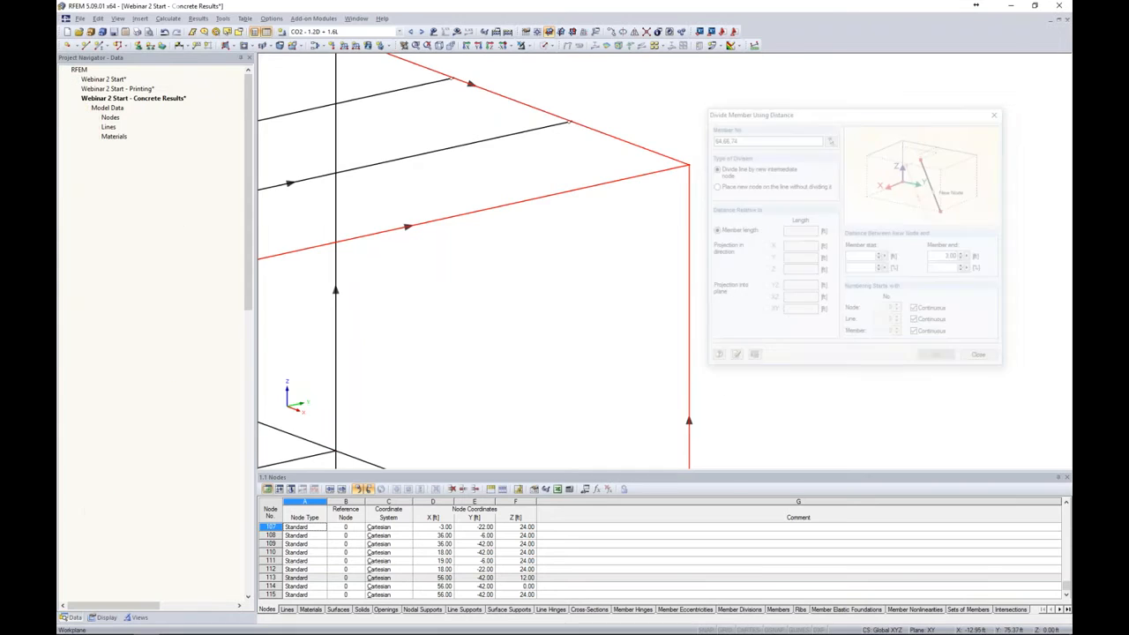
pyautogui.click(718, 220)
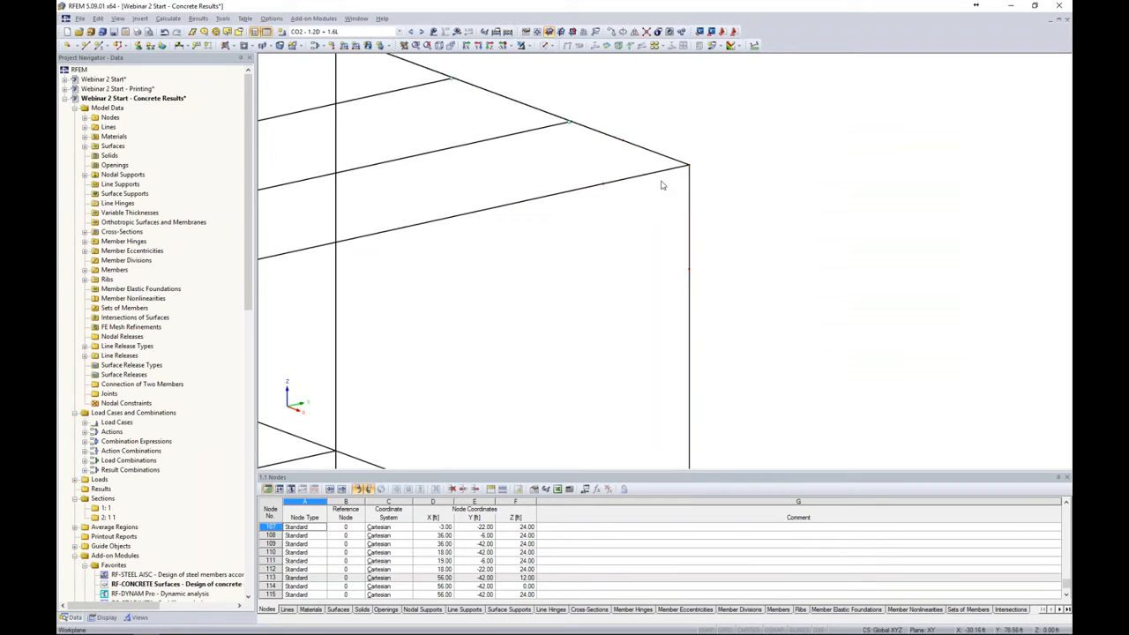
# Check the divided corner segments in the Solid Transparent display model, then return to wireframe.
pyautogui.click(547, 46)
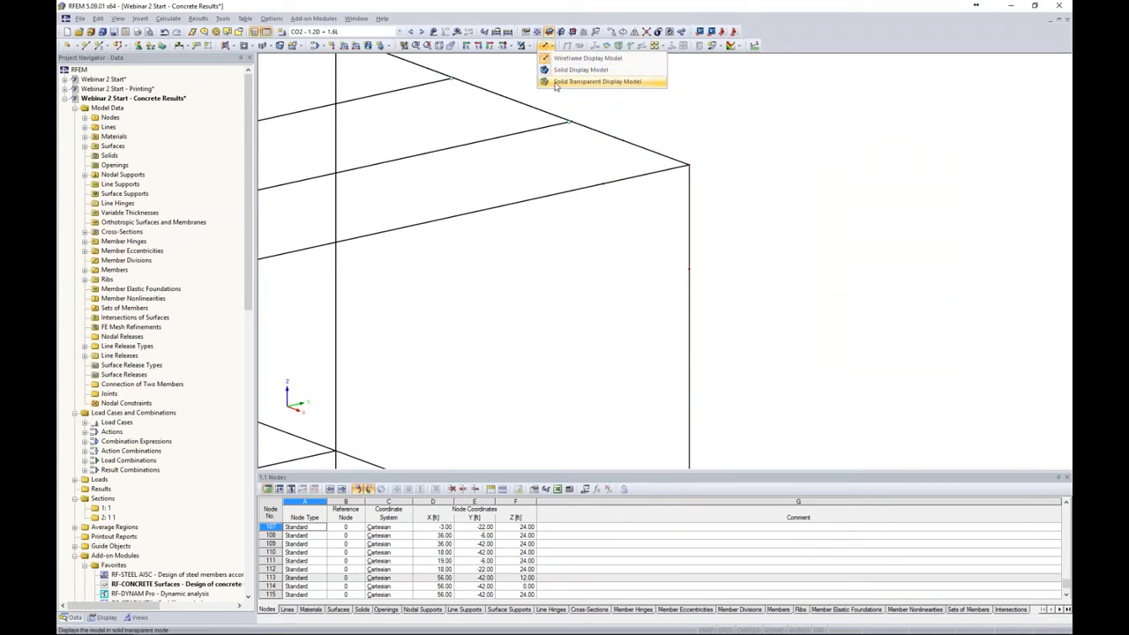
pyautogui.click(596, 81)
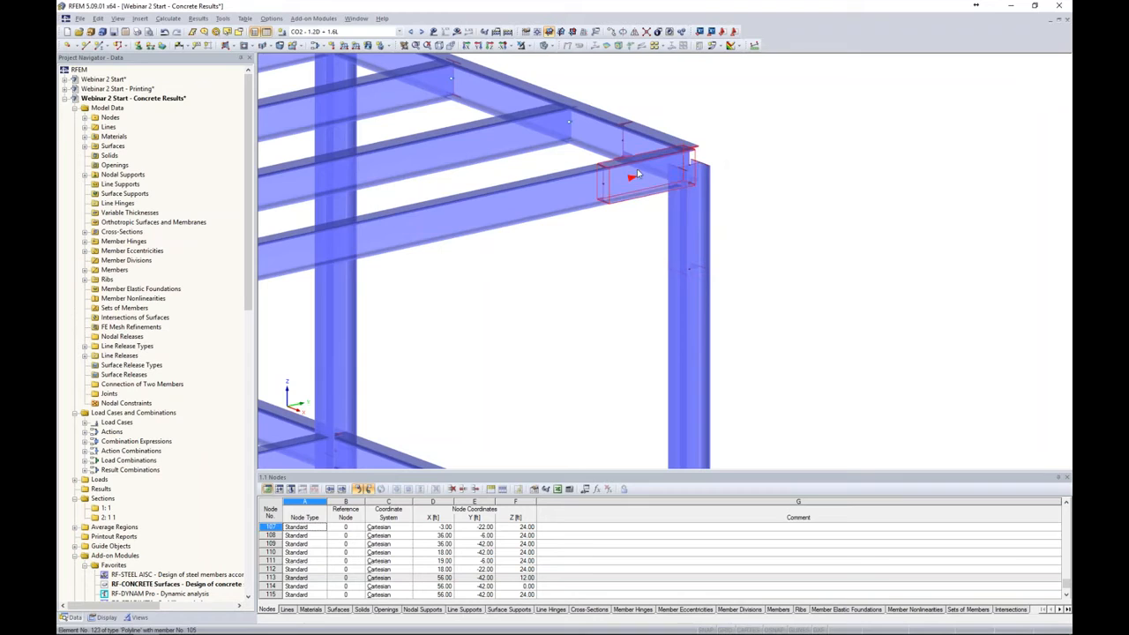
pyautogui.click(547, 46)
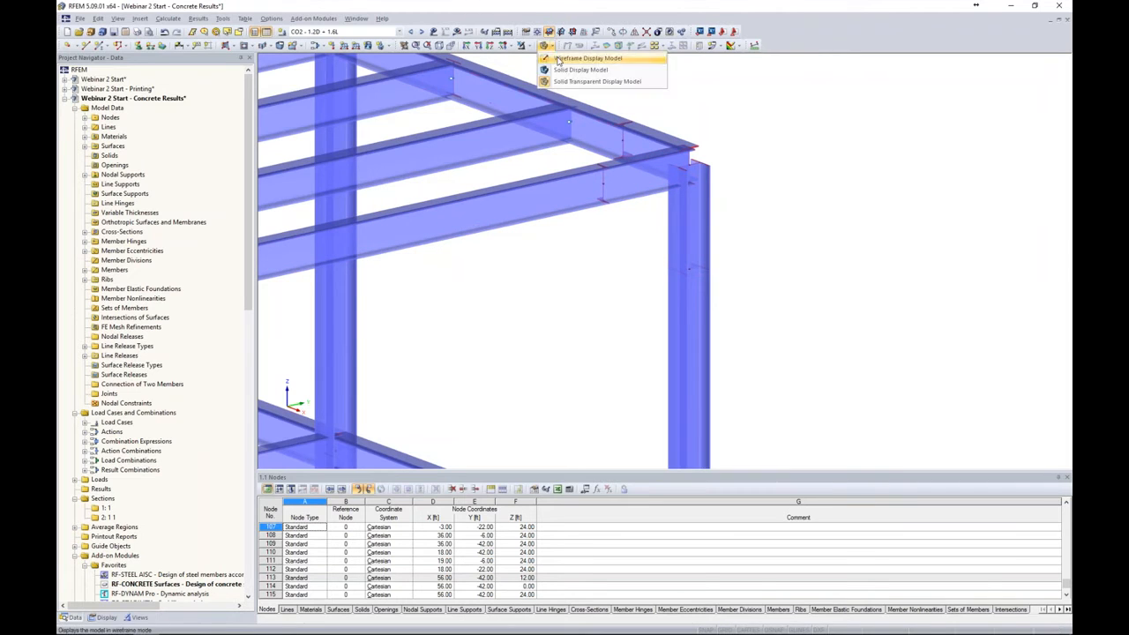
pyautogui.click(558, 60)
# Generate surfaces from the three short member segments at the frame's upper corner.
pyautogui.moveTo(717, 217); pyautogui.dragTo(661, 130)
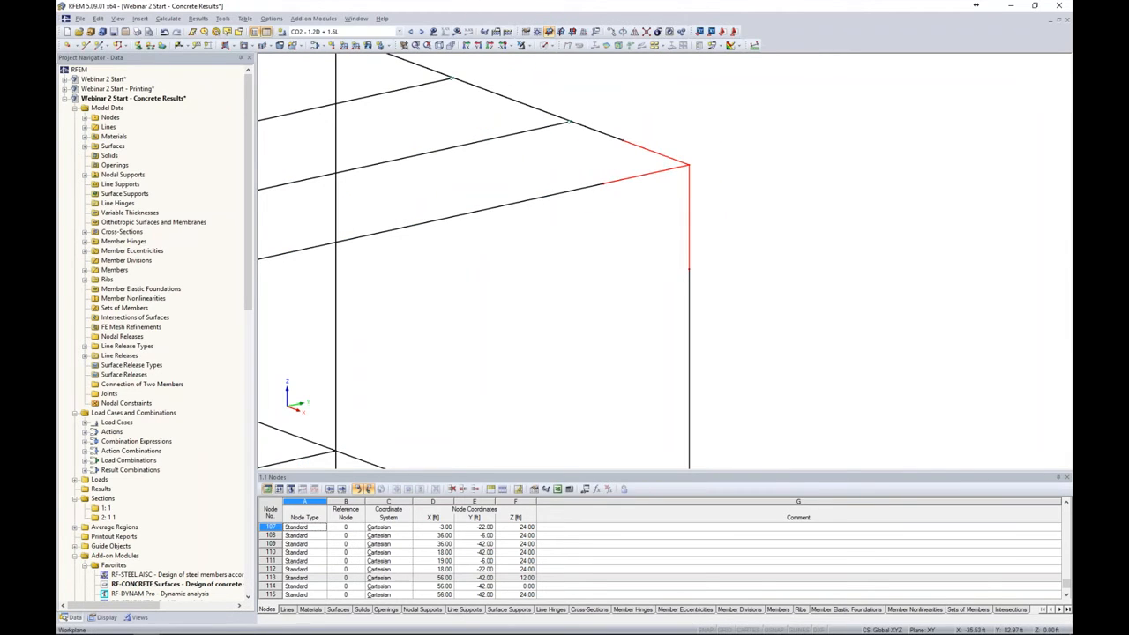
pyautogui.rightClick(658, 172)
pyautogui.moveTo(690, 192)
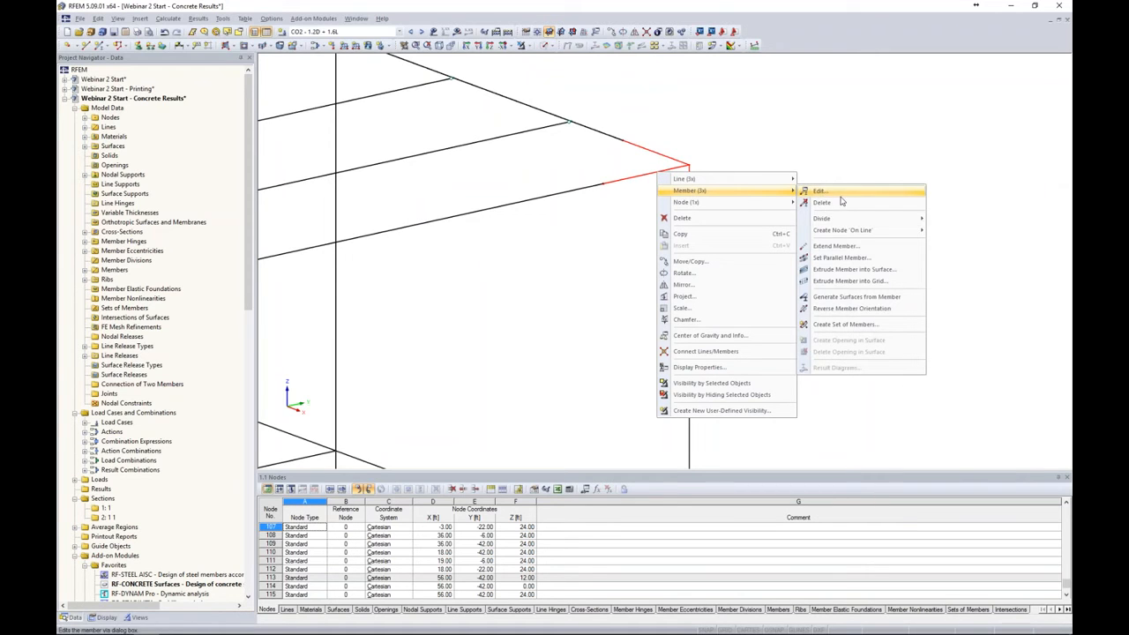
pyautogui.click(828, 300)
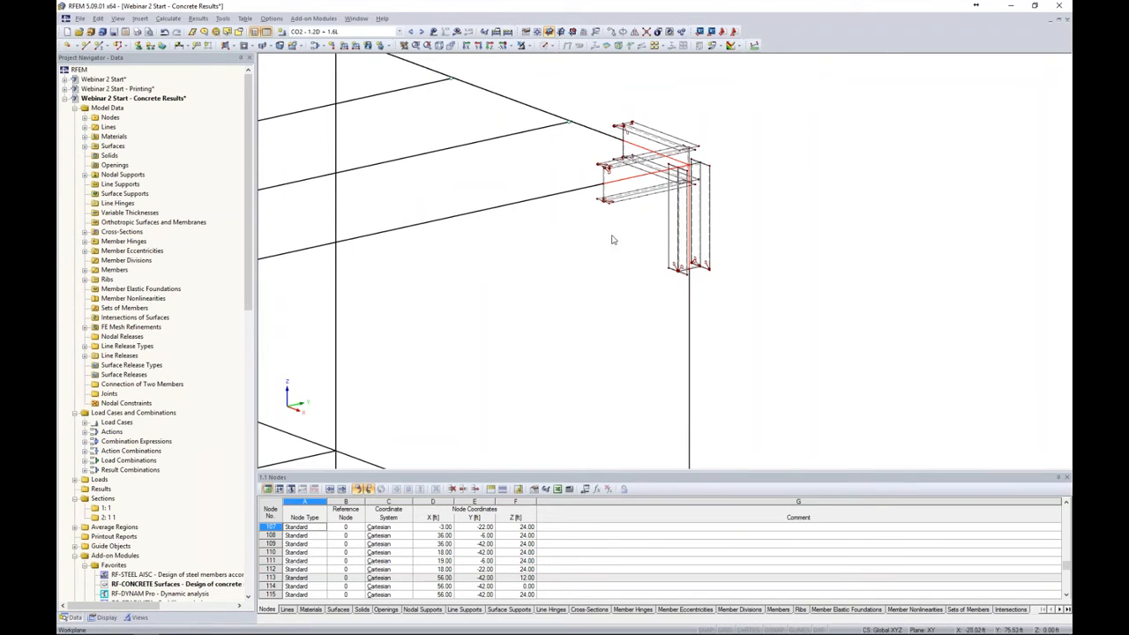
pyautogui.moveTo(566, 196)
pyautogui.moveTo(618, 186)
# Turn off the display of FE mesh refinements in the model.
pyautogui.moveTo(611, 243); pyautogui.dragTo(577, 288, button='middle')
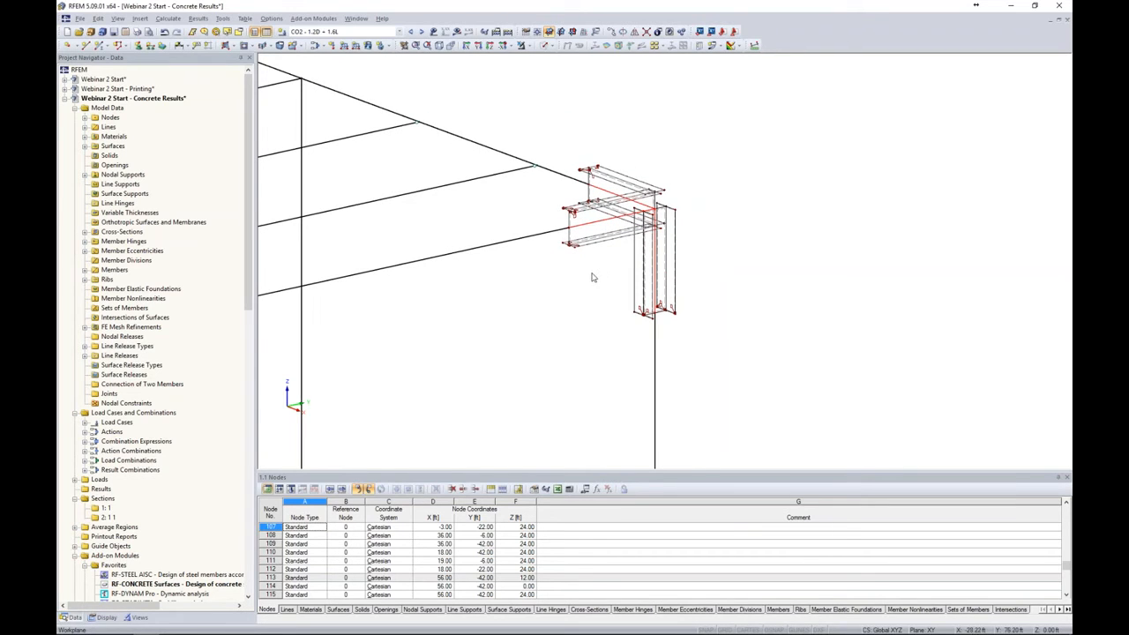
pyautogui.click(104, 618)
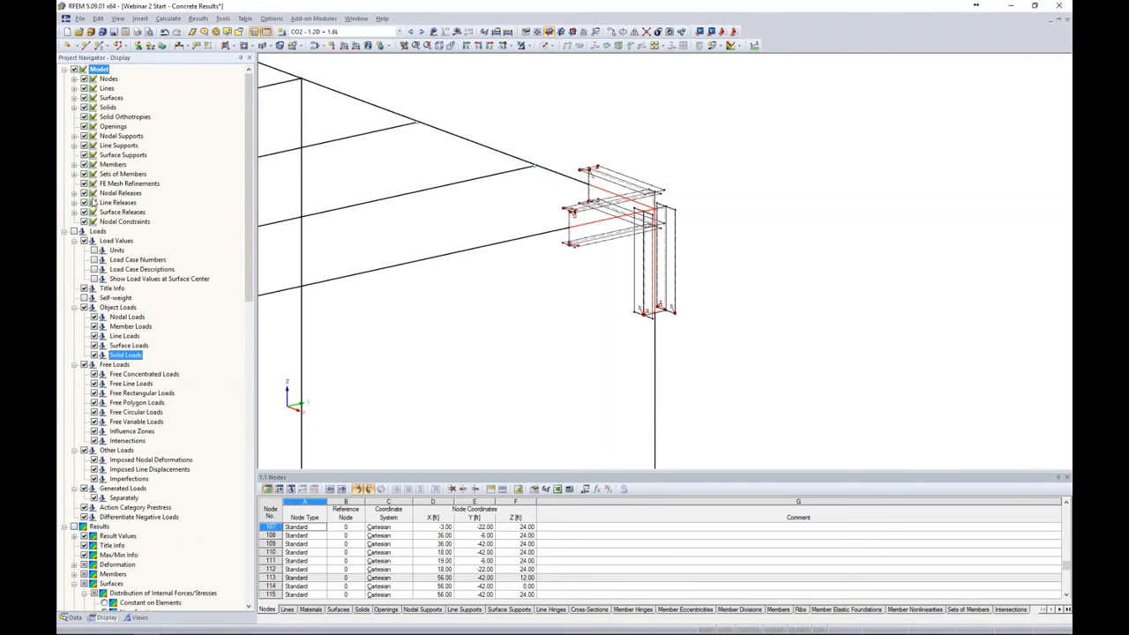
pyautogui.click(84, 184)
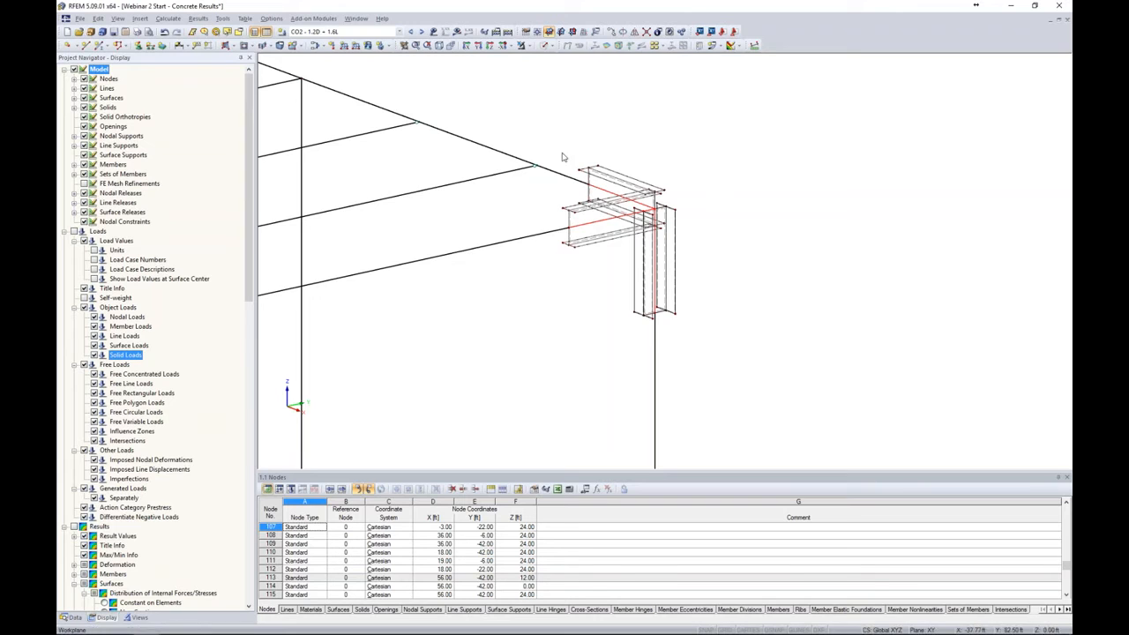
# Review the properties of the remaining beam member beside the corner and of the generated beam web surface, leaving both unchanged.
pyautogui.moveTo(549, 132); pyautogui.dragTo(716, 347)
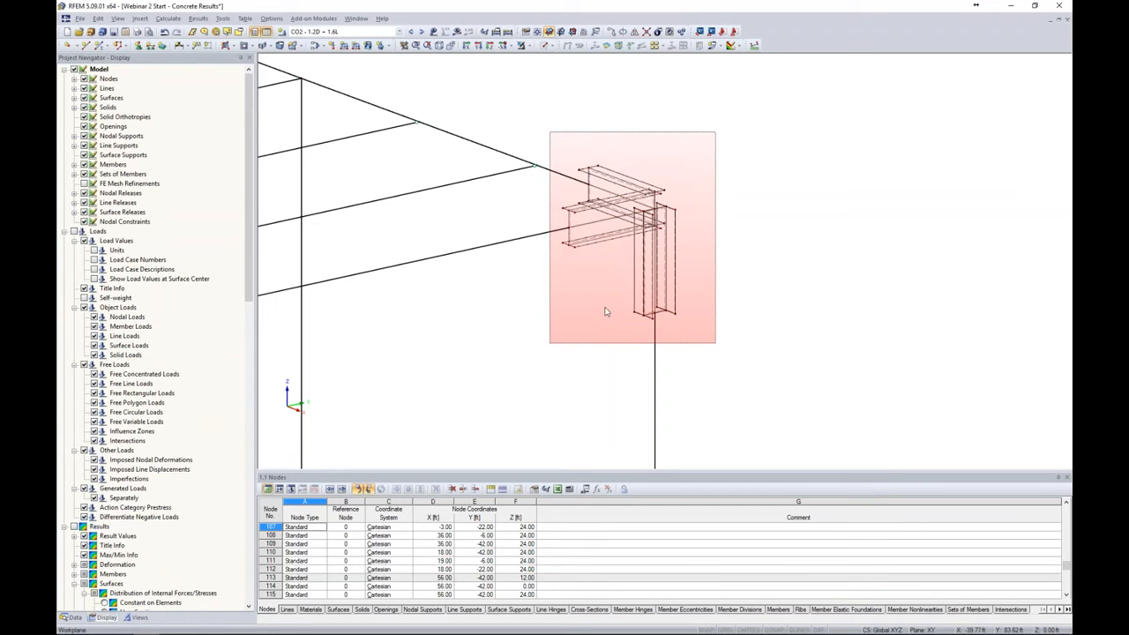
pyautogui.doubleClick(539, 236)
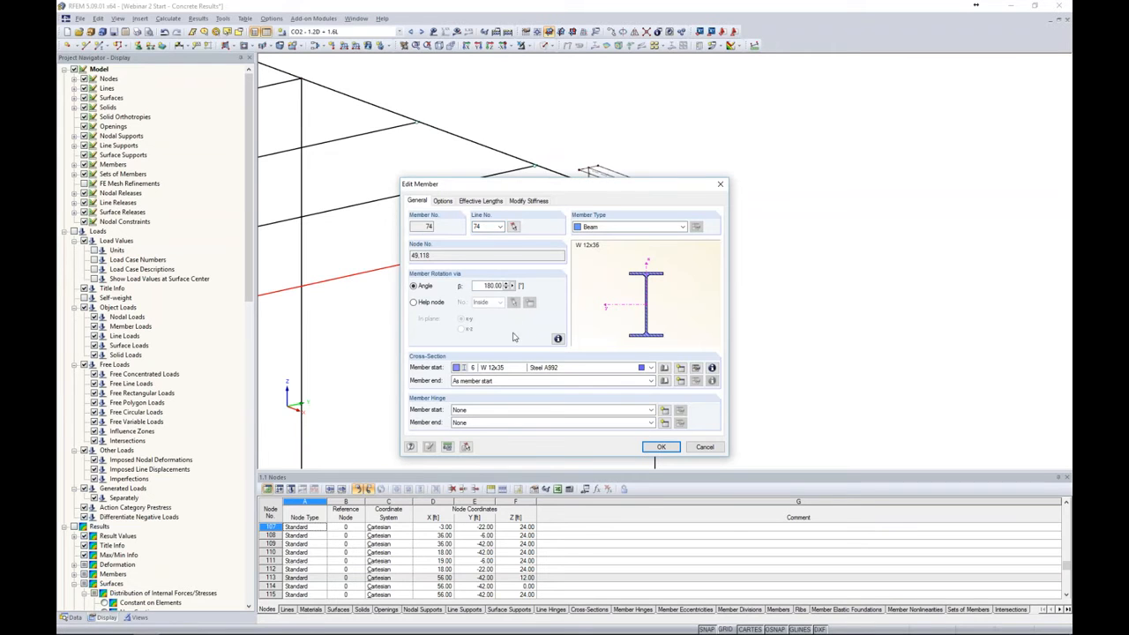
pyautogui.click(662, 447)
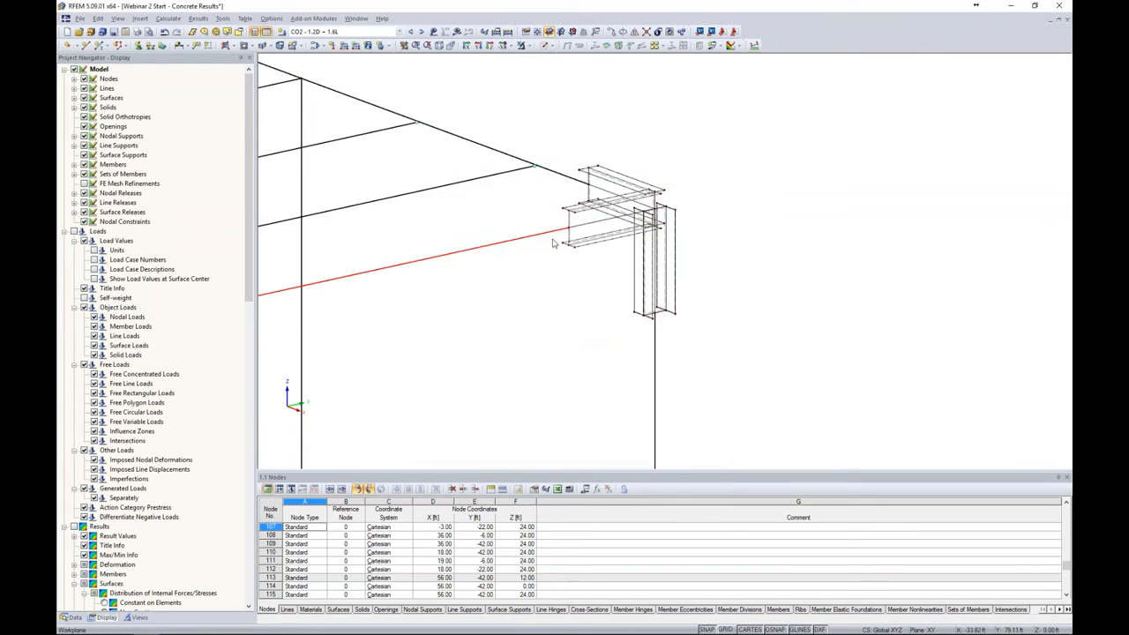
pyautogui.scroll(3, 569, 222)
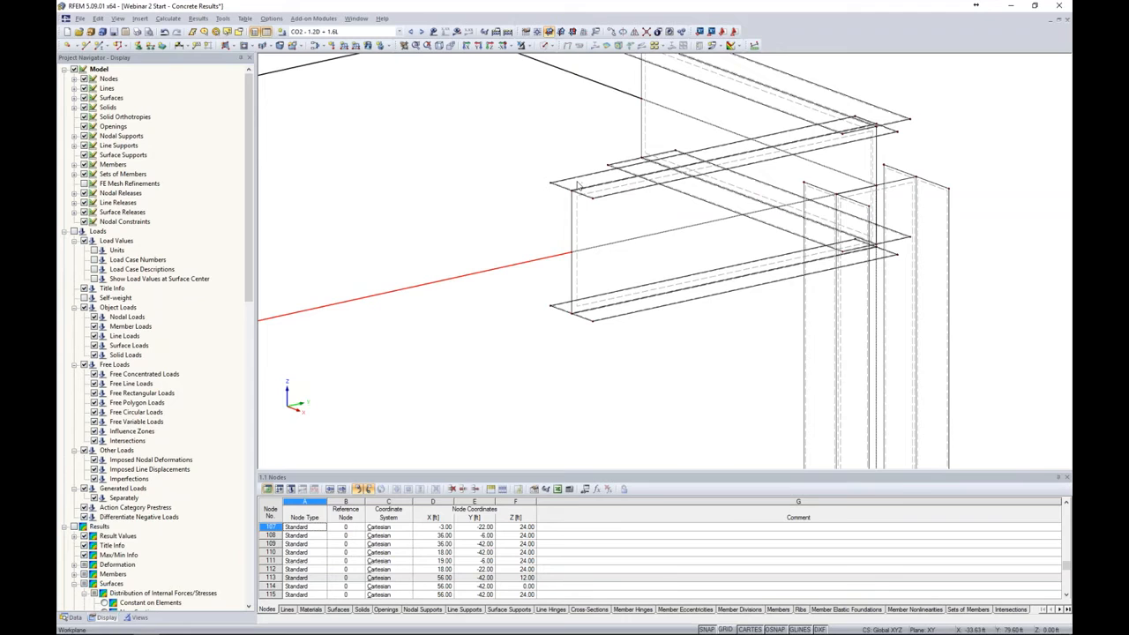
pyautogui.doubleClick(579, 267)
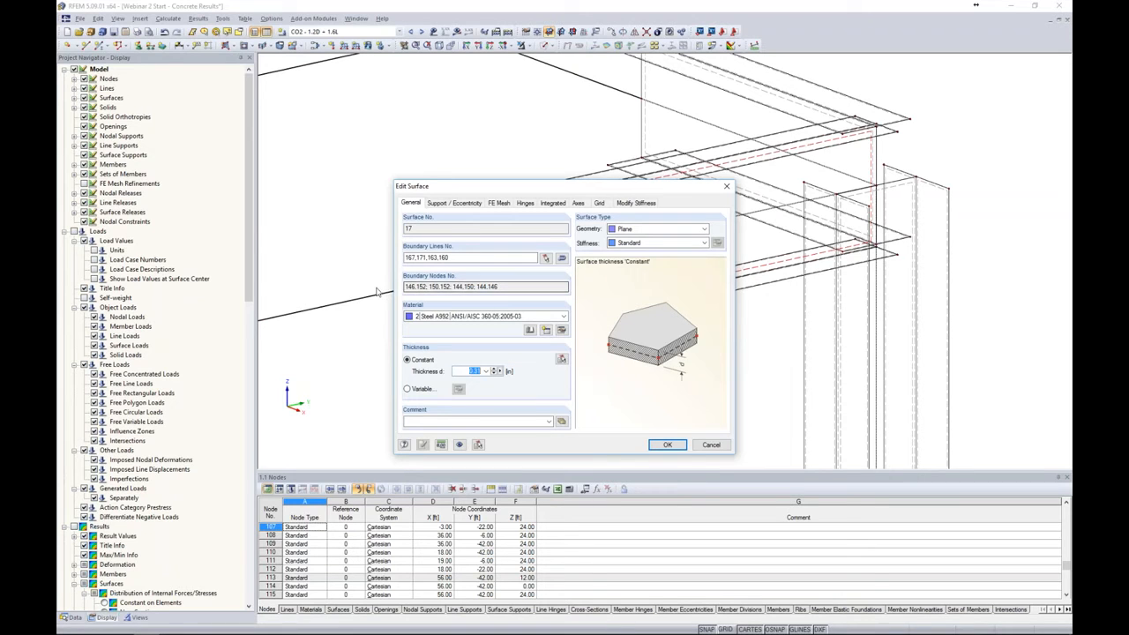
pyautogui.click(711, 445)
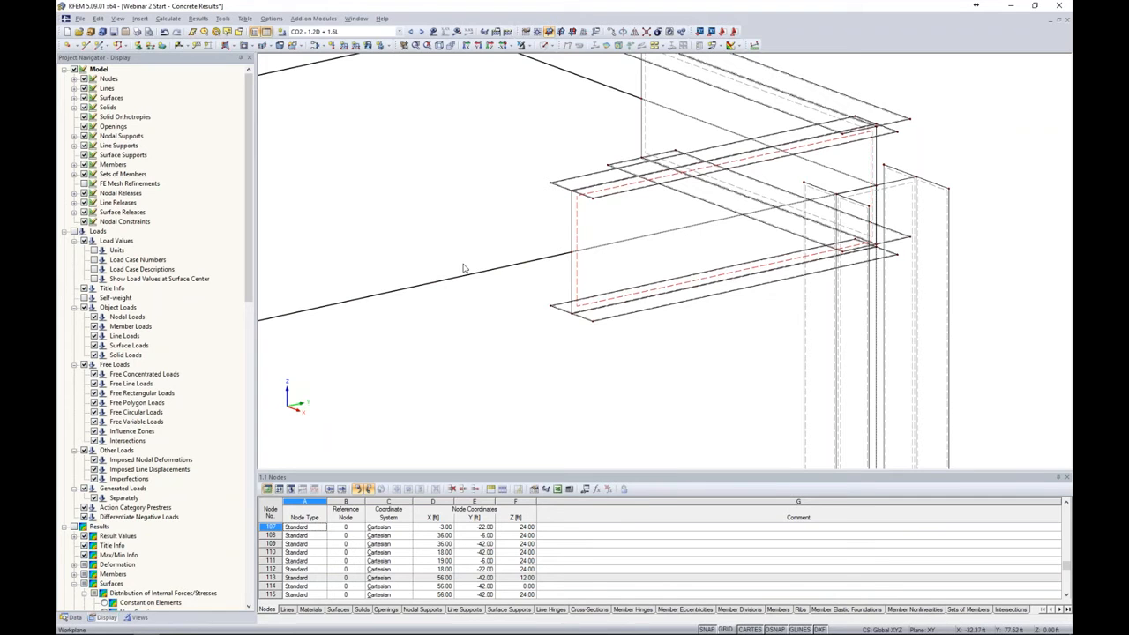
# Isolate the corner's generated surfaces and member segments with Visibility by Selected Objects and show hidden objects in the background.
pyautogui.scroll(-4, 523, 262)
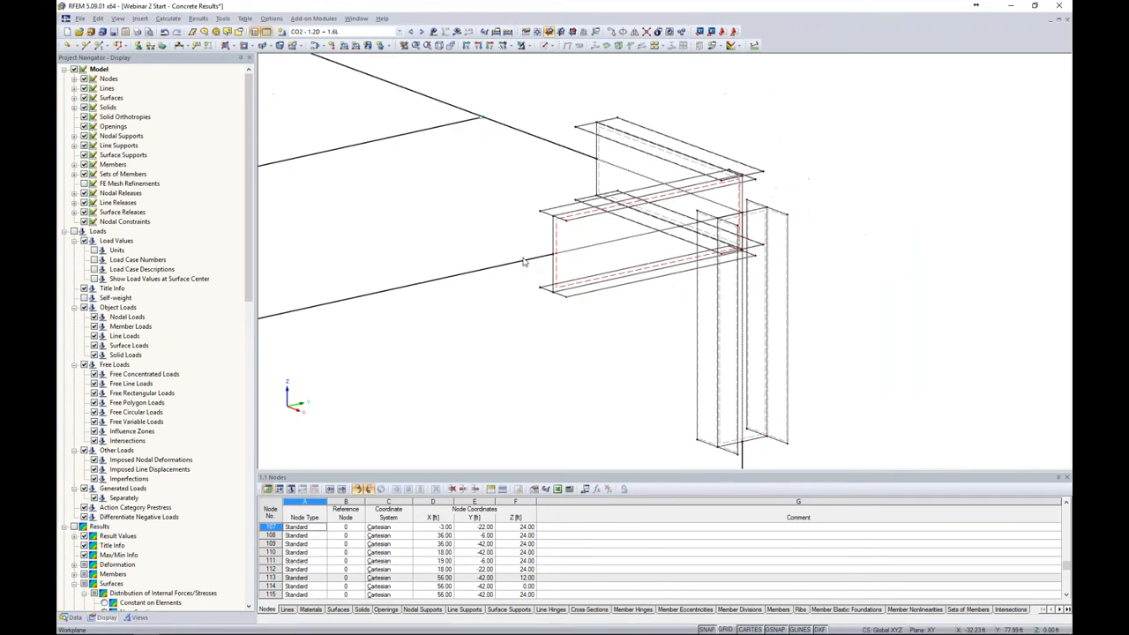
pyautogui.moveTo(515, 80); pyautogui.dragTo(817, 453)
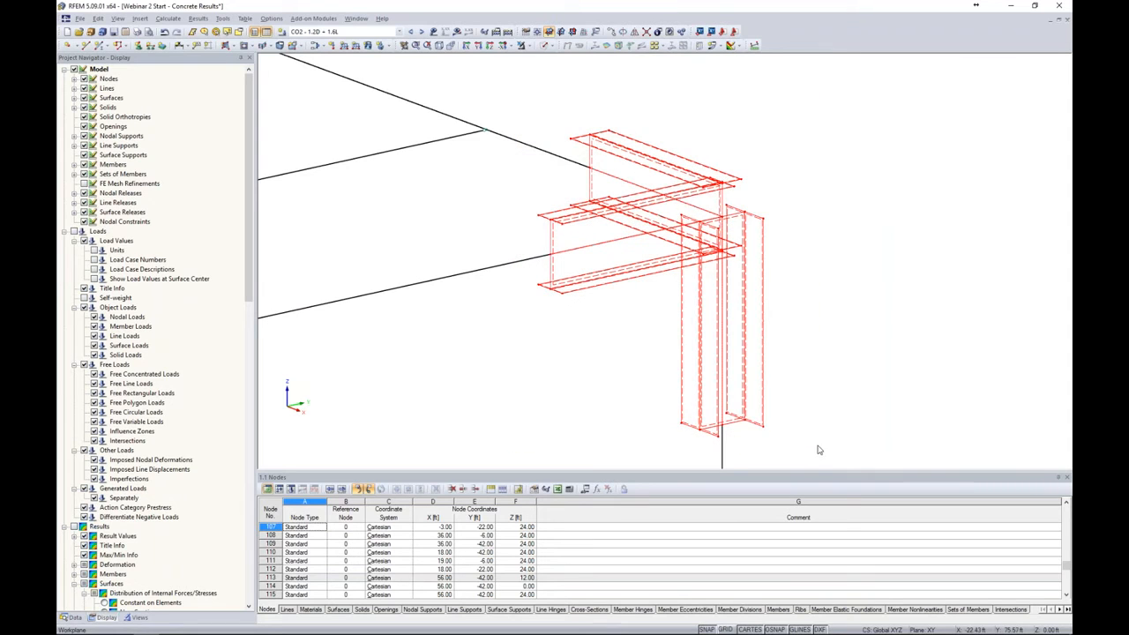
pyautogui.click(526, 45)
pyautogui.click(534, 59)
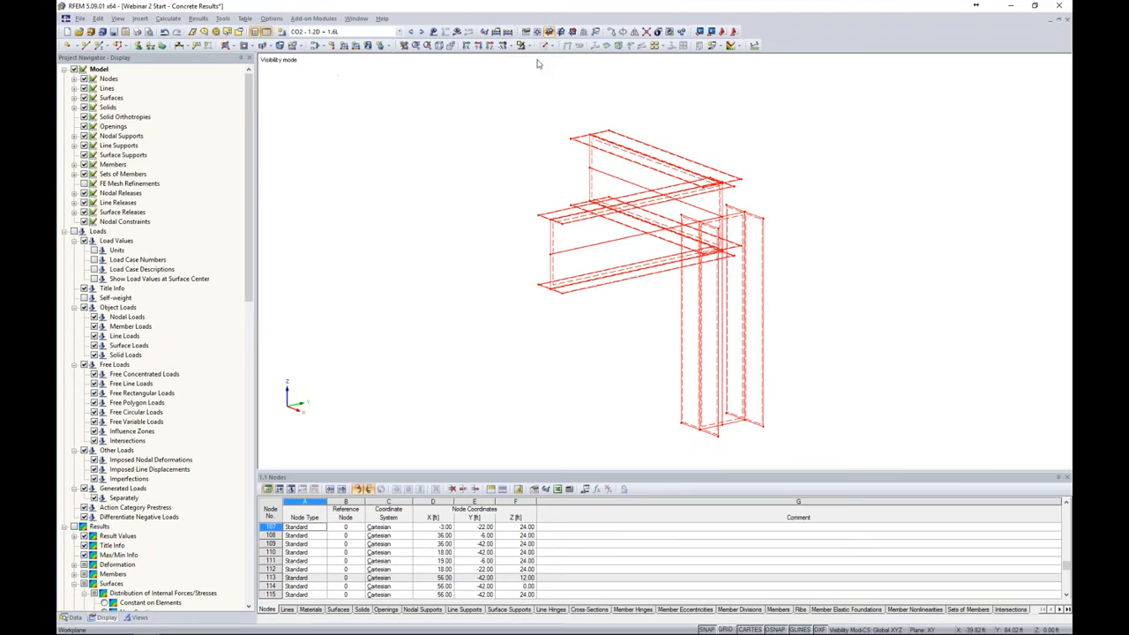
pyautogui.rightClick(856, 122)
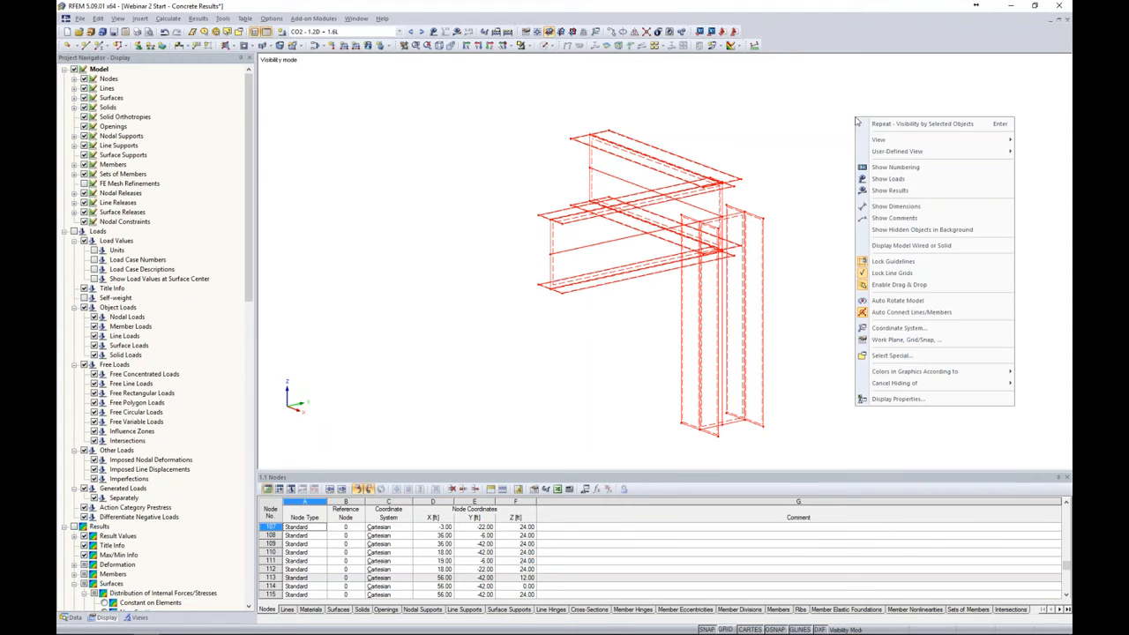
pyautogui.click(882, 229)
pyautogui.click(839, 219)
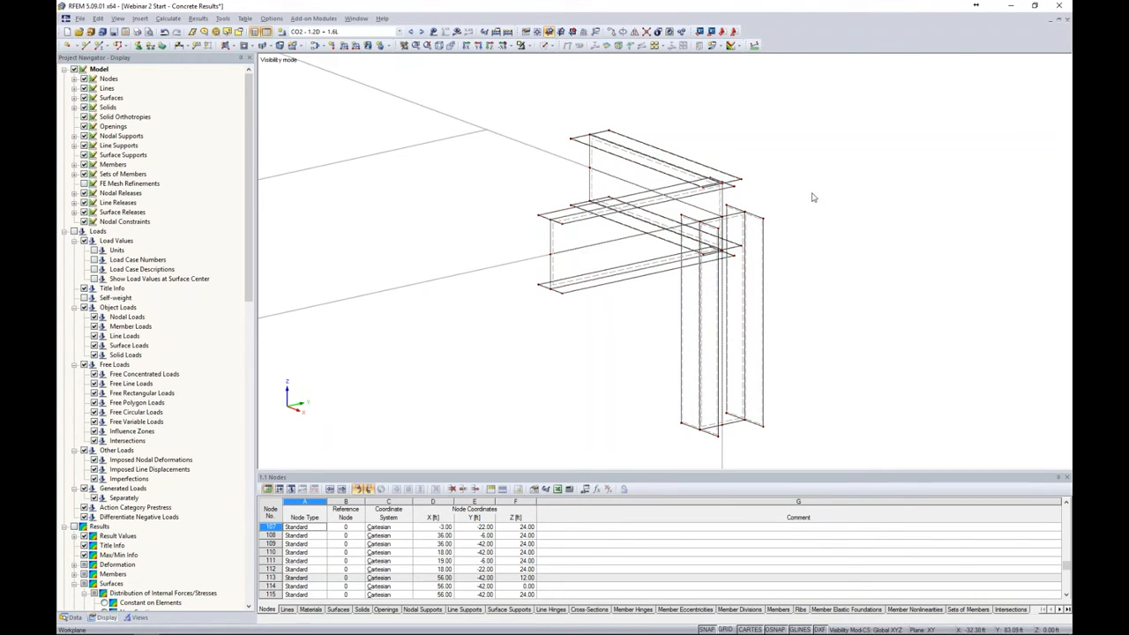
# Move the six flange end nodes at the top of the column stub up 0.58 ft in the Z direction.
pyautogui.click(743, 184)
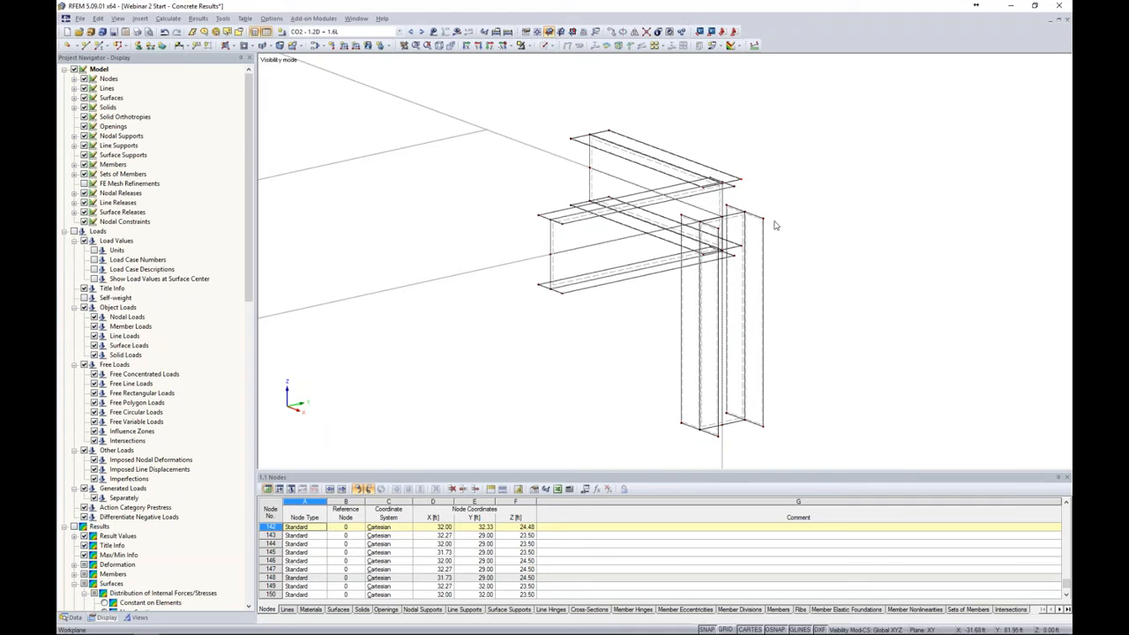
pyautogui.keyDown('ctrl'); pyautogui.moveTo(802, 228); pyautogui.dragTo(592, 222, button='middle'); pyautogui.keyUp('ctrl')
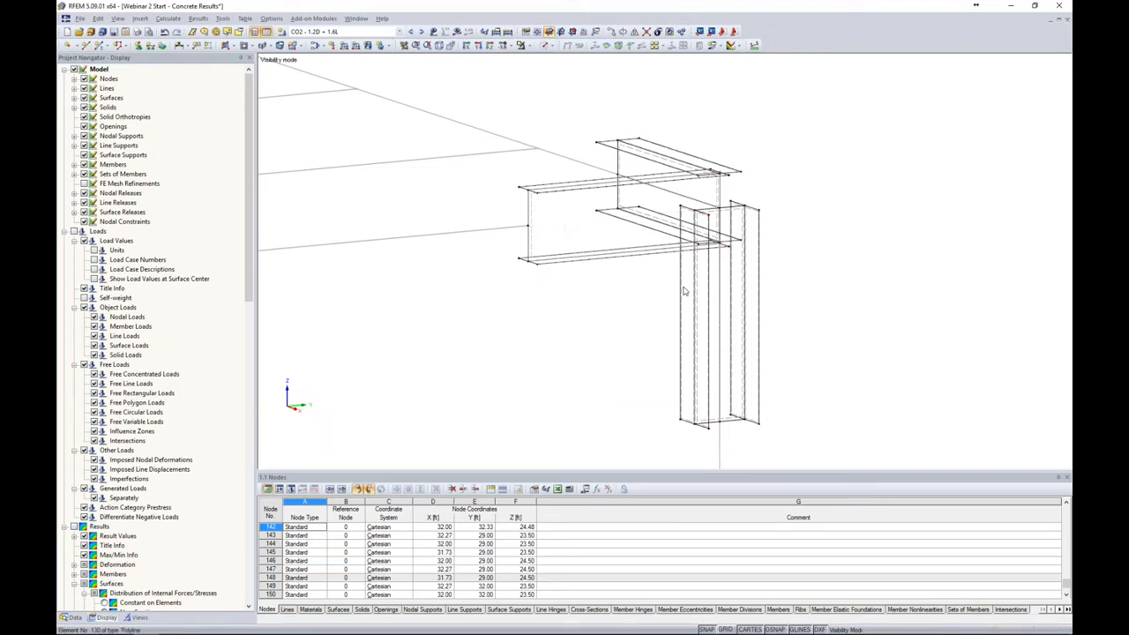
pyautogui.scroll(5, 713, 308)
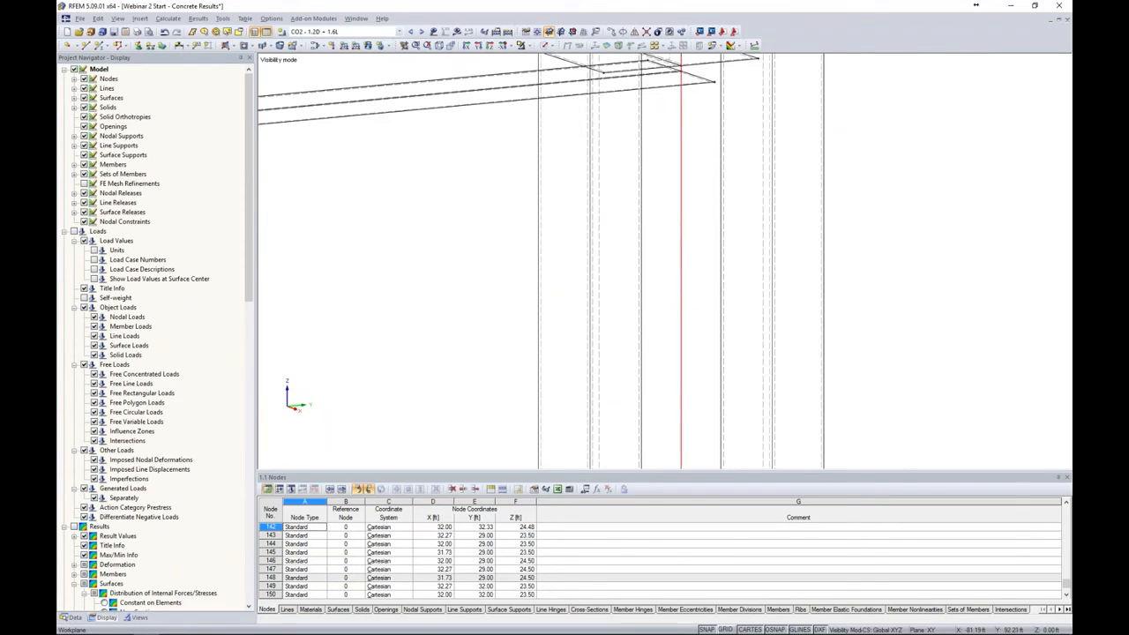
pyautogui.scroll(-4, 675, 282)
pyautogui.moveTo(611, 225); pyautogui.dragTo(667, 306, button='middle')
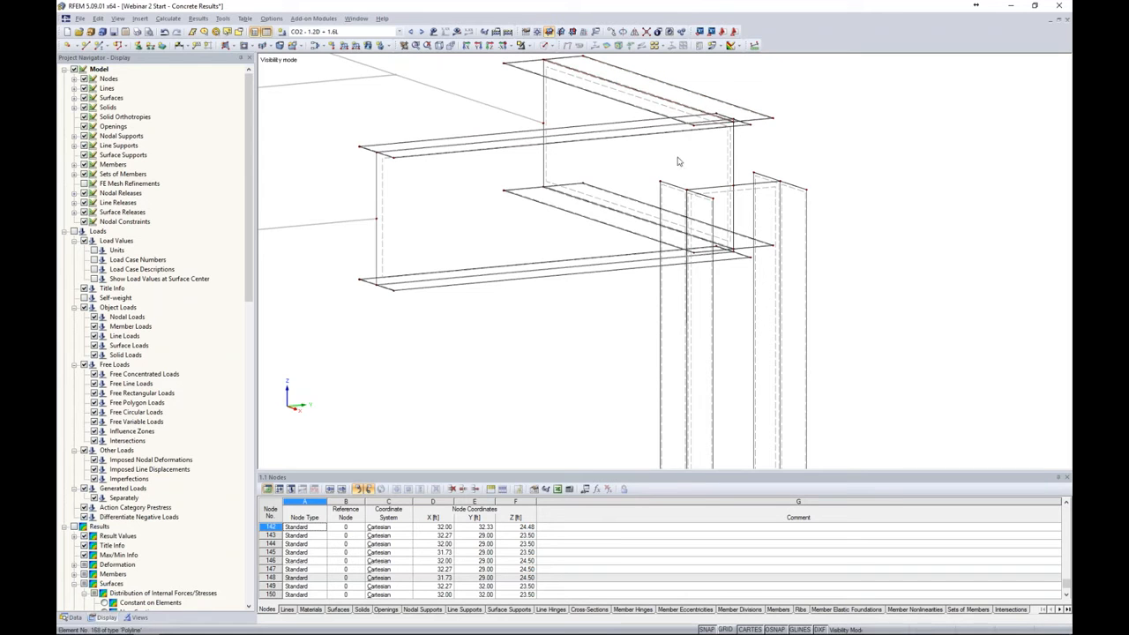
pyautogui.keyDown('ctrl'); pyautogui.moveTo(815, 172); pyautogui.dragTo(719, 181, button='middle'); pyautogui.keyUp('ctrl')
pyautogui.click(632, 180)
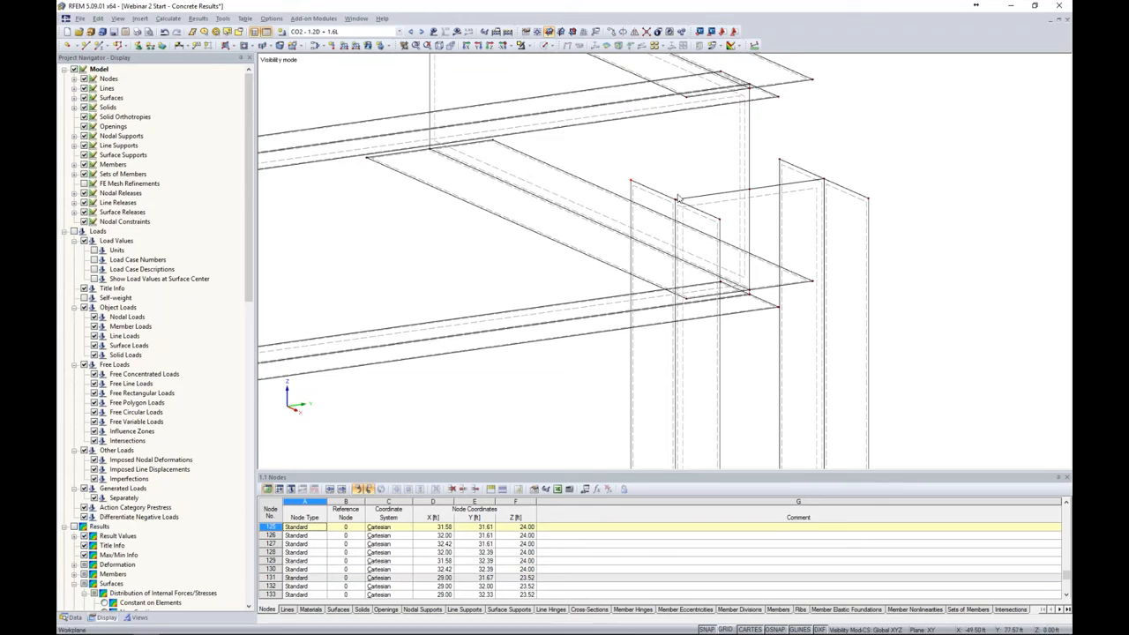
pyautogui.click(677, 199)
pyautogui.click(720, 219)
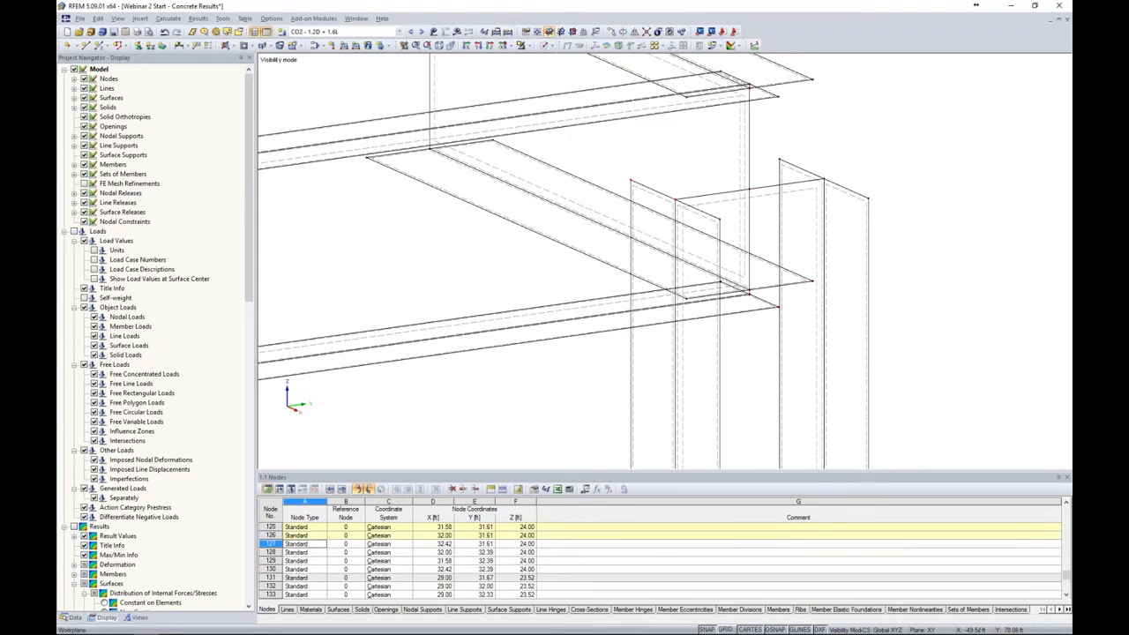
pyautogui.click(780, 160)
pyautogui.click(822, 179)
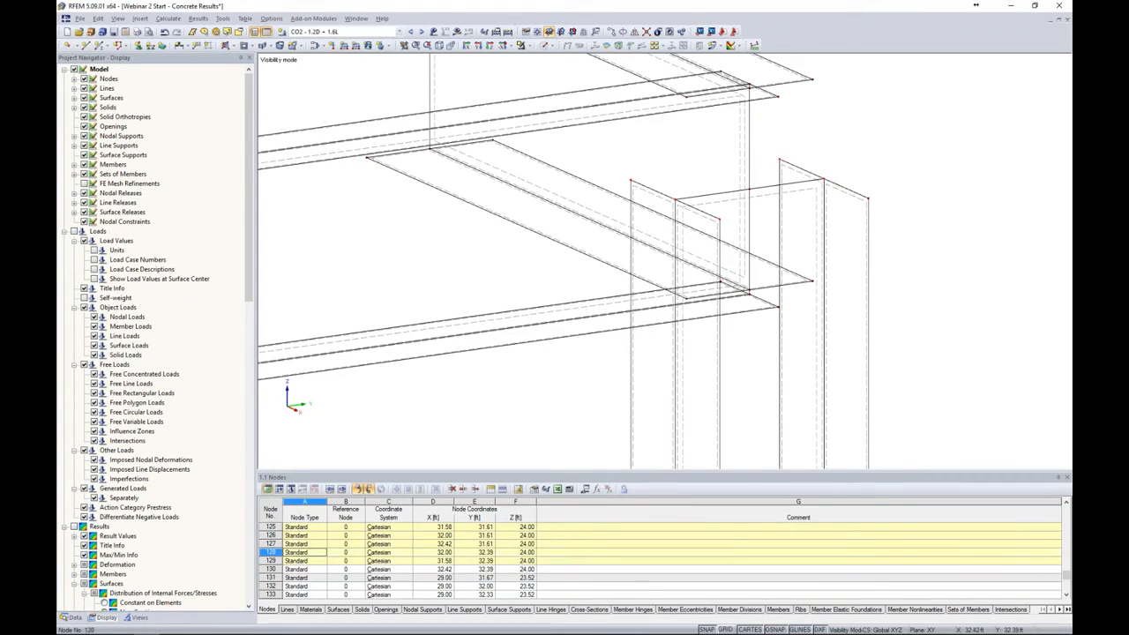
pyautogui.click(869, 198)
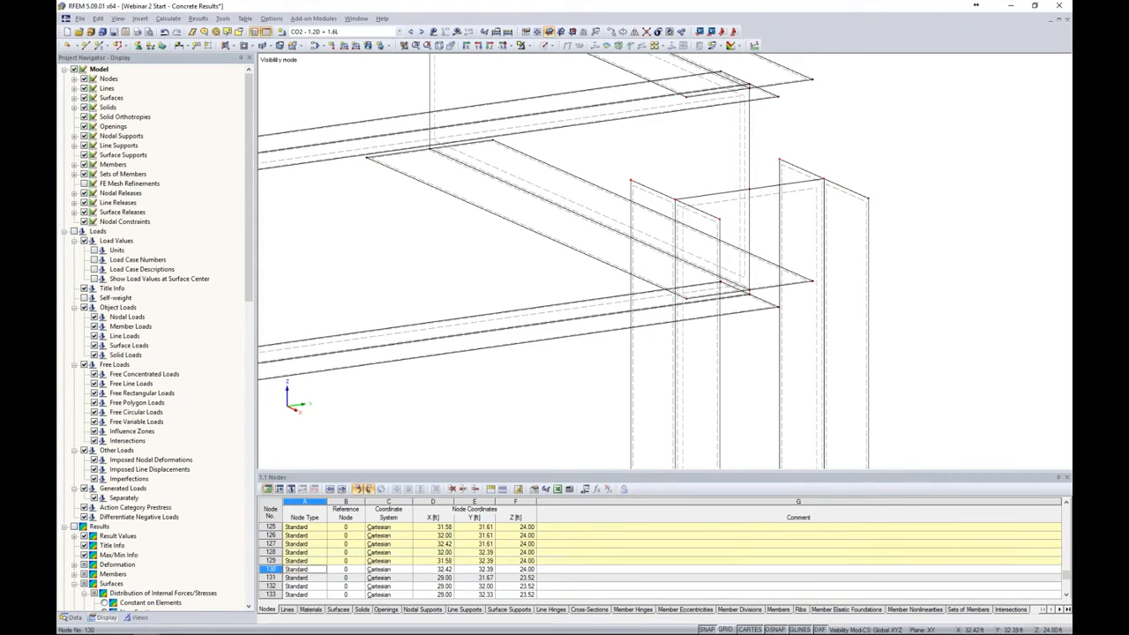
pyautogui.click(612, 32)
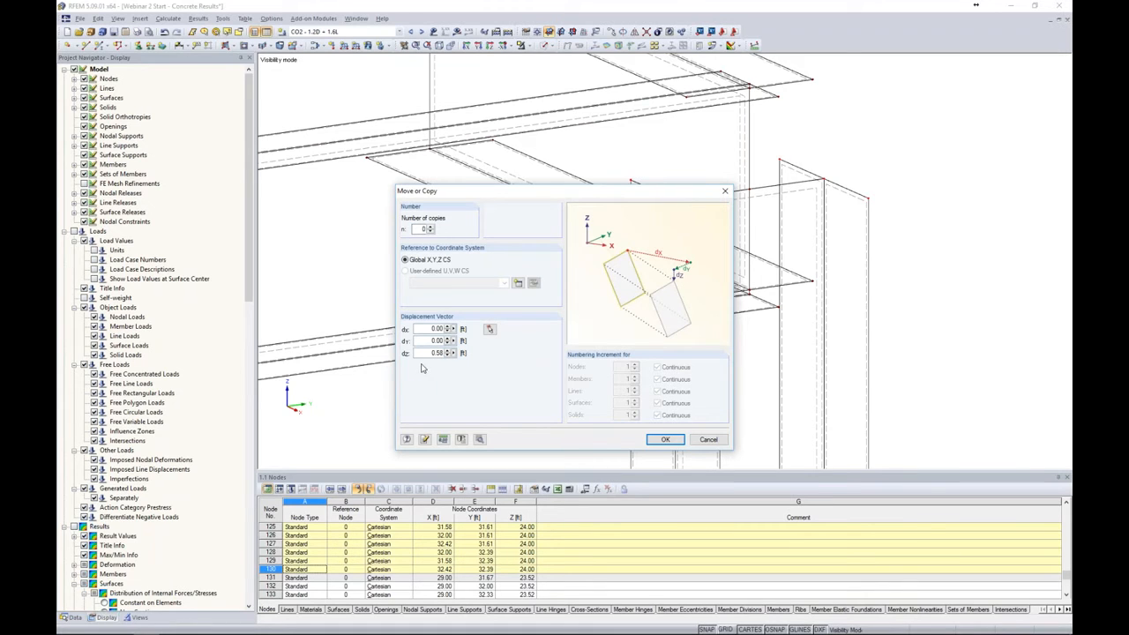
pyautogui.click(665, 440)
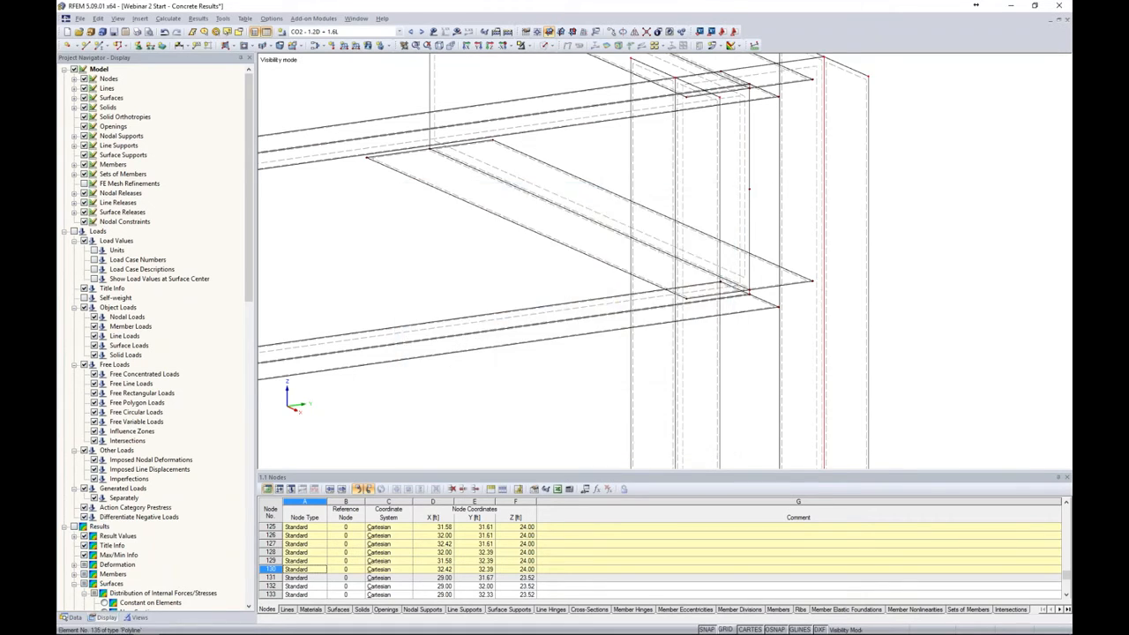
pyautogui.click(918, 211)
# Move the three top-flange end nodes of the Y-direction beam stub back to the near column flange at Y = 31.61 ft.
pyautogui.moveTo(918, 211)
pyautogui.keyDown('ctrl'); pyautogui.mouseDown(button='middle')
pyautogui.moveTo(941, 181)
pyautogui.moveTo(935, 201)
pyautogui.mouseUp(button='middle'); pyautogui.keyUp('ctrl')
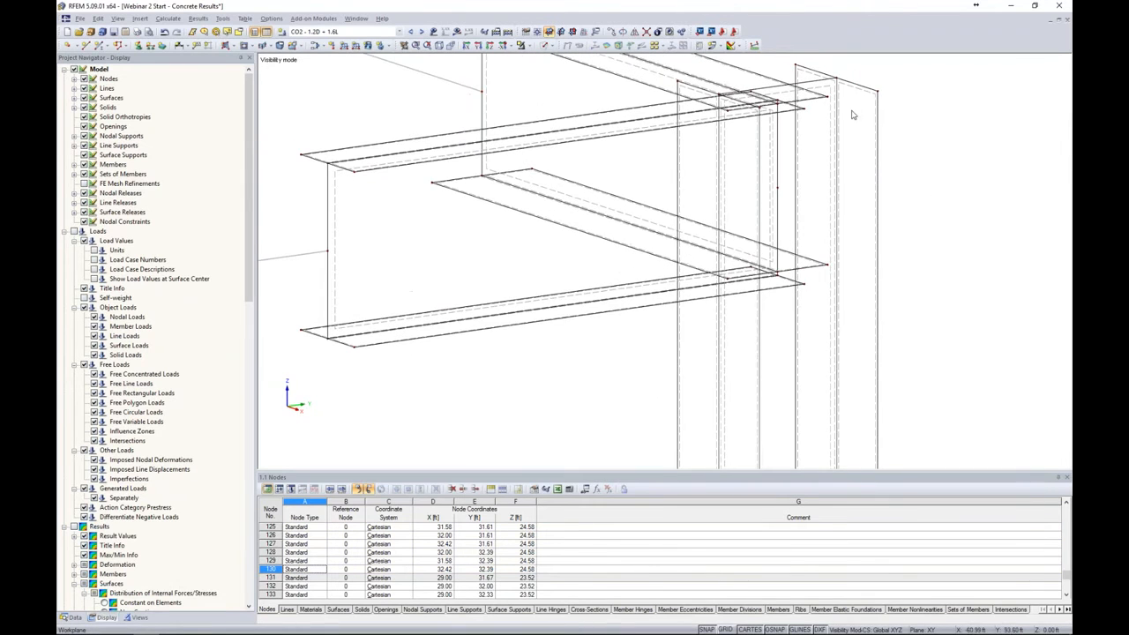
pyautogui.keyDown('ctrl'); pyautogui.moveTo(839, 115); pyautogui.dragTo(968, 180, button='middle'); pyautogui.keyUp('ctrl')
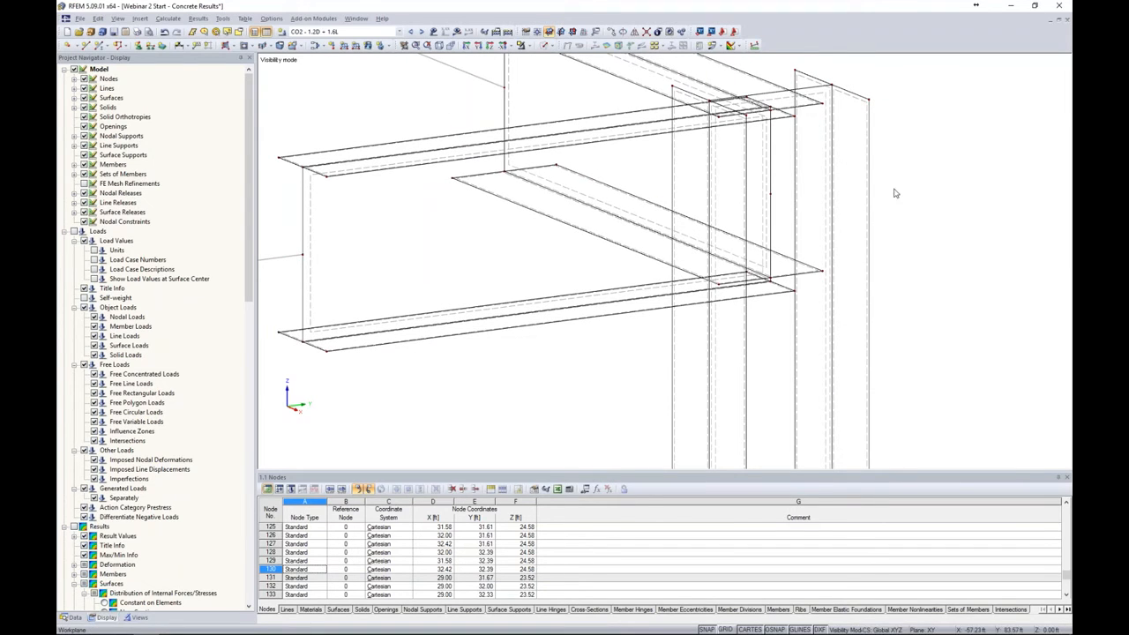
pyautogui.scroll(-5, 894, 191)
pyautogui.keyDown('ctrl'); pyautogui.moveTo(894, 193); pyautogui.dragTo(725, 176, button='middle'); pyautogui.keyUp('ctrl')
pyautogui.scroll(4, 724, 173)
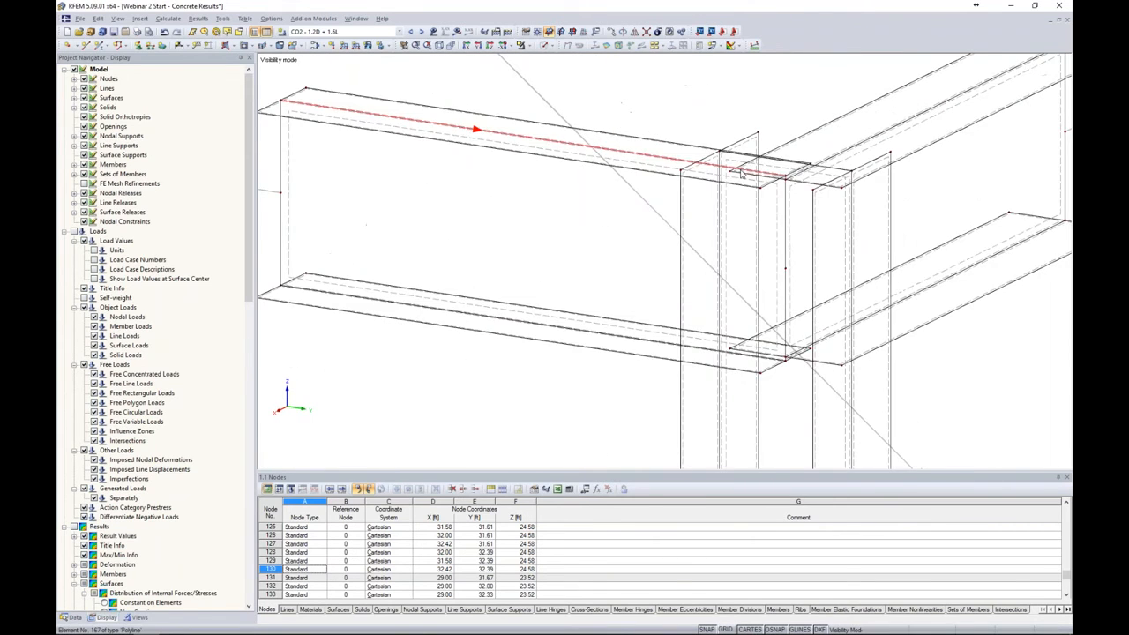
pyautogui.click(787, 209)
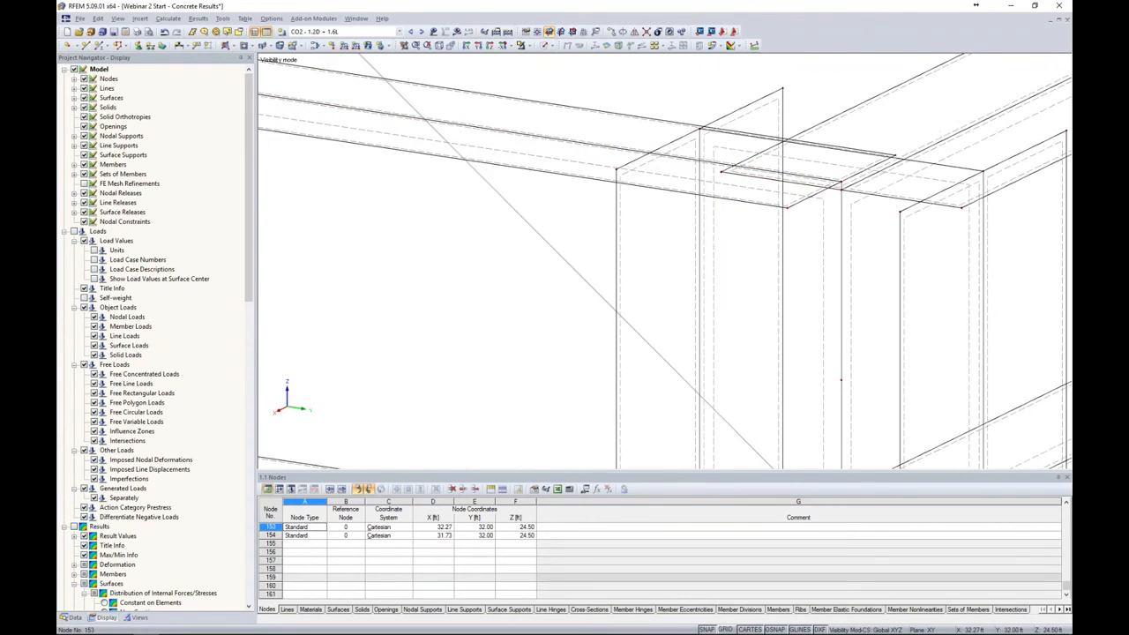
pyautogui.click(841, 182)
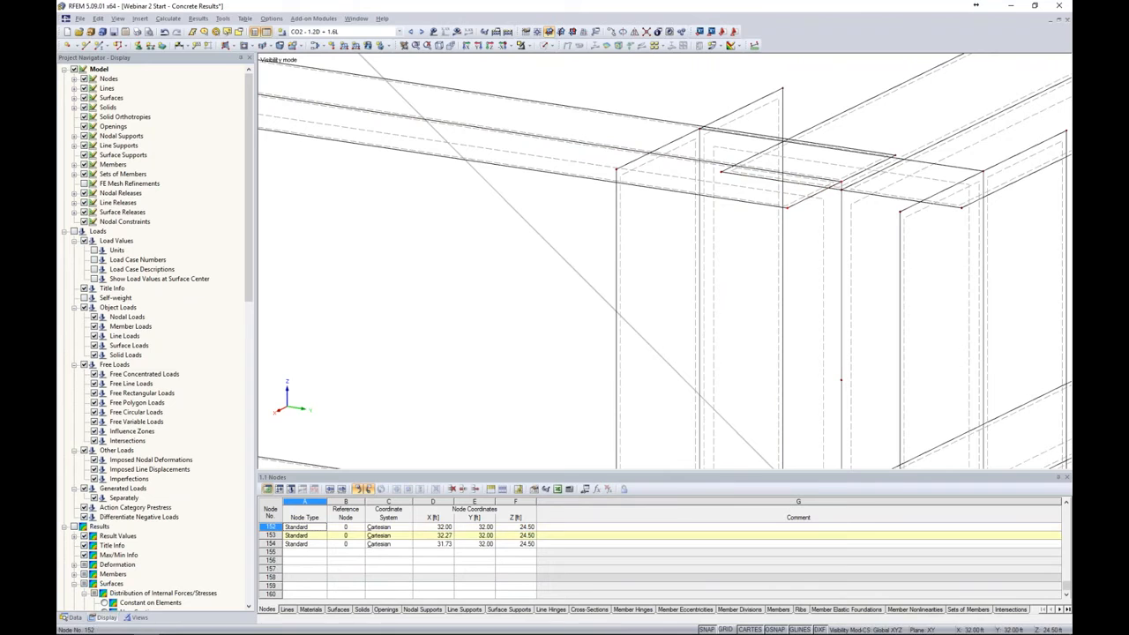
pyautogui.click(896, 156)
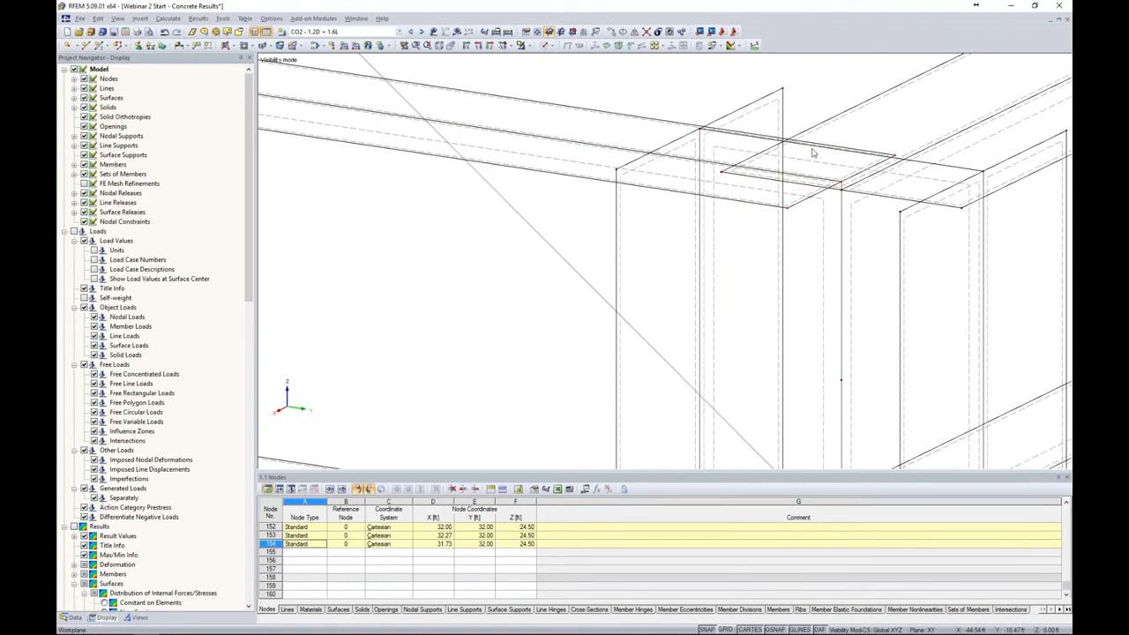
pyautogui.moveTo(842, 183); pyautogui.dragTo(701, 164)
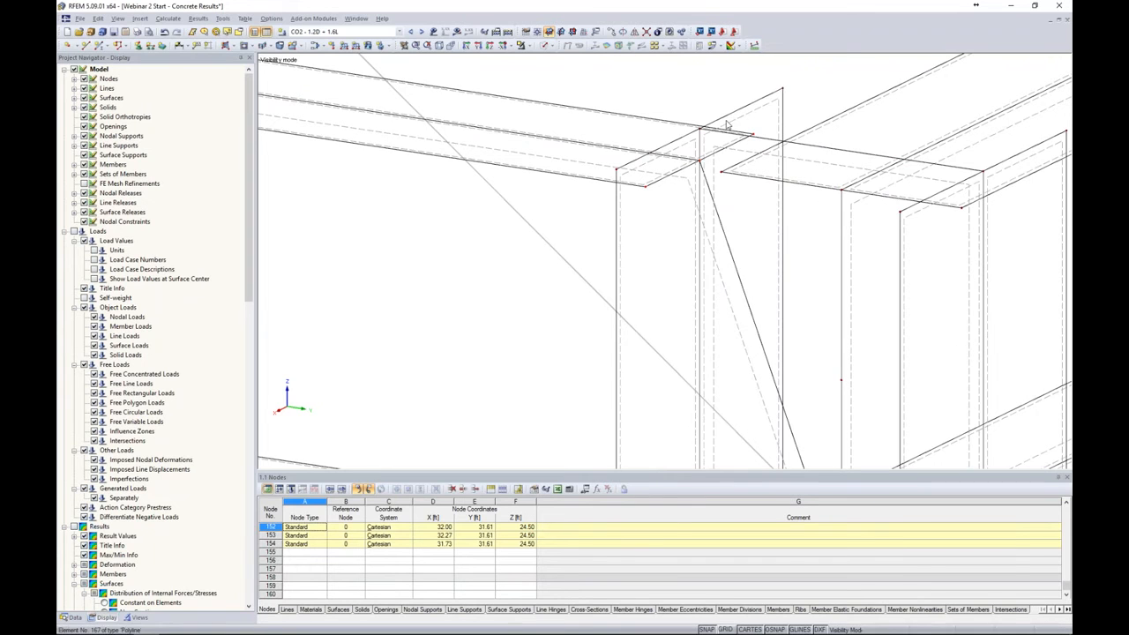
# Move the three bottom-flange end nodes of the same beam stub back to the near column flange at Y = 31.61 ft.
pyautogui.scroll(-4, 714, 148)
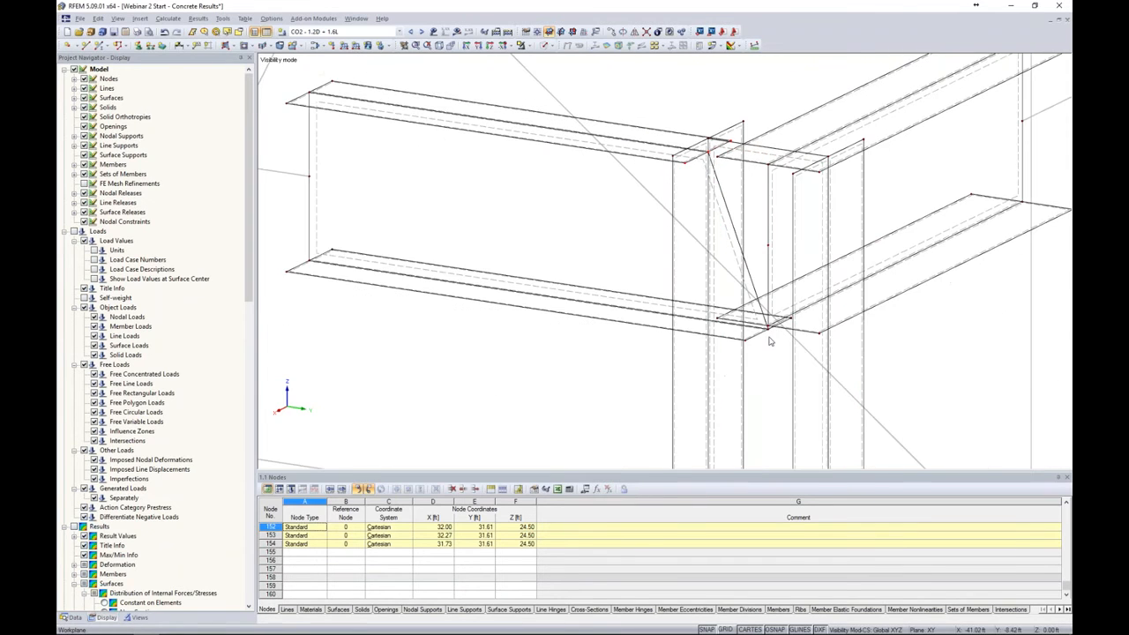
pyautogui.scroll(-3, 768, 335)
pyautogui.scroll(3, 768, 340)
pyautogui.scroll(3, 794, 370)
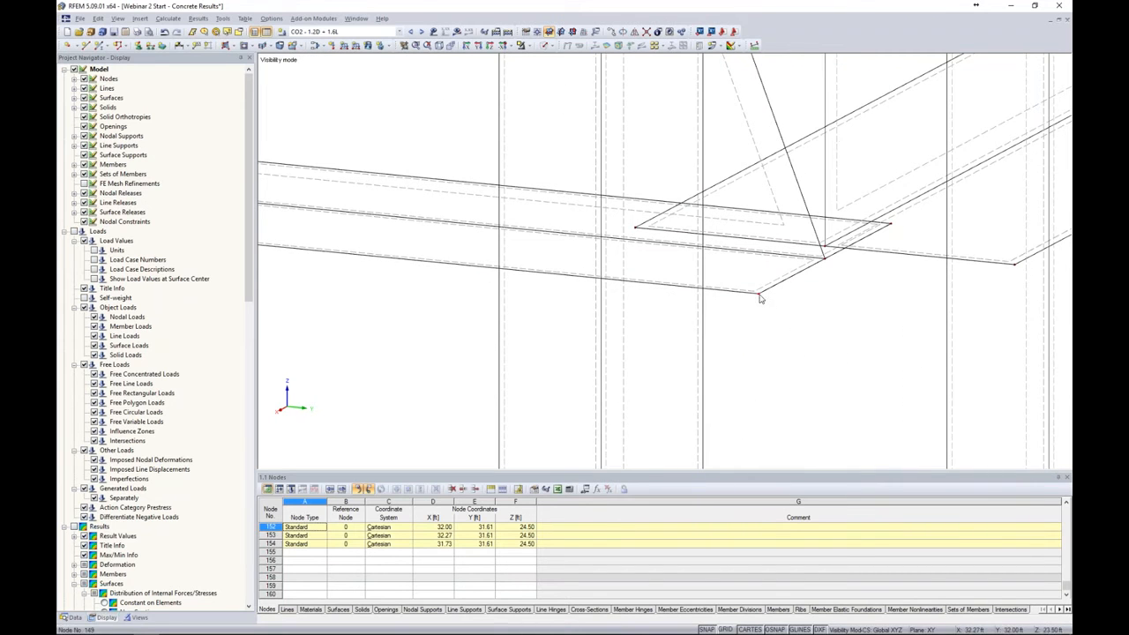
pyautogui.click(757, 293)
pyautogui.click(824, 259)
pyautogui.moveTo(827, 262); pyautogui.dragTo(604, 241)
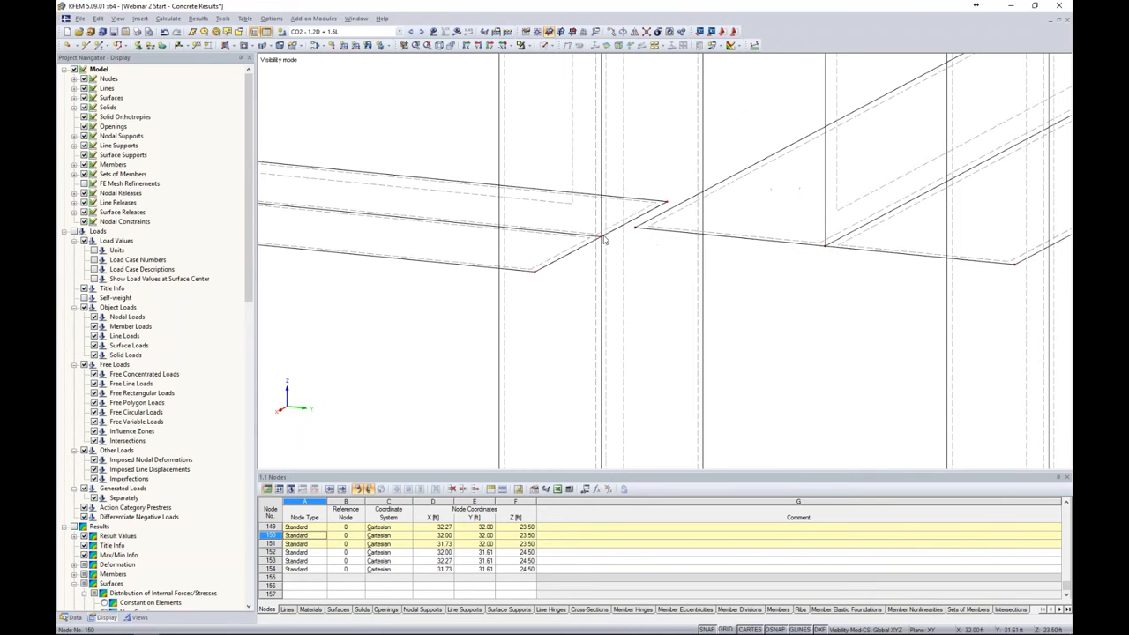
# Examine the adjusted corner joint in the Solid Transparent display, and return to the wireframe display.
pyautogui.scroll(-6, 604, 241)
pyautogui.keyDown('ctrl'); pyautogui.moveTo(701, 272); pyautogui.dragTo(789, 280, button='middle'); pyautogui.keyUp('ctrl')
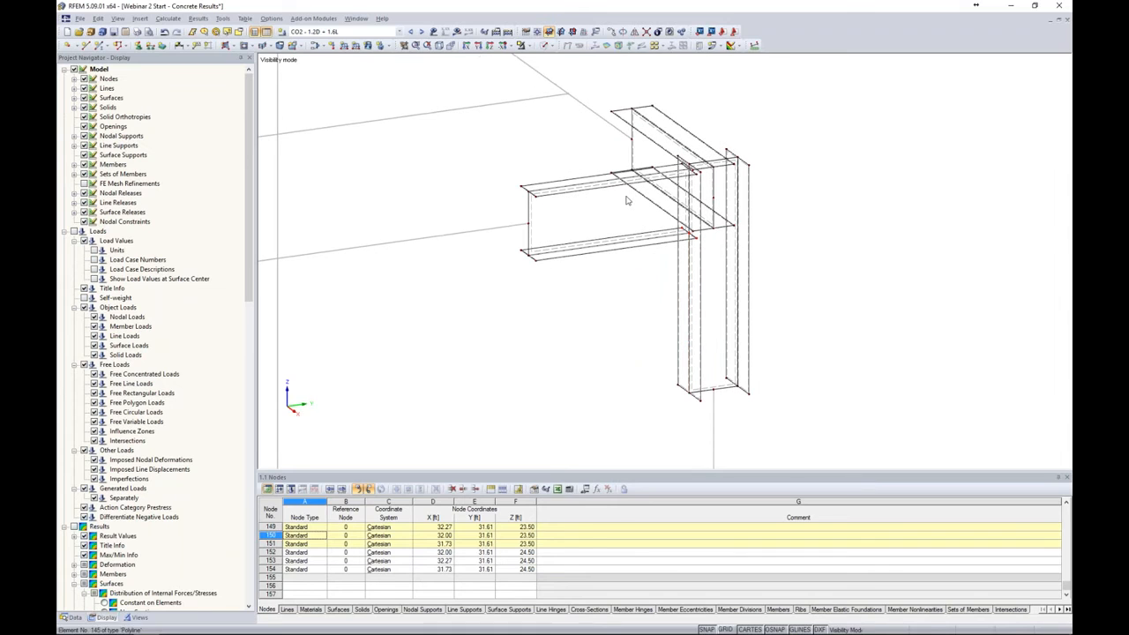
pyautogui.click(551, 46)
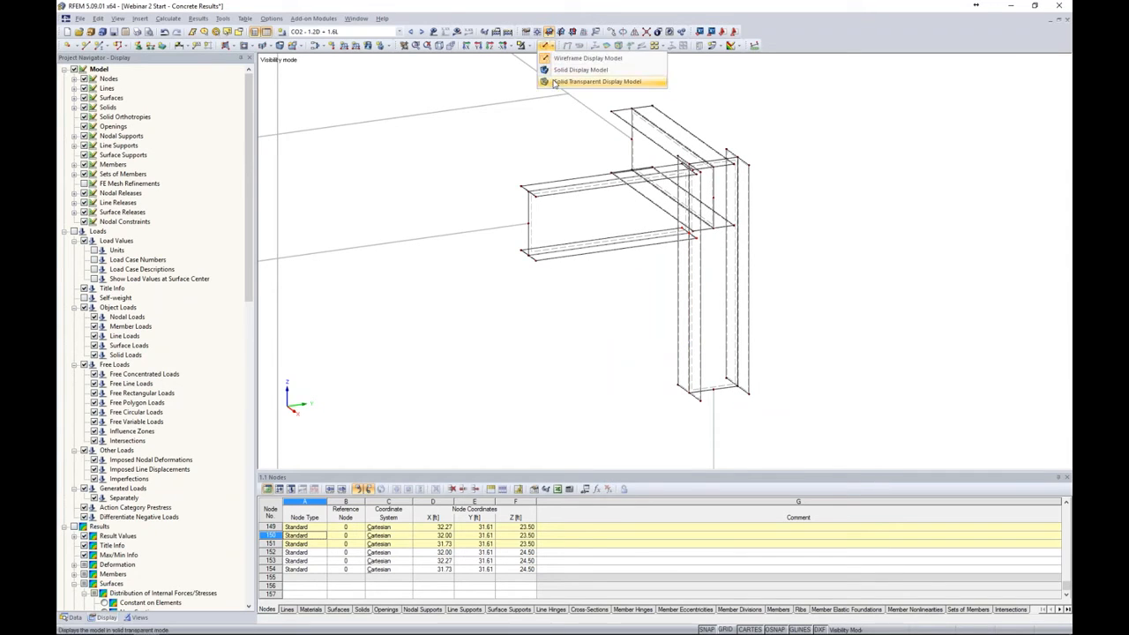
pyautogui.click(556, 86)
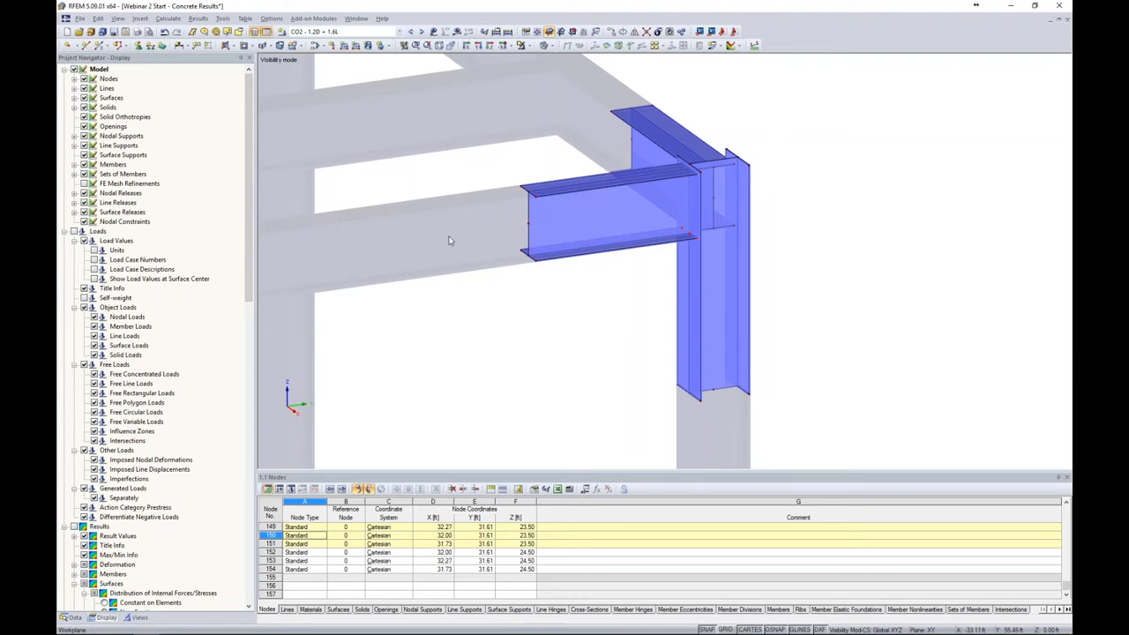
pyautogui.keyDown('ctrl'); pyautogui.moveTo(407, 205); pyautogui.dragTo(571, 284, button='middle'); pyautogui.keyUp('ctrl')
pyautogui.click(548, 45)
pyautogui.click(587, 81)
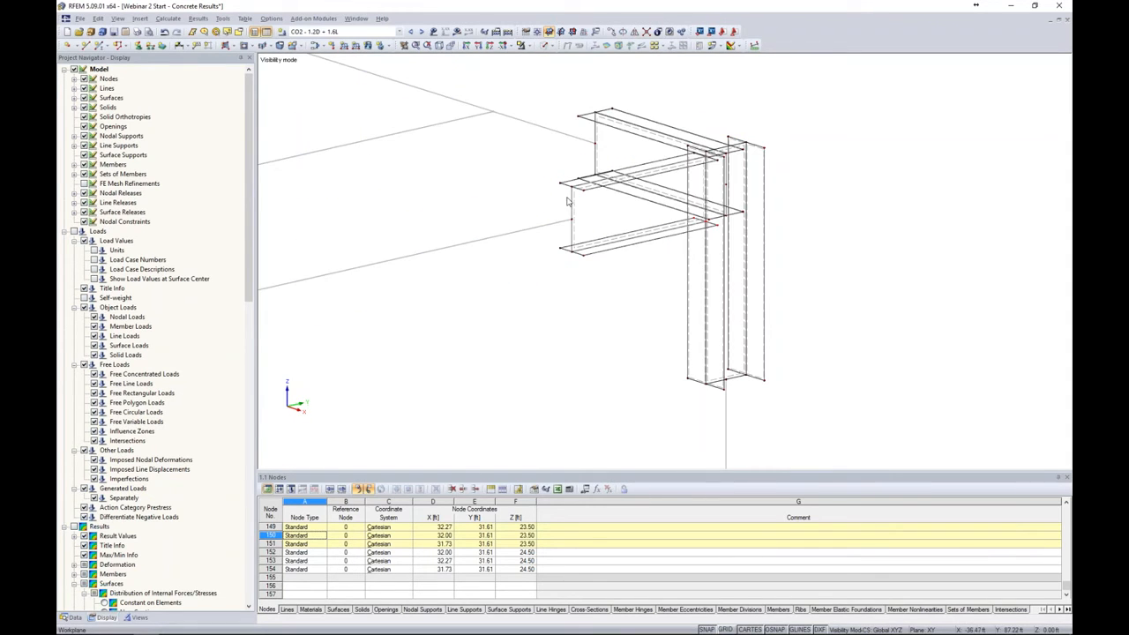
# Set up a new polygonal surface with Rigid stiffness for capping the open stub ends.
pyautogui.keyDown('ctrl'); pyautogui.moveTo(530, 265); pyautogui.dragTo(542, 226, button='middle'); pyautogui.keyUp('ctrl')
pyautogui.scroll(3, 547, 229)
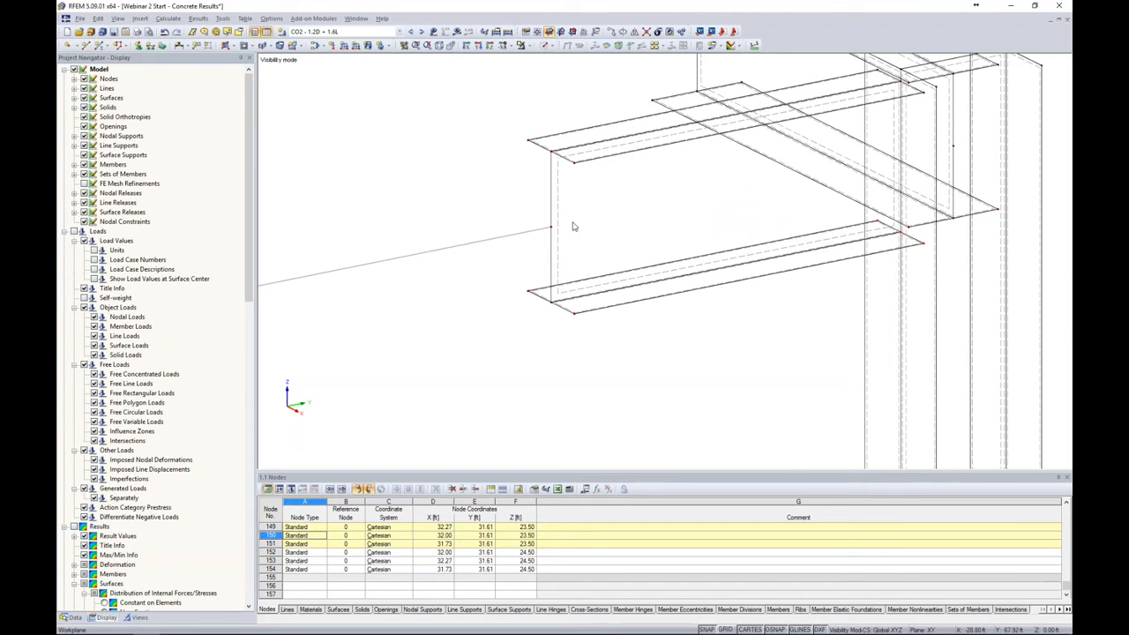
pyautogui.scroll(-3, 573, 227)
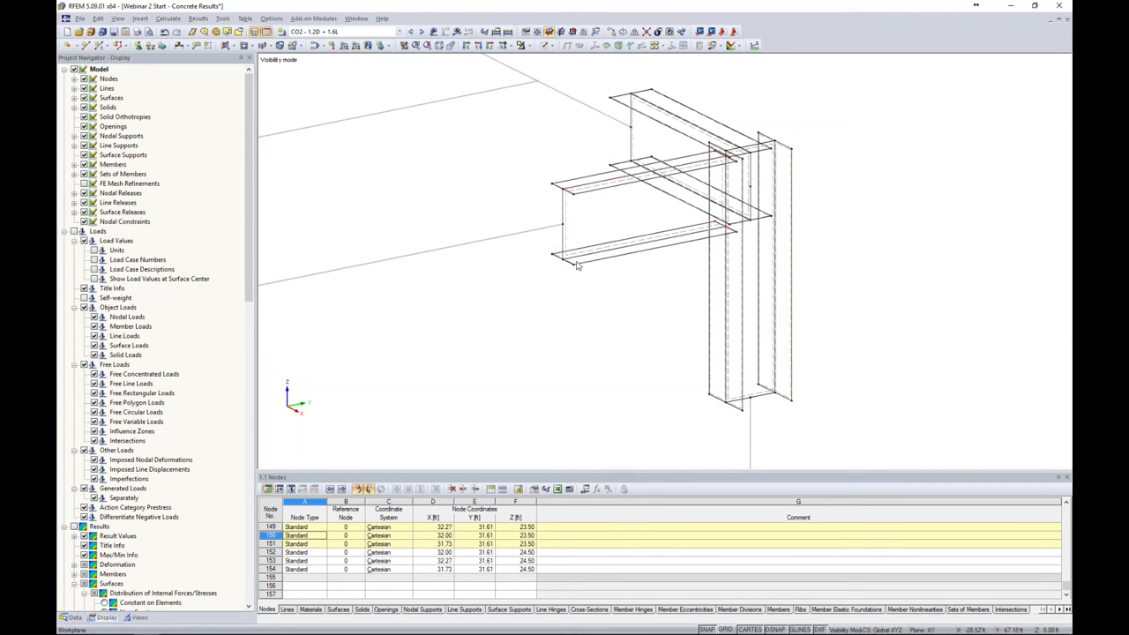
pyautogui.click(233, 46)
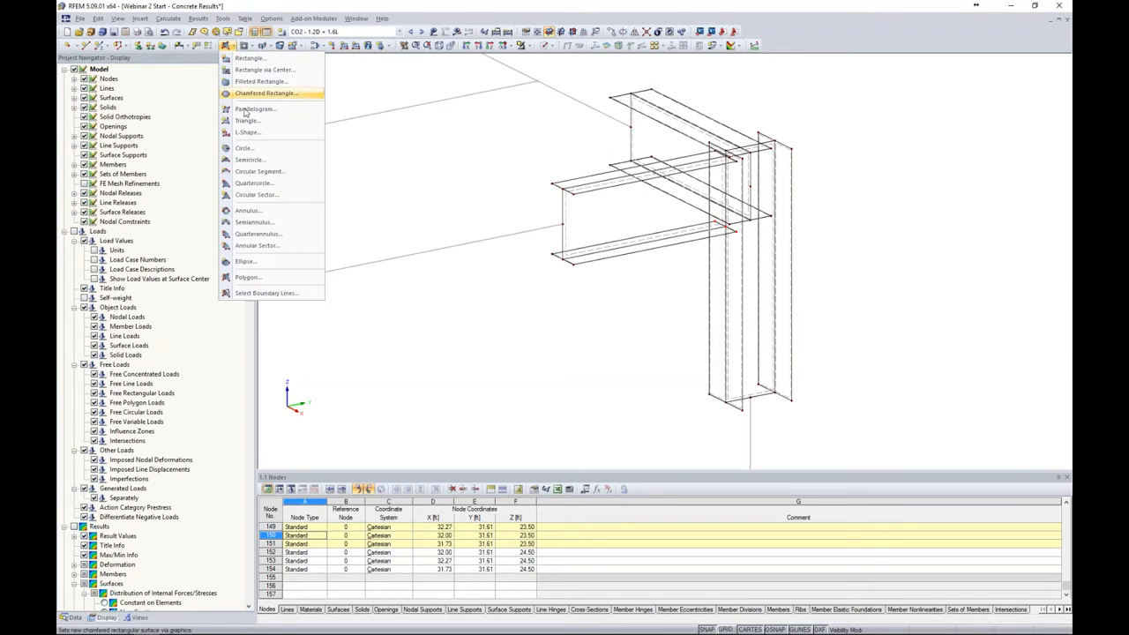
pyautogui.click(248, 278)
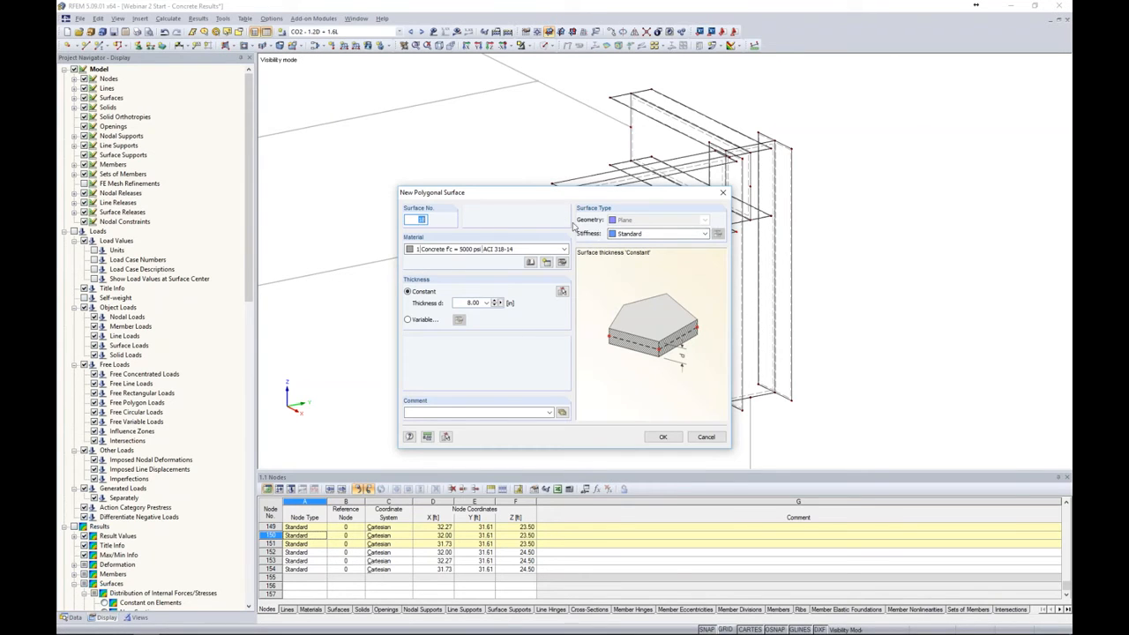
pyautogui.click(628, 235)
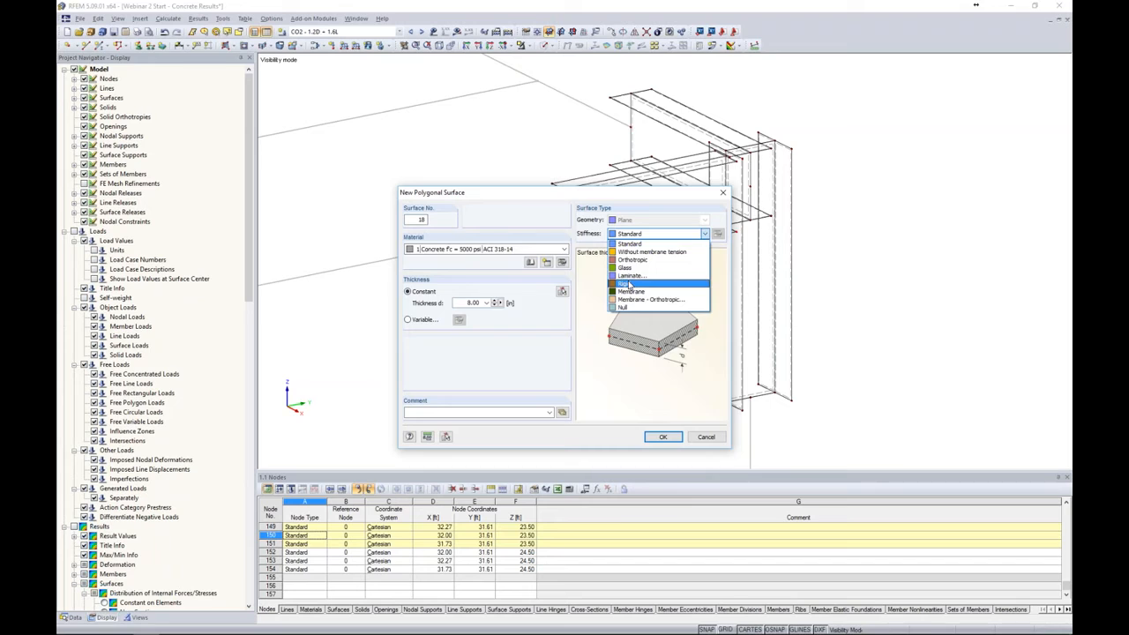
pyautogui.click(628, 283)
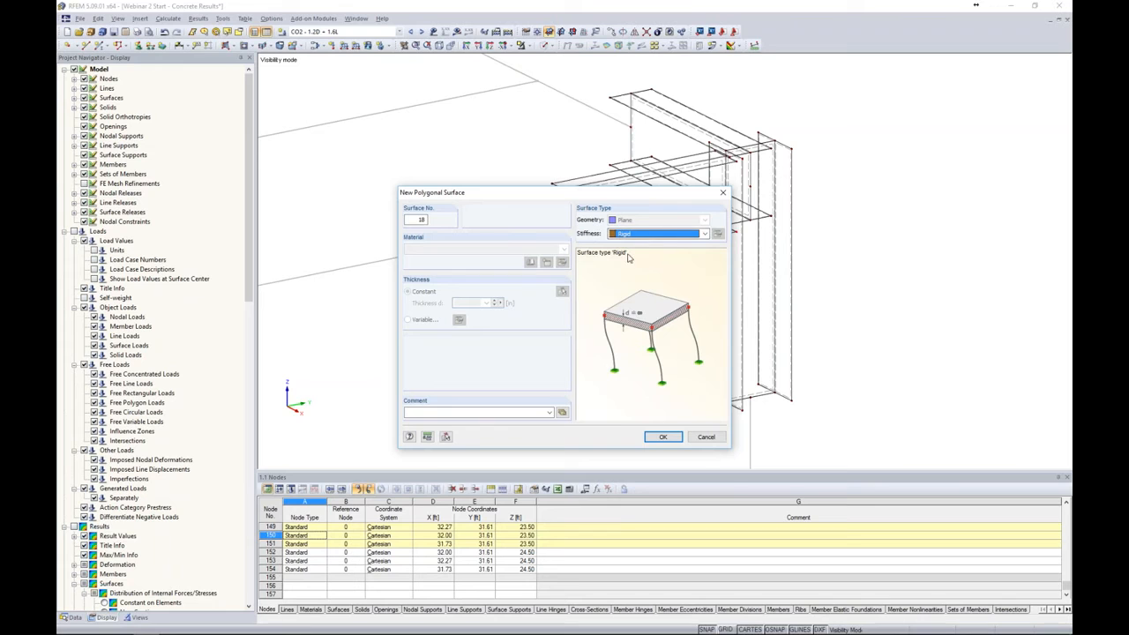
pyautogui.click(662, 439)
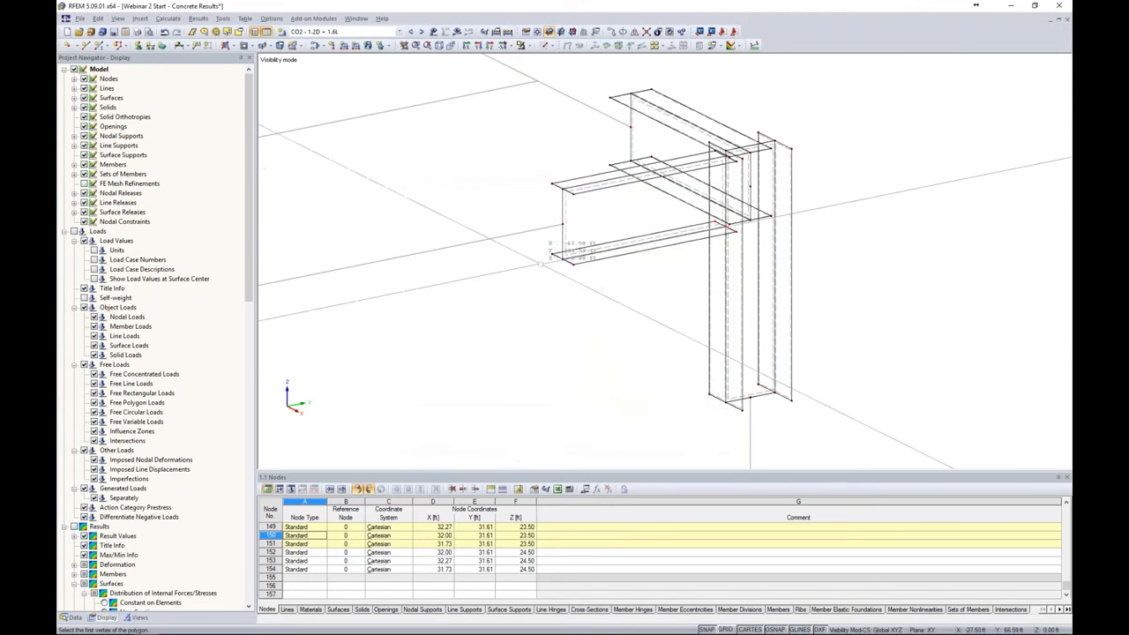
# Draw the rigid surface across the open end of the Y-direction beam stub through its four outer flange corners.
pyautogui.scroll(5, 558, 130)
pyautogui.click(562, 149)
pyautogui.click(598, 166)
pyautogui.click(598, 279)
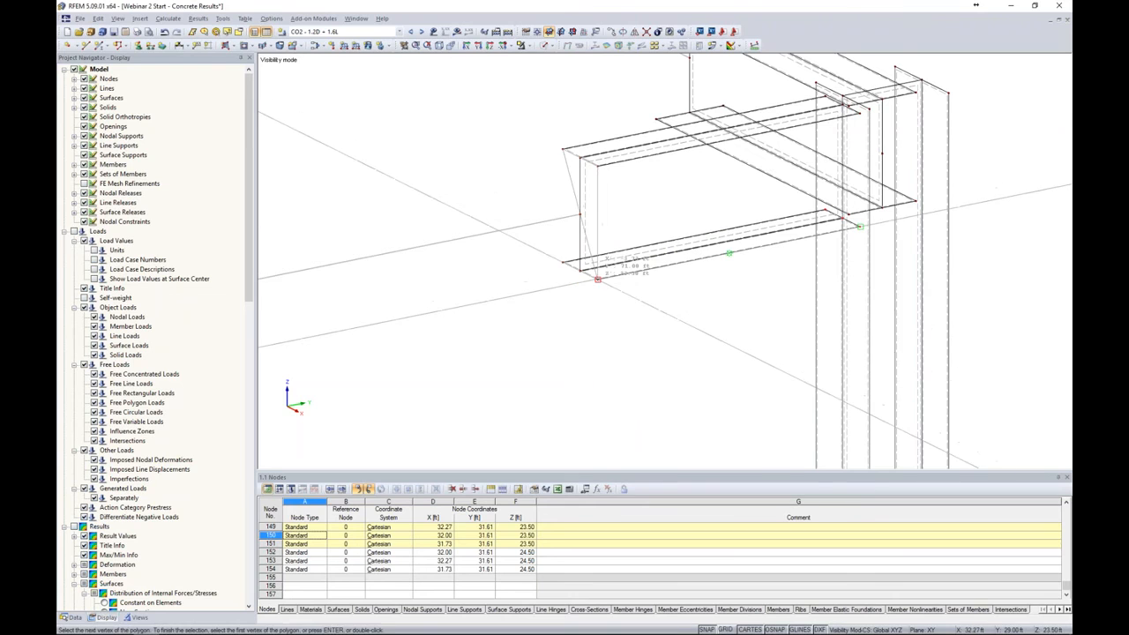
pyautogui.click(562, 262)
pyautogui.click(563, 149)
# Draw a second rigid surface across the open end of the X-direction beam stub through its four outer flange corners.
pyautogui.scroll(-1, 563, 239)
pyautogui.scroll(-2, 563, 239)
pyautogui.moveTo(629, 120); pyautogui.dragTo(559, 205, button='middle')
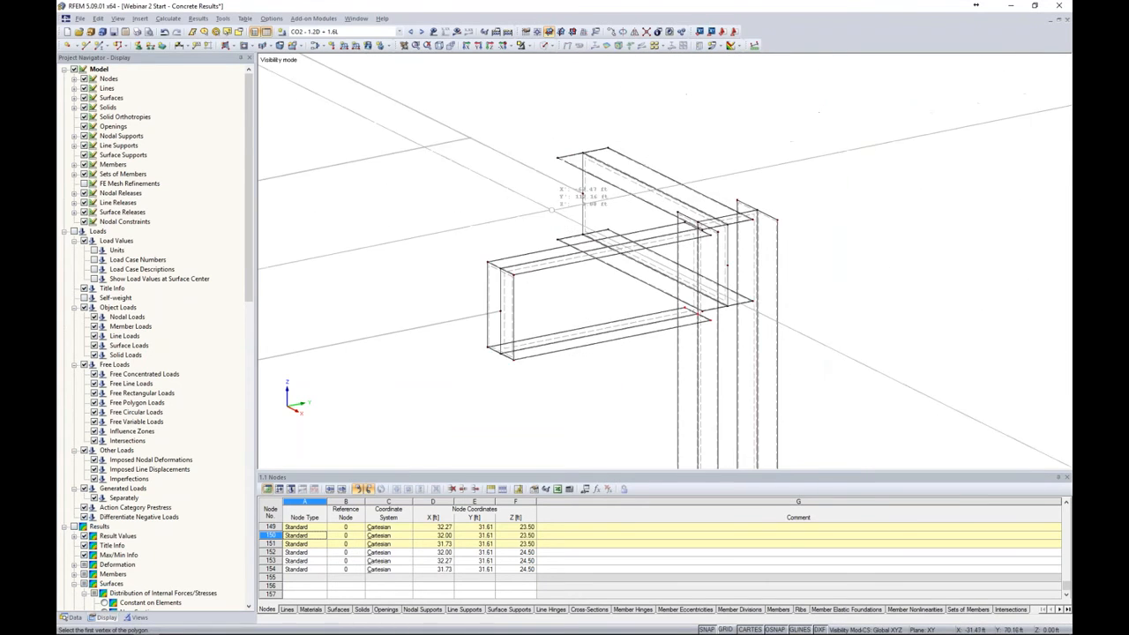
pyautogui.scroll(4, 585, 173)
pyautogui.click(547, 144)
pyautogui.click(621, 131)
pyautogui.click(621, 251)
pyautogui.click(547, 263)
pyautogui.click(547, 144)
pyautogui.scroll(5, 668, 291)
pyautogui.scroll(2, 670, 288)
pyautogui.click(593, 289)
pyautogui.click(681, 271)
pyautogui.press('Escape')
# Draw a third rigid surface across the lower end of the column stub through its four outer flange corners.
pyautogui.click(594, 288)
pyautogui.click(681, 271)
pyautogui.click(739, 301)
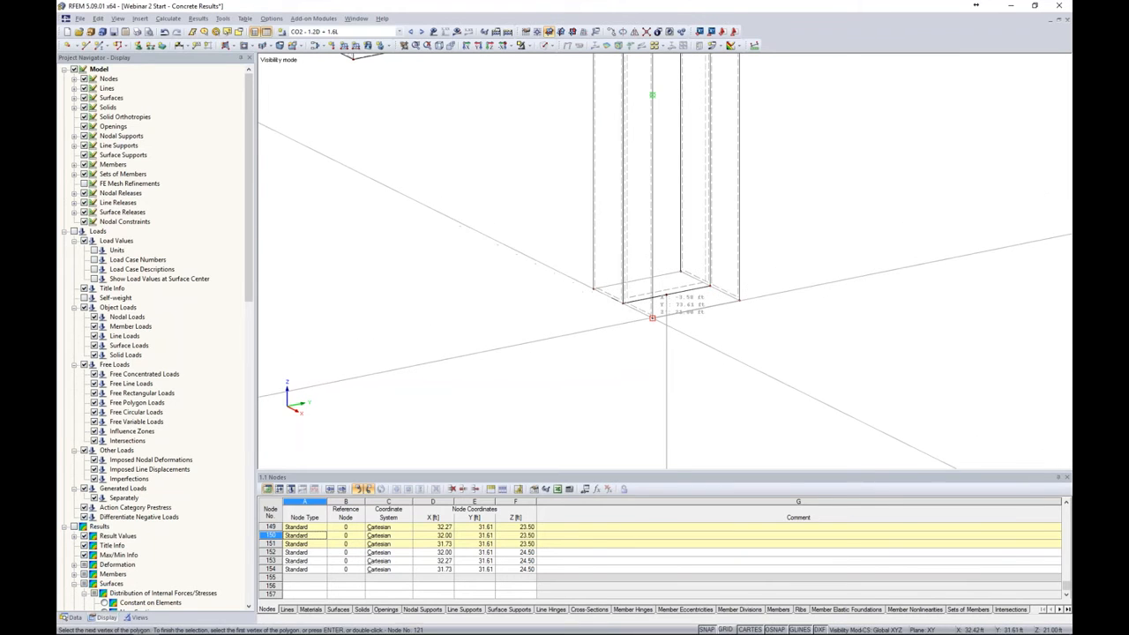
pyautogui.doubleClick(652, 318)
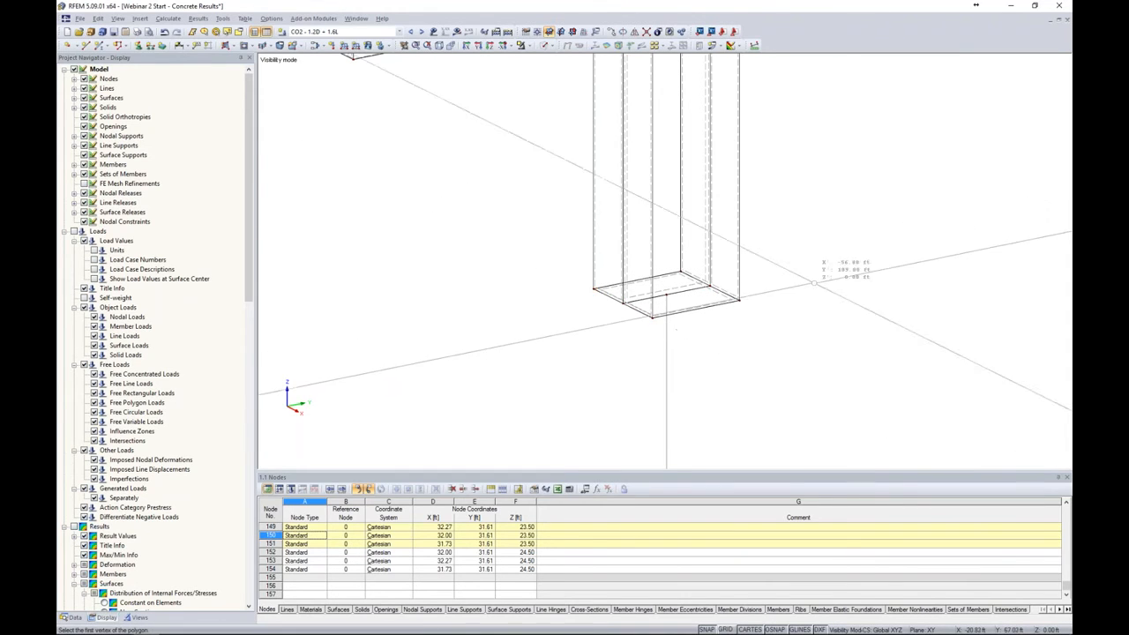
# Show the corner joint in transparent solid rendering to check the rigid end surfaces, and return to the wireframe display.
pyautogui.click(552, 31)
pyautogui.click(573, 70)
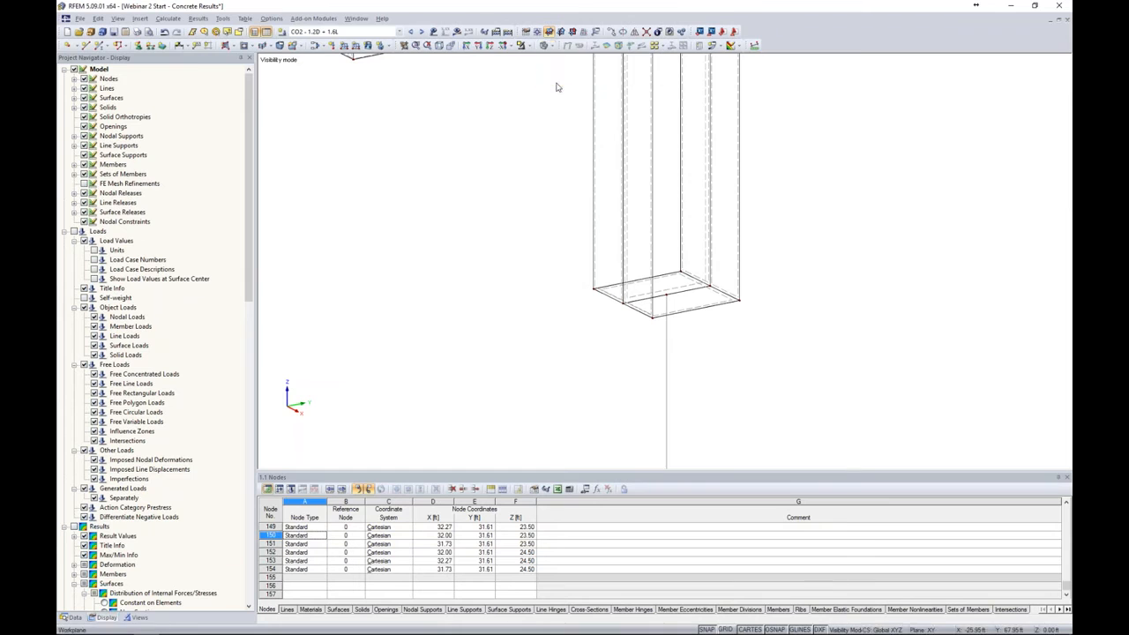
pyautogui.scroll(-3, 738, 315)
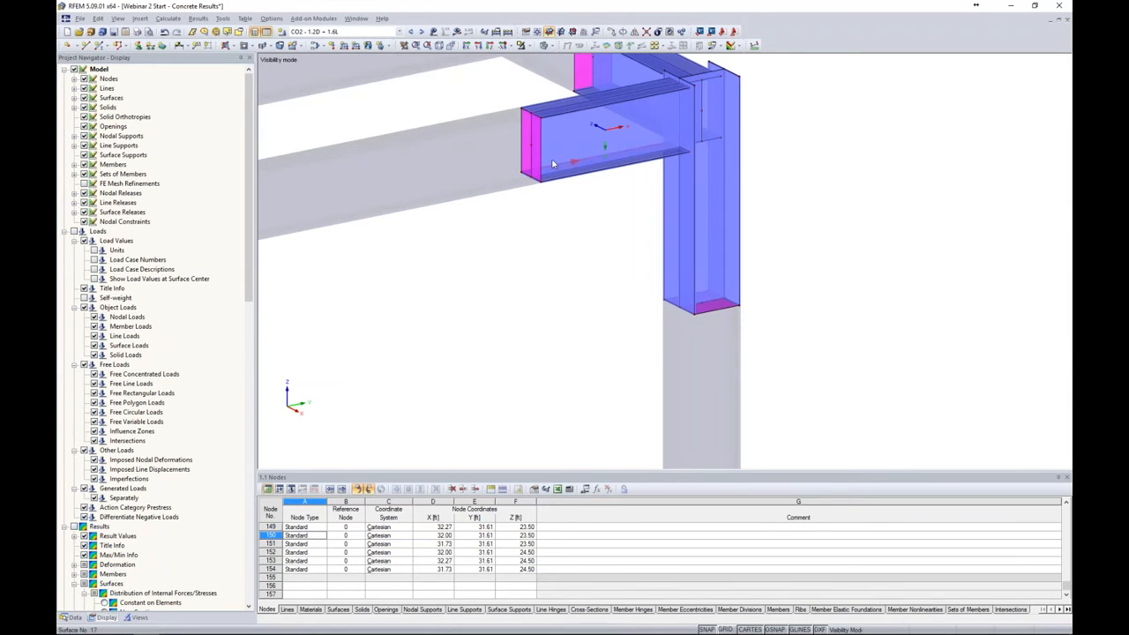
pyautogui.moveTo(603, 220); pyautogui.dragTo(550, 285, button='middle')
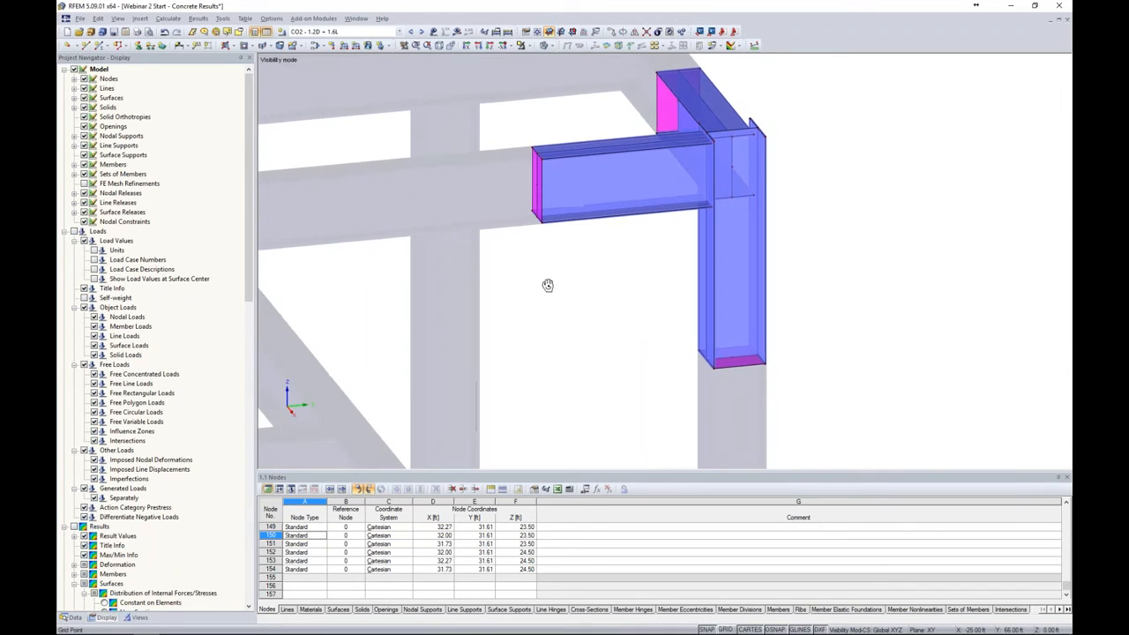
pyautogui.click(558, 60)
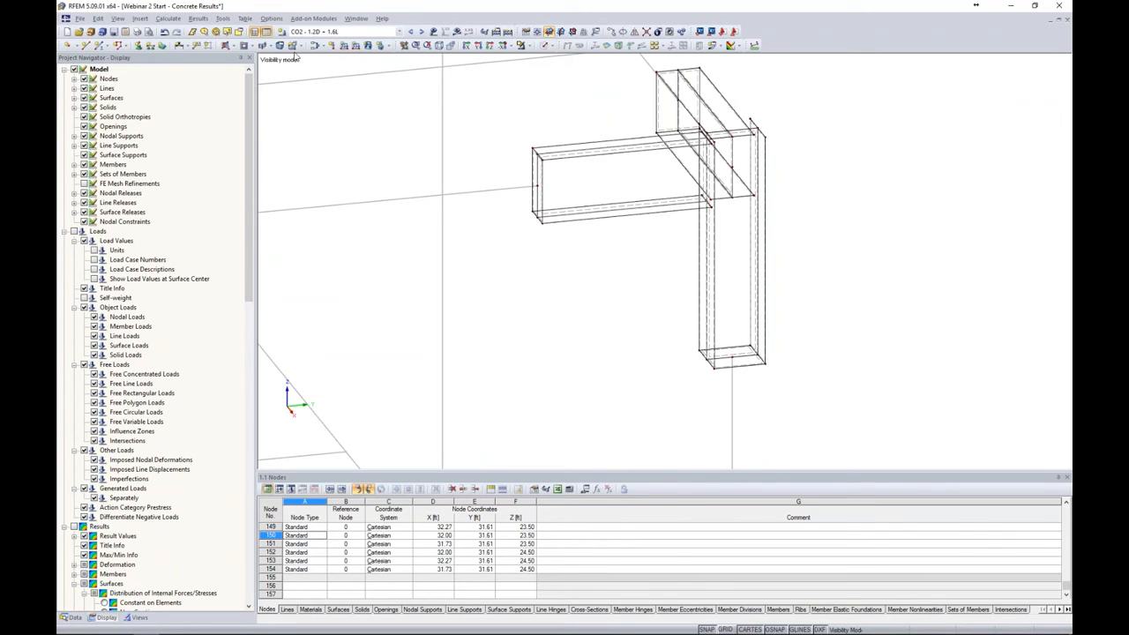
# Review the target length of finite elements in the global FE mesh settings and close them without changes.
pyautogui.click(169, 18)
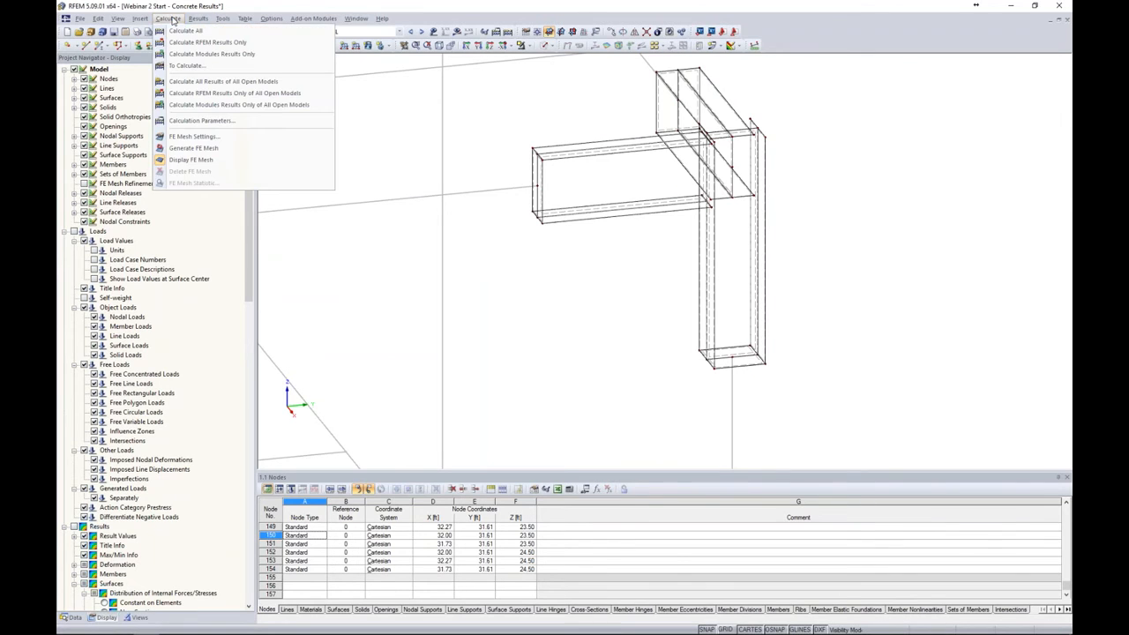
pyautogui.click(185, 137)
pyautogui.doubleClick(462, 199)
pyautogui.click(470, 199)
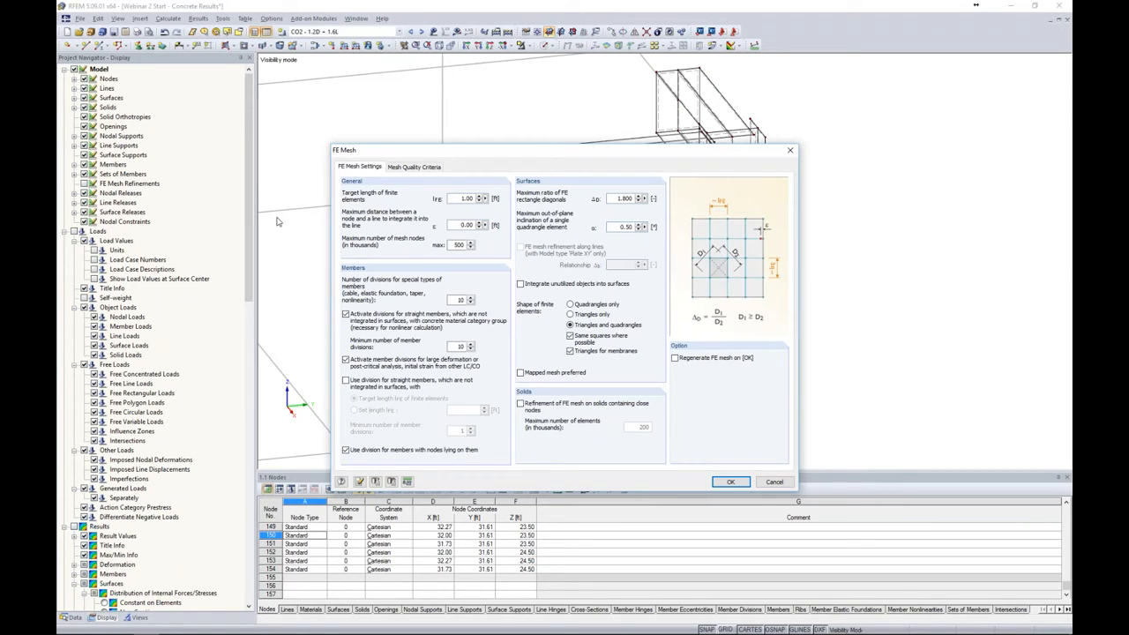
pyautogui.moveTo(560, 157); pyautogui.dragTo(330, 114)
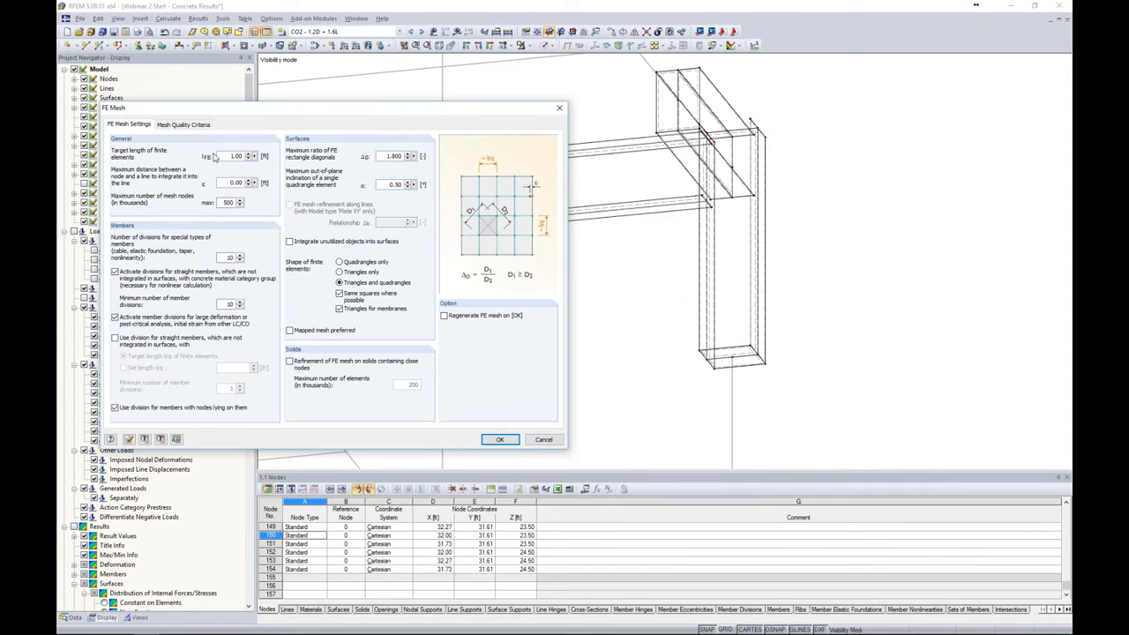
pyautogui.click(544, 439)
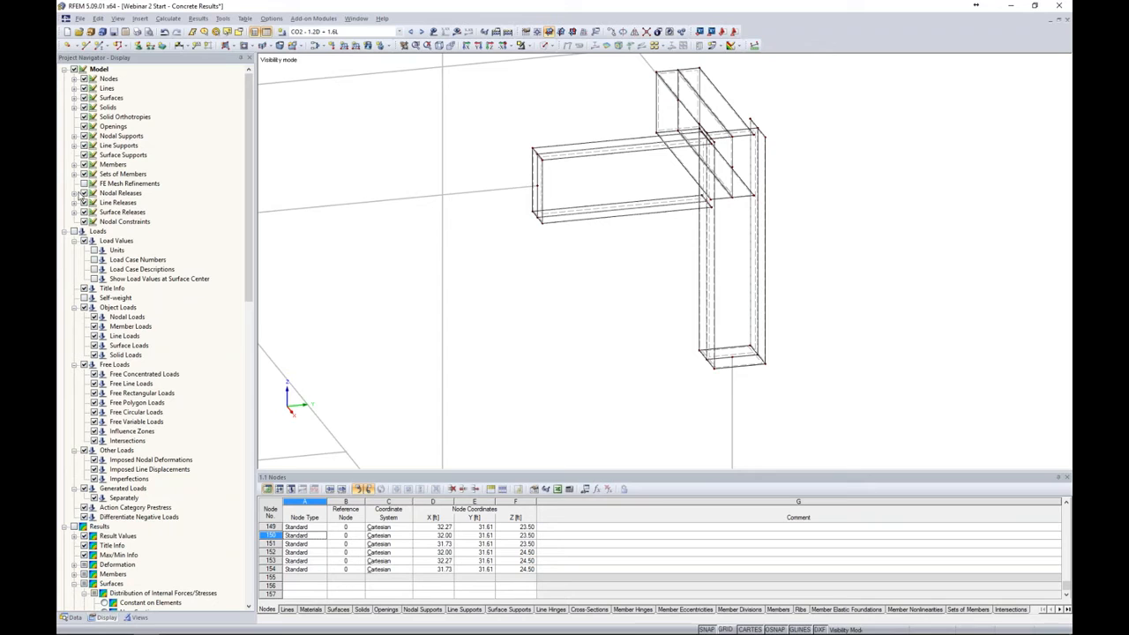
# Turn on the display of FE mesh refinements and view them at the corner joint.
pyautogui.click(85, 184)
pyautogui.keyDown('ctrl'); pyautogui.moveTo(580, 301); pyautogui.dragTo(609, 280, button='middle'); pyautogui.keyUp('ctrl')
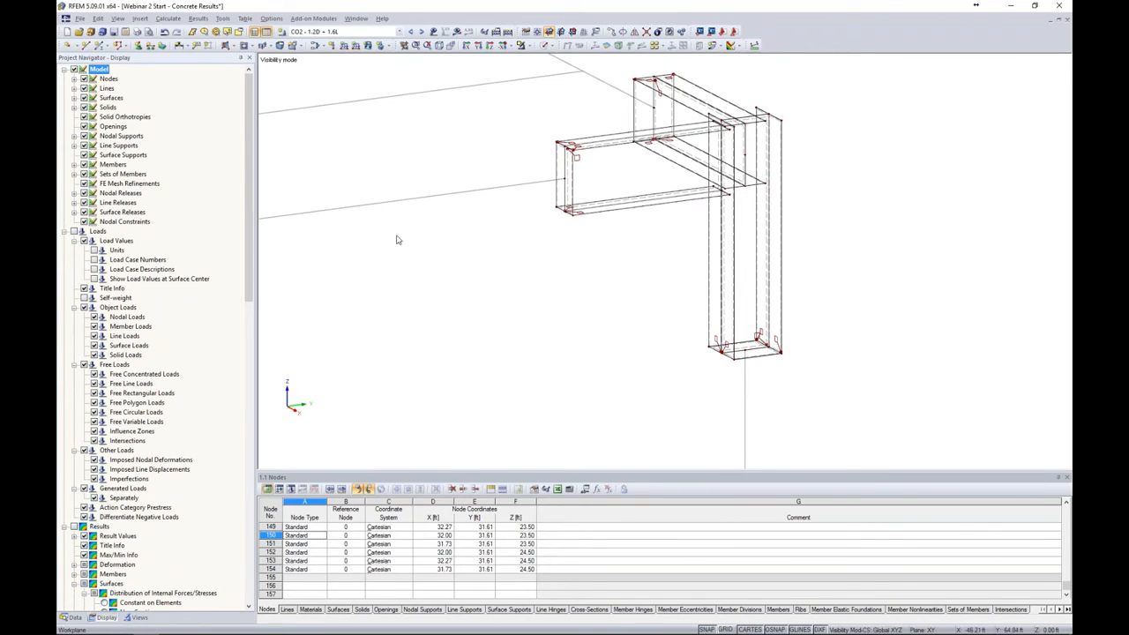
pyautogui.scroll(4, 574, 157)
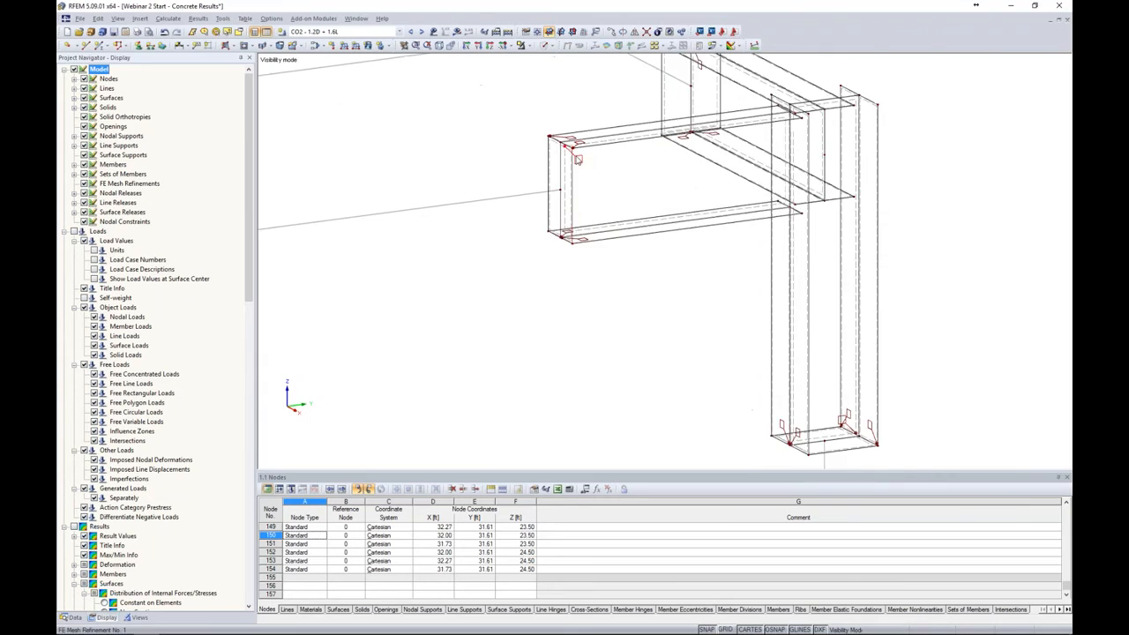
# Open the surface mesh refinement assigned to the Y-direction beam stub's web and check its target FE length.
pyautogui.doubleClick(580, 161)
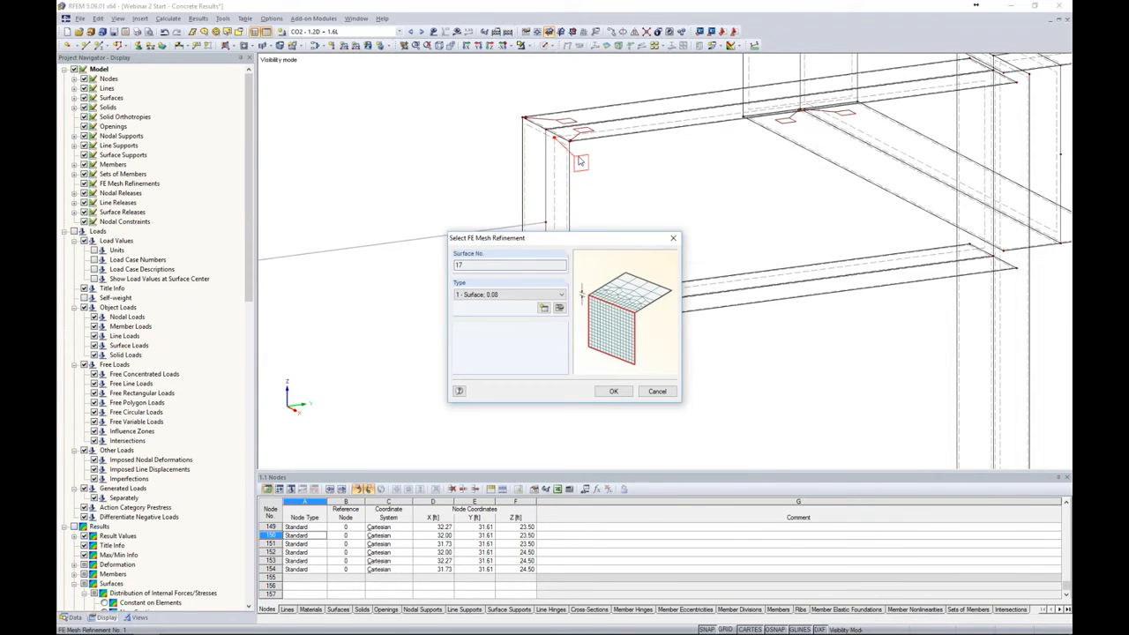
pyautogui.click(559, 309)
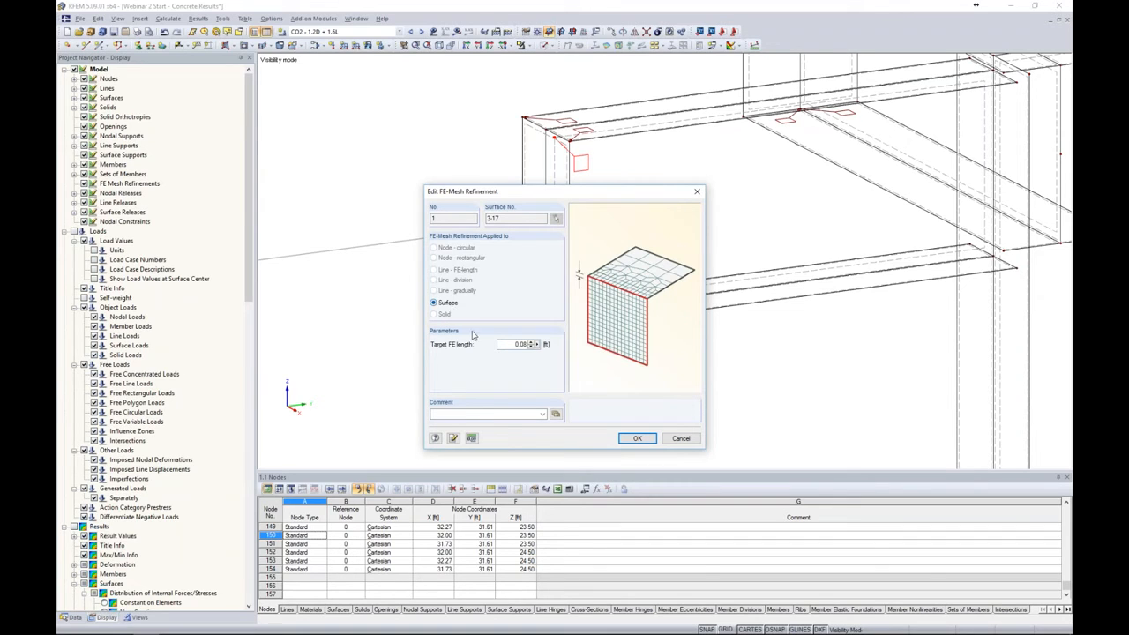
pyautogui.doubleClick(507, 344)
pyautogui.click(634, 439)
pyautogui.click(615, 392)
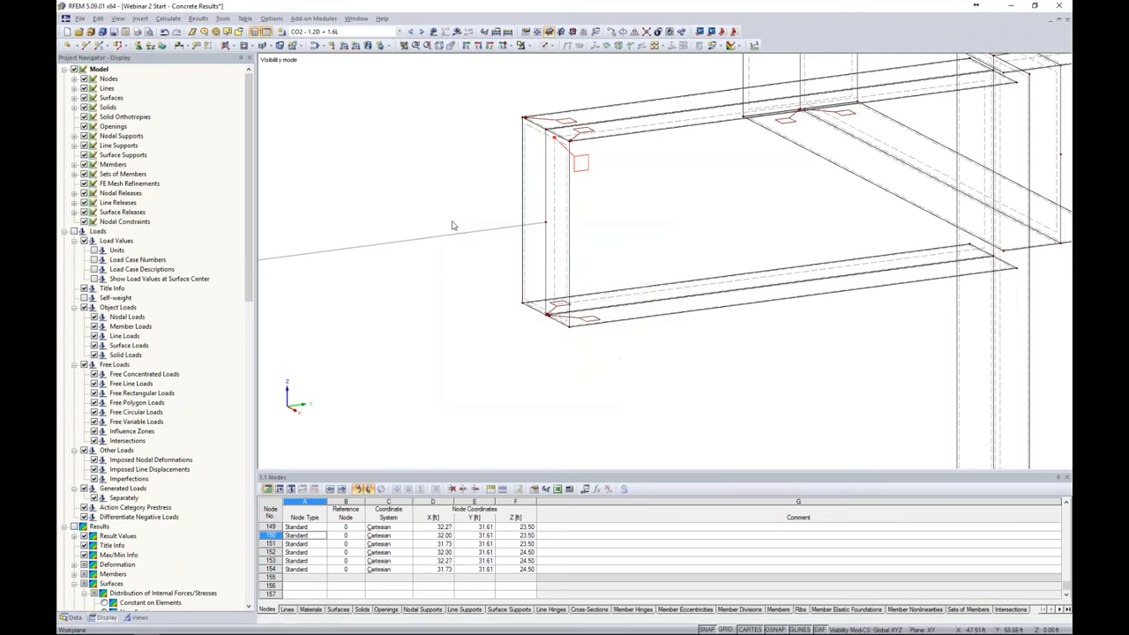
# Generate the FE mesh and cancel the visibility mode to show the whole model.
pyautogui.click(167, 19)
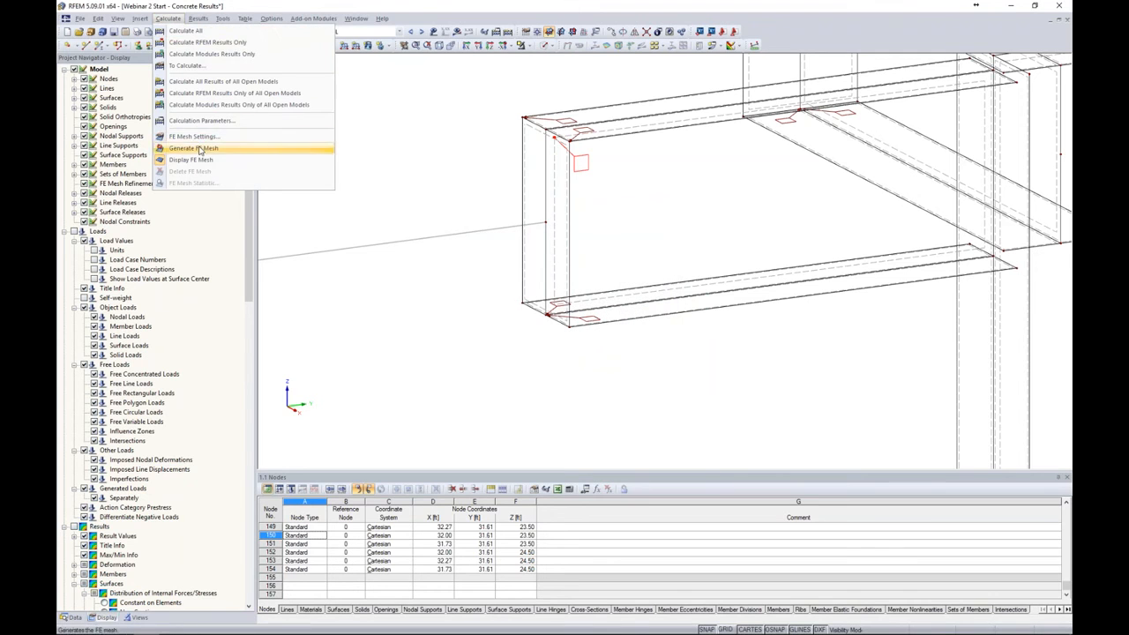
pyautogui.click(193, 147)
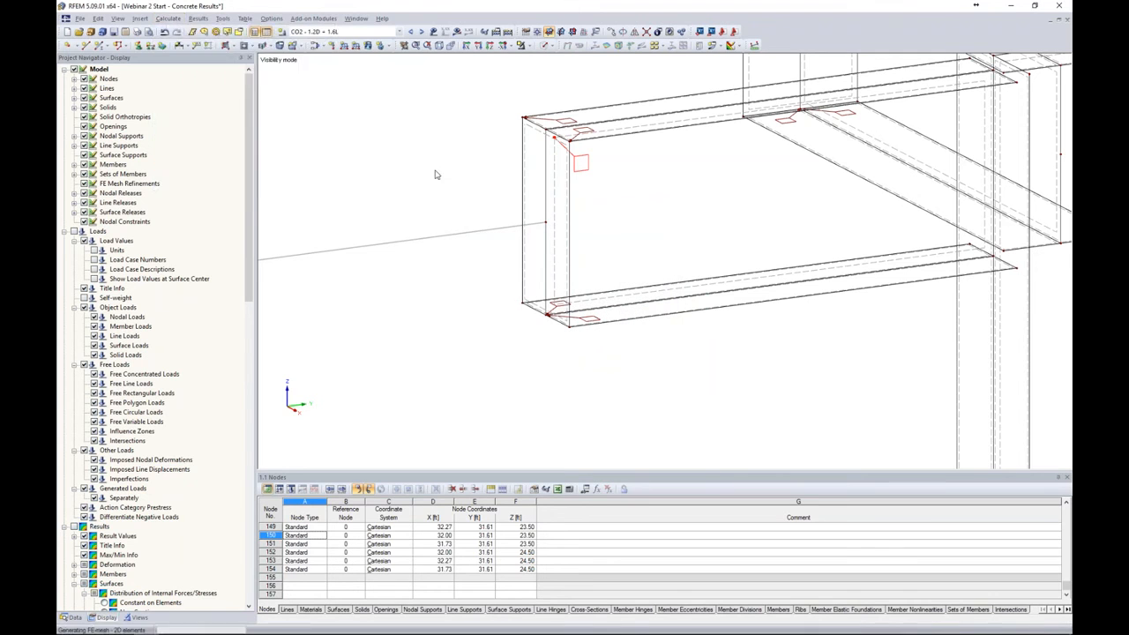
pyautogui.click(526, 45)
pyautogui.click(543, 139)
# Examine the refined mesh on the corner joint's stubs and end surfaces, and compare it with the mesh on the building's floor slabs.
pyautogui.keyDown('ctrl'); pyautogui.moveTo(543, 139); pyautogui.dragTo(600, 186, button='middle'); pyautogui.keyUp('ctrl')
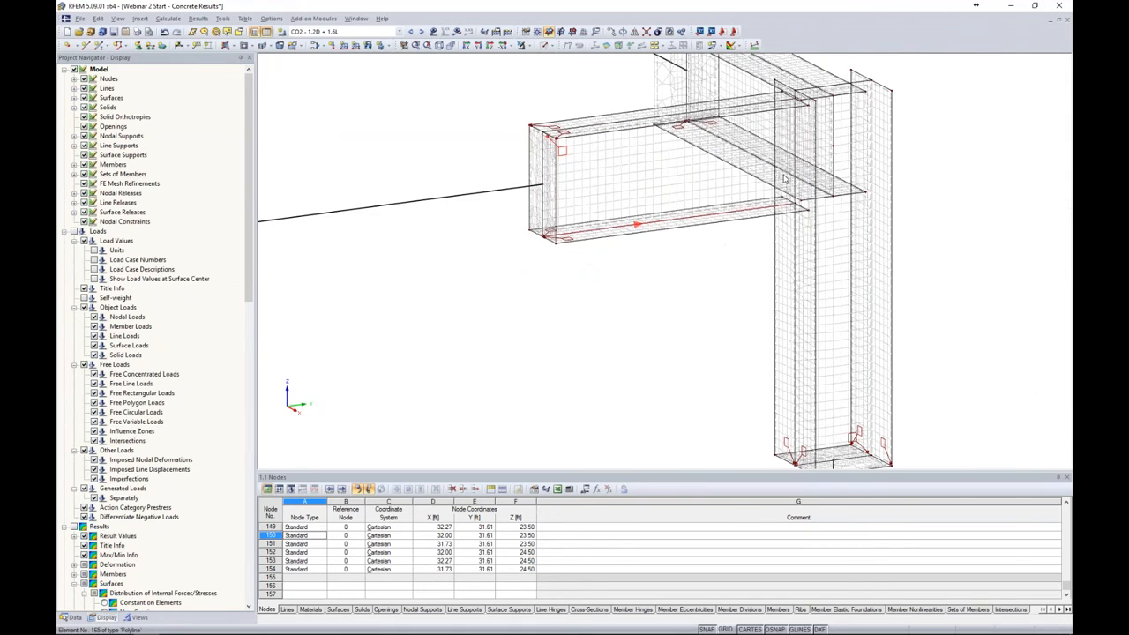
pyautogui.scroll(4, 541, 199)
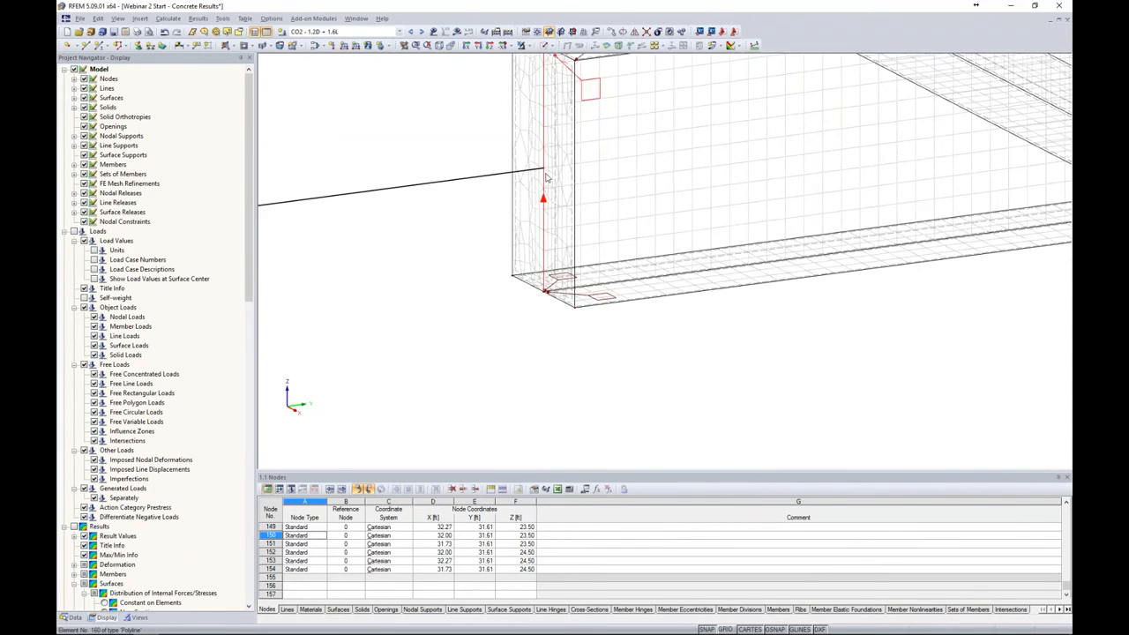
pyautogui.scroll(-5, 668, 228)
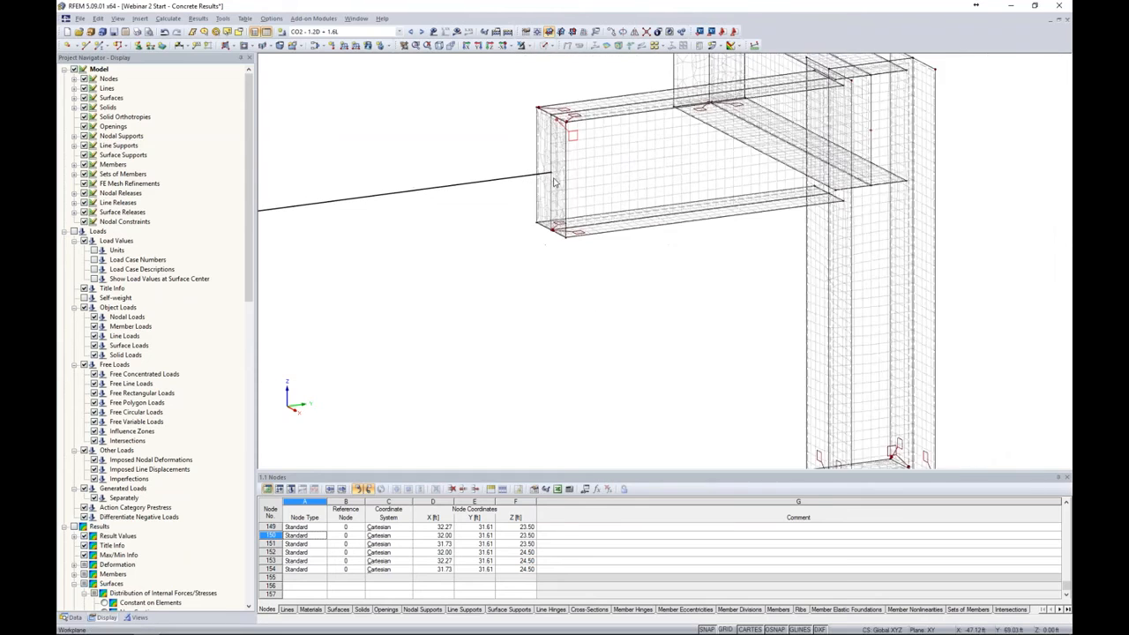
pyautogui.scroll(-5, 667, 227)
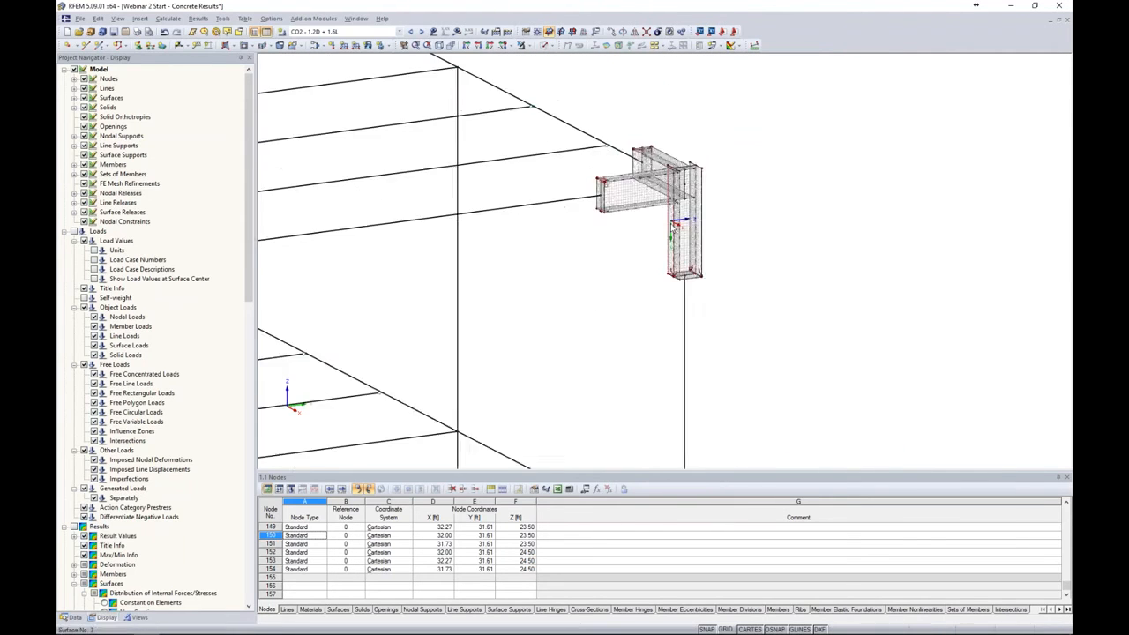
pyautogui.moveTo(622, 271); pyautogui.dragTo(929, 203, button='middle')
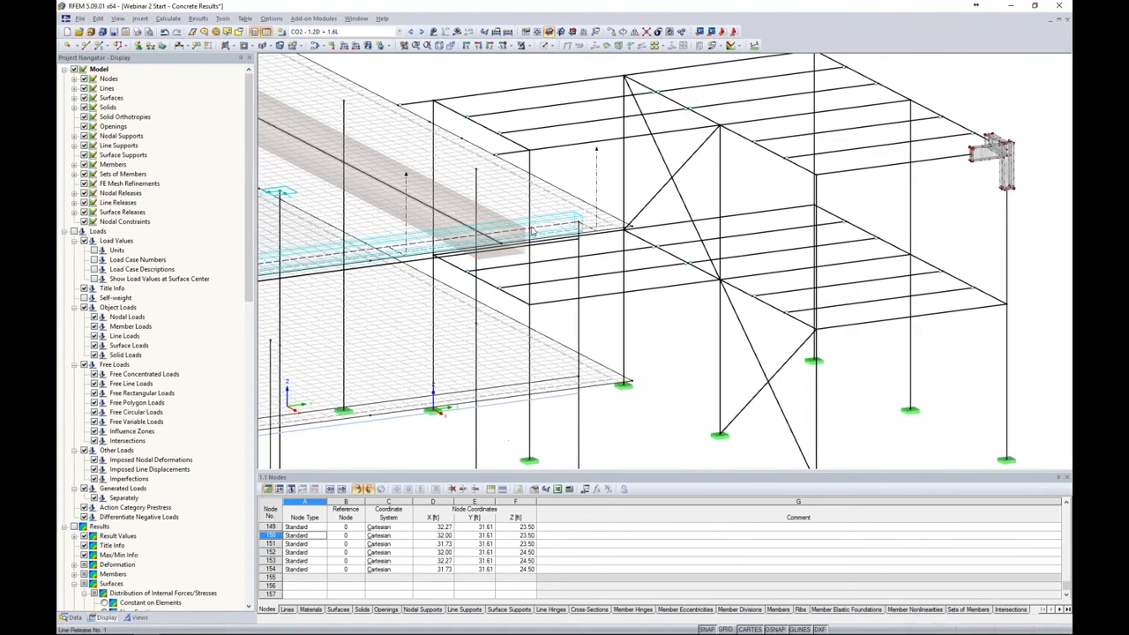
pyautogui.scroll(4, 508, 210)
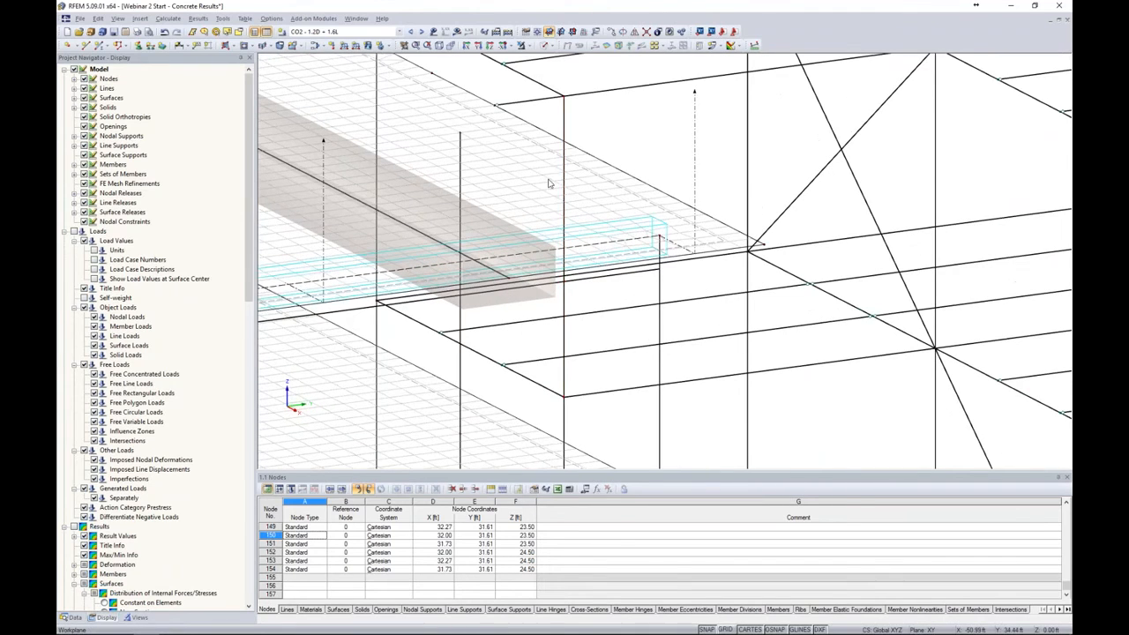
pyautogui.scroll(-2, 641, 190)
pyautogui.scroll(-3, 639, 190)
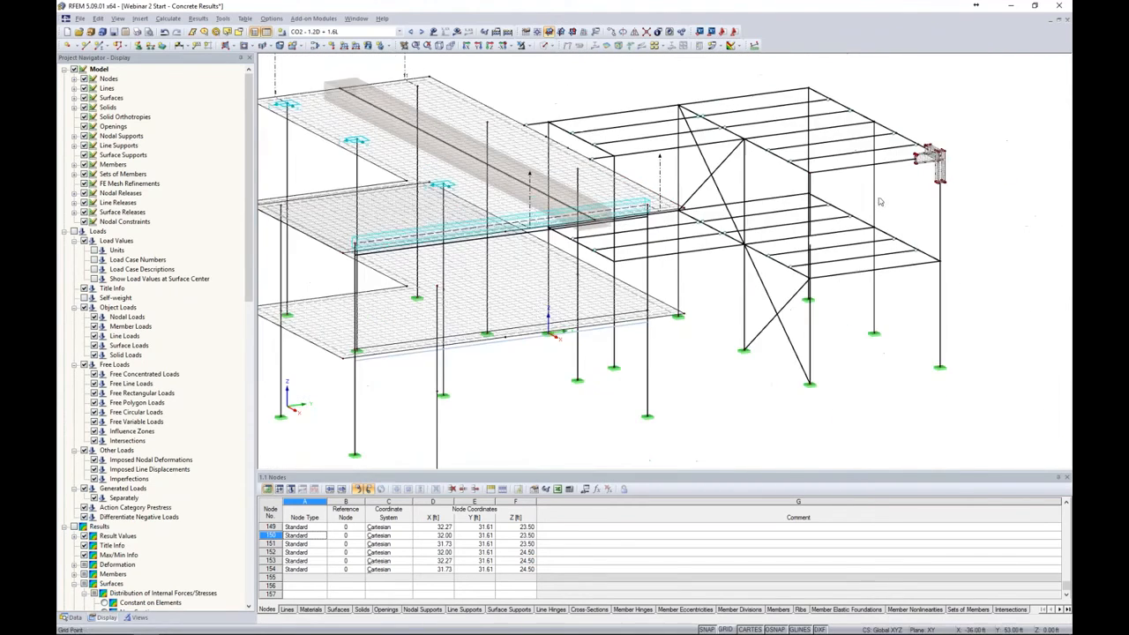
pyautogui.scroll(6, 776, 187)
pyautogui.scroll(5, 773, 185)
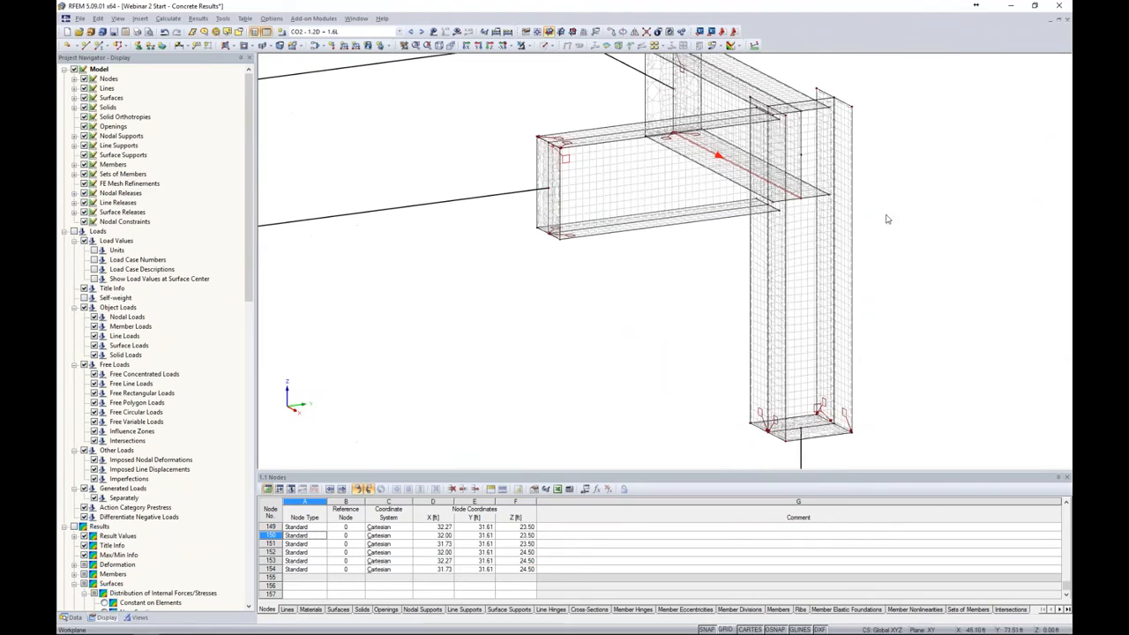
pyautogui.scroll(2, 757, 168)
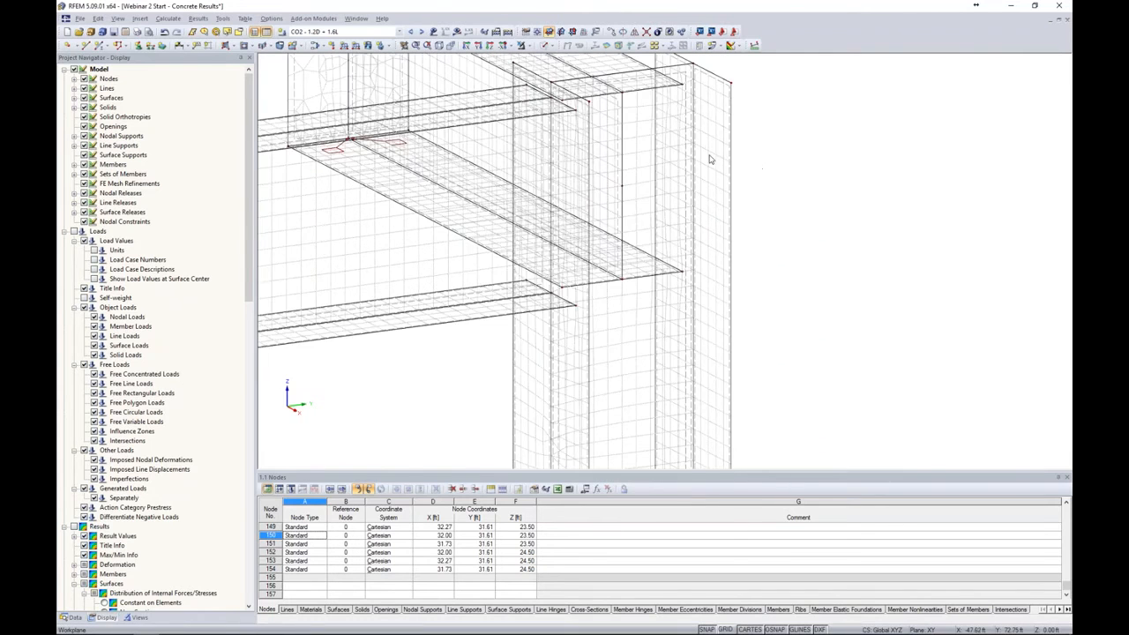
# Start a new FE mesh refinement on the upper and lower nodes where the X-direction beam's web meets the column.
pyautogui.click(622, 92)
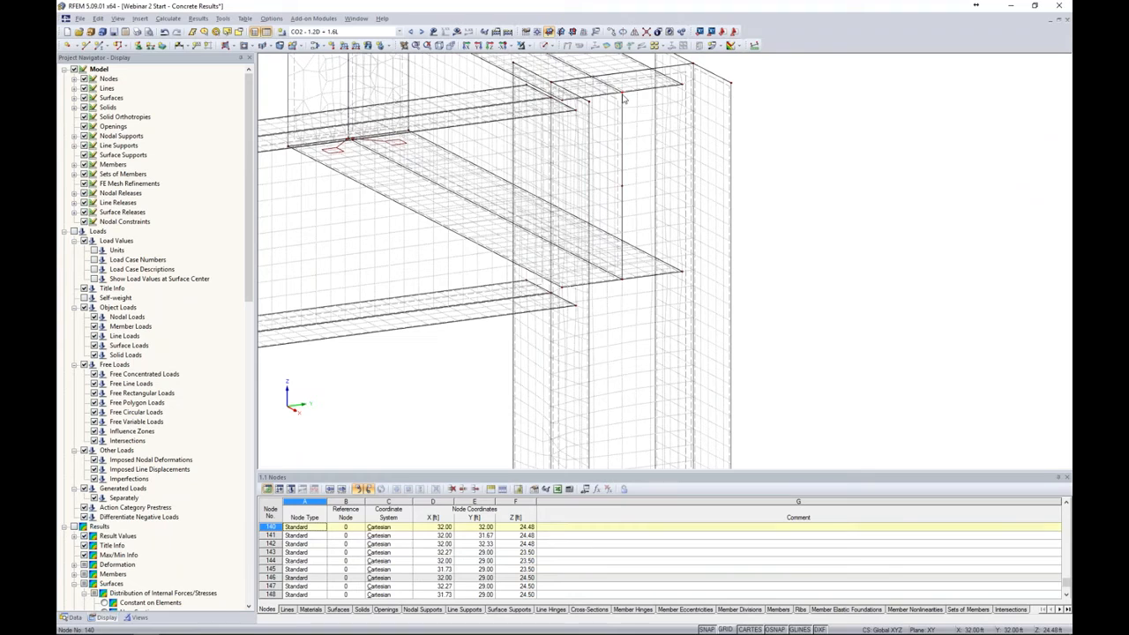
pyautogui.click(621, 284)
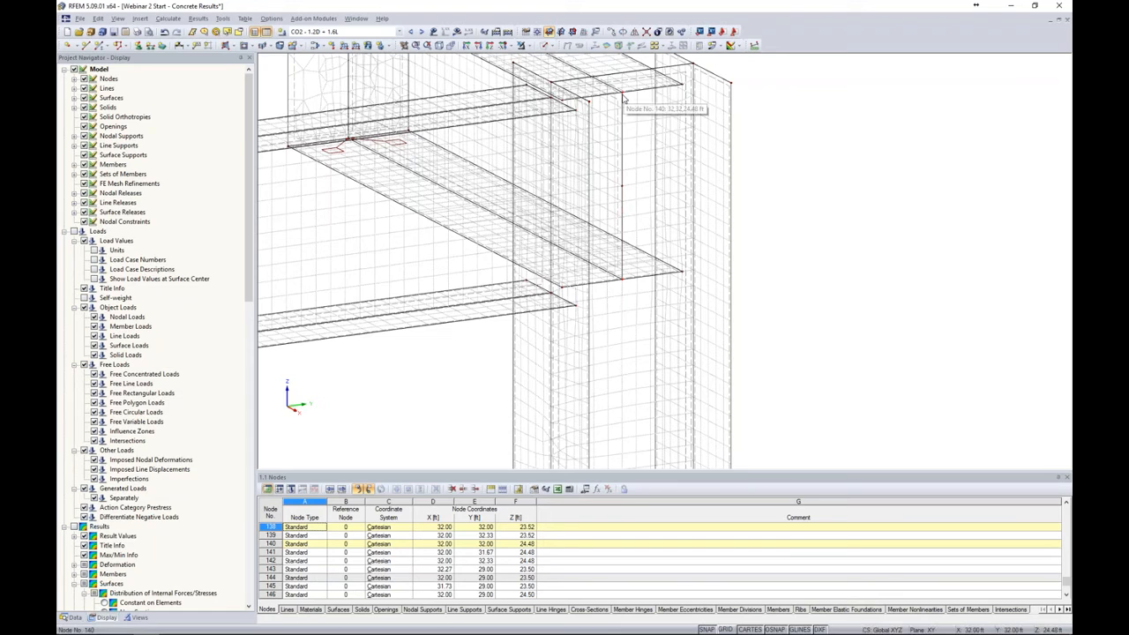
pyautogui.rightClick(624, 95)
pyautogui.moveTo(649, 124)
pyautogui.click(785, 134)
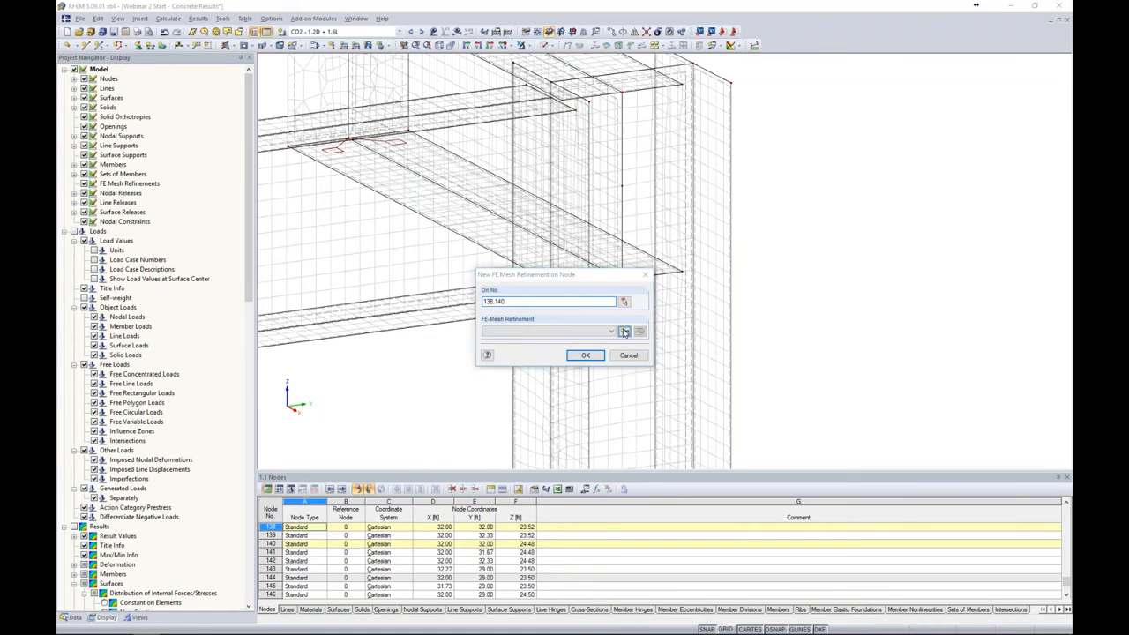
pyautogui.click(623, 331)
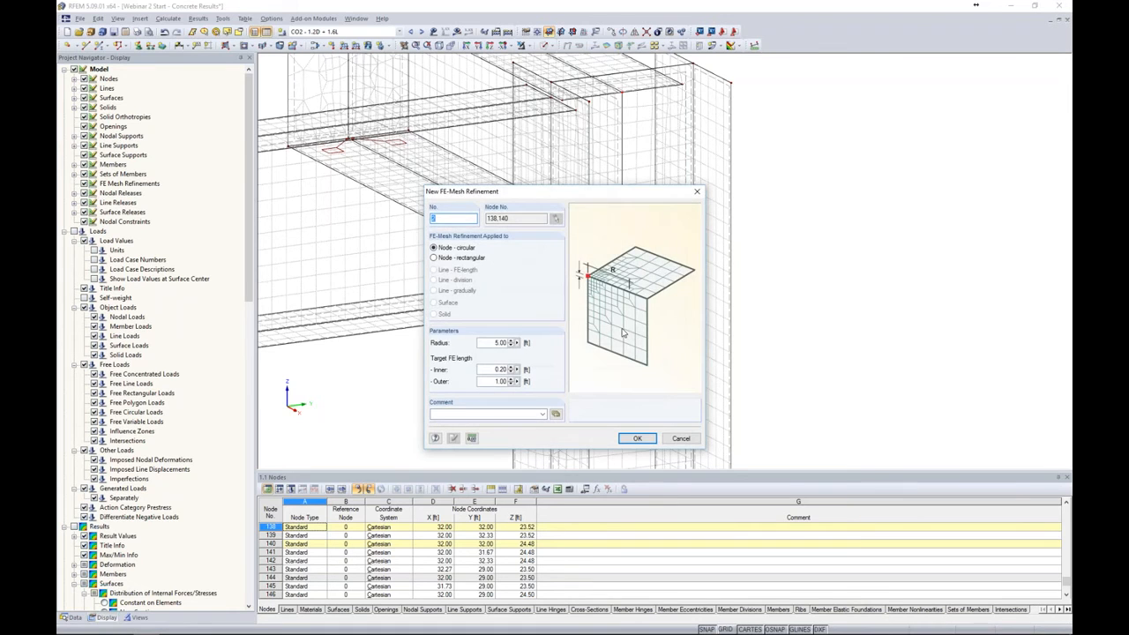
# Define the circular node refinement with a reduced radius and smaller target FE lengths, and assign it to both nodes.
pyautogui.doubleClick(491, 343)
pyautogui.write('0')
pyautogui.write('0')
pyautogui.moveTo(493, 381); pyautogui.dragTo(566, 384)
pyautogui.write('0.0')
pyautogui.click(635, 440)
pyautogui.click(586, 356)
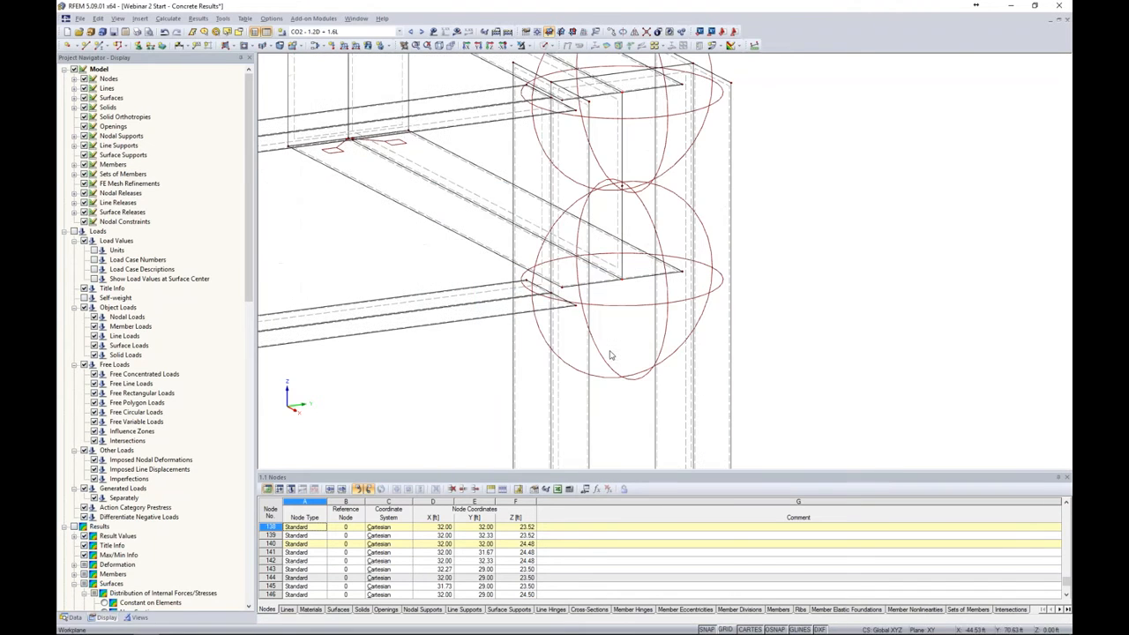
# Regenerate the FE mesh with the node refinements, inspect it around the joint, and hide the FE mesh refinement symbols.
pyautogui.scroll(-2, 649, 284)
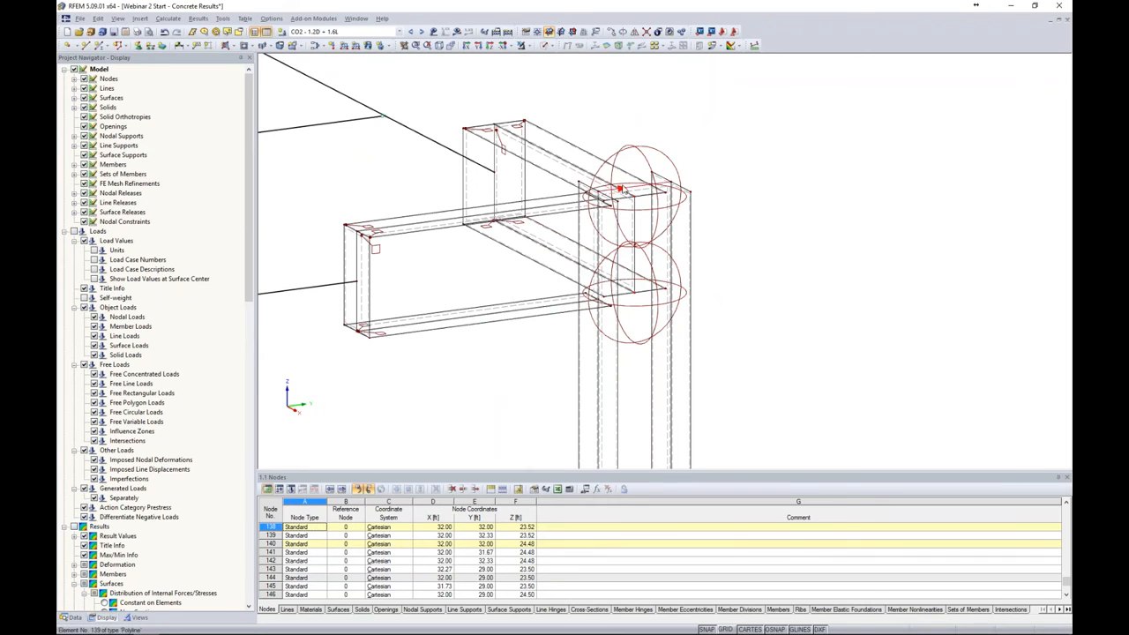
pyautogui.click(168, 21)
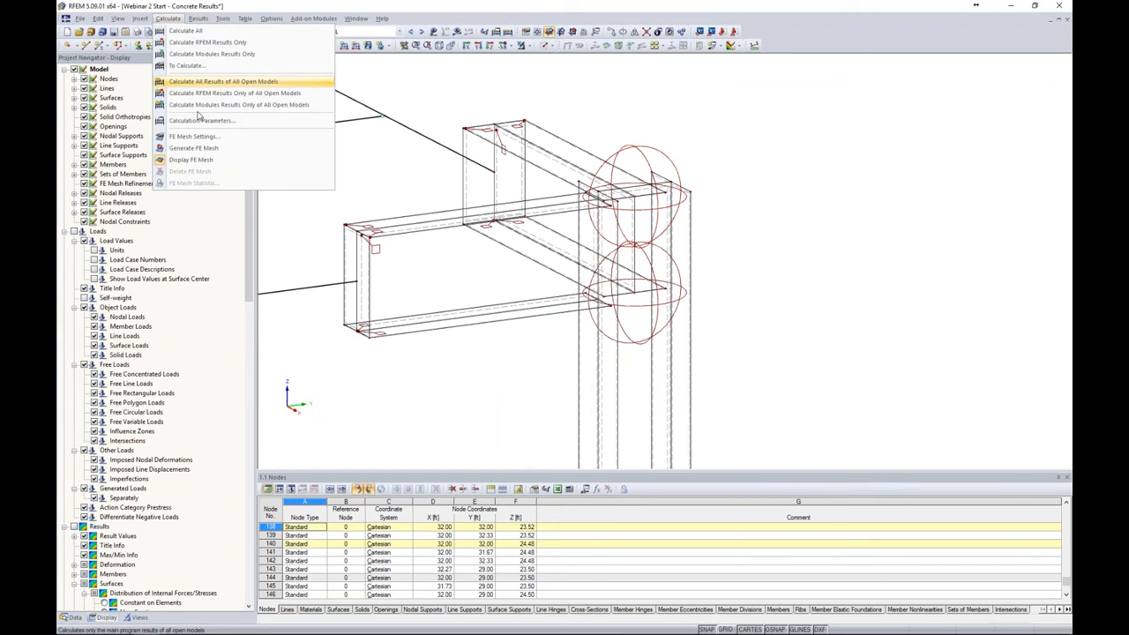
pyautogui.click(195, 147)
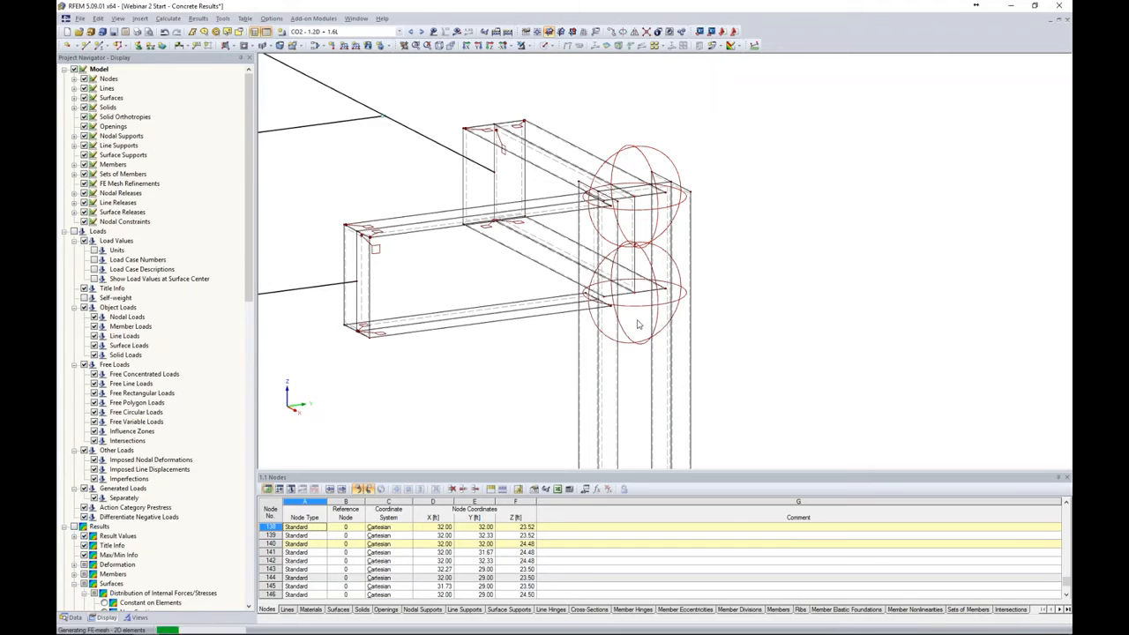
pyautogui.scroll(2, 637, 318)
pyautogui.scroll(3, 634, 303)
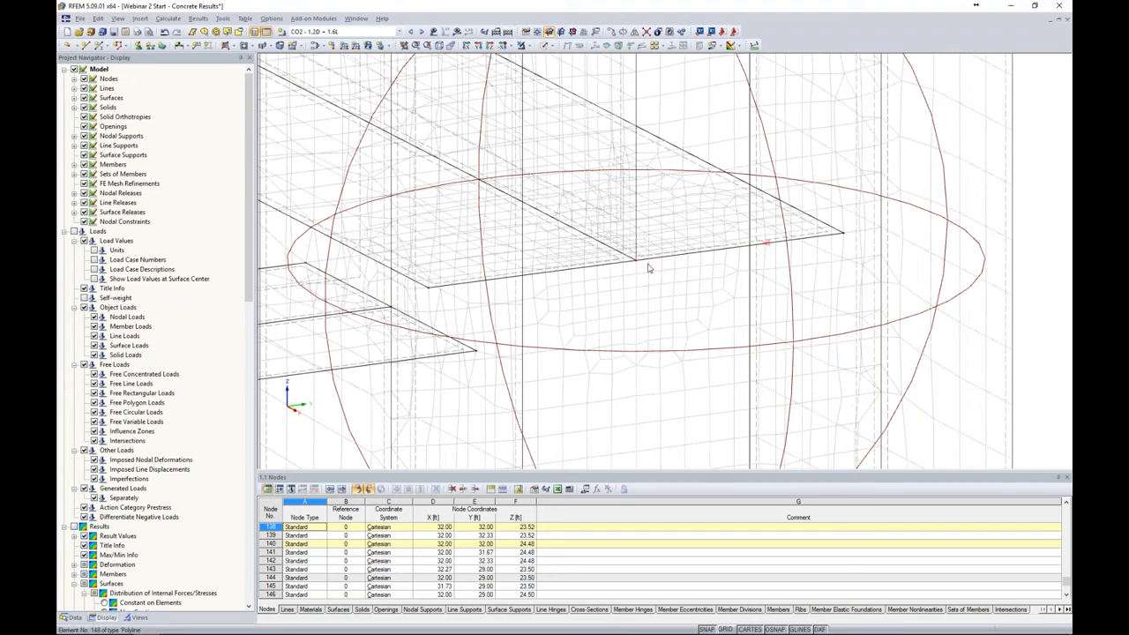
pyautogui.scroll(-1, 752, 310)
pyautogui.scroll(-5, 755, 309)
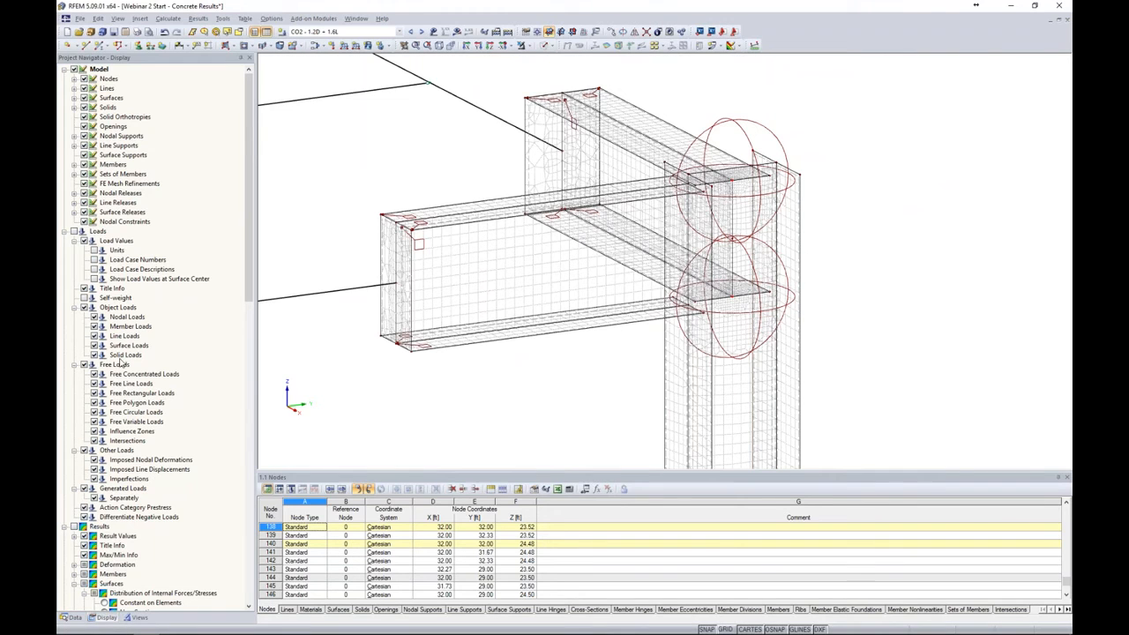
pyautogui.click(85, 191)
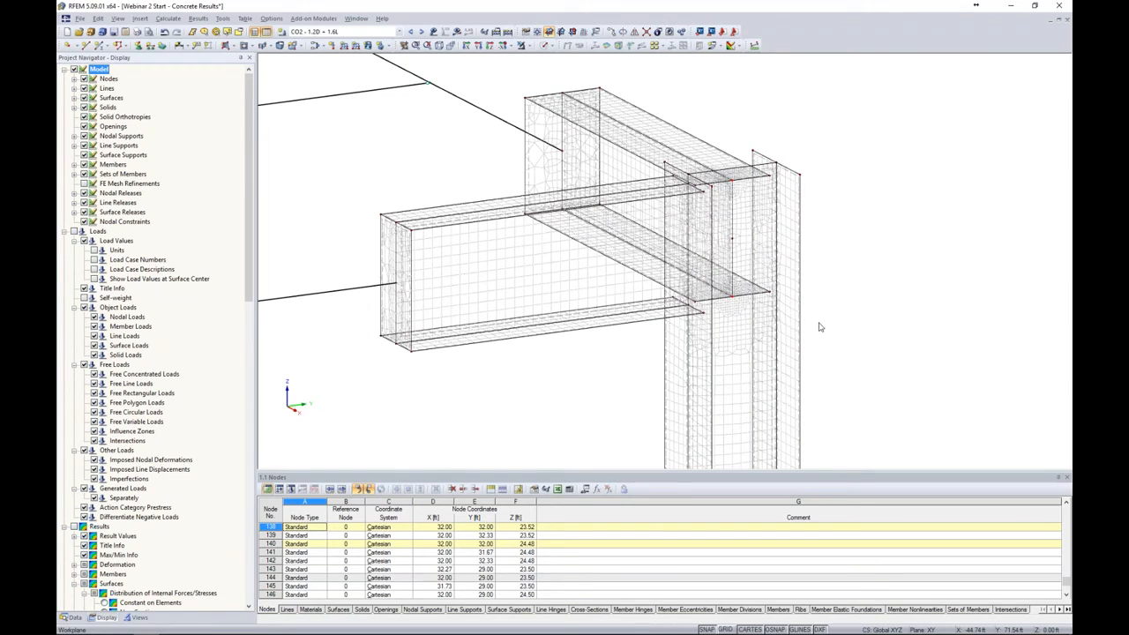
# Begin a new graphical line release and define a new release type with φx rotational spring constant 40 kipft/rad/ft.
pyautogui.keyDown('ctrl'); pyautogui.moveTo(827, 293); pyautogui.dragTo(798, 260, button='middle'); pyautogui.keyUp('ctrl')
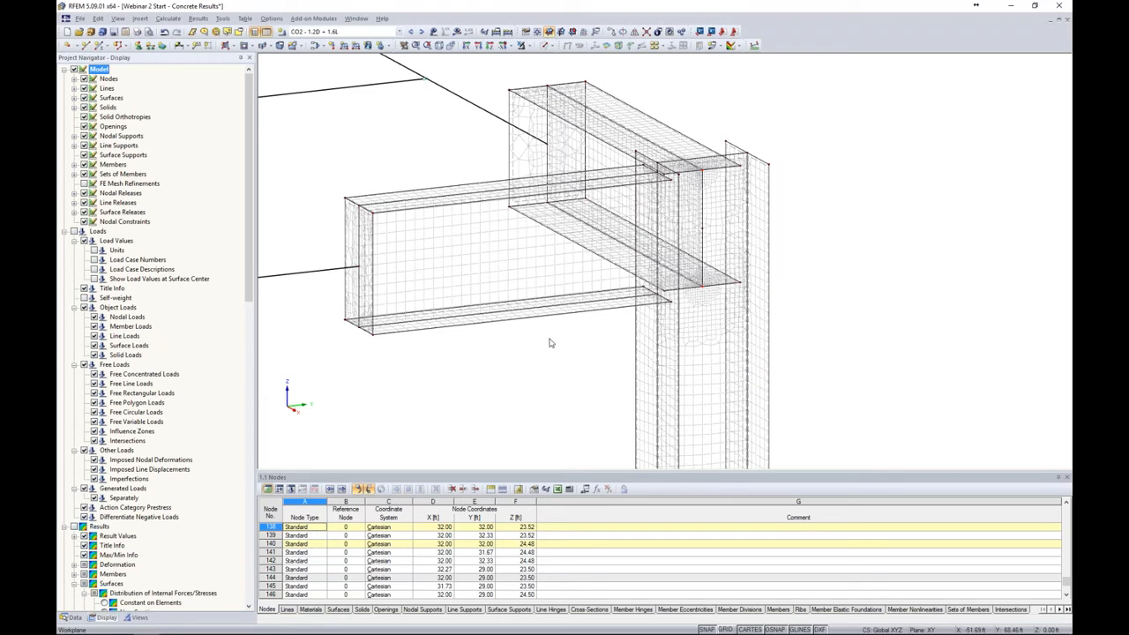
pyautogui.click(75, 617)
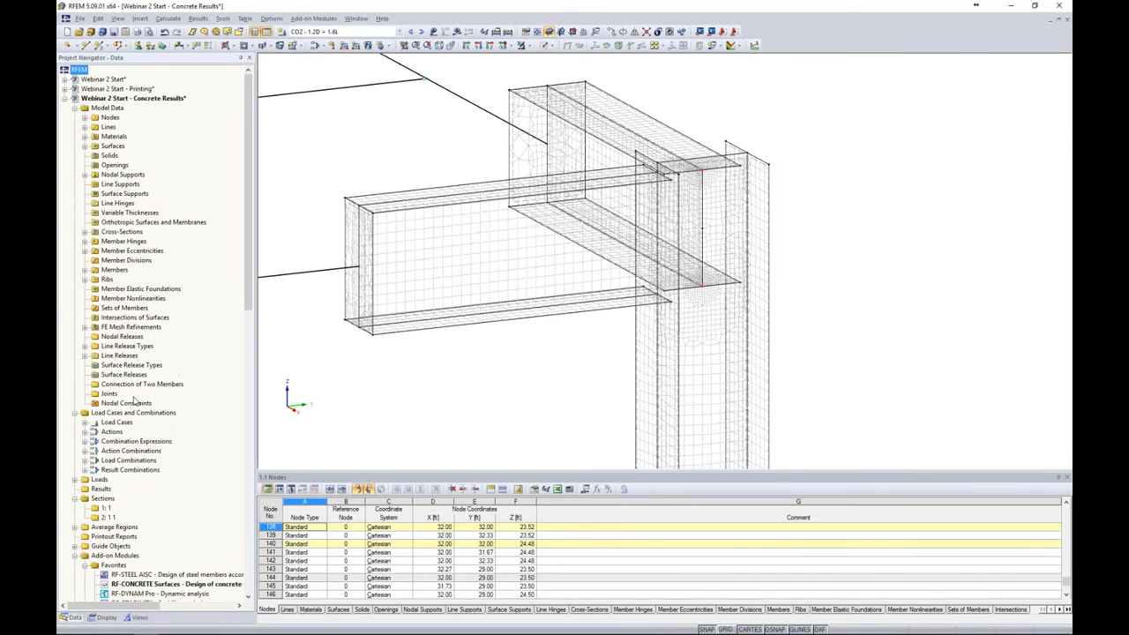
pyautogui.rightClick(122, 356)
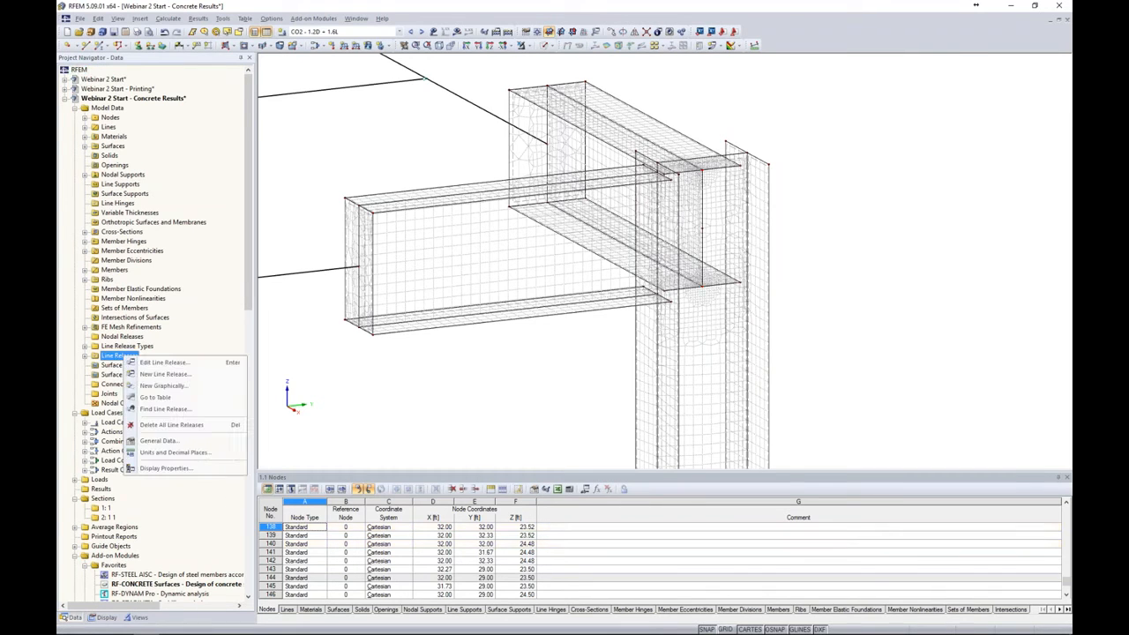
pyautogui.click(154, 387)
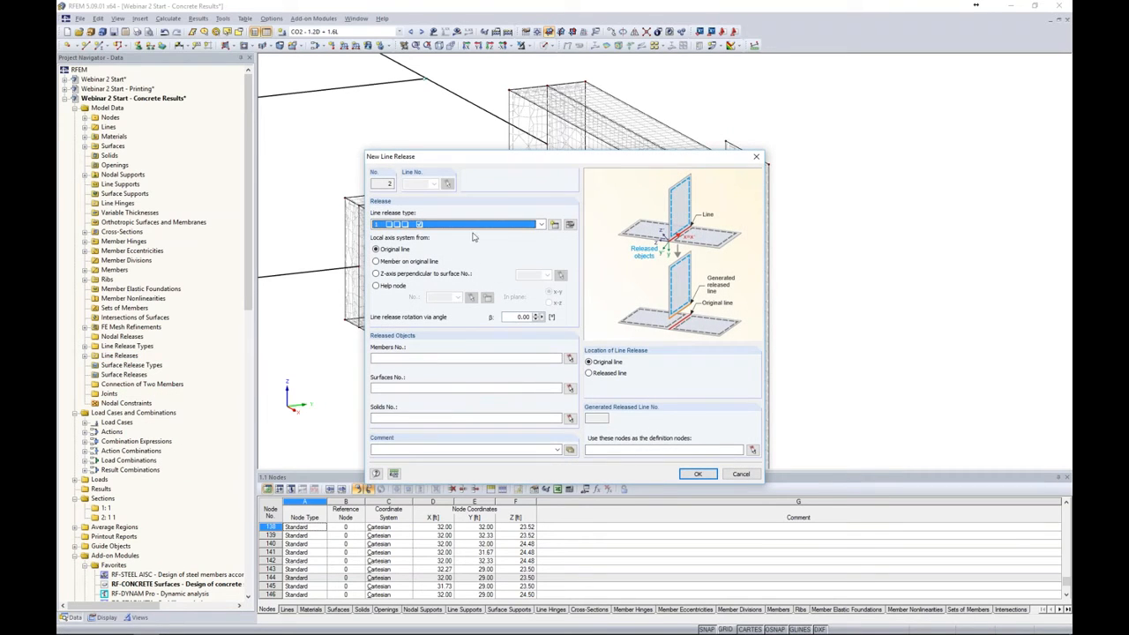
pyautogui.click(481, 226)
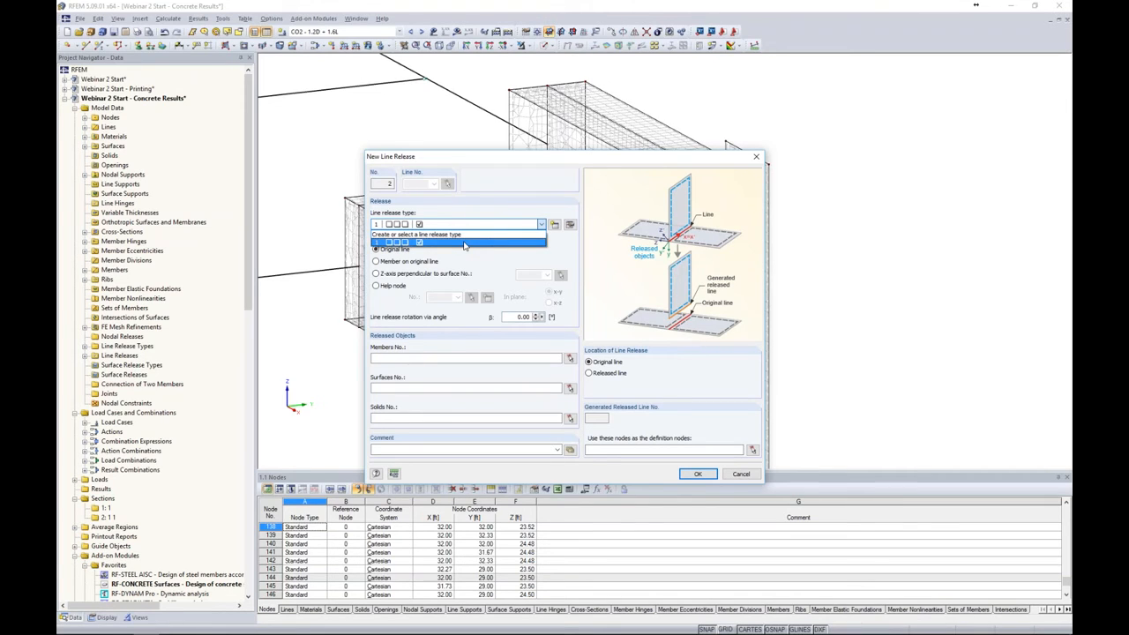
pyautogui.click(554, 224)
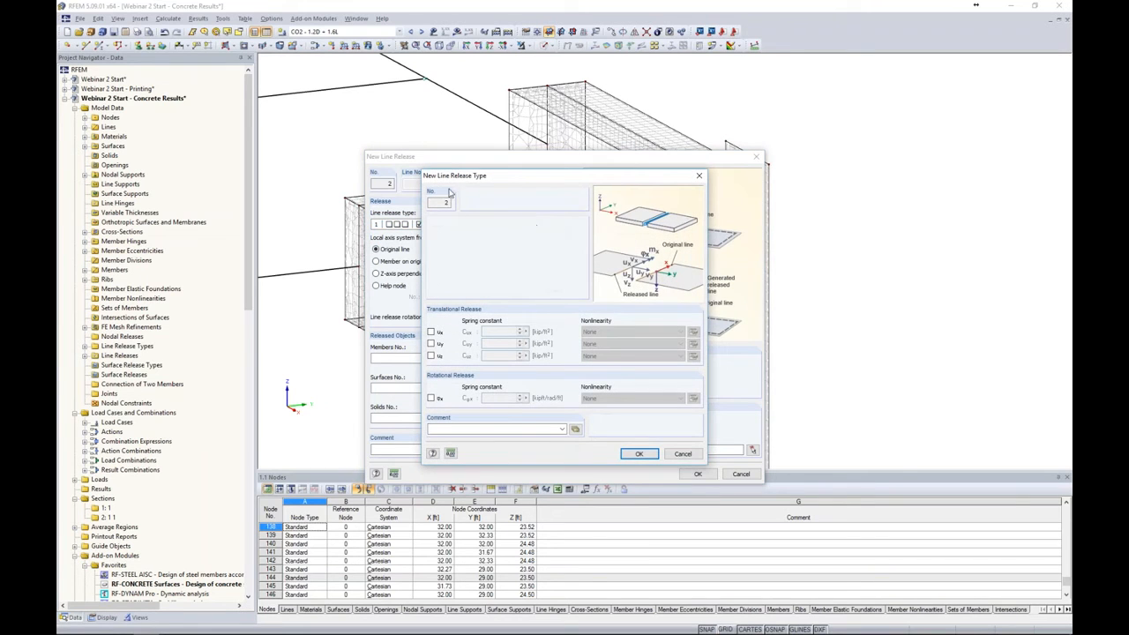
pyautogui.click(431, 399)
pyautogui.moveTo(497, 398); pyautogui.dragTo(535, 398)
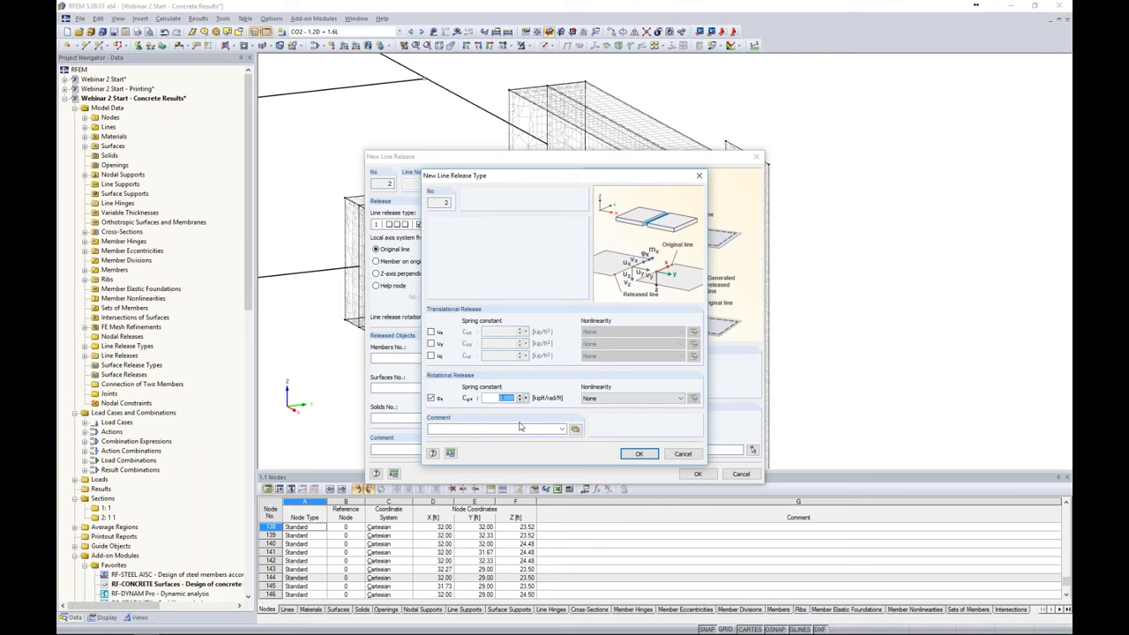
pyautogui.write('40')
pyautogui.click(632, 454)
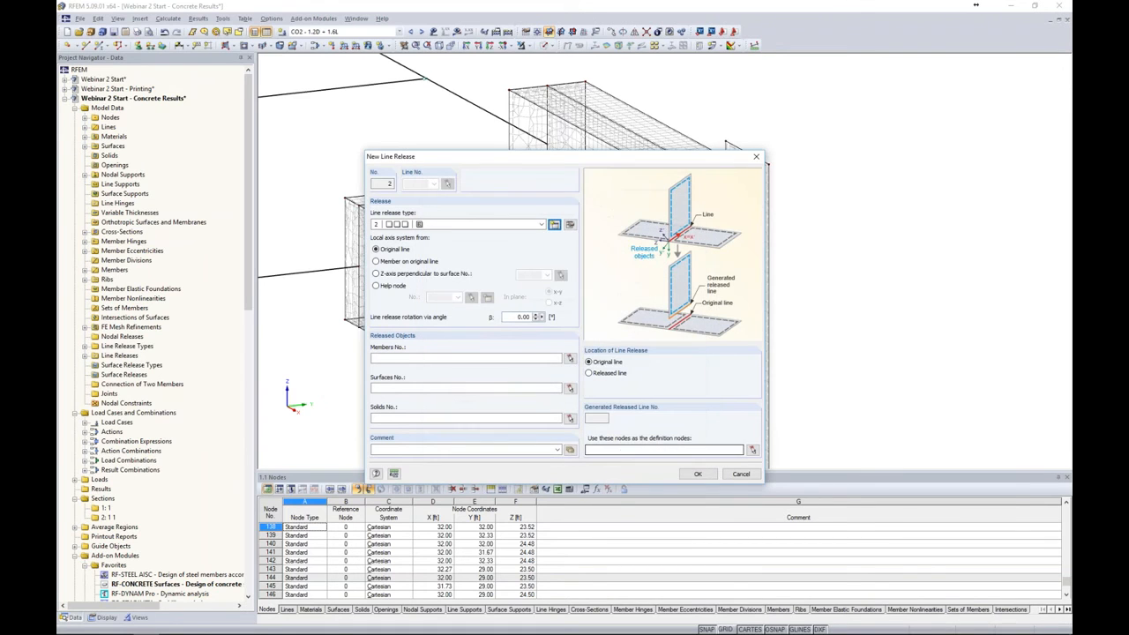
# Set the column web surface at the corner joint as the line release's released object.
pyautogui.click(570, 388)
pyautogui.scroll(3, 705, 209)
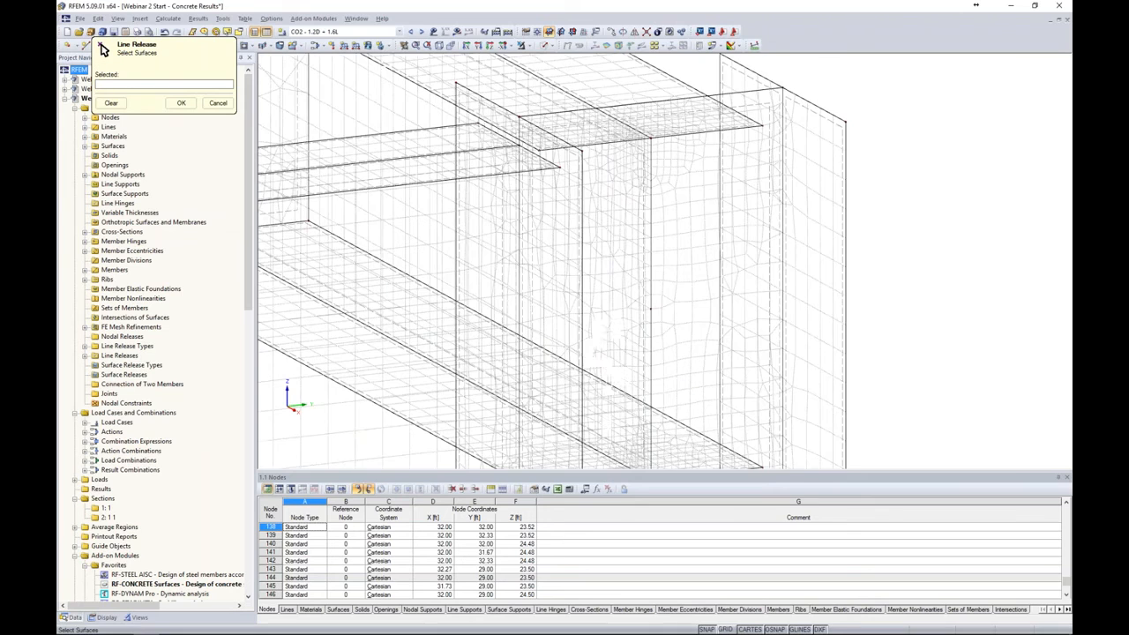
pyautogui.click(754, 105)
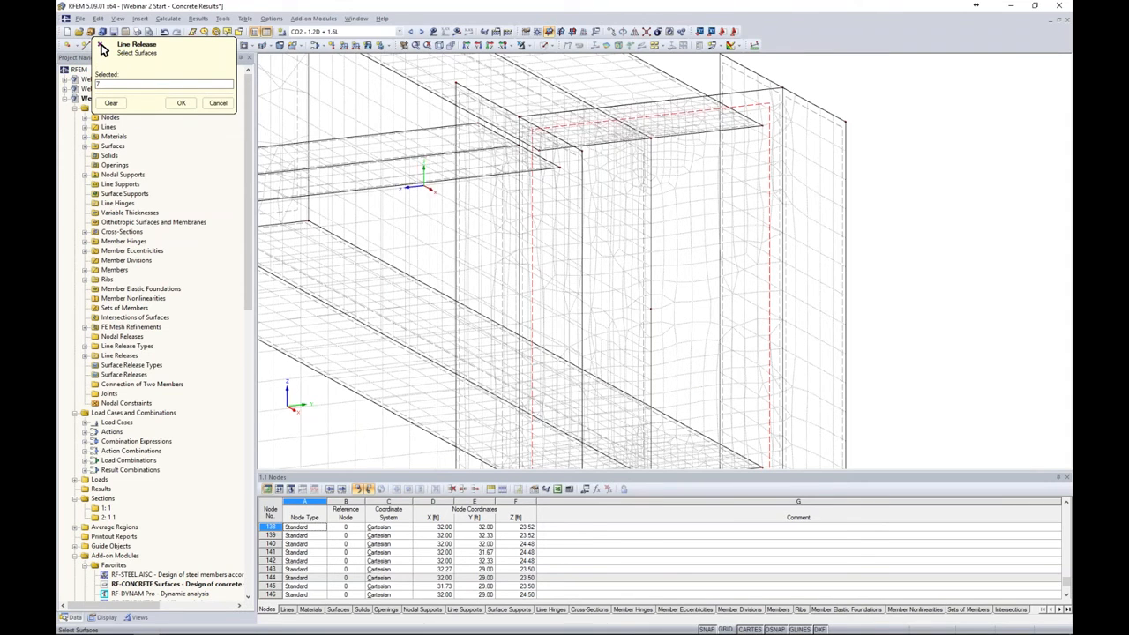
pyautogui.click(180, 103)
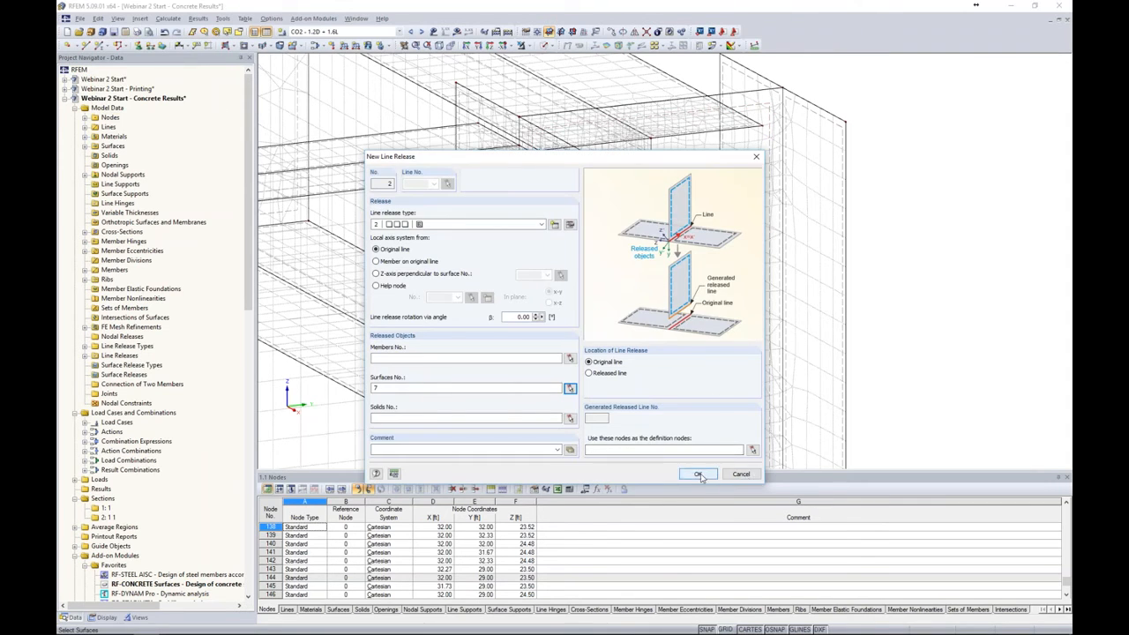
pyautogui.click(702, 478)
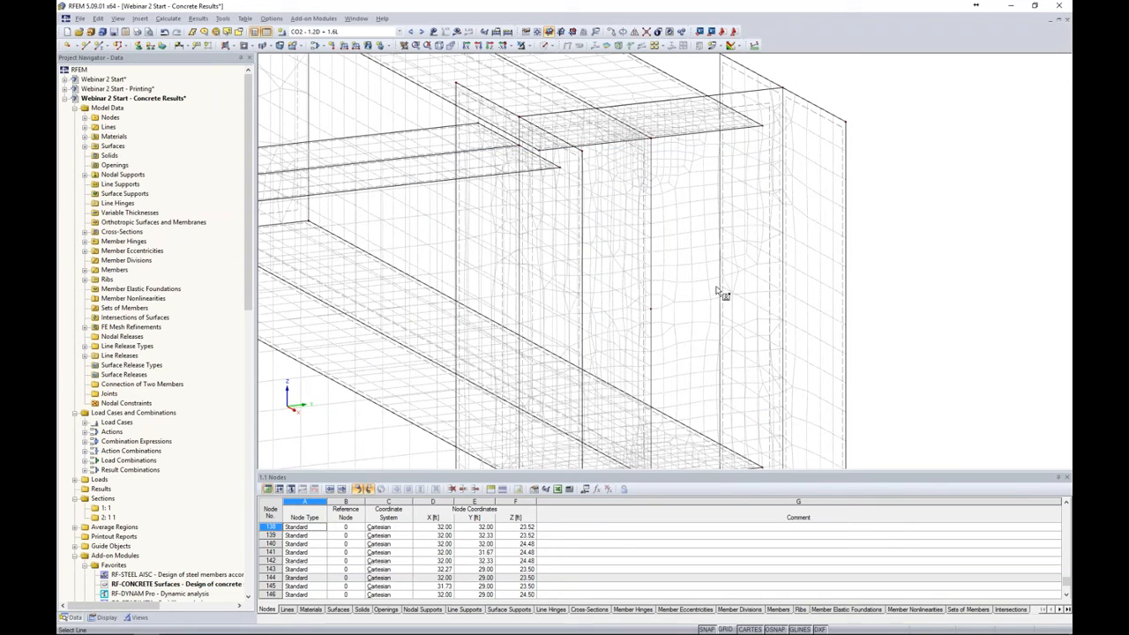
# Assign the line release to the lines where the X-direction beam's upper and lower flanges meet the column web.
pyautogui.click(618, 142)
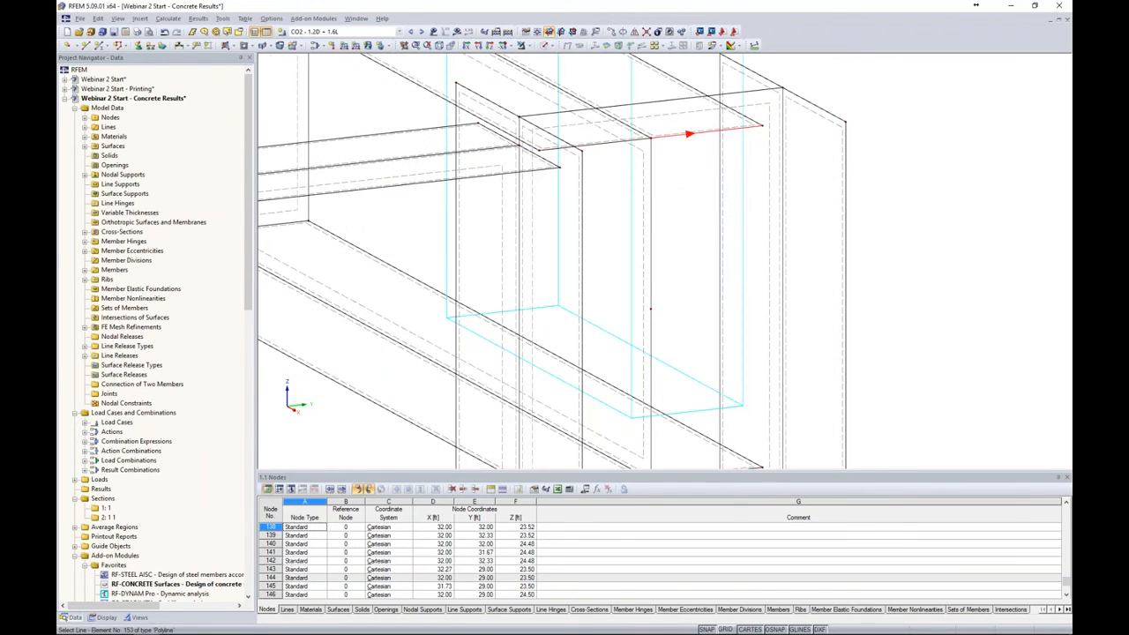
pyautogui.scroll(-3, 670, 236)
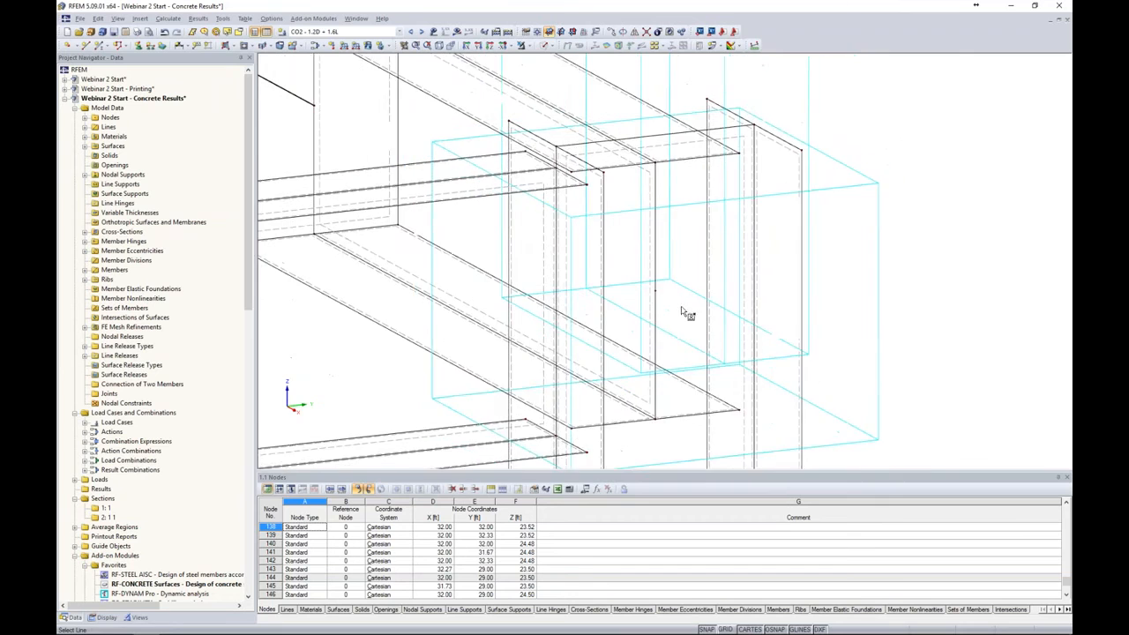
pyautogui.moveTo(682, 307); pyautogui.dragTo(698, 228, button='middle')
pyautogui.click(657, 340)
pyautogui.click(713, 335)
pyautogui.scroll(-1, 800, 310)
pyautogui.scroll(-2, 802, 315)
pyautogui.press('Escape')
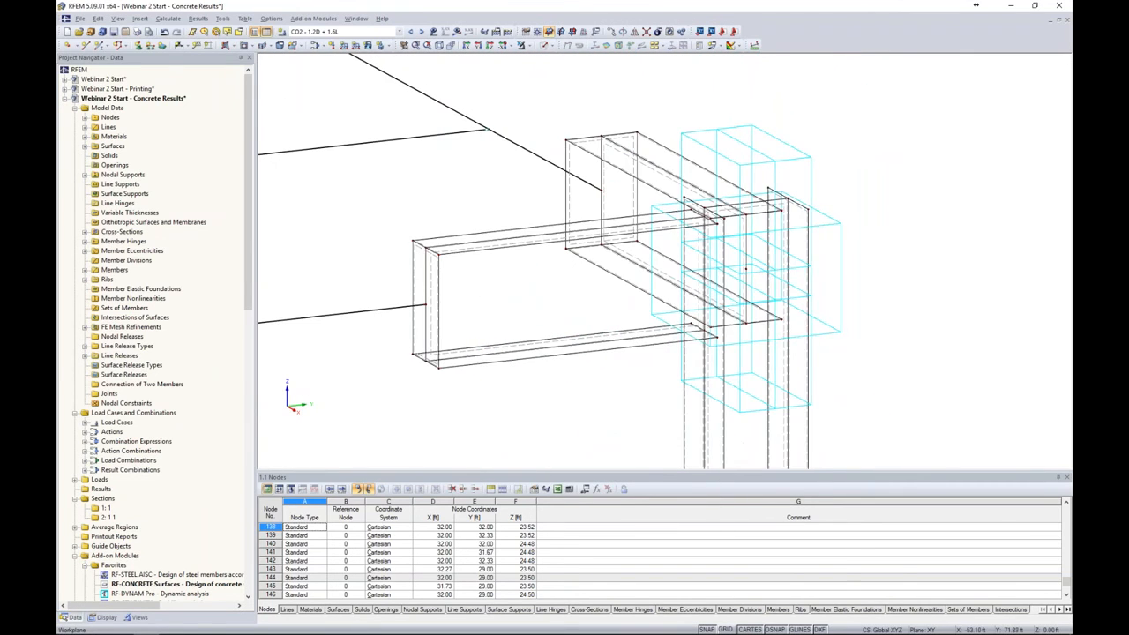
# Hide the line release symbols around the corner joint.
pyautogui.keyDown('ctrl'); pyautogui.moveTo(877, 307); pyautogui.dragTo(938, 302, button='middle'); pyautogui.keyUp('ctrl')
pyautogui.keyDown('ctrl'); pyautogui.moveTo(829, 188); pyautogui.dragTo(671, 132, button='middle'); pyautogui.keyUp('ctrl')
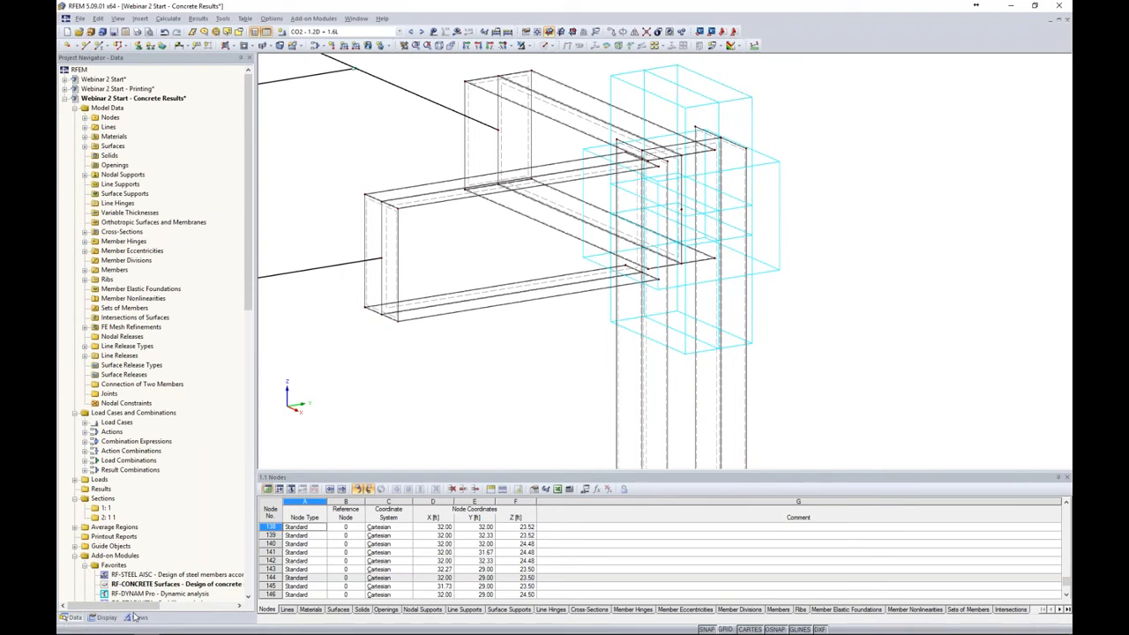
pyautogui.click(106, 618)
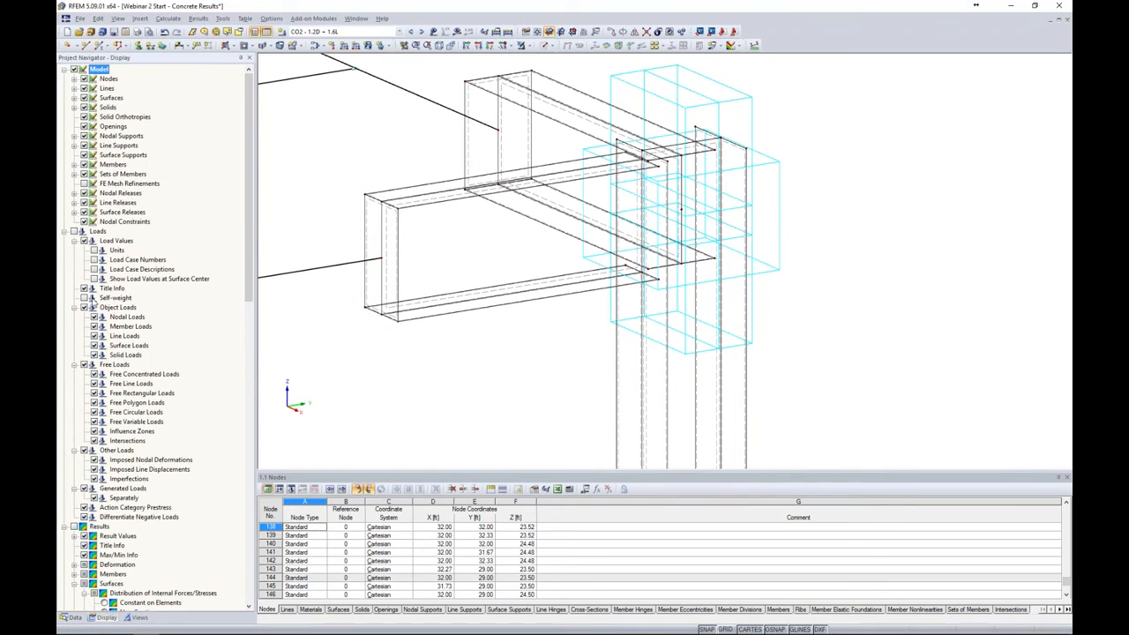
pyautogui.click(84, 203)
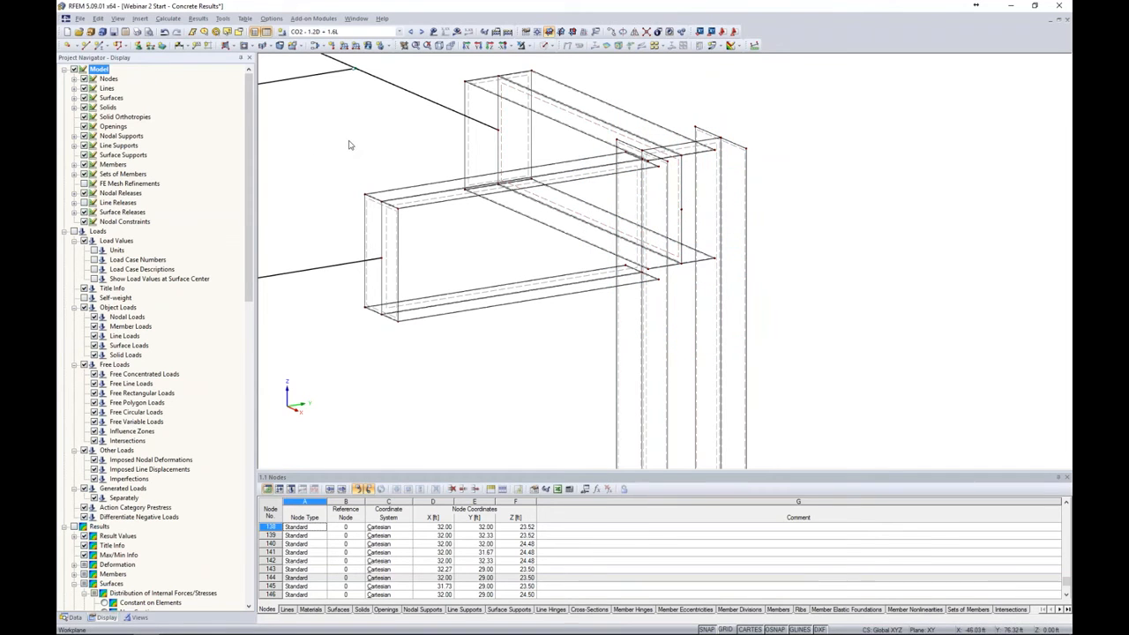
# Switch to load case LC1 - Dead and display its loads on the steel frame around the corner joint.
pyautogui.scroll(-2, 349, 152)
pyautogui.moveTo(349, 151); pyautogui.dragTo(651, 201, button='middle')
pyautogui.scroll(-7, 559, 176)
pyautogui.scroll(-1, 651, 201)
pyautogui.scroll(-1, 651, 201)
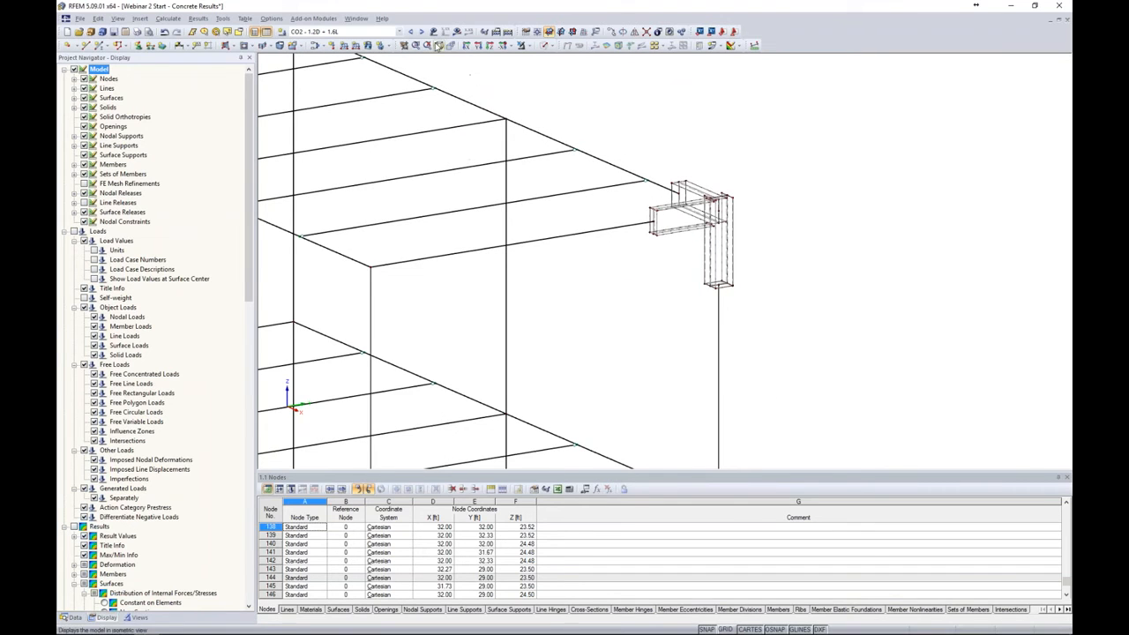
pyautogui.click(399, 31)
pyautogui.click(391, 42)
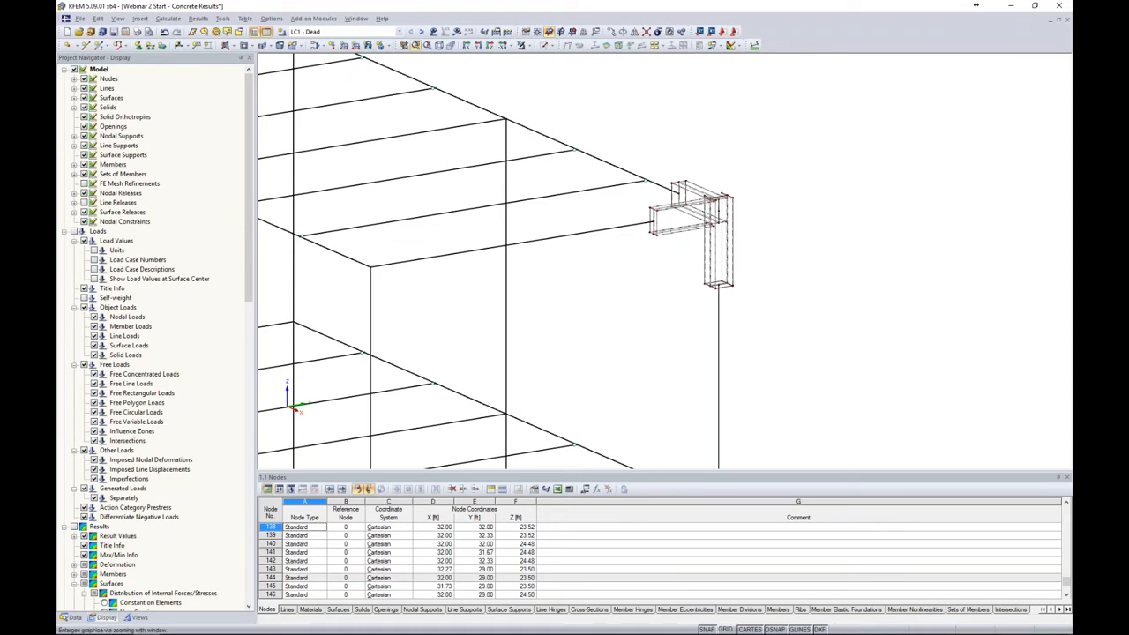
pyautogui.scroll(-2, 683, 144)
pyautogui.keyDown('ctrl'); pyautogui.moveTo(729, 171); pyautogui.dragTo(726, 159, button='middle'); pyautogui.keyUp('ctrl')
pyautogui.moveTo(665, 83)
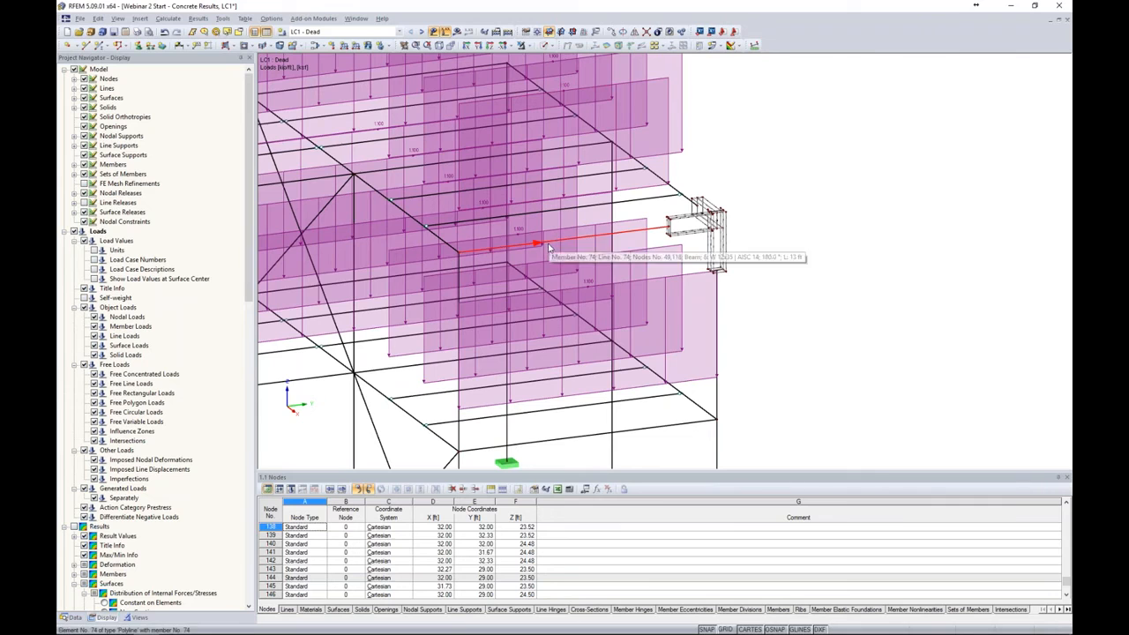
# Apply a uniform line load of -1.1 kip/ft in global ZL to the Y-direction beam stub's top web line in LC1.
pyautogui.scroll(-4, 695, 253)
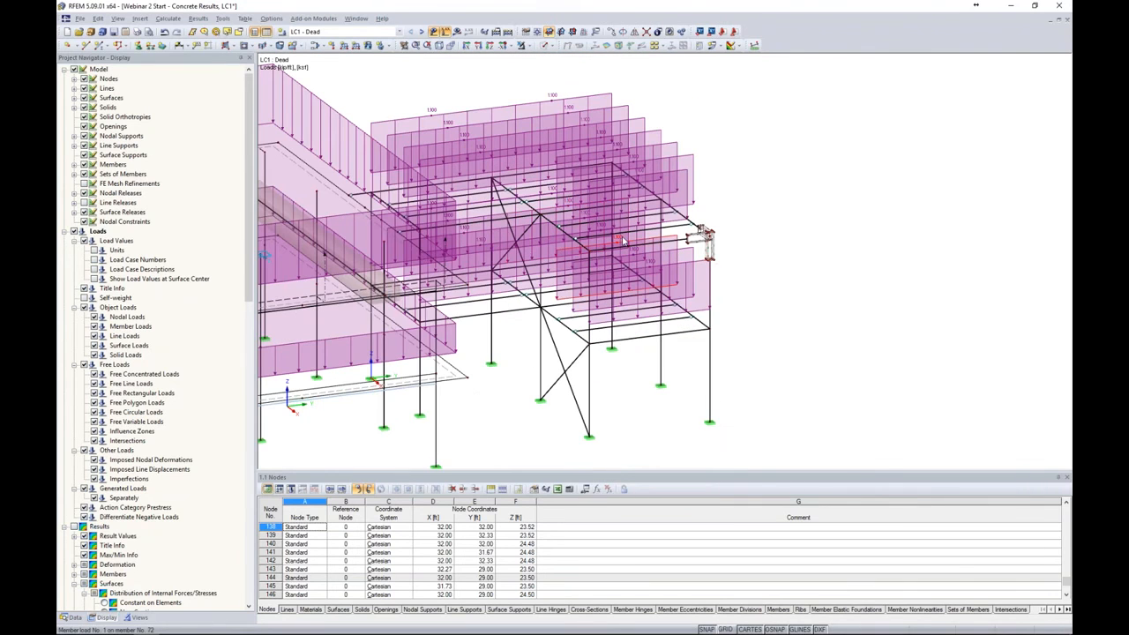
pyautogui.scroll(4, 668, 238)
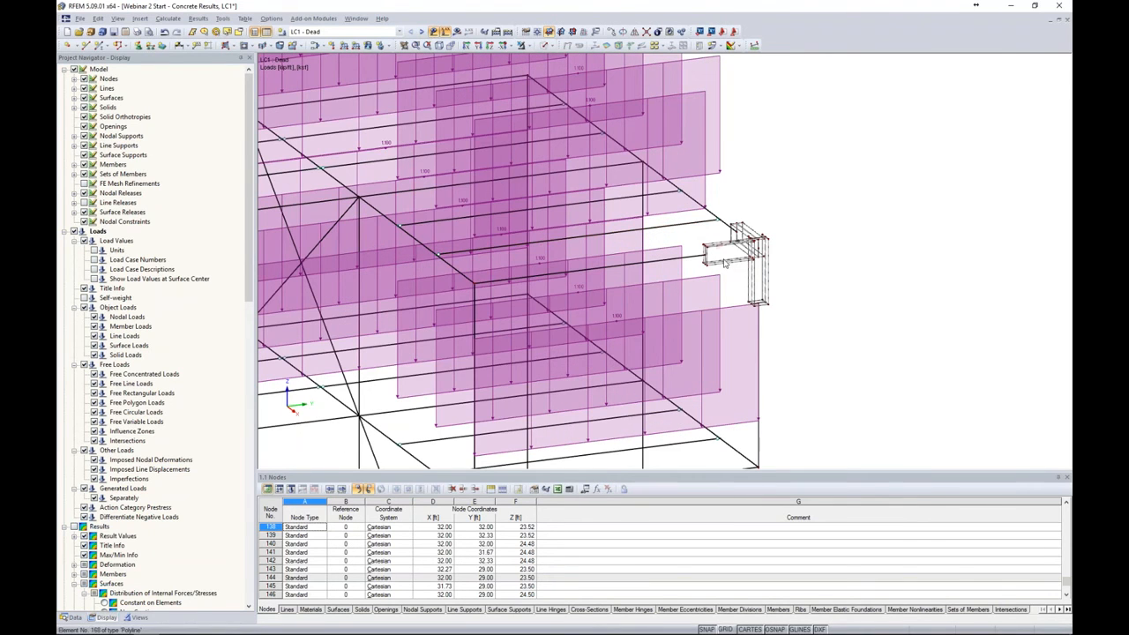
pyautogui.scroll(2, 724, 260)
pyautogui.scroll(-2, 721, 255)
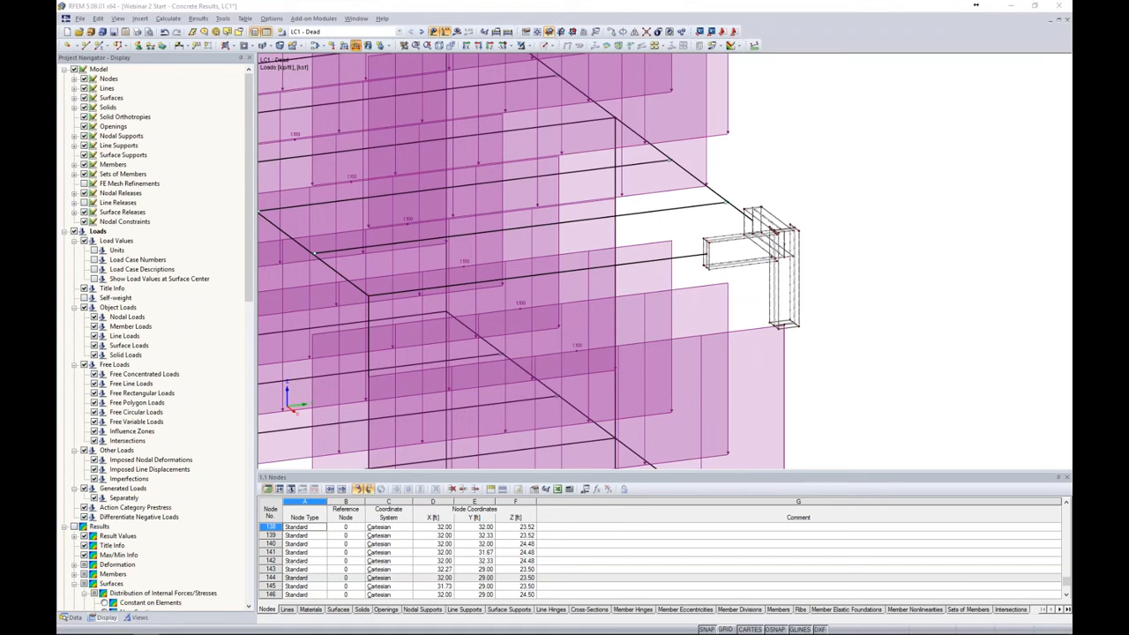
pyautogui.click(356, 45)
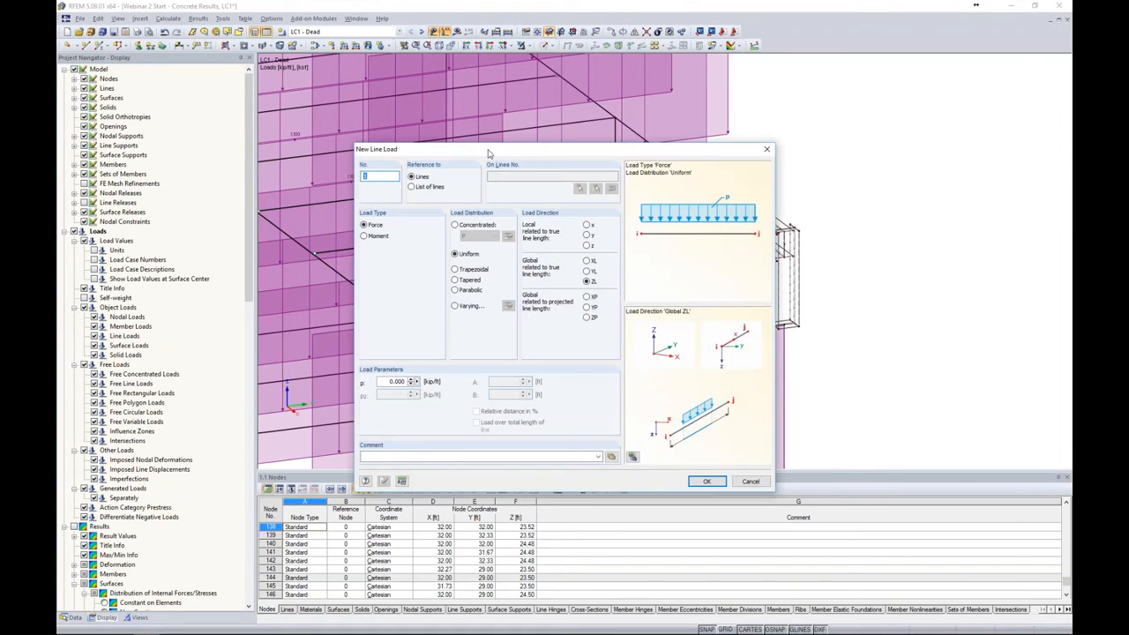
pyautogui.moveTo(490, 154); pyautogui.dragTo(404, 128)
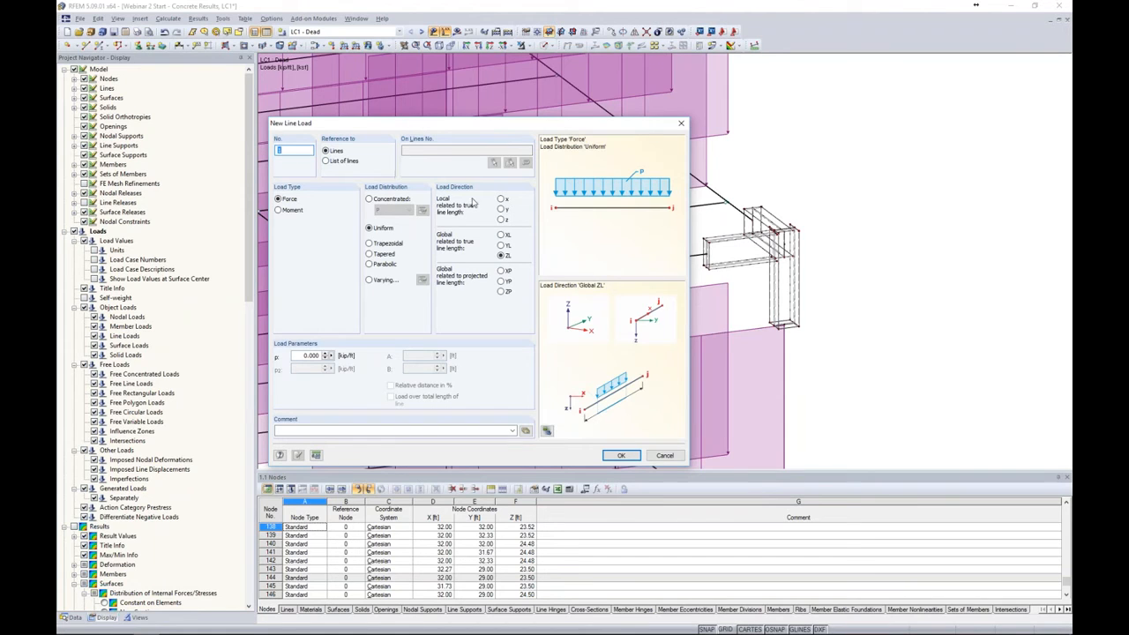
pyautogui.doubleClick(304, 355)
pyautogui.press('BackSpace')
pyautogui.click(621, 455)
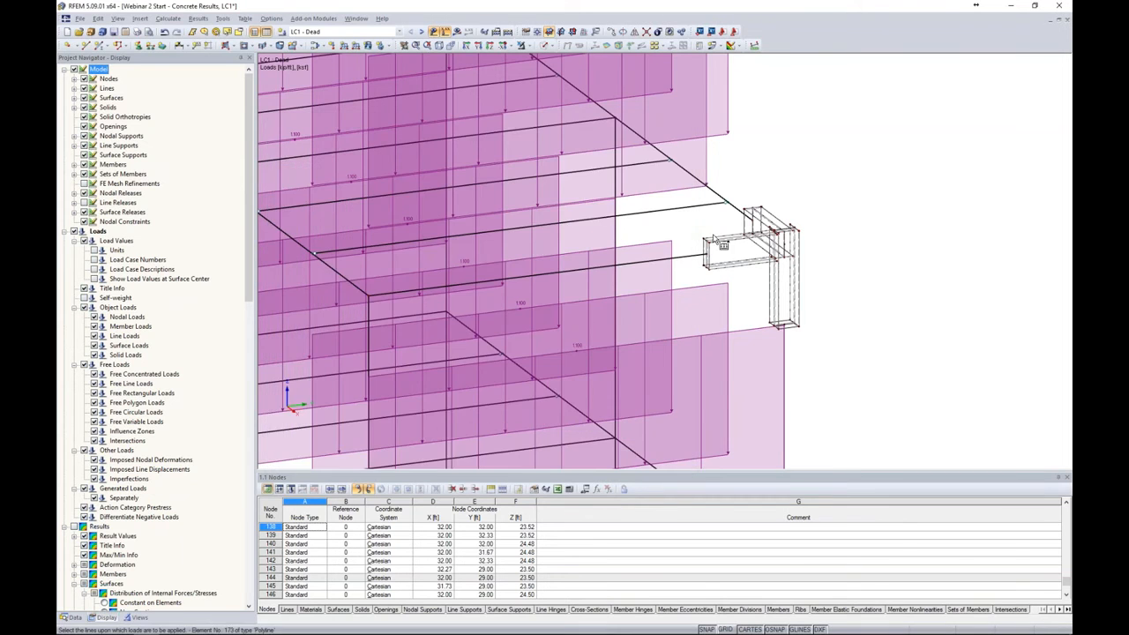
pyautogui.scroll(5, 721, 238)
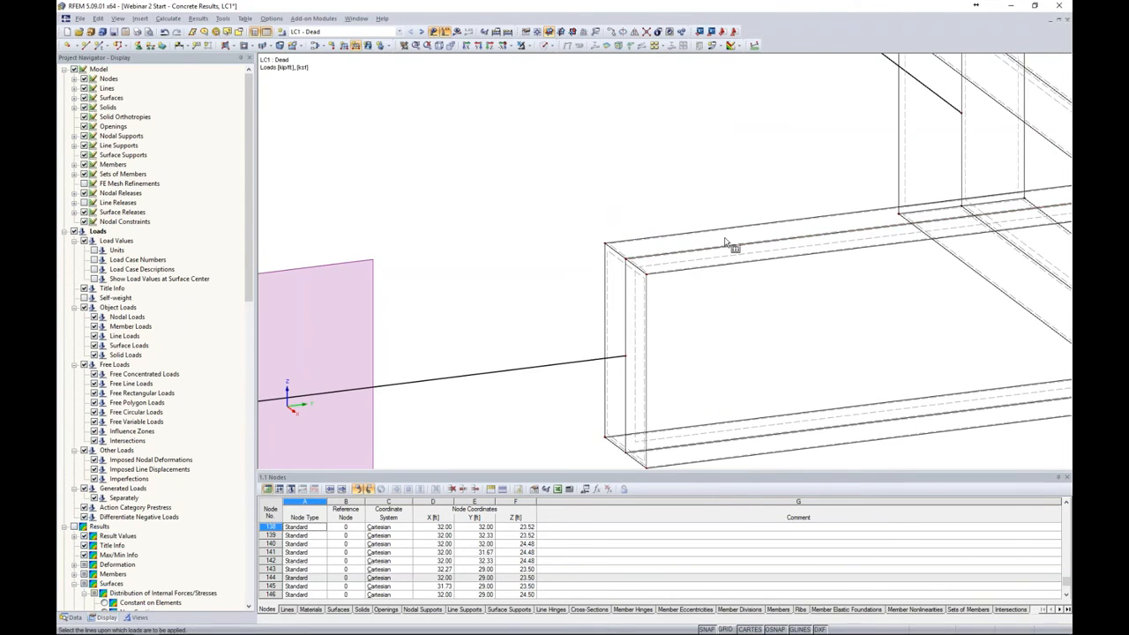
pyautogui.scroll(-5, 728, 242)
pyautogui.scroll(-5, 732, 245)
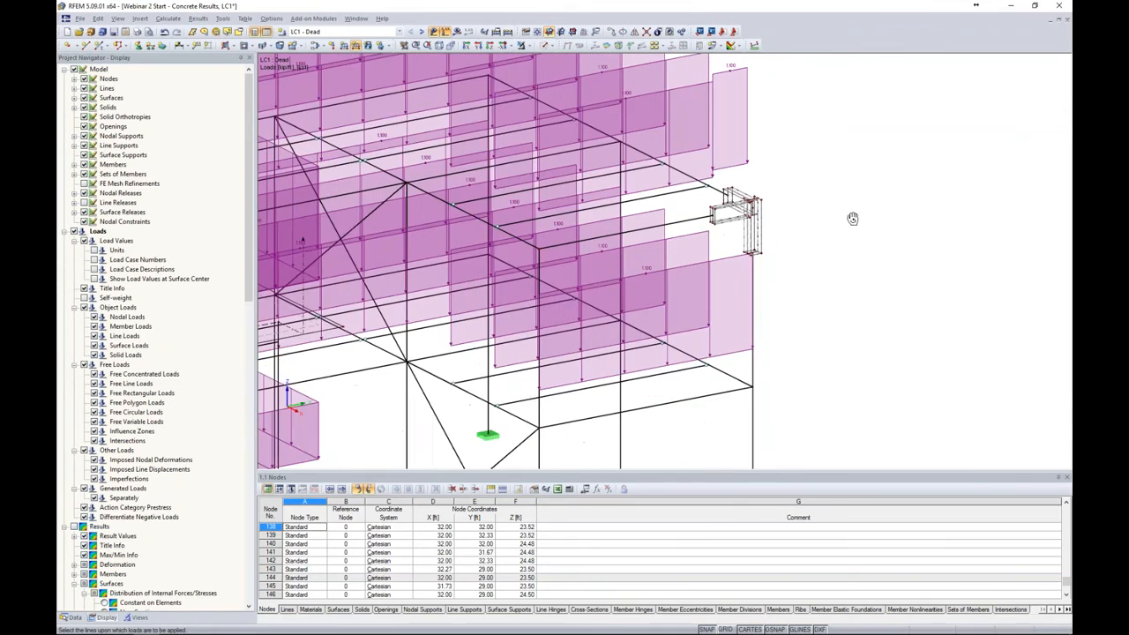
pyautogui.moveTo(755, 229); pyautogui.dragTo(800, 320, button='middle')
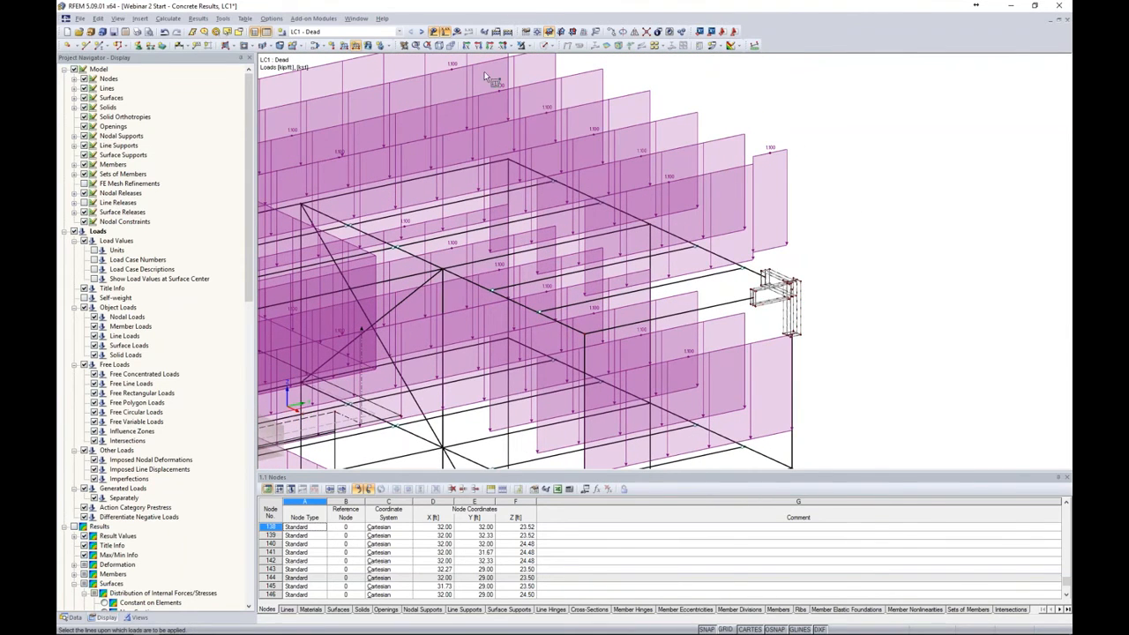
# Switch to load case LC2 - Live and apply a uniform global ZL line load to the Y-direction beam stub's top web line.
pyautogui.click(420, 32)
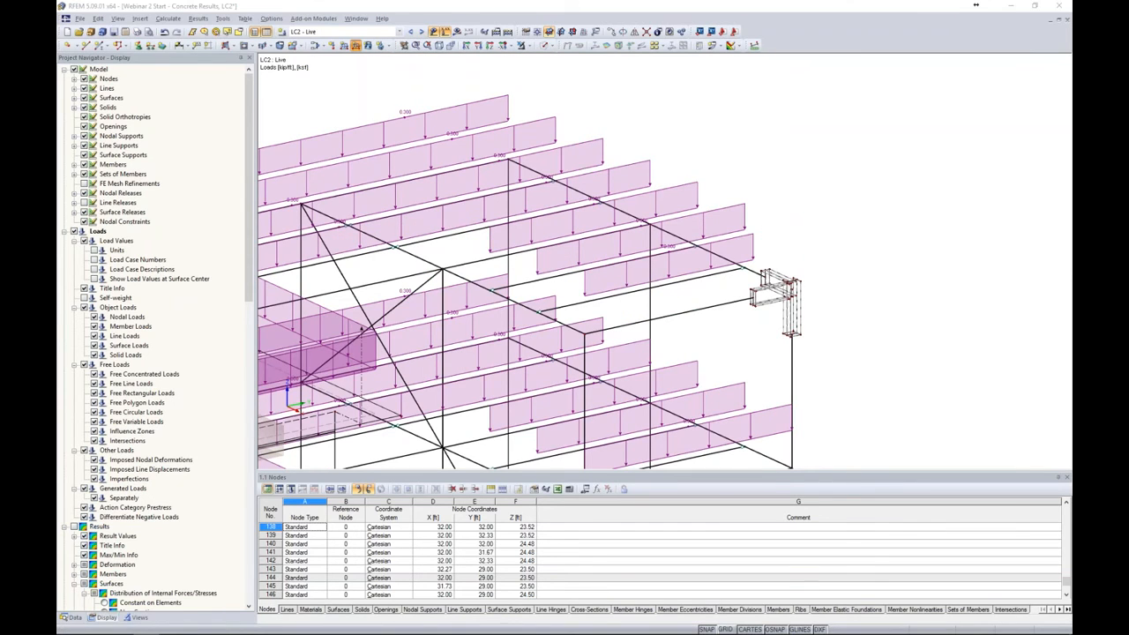
pyautogui.click(356, 45)
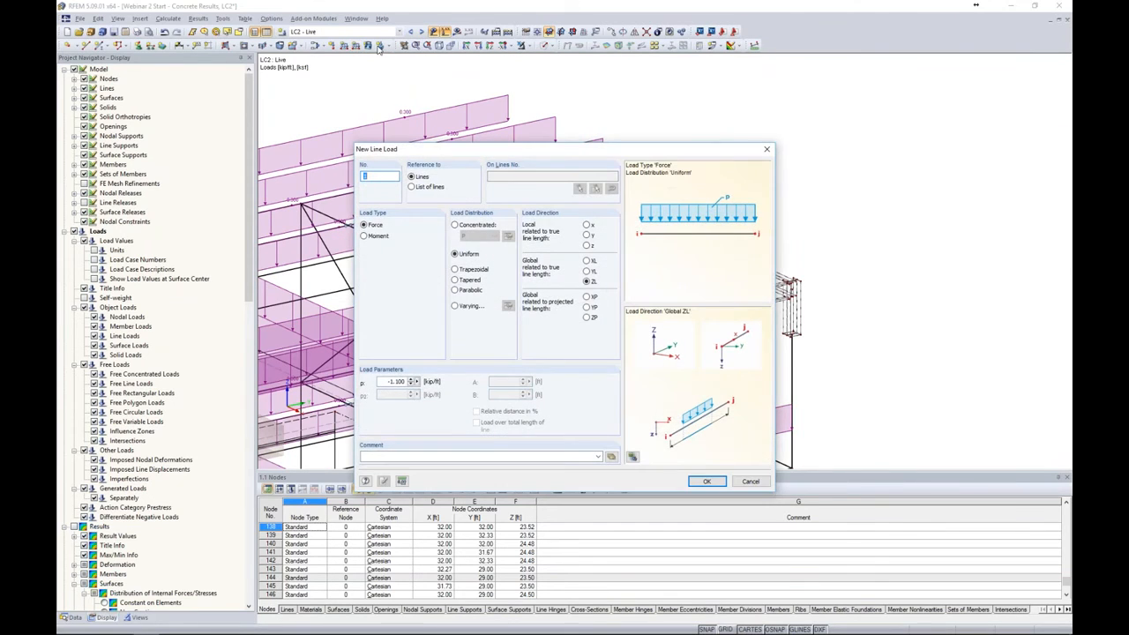
pyautogui.click(385, 381)
pyautogui.write('-0')
pyautogui.click(708, 480)
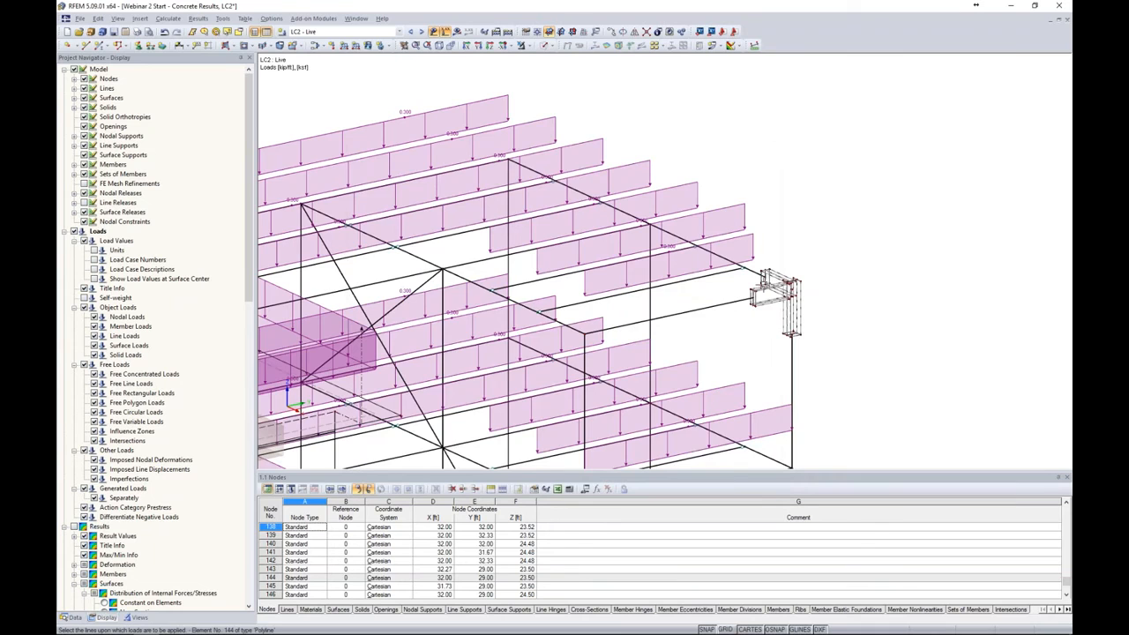
pyautogui.scroll(2, 766, 289)
pyautogui.scroll(3, 765, 290)
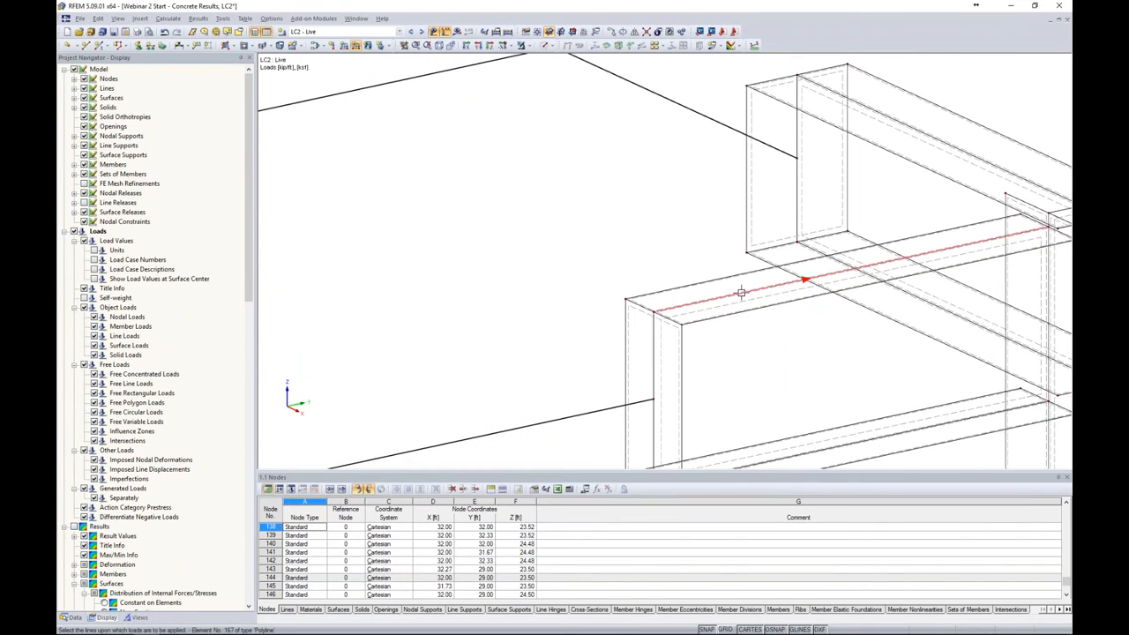
pyautogui.scroll(-5, 732, 298)
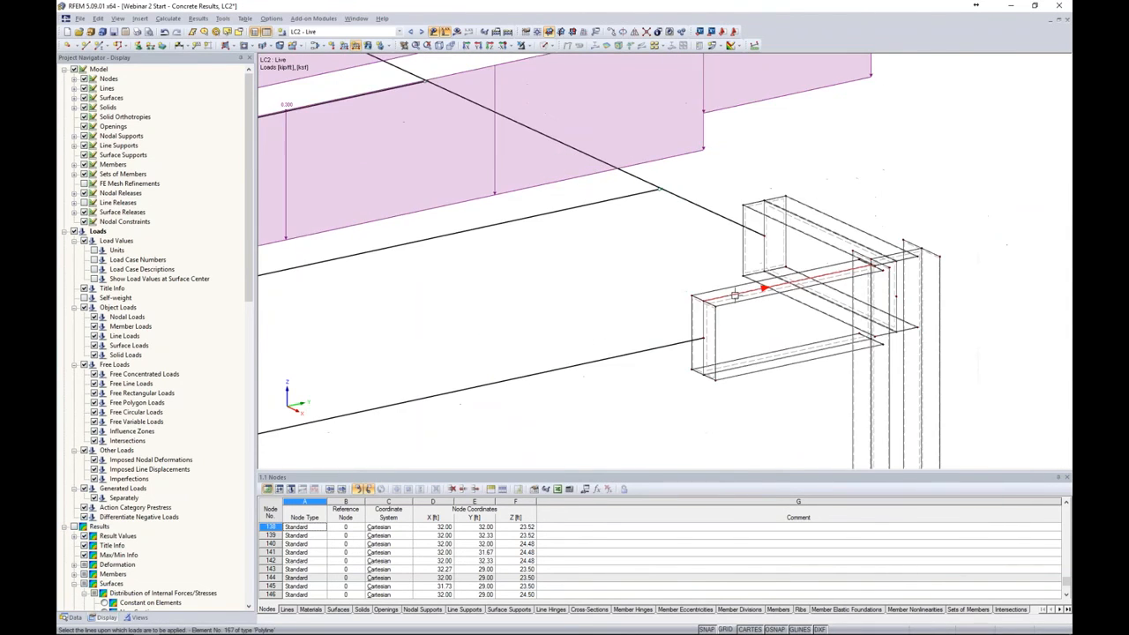
# Switch to load combination CO2 - 1.2D + 1.6L and calculate its results.
pyautogui.scroll(-1, 732, 298)
pyautogui.scroll(-2, 845, 251)
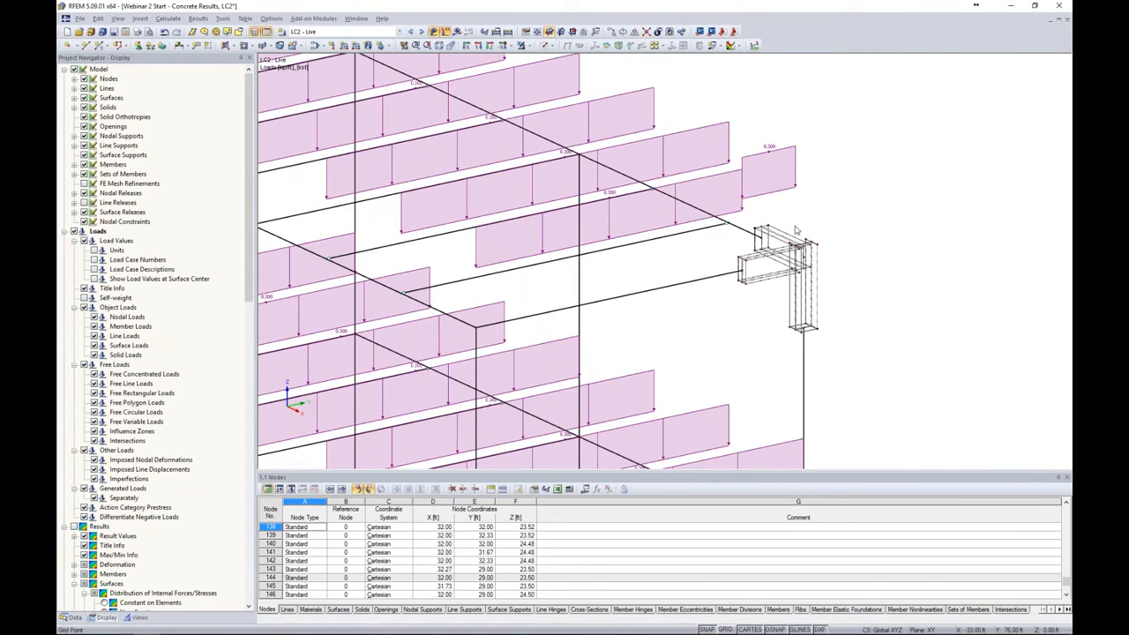
pyautogui.click(305, 31)
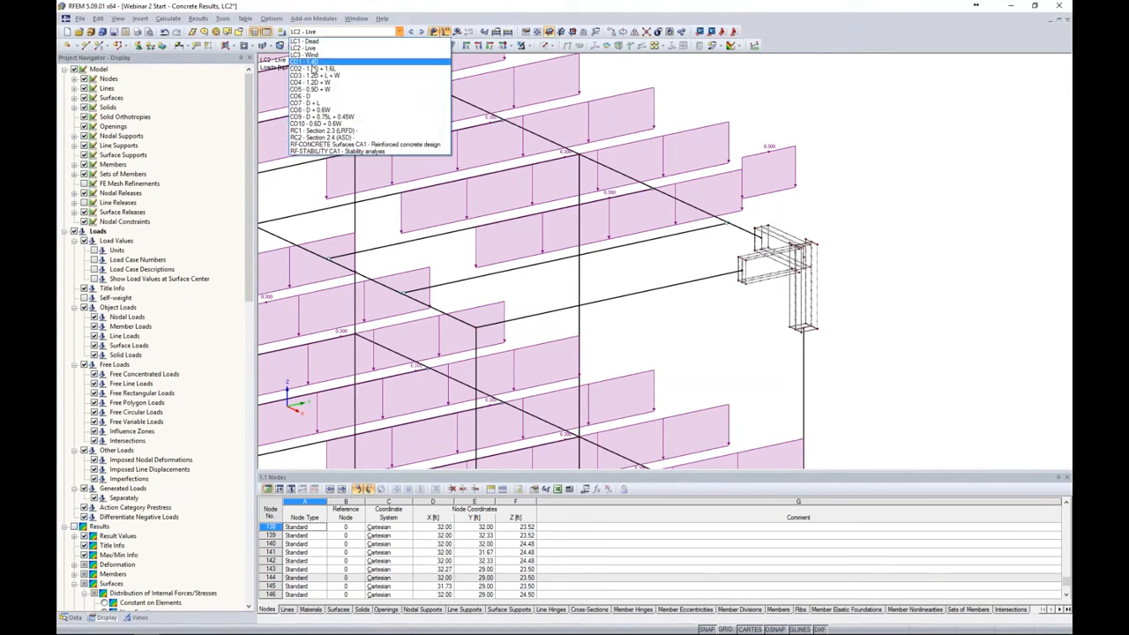
pyautogui.click(312, 69)
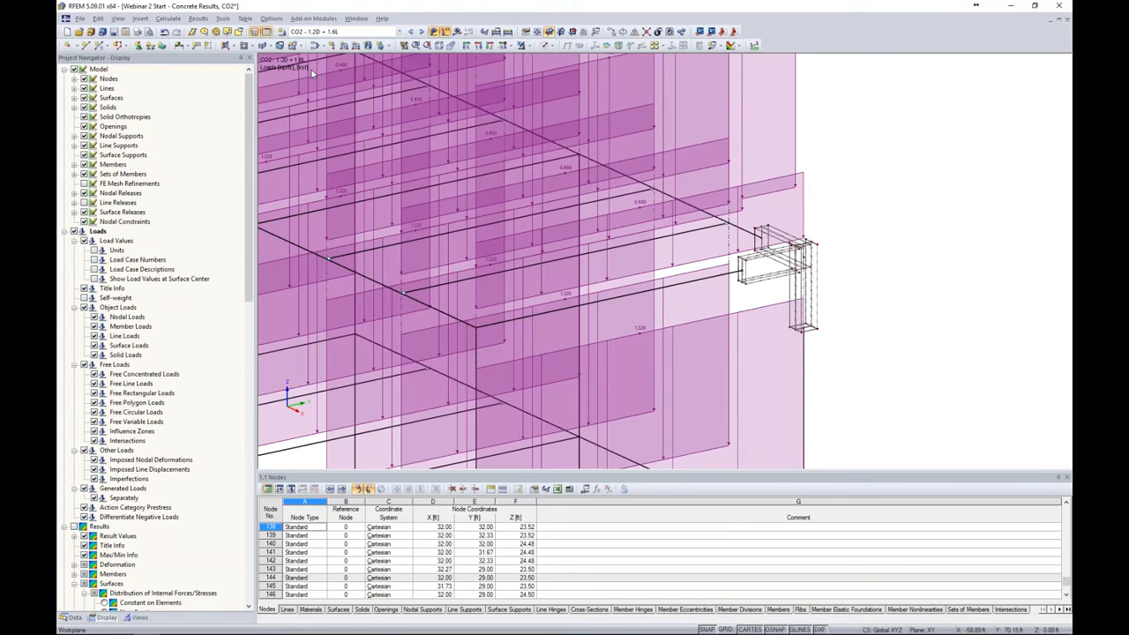
pyautogui.click(456, 31)
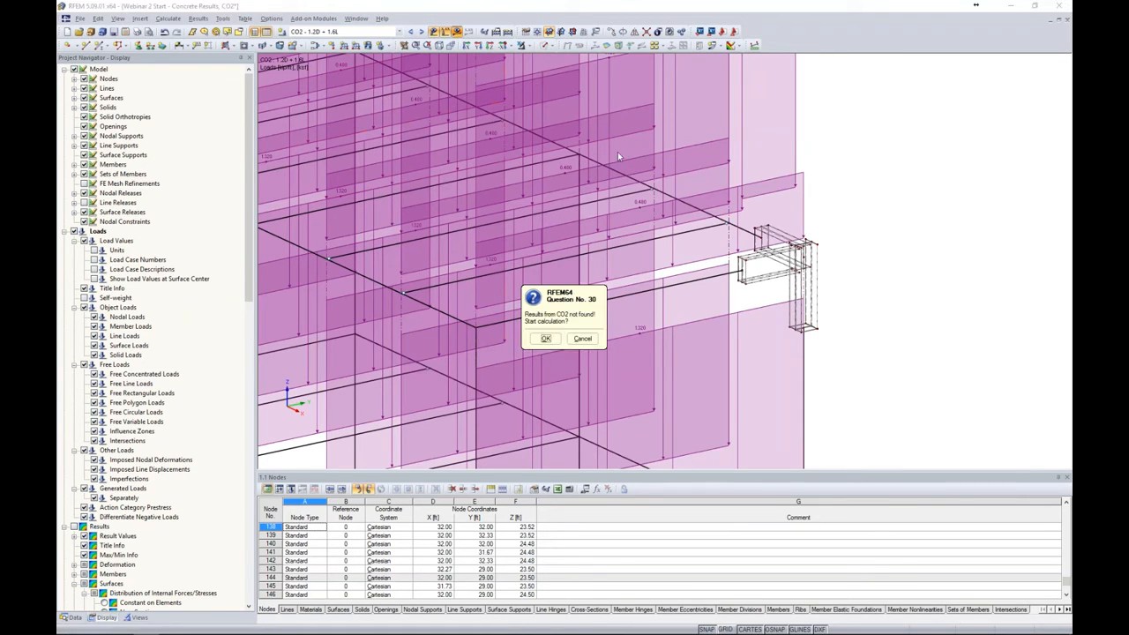
pyautogui.click(546, 341)
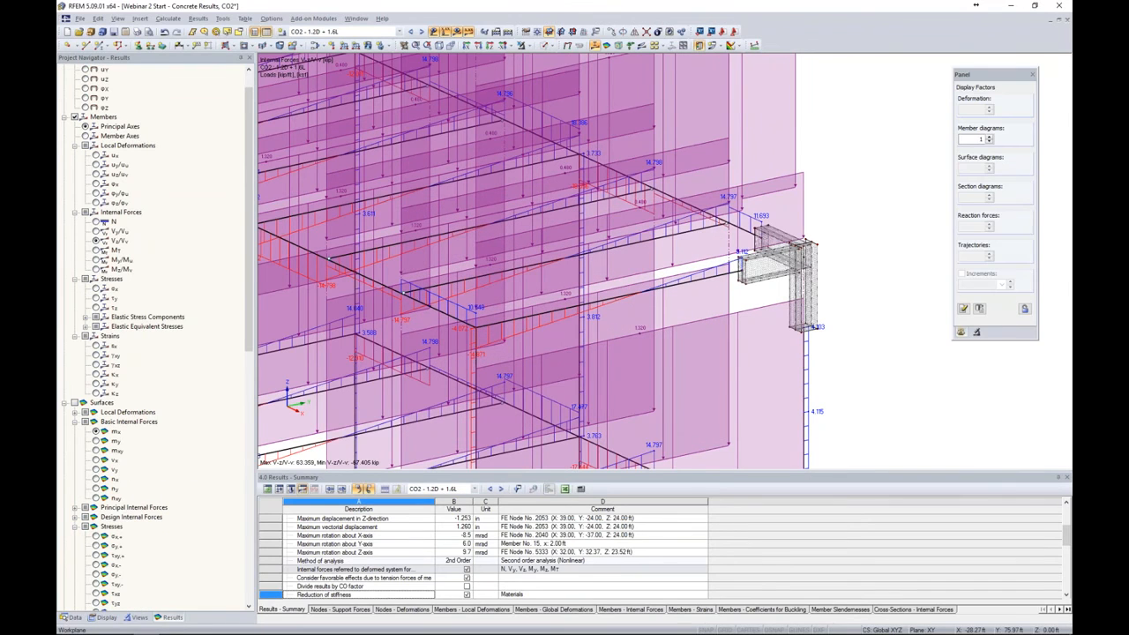
# Hide the loads and isolate the surfaces of the upper corner joint using visibility by selected objects.
pyautogui.click(433, 31)
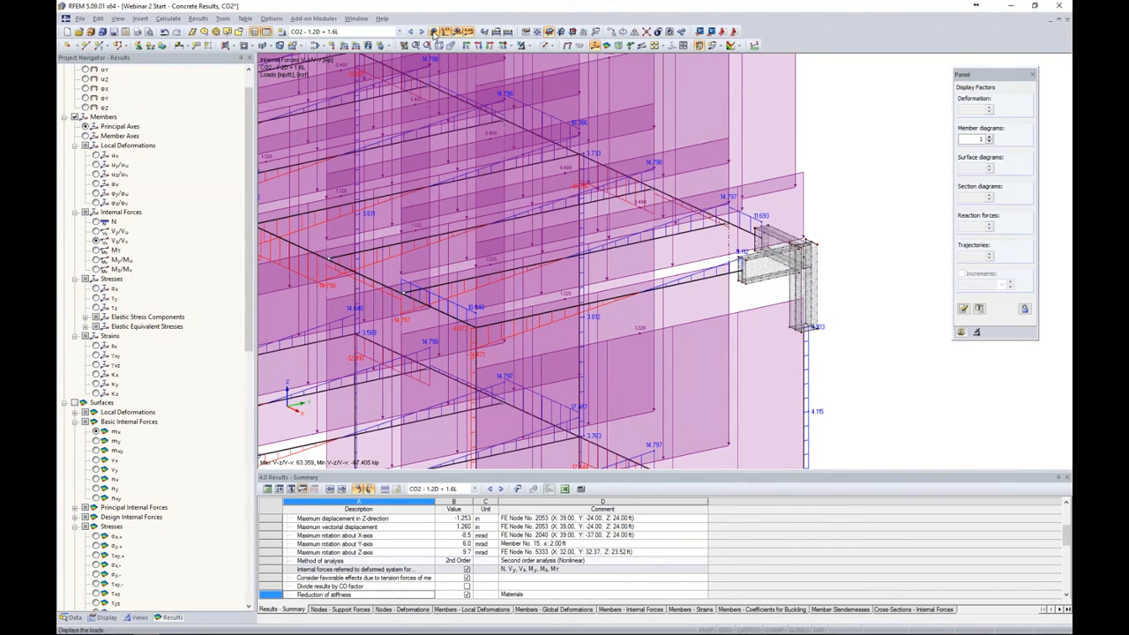
pyautogui.moveTo(738, 174); pyautogui.dragTo(860, 358)
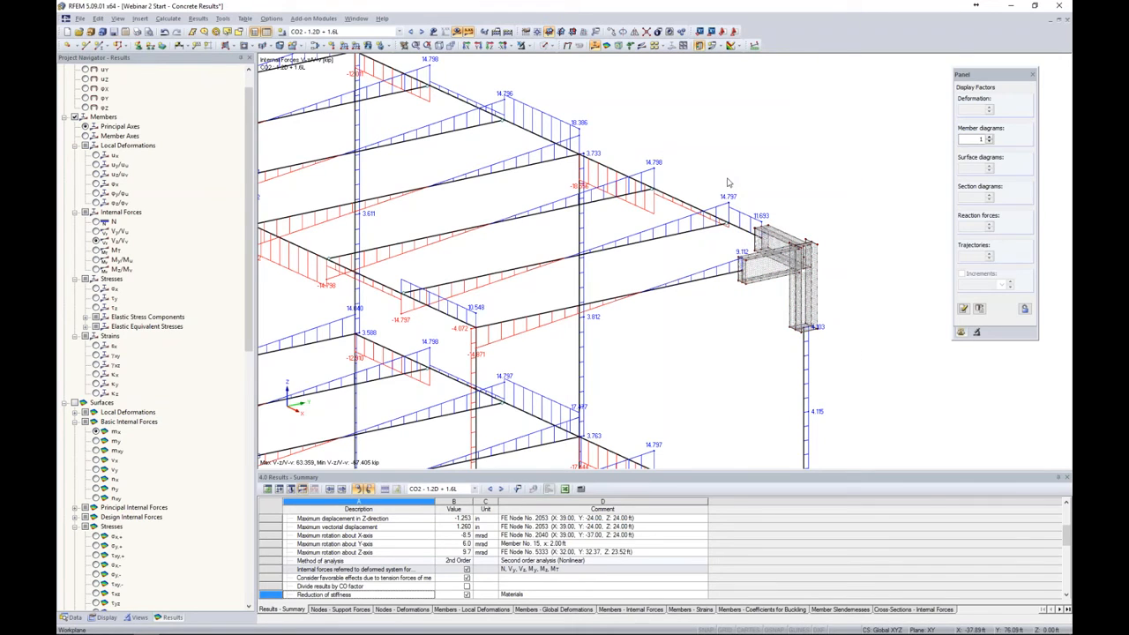
pyautogui.moveTo(721, 174); pyautogui.dragTo(860, 364)
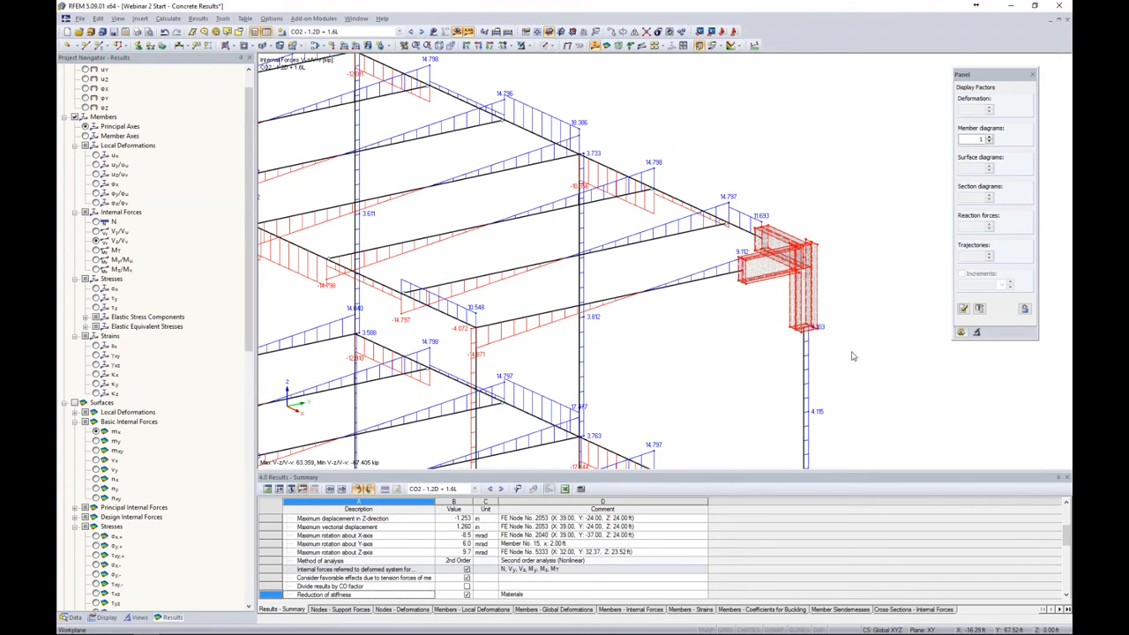
pyautogui.click(531, 51)
pyautogui.click(536, 60)
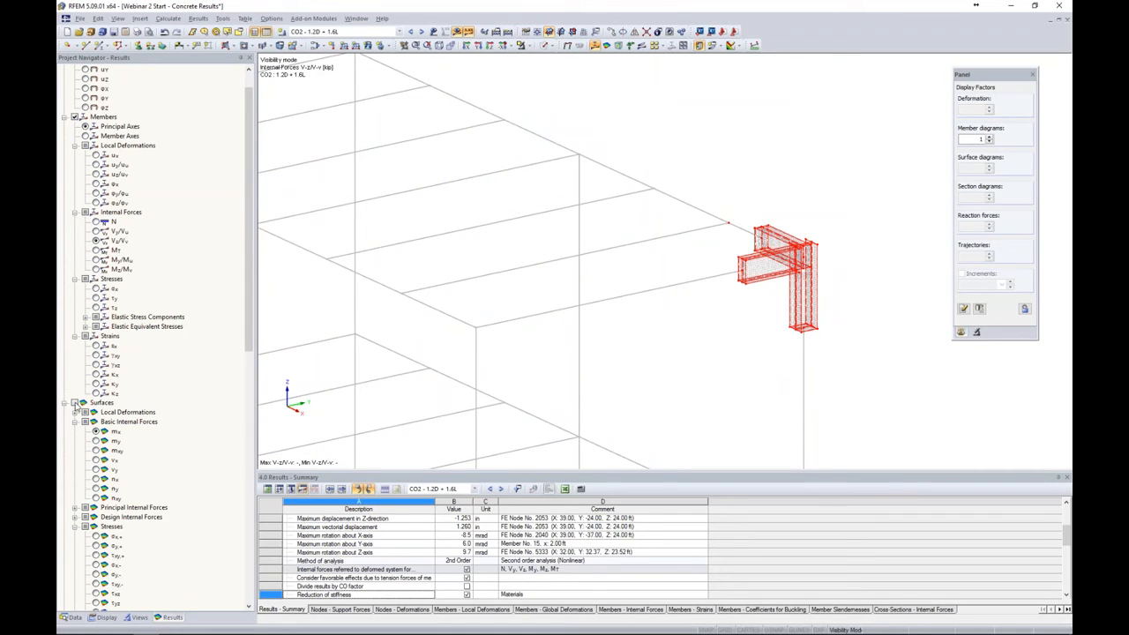
# Turn off the member results and display the maximum von Mises equivalent stresses on the joint's surfaces.
pyautogui.click(75, 118)
pyautogui.click(75, 402)
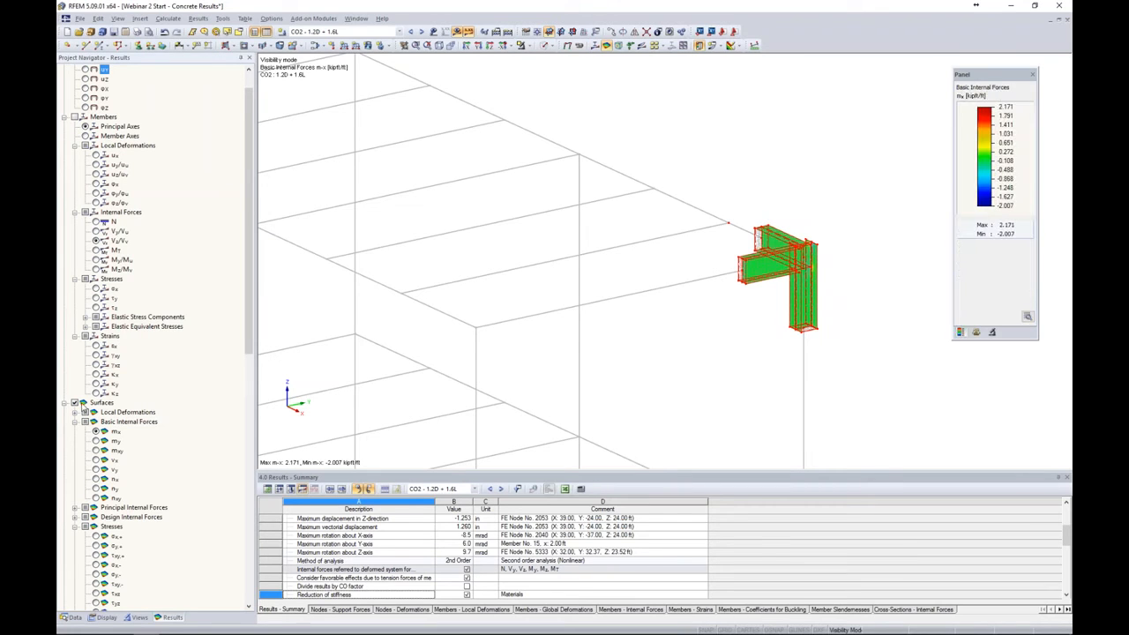
pyautogui.scroll(-13, 106, 406)
pyautogui.click(107, 403)
# Set the distribution of internal forces and stresses on surfaces to Constant on Elements.
pyautogui.keyDown('ctrl'); pyautogui.moveTo(508, 345); pyautogui.dragTo(460, 182, button='middle'); pyautogui.keyUp('ctrl')
pyautogui.scroll(10, 625, 227)
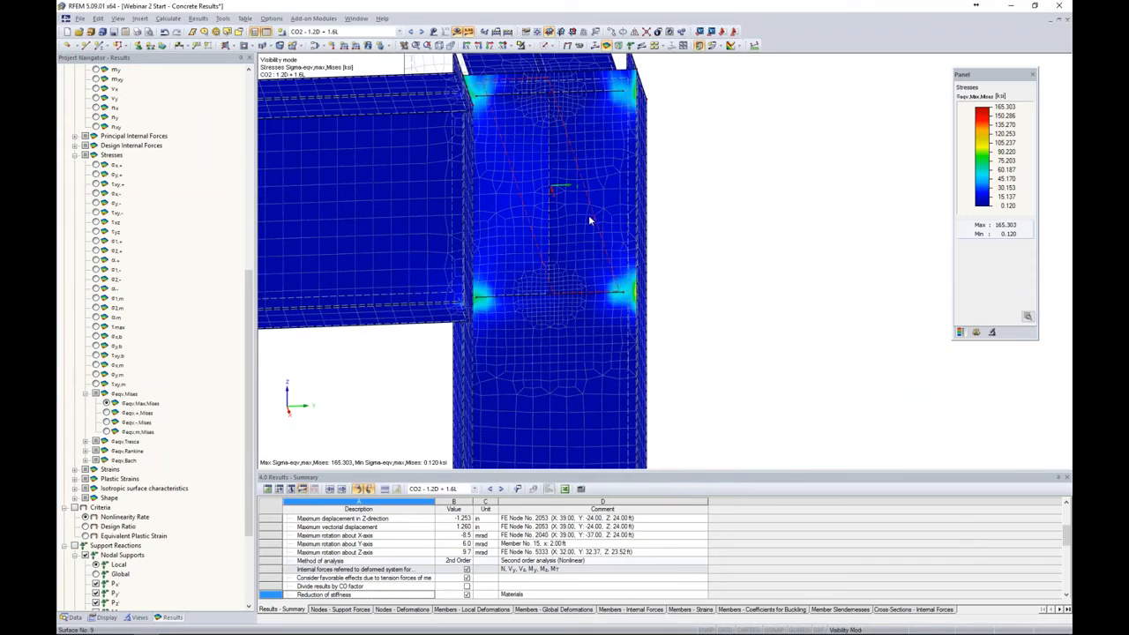
pyautogui.scroll(-5, 618, 203)
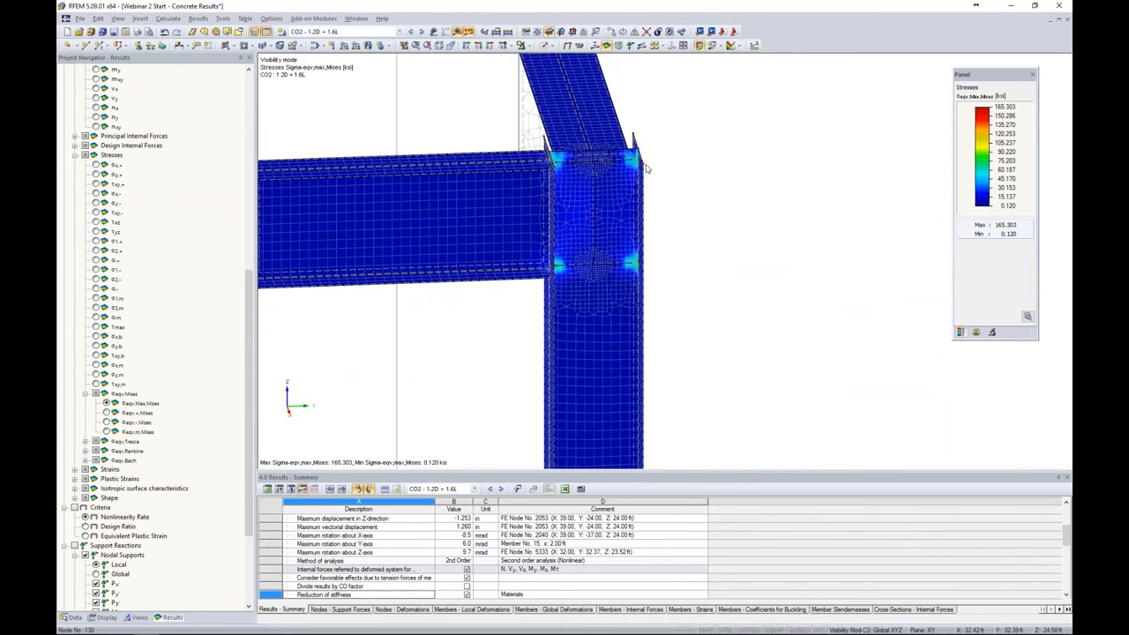
pyautogui.keyDown('ctrl'); pyautogui.moveTo(676, 250); pyautogui.dragTo(564, 258, button='middle'); pyautogui.keyUp('ctrl')
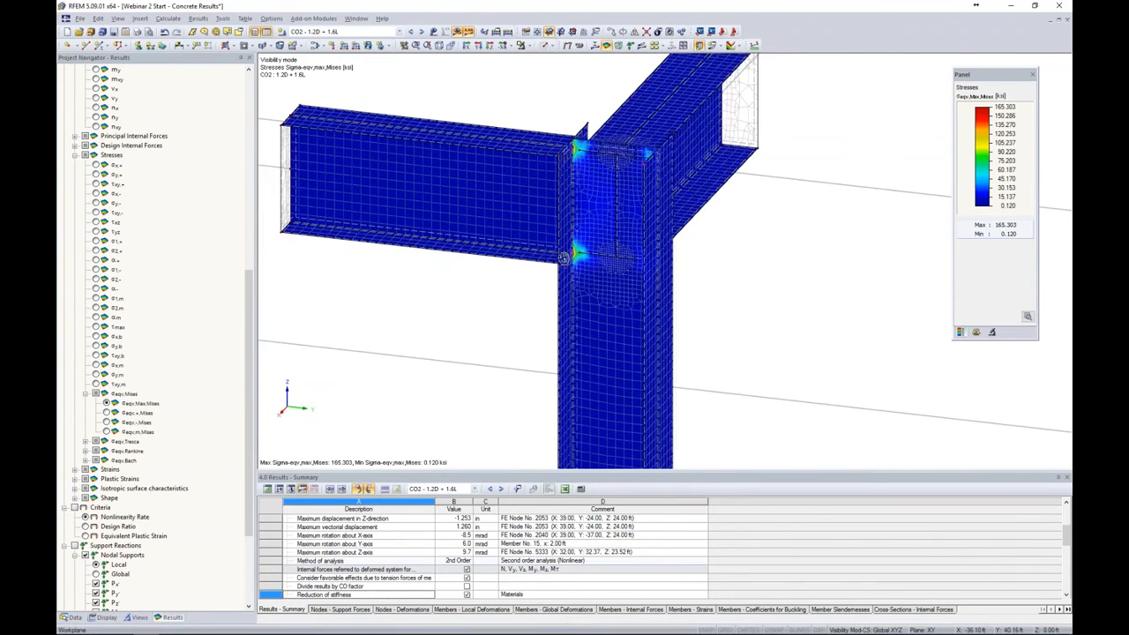
pyautogui.scroll(5, 564, 259)
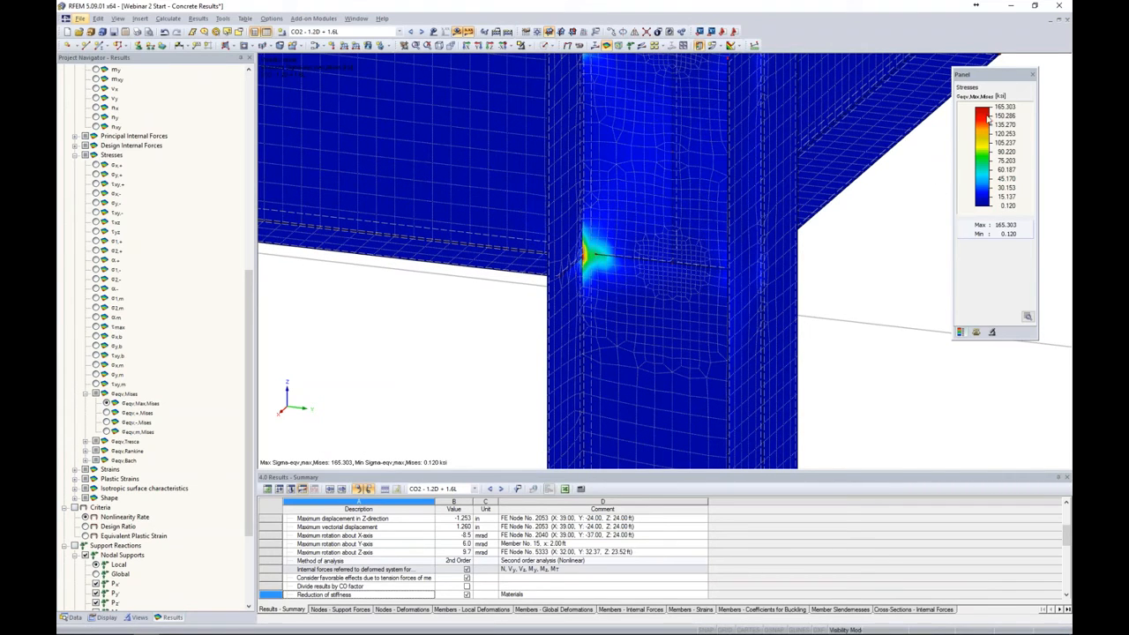
pyautogui.moveTo(842, 249); pyautogui.dragTo(842, 317, button='middle')
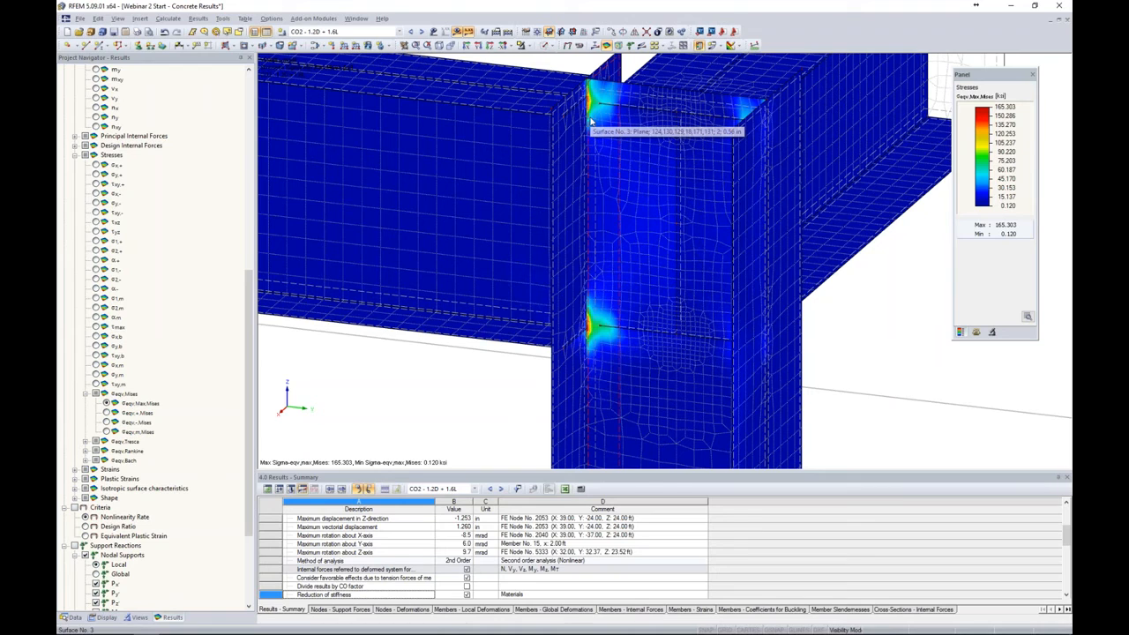
pyautogui.click(103, 617)
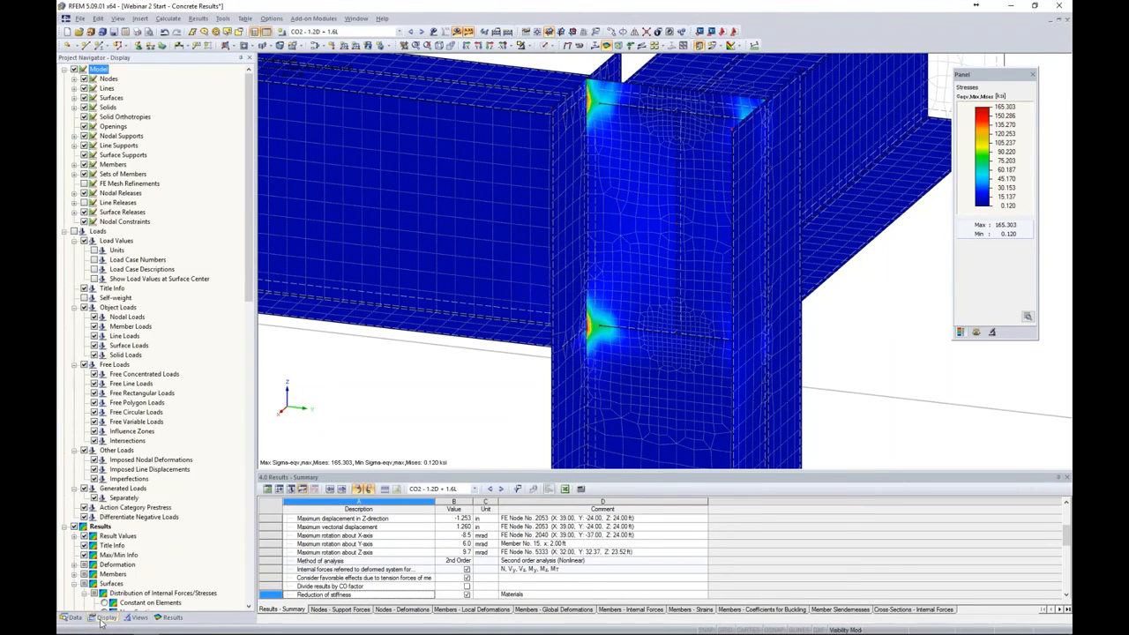
pyautogui.scroll(-5, 168, 530)
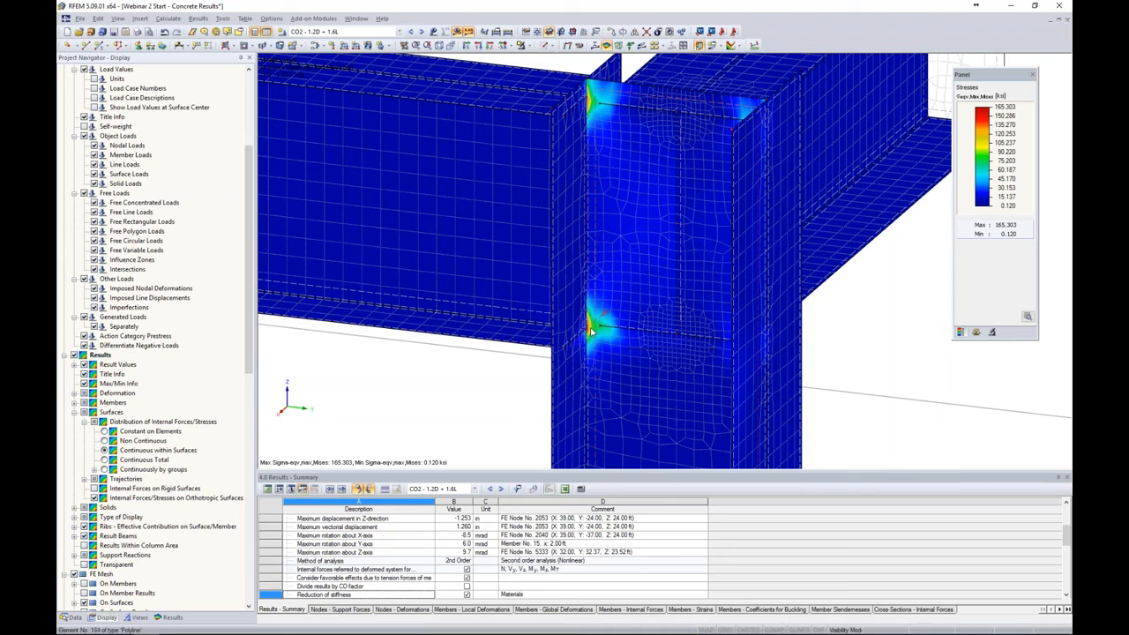
pyautogui.scroll(-2, 203, 449)
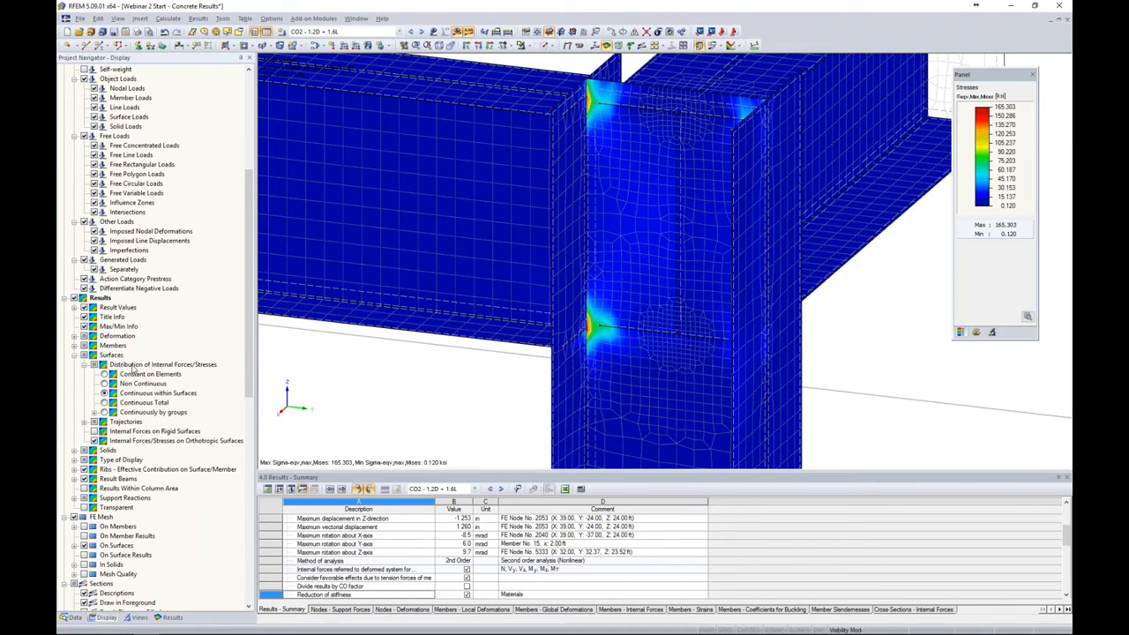
pyautogui.click(105, 375)
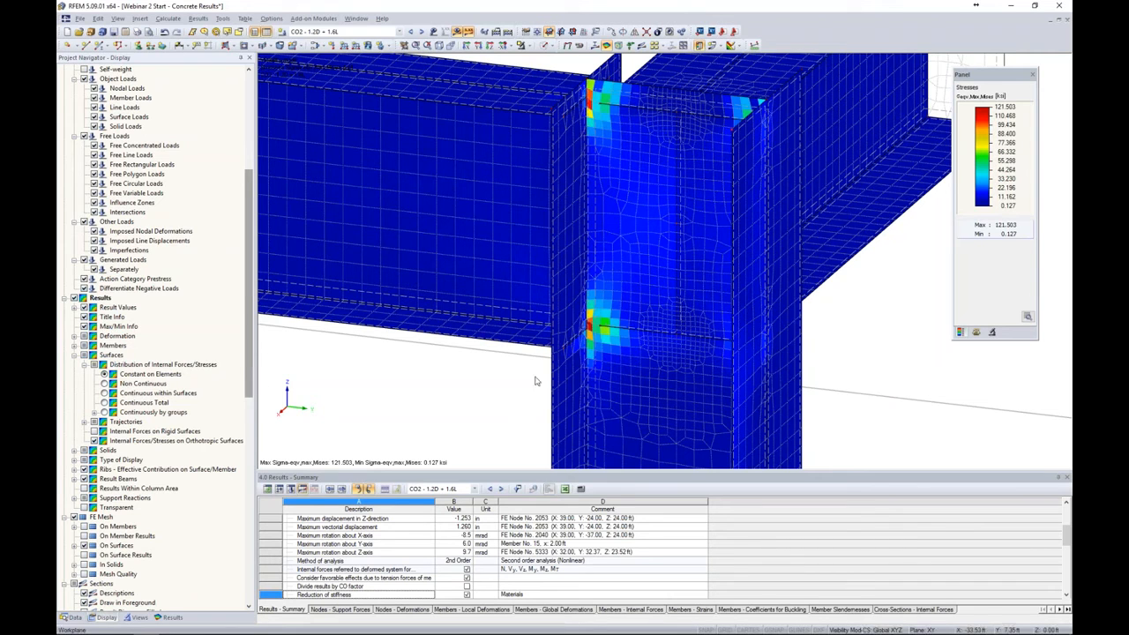
# Examine the element-wise von Mises stresses where the beam flanges meet the column, then across the whole corner joint.
pyautogui.scroll(3, 593, 329)
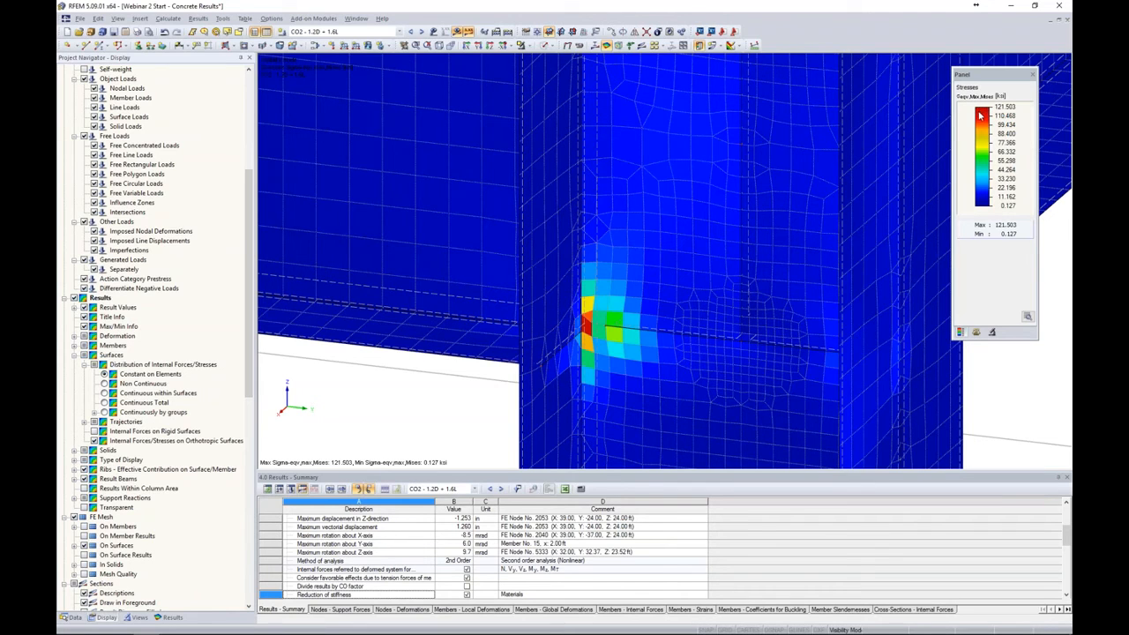
pyautogui.scroll(-5, 835, 199)
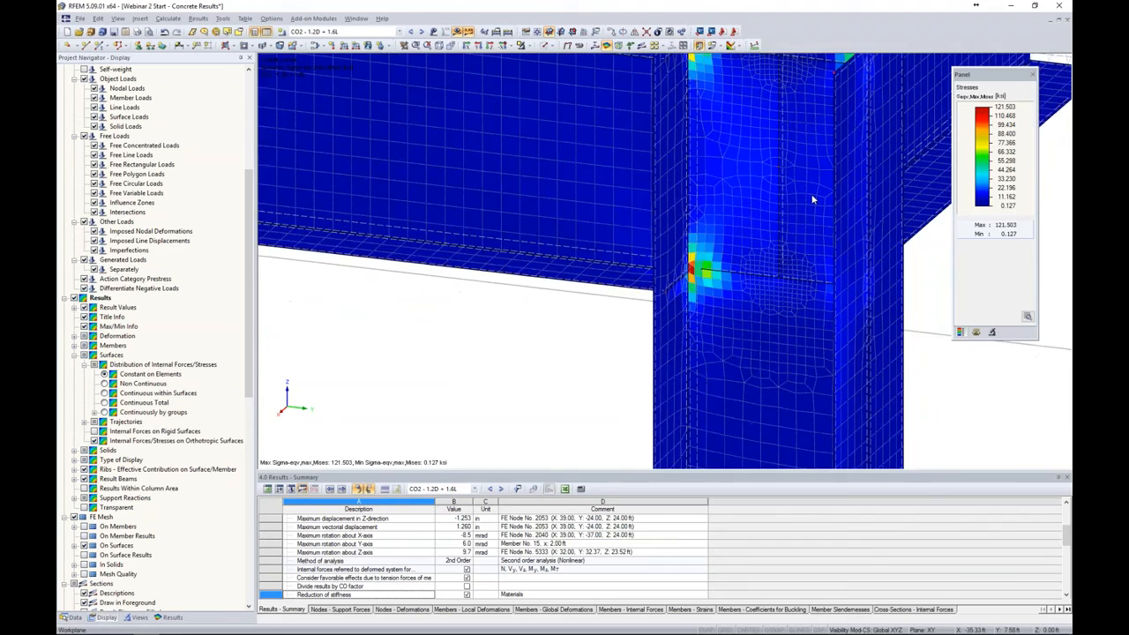
pyautogui.scroll(-2, 816, 202)
pyautogui.moveTo(877, 231); pyautogui.dragTo(788, 255, button='middle')
pyautogui.scroll(-1, 746, 240)
pyautogui.scroll(-5, 748, 221)
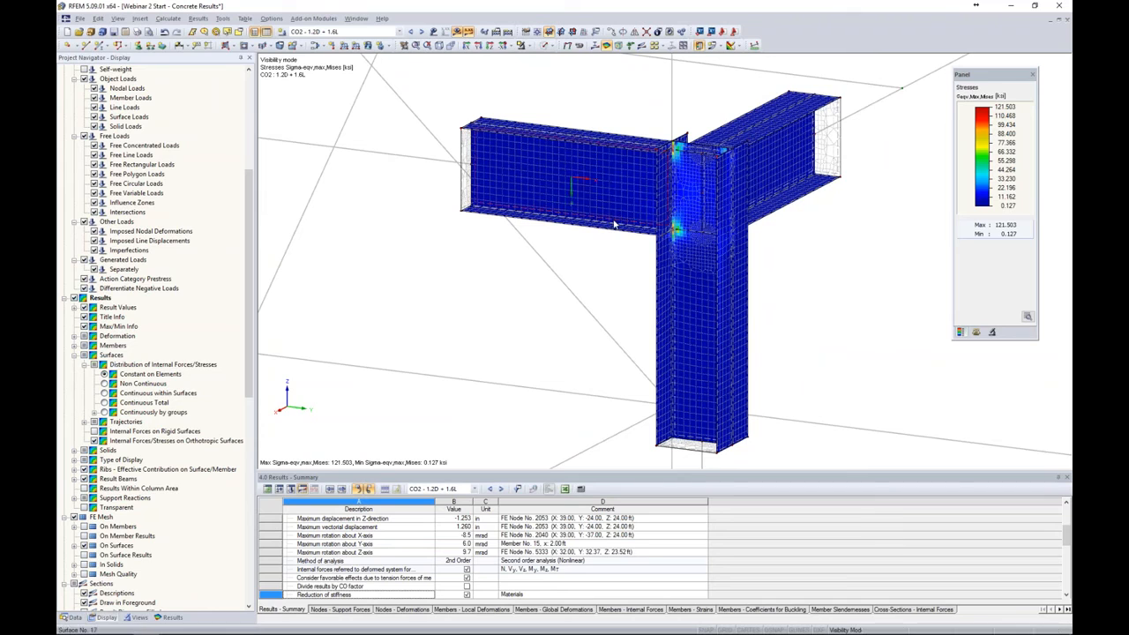
pyautogui.keyDown('ctrl'); pyautogui.moveTo(789, 246); pyautogui.dragTo(774, 233, button='middle'); pyautogui.keyUp('ctrl')
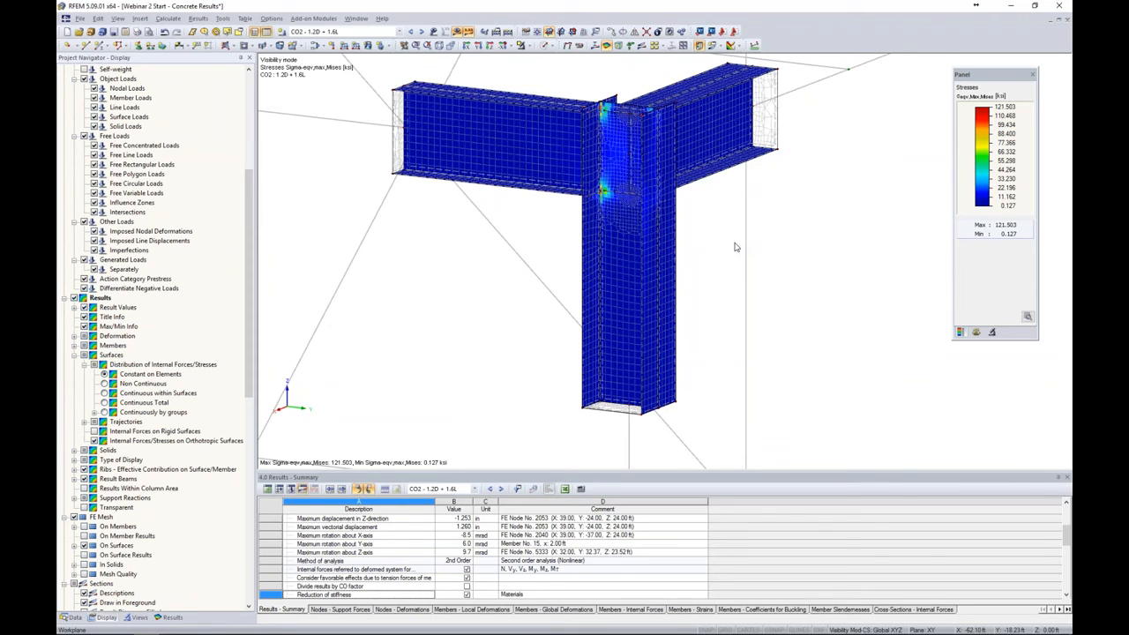
# Select all of the corner joint's surfaces and open their shared properties for editing.
pyautogui.moveTo(715, 315); pyautogui.dragTo(500, 71)
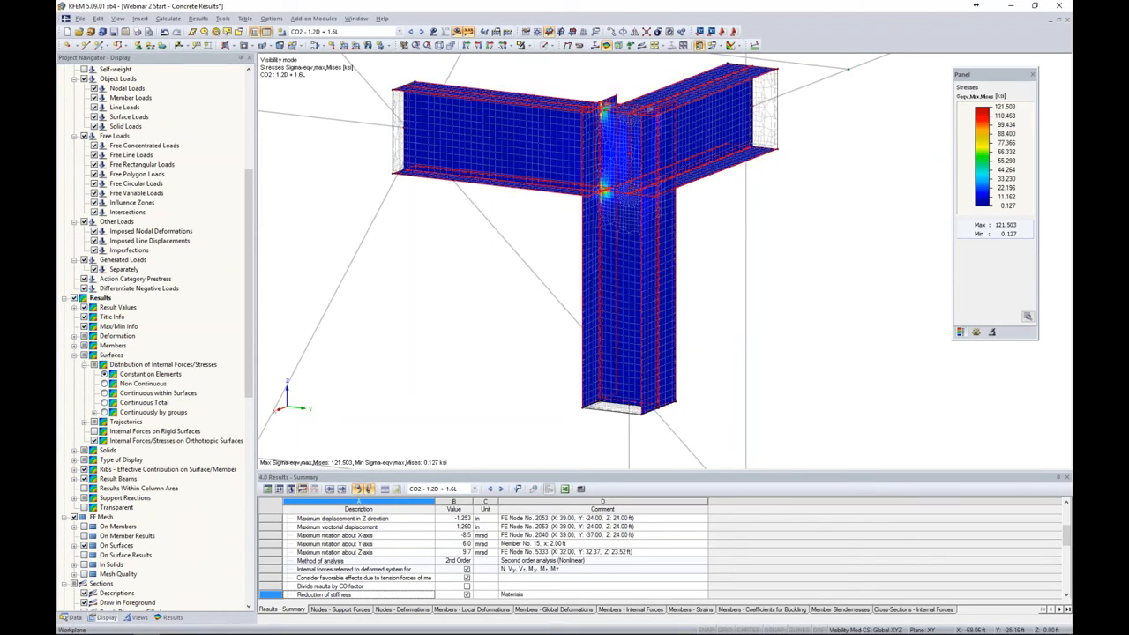
pyautogui.rightClick(547, 116)
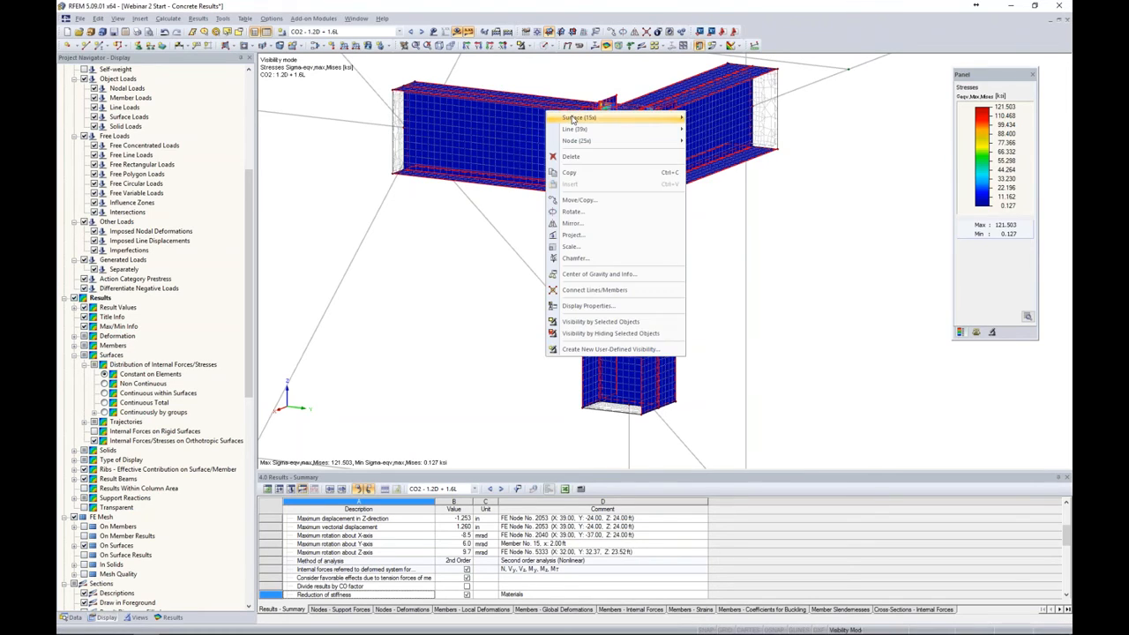
pyautogui.moveTo(575, 118)
pyautogui.click(711, 123)
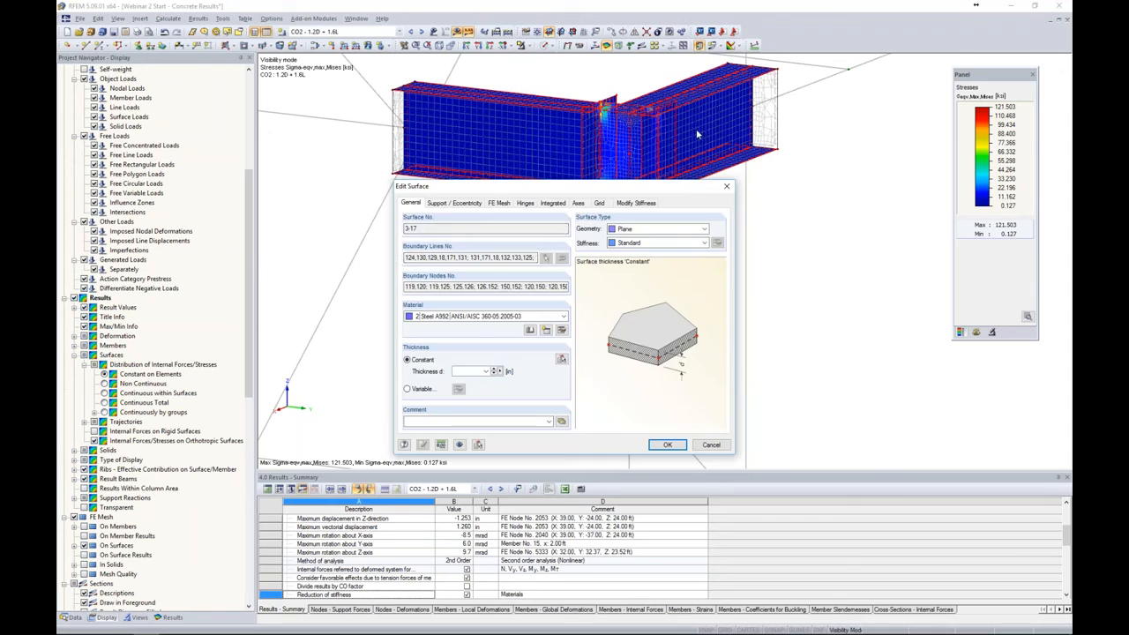
pyautogui.click(501, 316)
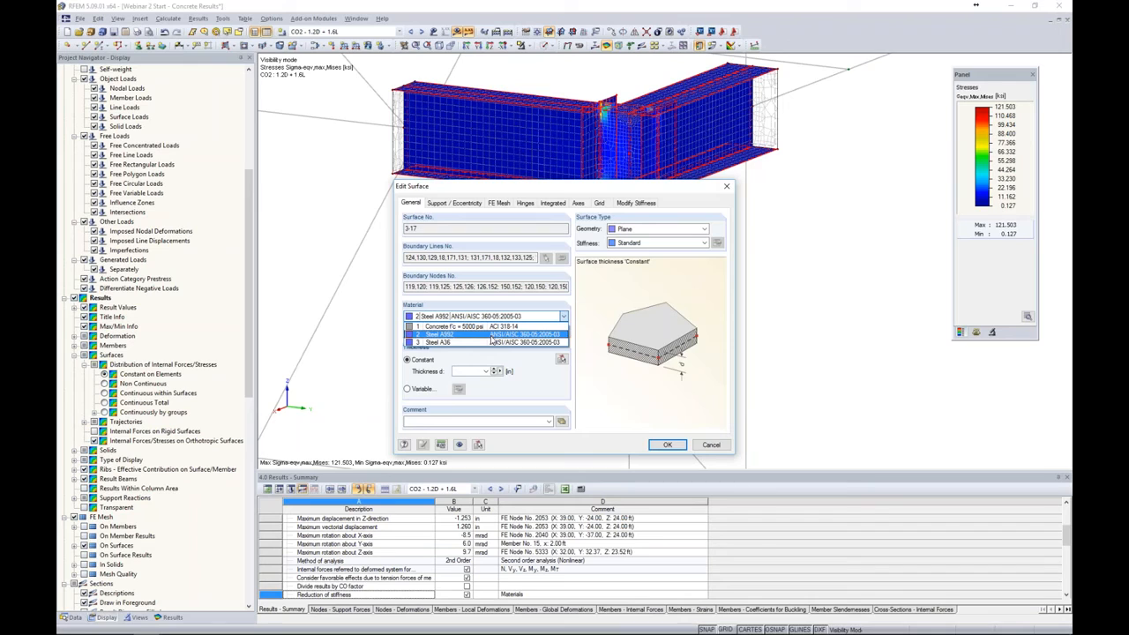
pyautogui.click(526, 362)
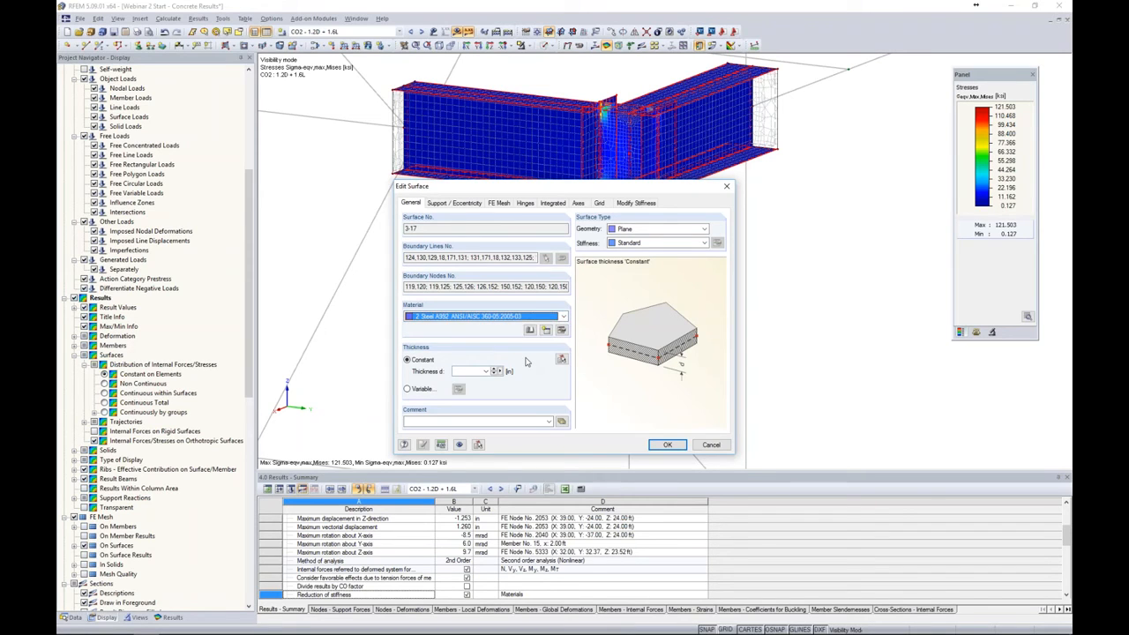
# Create a new material for the joint surfaces by importing Steel A992 from the USA favorites group of the material library.
pyautogui.click(547, 332)
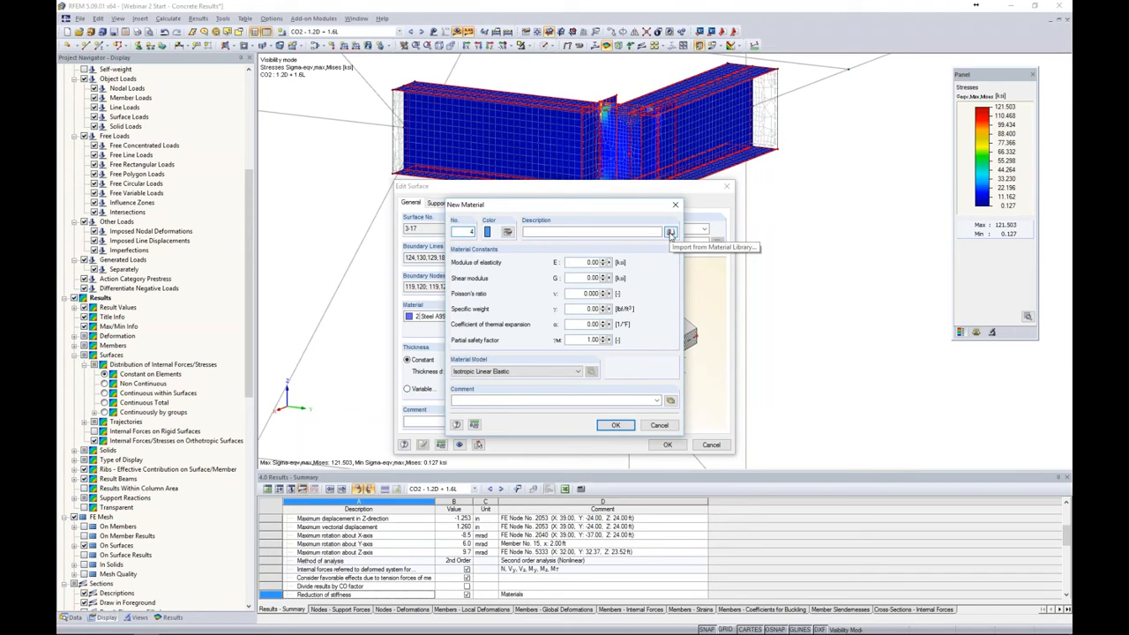
pyautogui.click(671, 232)
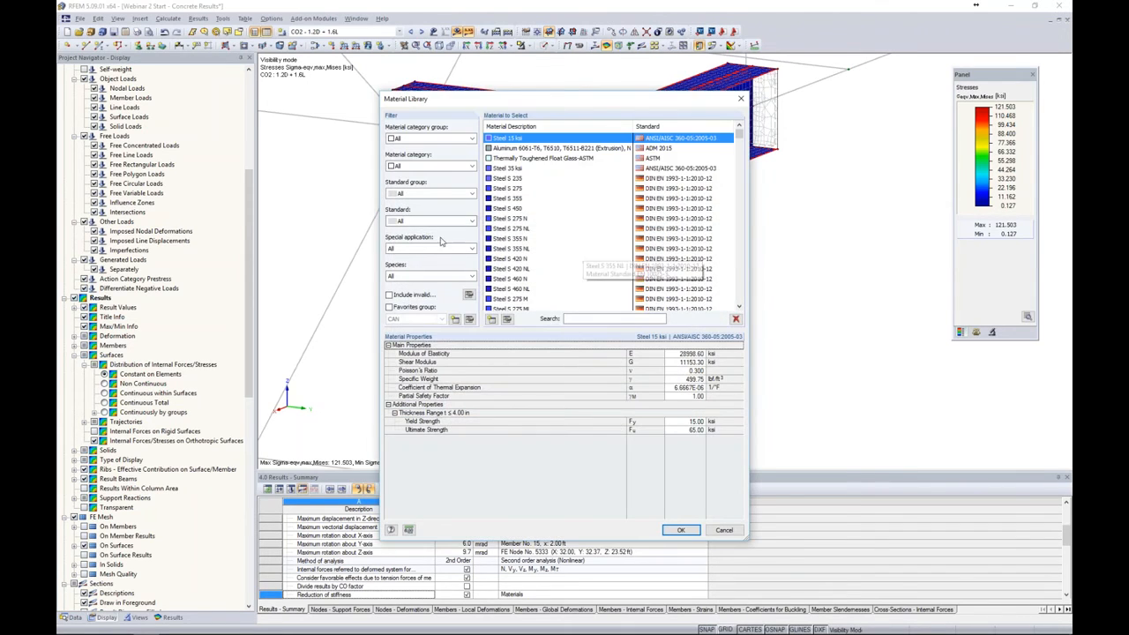
pyautogui.click(389, 307)
pyautogui.click(406, 319)
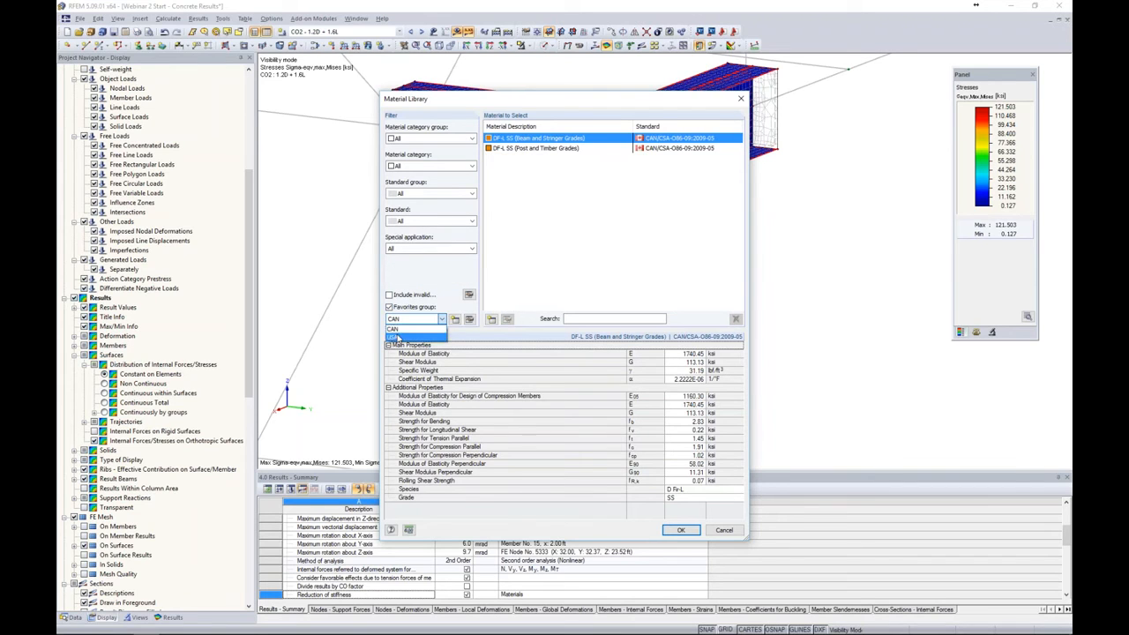
pyautogui.click(397, 338)
pyautogui.click(506, 159)
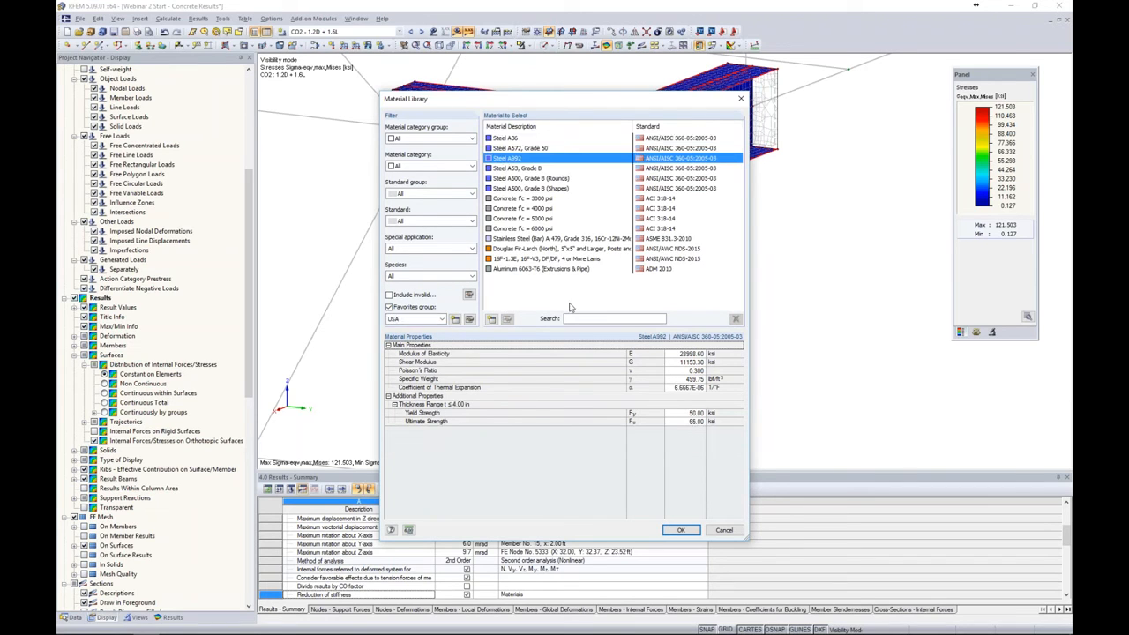
pyautogui.click(680, 529)
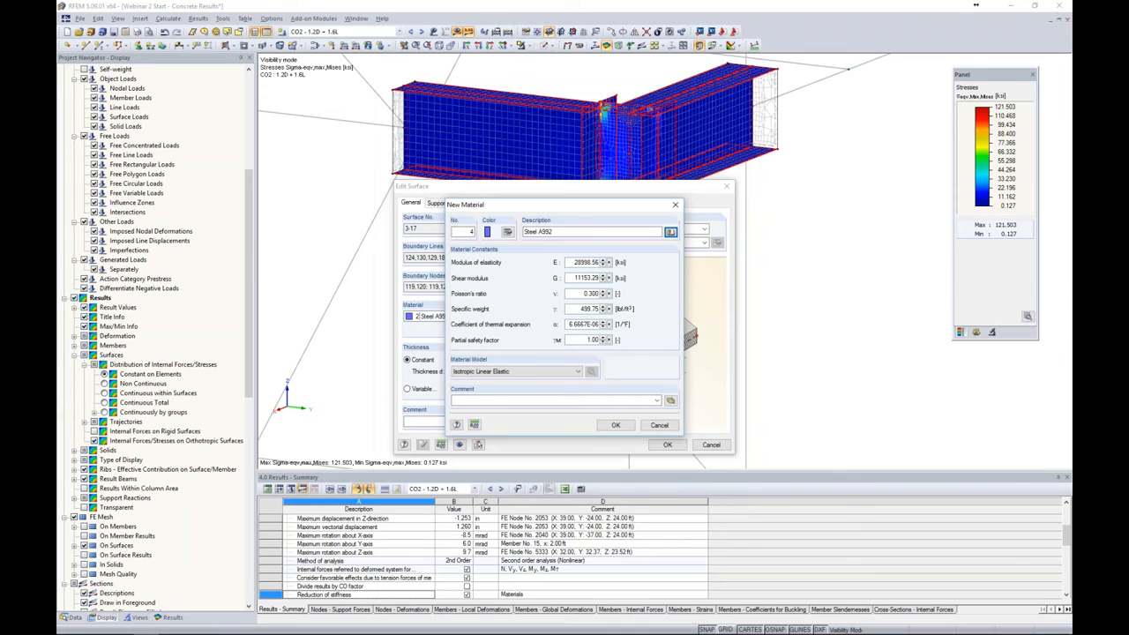
# Set the new Steel A992 material's model to Isotropic Plastic 2D/3D with a yield strength of 50 ksi, and accept the material.
pyautogui.click(533, 371)
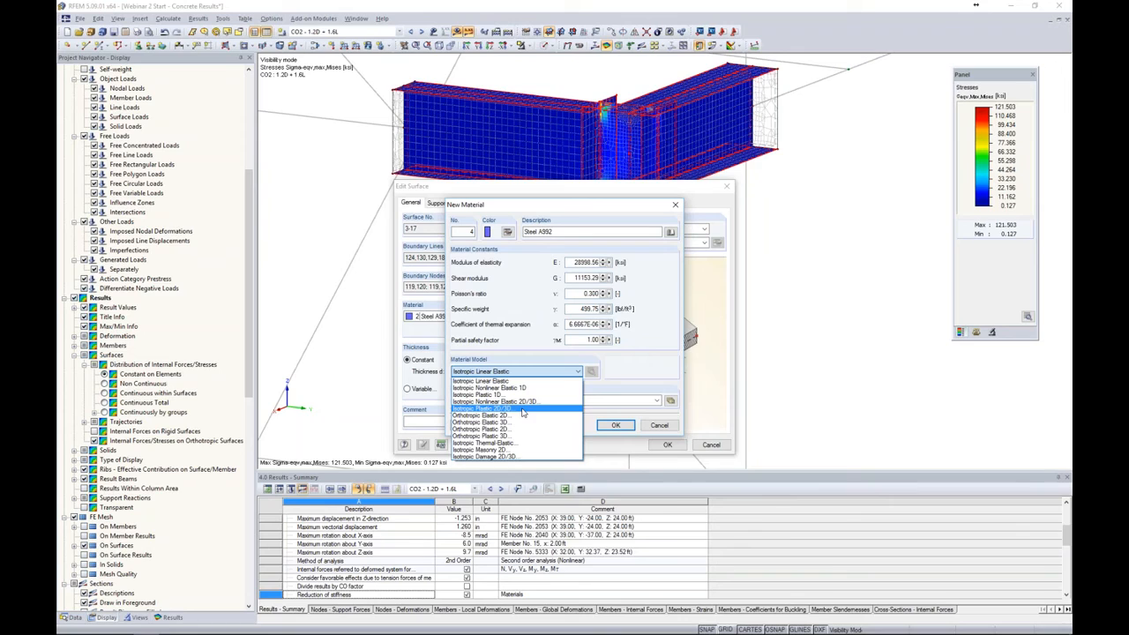
pyautogui.click(522, 410)
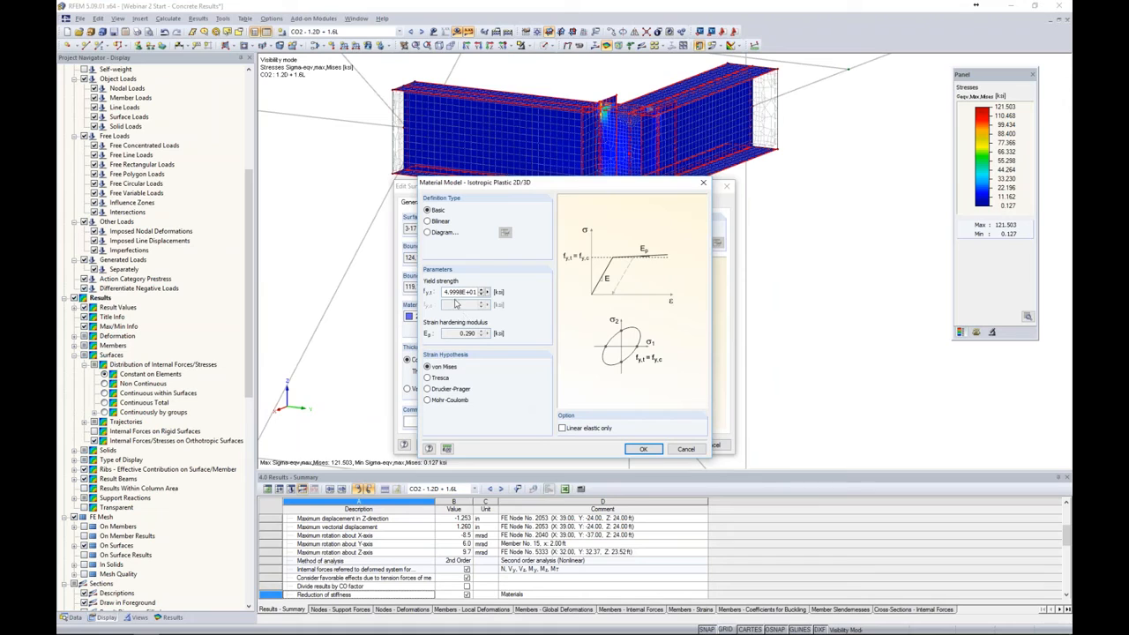
pyautogui.moveTo(445, 292); pyautogui.dragTo(557, 295)
pyautogui.write('50')
pyautogui.click(635, 450)
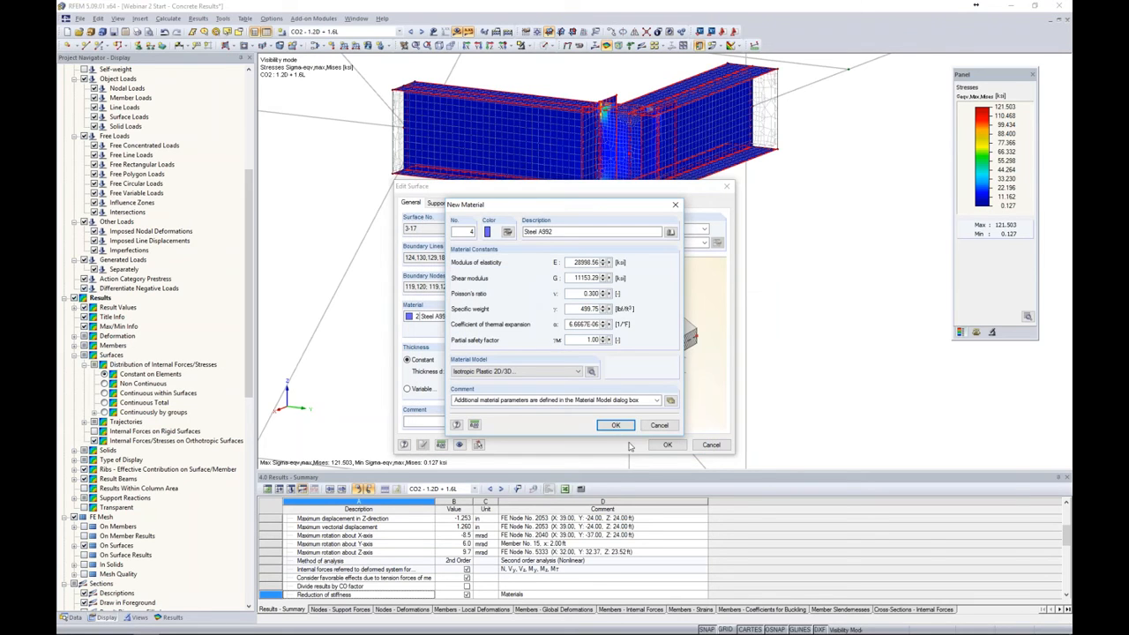
pyautogui.click(615, 427)
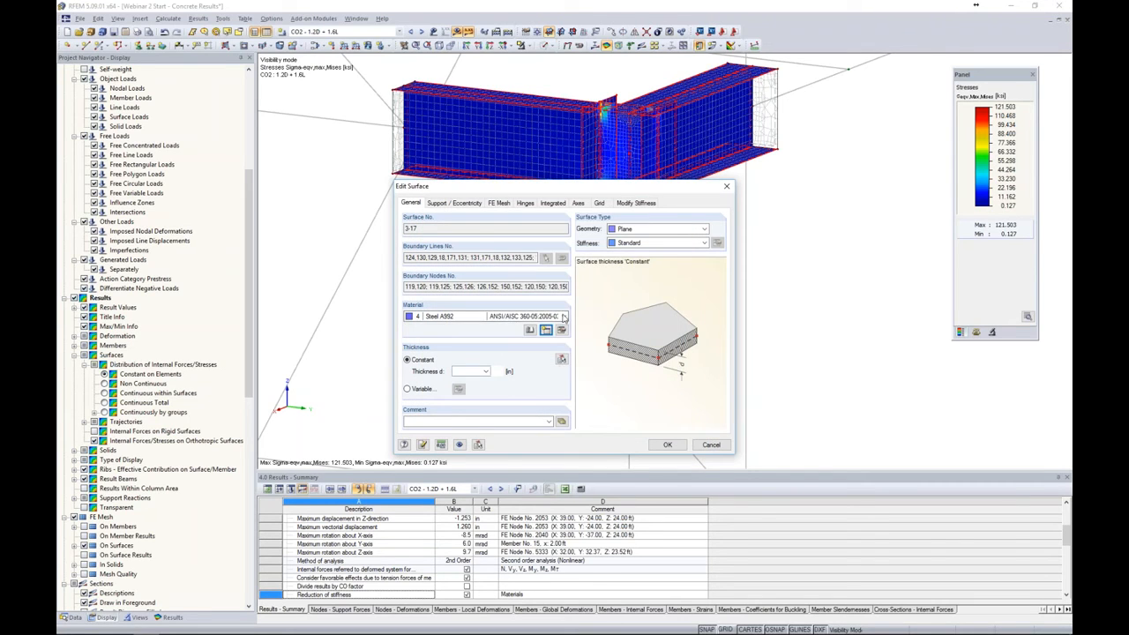
# Assign the isotropic plastic Steel A992 material to the selected joint surfaces and accept the deletion of the existing results.
pyautogui.click(564, 316)
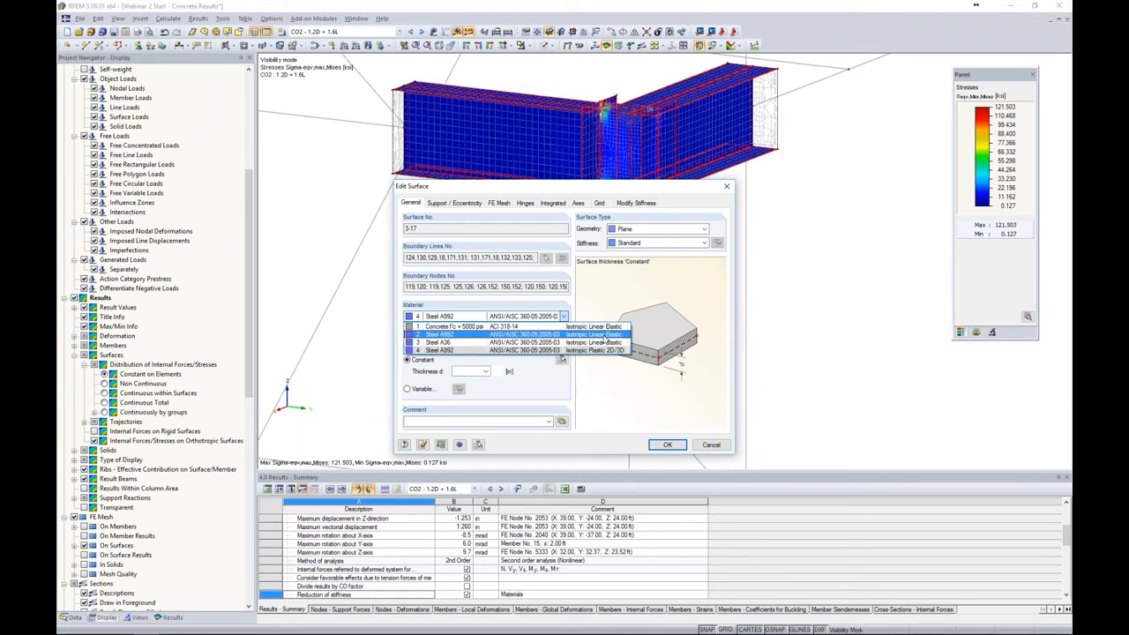
pyautogui.click(605, 402)
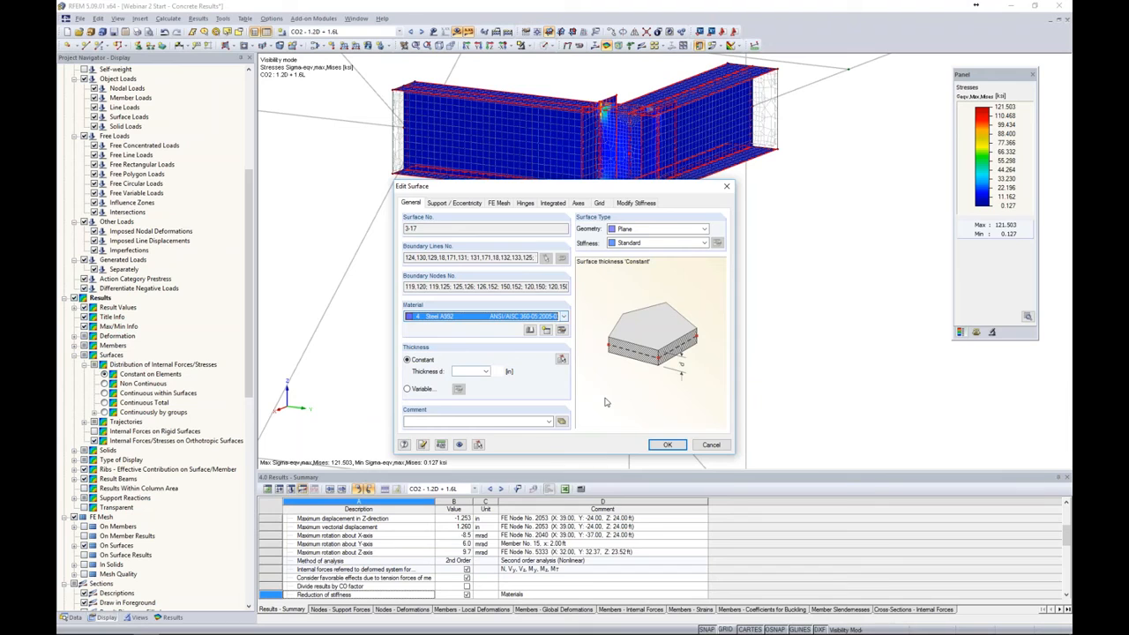
pyautogui.click(657, 444)
pyautogui.click(545, 342)
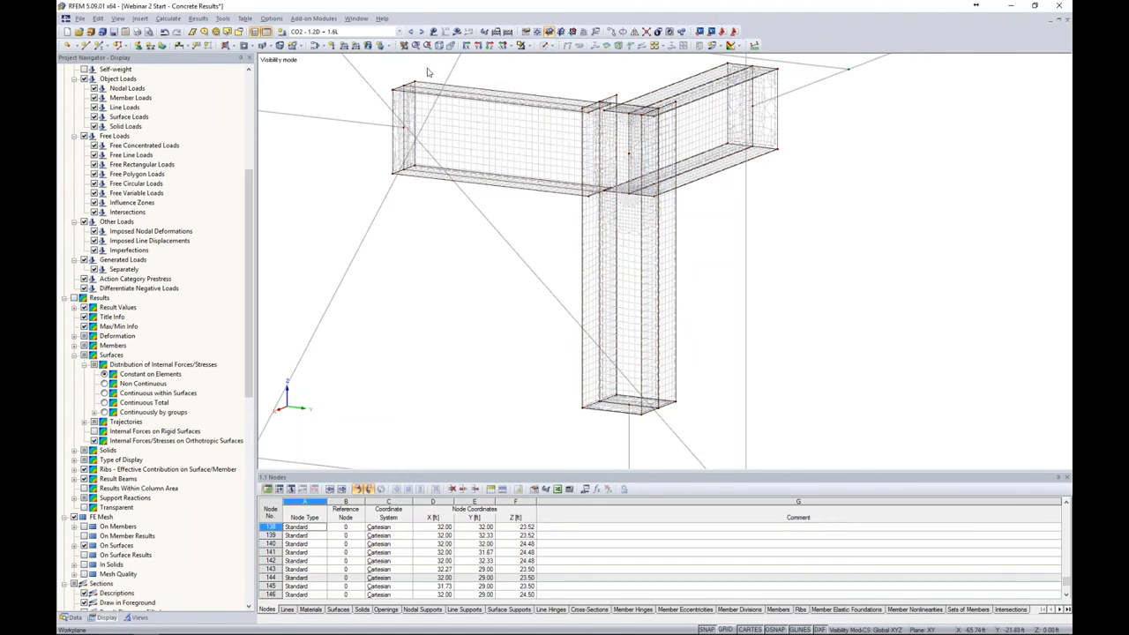
# Recalculate load combination CO2 and examine the von Mises stresses where the beam flanges meet the column.
pyautogui.click(457, 31)
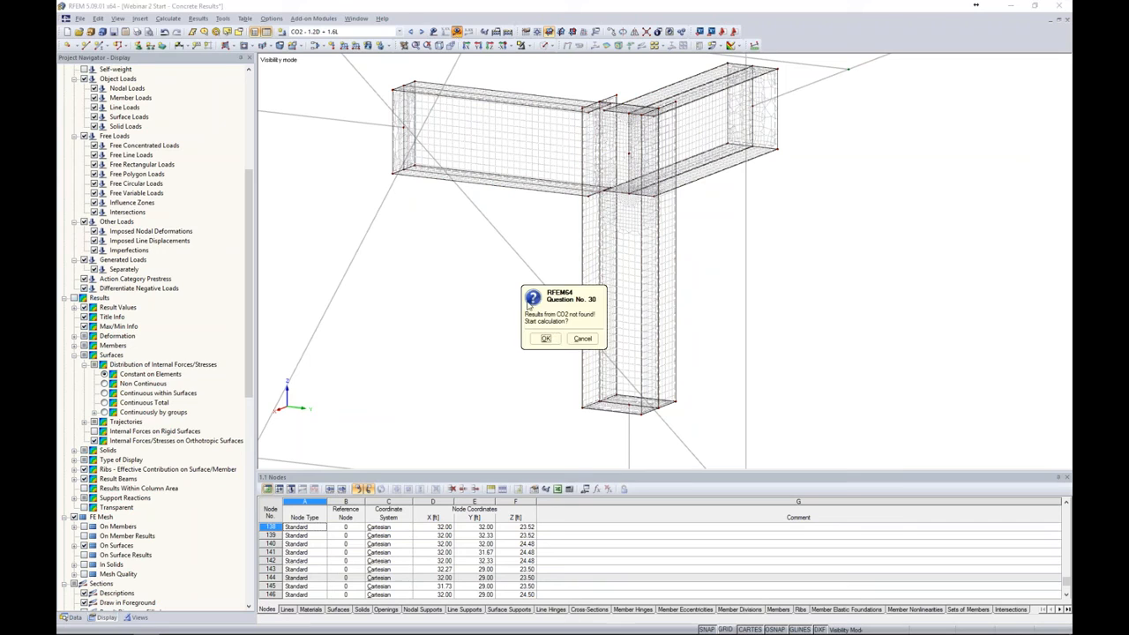
pyautogui.click(545, 339)
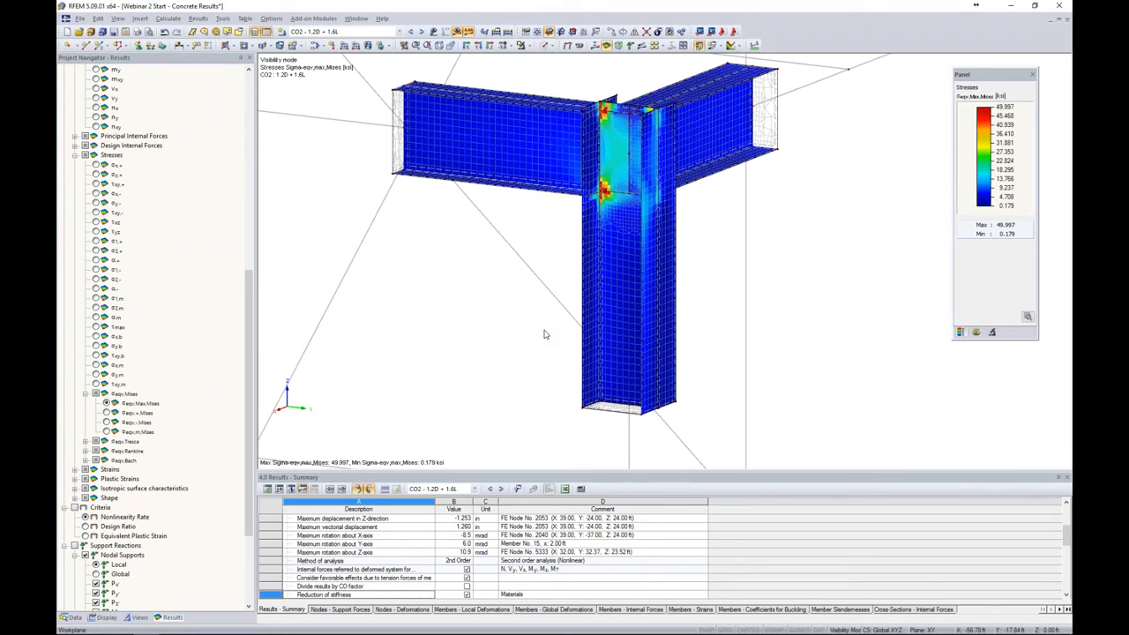
pyautogui.moveTo(966, 76); pyautogui.dragTo(838, 83)
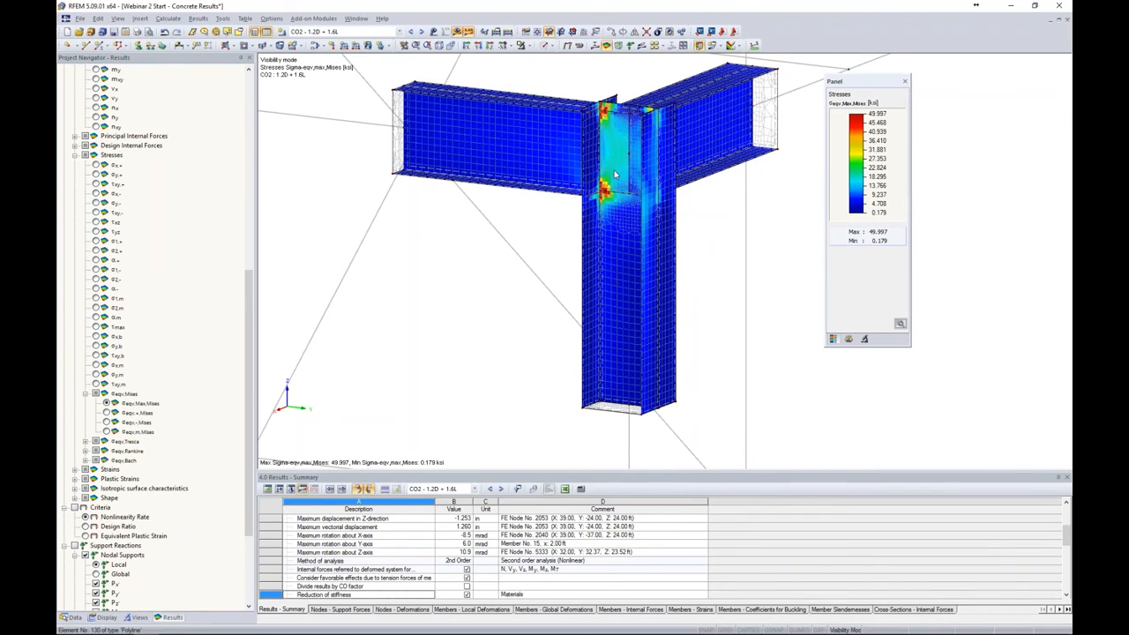
pyautogui.scroll(3, 600, 159)
pyautogui.scroll(2, 625, 174)
pyautogui.moveTo(628, 139); pyautogui.dragTo(649, 213, button='middle')
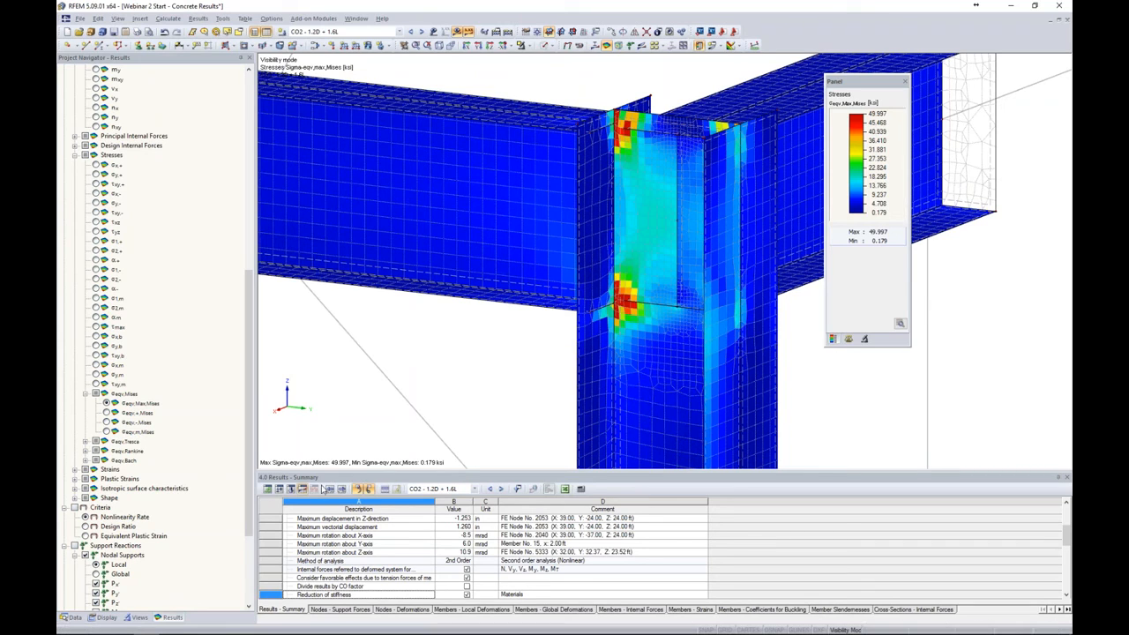
# Examine the Nonlinearity Rate criterion on the joint surfaces and turn the criteria display off again.
pyautogui.scroll(-5, 177, 513)
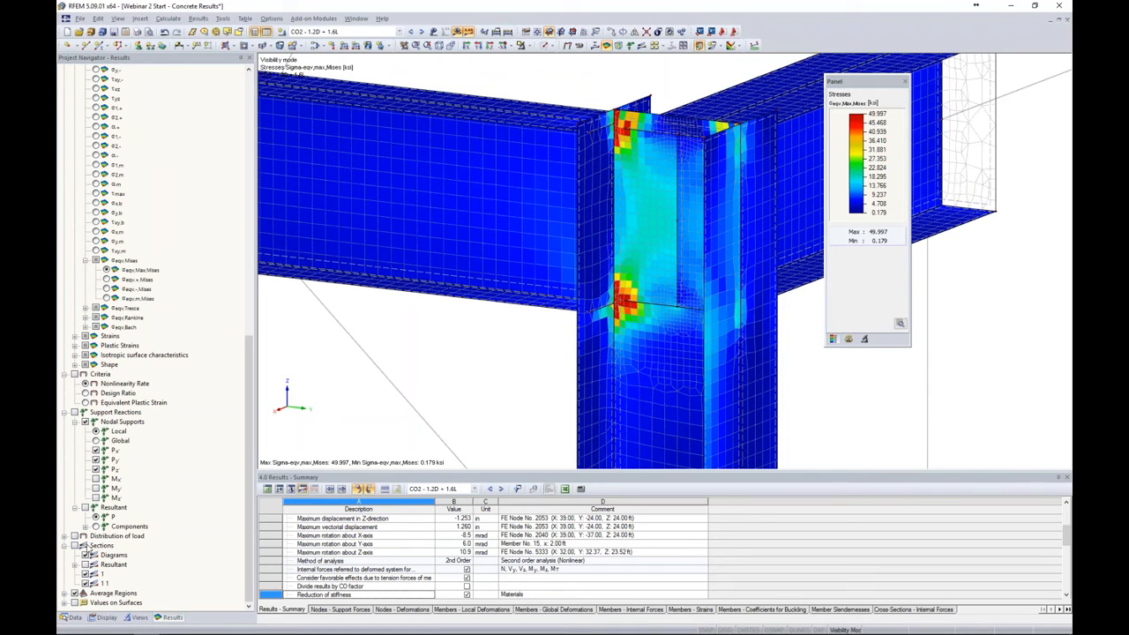
pyautogui.click(75, 375)
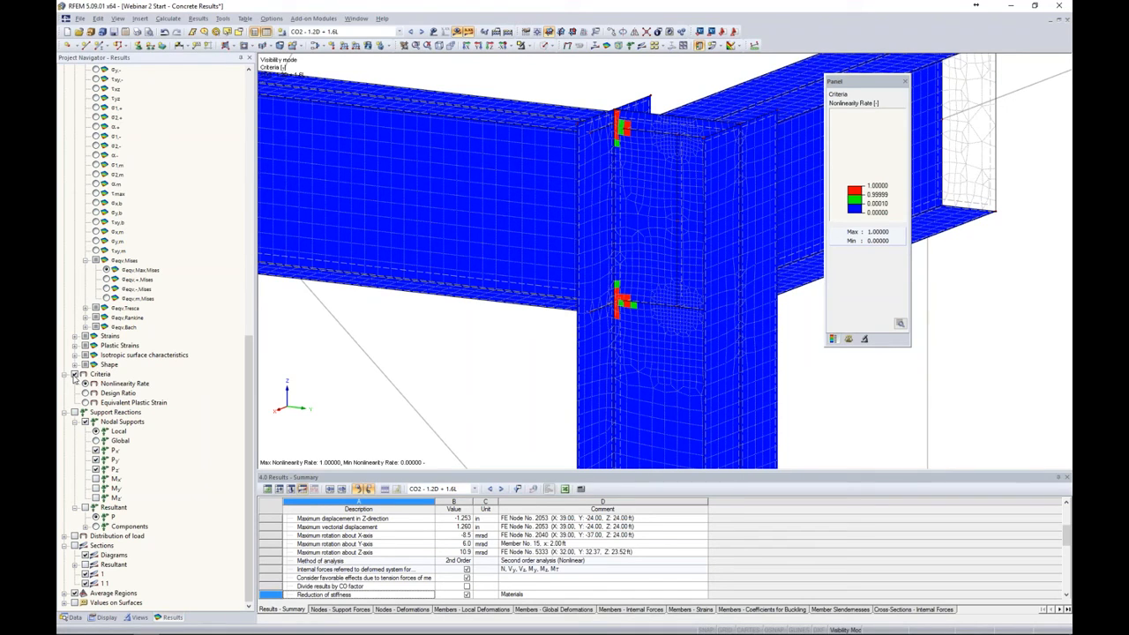
pyautogui.click(75, 374)
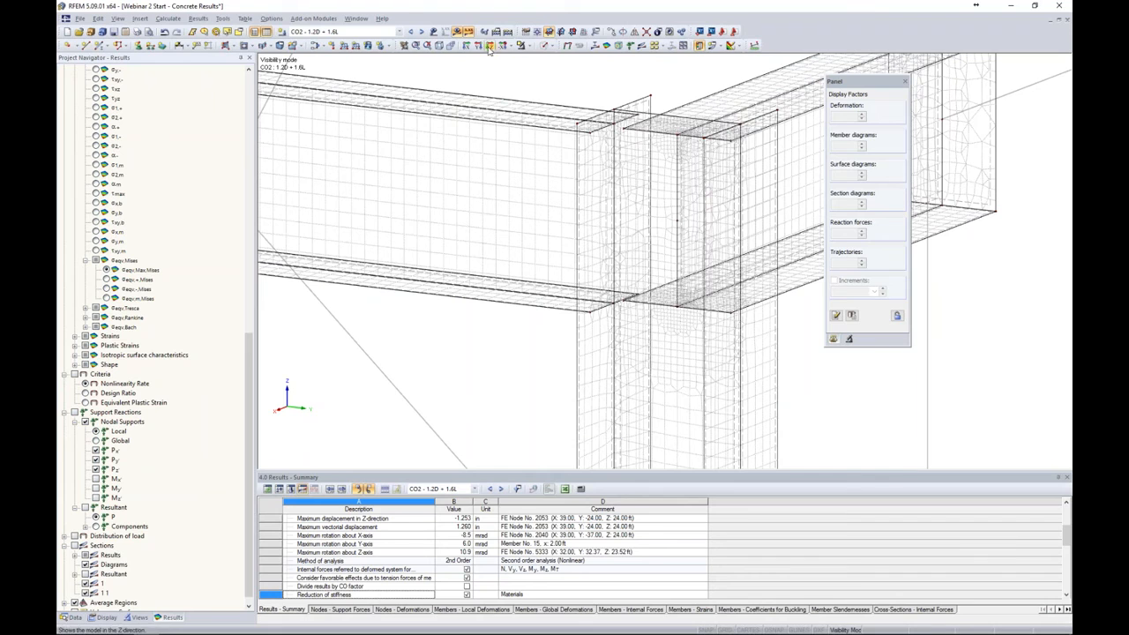
# Redisplay the maximum equivalent von Mises stresses on the surfaces and view the whole corner joint.
pyautogui.scroll(1, 123, 335)
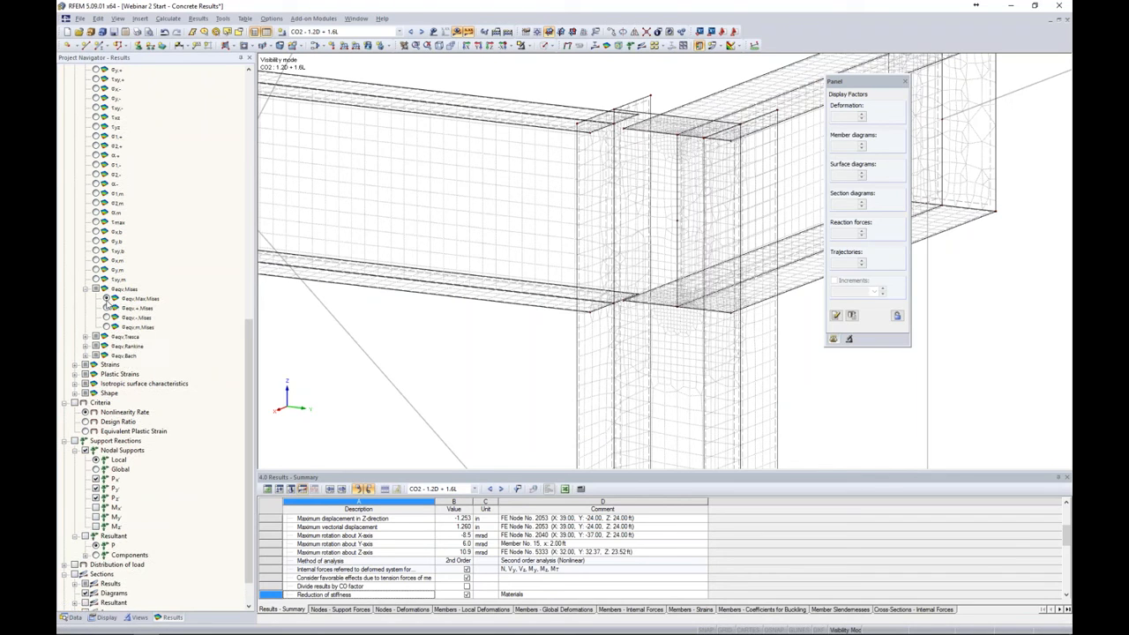
pyautogui.click(107, 299)
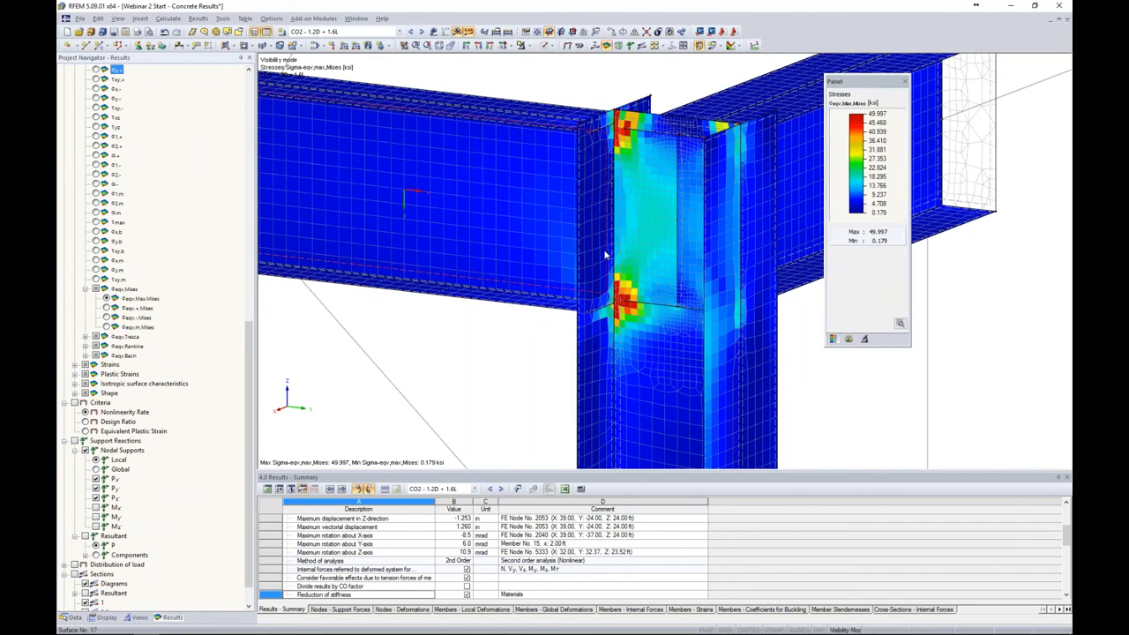
pyautogui.scroll(-2, 606, 254)
pyautogui.scroll(-3, 606, 255)
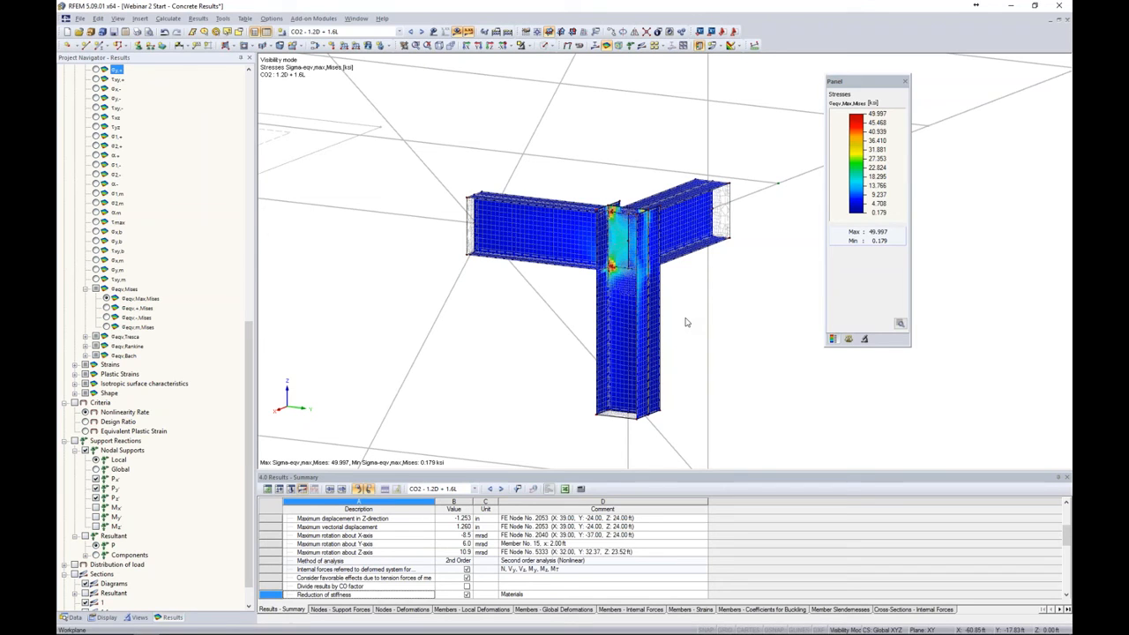
pyautogui.moveTo(677, 294); pyautogui.dragTo(648, 235, button='middle')
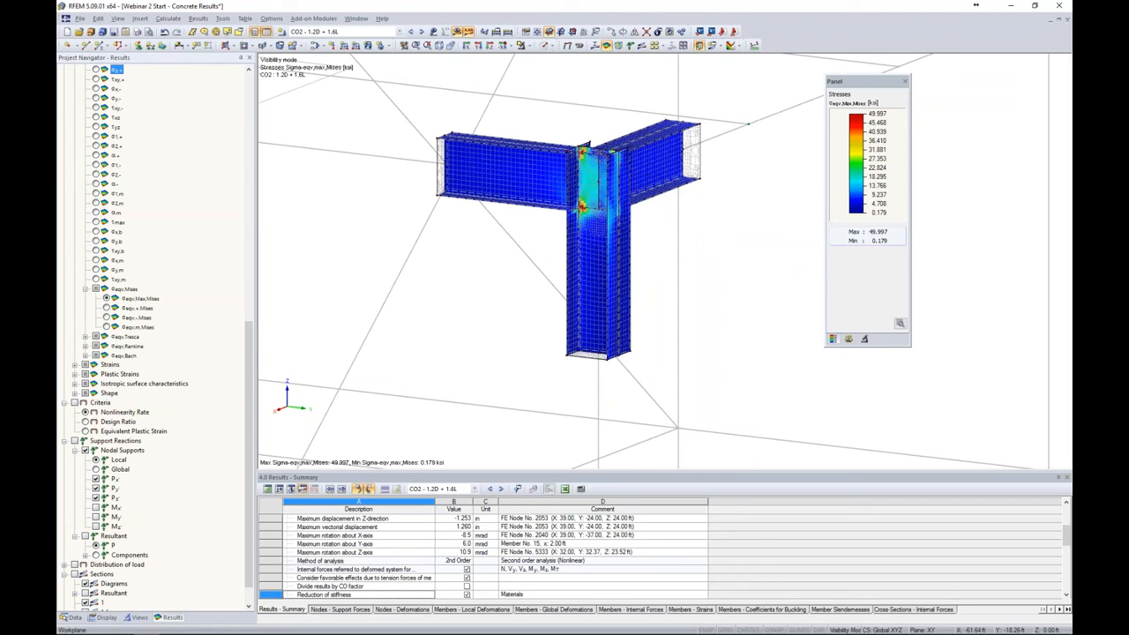
pyautogui.scroll(-5, 652, 249)
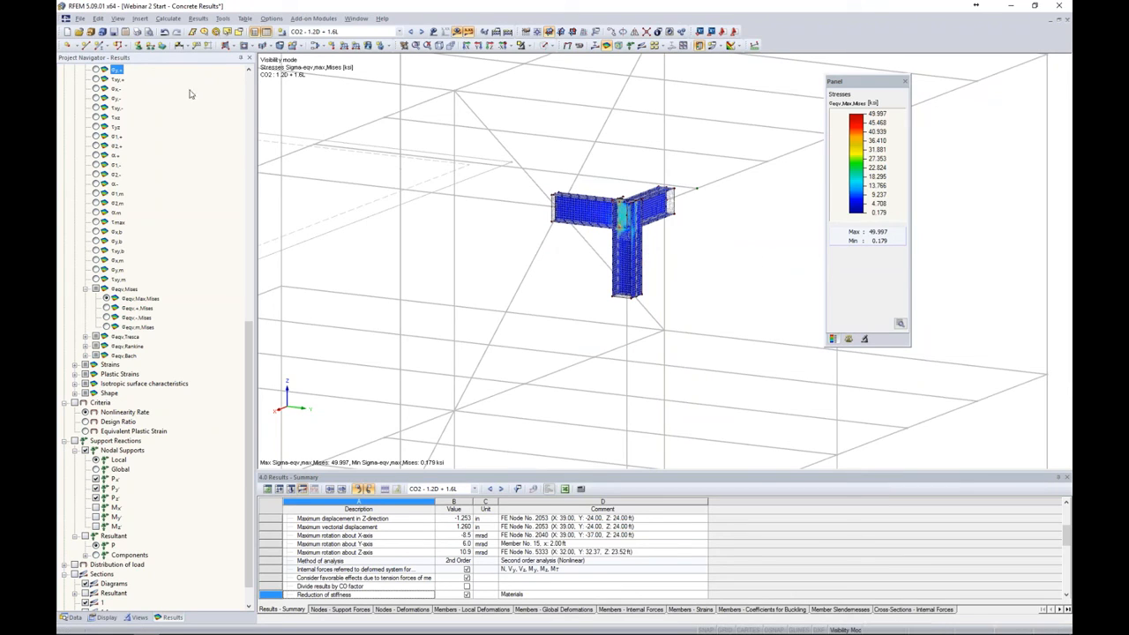
# Print the current von Mises stress graphic as a 3D PDF.
pyautogui.click(79, 19)
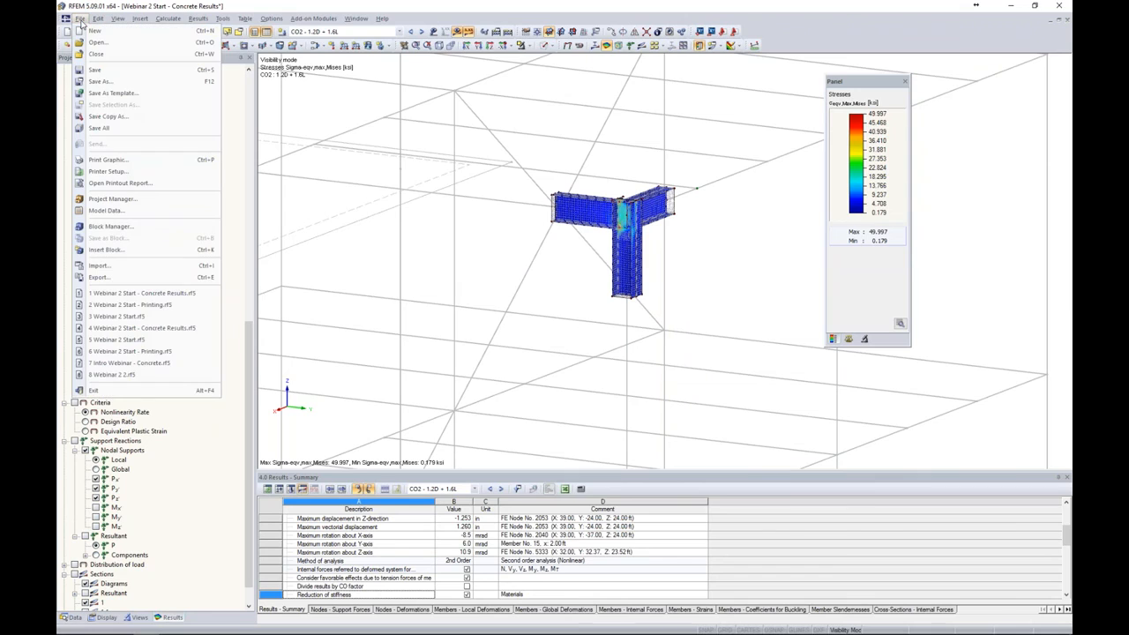
pyautogui.click(306, 109)
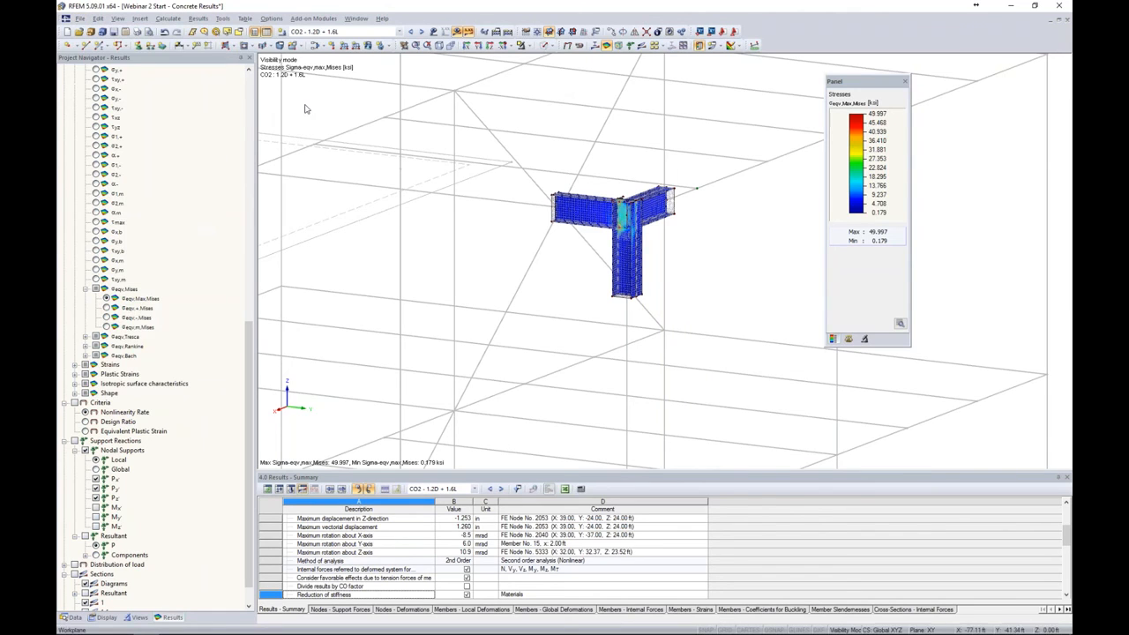
pyautogui.click(138, 33)
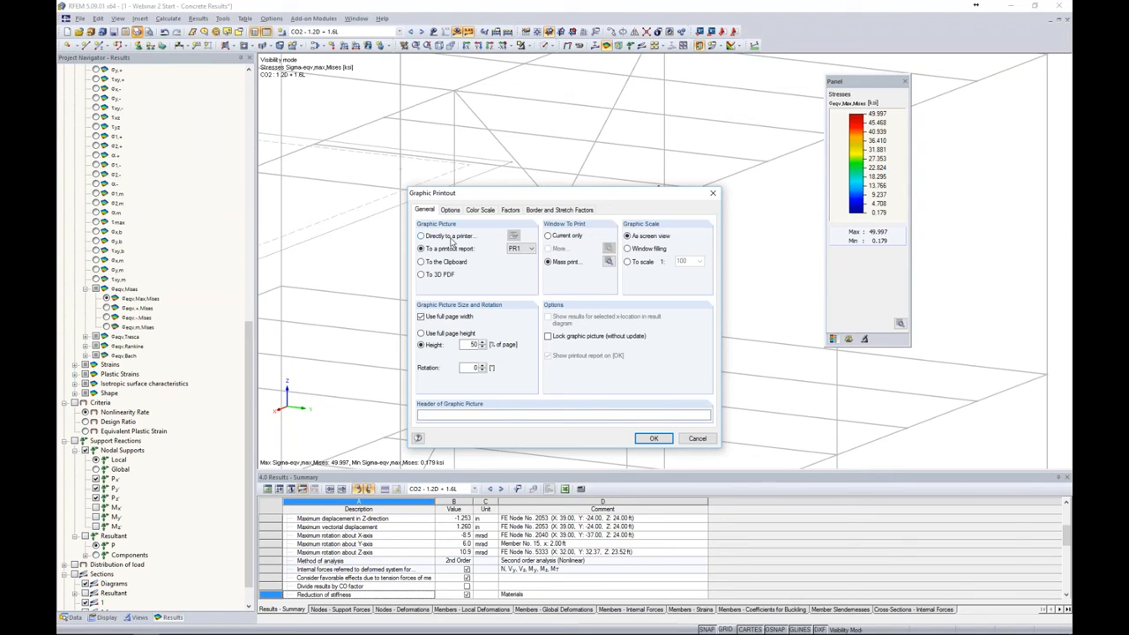
pyautogui.click(422, 276)
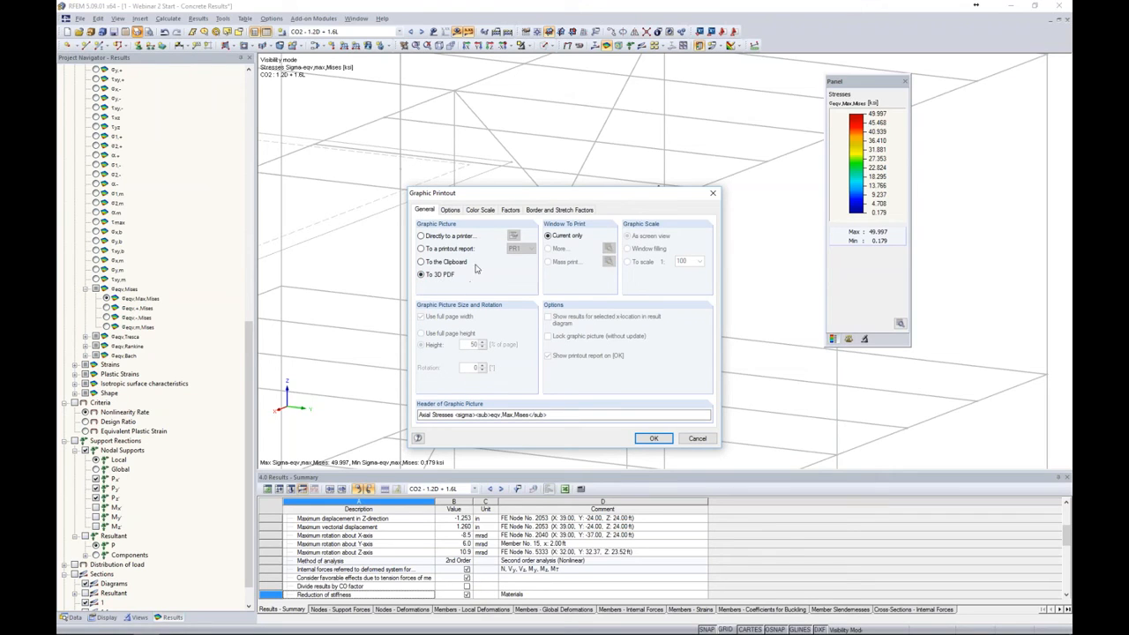
pyautogui.click(652, 438)
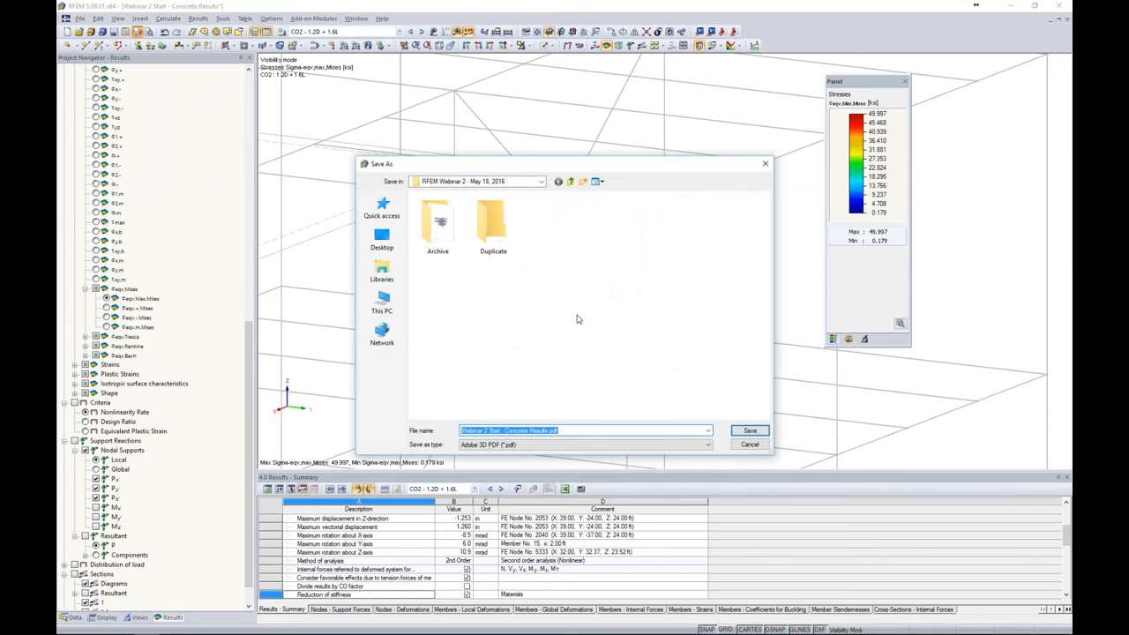
# Save the 3D PDF as Webinar 2 Start - Concrete Results.pdf in the desktop's Customer Models folder, replacing the existing file.
pyautogui.click(382, 238)
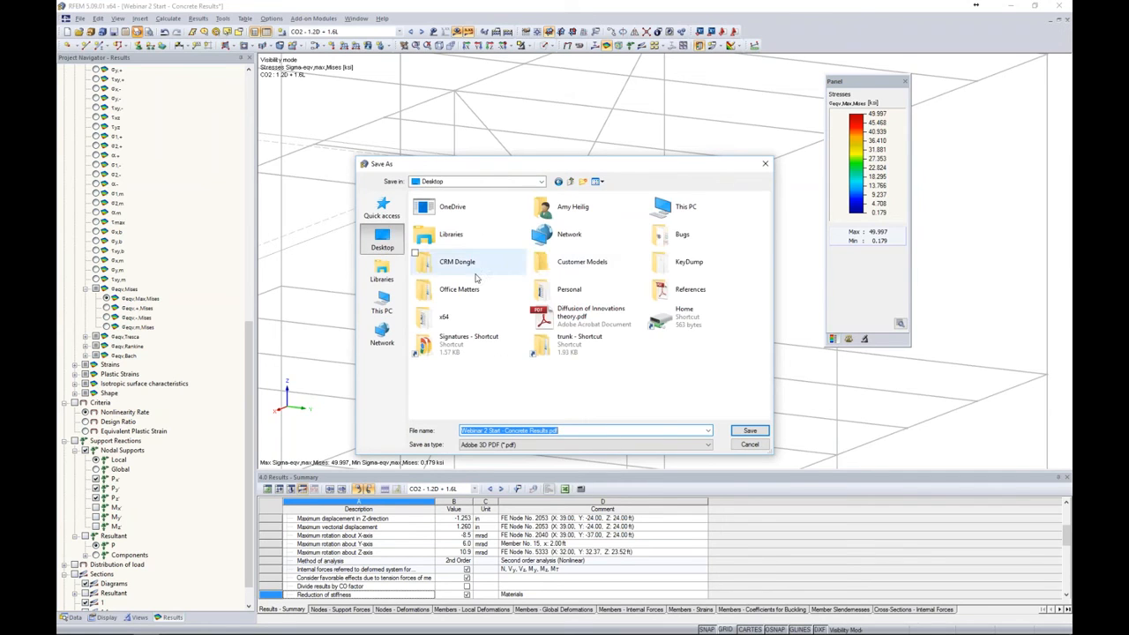
pyautogui.doubleClick(569, 262)
pyautogui.click(749, 430)
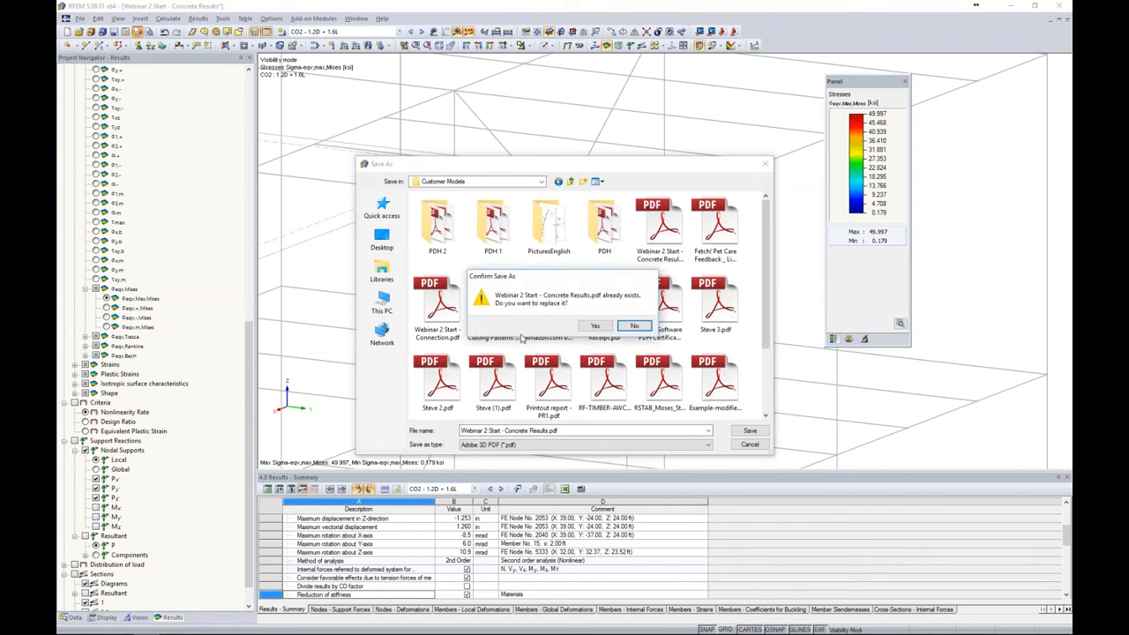
pyautogui.click(635, 326)
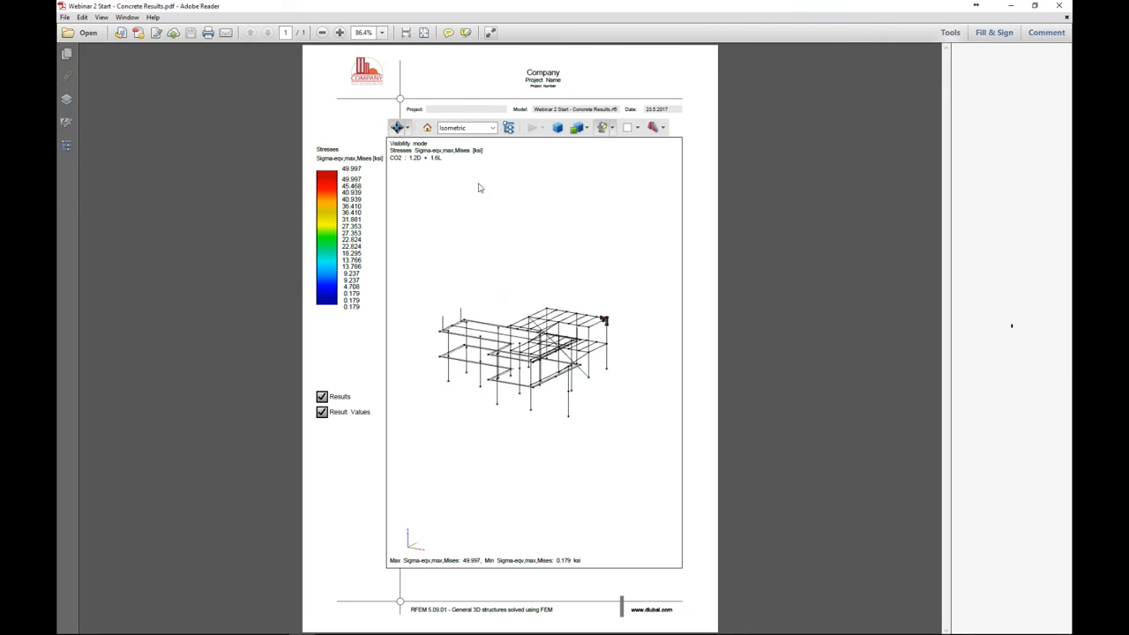
# Spin and pan the model in the 3D PDF to examine the corner joint's stresses, and close Adobe Reader to return to RFEM.
pyautogui.click(408, 128)
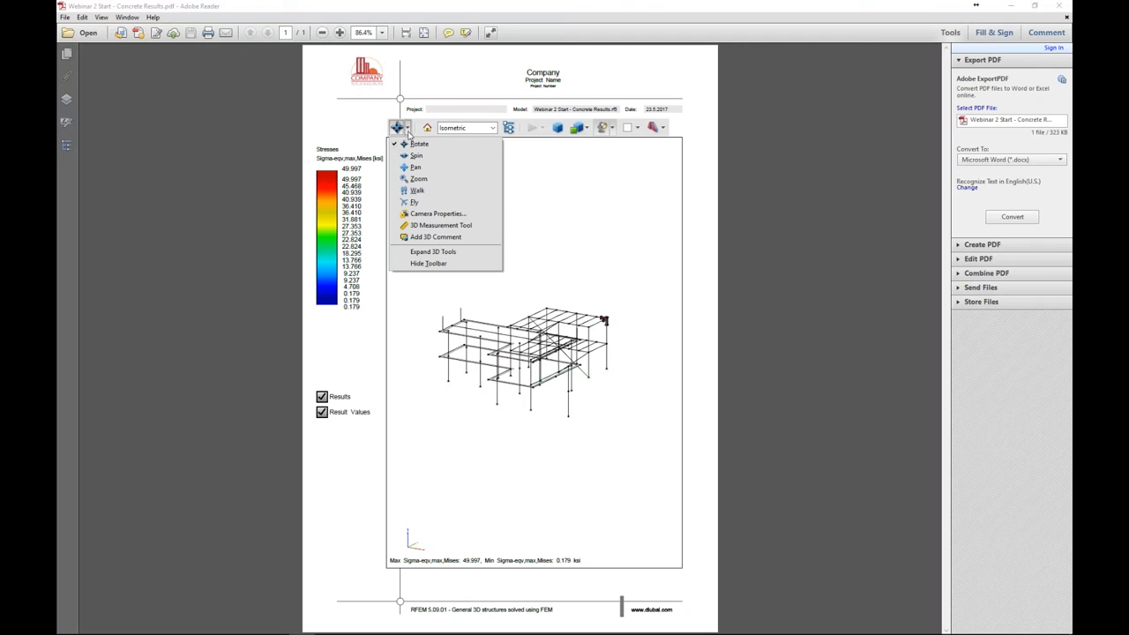
pyautogui.click(414, 155)
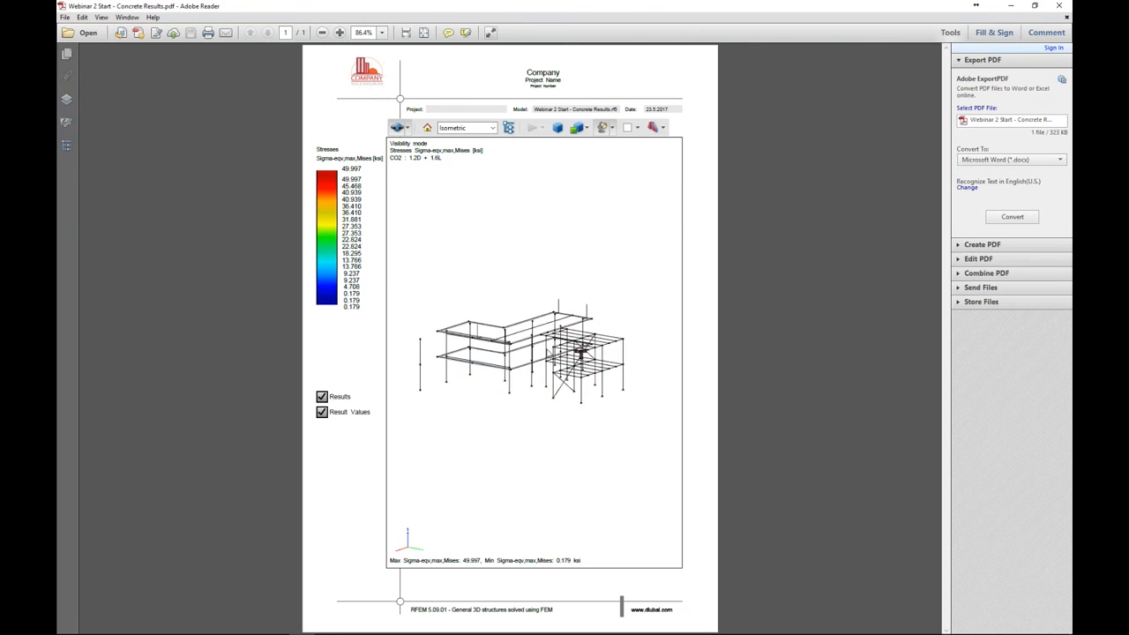
pyautogui.click(406, 128)
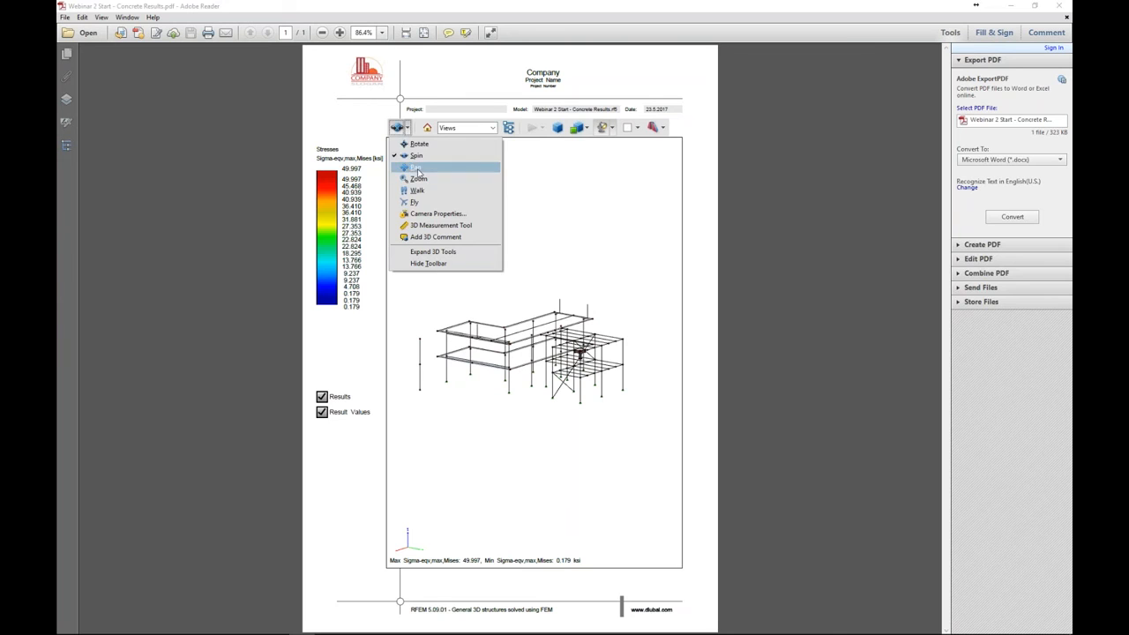
pyautogui.click(418, 168)
pyautogui.scroll(5, 534, 353)
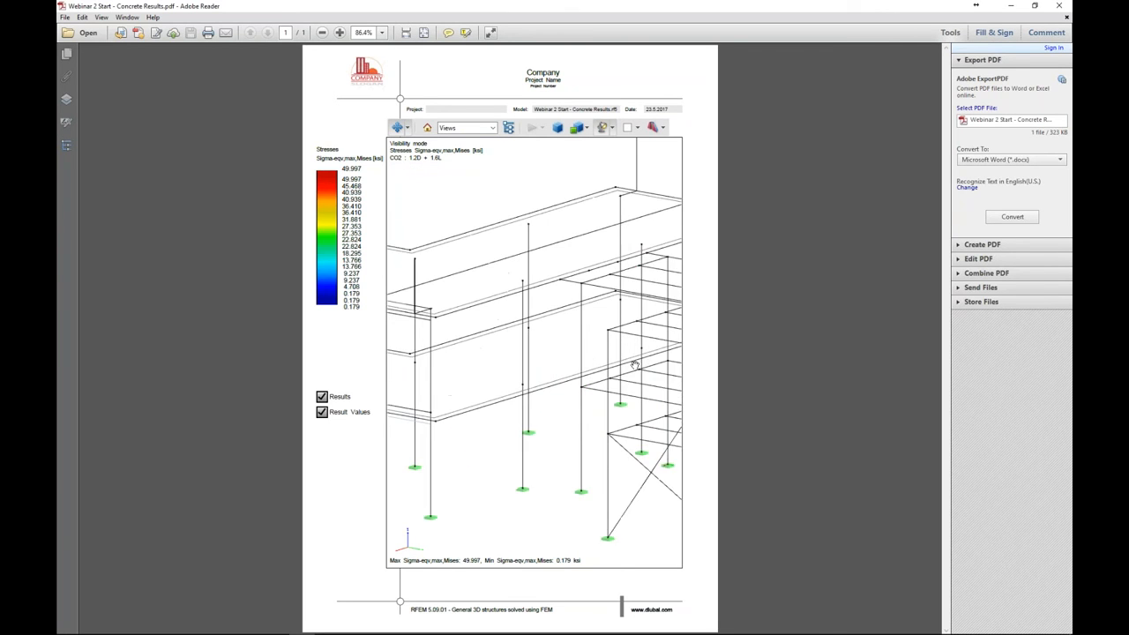
pyautogui.scroll(6, 537, 351)
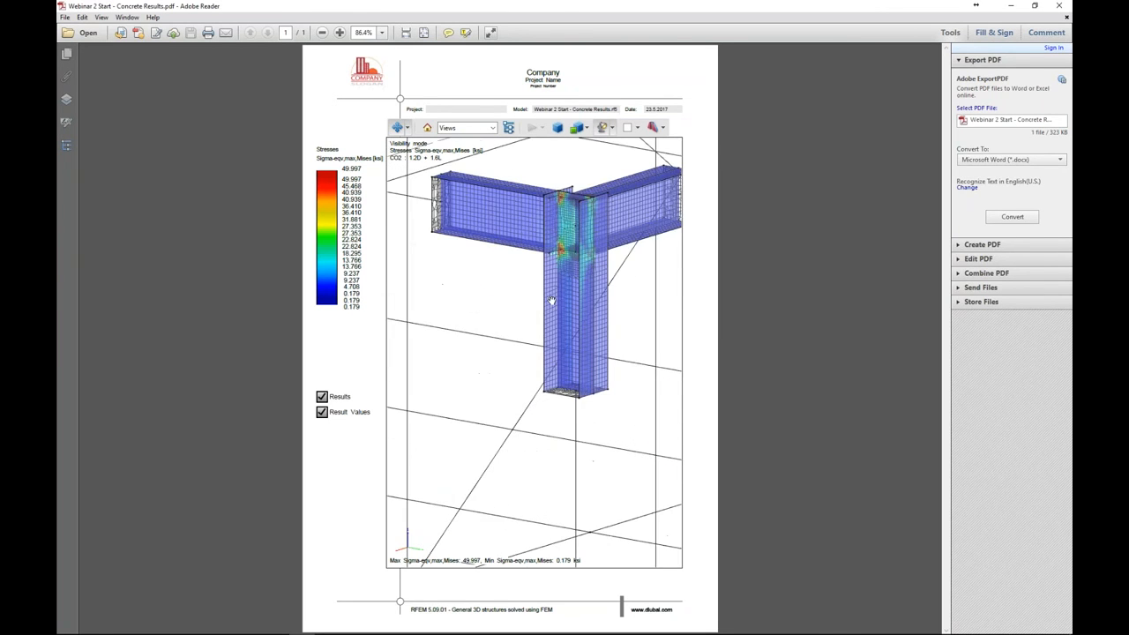
pyautogui.moveTo(548, 297); pyautogui.dragTo(599, 342)
pyautogui.scroll(2, 487, 351)
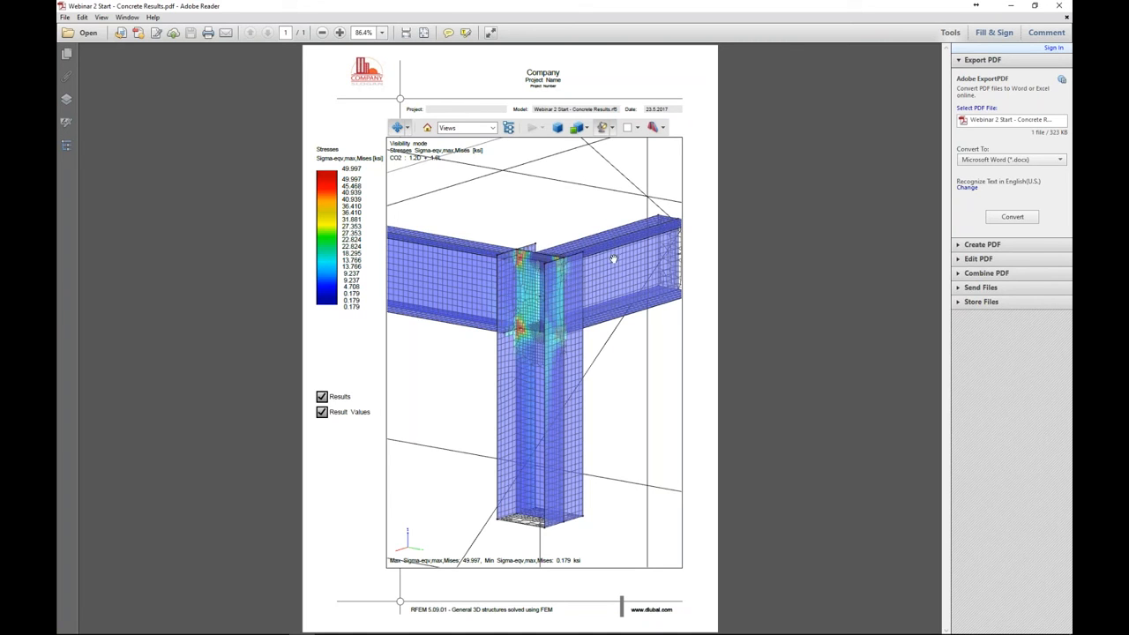
pyautogui.click(1059, 7)
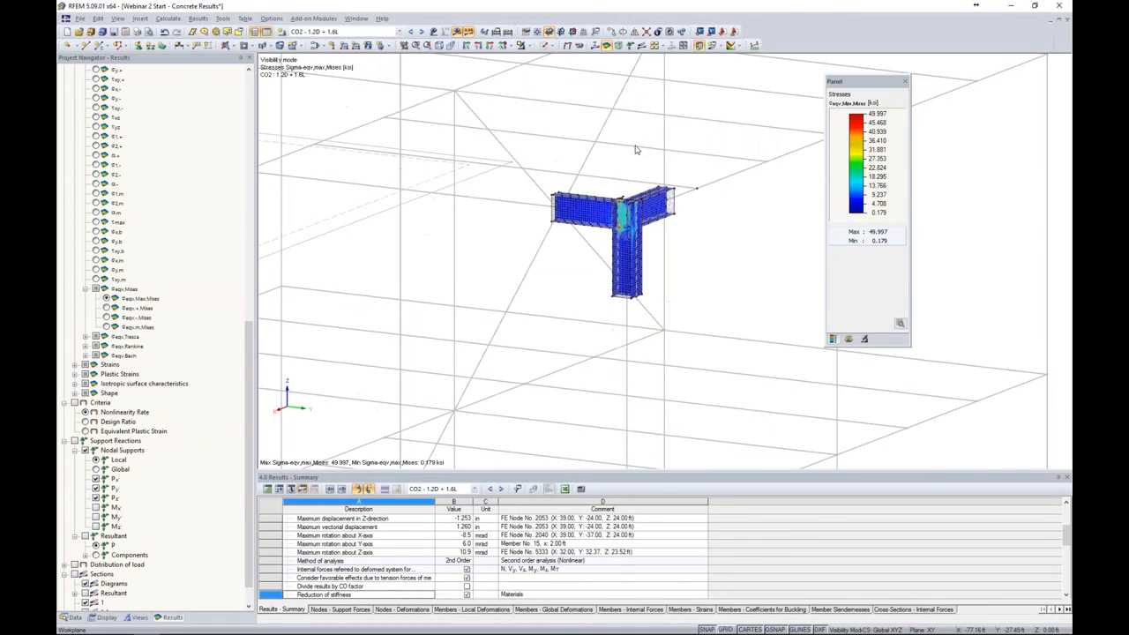
pyautogui.scroll(2, 713, 239)
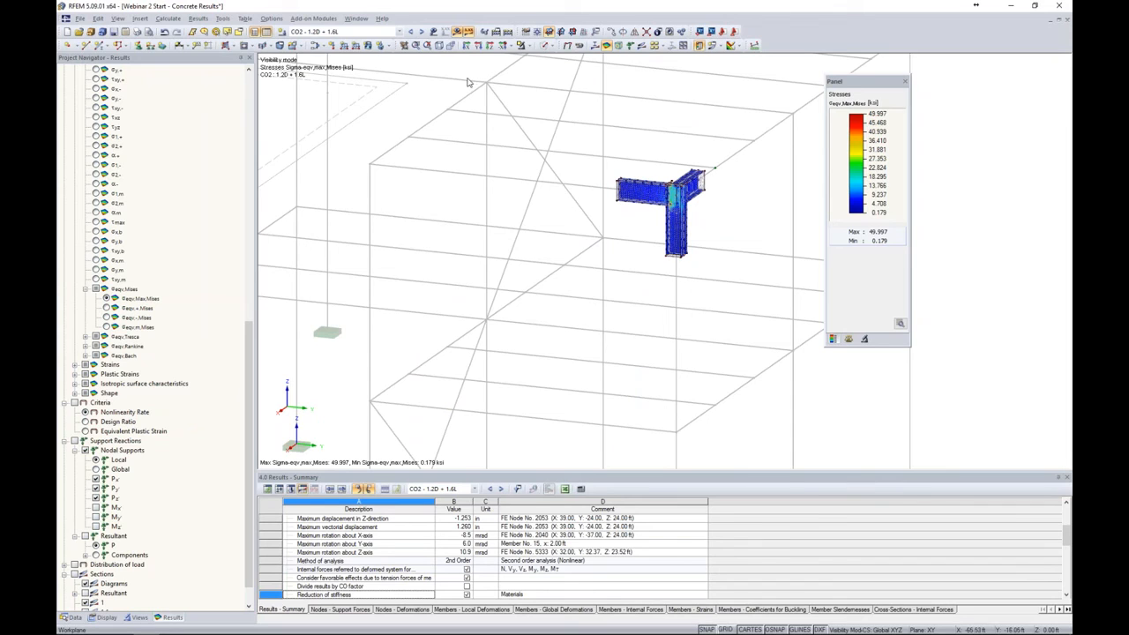
# Switch to the Webinar 2 Start - Printing model and show the colour scale for the slab's m-x internal forces beside the surfaces.
pyautogui.click(357, 18)
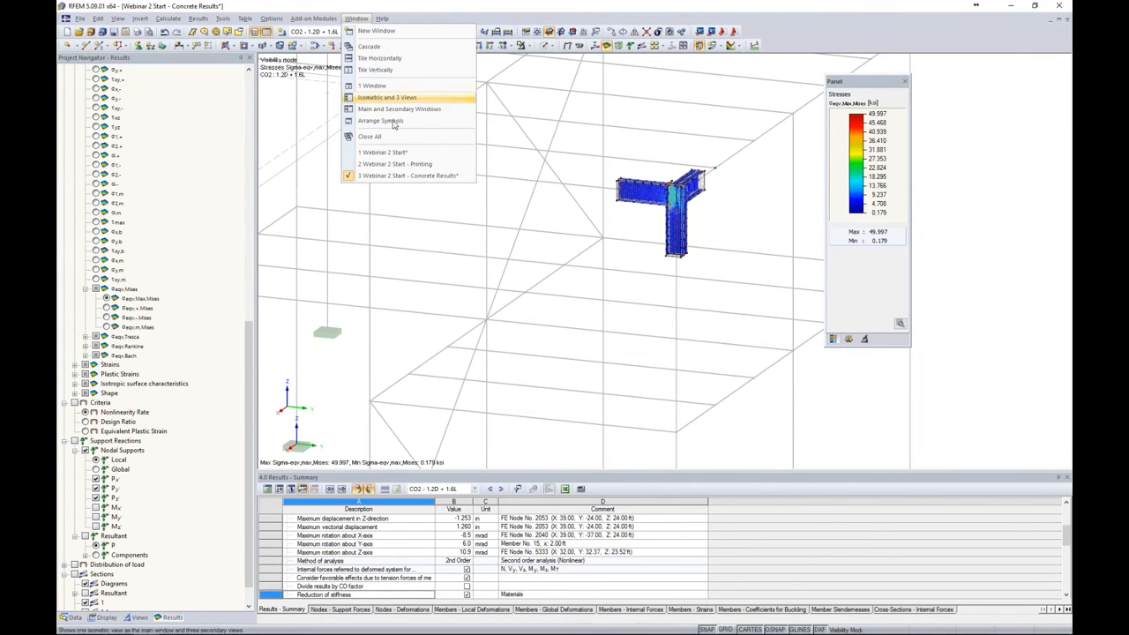
pyautogui.click(395, 164)
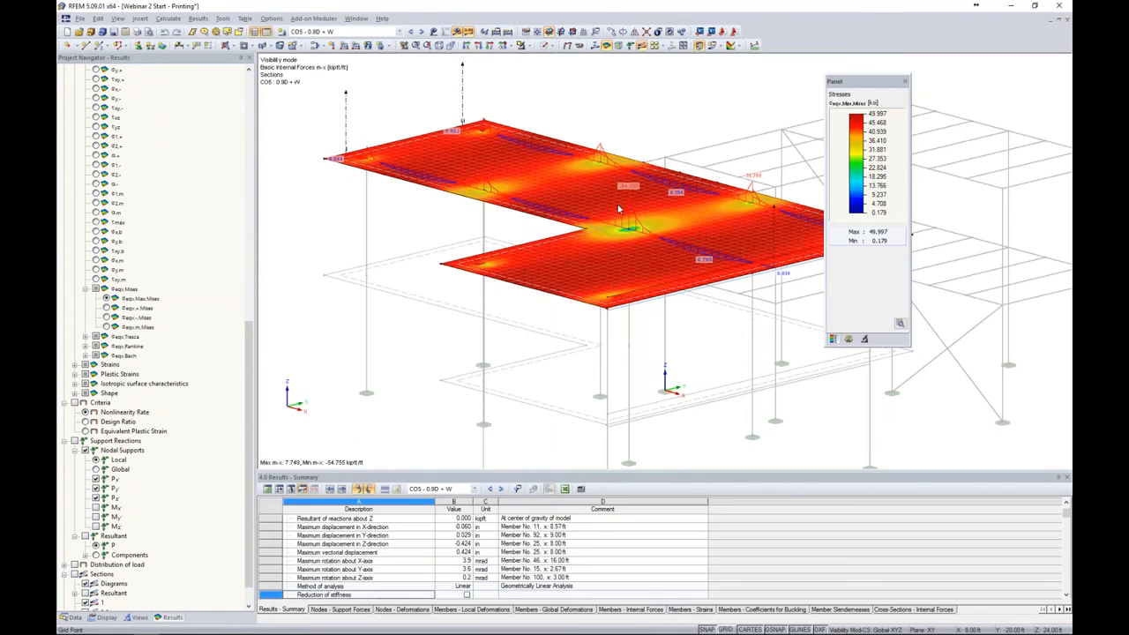
pyautogui.moveTo(697, 332); pyautogui.dragTo(620, 297, button='middle')
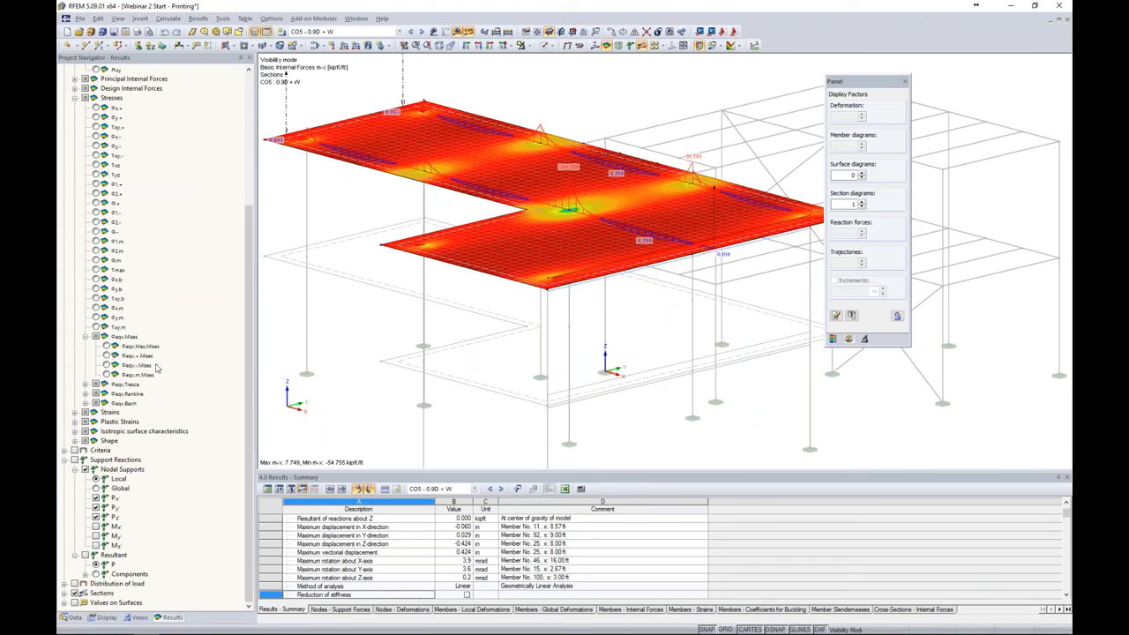
pyautogui.scroll(7, 98, 211)
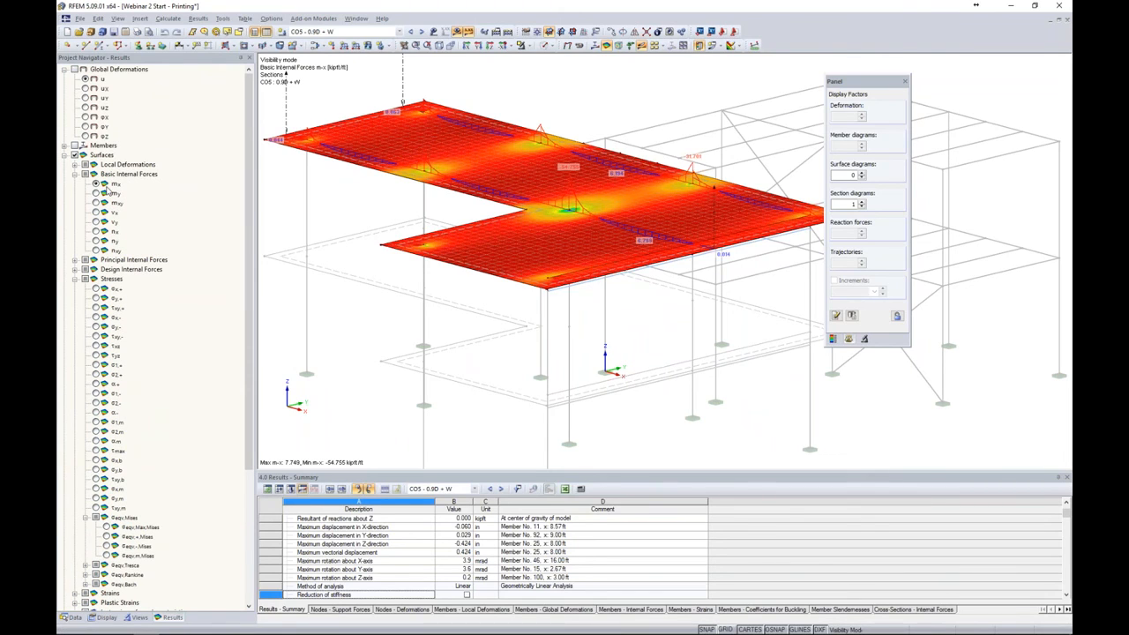
pyautogui.click(834, 340)
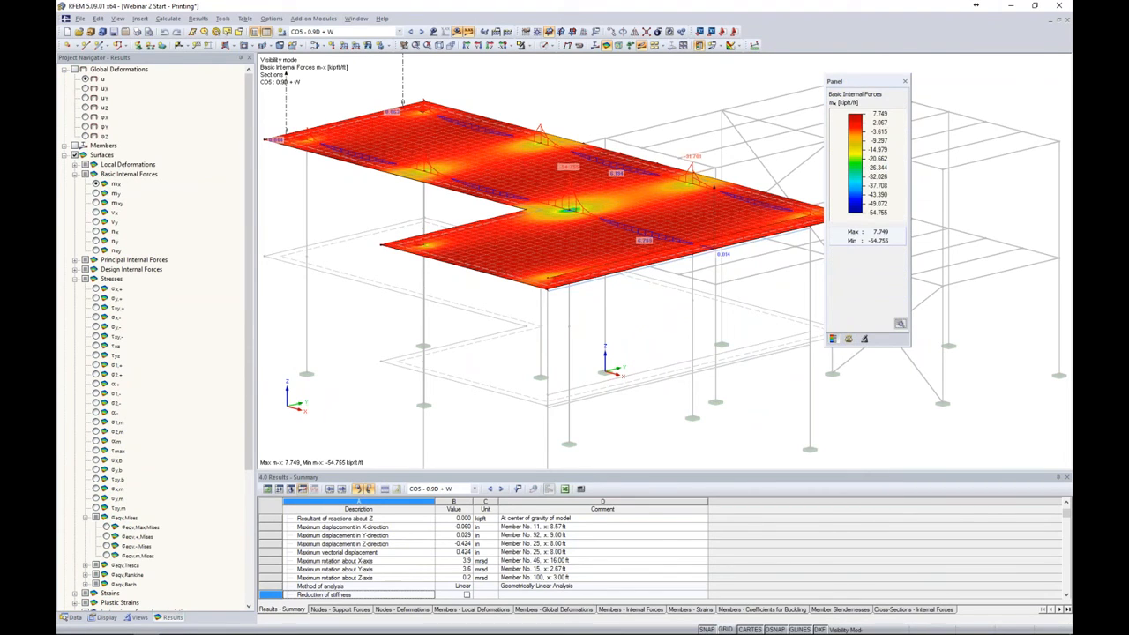
pyautogui.moveTo(864, 88); pyautogui.dragTo(889, 84)
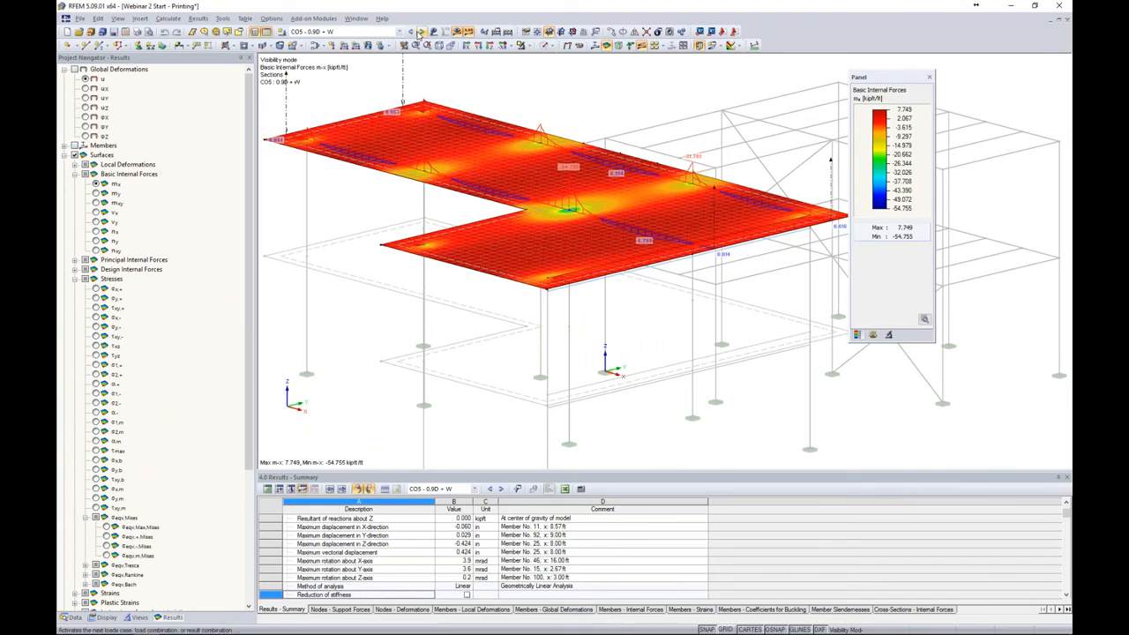
# Advance the displayed m-x results through the load combinations to CO7 - D + L and CO8 - D + 0.6W, keeping the slab unobstructed.
pyautogui.click(422, 32)
pyautogui.click(422, 32)
pyautogui.moveTo(672, 136); pyautogui.dragTo(681, 143, button='middle')
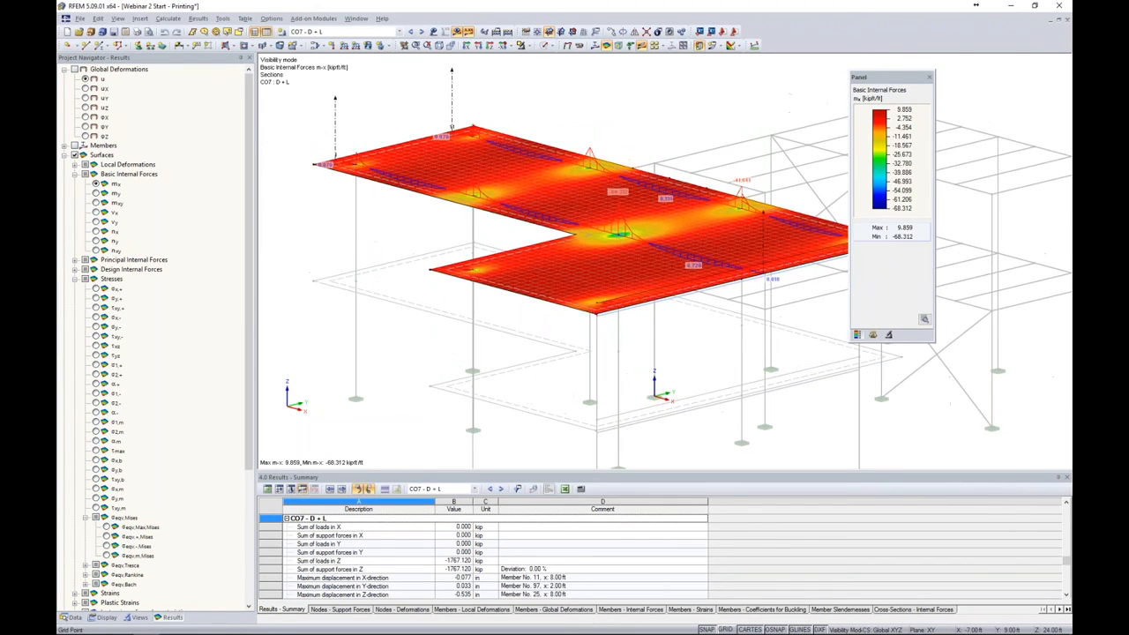
pyautogui.moveTo(871, 81); pyautogui.dragTo(926, 79)
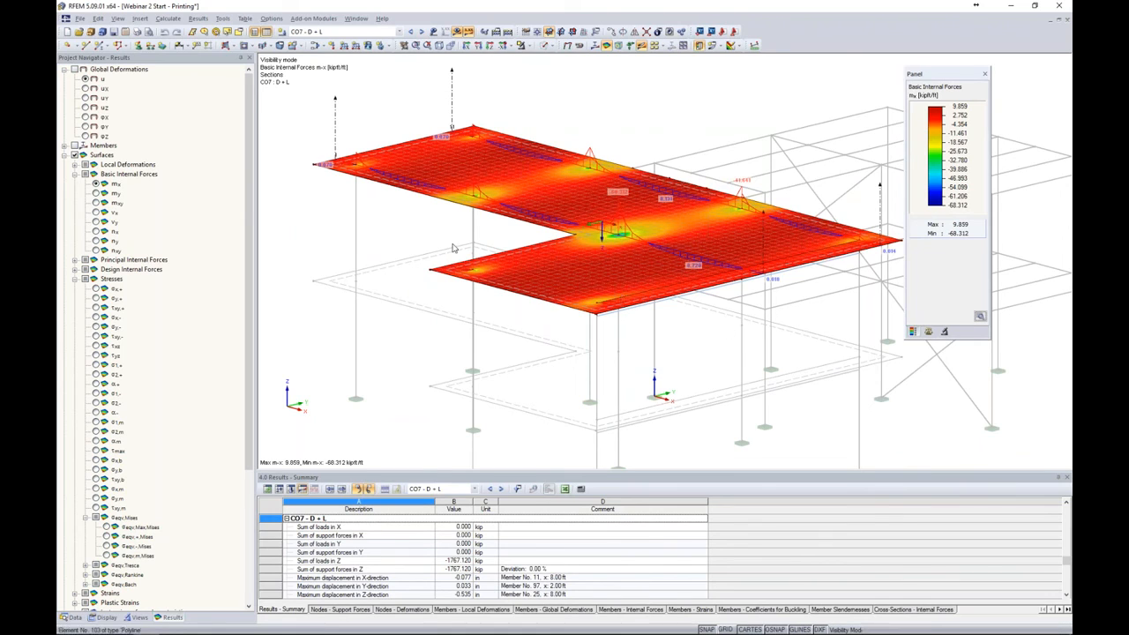
pyautogui.click(421, 32)
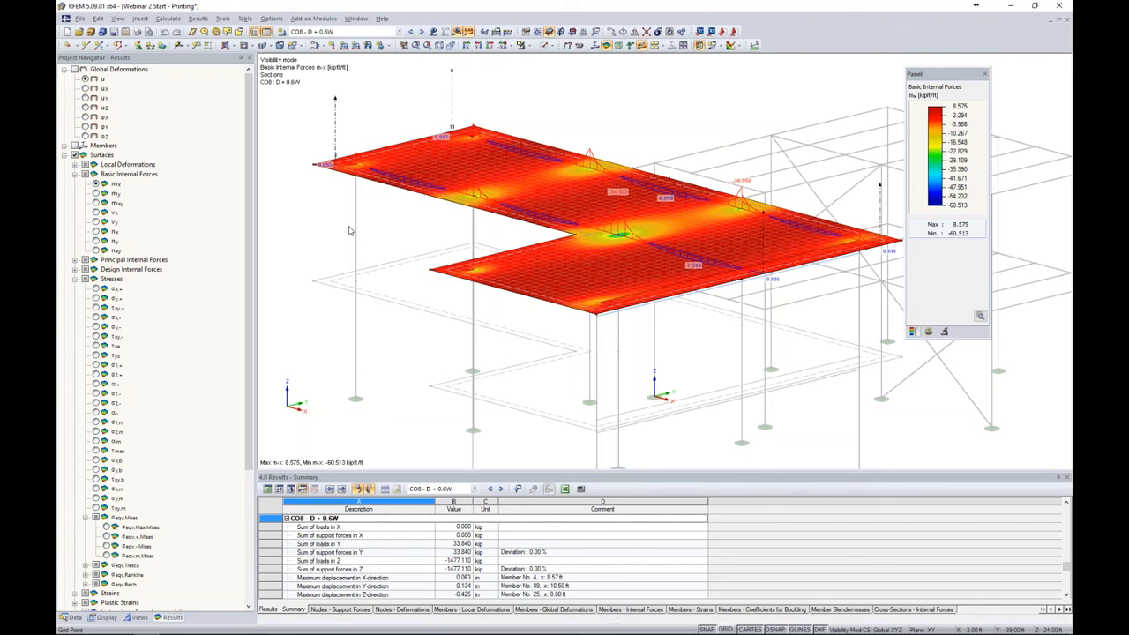
# Set the graphic printout to go to printout report PR1 as a mass print at full page width and 50% page height.
pyautogui.click(138, 32)
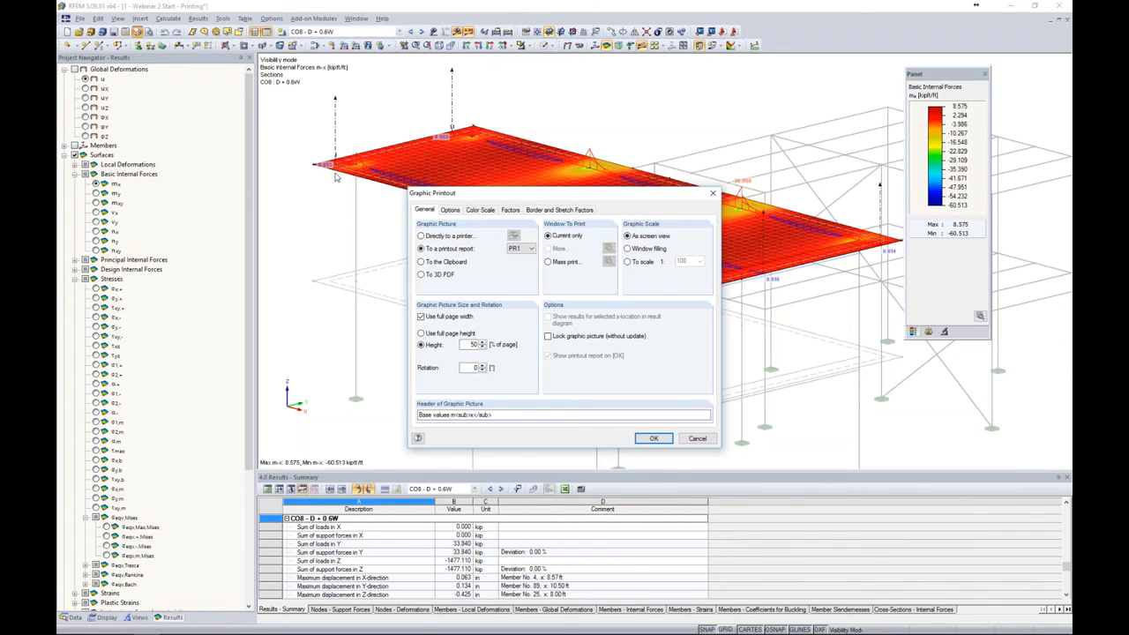
pyautogui.click(548, 262)
pyautogui.doubleClick(473, 345)
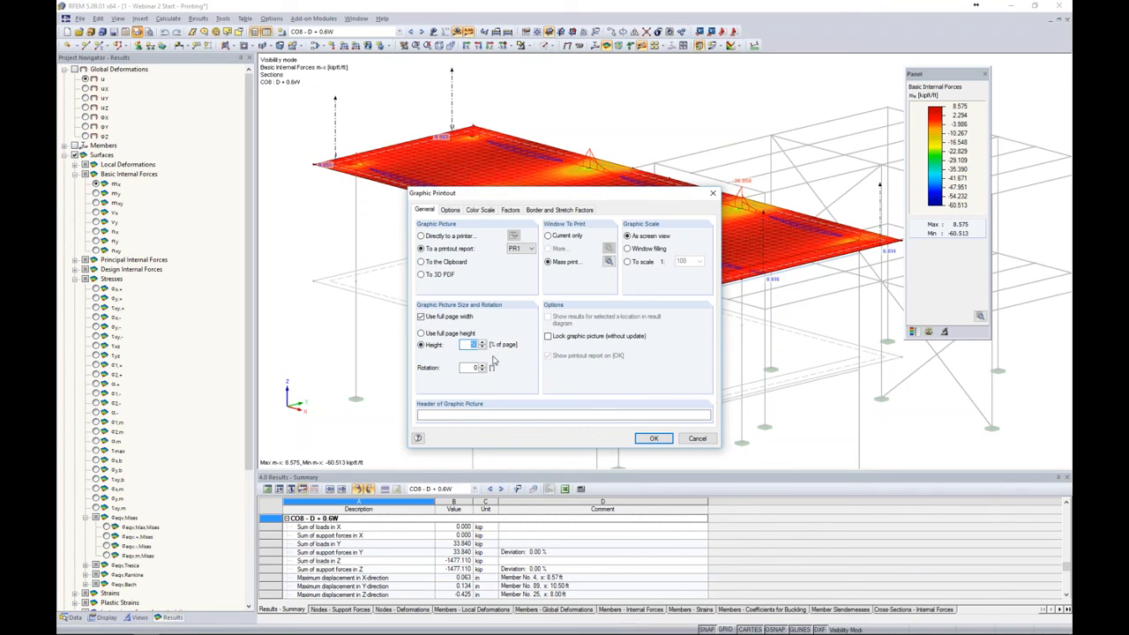
# Configure the mass print to generate m-x surface result graphics for all load cases and combinations in the current view.
pyautogui.click(605, 265)
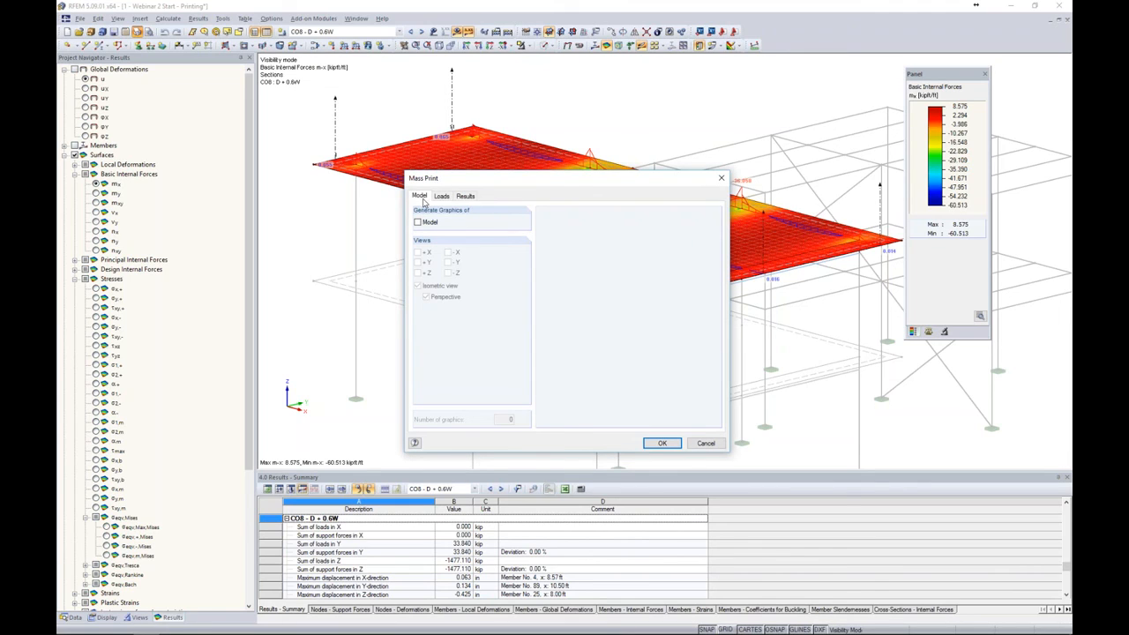
pyautogui.click(440, 197)
pyautogui.click(462, 197)
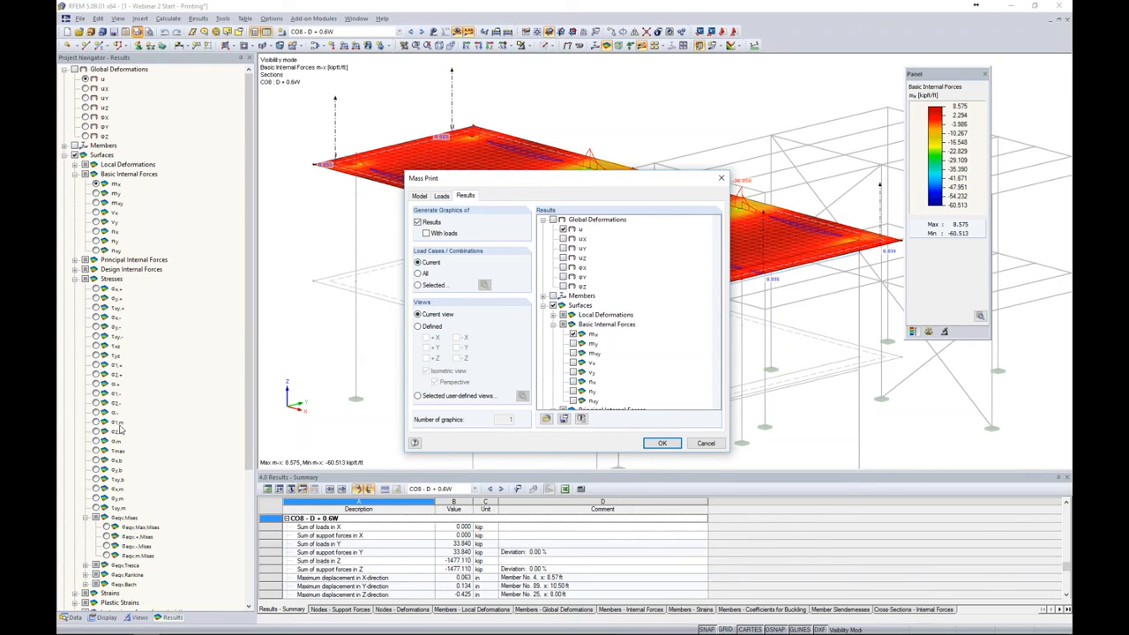
pyautogui.click(573, 334)
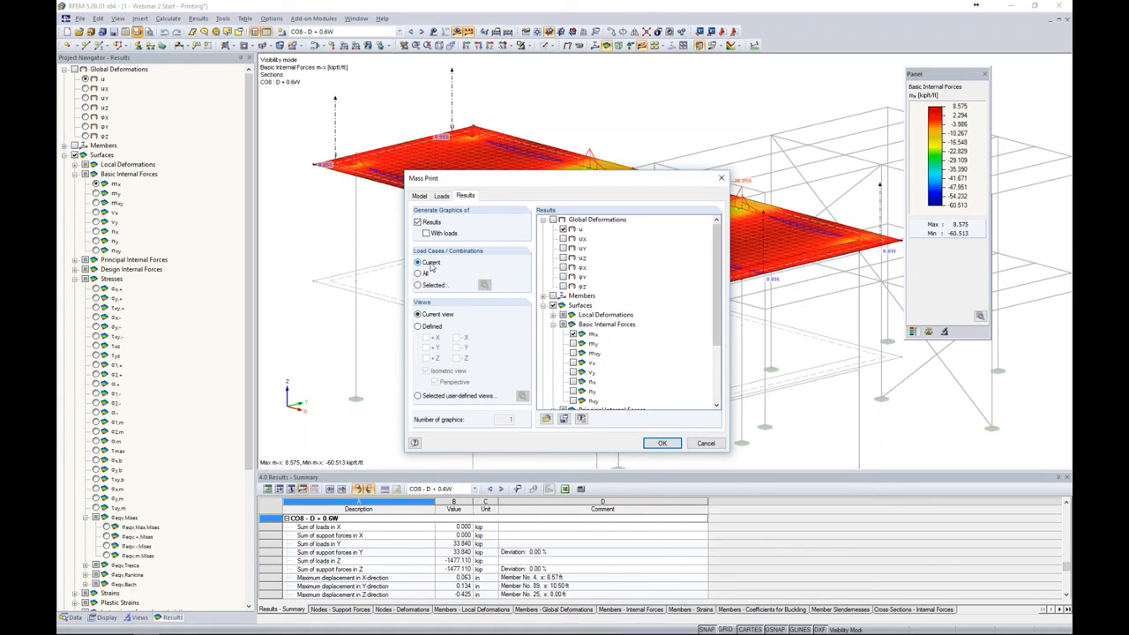
pyautogui.click(418, 274)
pyautogui.click(668, 446)
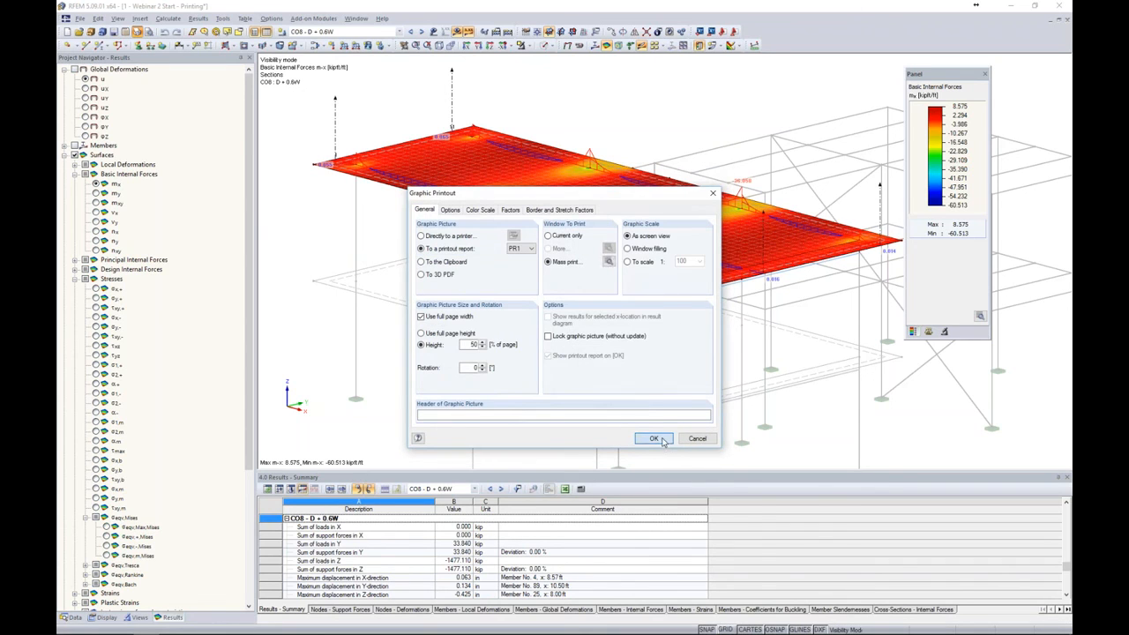
# Create a new printout report with the mass-printed graphics from the template 7 - Input data and reduced results.
pyautogui.click(655, 438)
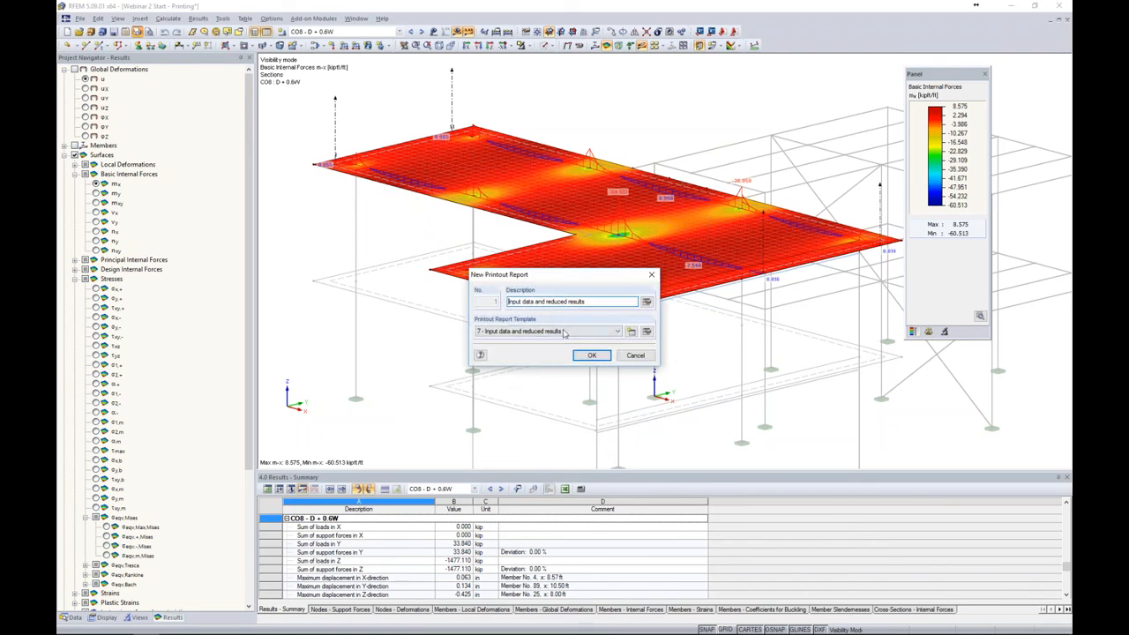
pyautogui.click(564, 333)
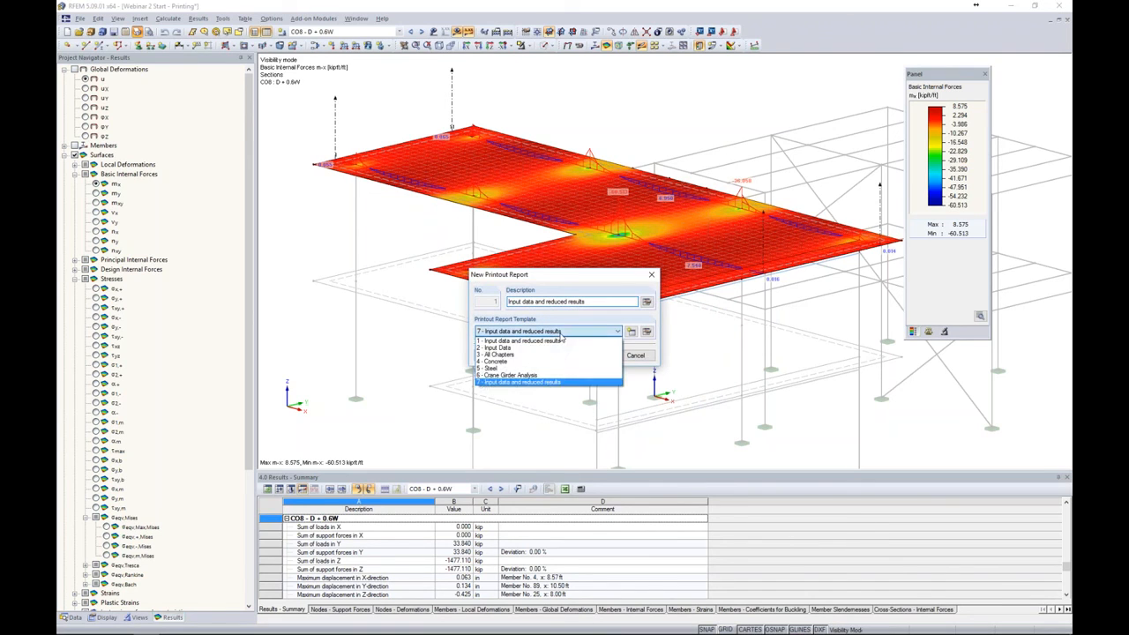
pyautogui.click(550, 386)
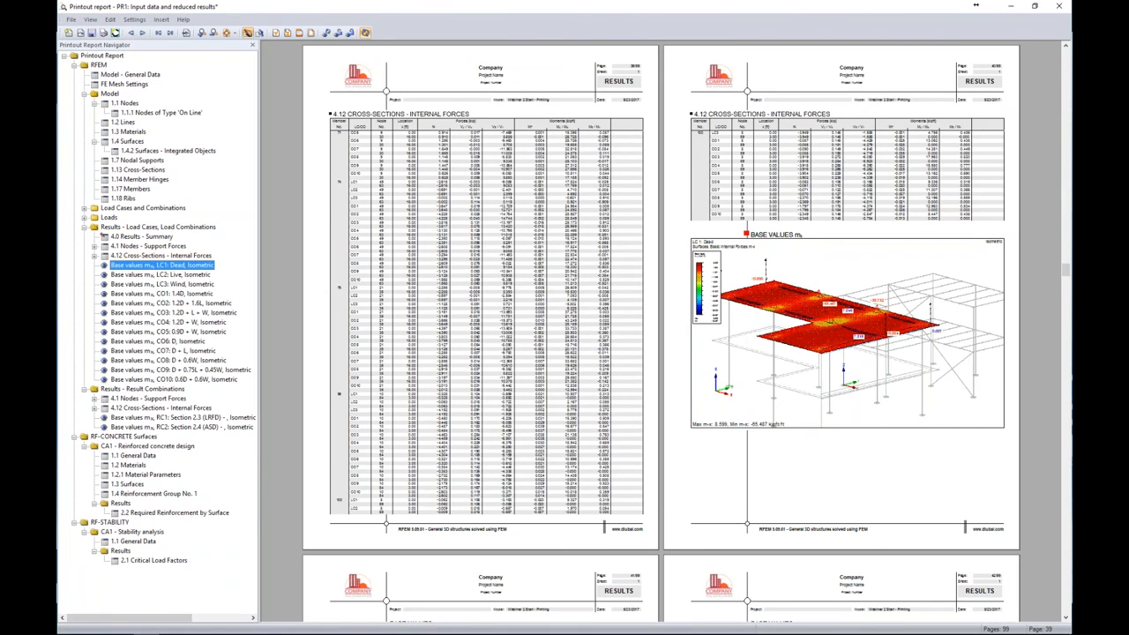
# Examine the report's m-x graphics for the load cases and combinations from LC1 through CO2.
pyautogui.click(590, 350)
pyautogui.scroll(-15, 320, 312)
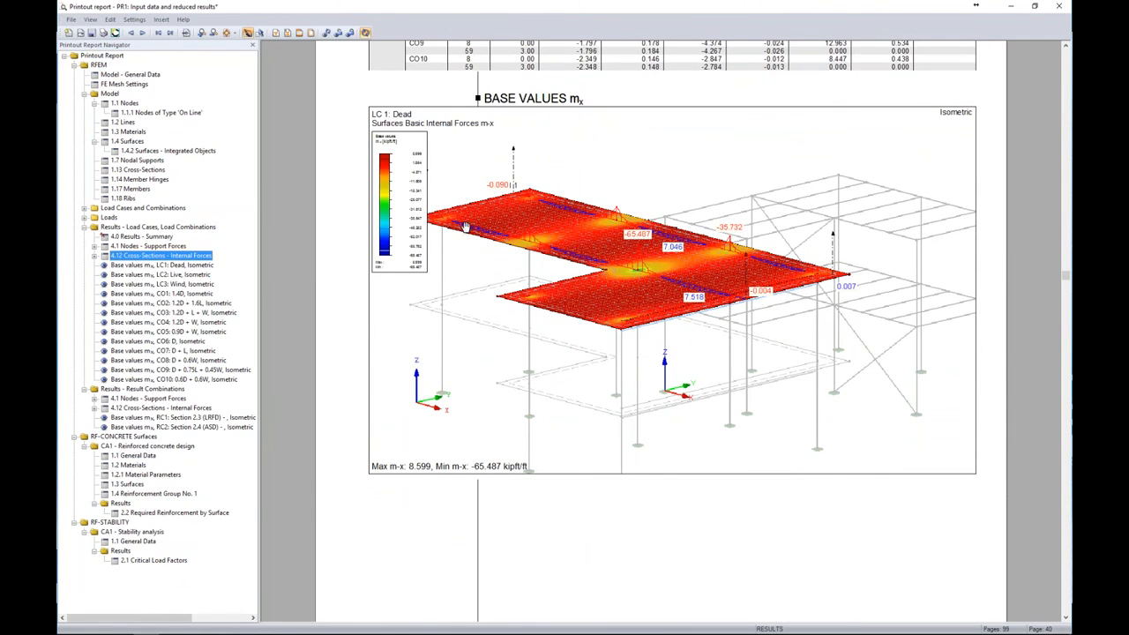
pyautogui.scroll(-10, 465, 227)
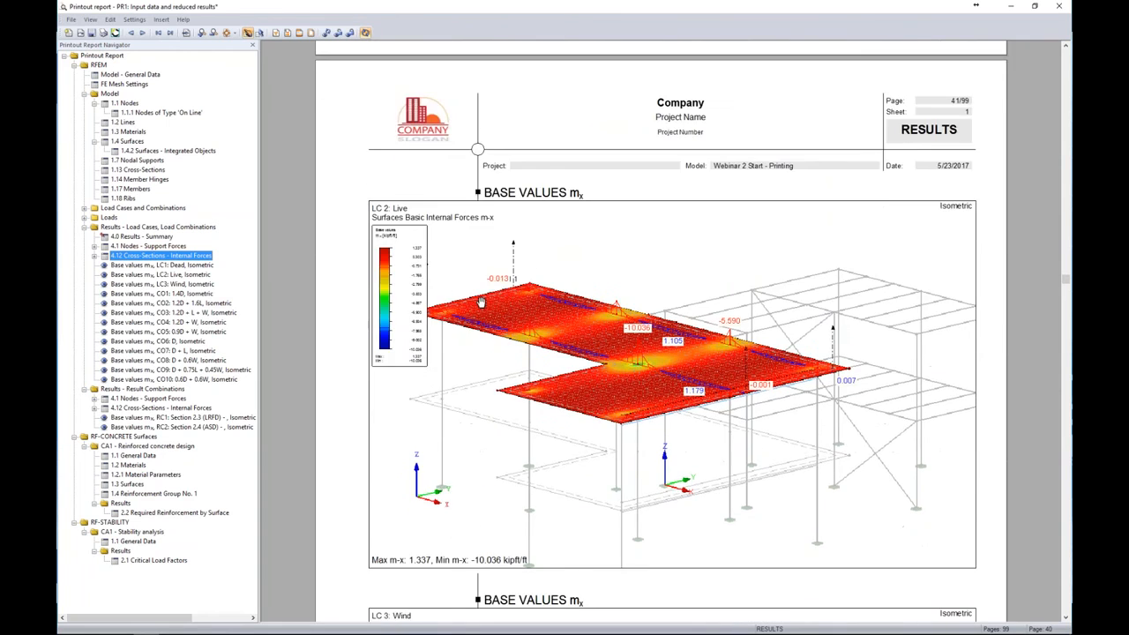
pyautogui.scroll(-10, 481, 303)
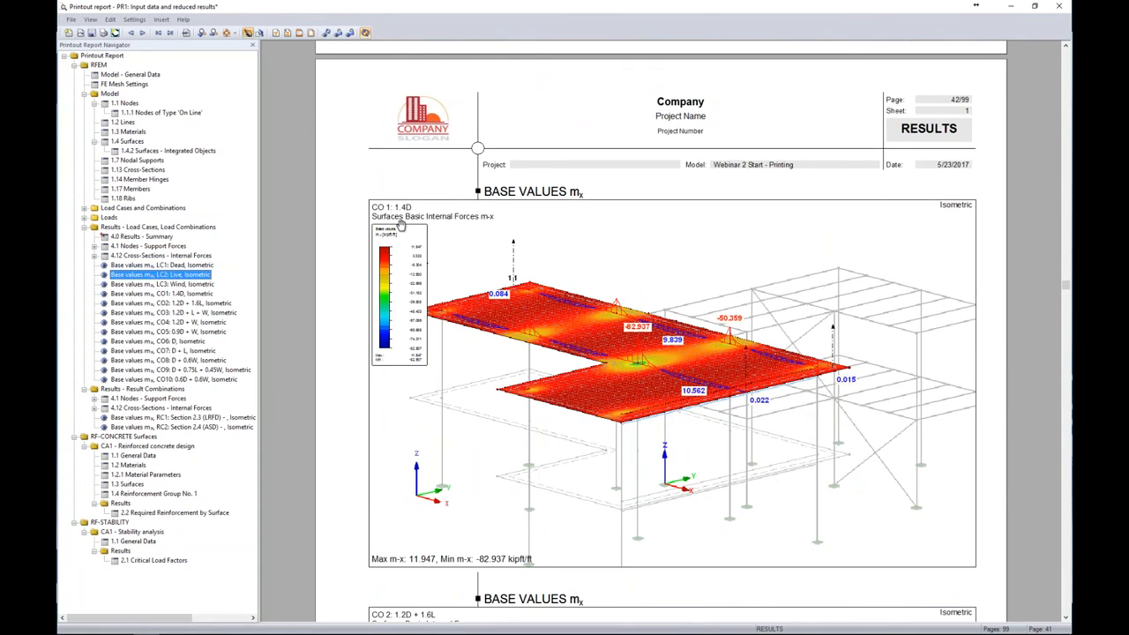
pyautogui.scroll(-5, 423, 263)
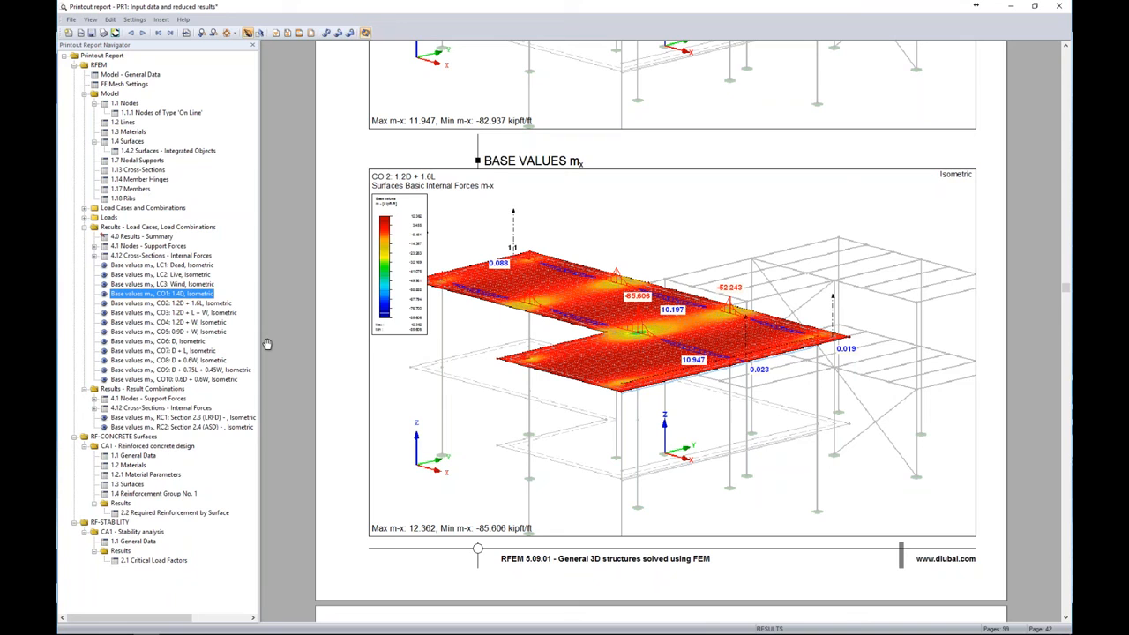
# Open the report's CO2 graphic in the model, hide the FE mesh, and return to the report to check the updated picture.
pyautogui.rightClick(627, 231)
pyautogui.click(658, 287)
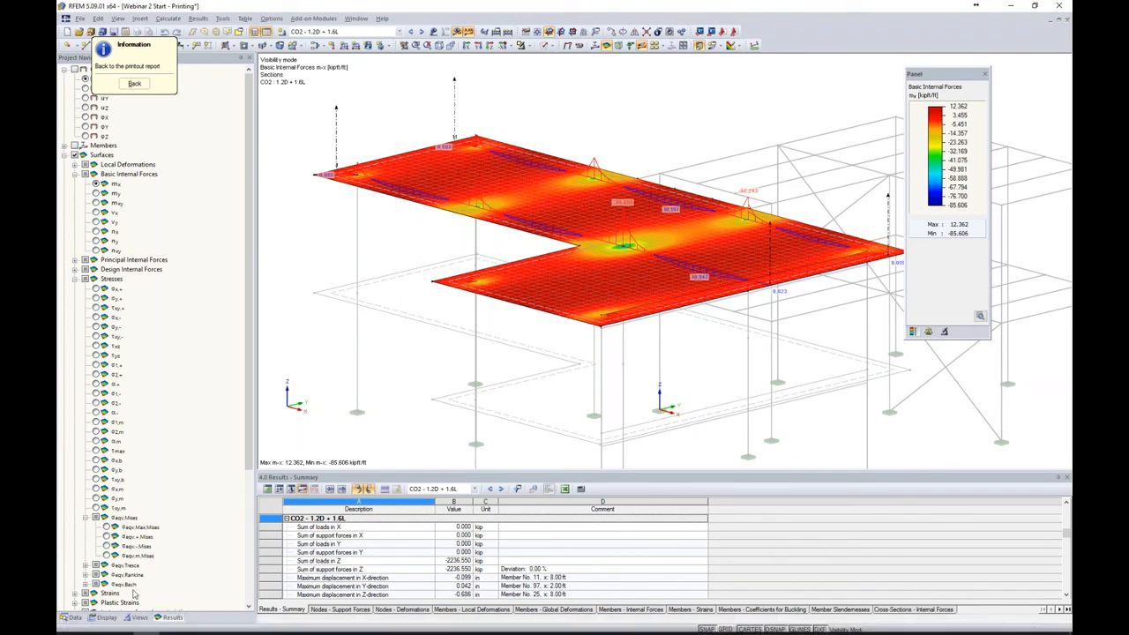
pyautogui.click(107, 616)
pyautogui.scroll(-8, 124, 439)
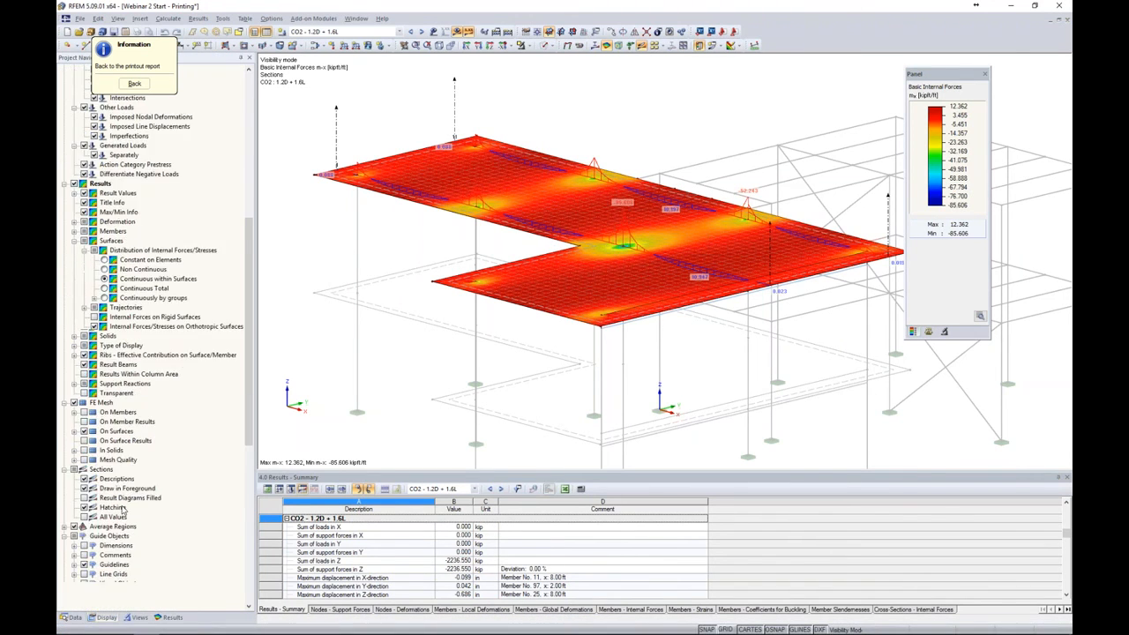
pyautogui.click(75, 288)
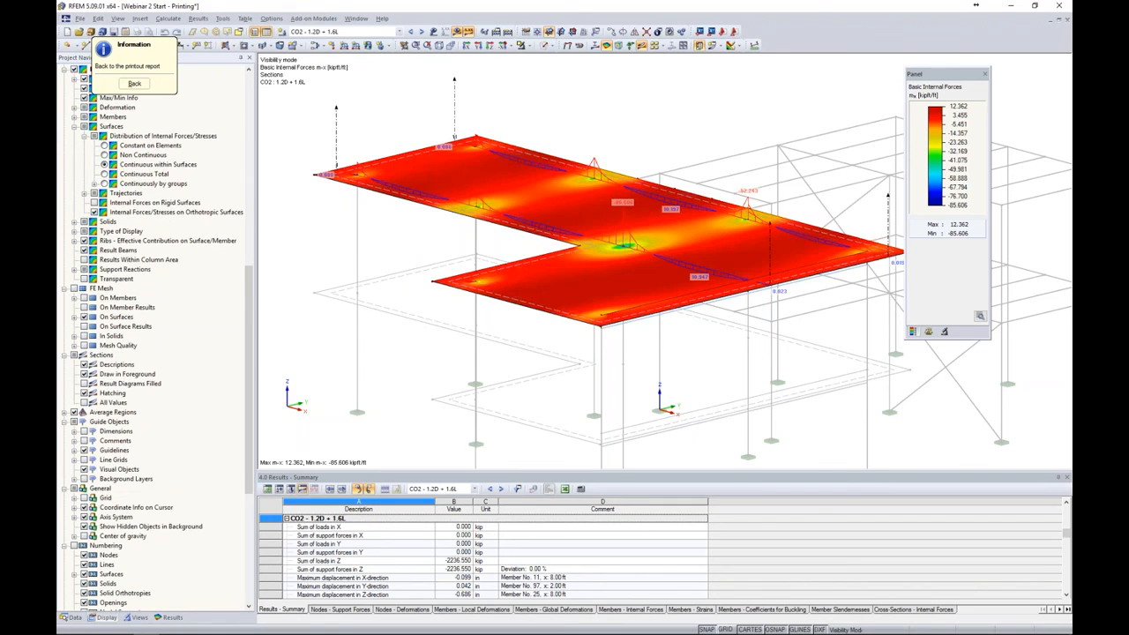
pyautogui.click(135, 84)
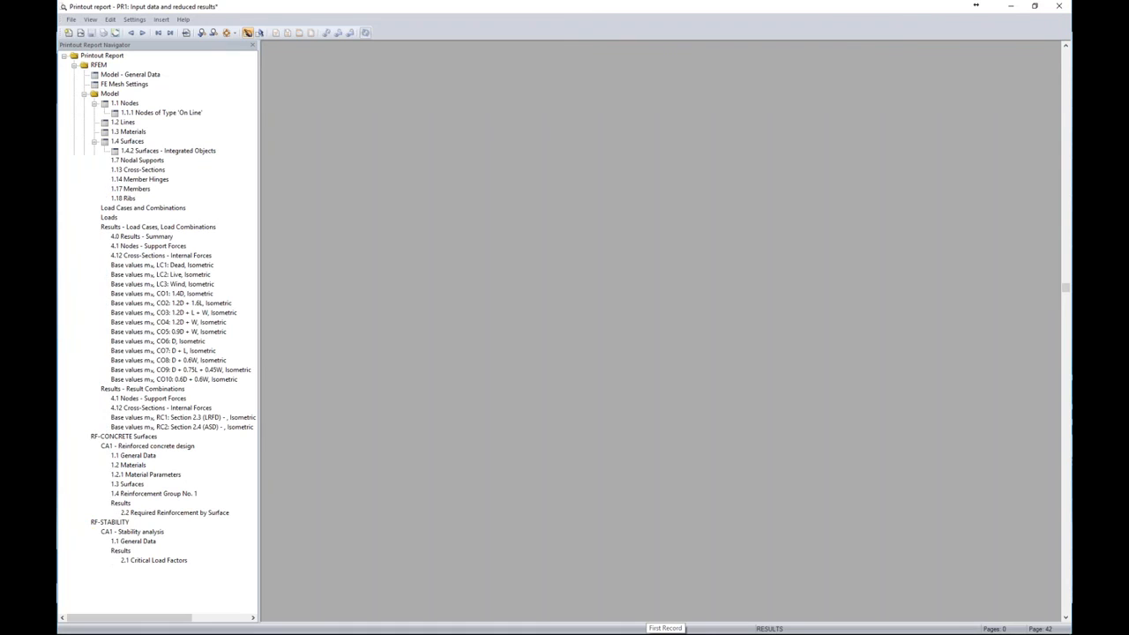
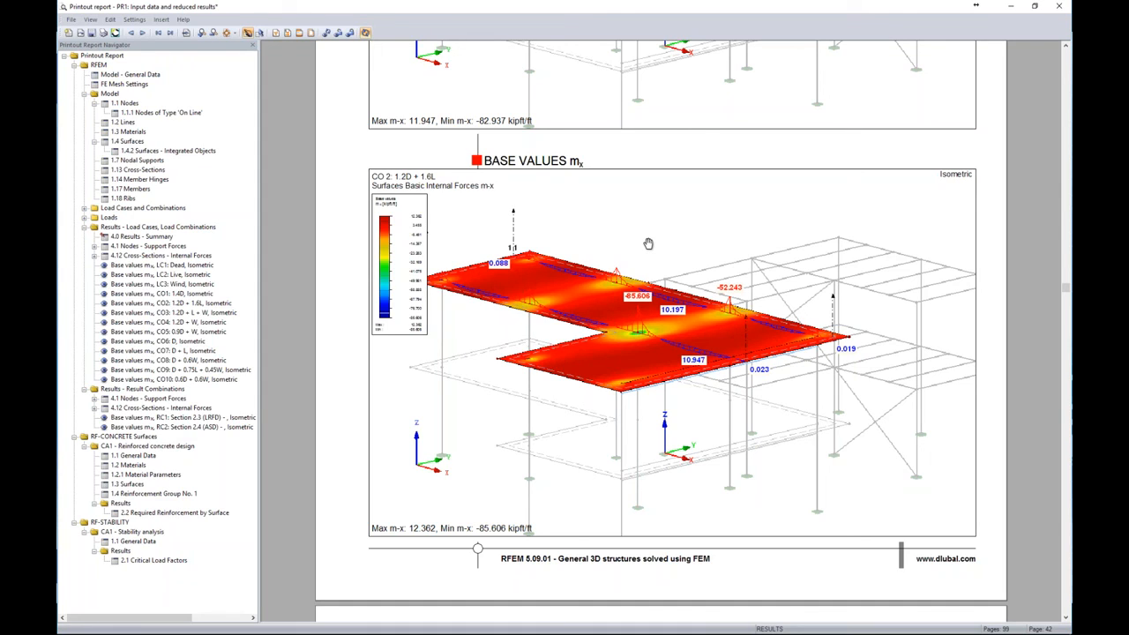
pyautogui.keyDown('ctrl'); pyautogui.scroll(-2, 648, 243); pyautogui.keyUp('ctrl')
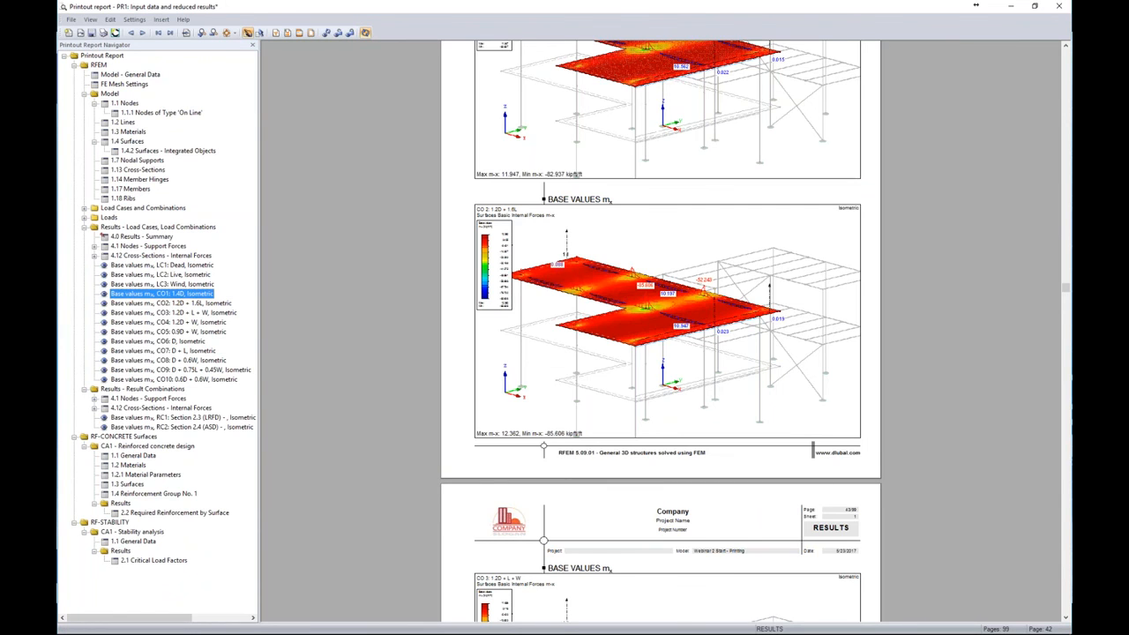
pyautogui.scroll(-3, 652, 314)
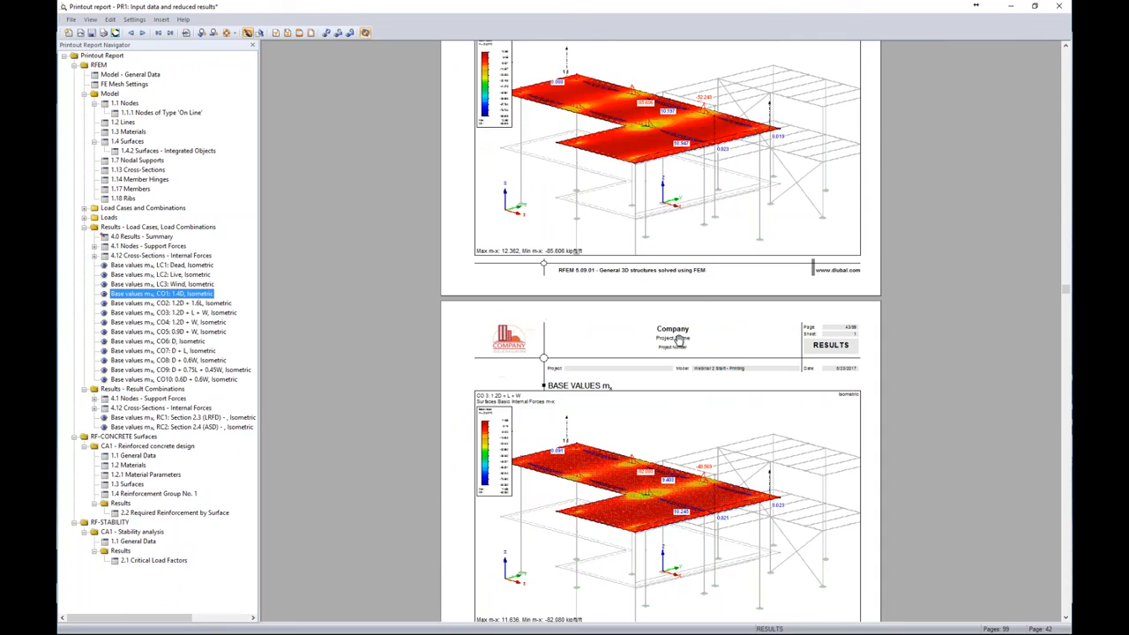
# View the add-on module chapters and move RF-CONCRETE Surfaces below RF-STABILITY in the printout report.
pyautogui.click(128, 437)
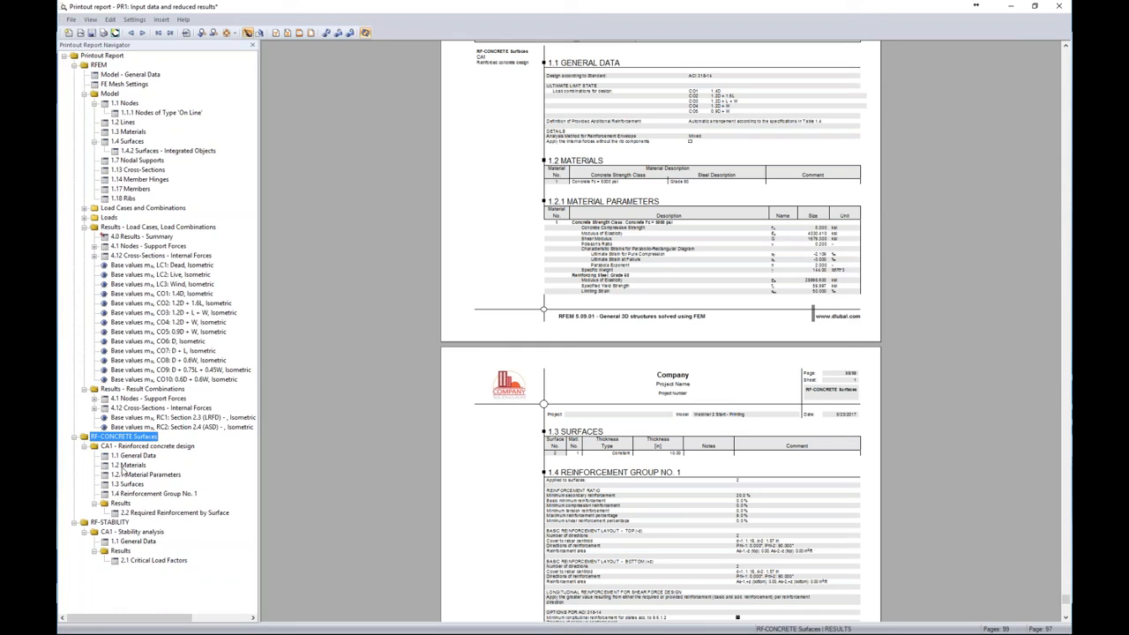
pyautogui.click(110, 522)
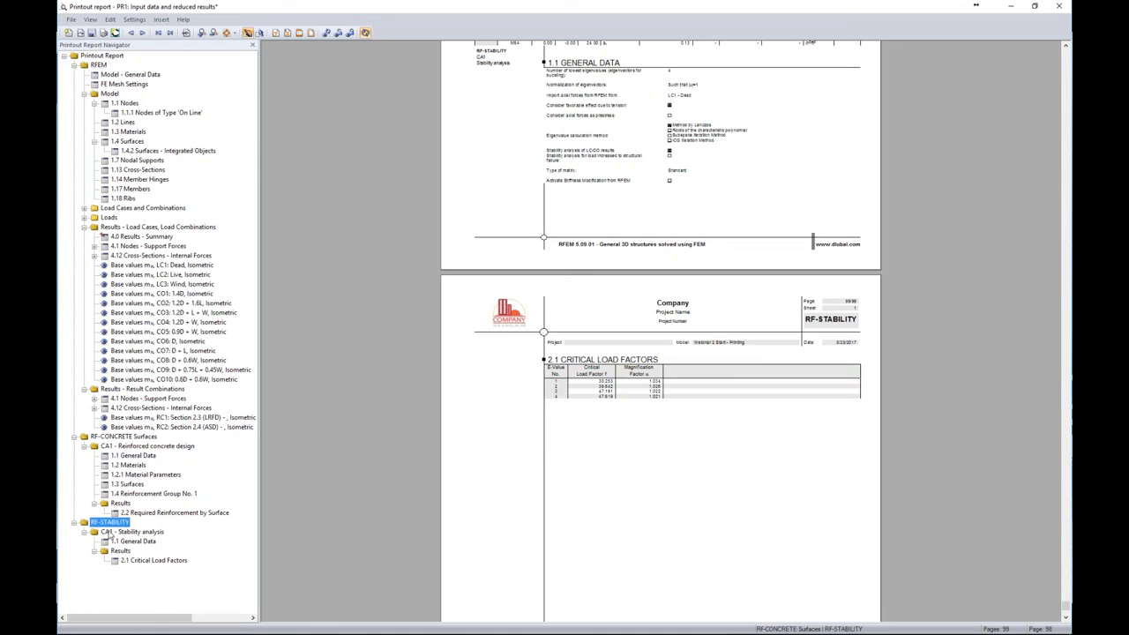
pyautogui.click(132, 437)
pyautogui.moveTo(133, 439); pyautogui.dragTo(125, 527)
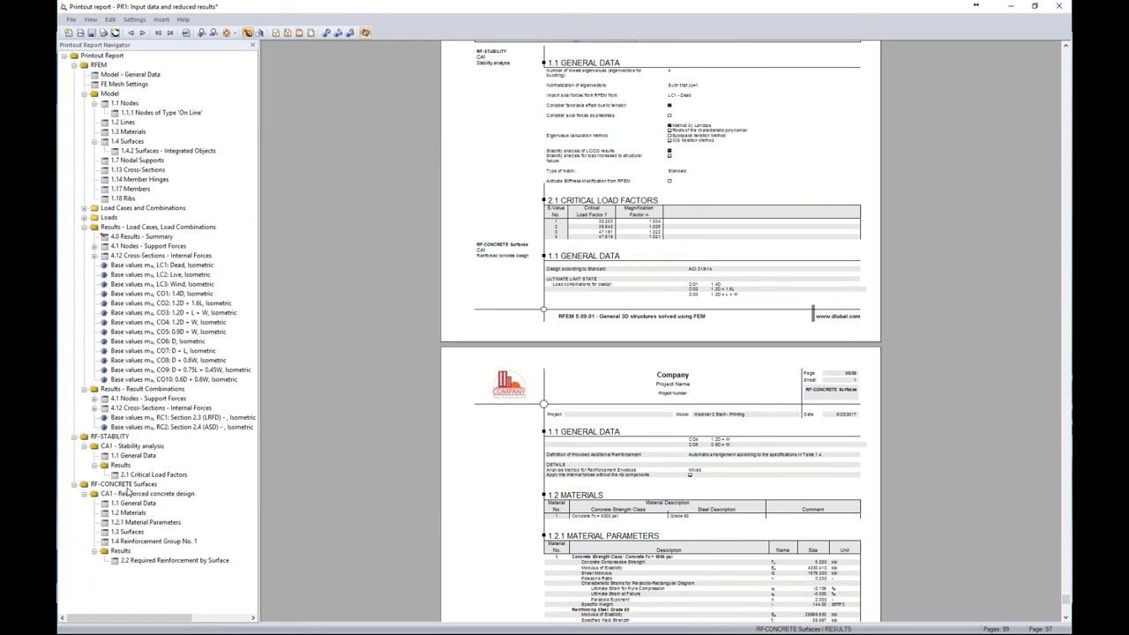
# Look back through the reordered report's result combination graphics and cross-section internal force tables.
pyautogui.scroll(15, 380, 368)
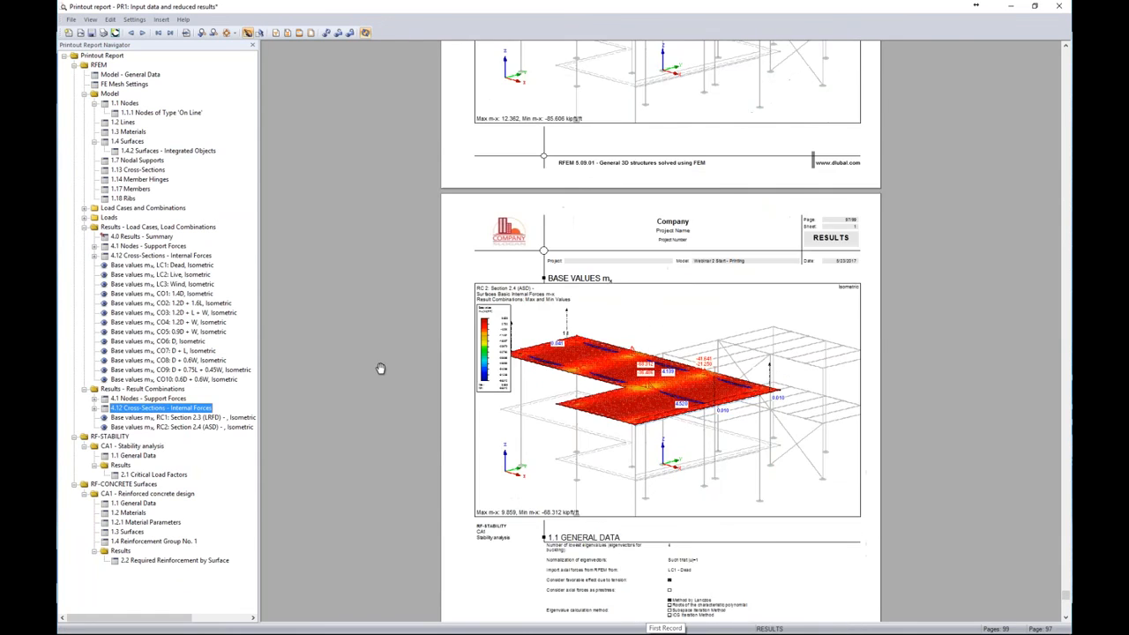
pyautogui.scroll(5, 380, 367)
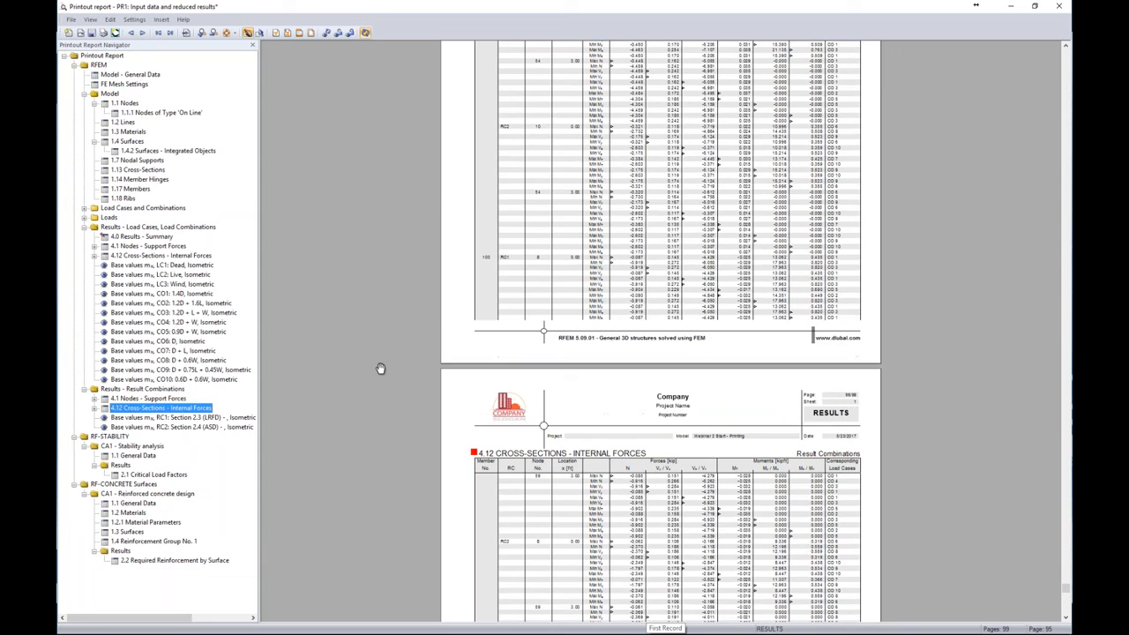
pyautogui.scroll(10, 380, 367)
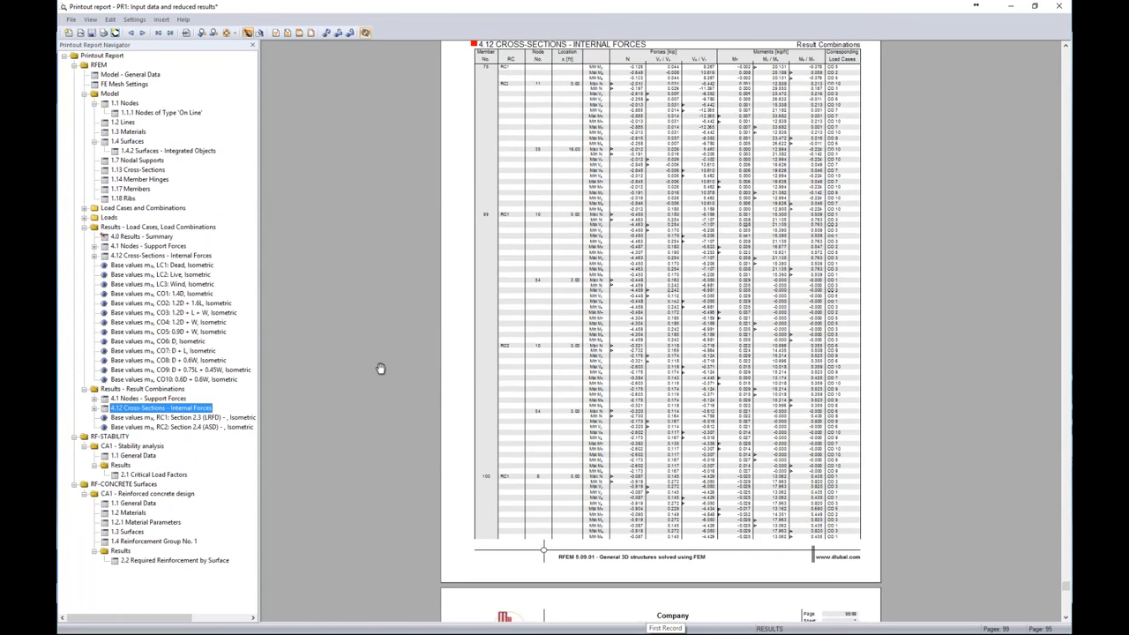
pyautogui.scroll(4, 381, 368)
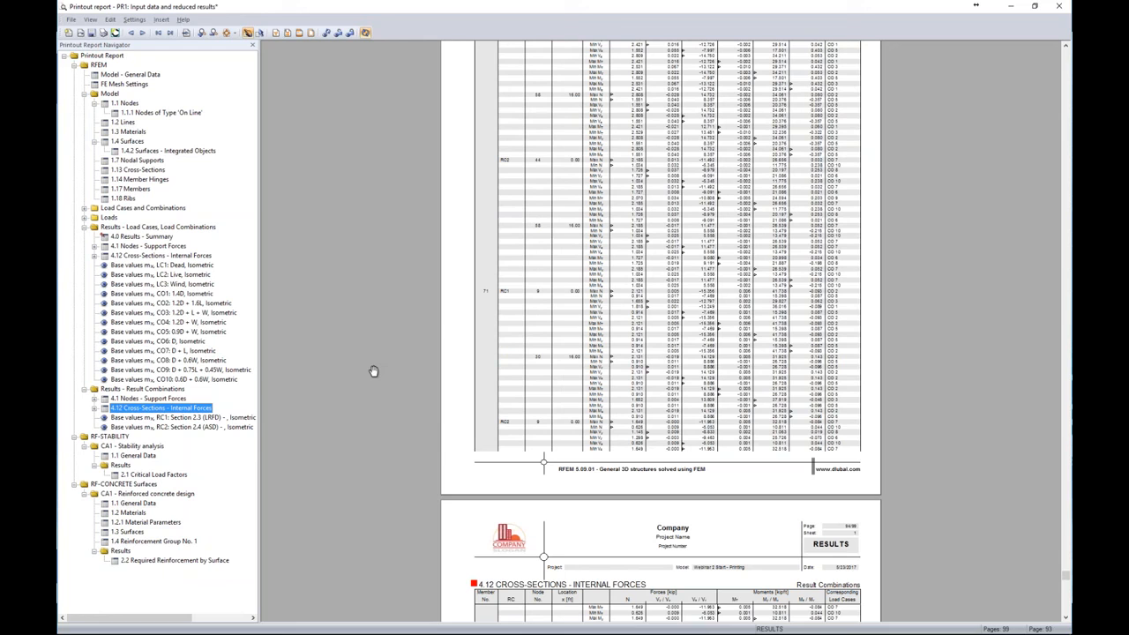
pyautogui.hotkey('alt', 'Tab')
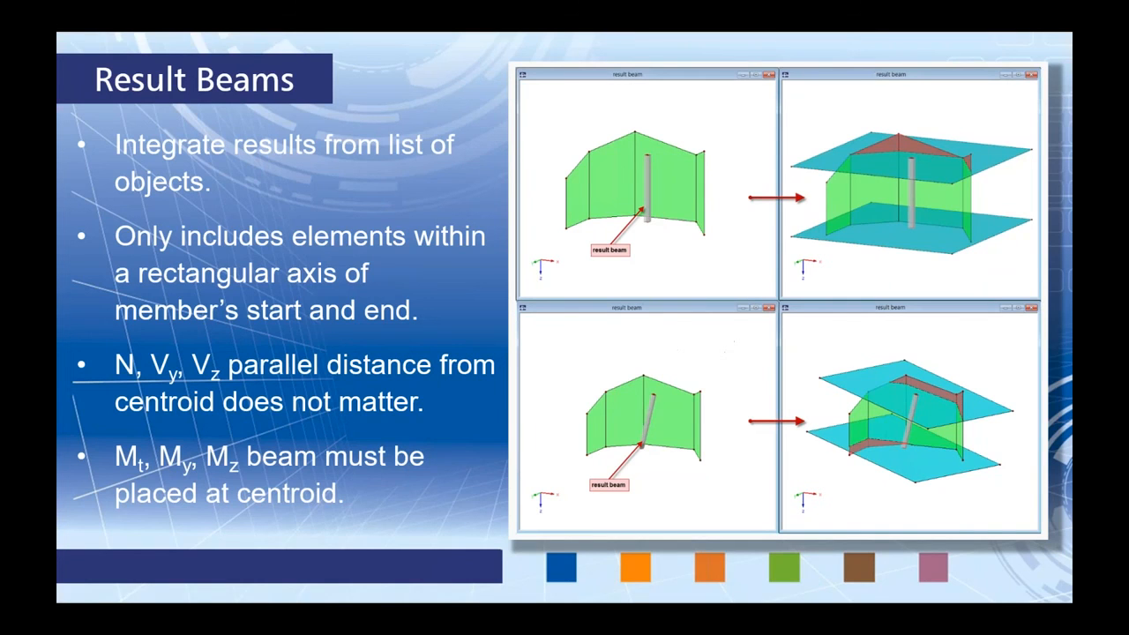
pyautogui.press('Right')
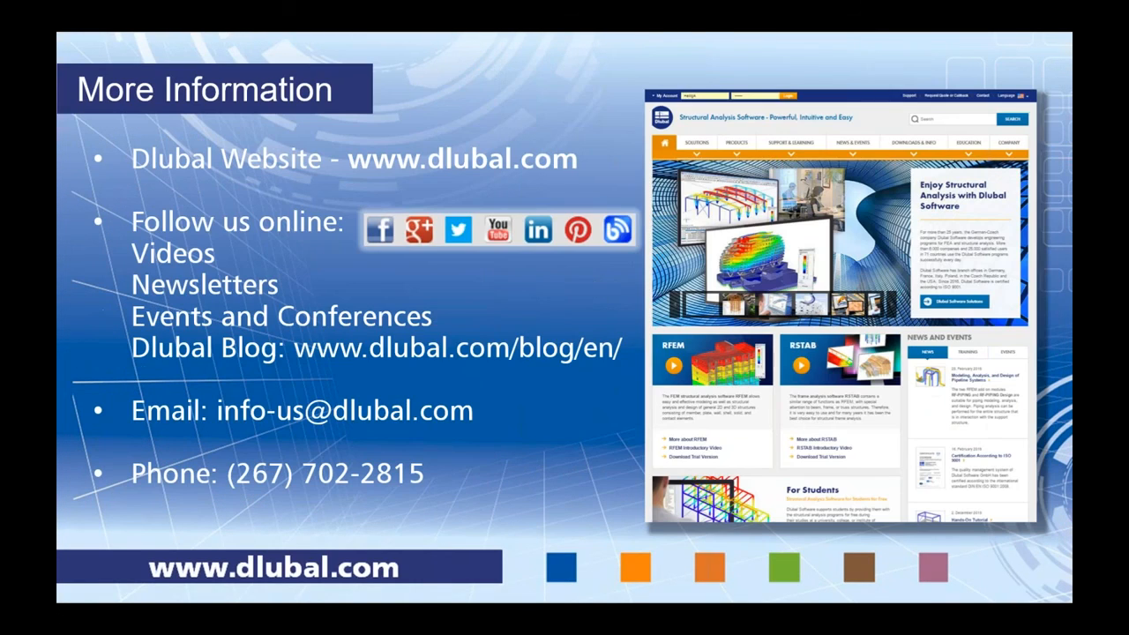